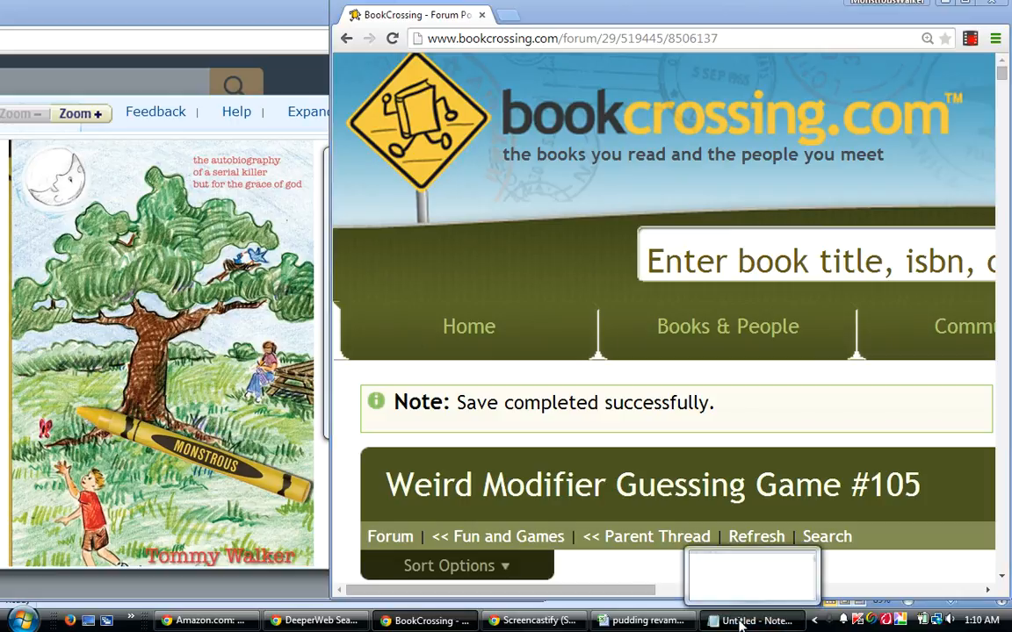
Switch to the untitled Notepad note and enter "pudding" in quotation marks on its first line.
click(740, 622)
text("pudin)
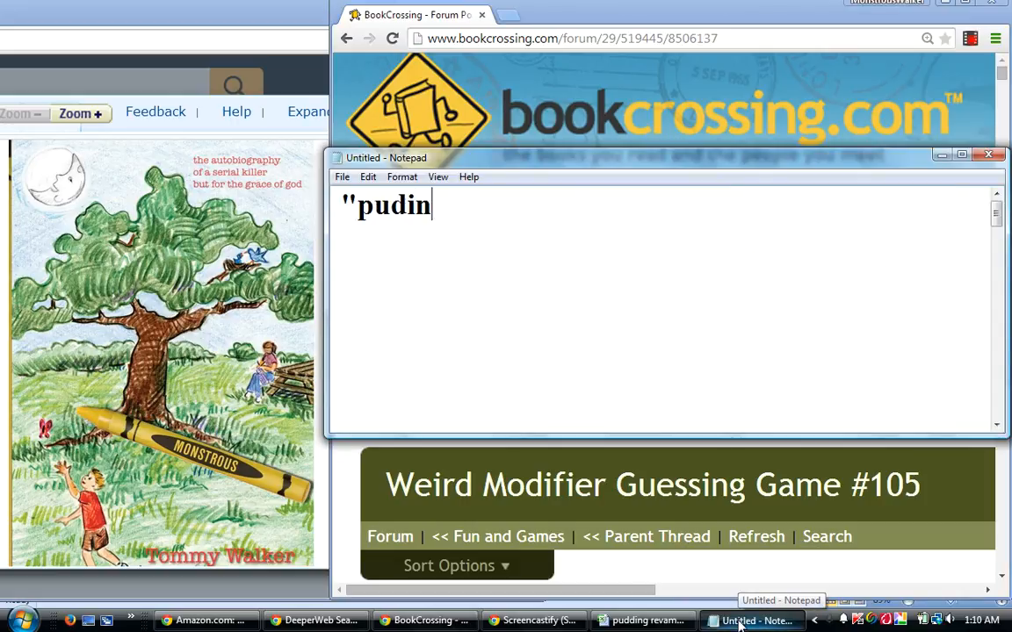
key(BackSpace)
key(BackSpace)
text(dingh)
key(BackSpace)
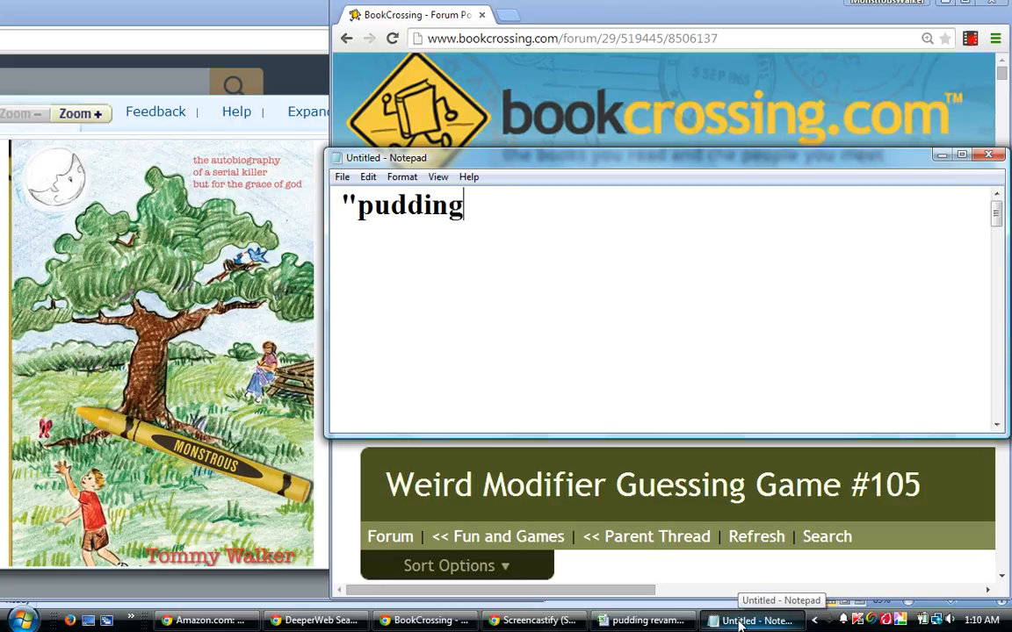
text(")
key(Return)
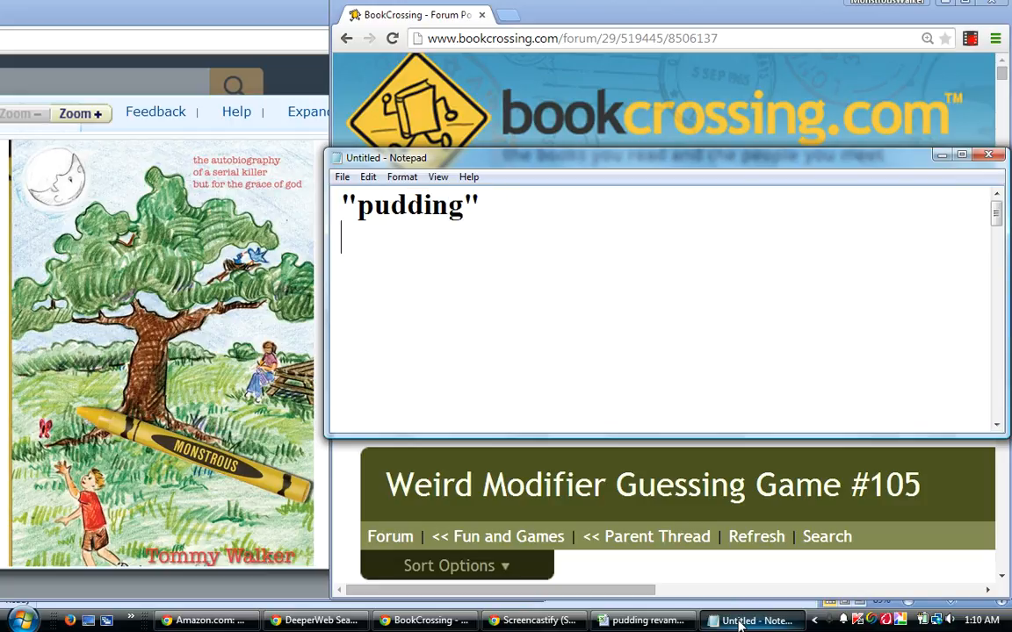
Add Pink Floyd on the second line of the note and minimize Notepad.
text(Pink Floyd)
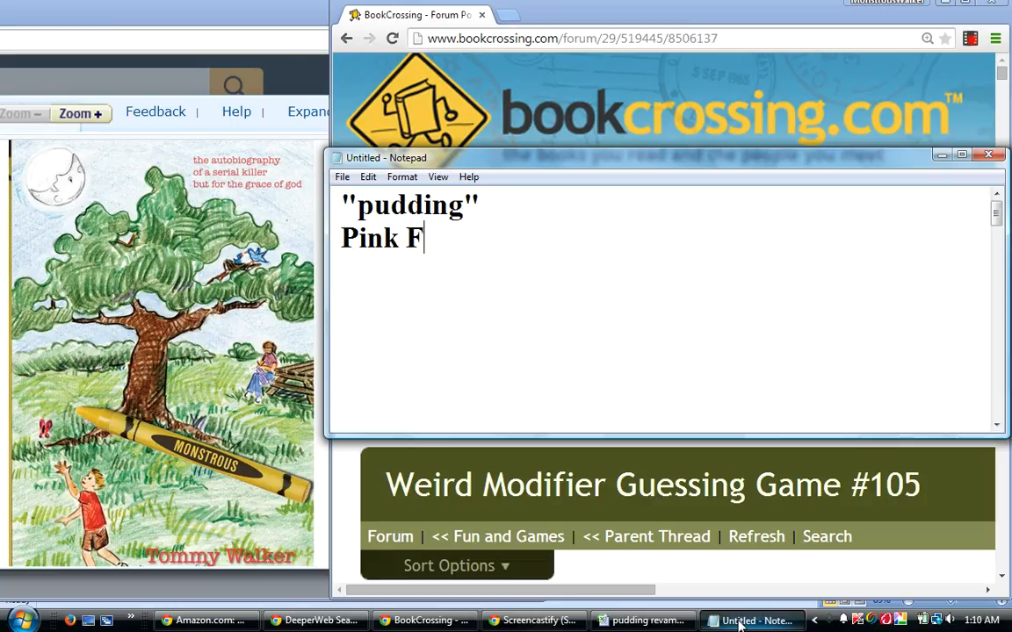
key(Return)
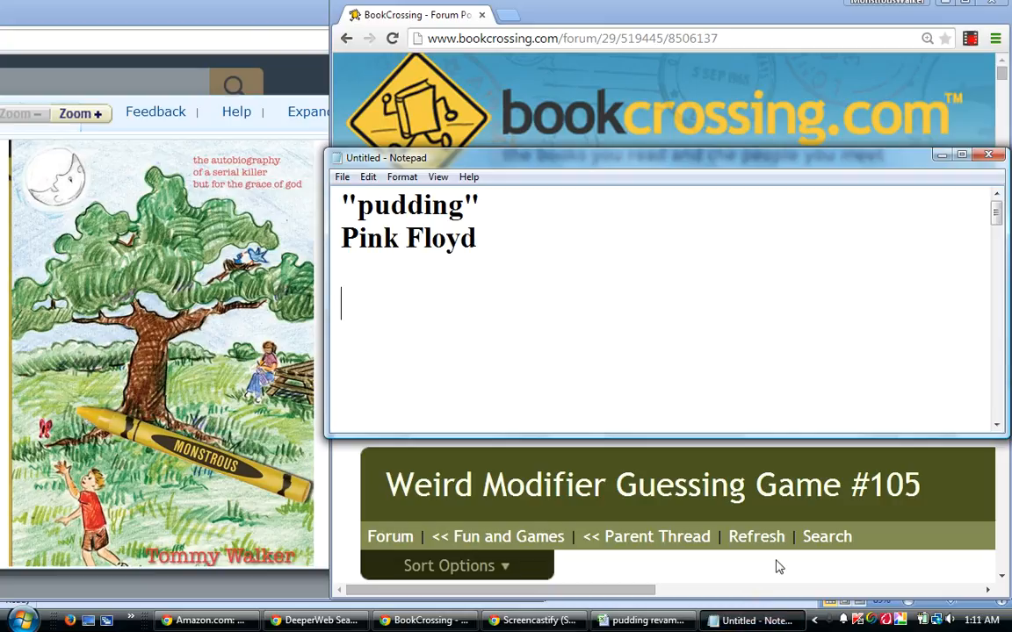
click(941, 157)
Go to the Fun and Games forum, maximize the browser window and open the thread Weird Modifier Guessing Game #105.
mouse_move(833, 327)
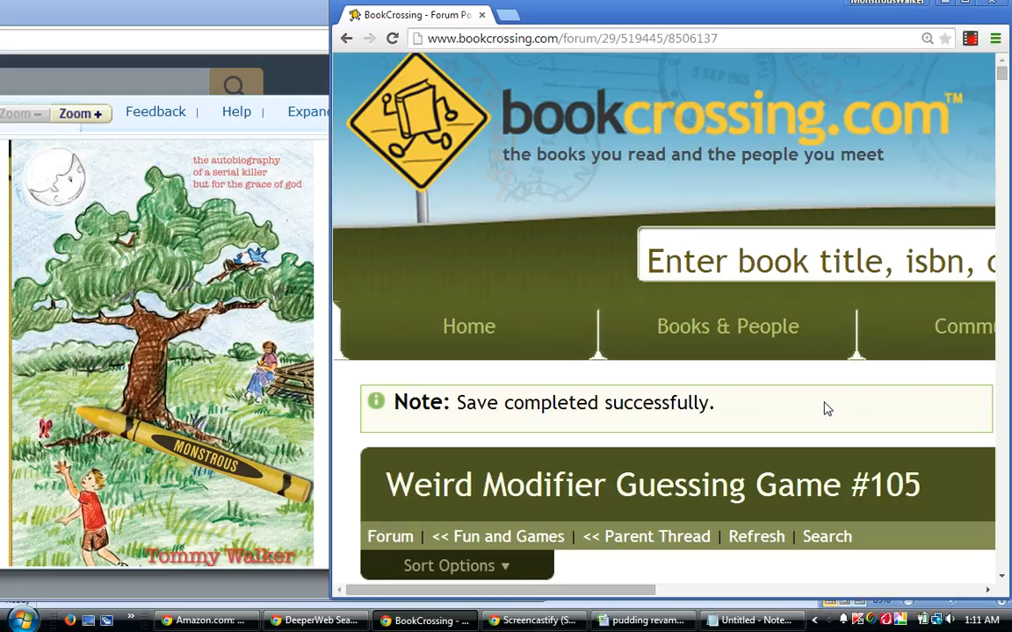
click(508, 536)
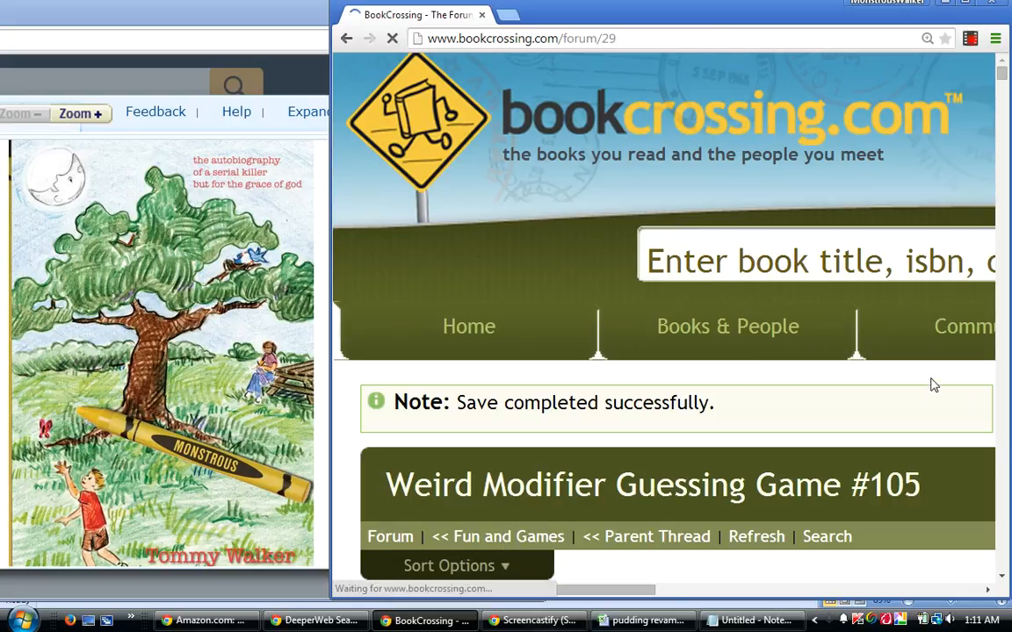
scroll(934, 382, down, 3)
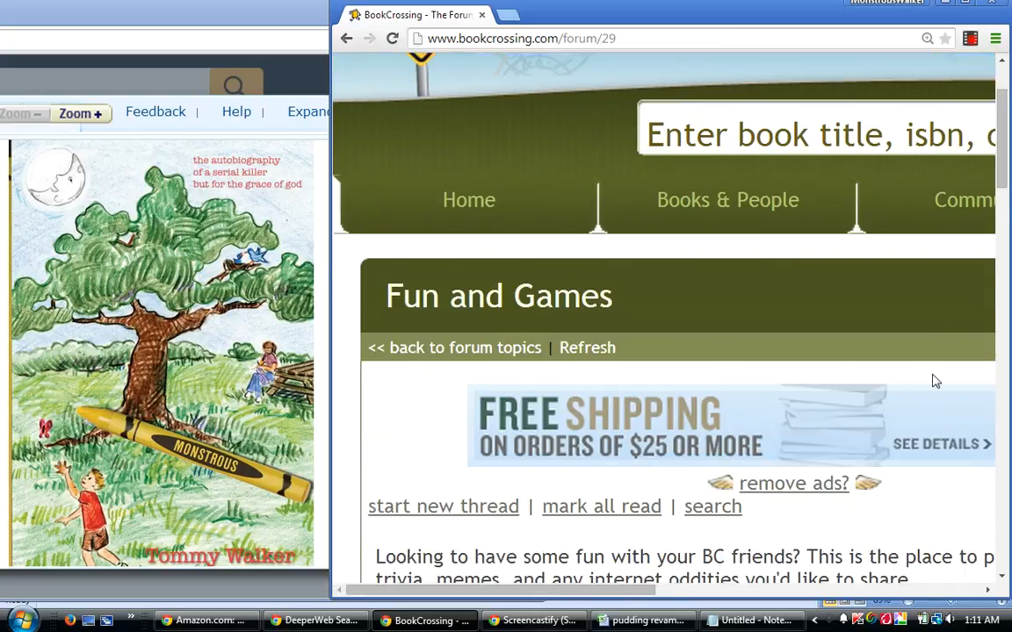
scroll(936, 381, down, 3)
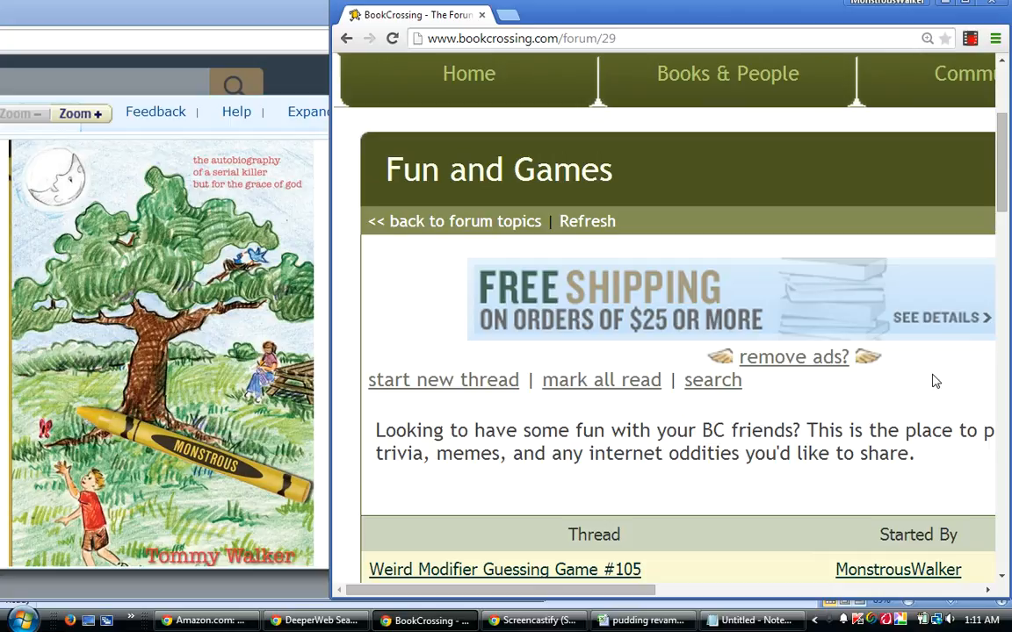
click(968, 4)
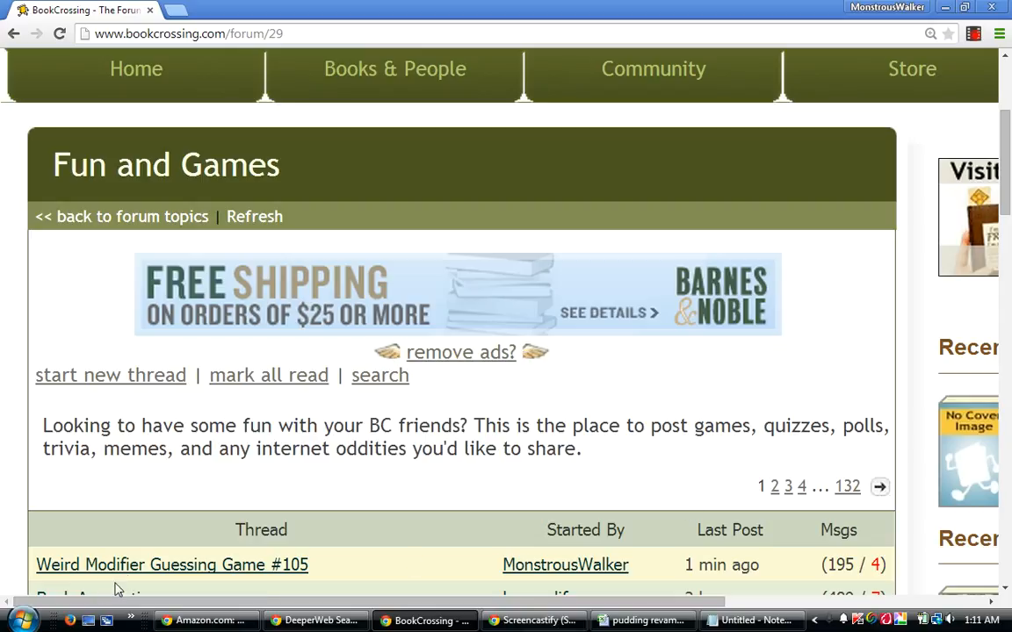
click(149, 566)
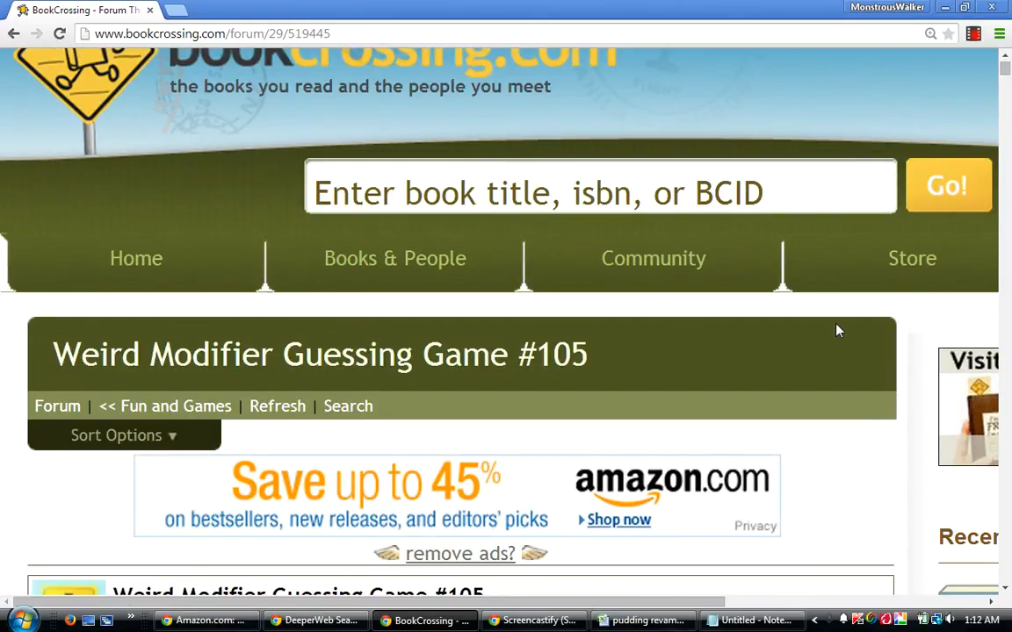
Read the opening post of the thread with the guessing game's clue and rules.
key(Down)
key(Down)
key(Down)
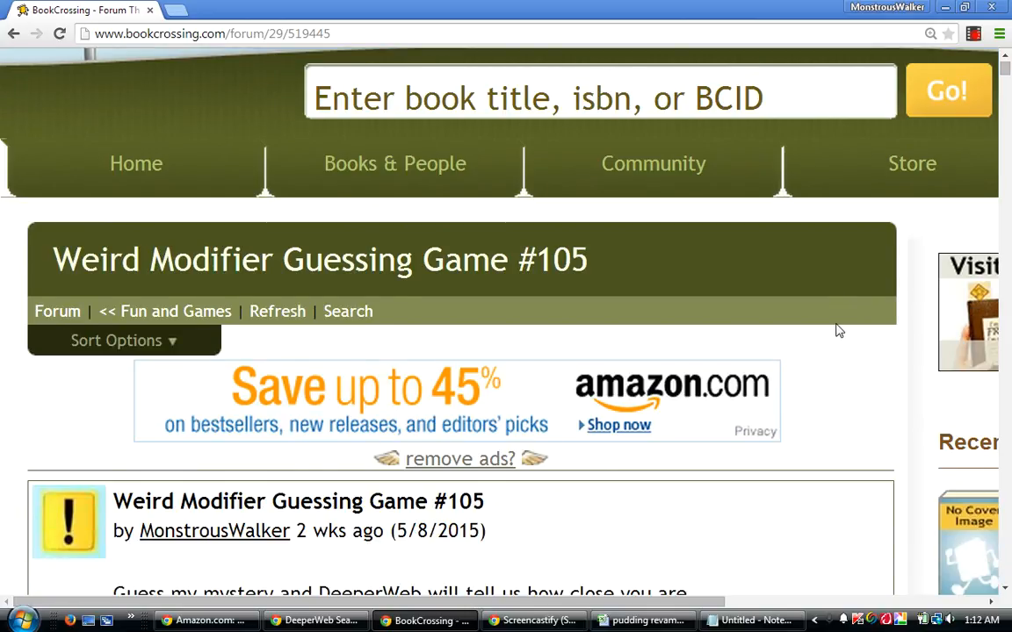
key(Down)
key(Down)
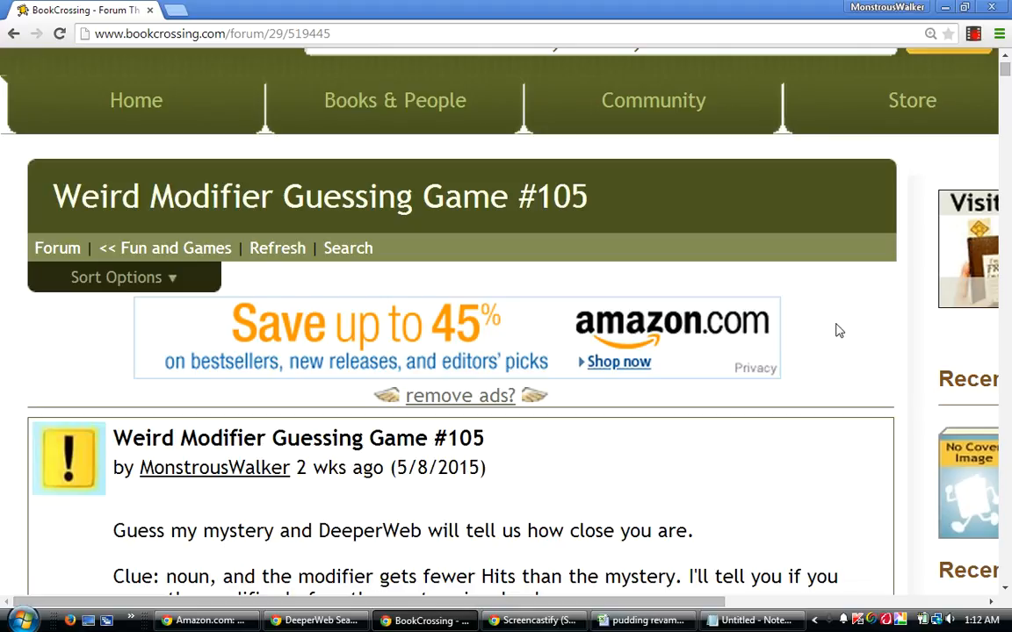
scroll(839, 331, down, 3)
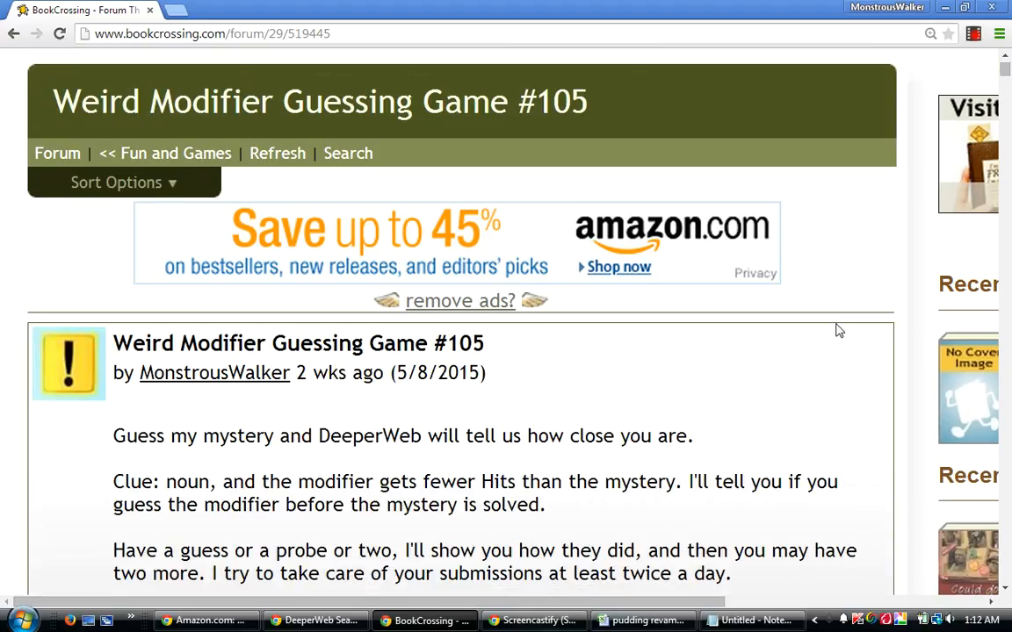
scroll(838, 330, down, 1)
scroll(839, 330, down, 1)
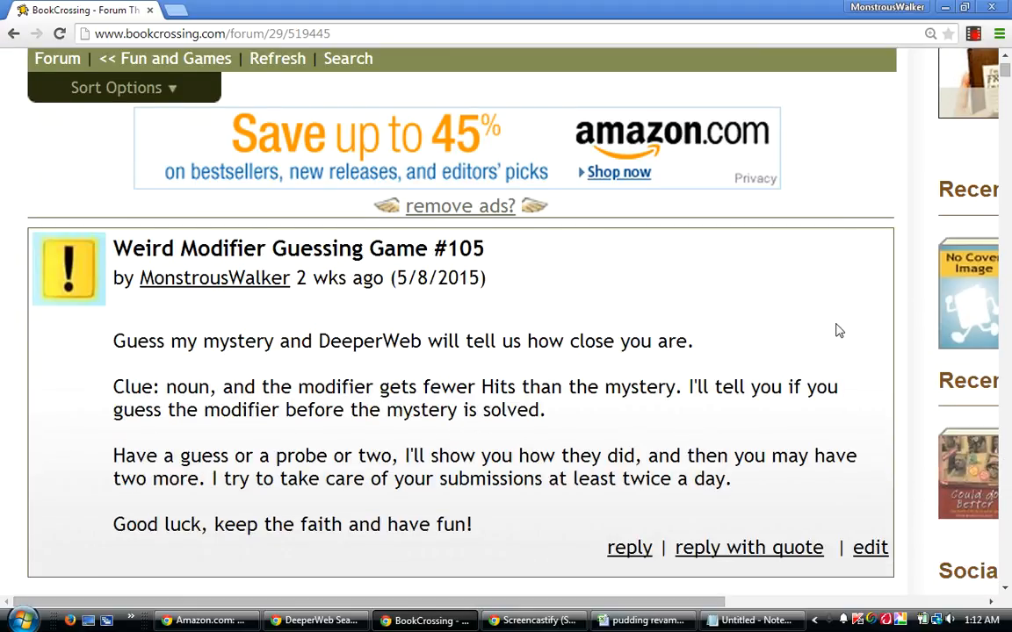
scroll(839, 331, down, 1)
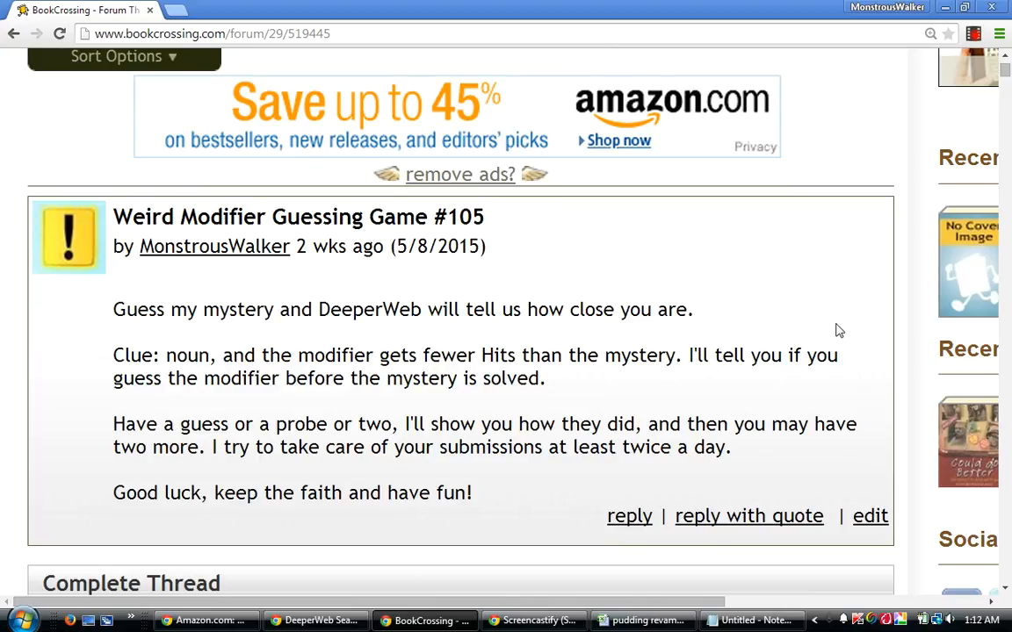
scroll(839, 330, down, 1)
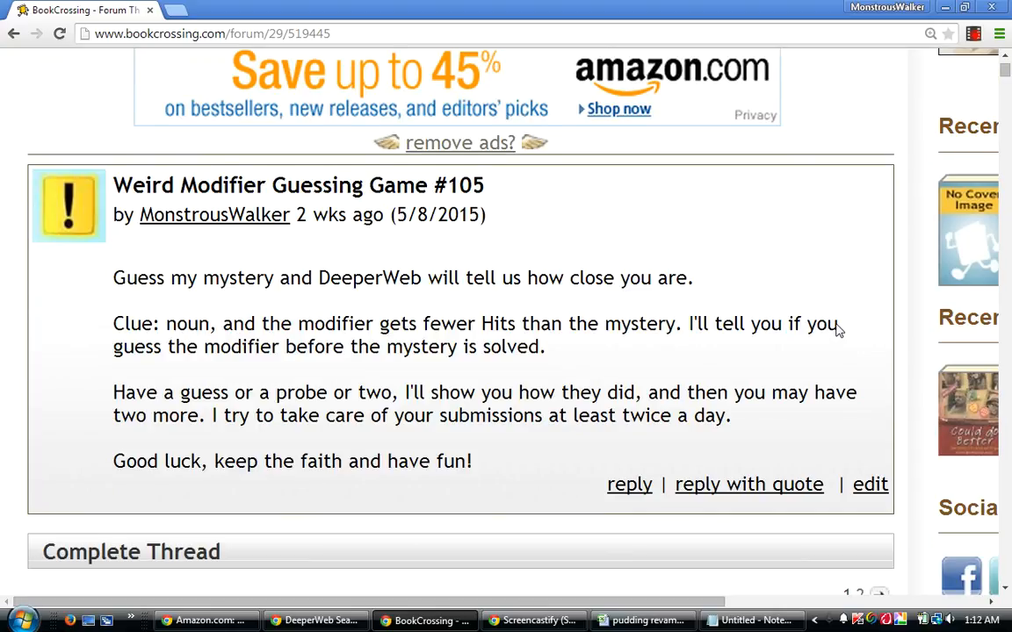
scroll(839, 330, down, 2)
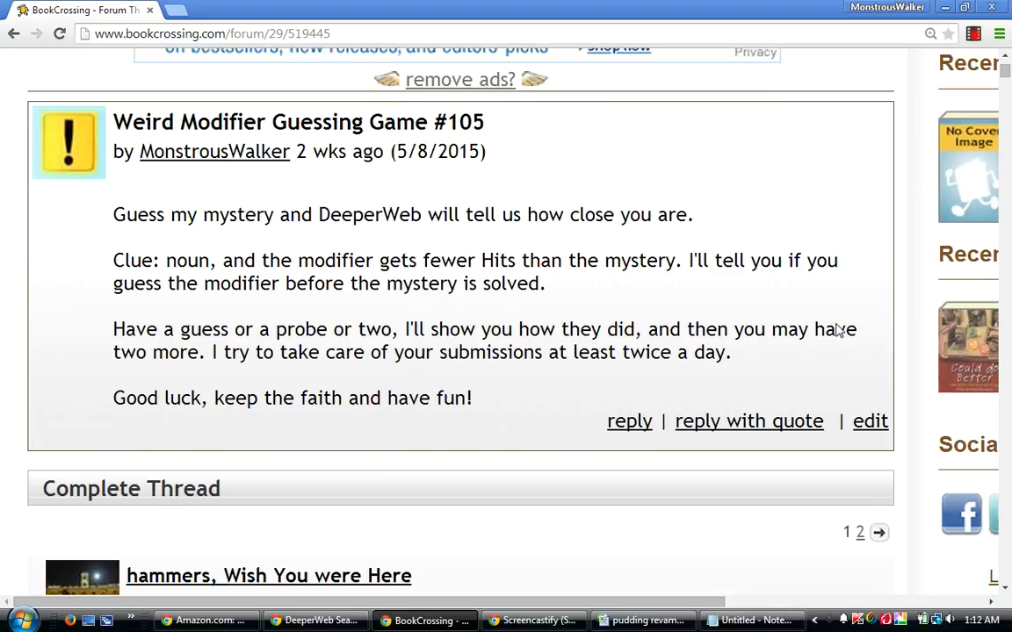
scroll(838, 331, down, 1)
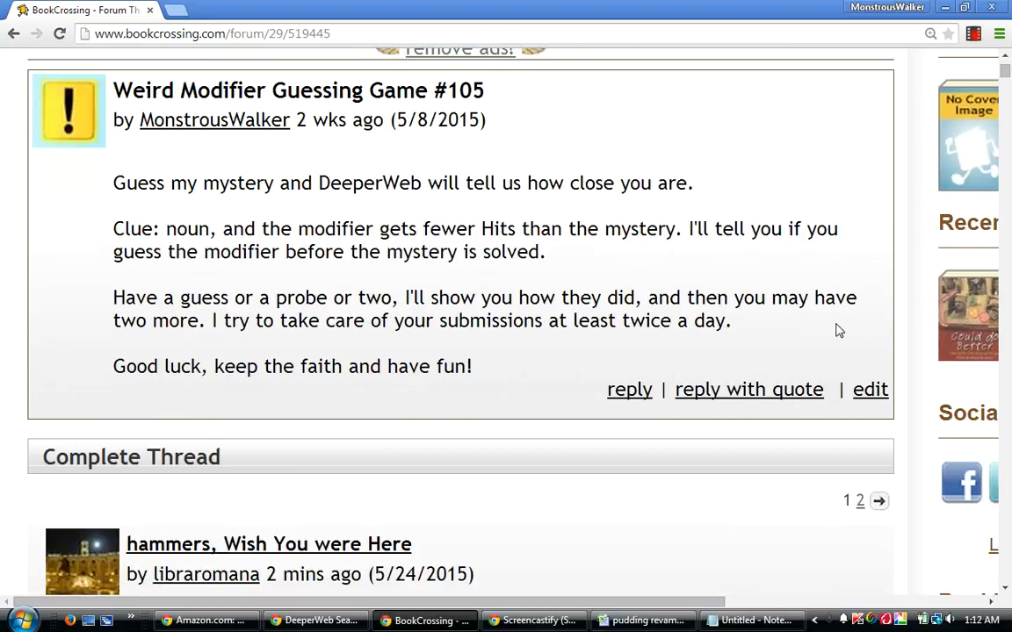
scroll(839, 330, down, 1)
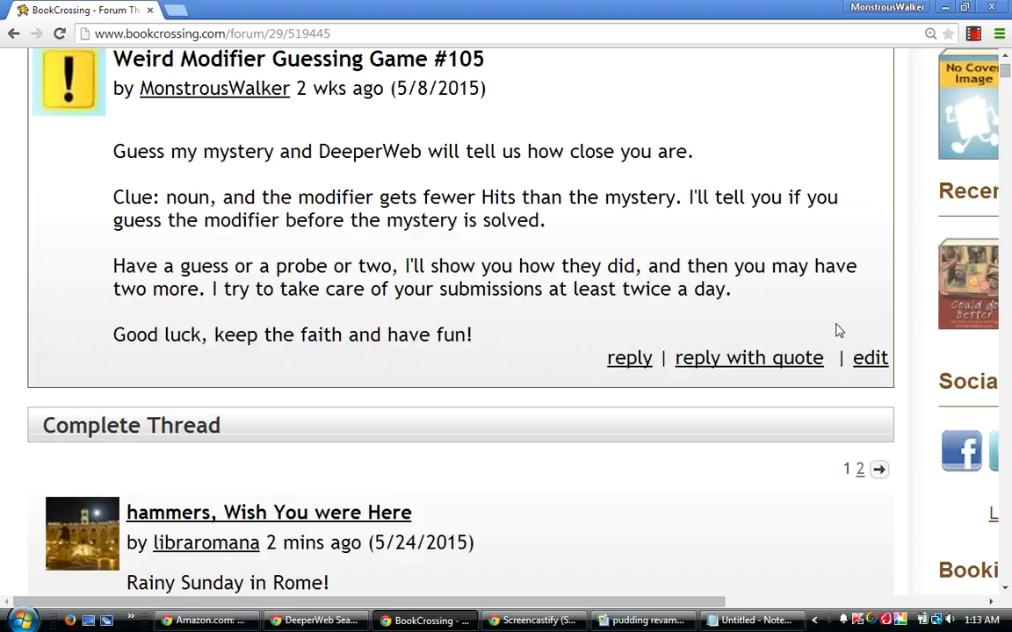
Review the newest guesses in the complete thread, "hammers, Wish You were Here" and "Trouble, What do you Want from Me".
scroll(839, 331, down, 1)
scroll(838, 331, down, 1)
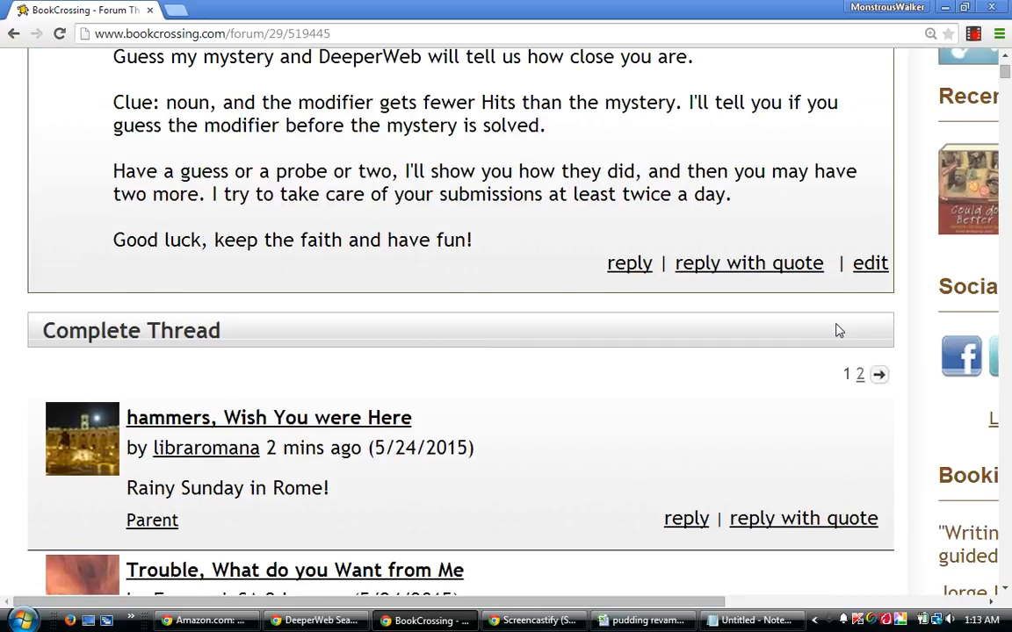
scroll(838, 331, down, 1)
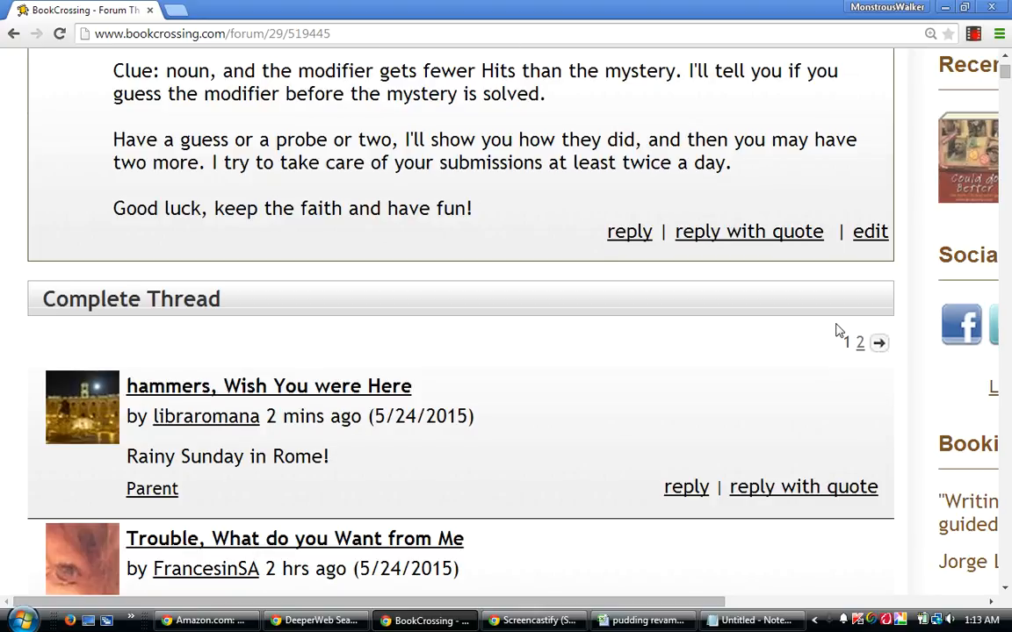
scroll(839, 331, down, 1)
scroll(838, 331, down, 2)
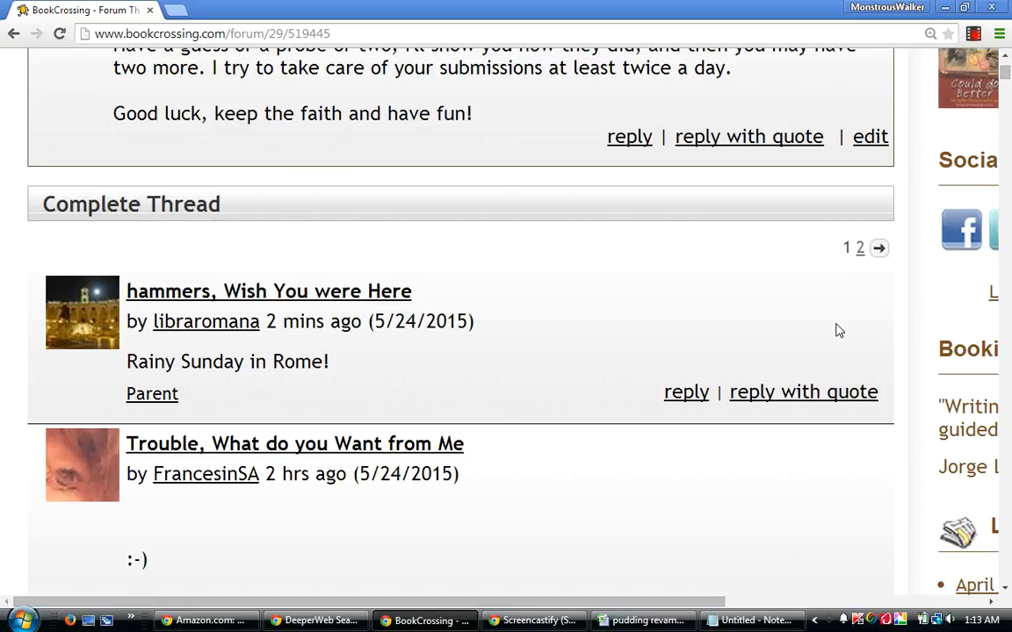
scroll(838, 331, down, 3)
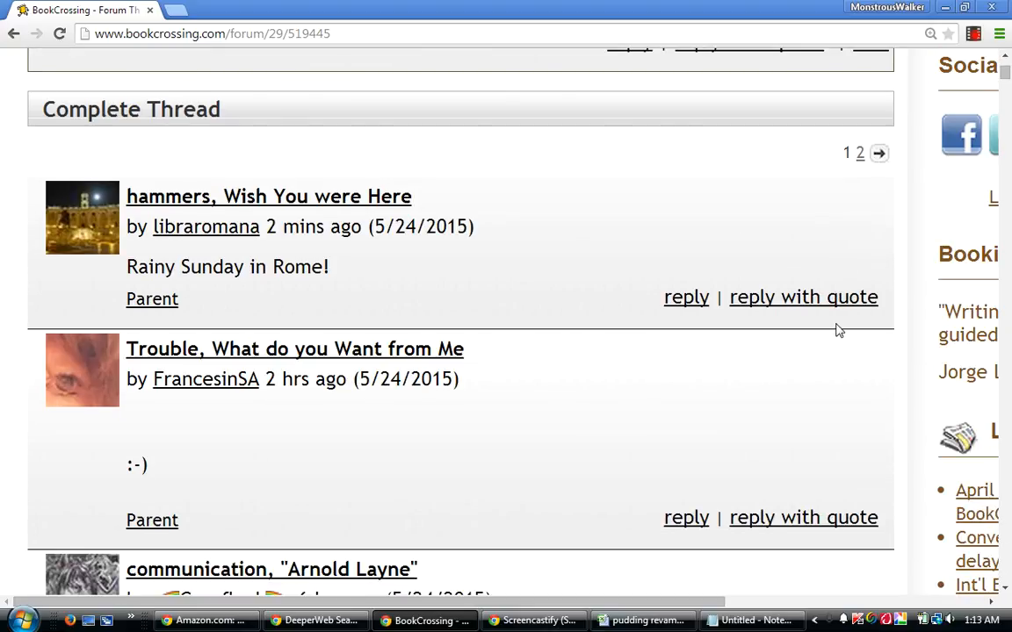
scroll(839, 331, down, 3)
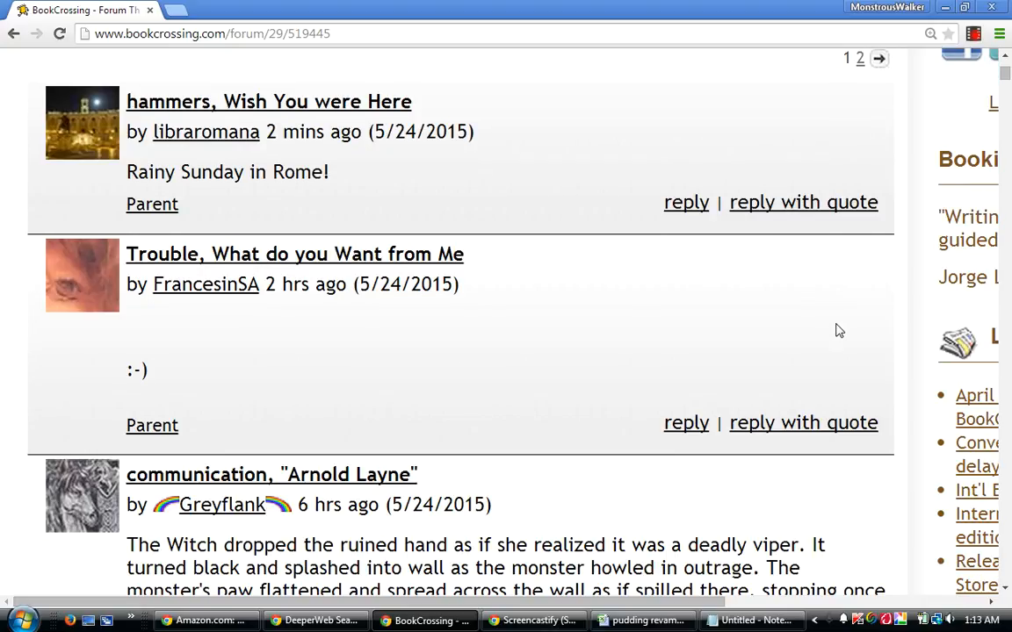
scroll(839, 331, down, 4)
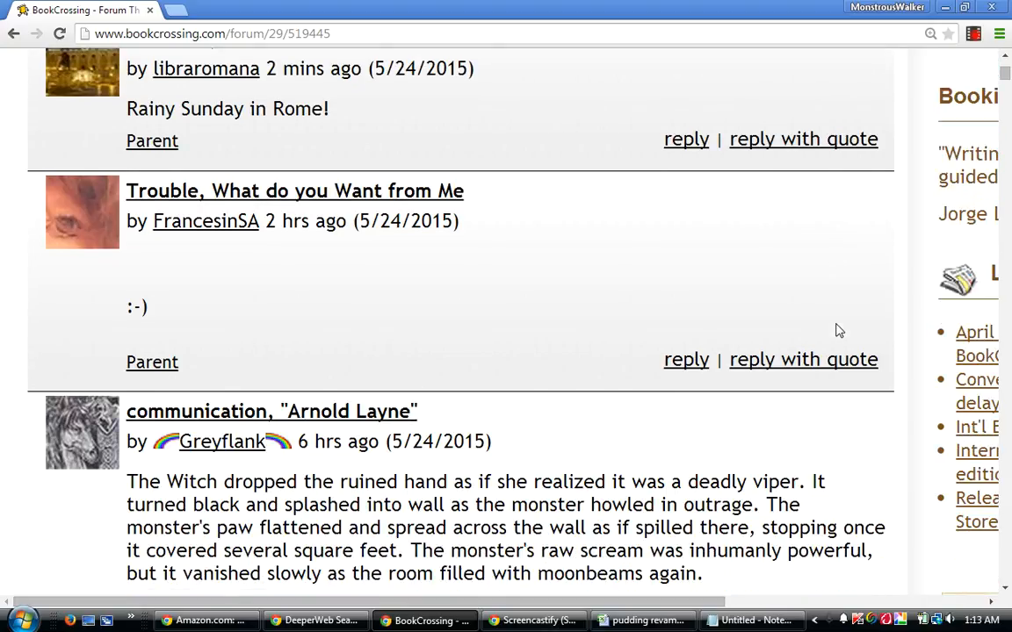
scroll(838, 331, down, 1)
scroll(839, 332, down, 1)
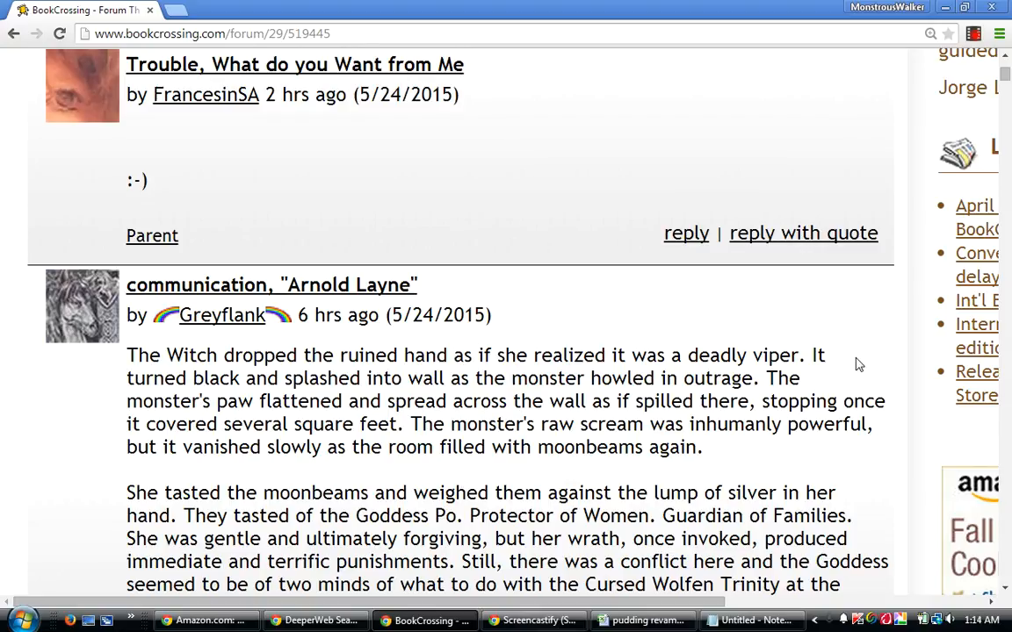
Read on from the "Arnold Layne" guess through the results post "Where Life is Beautiful All the Time!".
scroll(858, 365, down, 1)
scroll(856, 360, down, 2)
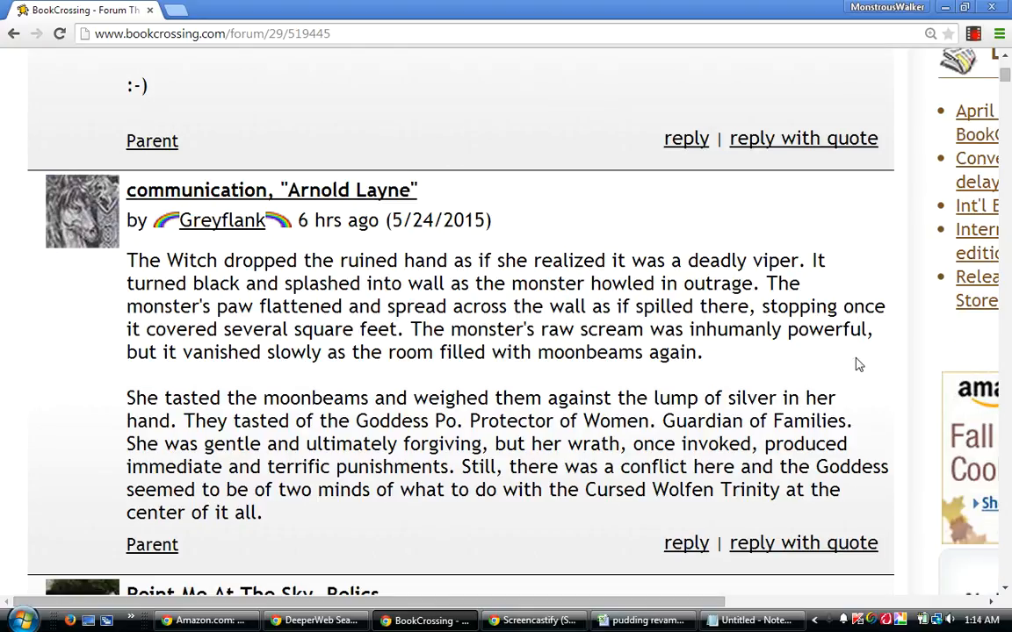
scroll(858, 364, down, 1)
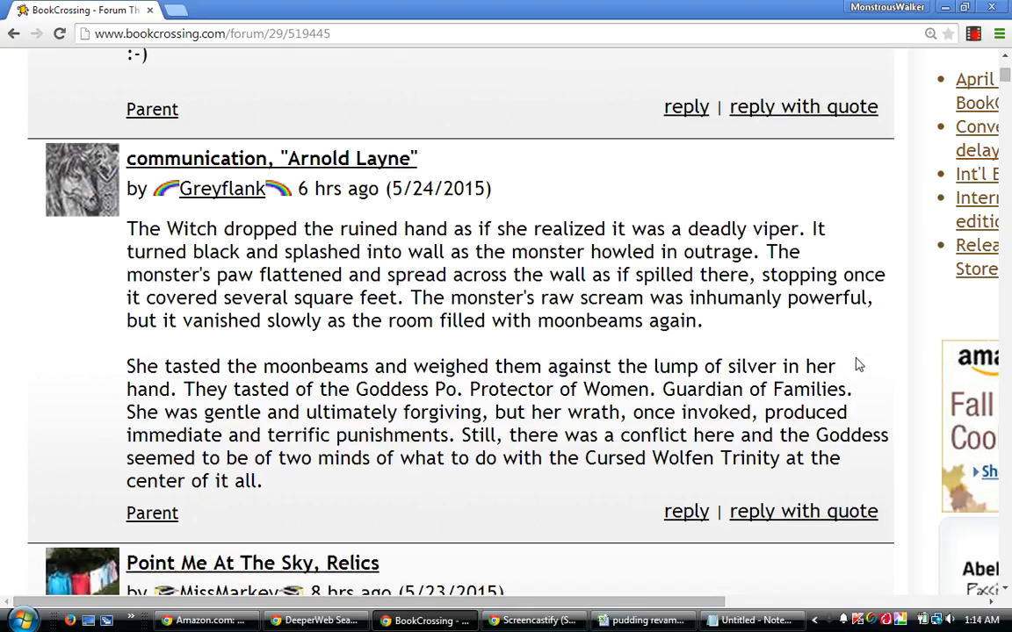
scroll(858, 365, down, 1)
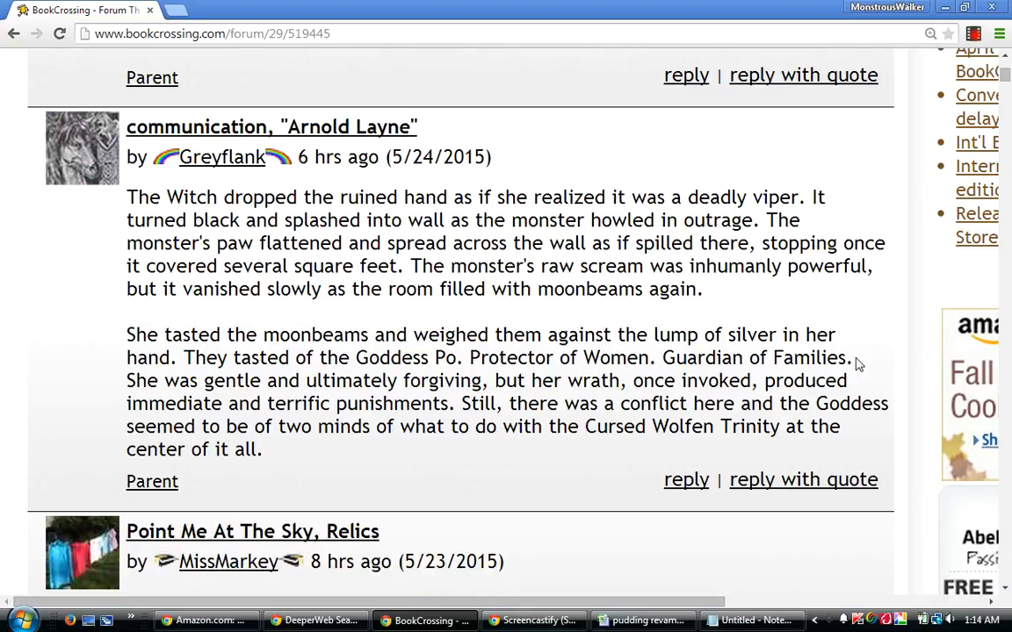
scroll(858, 364, down, 3)
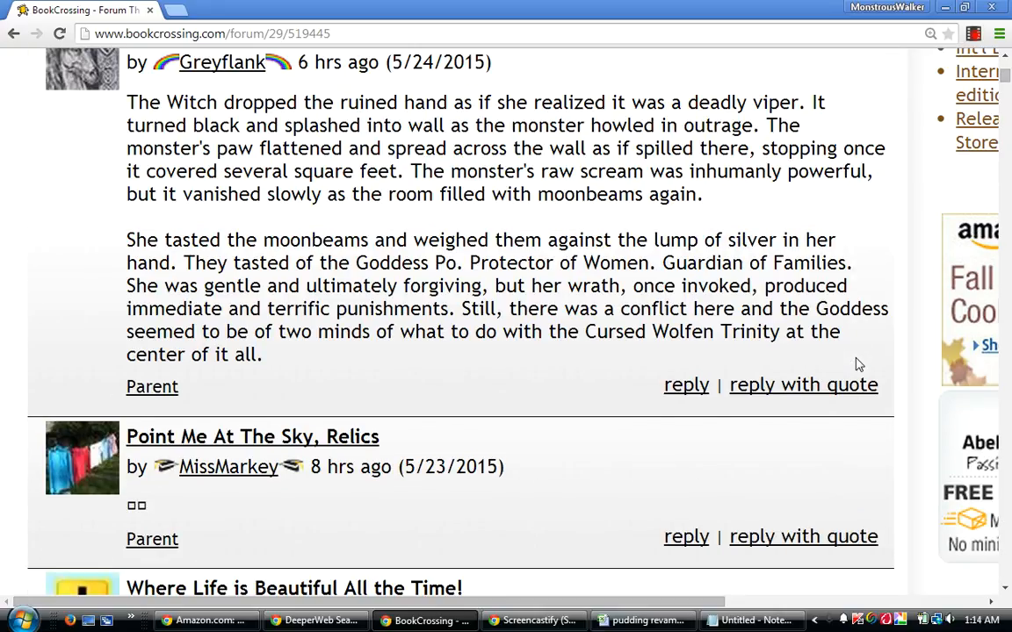
scroll(858, 365, down, 4)
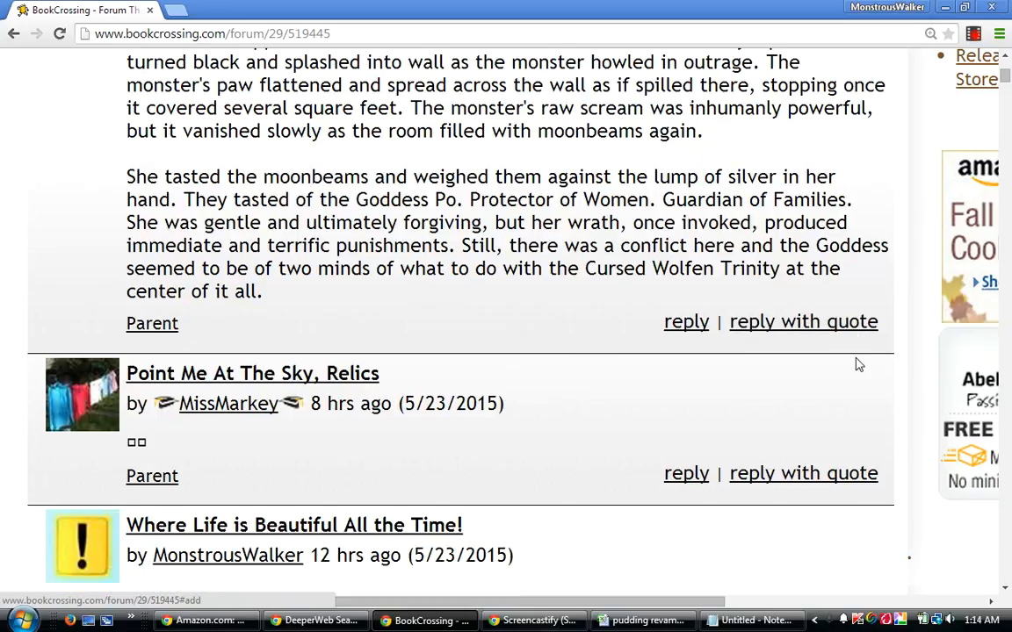
scroll(858, 365, down, 3)
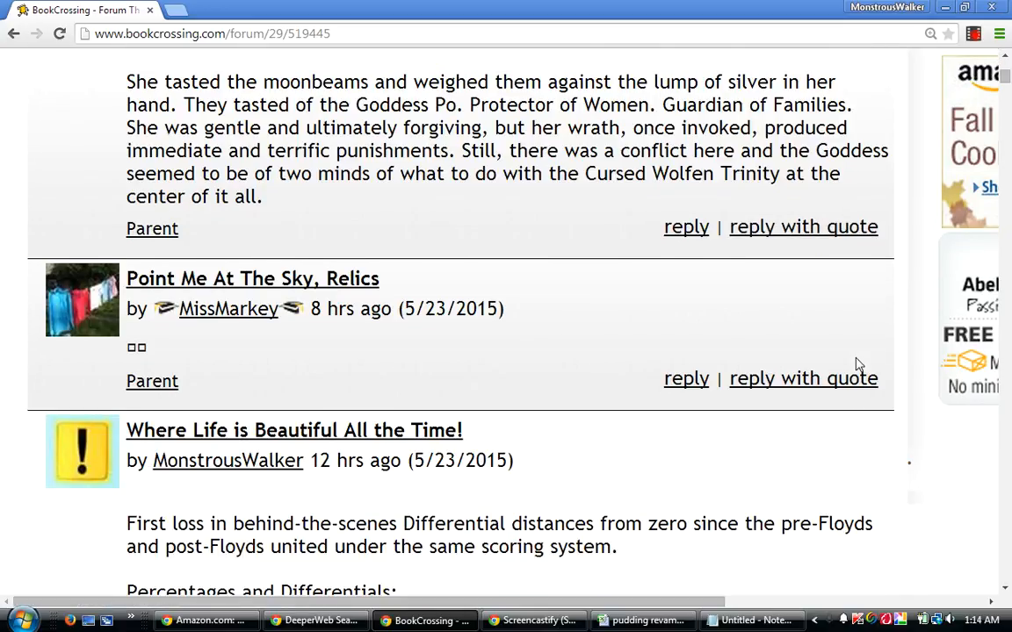
scroll(858, 365, down, 2)
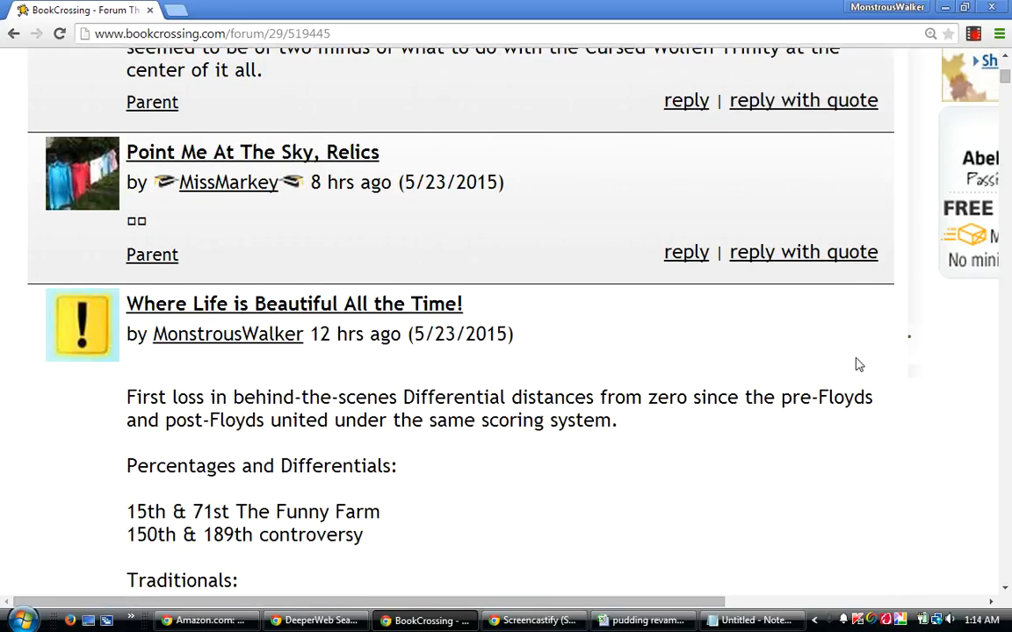
scroll(858, 364, down, 13)
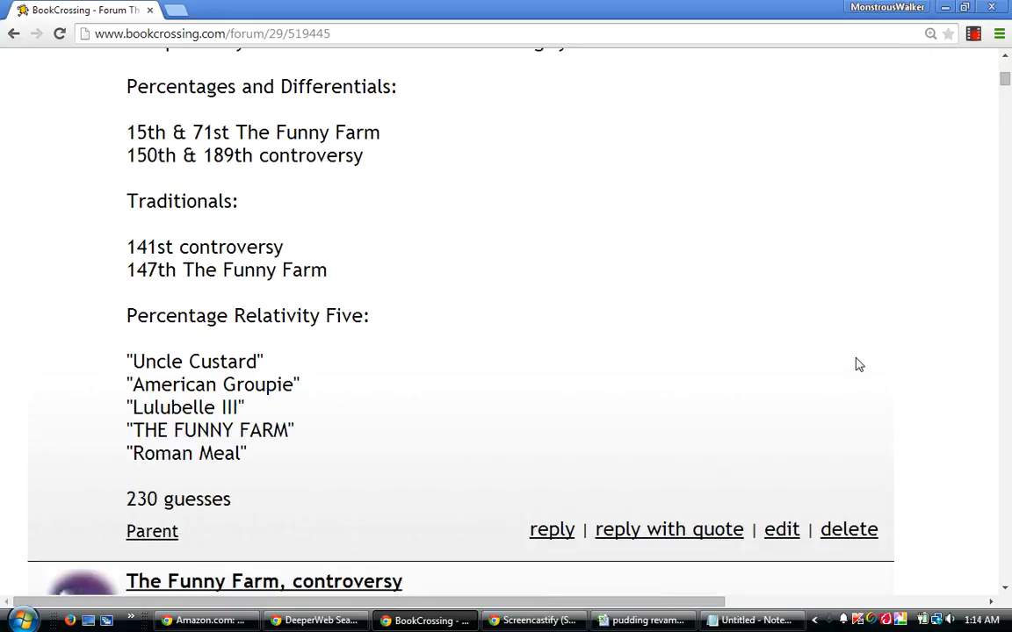
Reread the results post "Where Life is Beautiful All the Time!" and the neighbouring guesses "Point Me At The Sky, Relics" and "communication, Arnold Layne".
scroll(858, 364, up, 2)
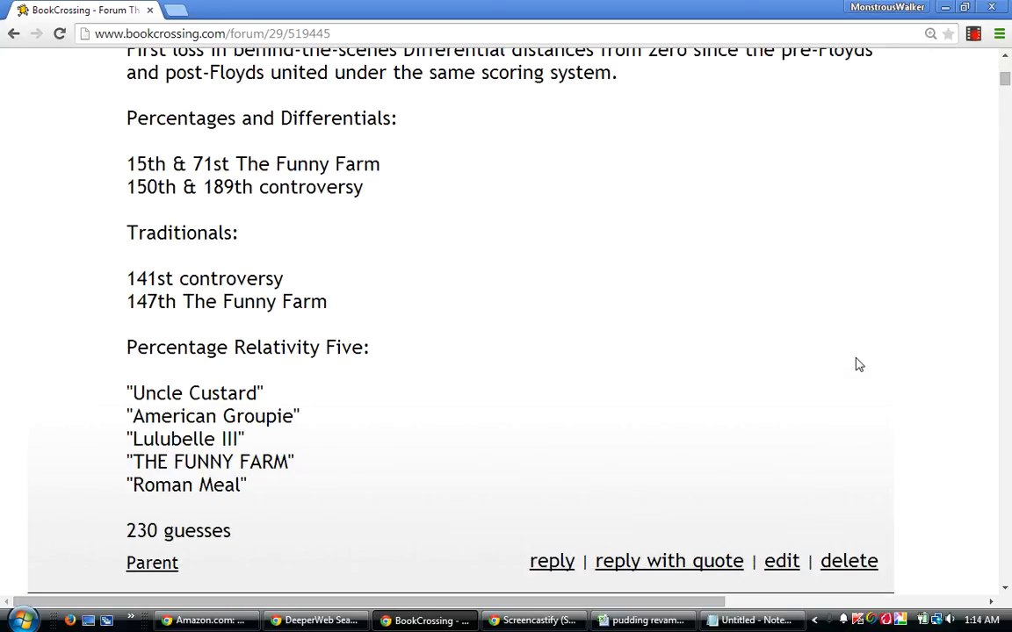
scroll(858, 364, up, 1)
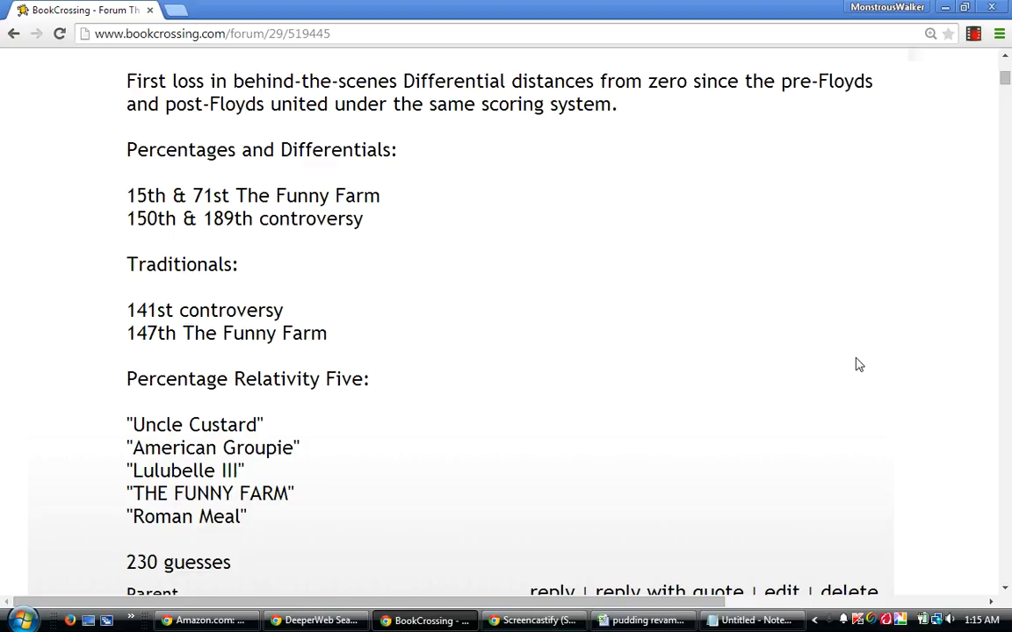
scroll(859, 365, down, 1)
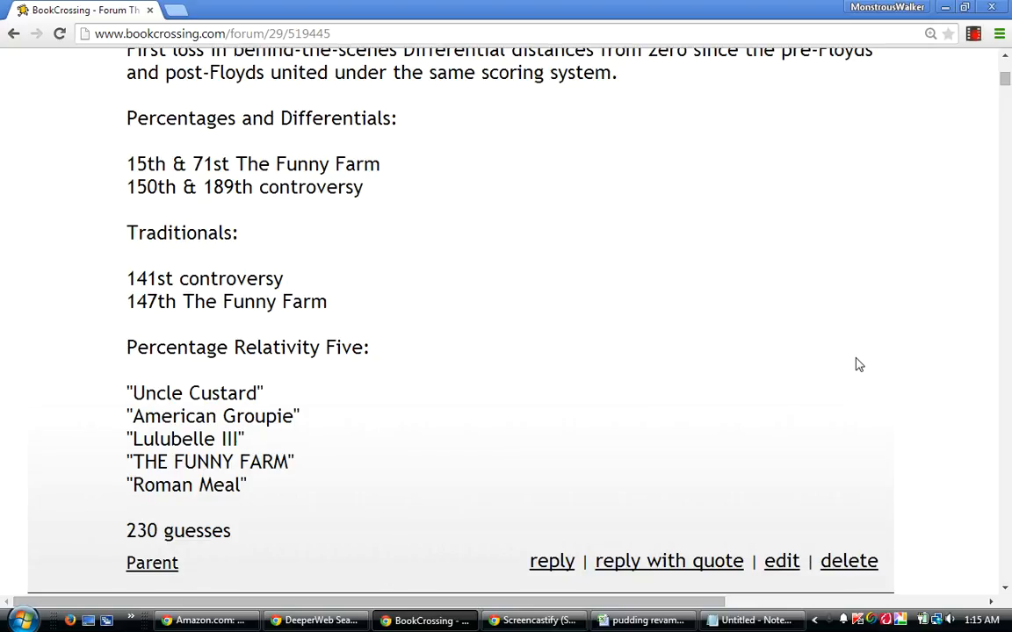
scroll(859, 365, up, 1)
scroll(859, 364, up, 3)
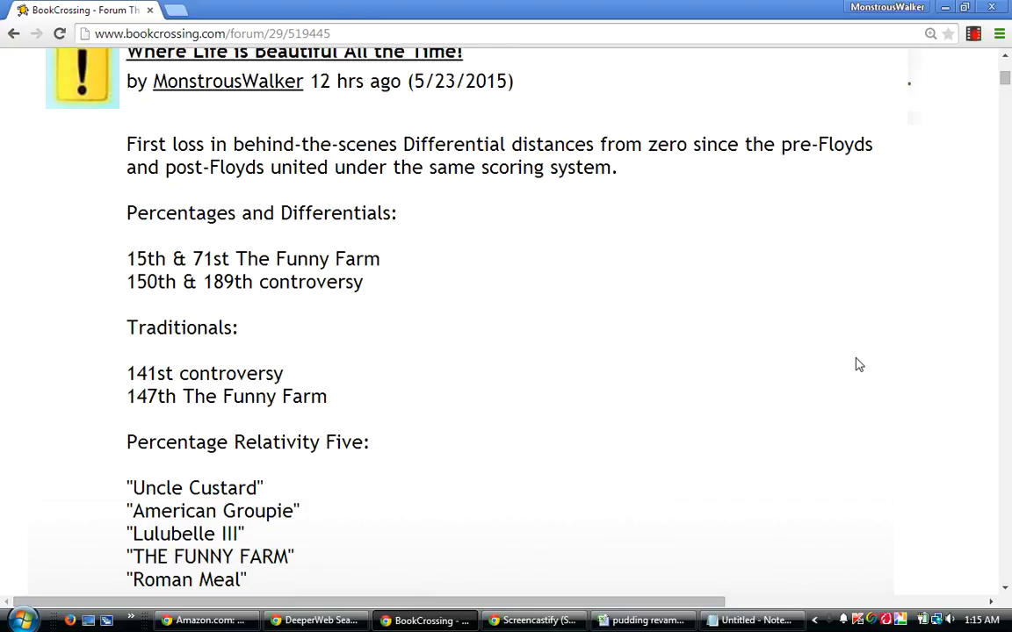
scroll(859, 364, up, 3)
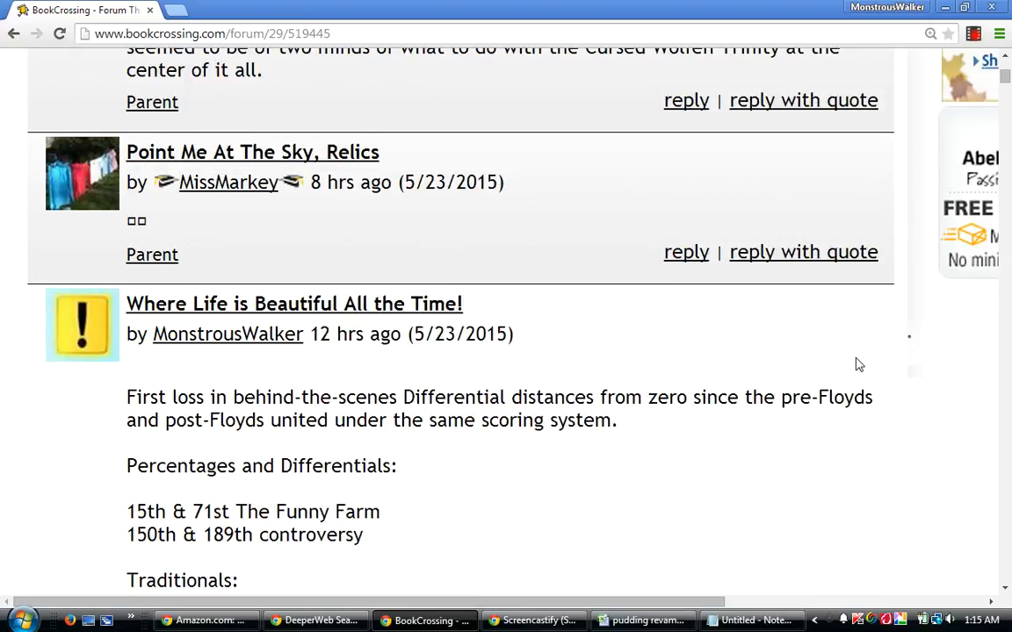
scroll(859, 365, up, 2)
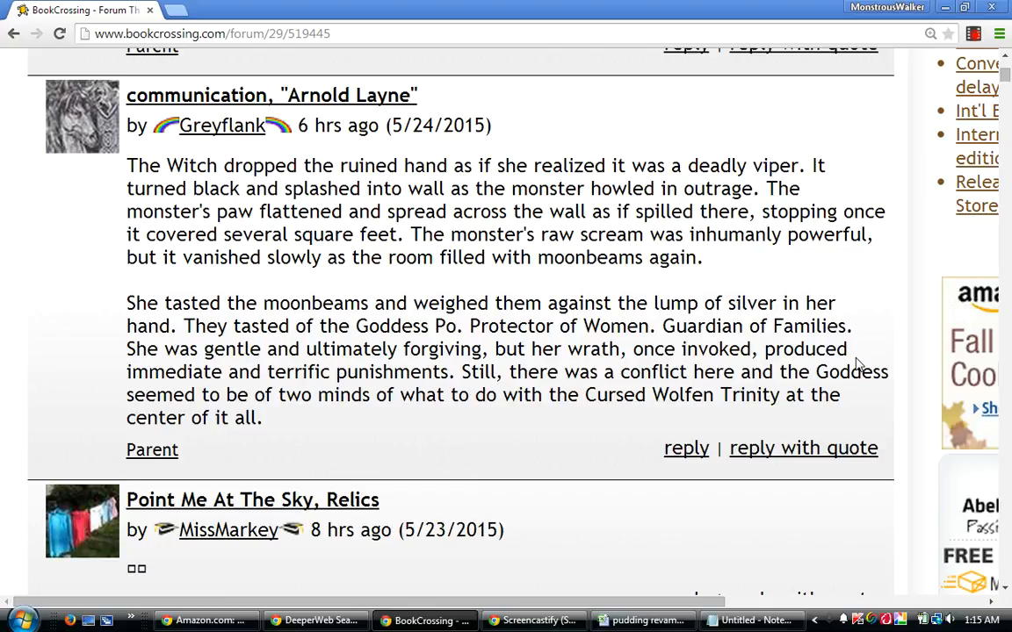
scroll(859, 364, up, 1)
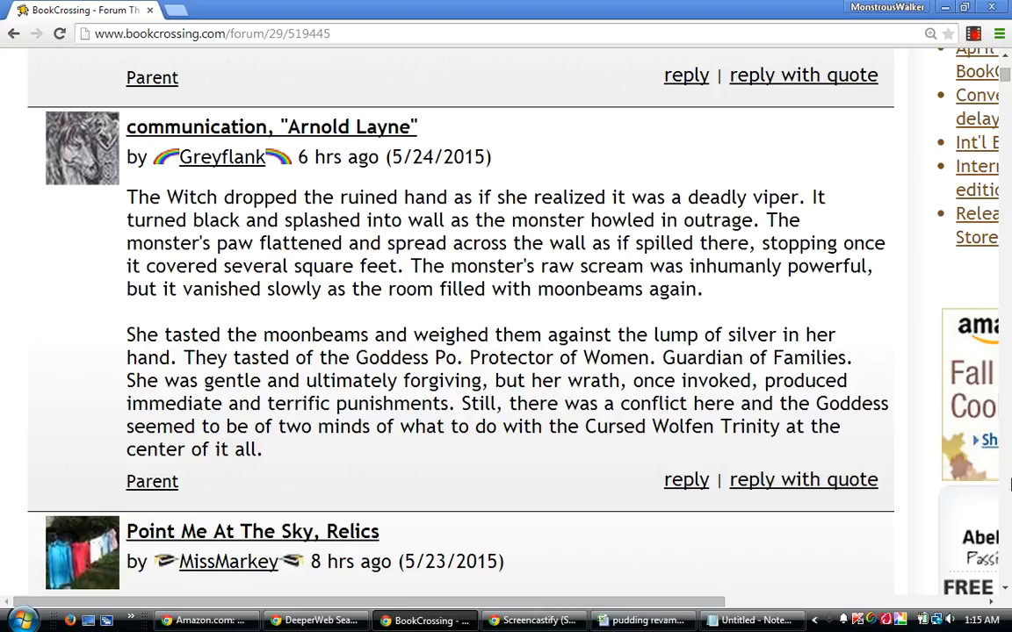
scroll(860, 584, down, 3)
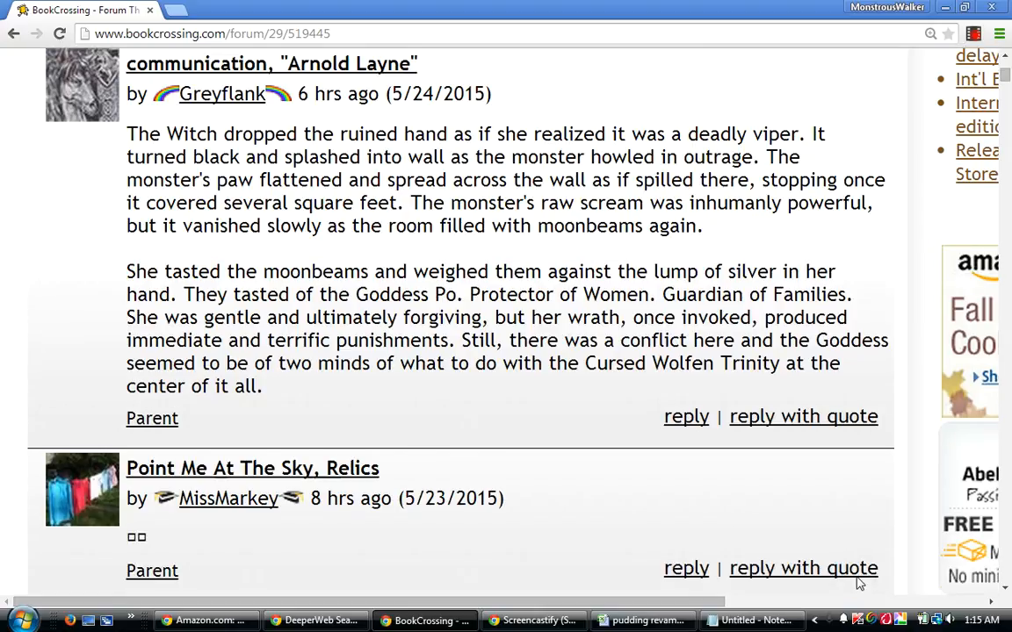
scroll(860, 584, up, 1)
scroll(859, 584, up, 1)
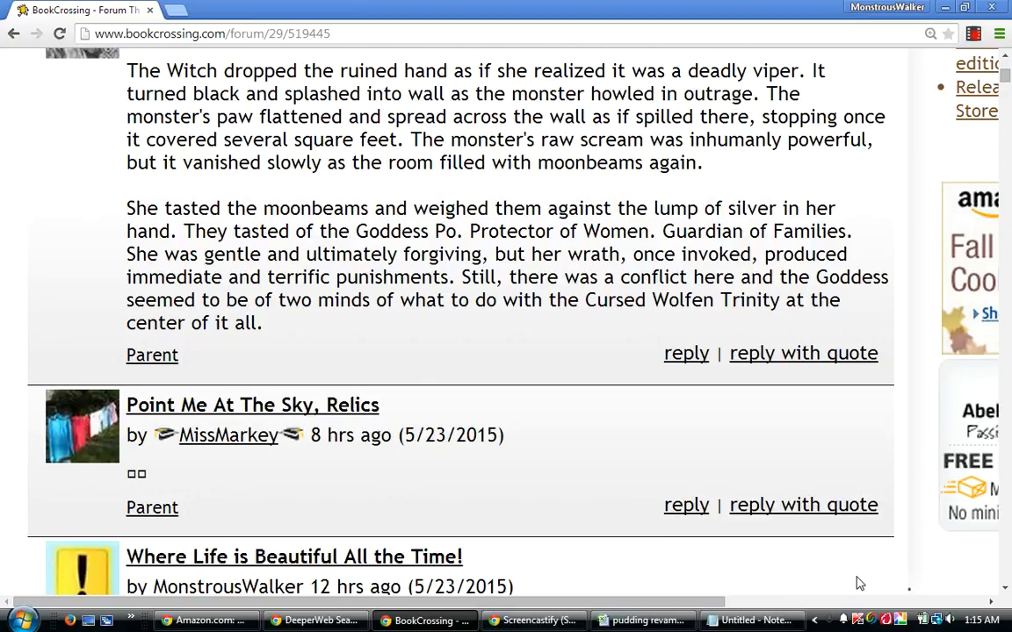
Switch to the Excel workbook pudding revamped and enter the guesses "Point Me at the Sky" in K235 and "relics" in K236.
mouse_move(647, 624)
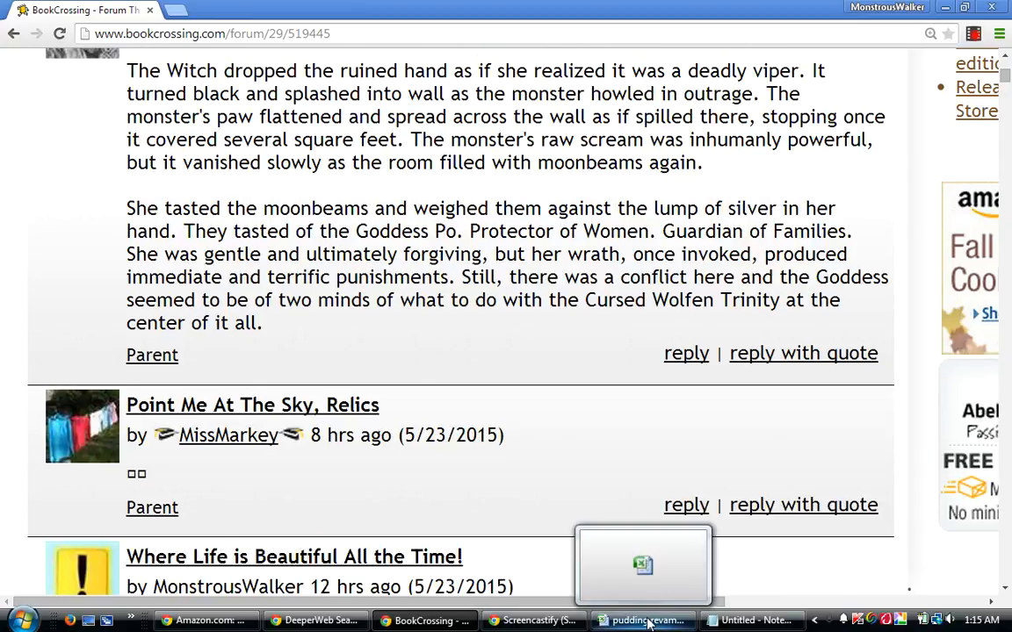
click(647, 622)
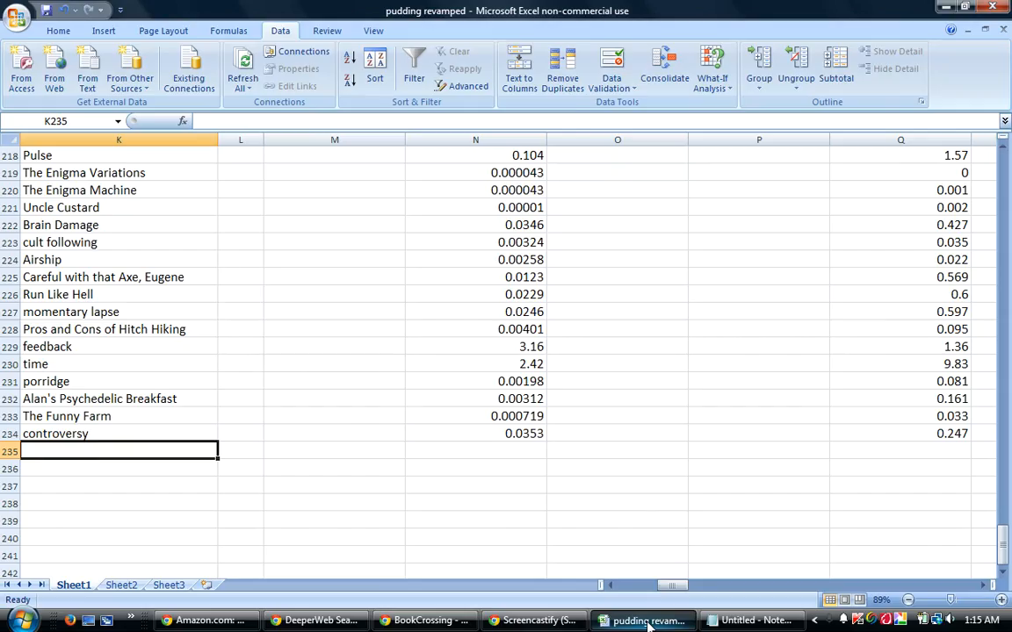
text(Point)
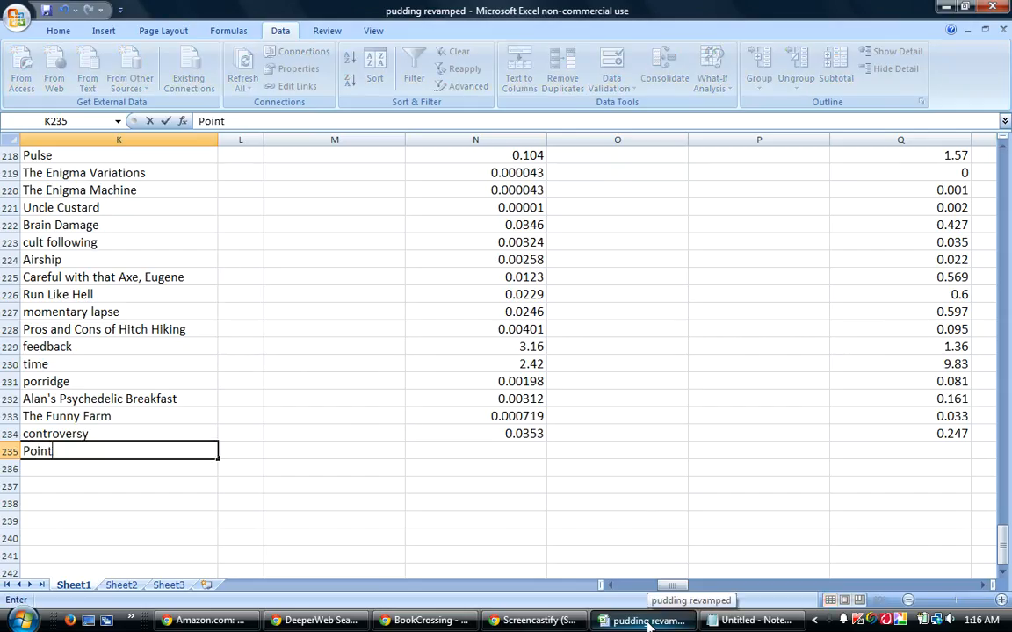
text( Me at t)
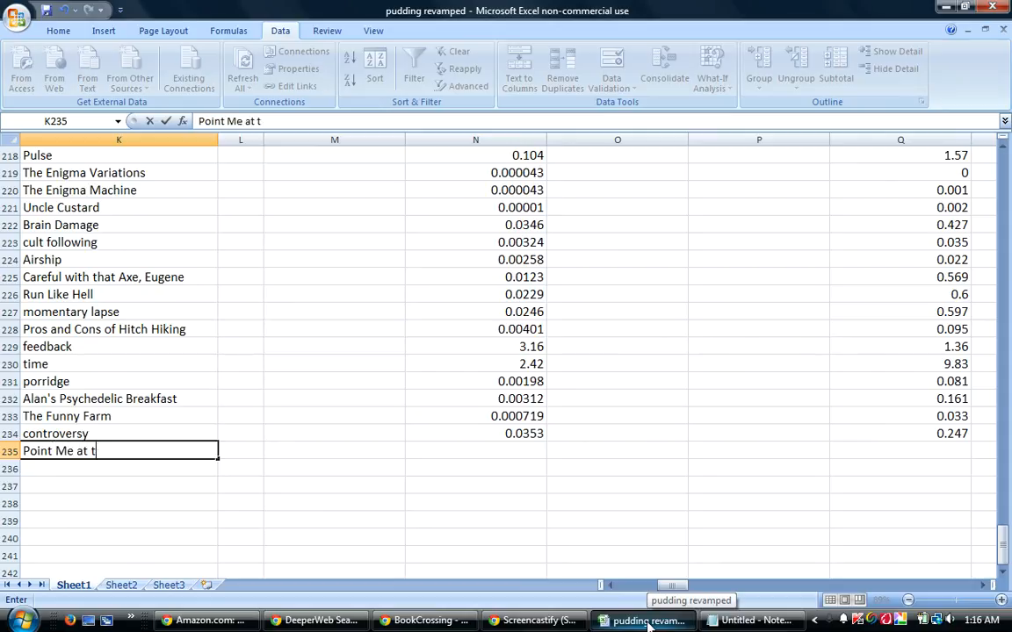
text(he Sky)
key(Return)
text(re)
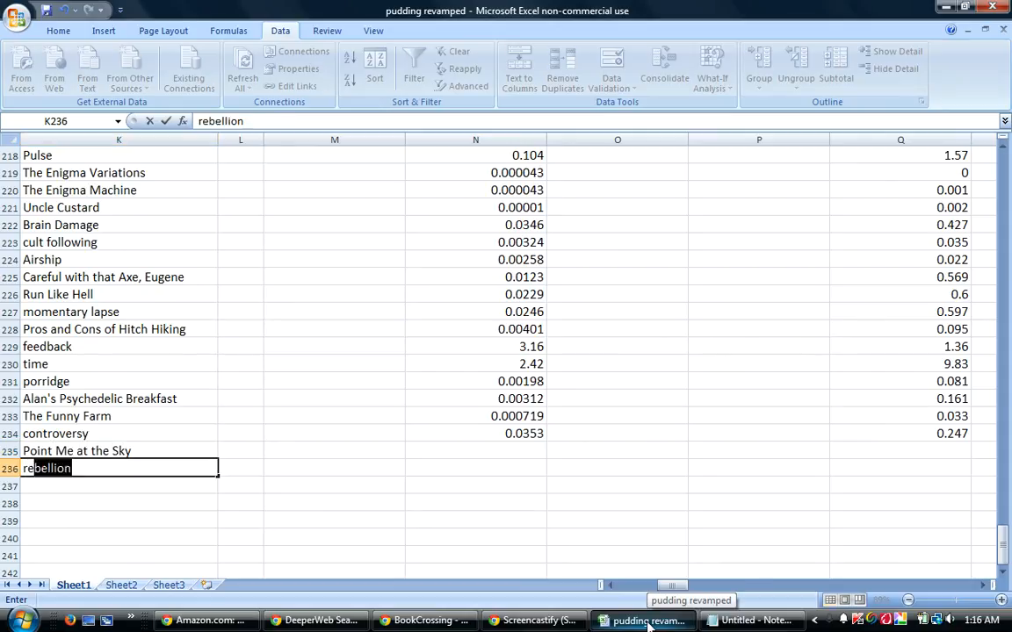
text(lics)
key(Return)
Enter the guesser's username for both new guesses in cells AS235 and AS236.
key(Up)
key(Up)
key(Right)
key(Right)
key(Right)
key(Right)
key(Right)
key(Right)
key(Right)
key(Right)
key(Right)
key(Right)
key(Right)
key(Right)
key(Right)
key(Right)
key(Right)
key(Right)
key(Right)
key(Right)
key(Right)
key(Right)
key(Right)
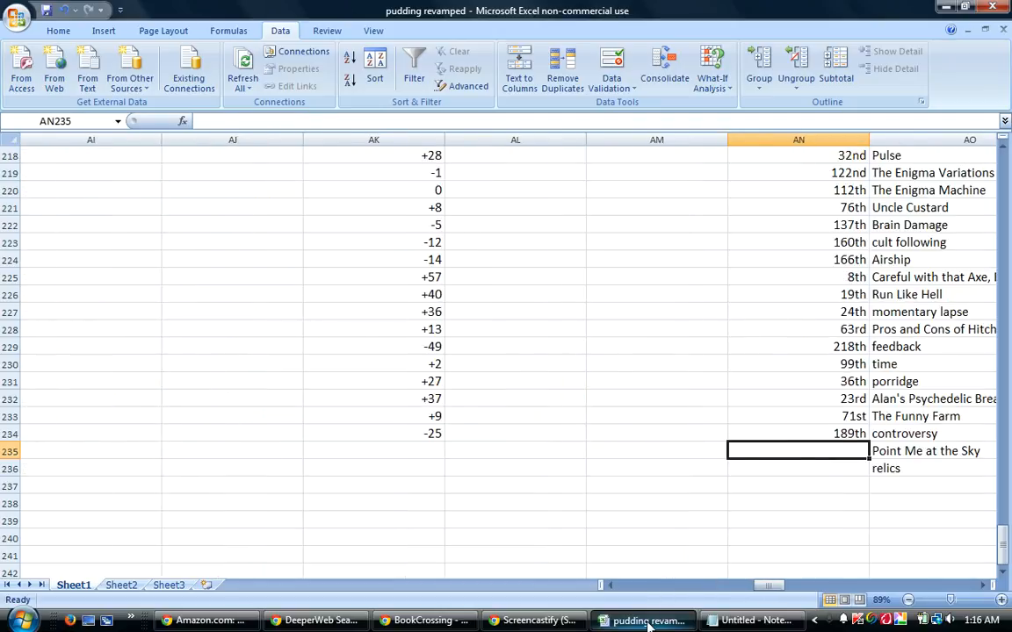
key(Right)
key(Right)
key(Right)
key(Right)
key(Right)
key(Right)
key(Right)
key(Left)
key(Left)
key(Left)
text(MissMarkey)
key(Return)
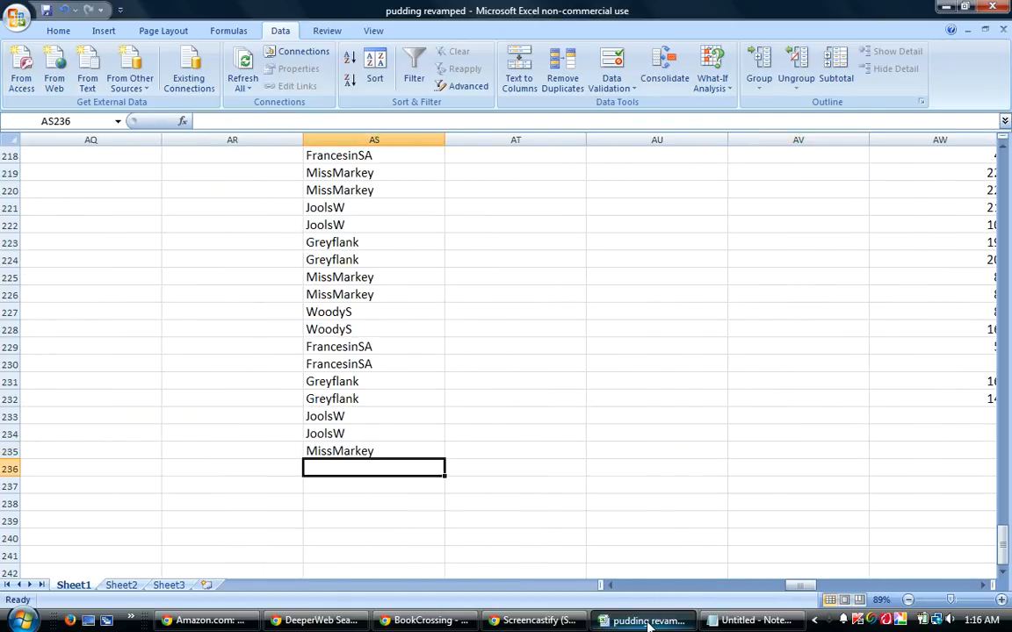
text(MissMarkey)
key(Return)
Review the rank and score columns on Sheet1 from the guesser column back to the guess column, ending at cell K237.
key(Left)
key(Left)
key(Left)
key(Left)
key(Left)
key(Left)
key(Left)
key(Left)
key(Left)
key(Left)
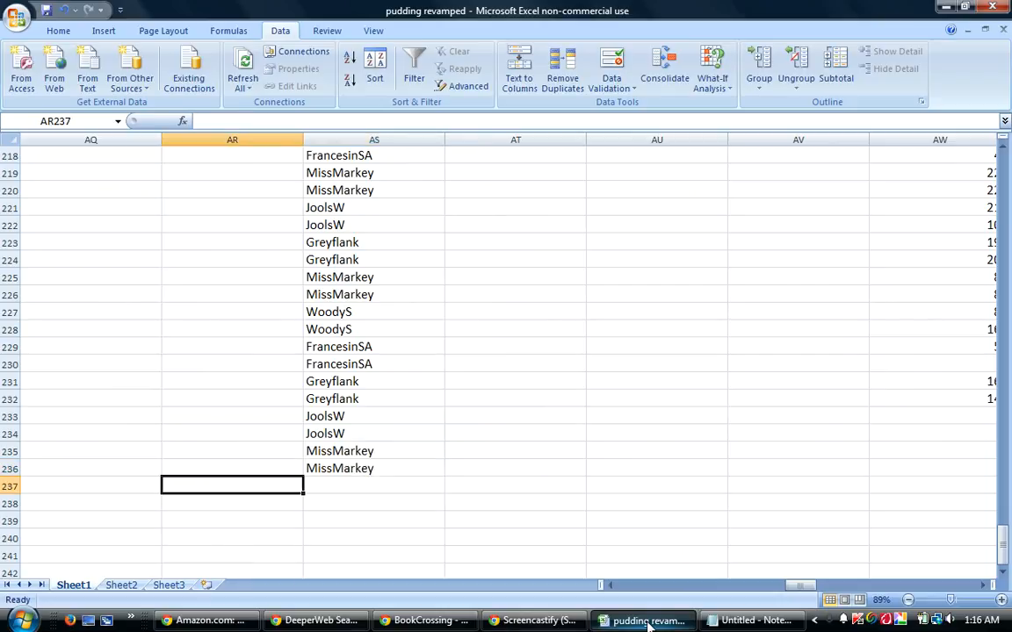
key(Left)
key(Left)
key(Left)
key(Left)
key(Left)
key(Left)
key(Left)
key(Left)
key(Left)
key(Left)
key(Left)
key(Left)
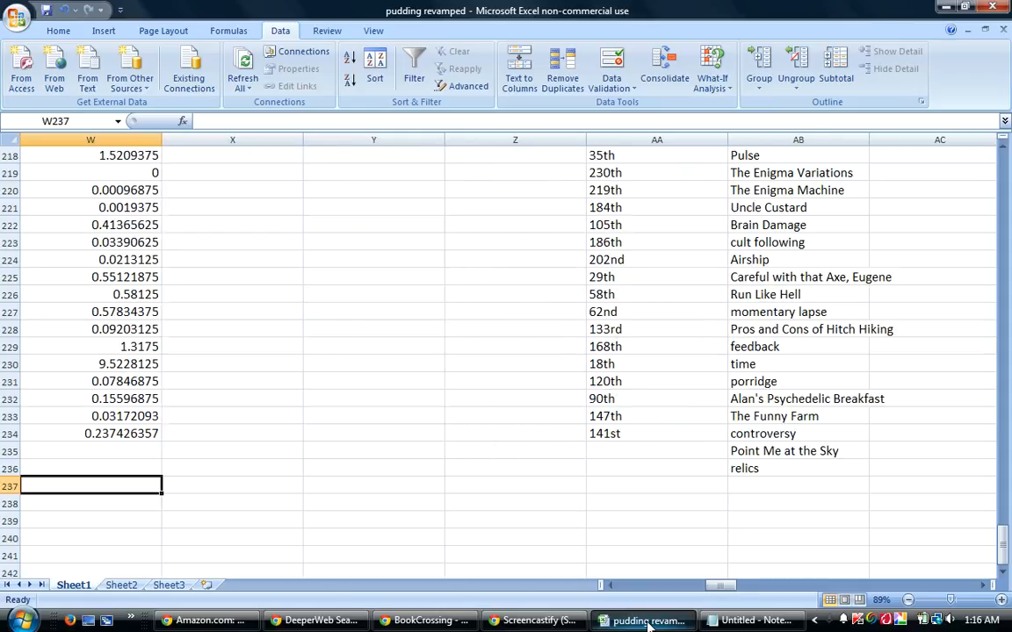
key(Left)
key(Left)
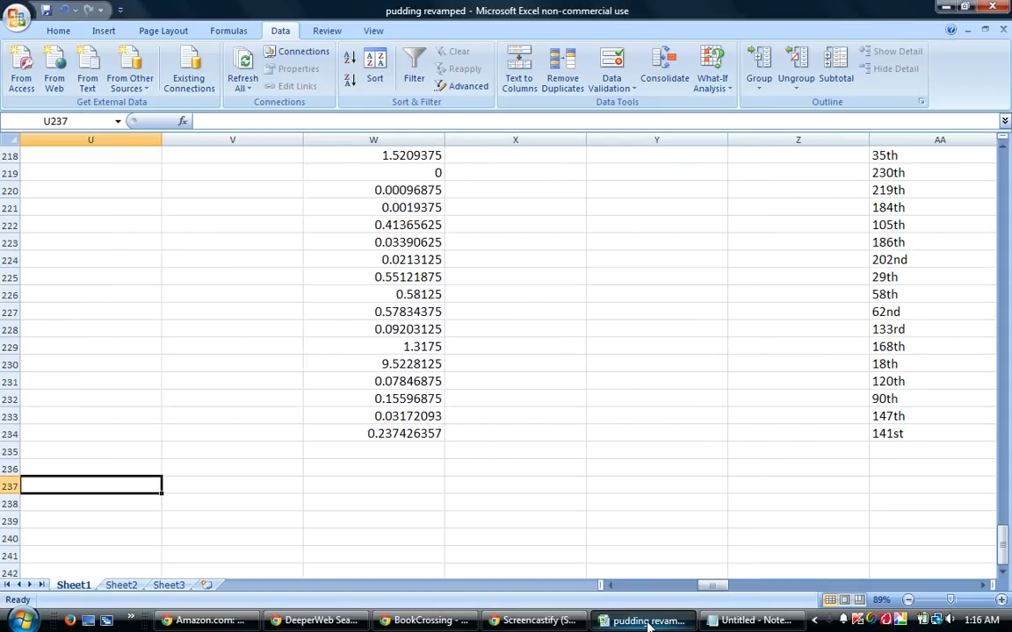
key(Left)
key(Left)
key(Left)
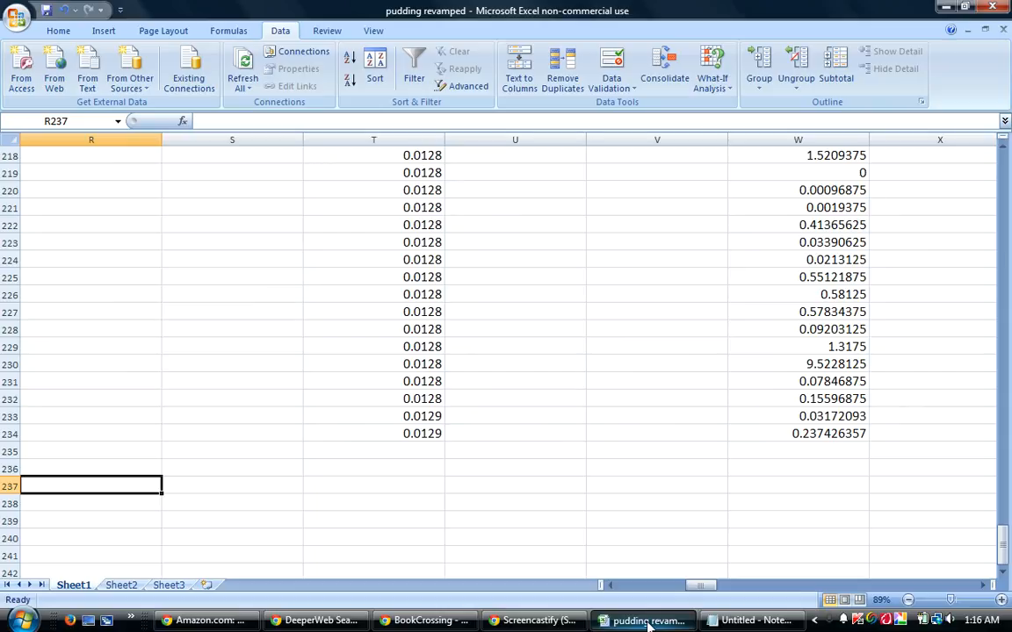
key(Left)
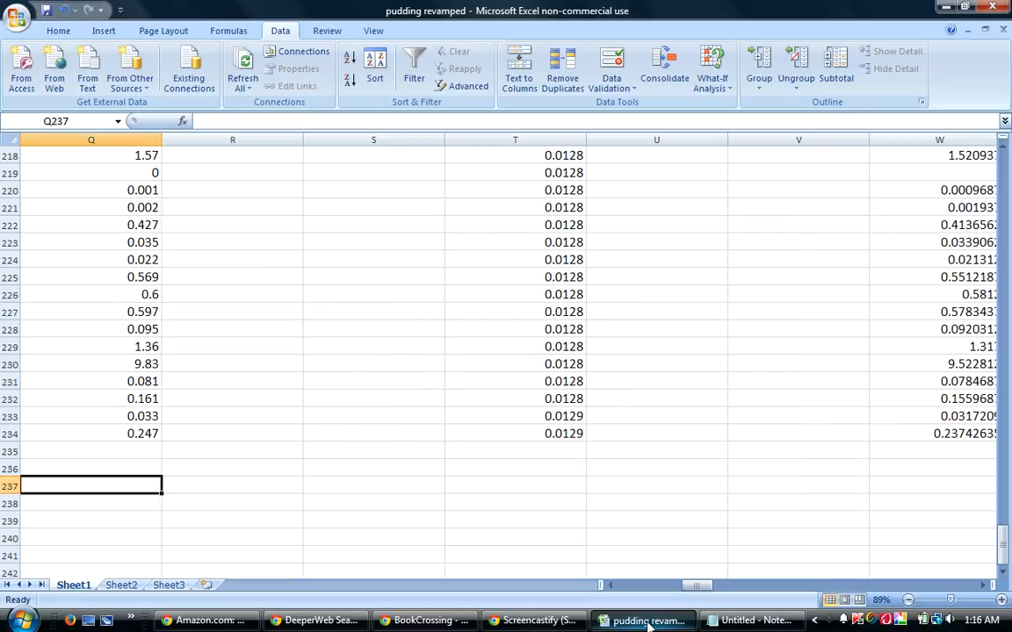
key(Left)
key(Left)
key(Left)
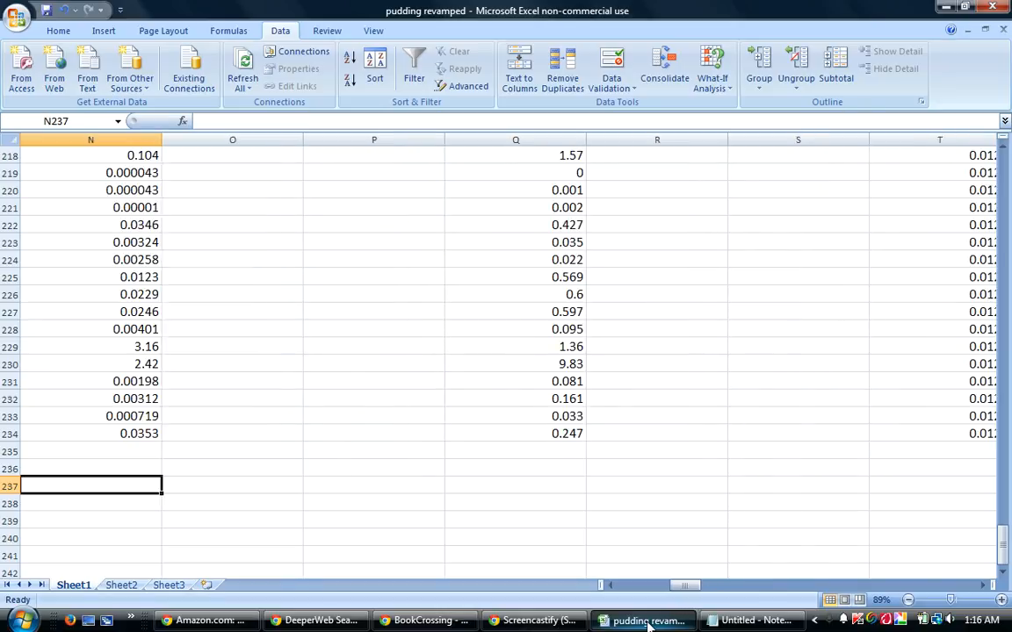
key(Left)
key(Left)
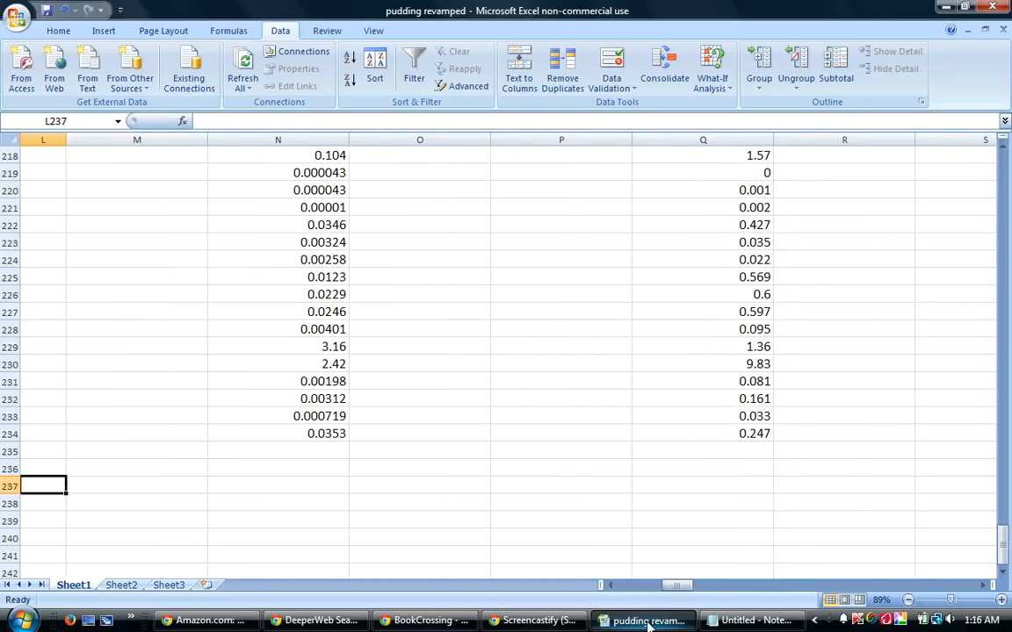
key(Left)
key(Left)
key(Left)
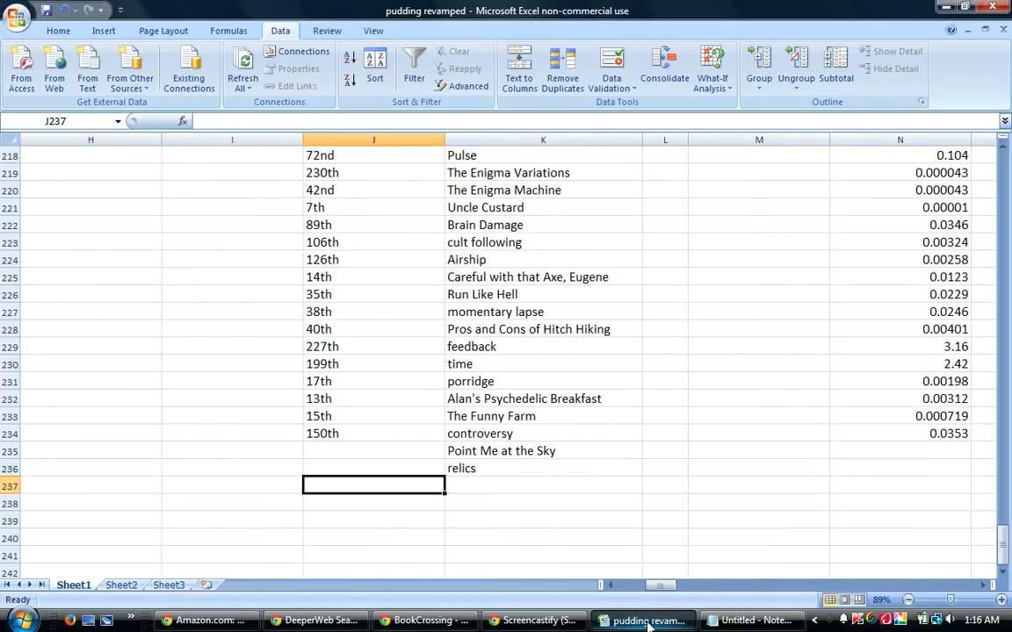
key(Right)
key(Right)
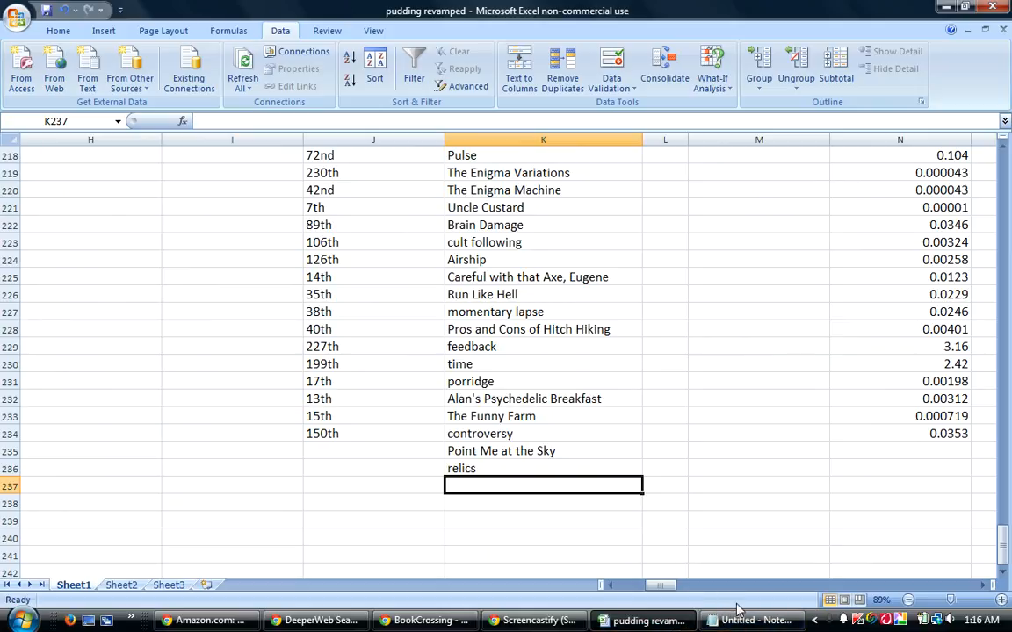
Return to the BookCrossing thread and find the guess posted after "Point Me At The Sky, Relics".
click(645, 624)
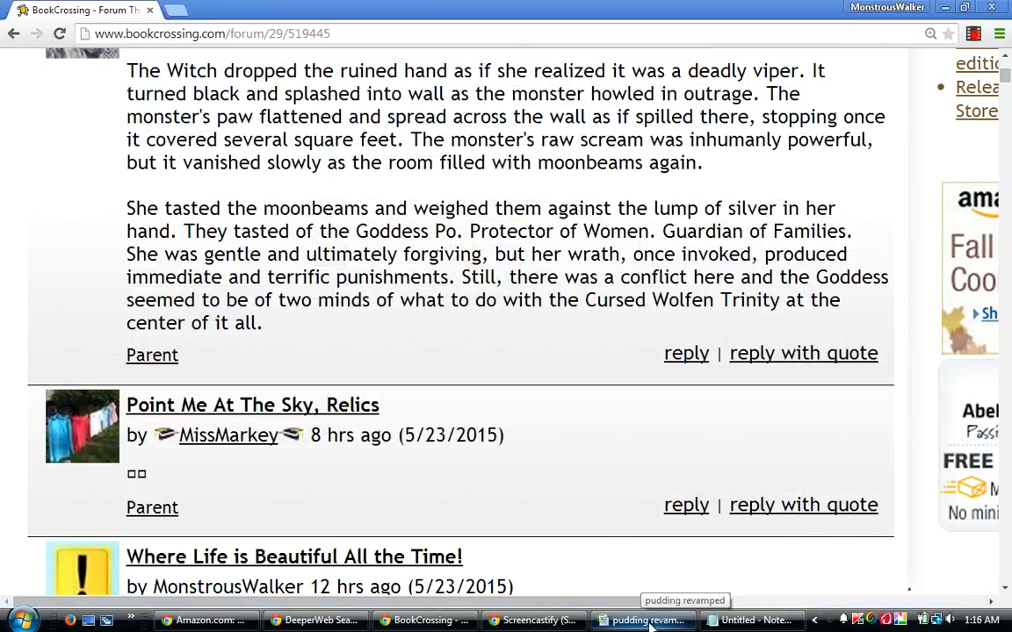
click(654, 625)
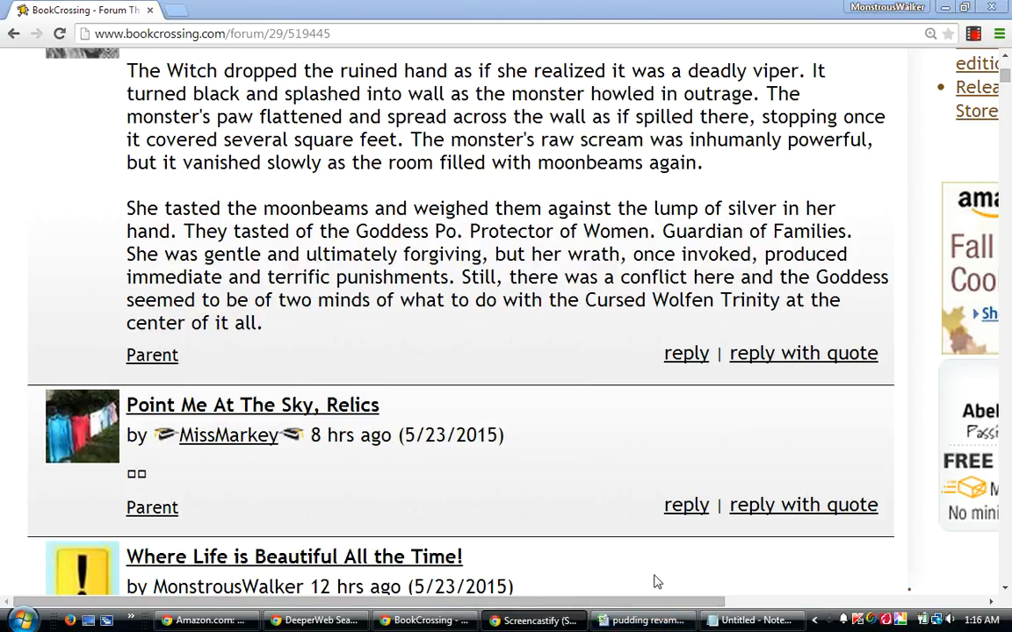
click(639, 622)
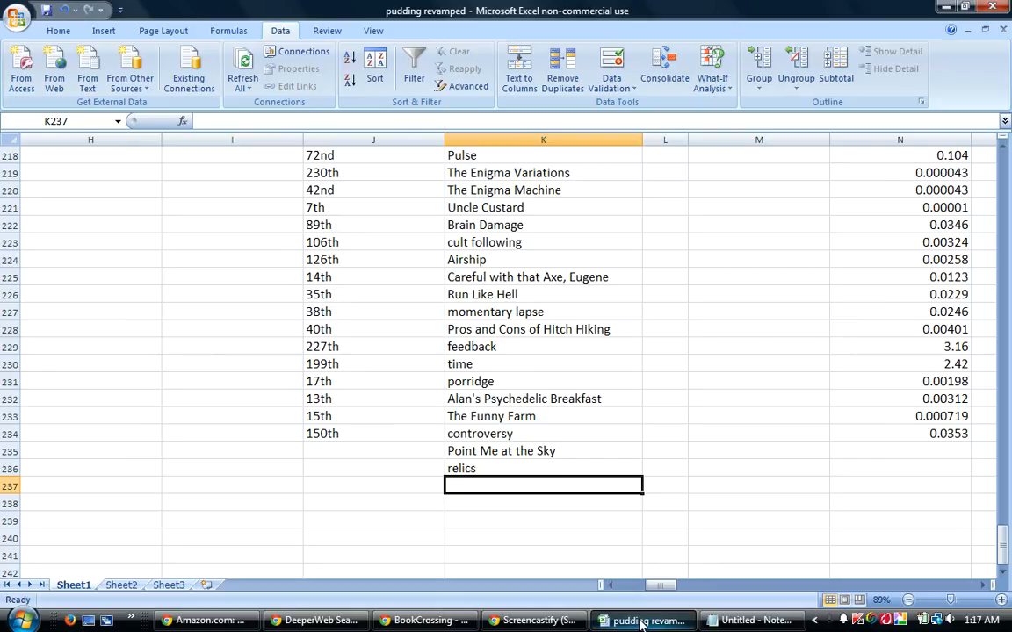
click(647, 623)
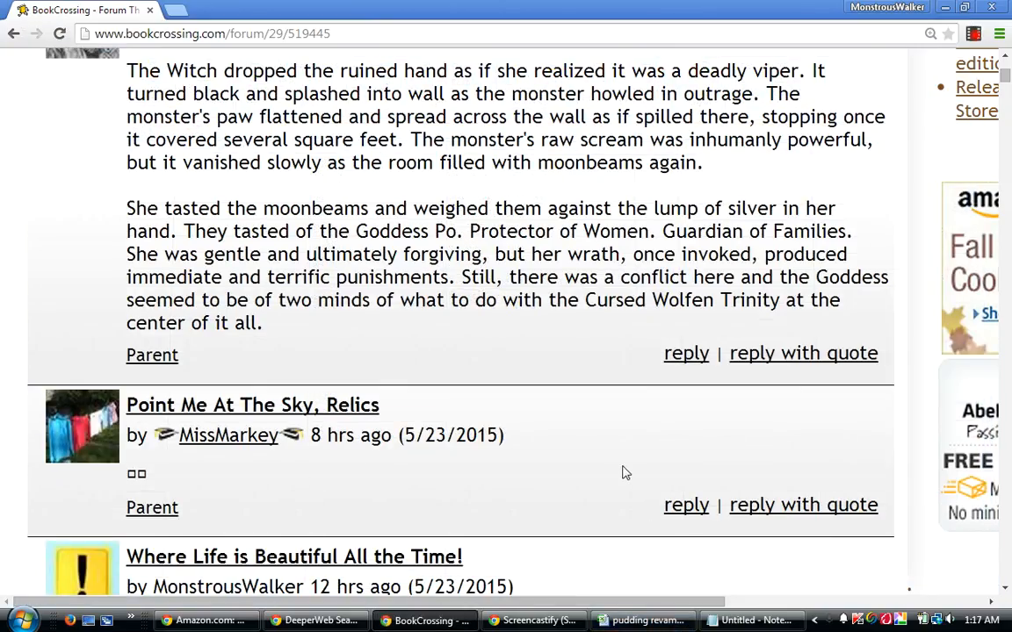
scroll(621, 473, up, 1)
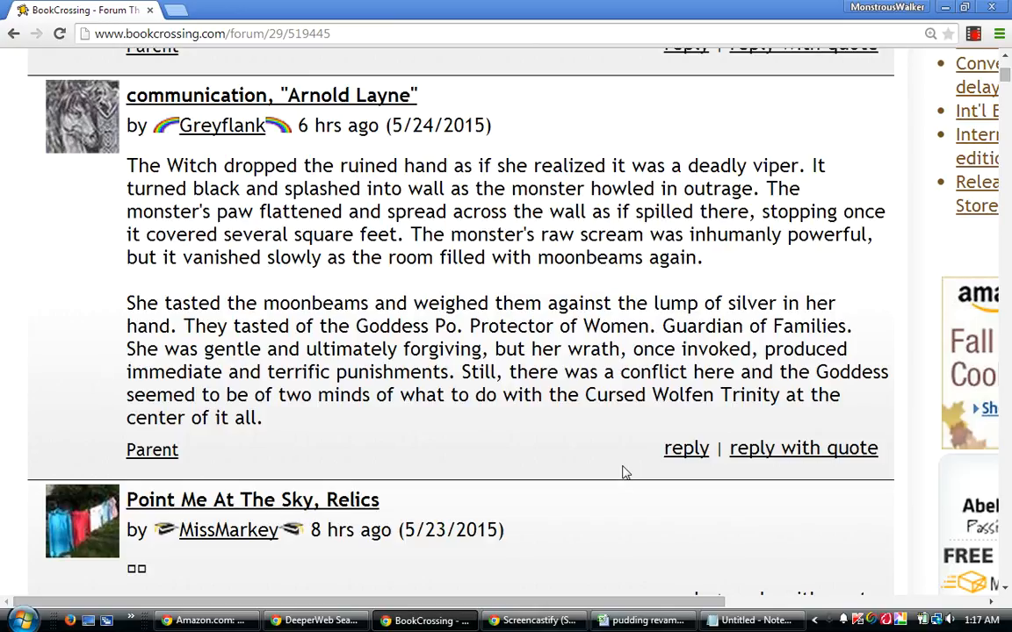
scroll(622, 472, up, 1)
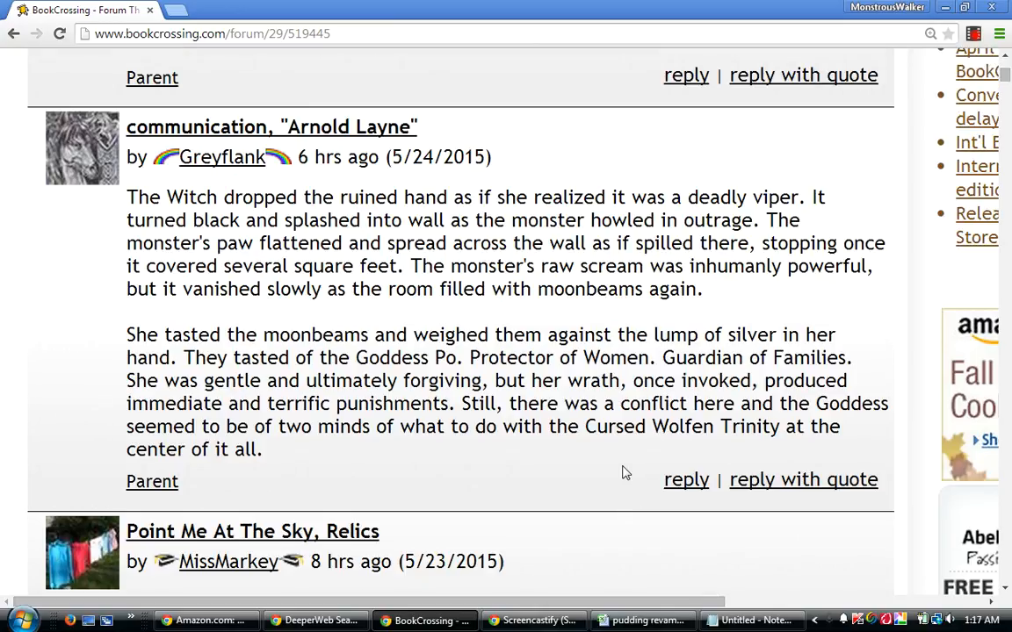
scroll(621, 465, up, 1)
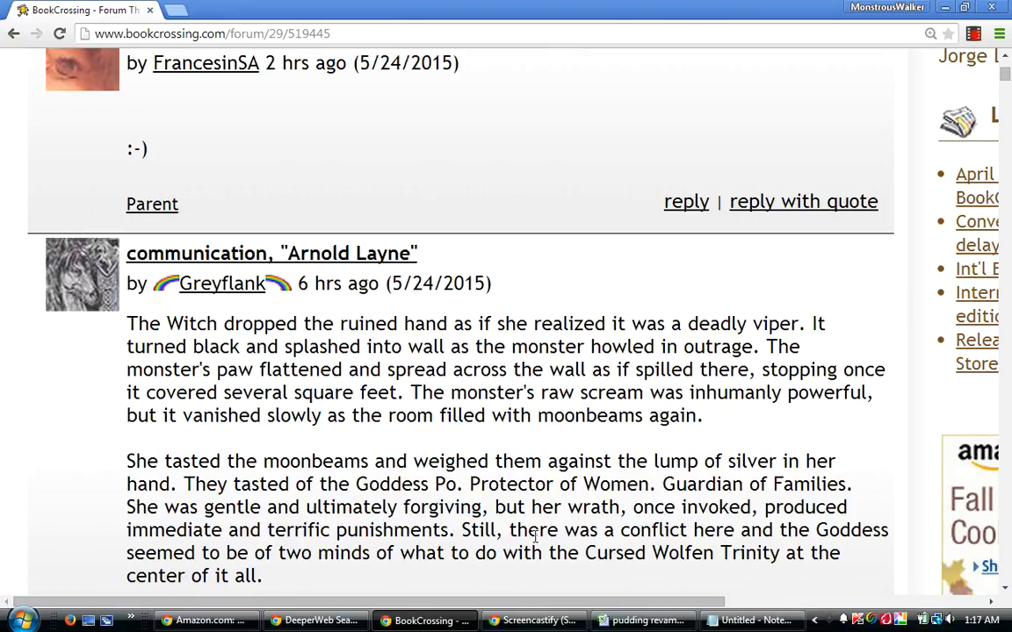
Switch to the Excel workbook pudding revamped and enter the guesses "communication" in K237 and "Arnold Layne" in K238.
click(648, 621)
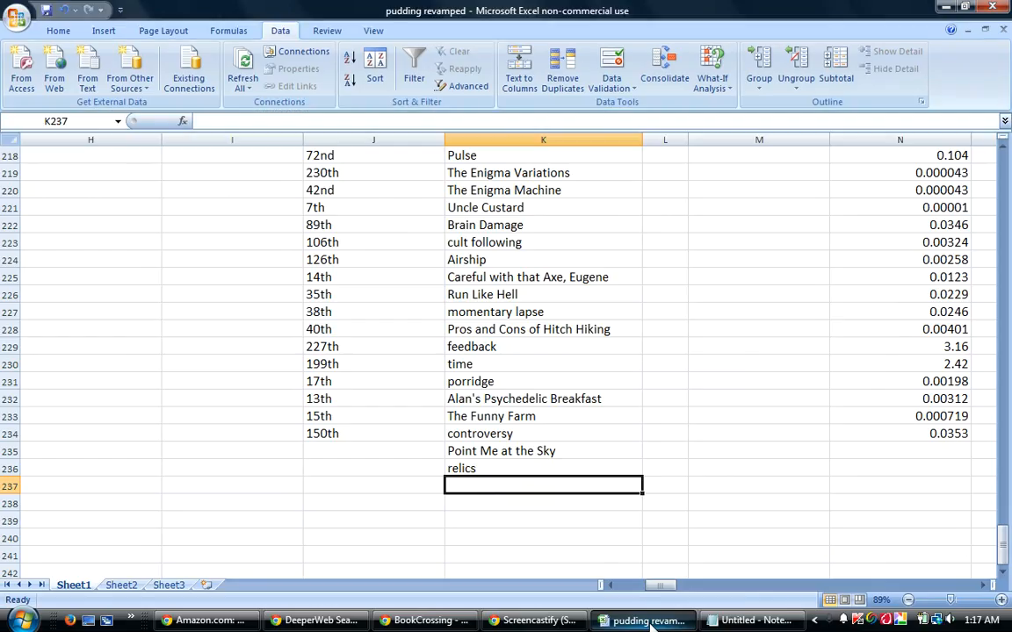
text(communi)
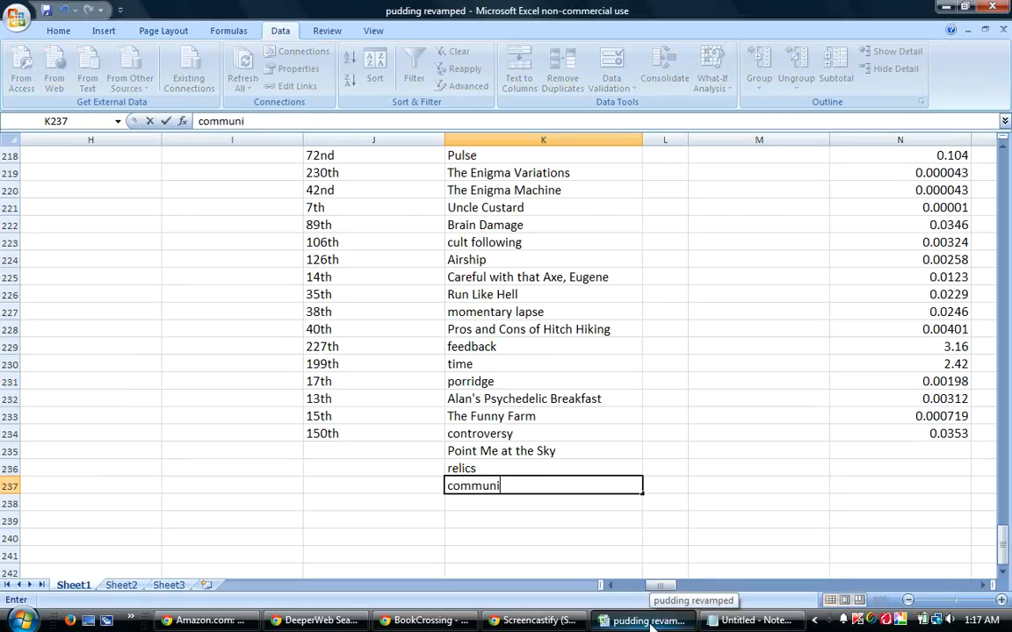
text(cation)
key(Return)
text(Arnold)
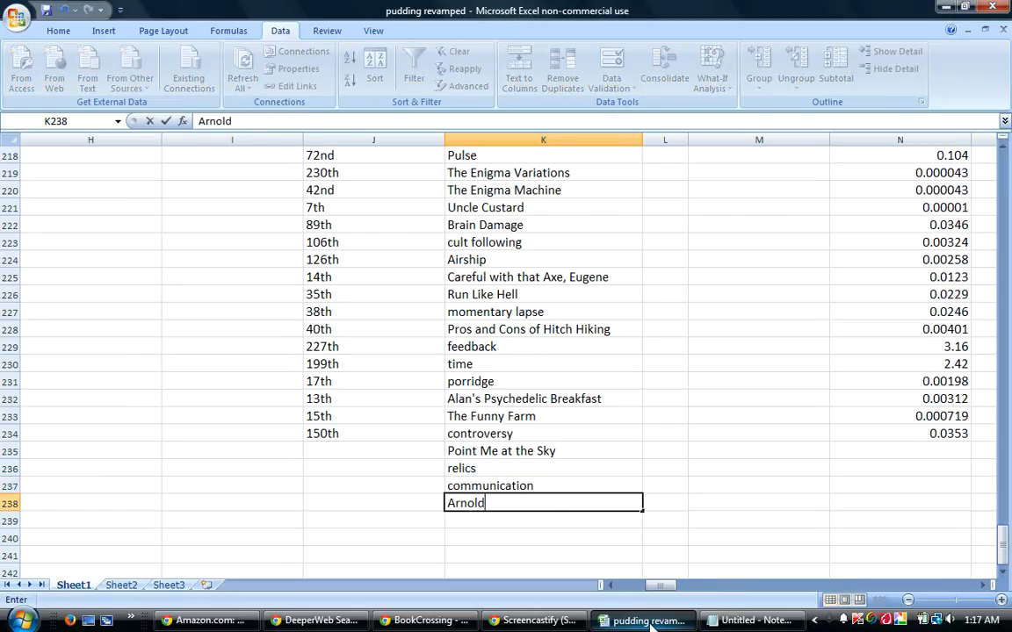
text( Layne)
key(Return)
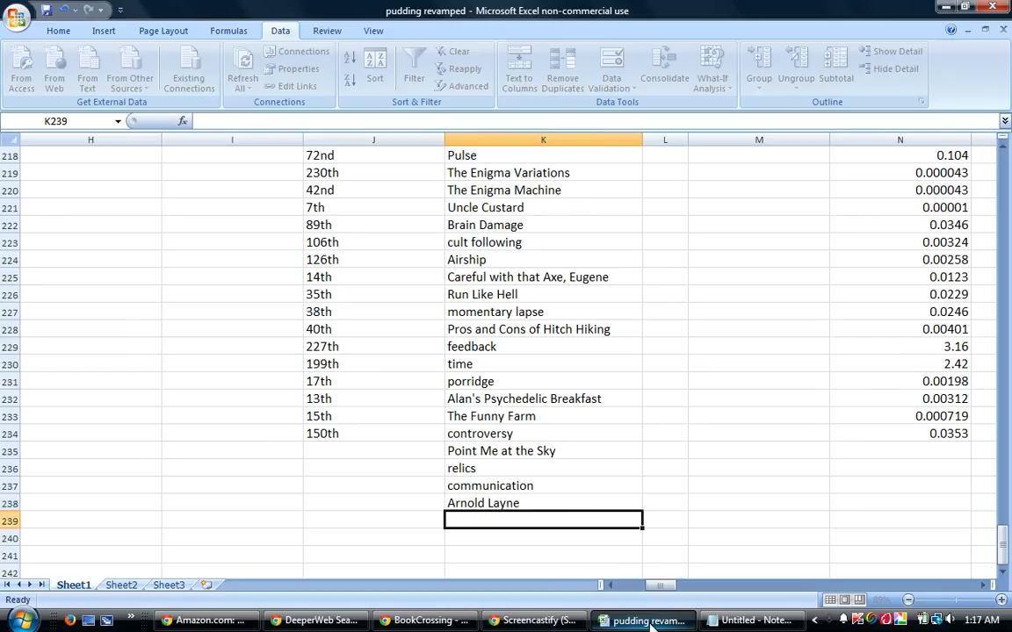
Enter the guesser's username for "communication" and "Arnold Layne" in cells AS237 and AS238.
key(Up)
key(Up)
key(Right)
key(Right)
key(Right)
key(Right)
key(Right)
key(Right)
key(Right)
key(Right)
key(Right)
key(Right)
key(Right)
key(Right)
key(Right)
key(Right)
key(Right)
key(Right)
key(Right)
key(Right)
key(Right)
key(Right)
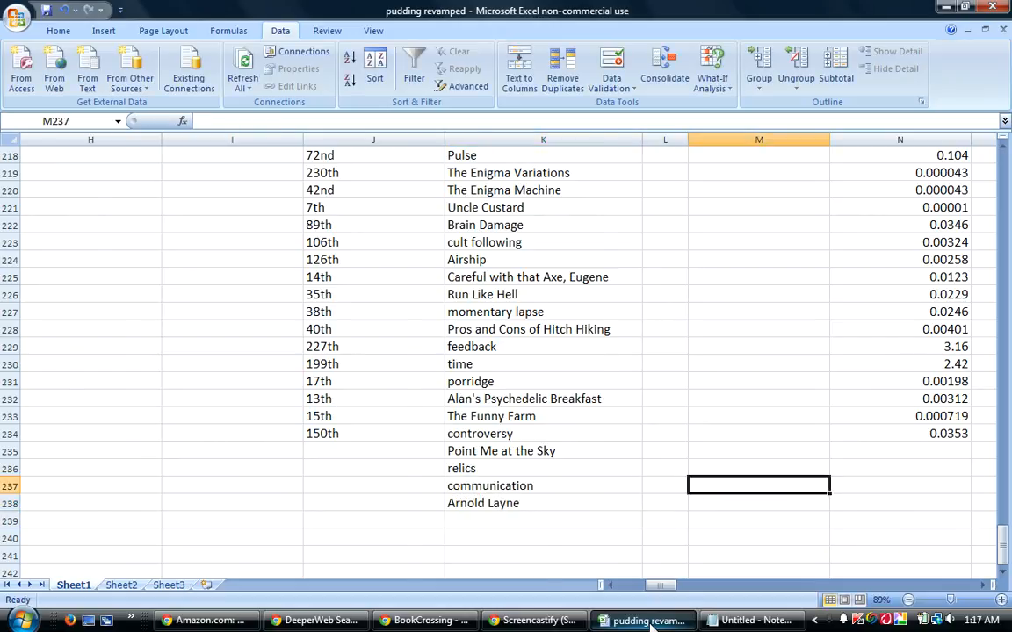
key(Right)
key(Right)
key(Right)
key(Right)
key(Right)
key(Right)
key(Right)
key(Right)
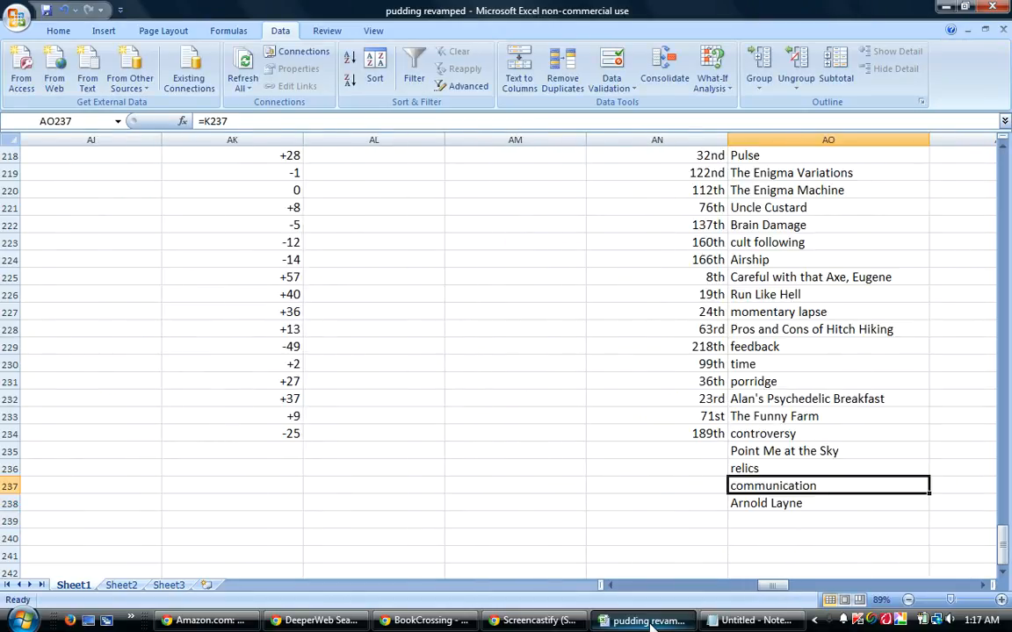
key(Right)
key(Right)
key(Left)
key(Left)
key(Left)
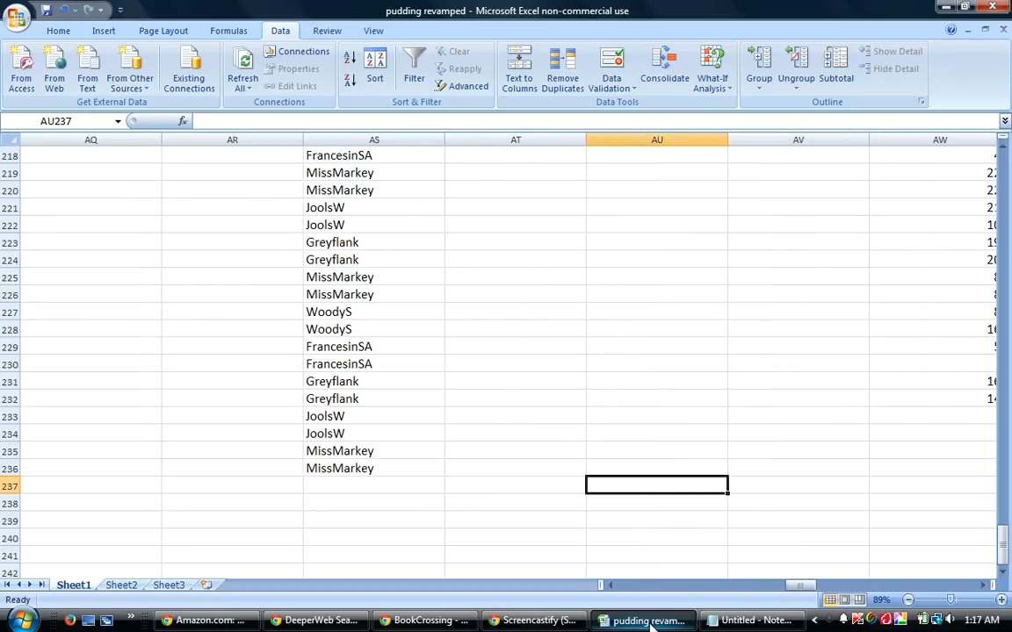
text(G)
key(Return)
text(G)
key(Return)
Go back from the guesser column to the first empty cell of the guess column, K239.
key(Left)
key(Left)
key(Left)
key(Left)
key(Left)
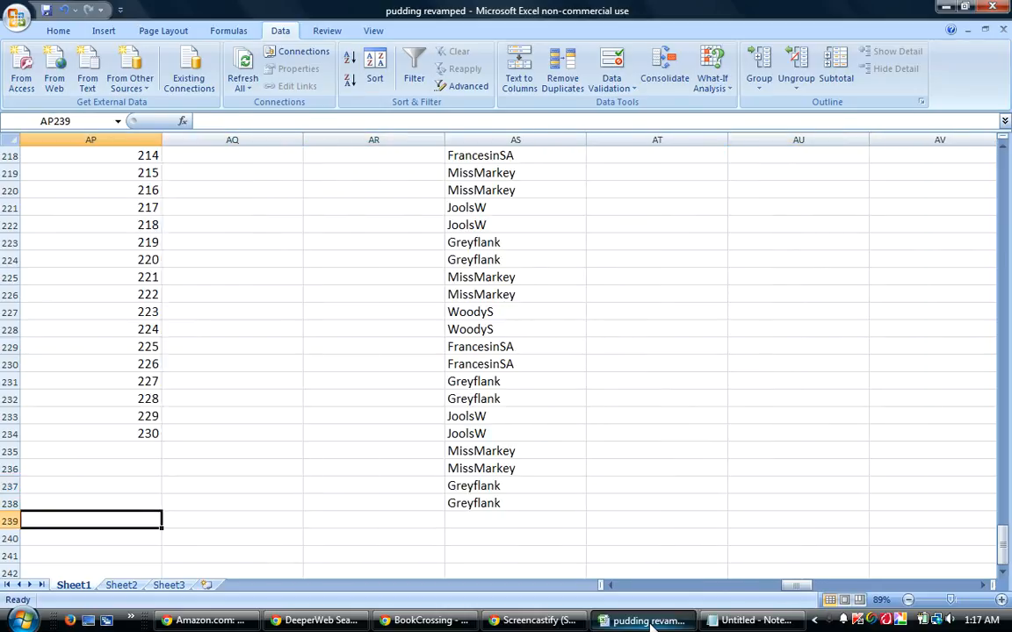
key(Left)
key(Left)
key(Left)
key(Left)
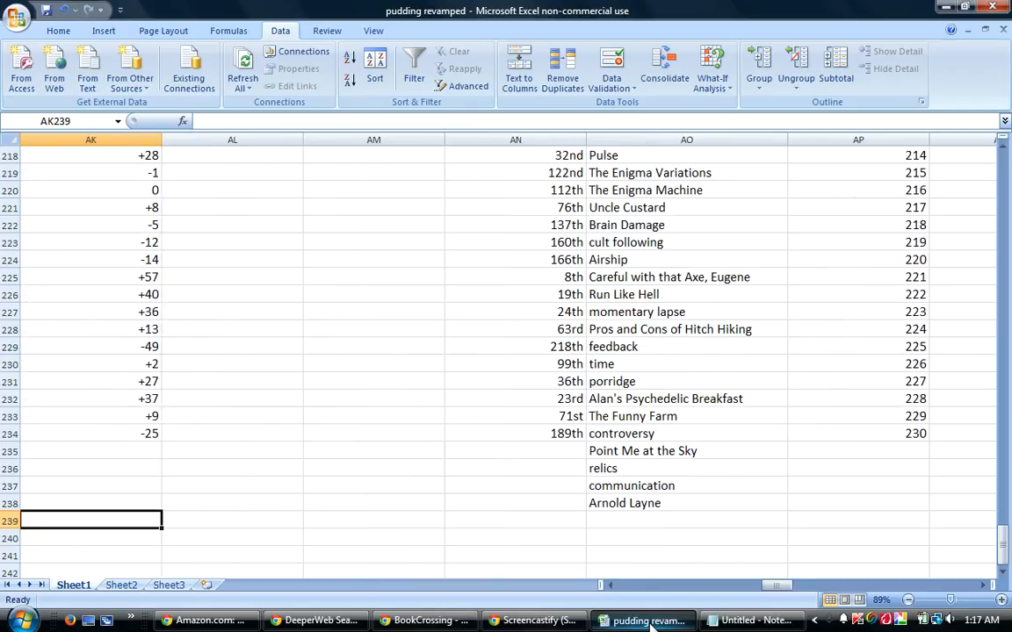
key(Left)
key(Left)
key(Left)
key(Left)
key(Left)
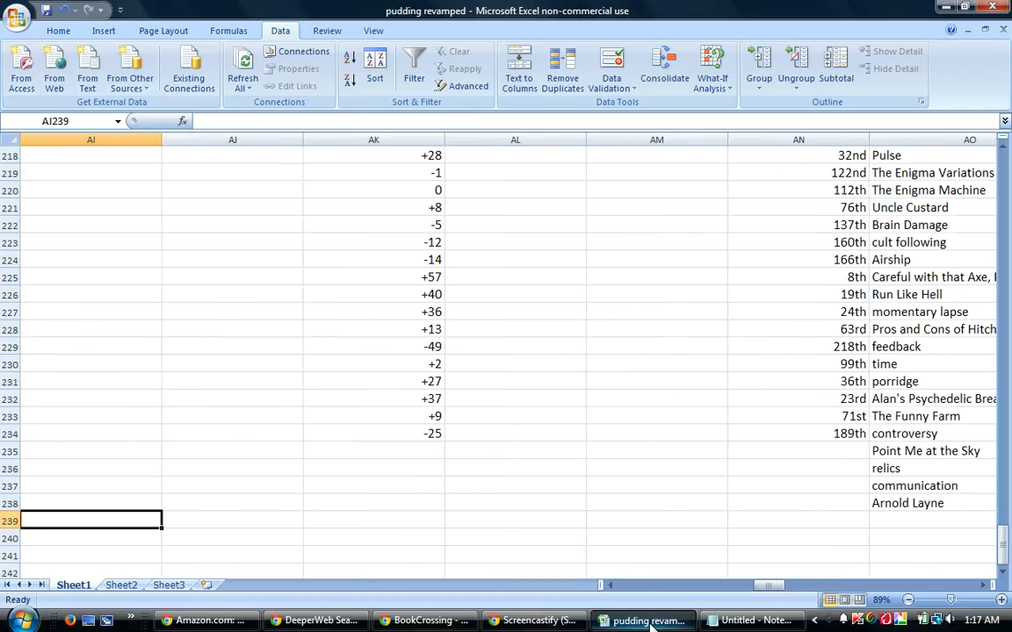
key(Left)
key(Left)
key(Left)
key(Left)
key(Left)
key(Left)
key(Left)
key(Left)
key(Left)
key(Left)
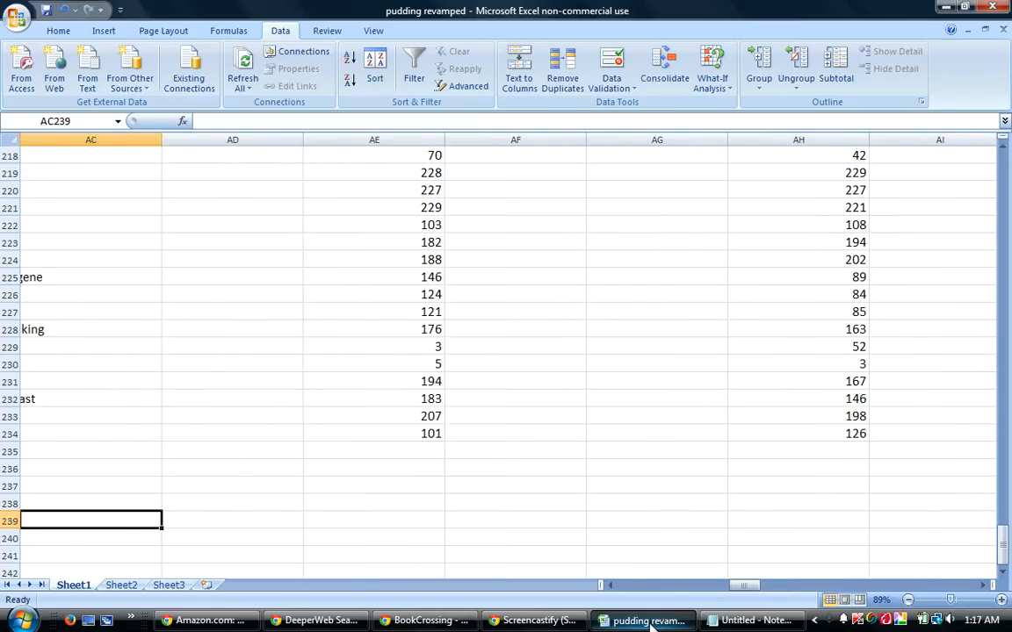
key(Left)
key(Left)
key(Left)
key(Left)
key(Left)
key(Left)
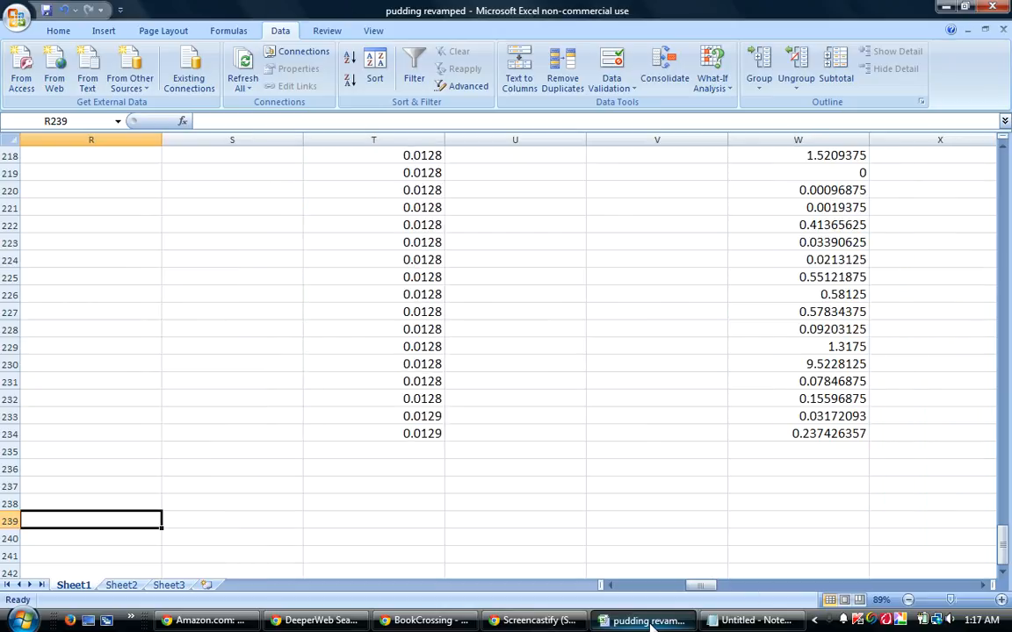
key(Left)
key(Left)
key(Left)
key(Left)
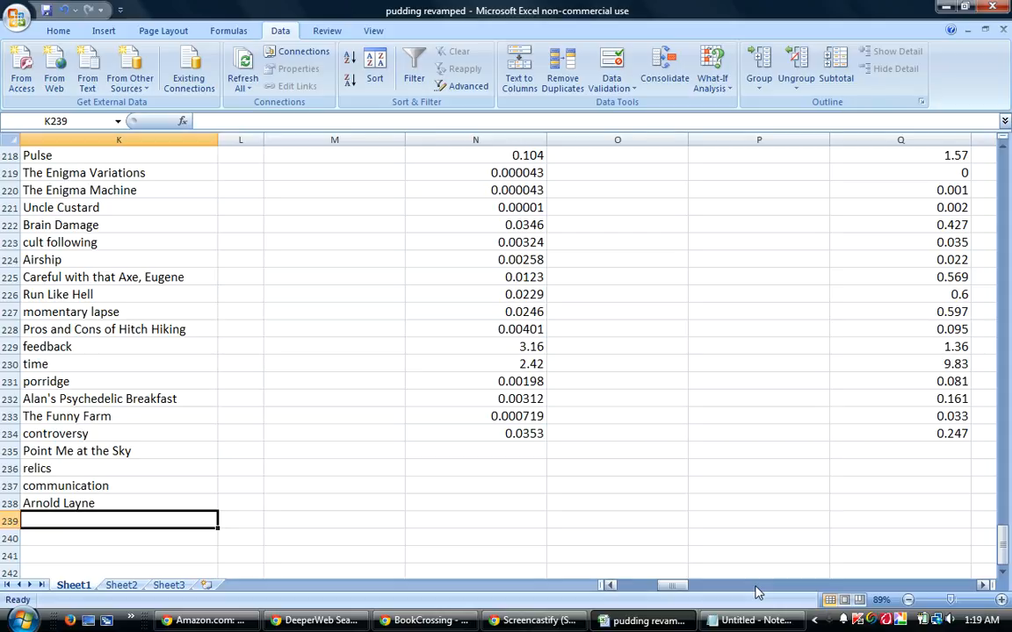
Return to the BookCrossing thread and find the guesses posted after "communication, Arnold Layne".
mouse_move(630, 624)
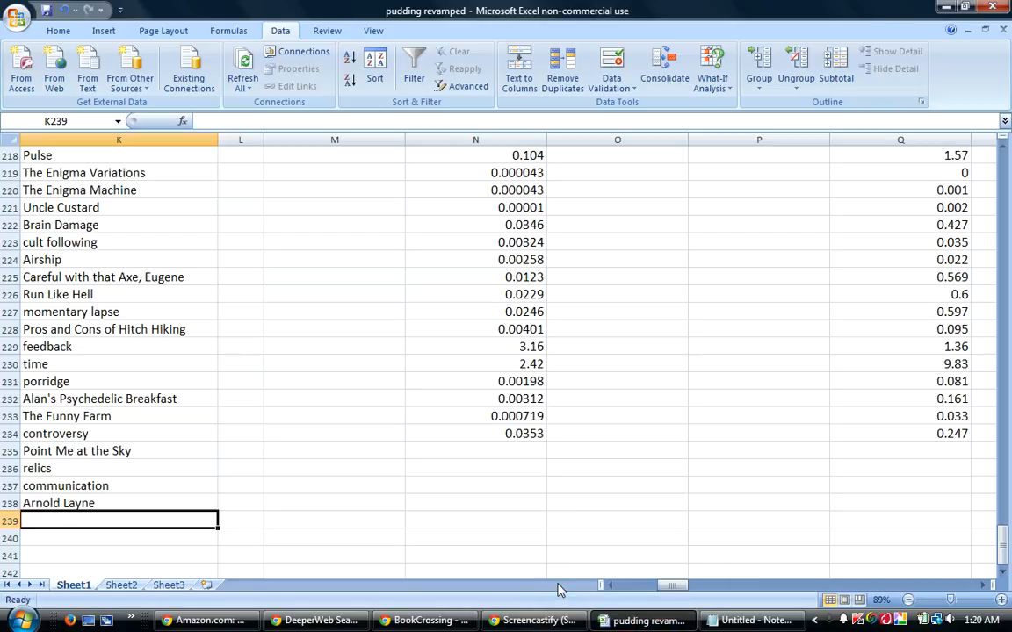
click(660, 627)
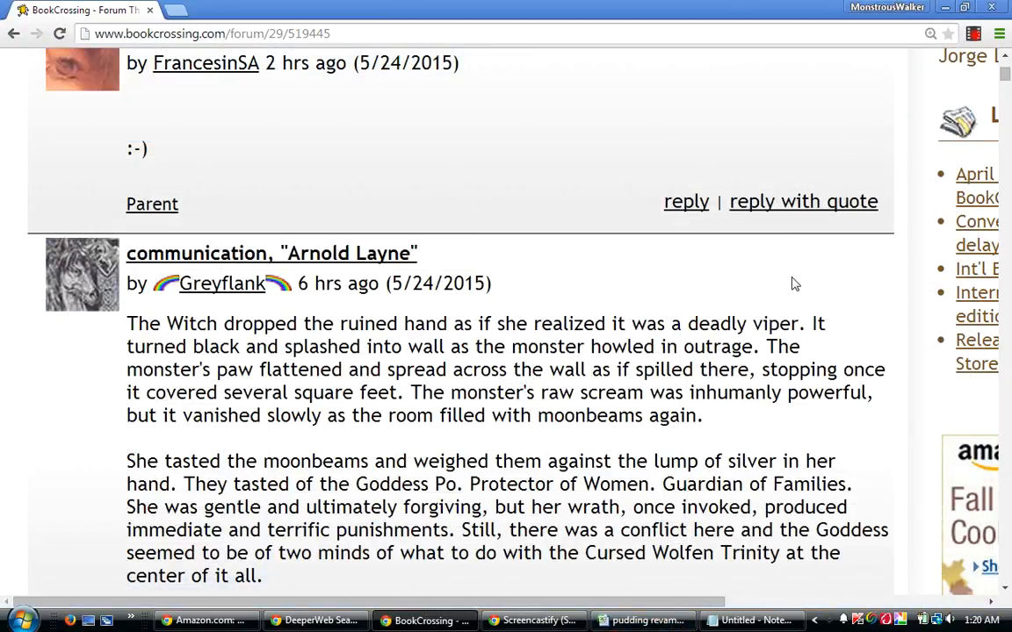
scroll(795, 287, up, 1)
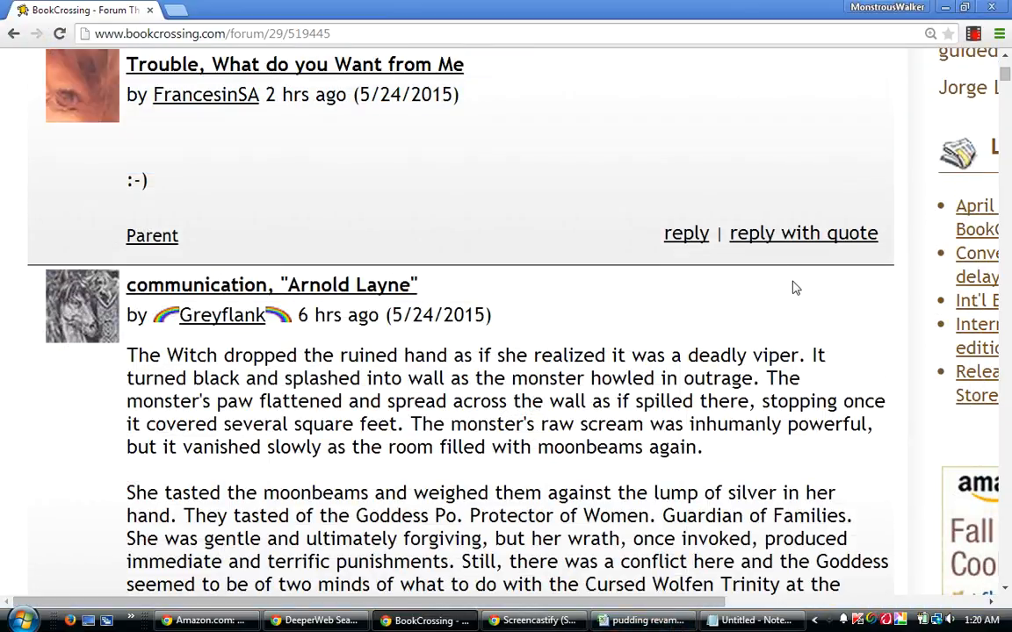
scroll(795, 287, up, 1)
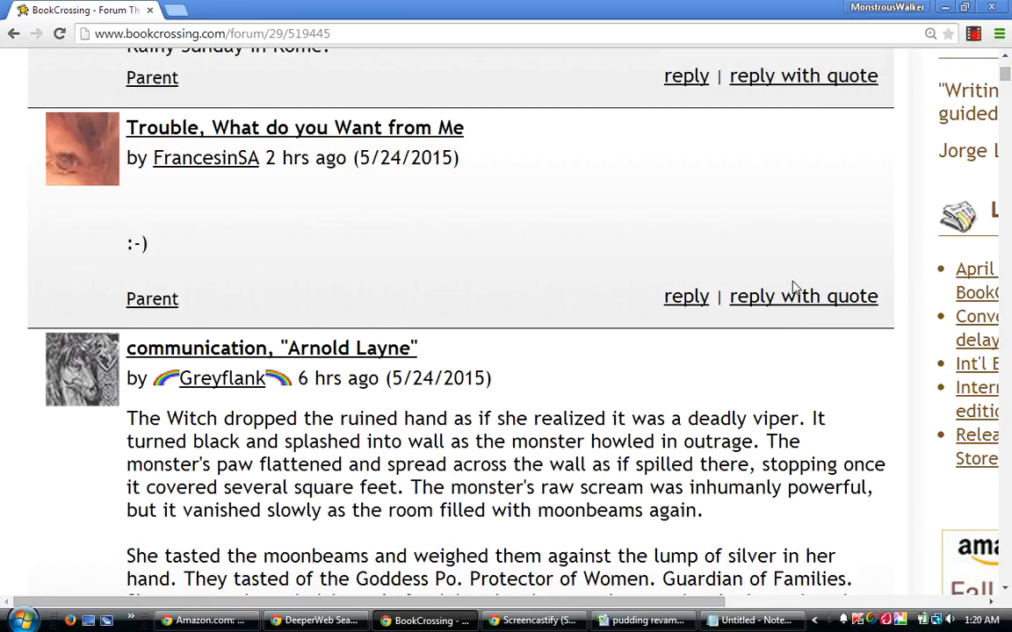
scroll(794, 288, up, 1)
scroll(795, 288, up, 1)
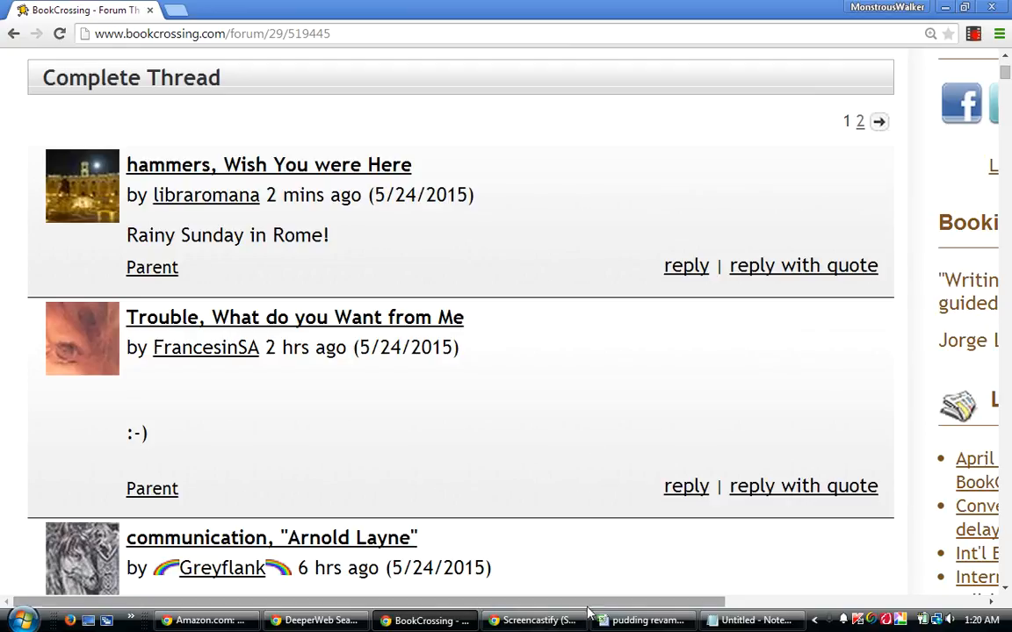
Switch to the pudding revamped workbook and enter the guesses "trouble" in K239 and "What Do You Want From Me" in K240.
click(633, 626)
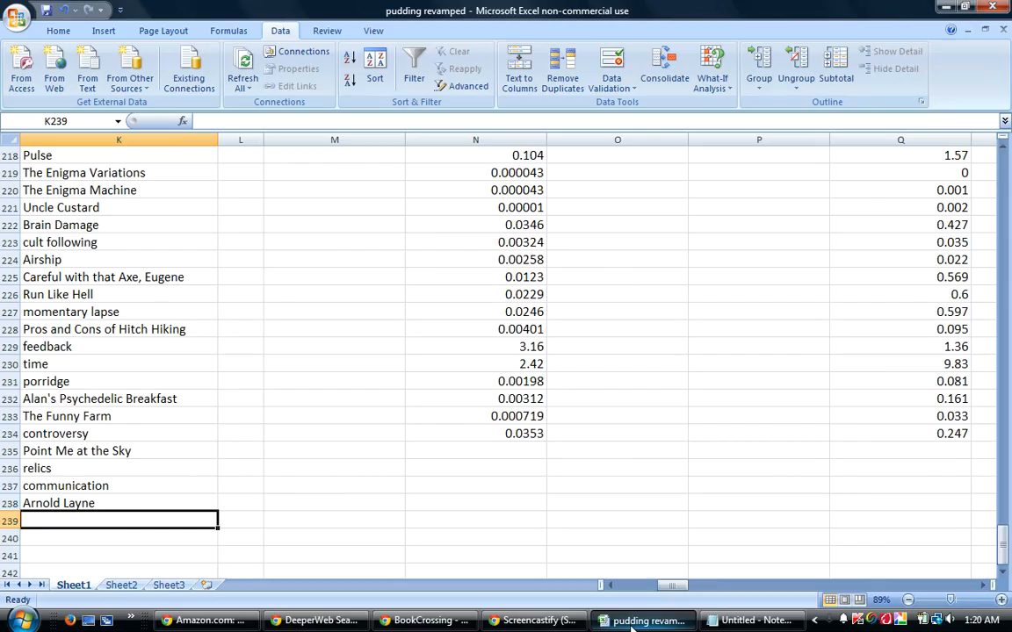
text(trouble)
key(Return)
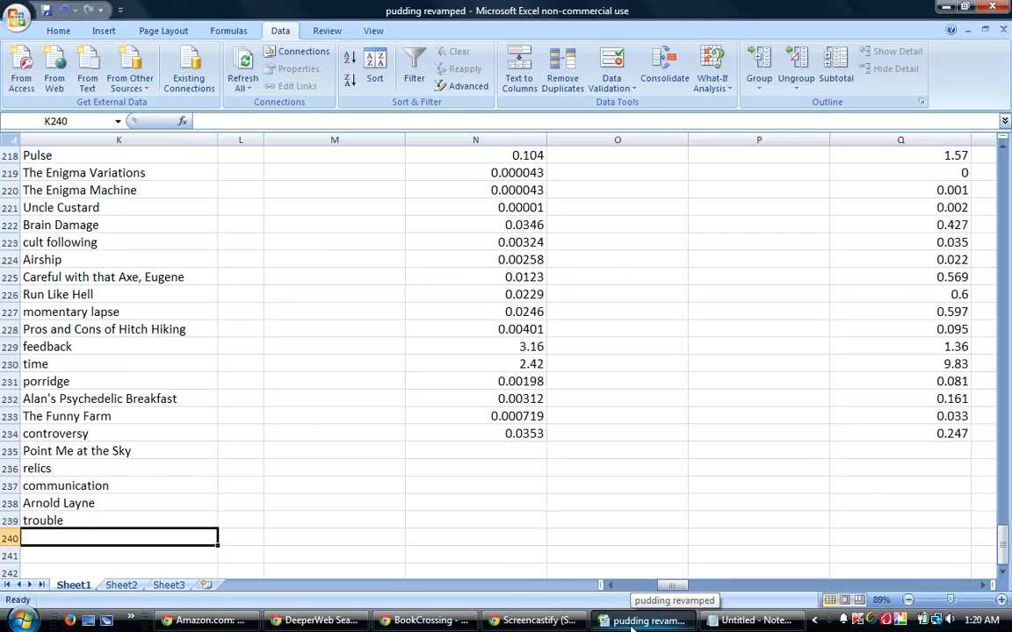
text(W)
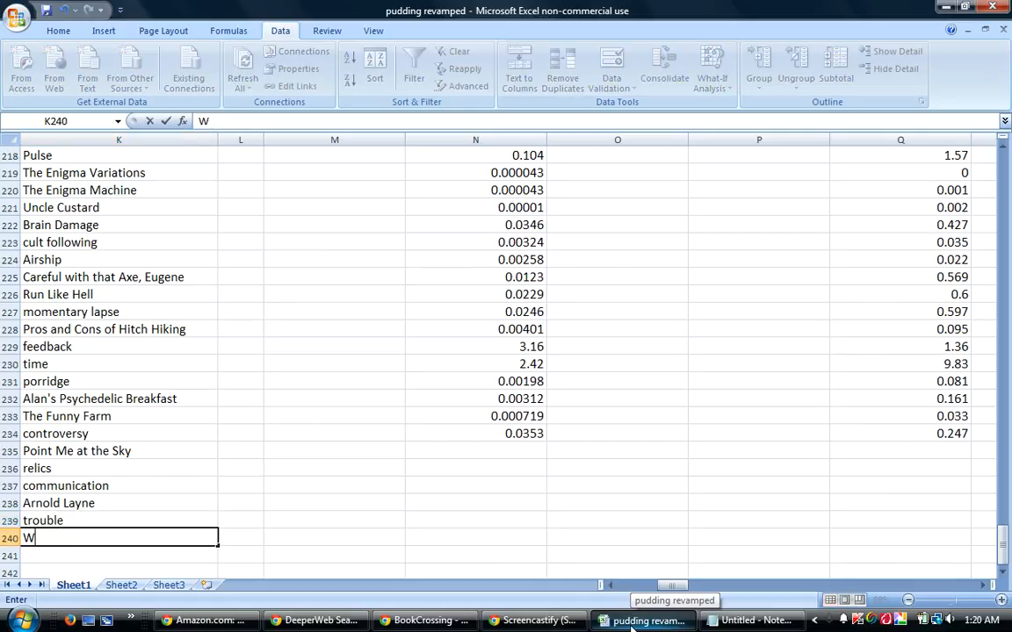
text(hat Do )
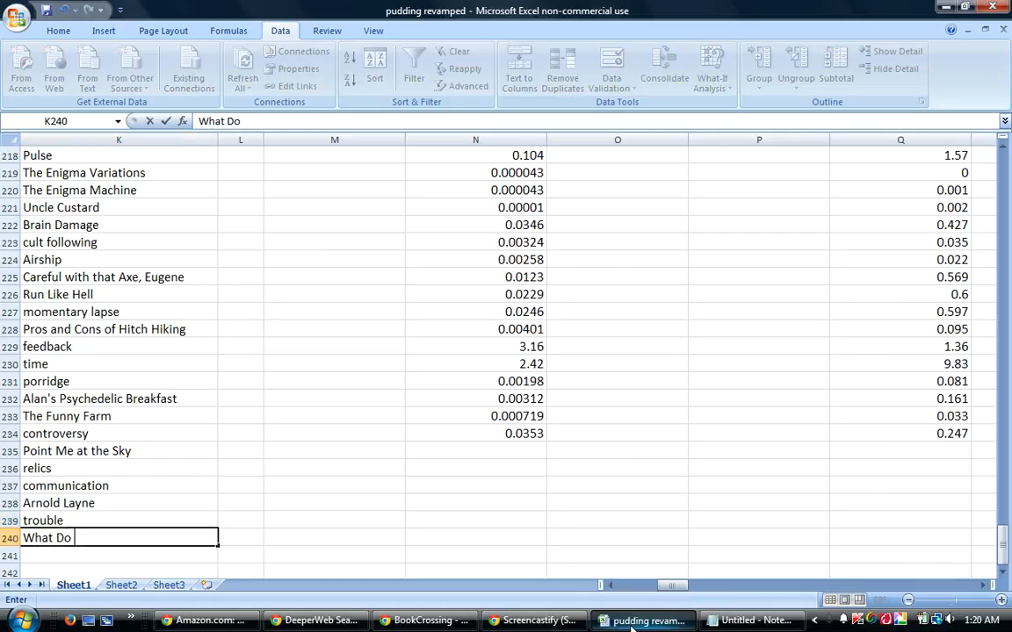
text(You Want From Me)
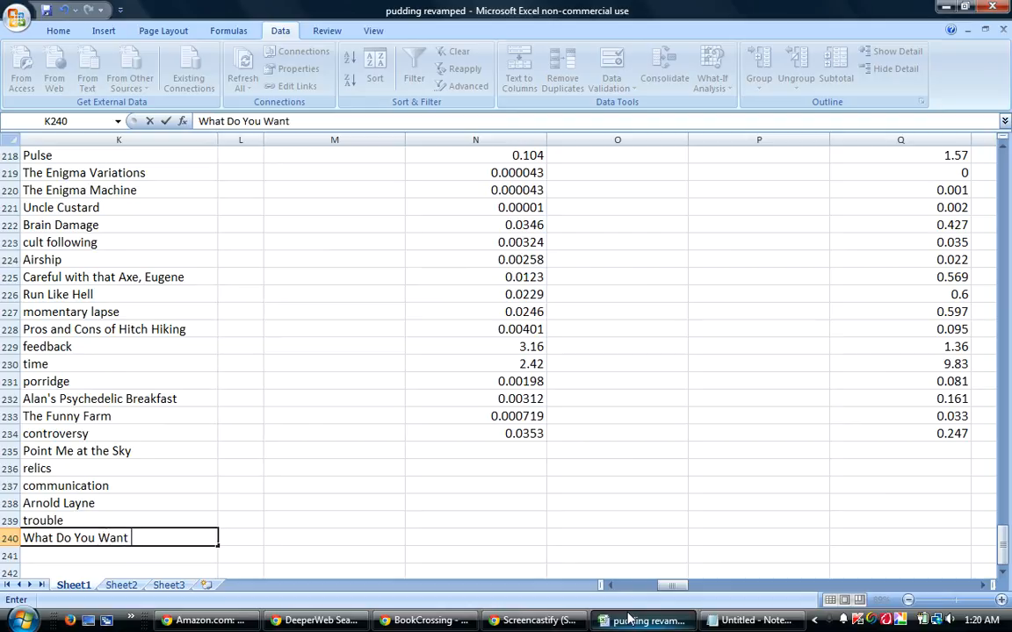
key(Return)
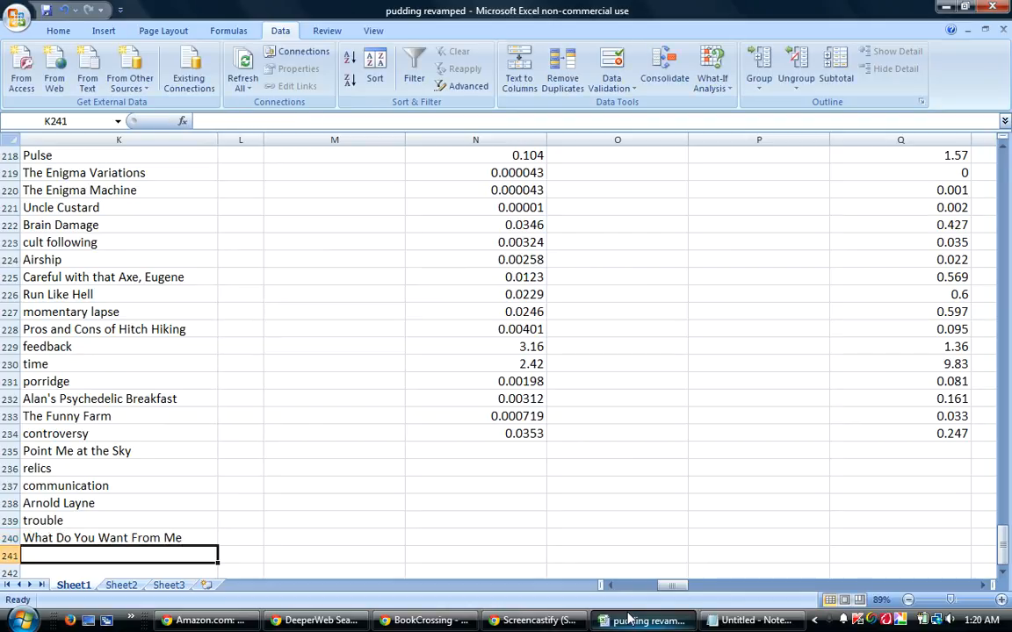
Enter the guesser's username for "trouble" and "What Do You Want From Me" in cells AS239 and AS240.
key(Up)
key(Up)
key(Right)
key(Right)
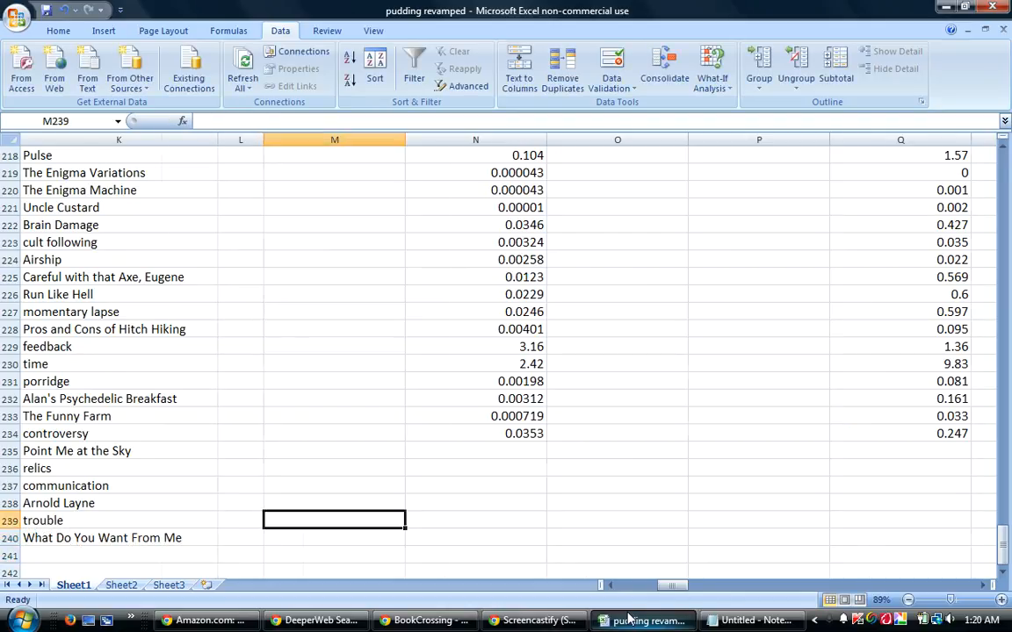
key(ctrl+Right)
key(ctrl+Right)
key(Right)
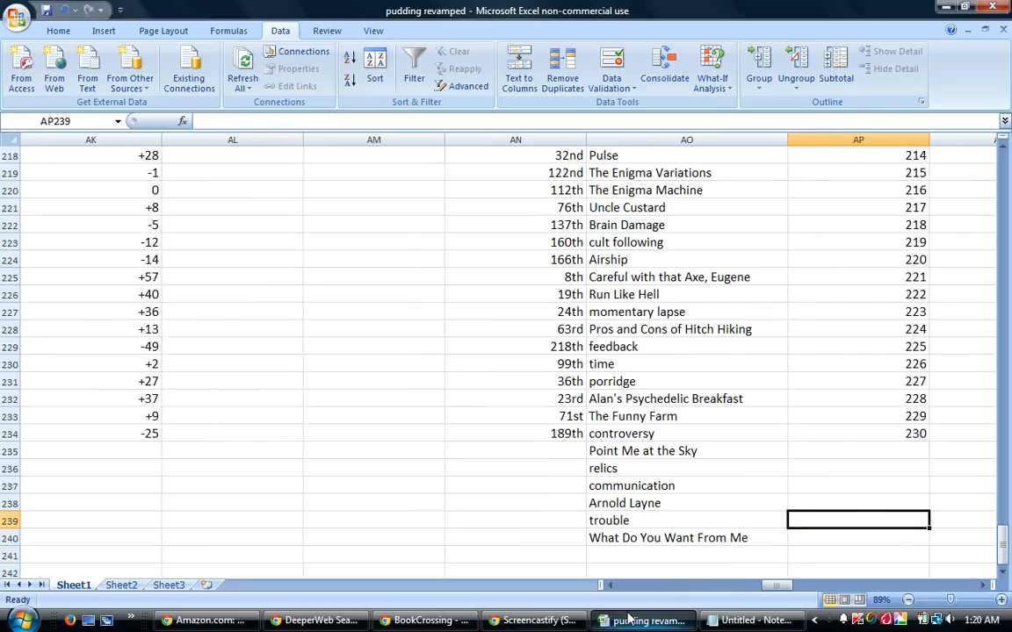
key(Right)
key(Right)
key(Right)
key(Right)
key(Right)
key(Right)
key(Left)
key(Left)
key(Left)
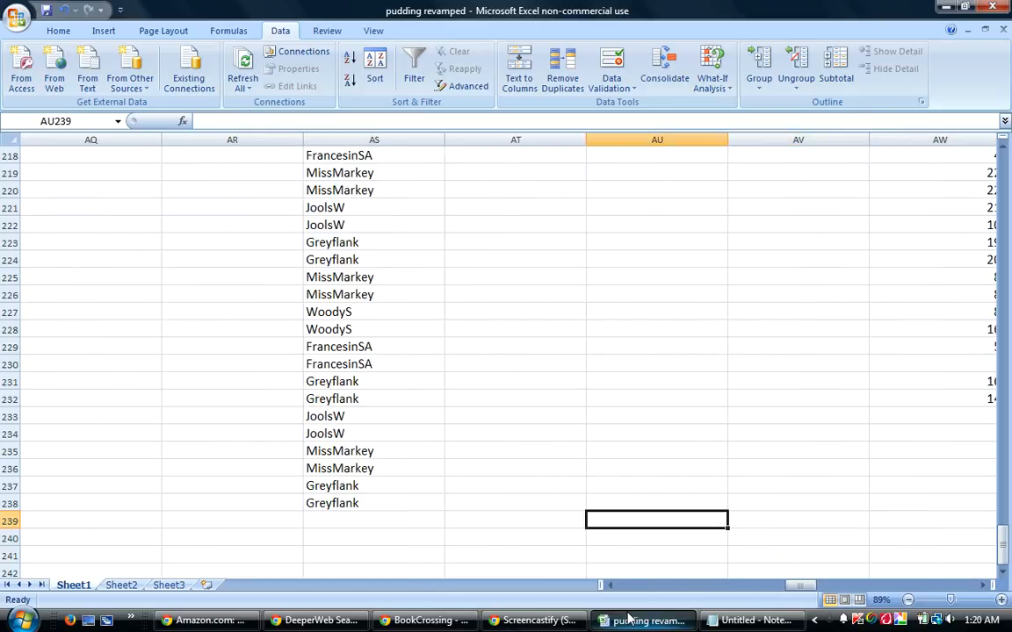
text(FrancesinSA)
key(Return)
text(FrancesinSA)
key(Return)
Go back from the guesser column to the next empty guess cell, K241.
key(Left)
key(Left)
key(Left)
key(Left)
key(Left)
key(Left)
key(Left)
key(Left)
key(Left)
key(Left)
key(Left)
key(Left)
key(Left)
key(Left)
key(Left)
key(Left)
key(Left)
key(Left)
key(Left)
key(Left)
key(Left)
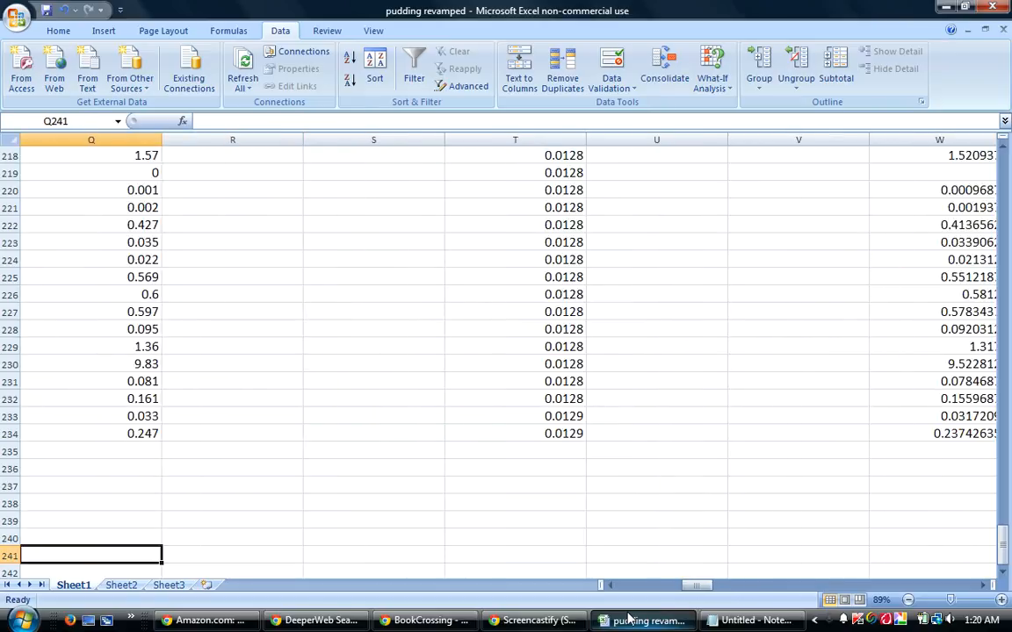
key(Left)
key(Right)
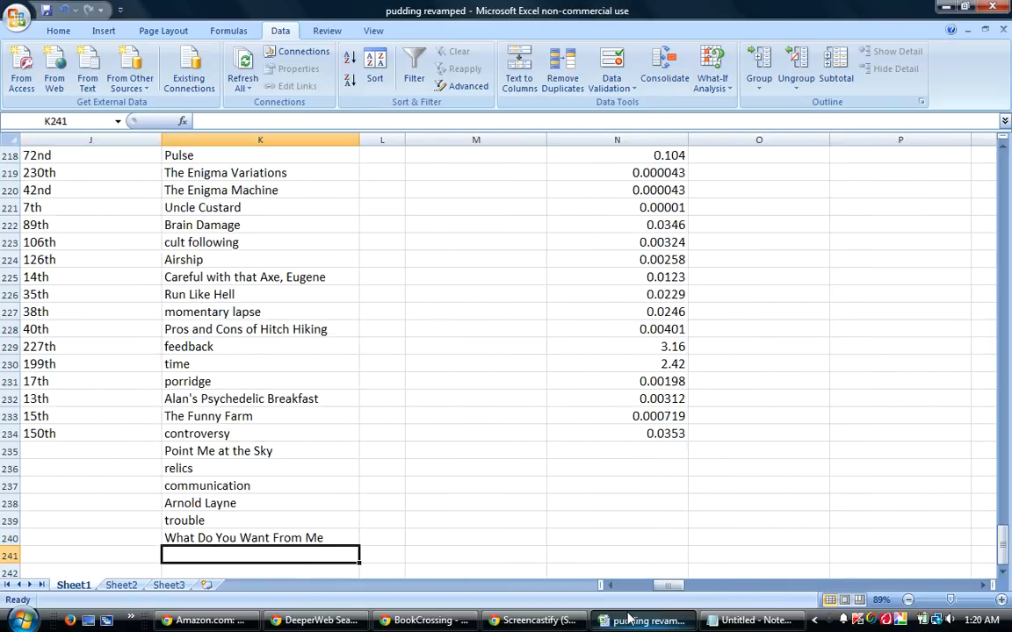
Switch to the BookCrossing thread and read the newest guess post at the start of the complete thread.
mouse_move(434, 624)
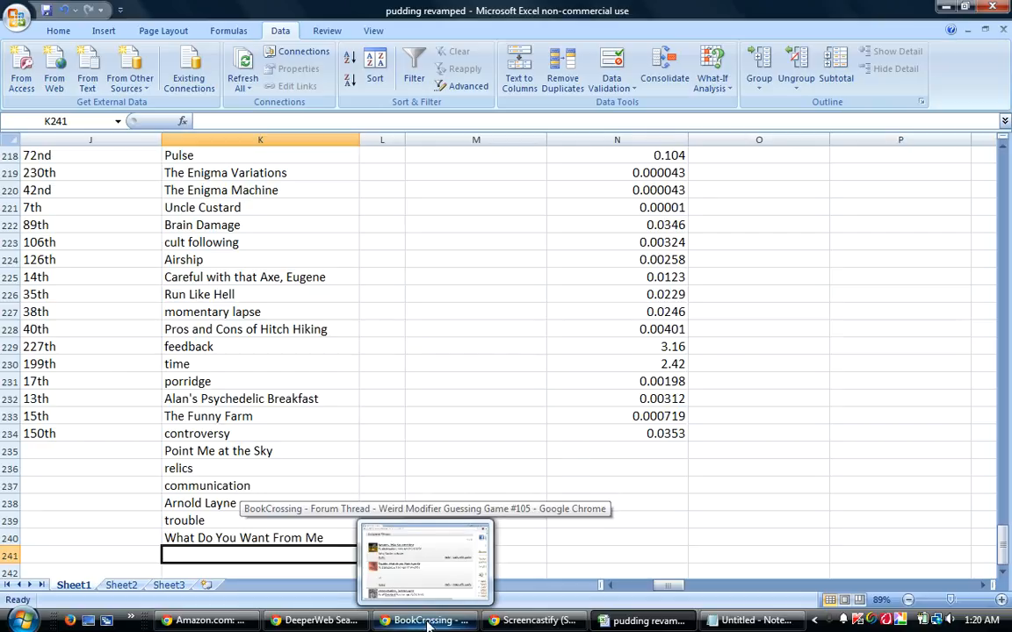
click(387, 562)
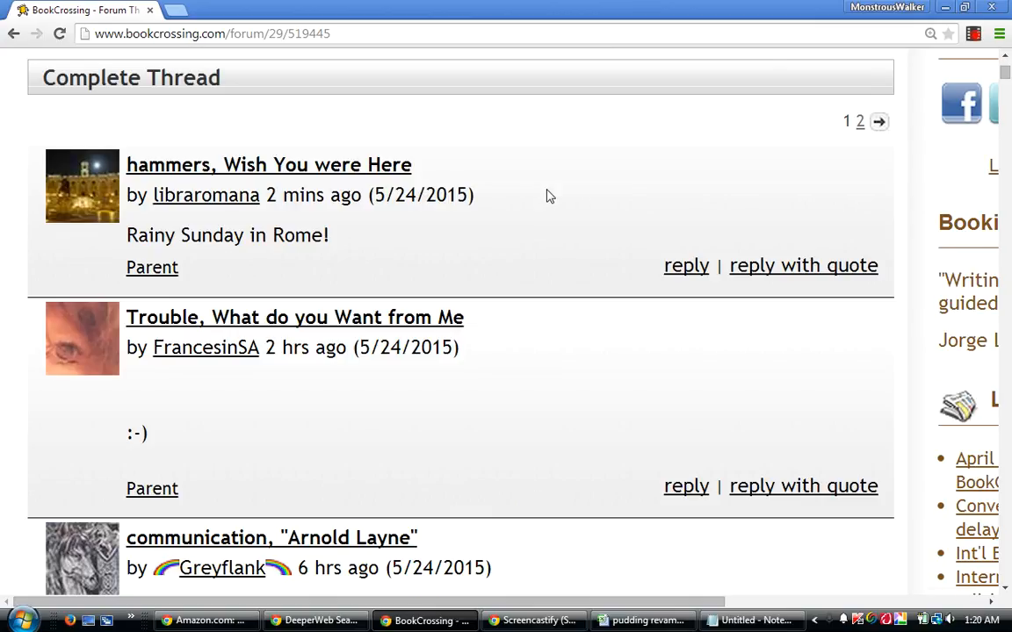
scroll(545, 195, up, 1)
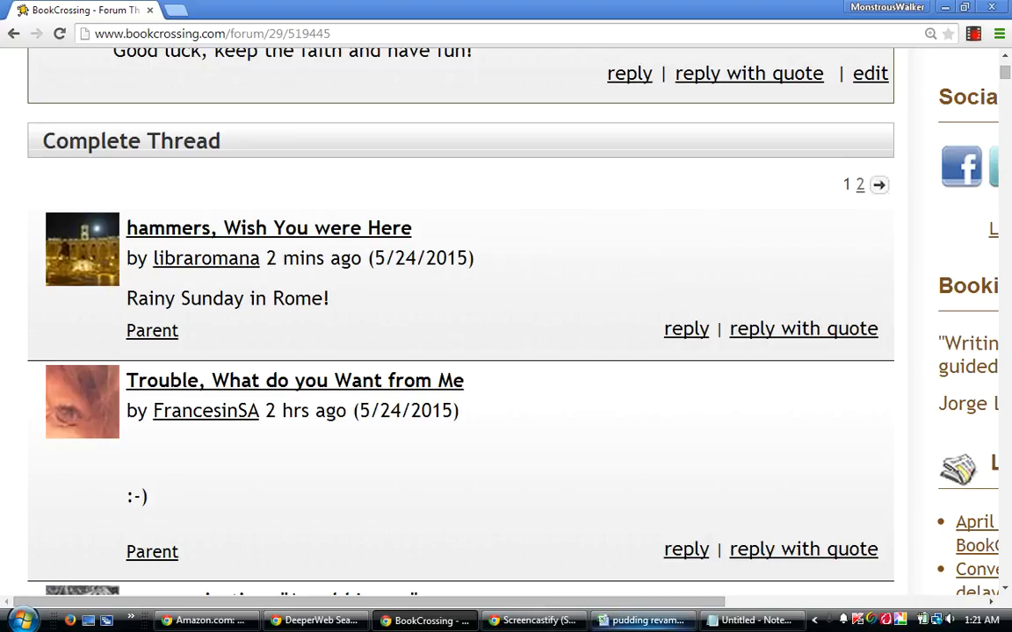
Switch to the pudding revamped workbook and enter the guesses "hammers" in K241 and "Wish You Were Here" in K242.
mouse_move(643, 622)
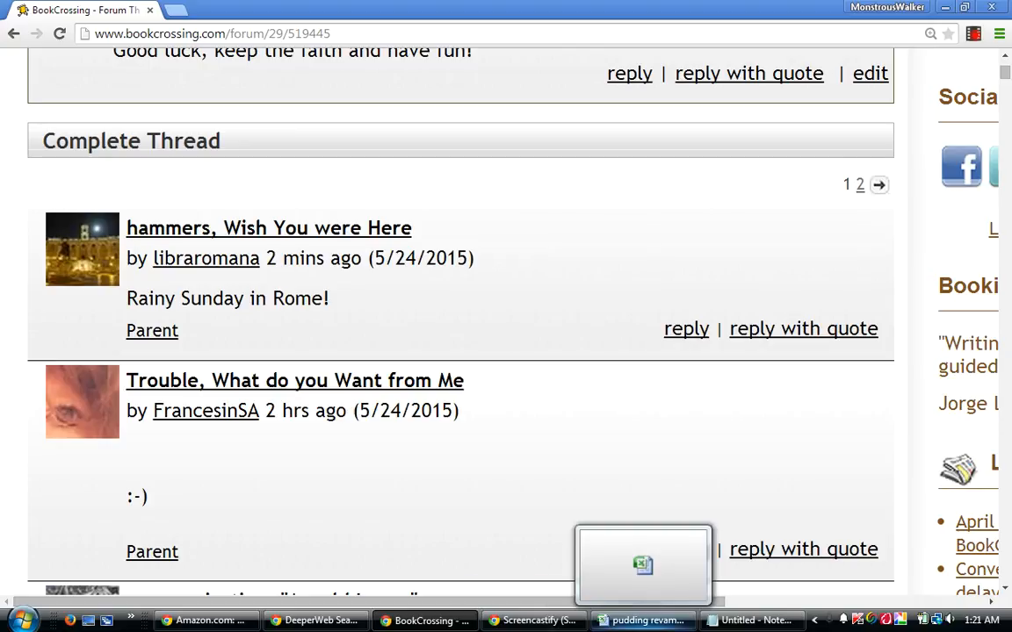
click(650, 620)
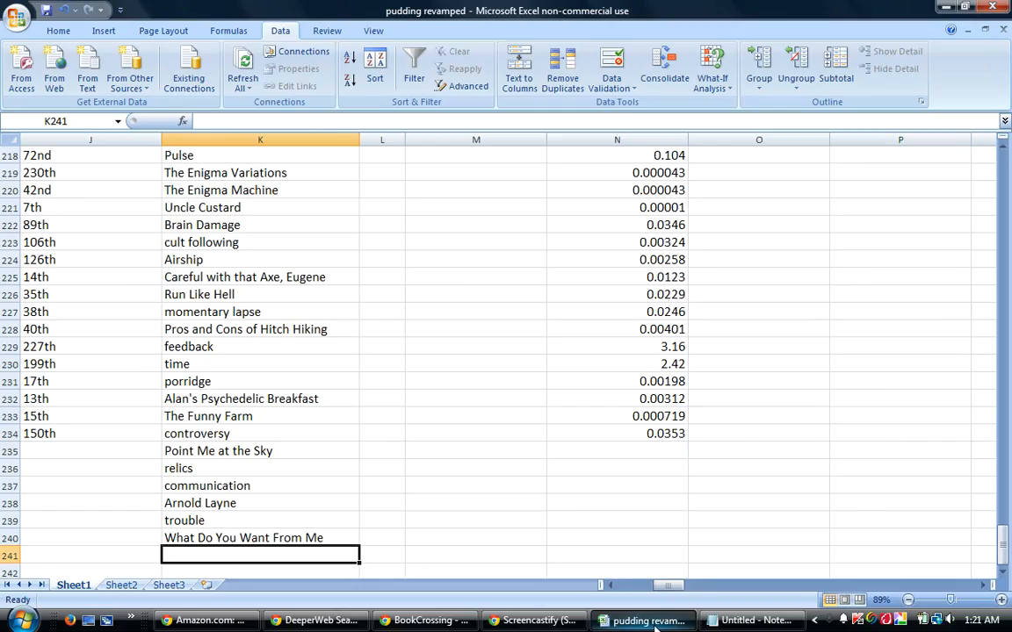
text(hammers)
key(Return)
text(Wish You Were here)
key(BackSpace)
key(BackSpace)
key(BackSpace)
key(BackSpace)
text(Here)
key(Return)
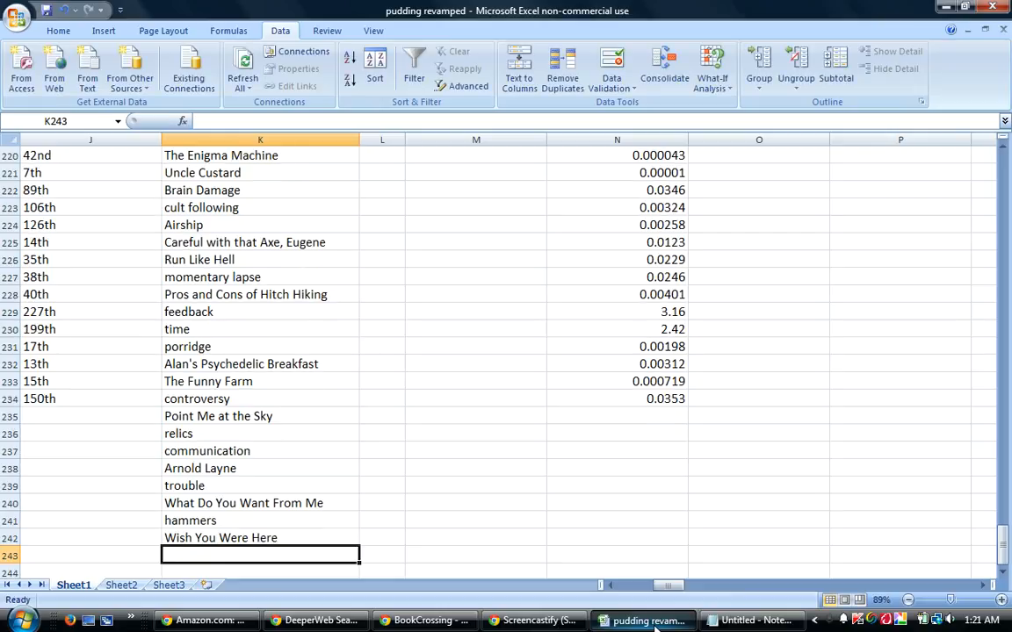
Enter the guesser's username for "hammers" and "Wish You Were Here" in cells AS241 and AS242.
key(Up)
key(Up)
key(Right)
key(Right)
key(Right)
key(Right)
key(Right)
key(Right)
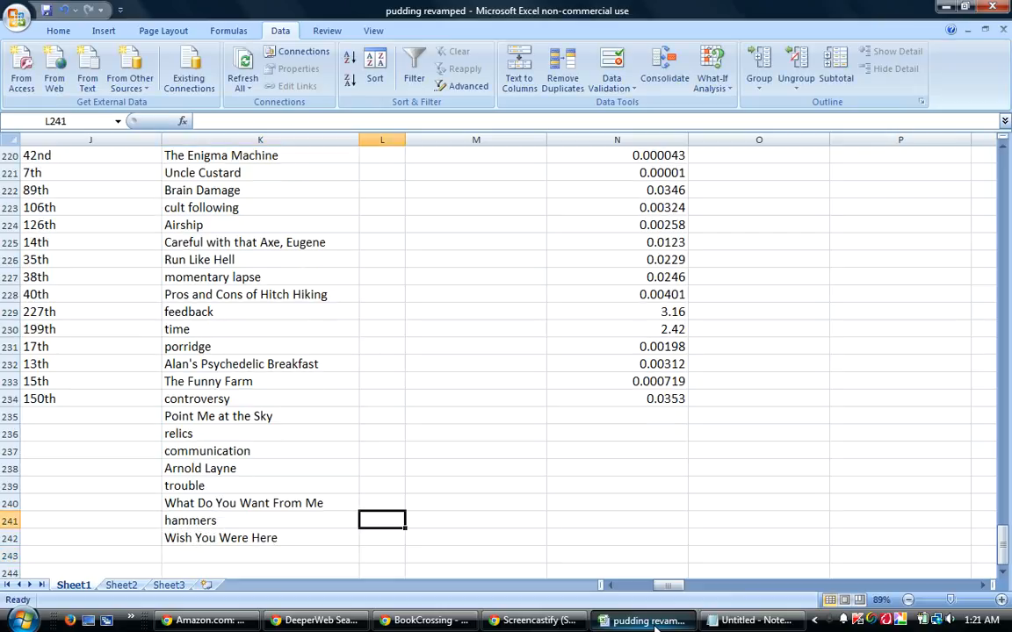
key(Right)
key(Right)
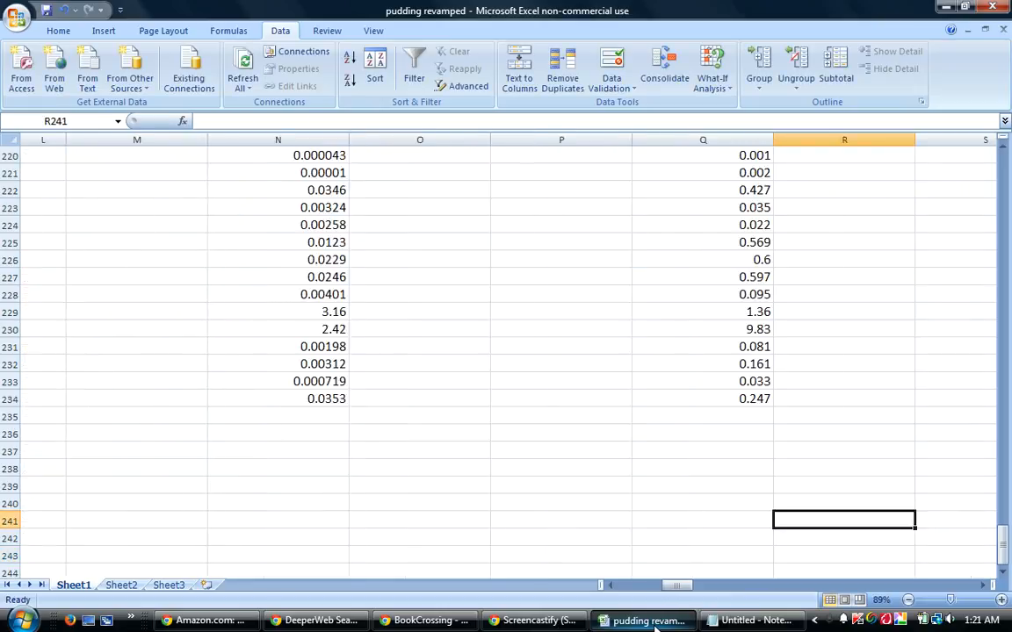
key(Right)
key(Right)
key(Right)
key(Right)
key(Right)
key(Right)
key(Right)
key(Right)
key(Right)
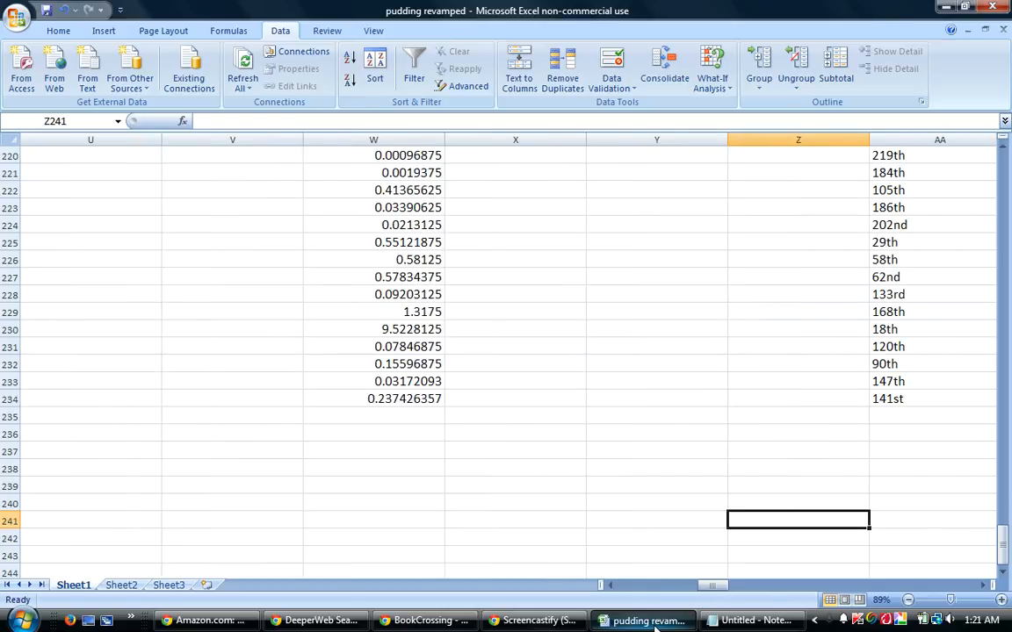
key(Right)
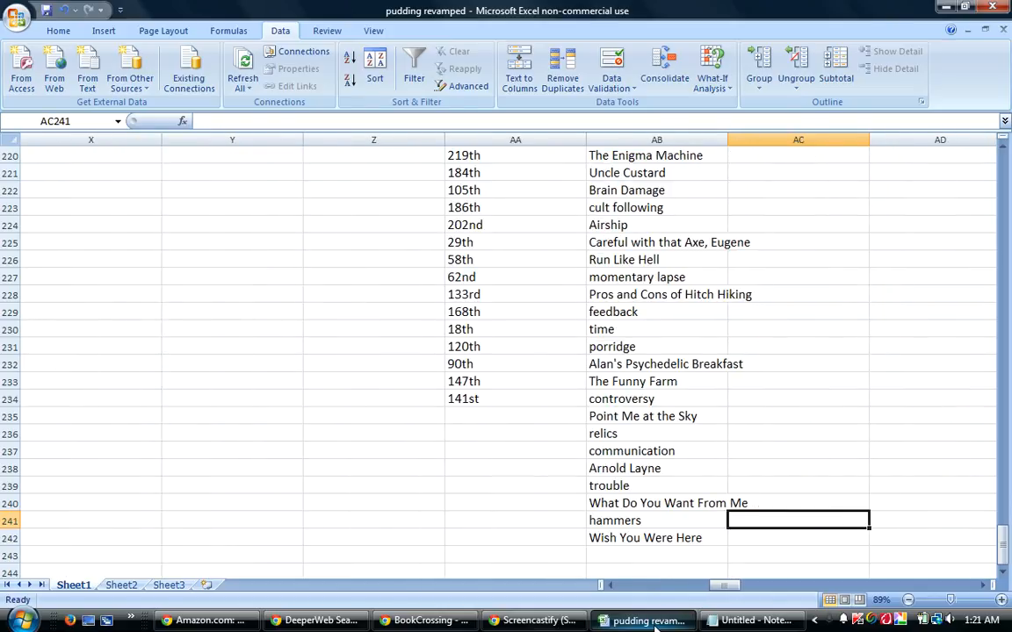
key(Right)
key(Right)
key(Right)
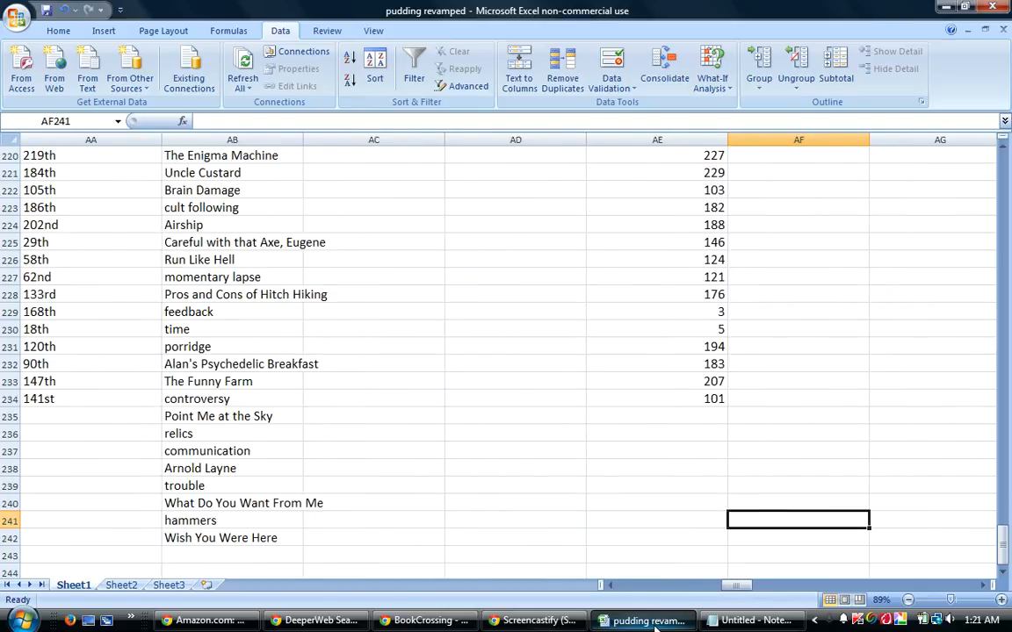
key(Right)
key(Right)
key(Right)
key(Right)
key(Right)
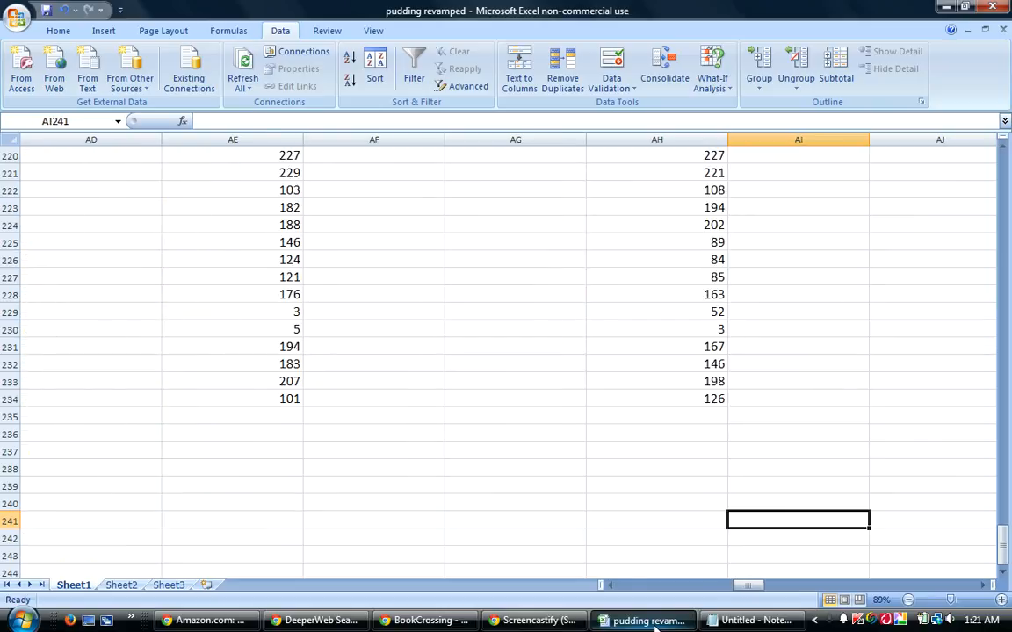
key(Right)
key(Right)
key(Right)
key(Right)
key(Right)
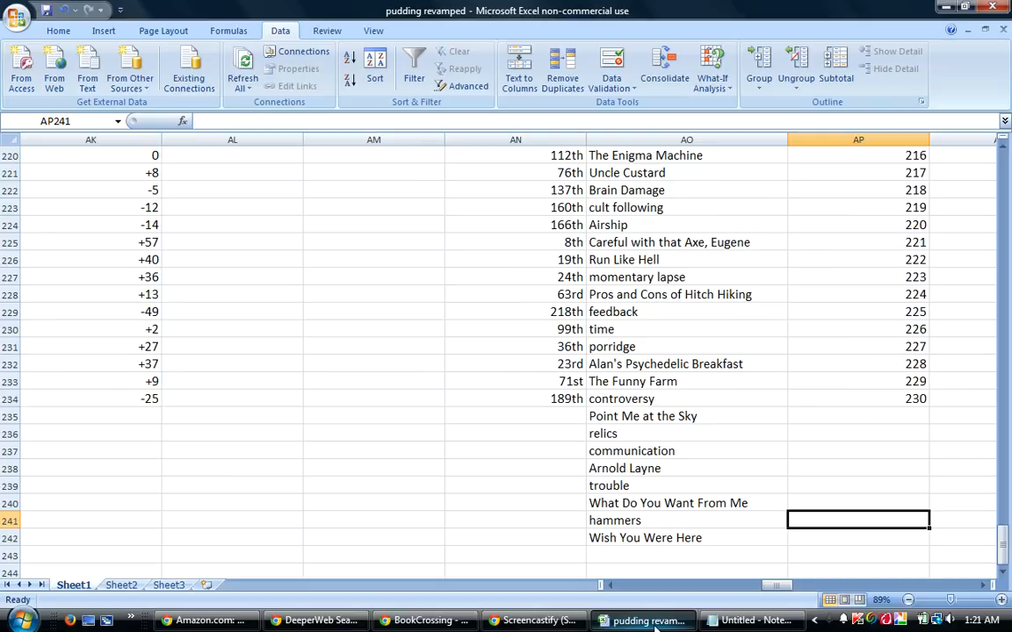
key(Right)
key(Right)
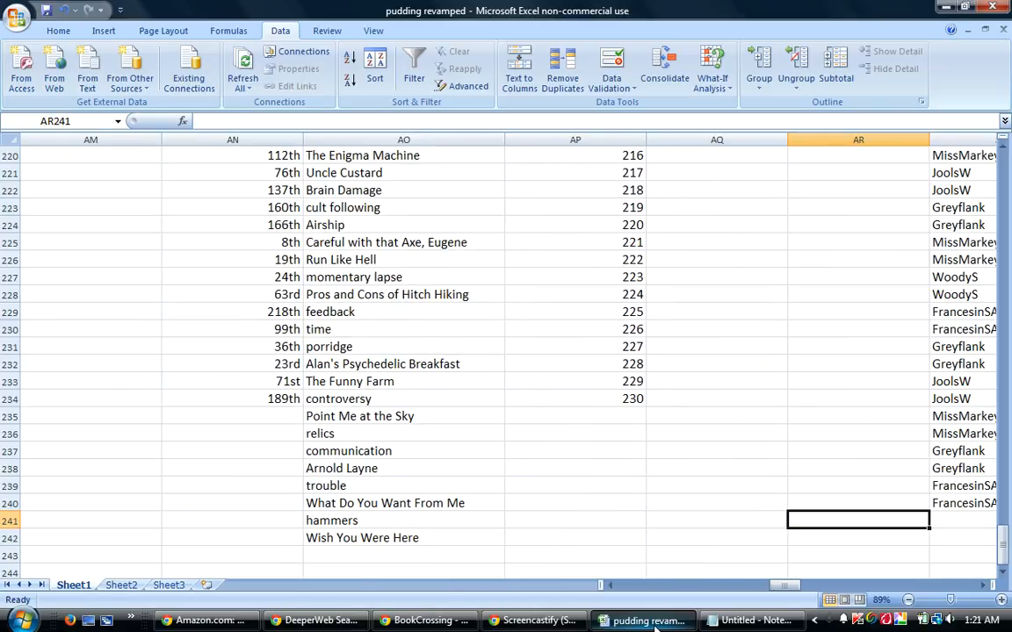
key(Right)
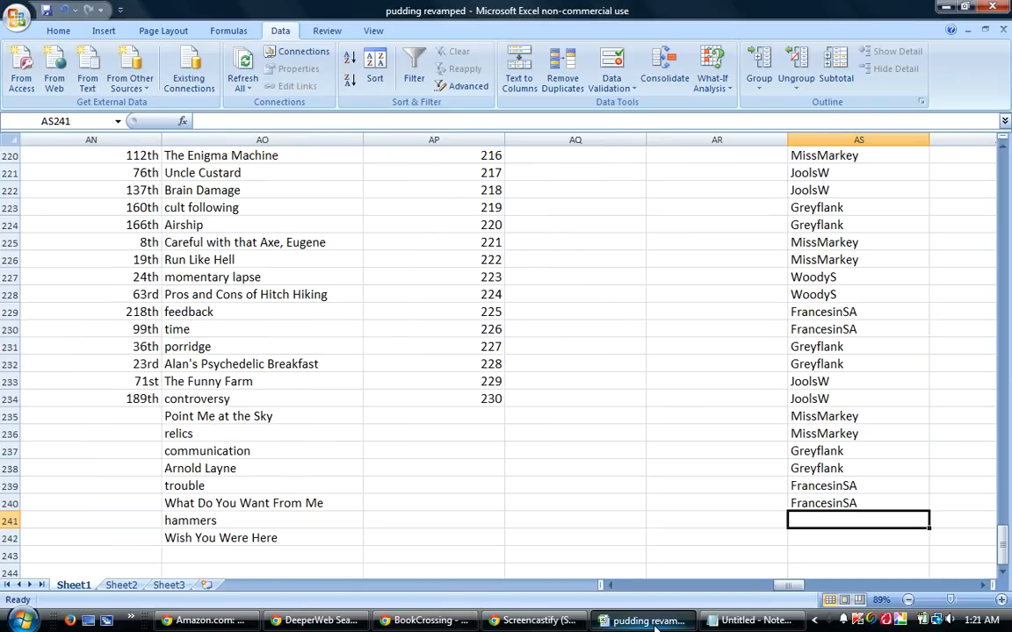
text(libraromana)
key(Return)
text(libraromana)
key(Return)
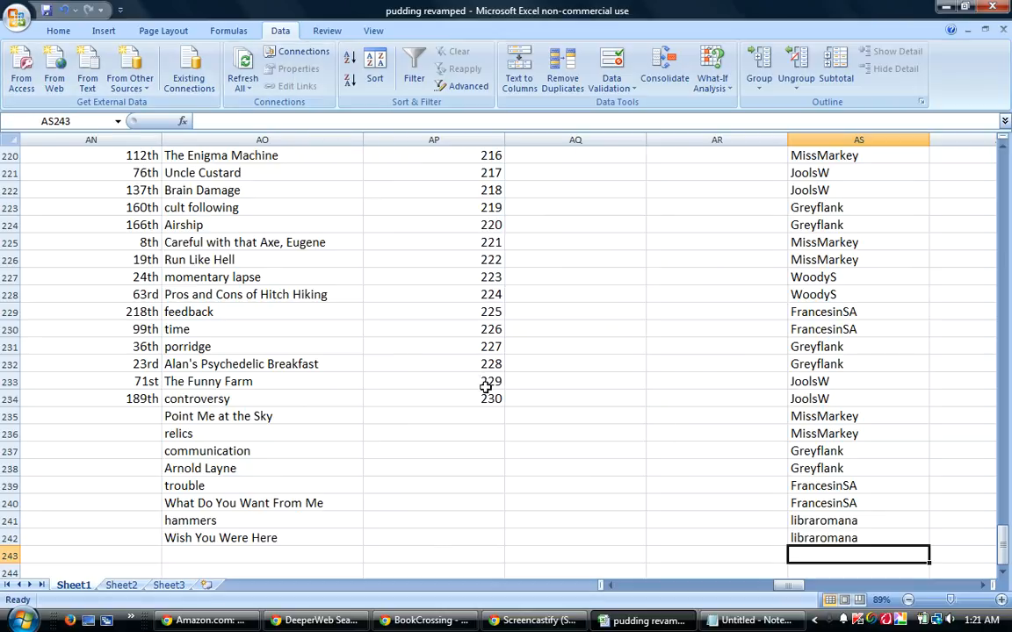
Search the sheet for "point" and "relics" to check those guesses for duplicates.
click(413, 296)
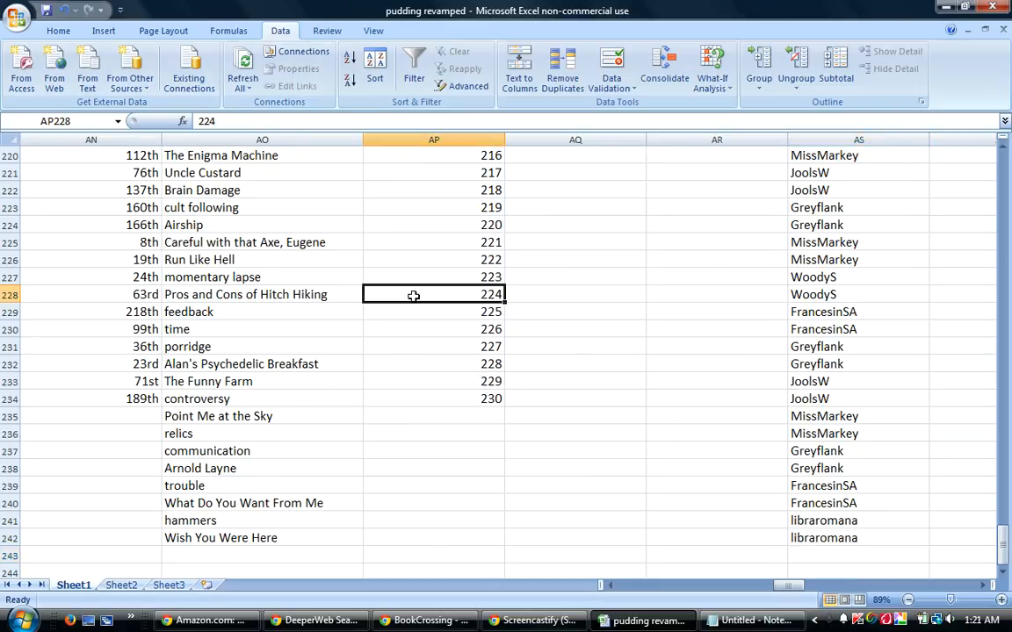
key(ctrl+f)
text(point)
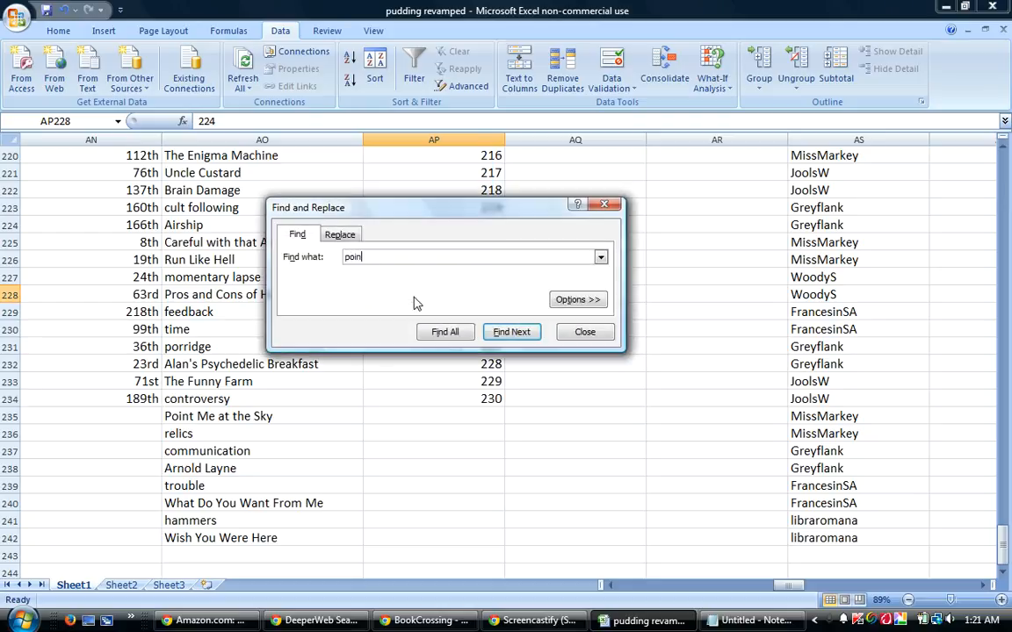
key(Return)
key(Return)
key(BackSpace)
key(BackSpace)
key(BackSpace)
key(BackSpace)
key(BackSpace)
text(relics)
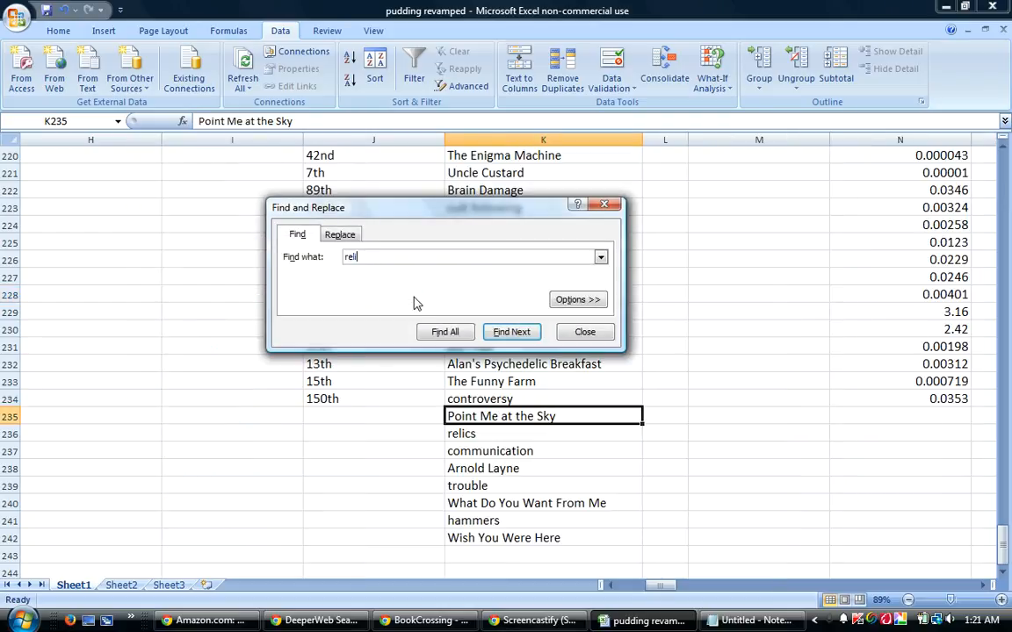
key(Return)
Search the sheet for "commu" and "arnold" to check the guesses "communication" and "Arnold Layne" for duplicates.
key(BackSpace)
key(BackSpace)
key(BackSpace)
key(BackSpace)
key(BackSpace)
key(BackSpace)
text(commu)
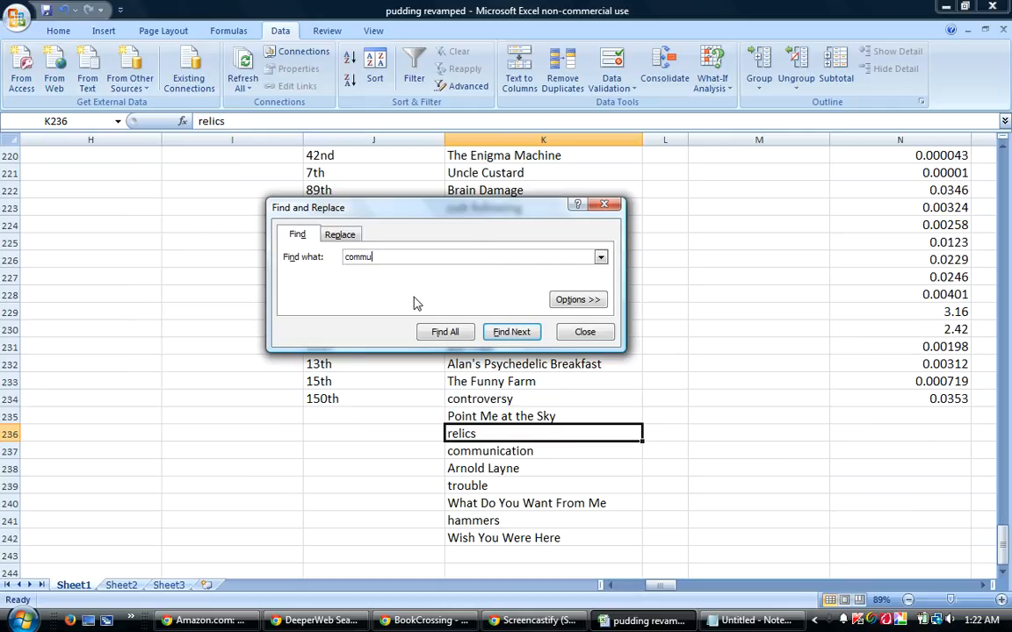
key(Return)
key(BackSpace)
key(BackSpace)
key(BackSpace)
key(BackSpace)
key(BackSpace)
text(arnold)
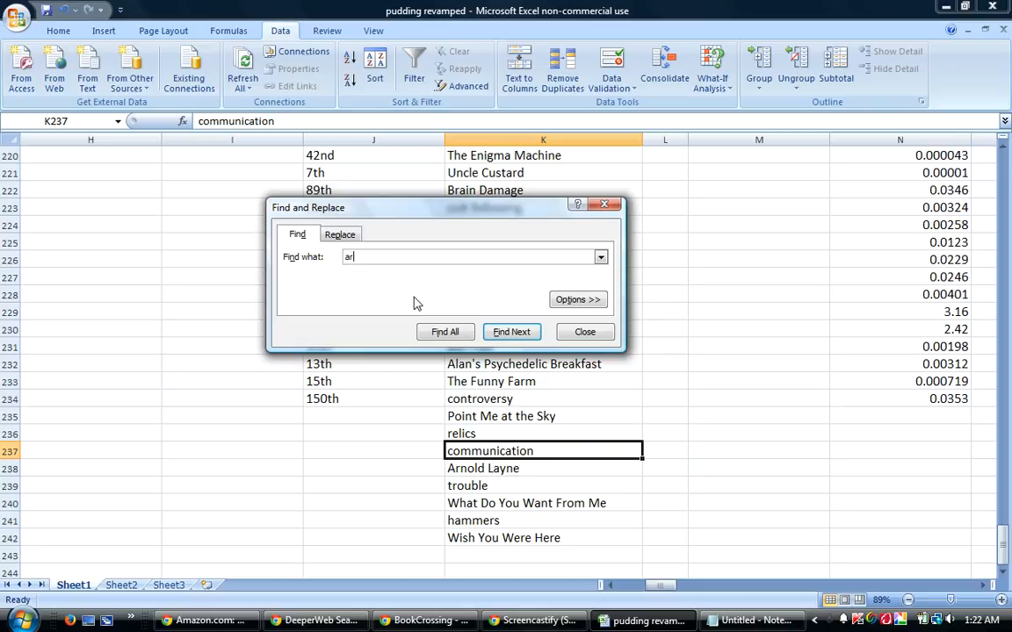
key(Return)
Search the sheet for "trouble" and "want from" to check those two guesses for duplicates.
key(BackSpace)
key(BackSpace)
key(BackSpace)
key(BackSpace)
key(BackSpace)
key(BackSpace)
text(trouble)
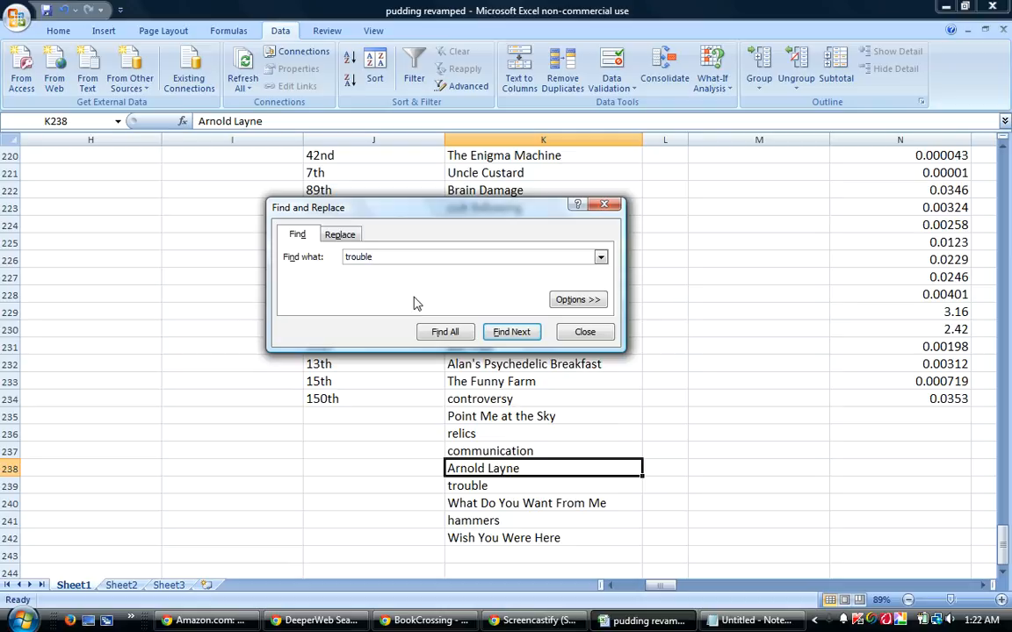
key(Return)
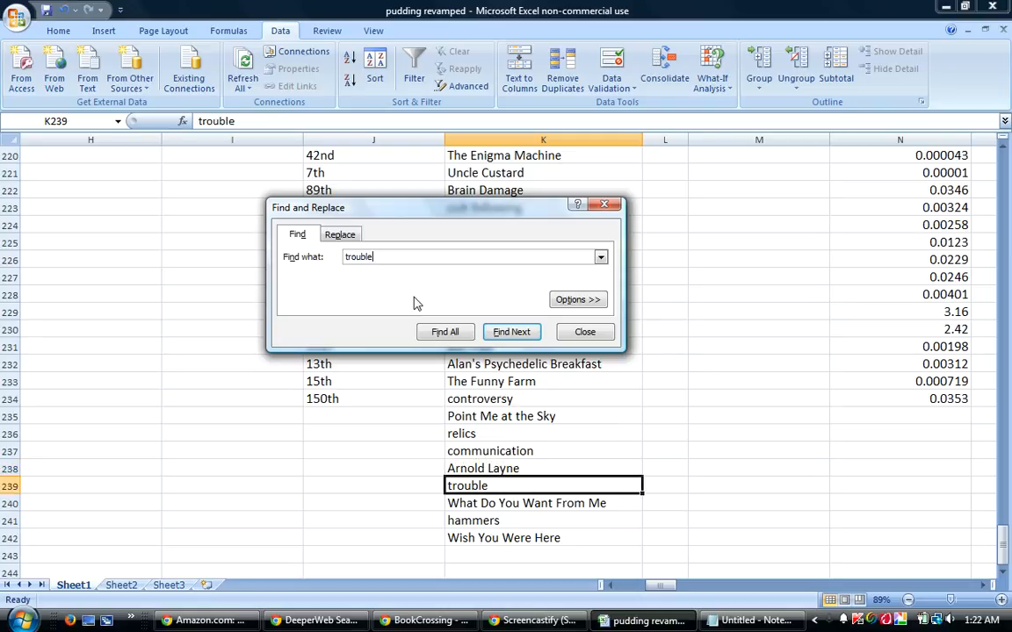
key(BackSpace)
key(BackSpace)
key(BackSpace)
key(BackSpace)
key(BackSpace)
key(BackSpace)
key(BackSpace)
text(want from)
key(Return)
Search the sheet for "hammers" and "wish" to check the last two guesses for duplicates, and close the search.
key(BackSpace)
key(BackSpace)
key(BackSpace)
key(BackSpace)
key(BackSpace)
key(BackSpace)
key(BackSpace)
key(BackSpace)
key(BackSpace)
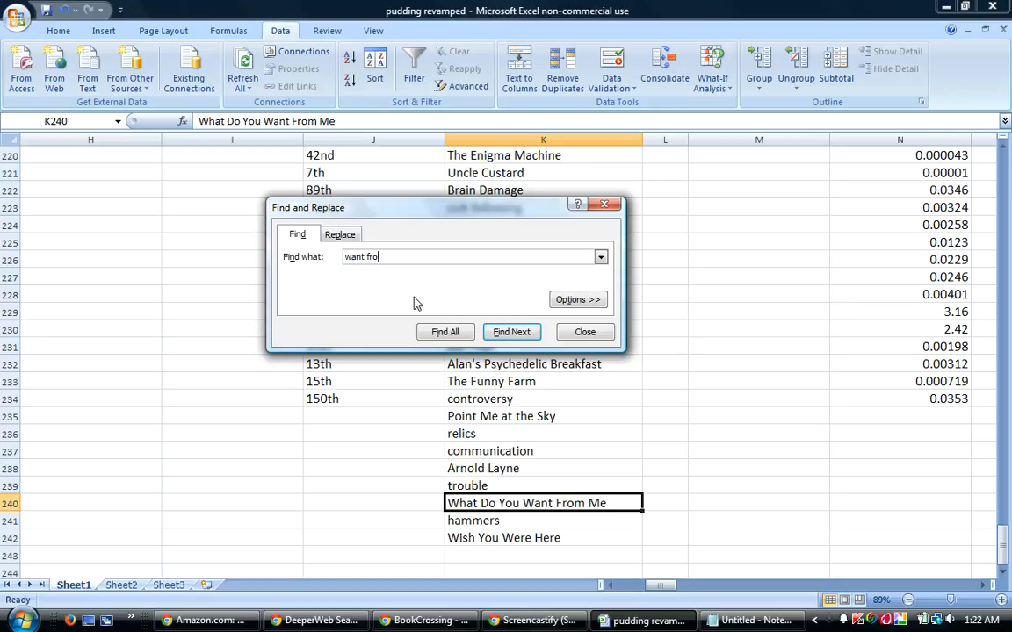
text(hammers)
key(Return)
key(BackSpace)
key(BackSpace)
key(BackSpace)
key(BackSpace)
key(BackSpace)
key(BackSpace)
key(BackSpace)
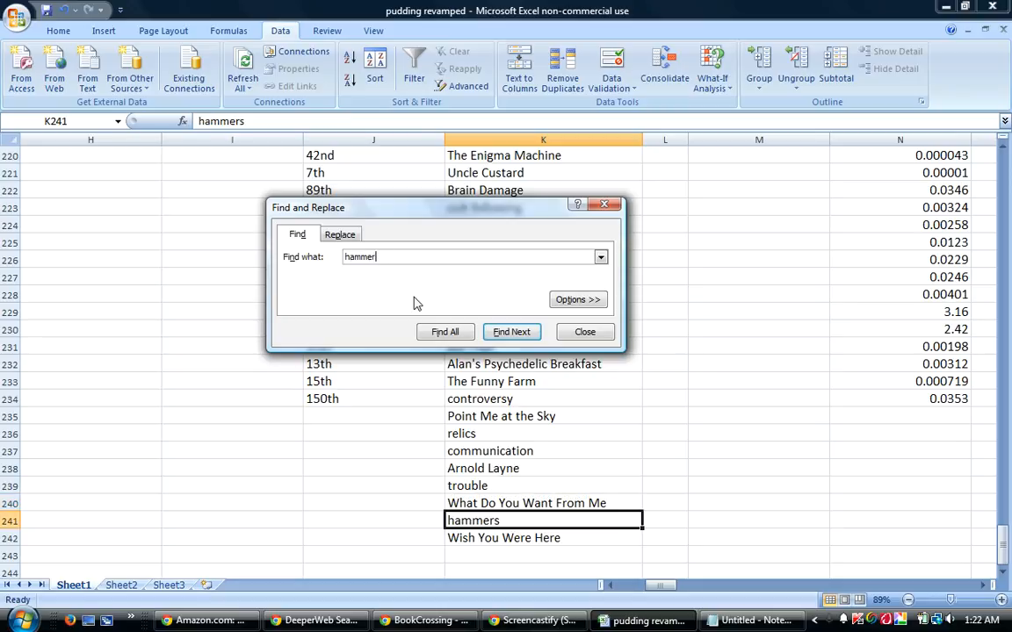
text(wish)
key(Return)
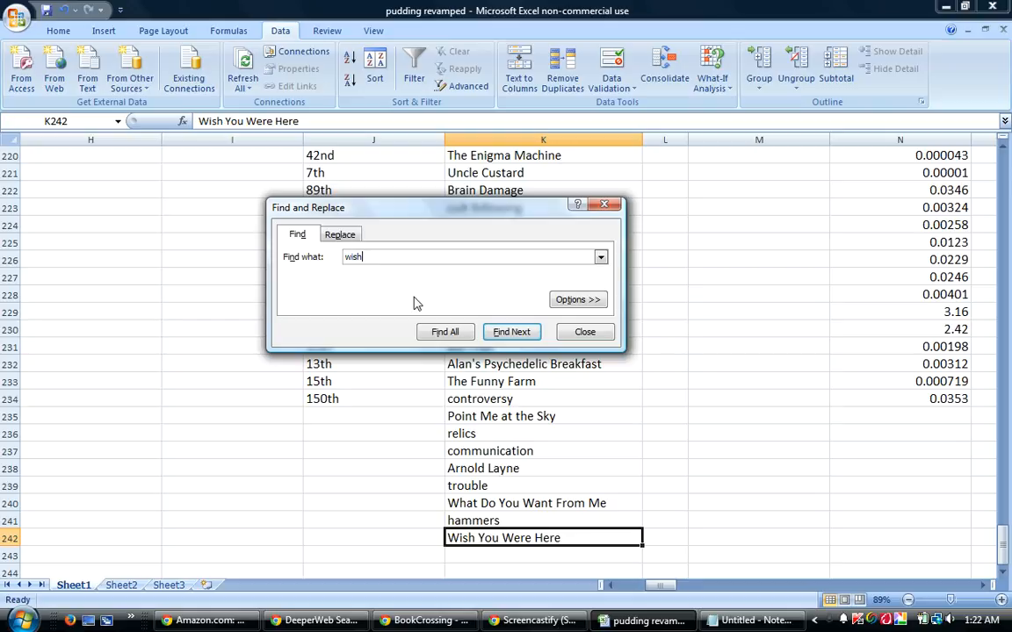
key(BackSpace)
key(BackSpace)
key(BackSpace)
key(BackSpace)
click(604, 204)
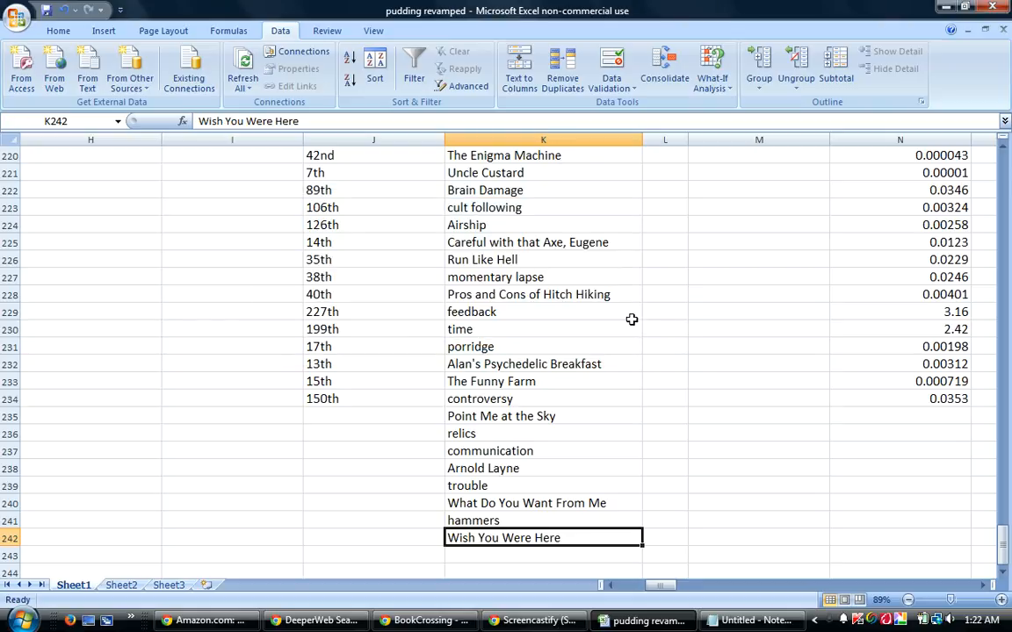
Extend the running number series in column AP from AP233:AP234 down to 238 in AP242.
drag(660, 586, 714, 533)
drag(485, 383, 503, 549)
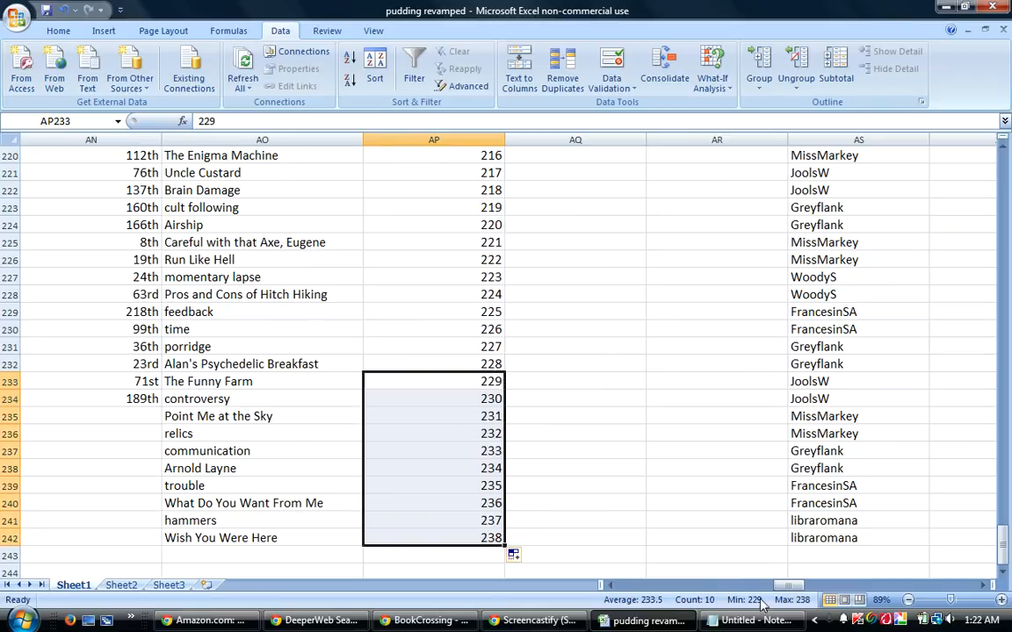
Check the last entry in column T at T234 and look at the newest guess post in the BookCrossing thread.
drag(787, 586, 700, 602)
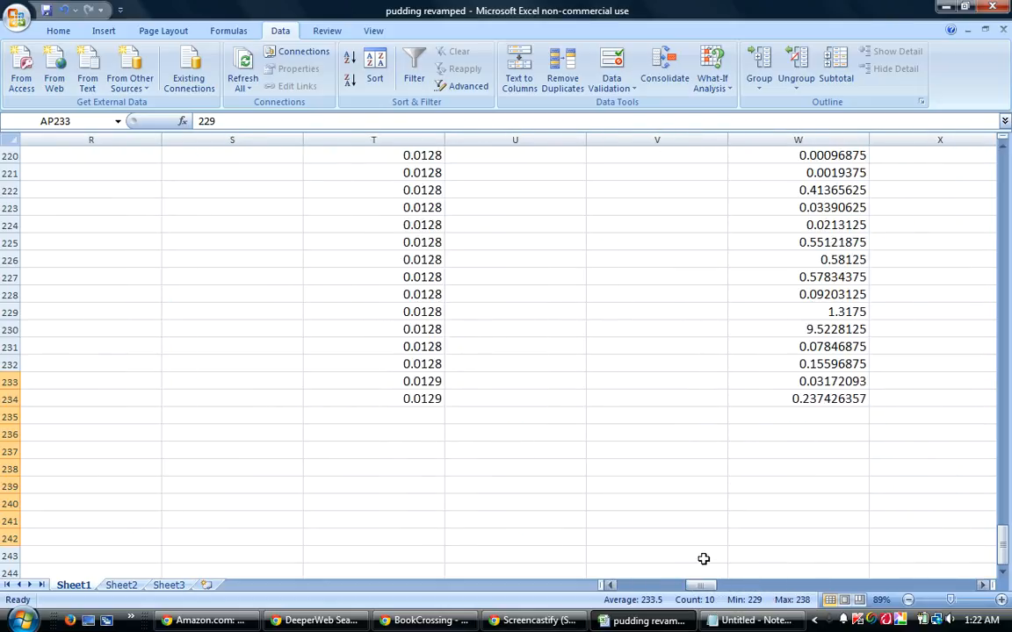
click(409, 399)
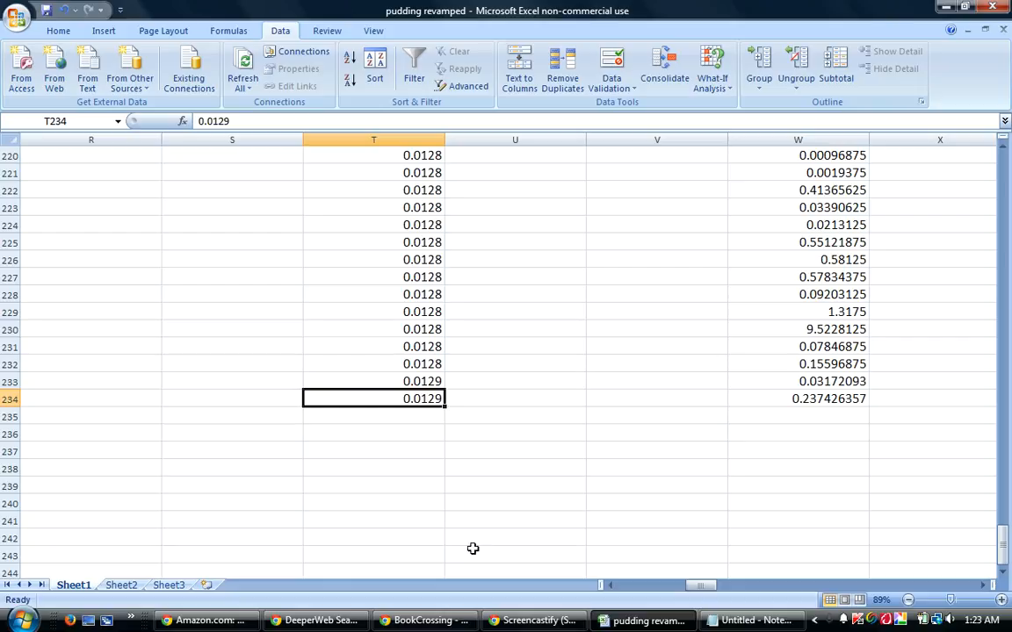
click(444, 622)
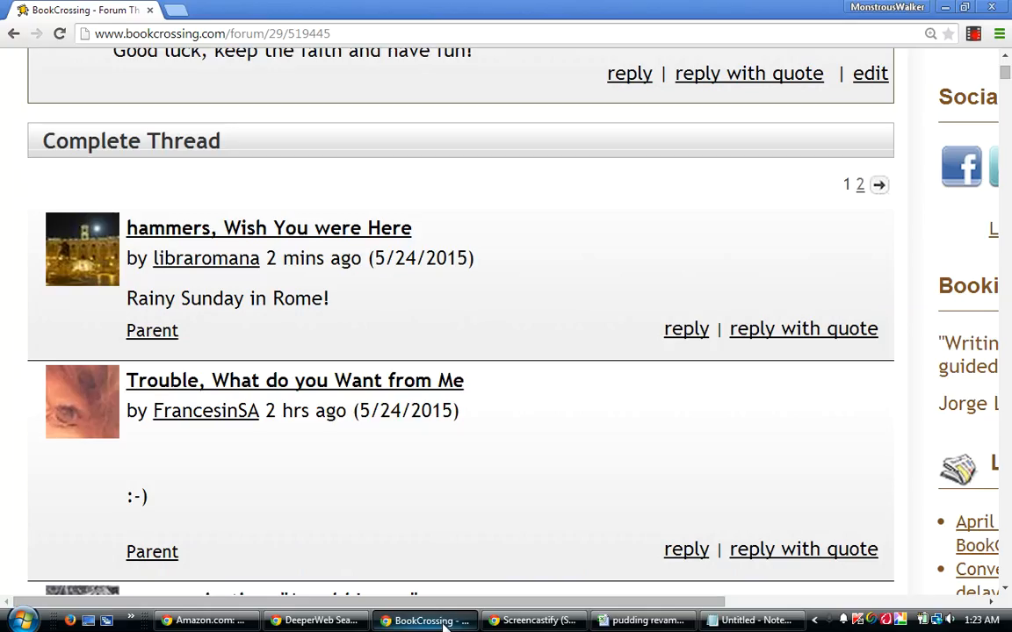
click(444, 623)
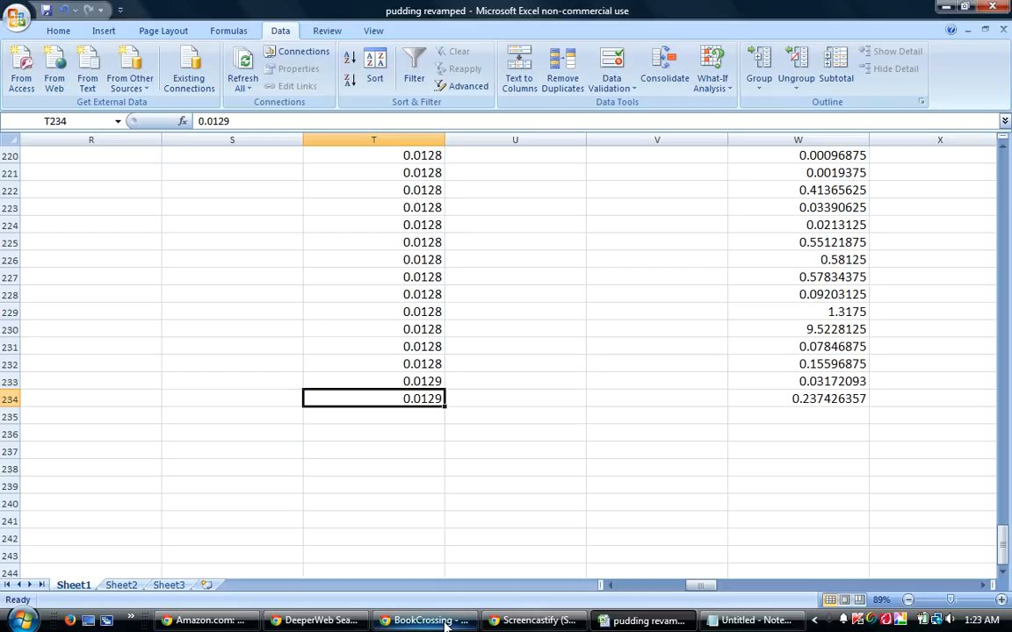
Switch to DeeperWeb and search for "Pink Floyd""pudding".
click(311, 621)
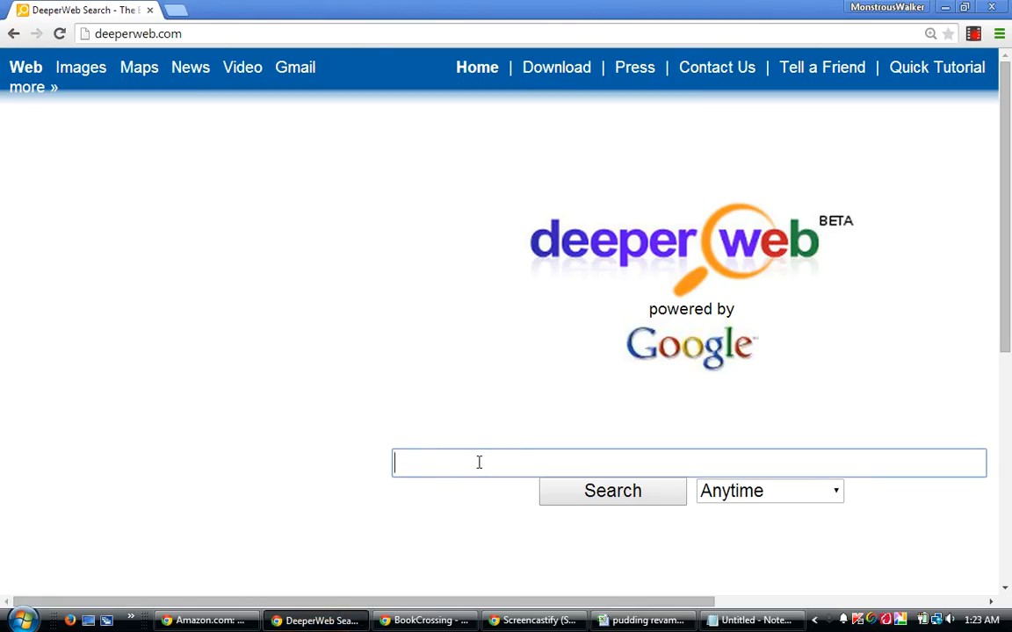
text("Pink Floyd""pudding)
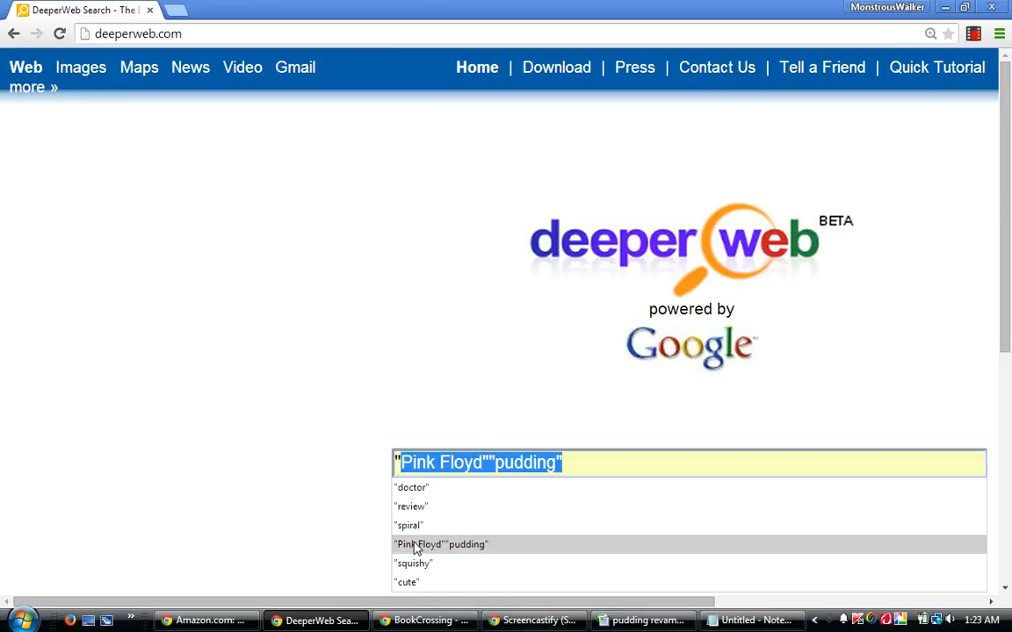
click(413, 544)
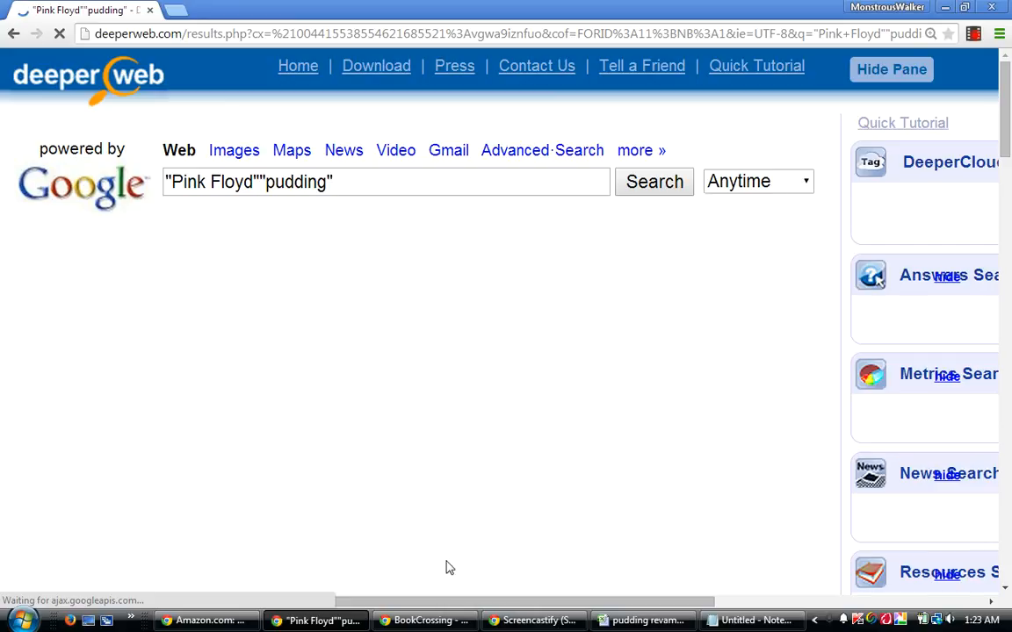
Copy the quoted term "pudding" from the DeeperWeb search query.
drag(334, 181, 255, 182)
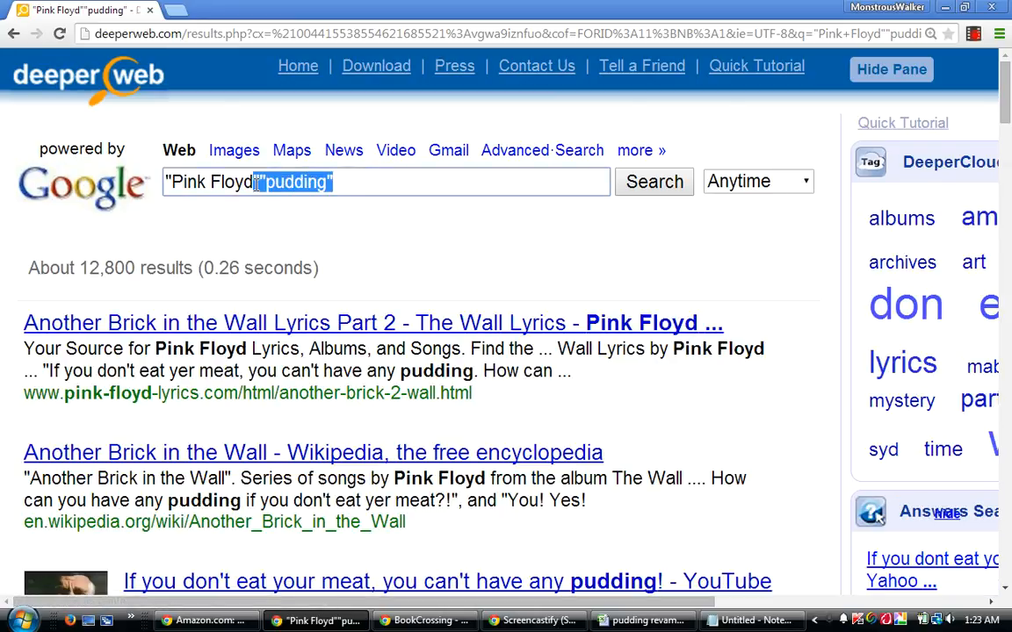
click(361, 226)
drag(349, 180, 256, 181)
right_click(278, 182)
click(317, 255)
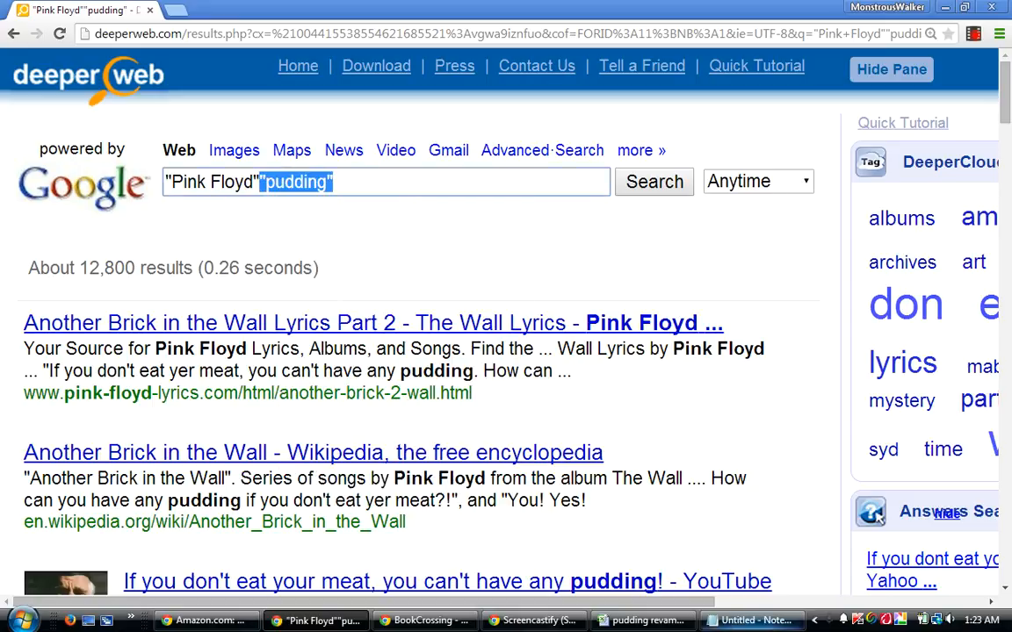
Switch to the pudding revamped workbook and enter .0128 in cell T235.
click(621, 622)
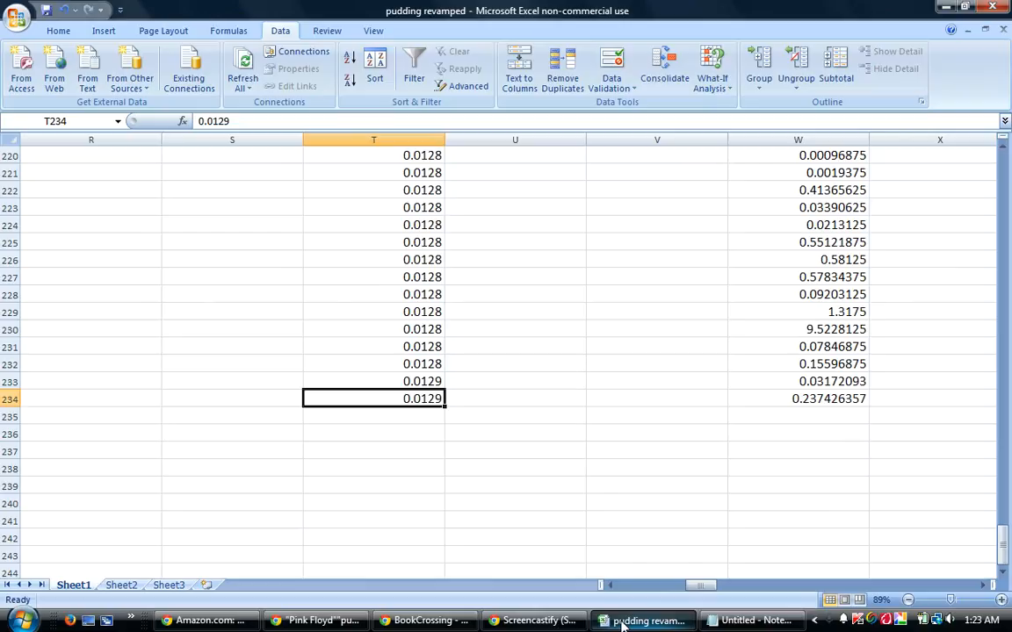
click(411, 415)
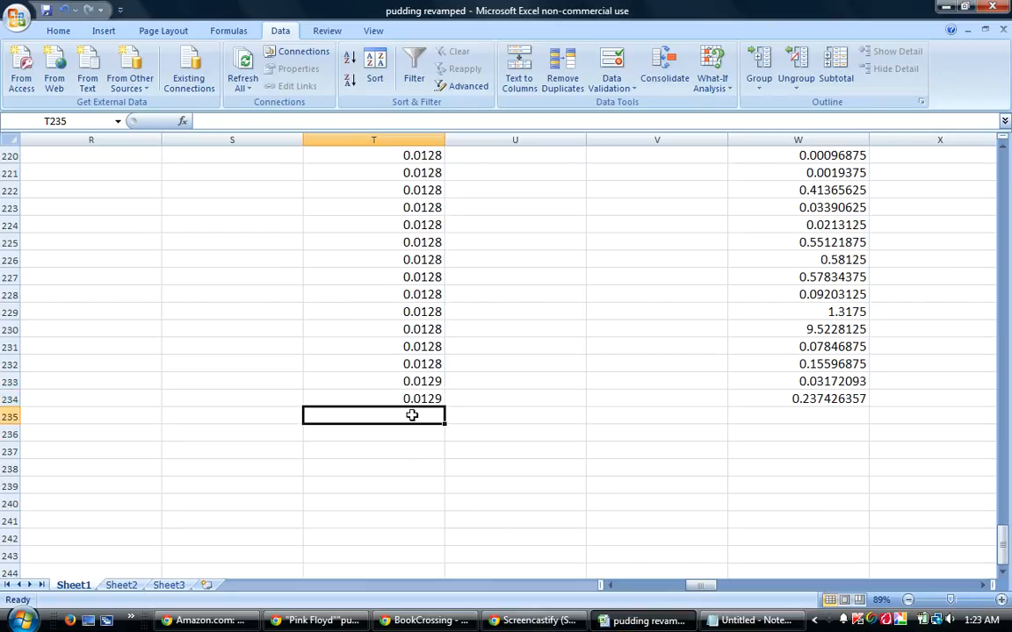
text(.)
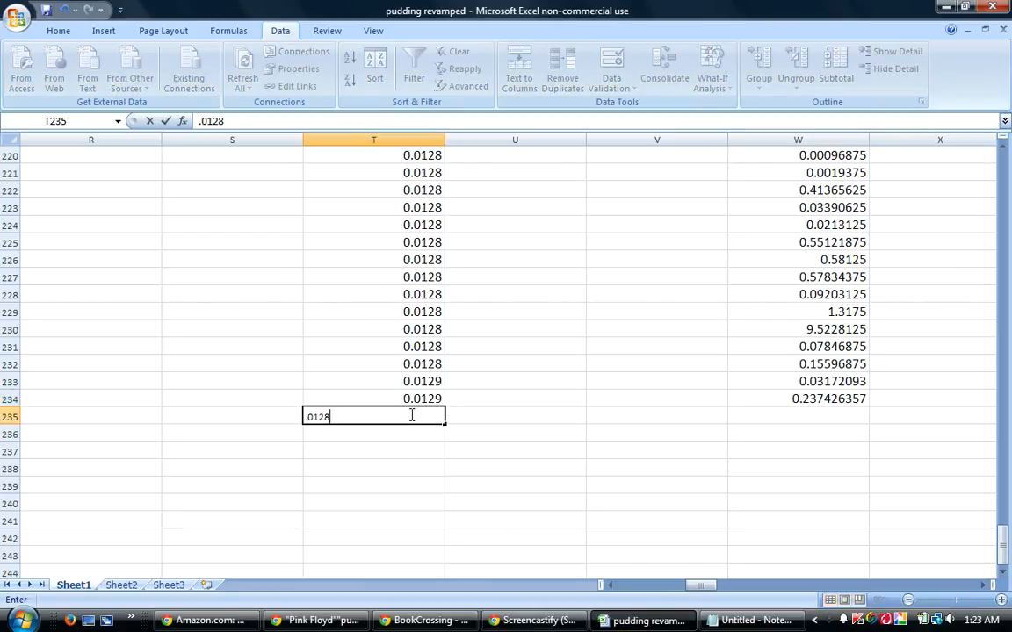
text(0128)
key(Return)
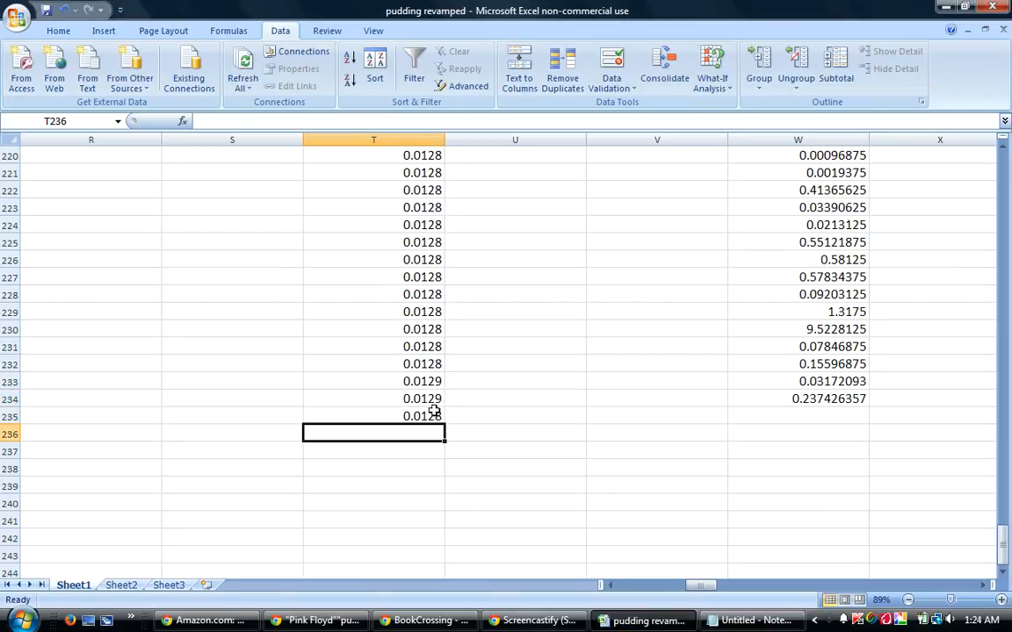
Fill the 0.0128 value from cell T235 down through T242.
key(Up)
drag(444, 424, 444, 546)
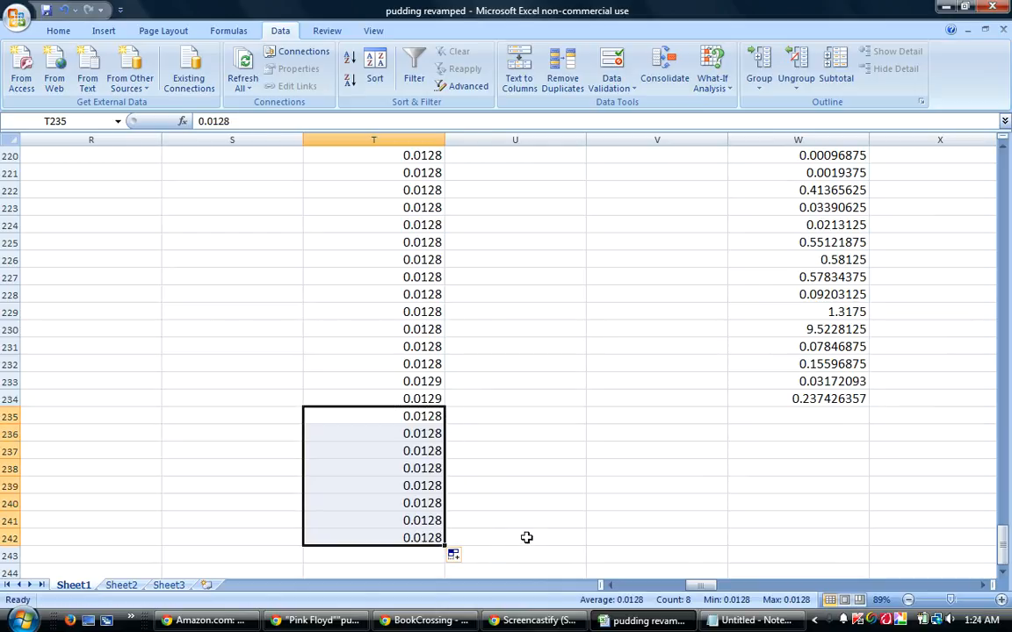
click(7, 538)
Select cell AA238 beside the new guesses and save the pudding revamped workbook.
drag(708, 585, 720, 586)
click(588, 473)
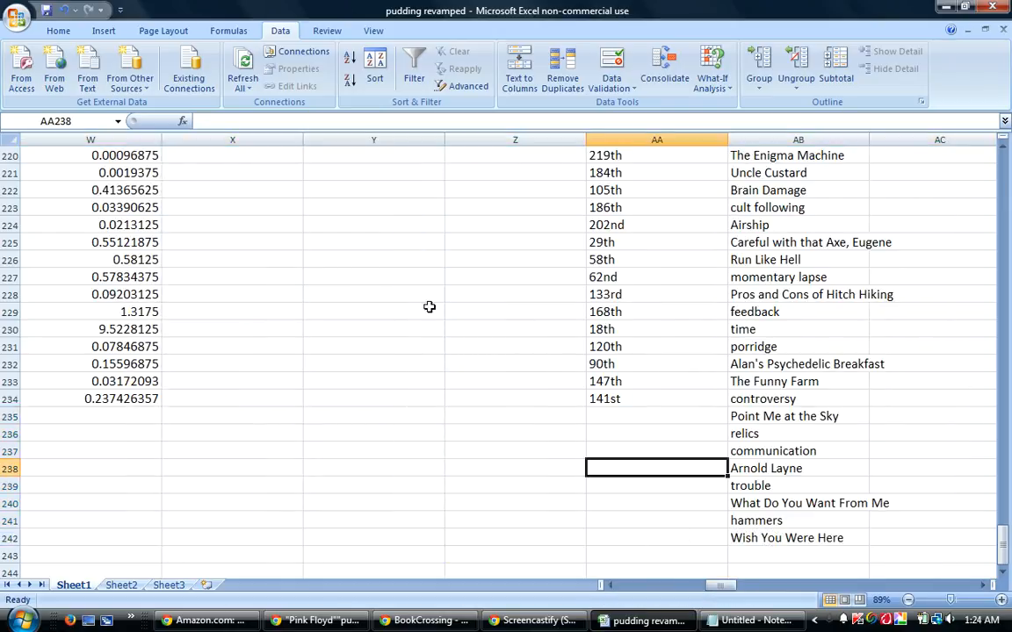
click(17, 18)
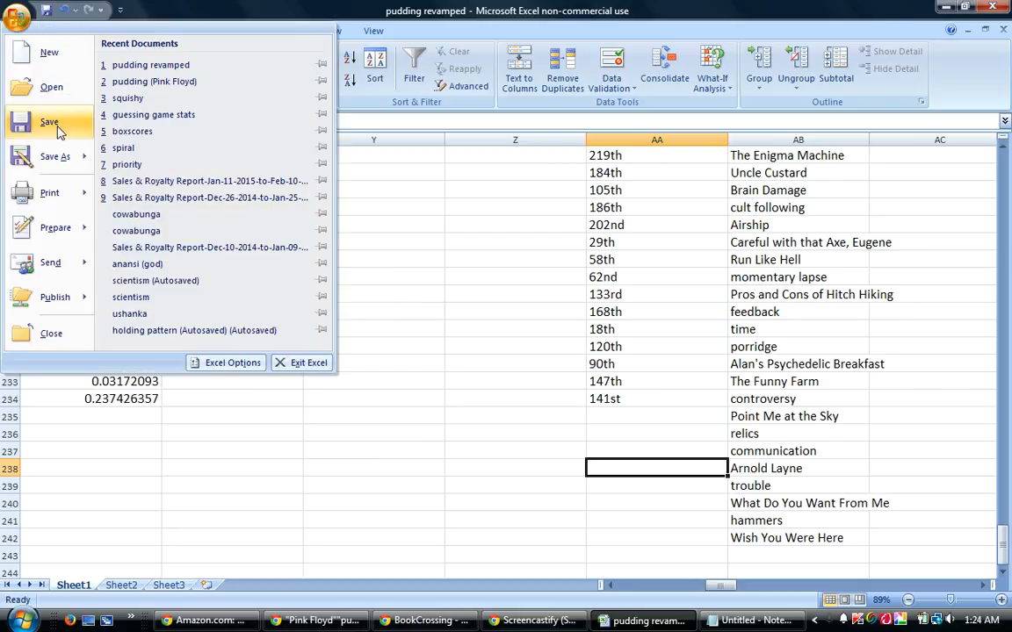
click(49, 123)
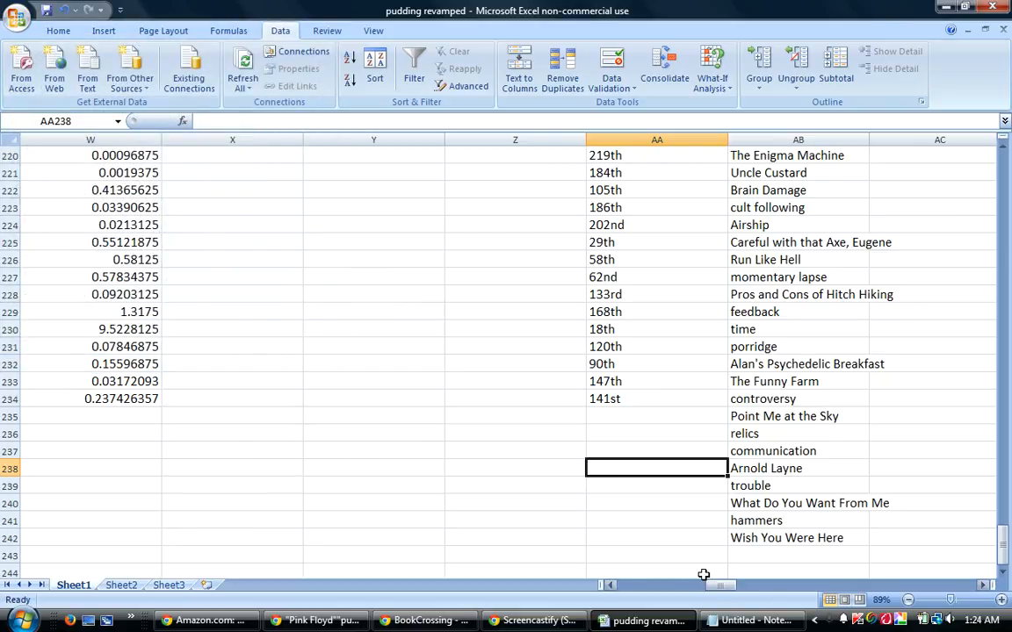
Return to the search figure columns and select cell N235 in the Point Me at the Sky row.
mouse_move(712, 584)
mouse_down()
mouse_move(791, 590)
mouse_move(698, 590)
mouse_up()
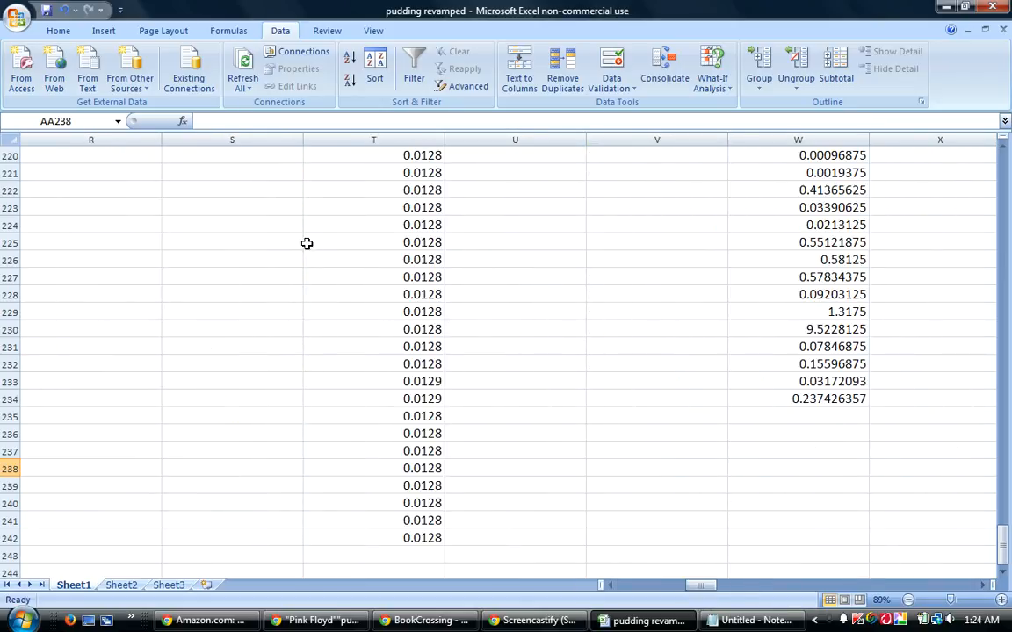
click(17, 17)
drag(696, 591, 671, 591)
click(503, 416)
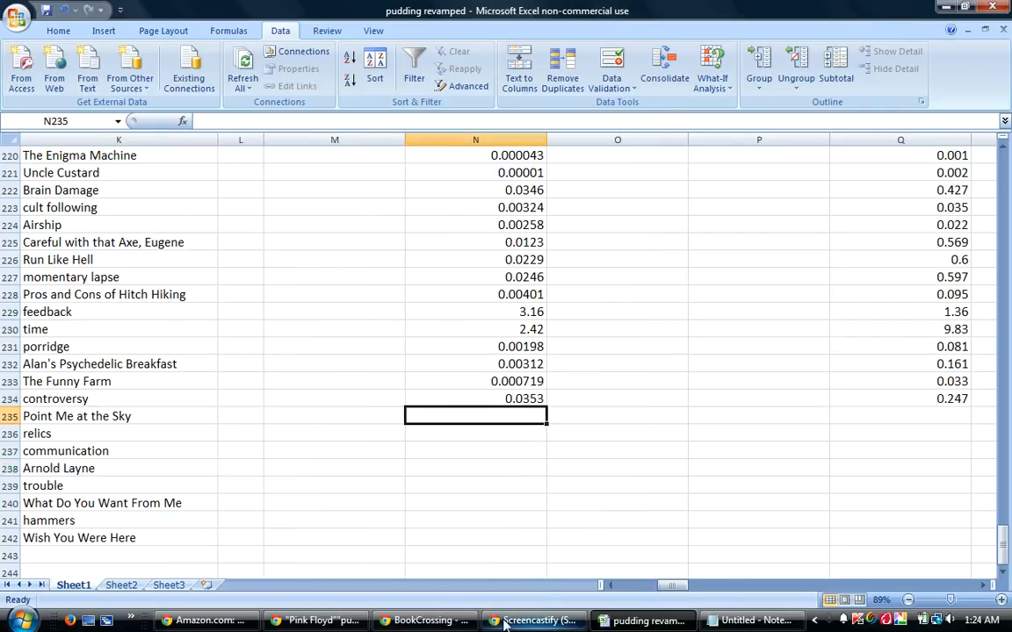
Switch to DeeperWeb and replace the query with a search for "Point Me at the Sky".
mouse_move(438, 622)
click(314, 621)
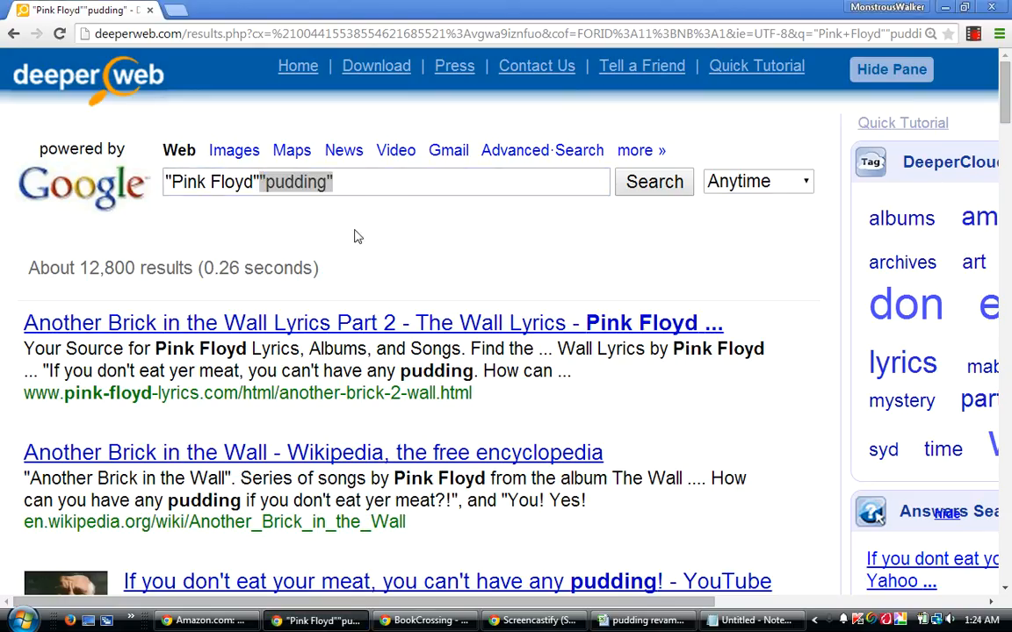
click(387, 217)
drag(372, 177, 149, 184)
text("Point Me)
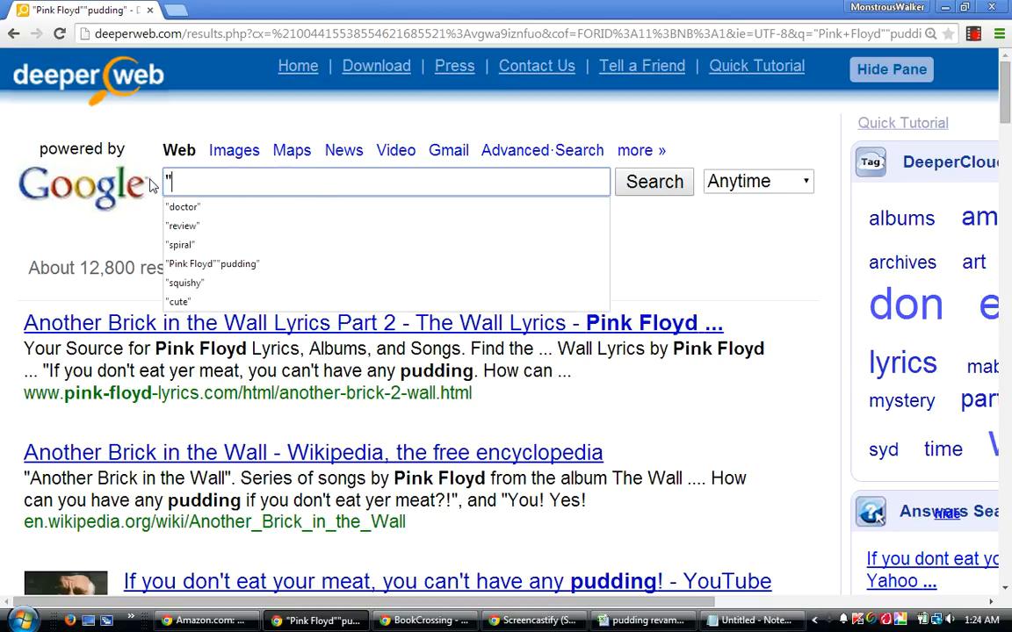
text( at the Sky)
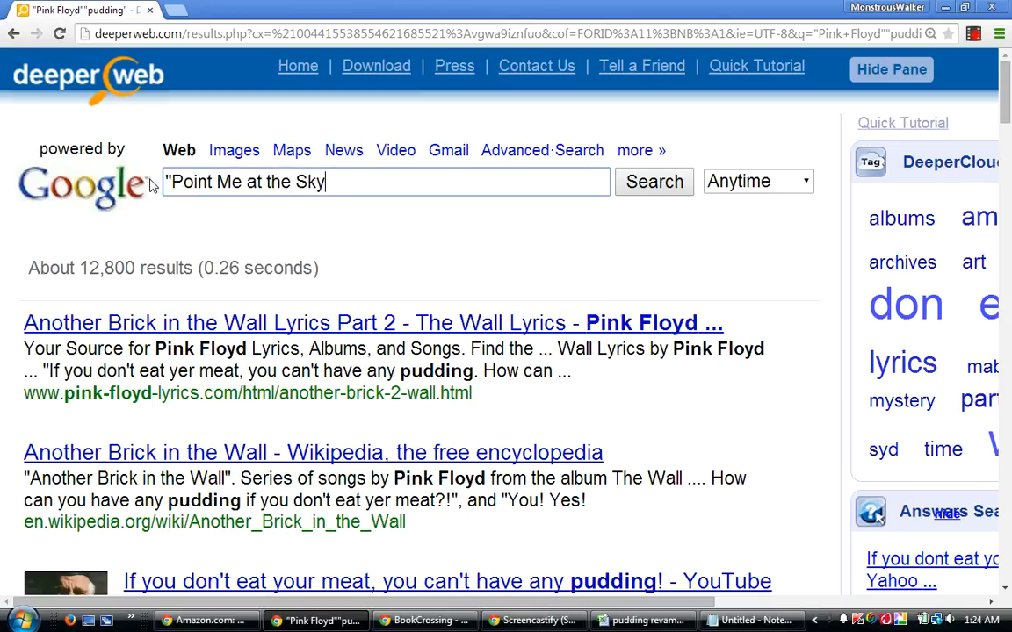
text(")
key(Return)
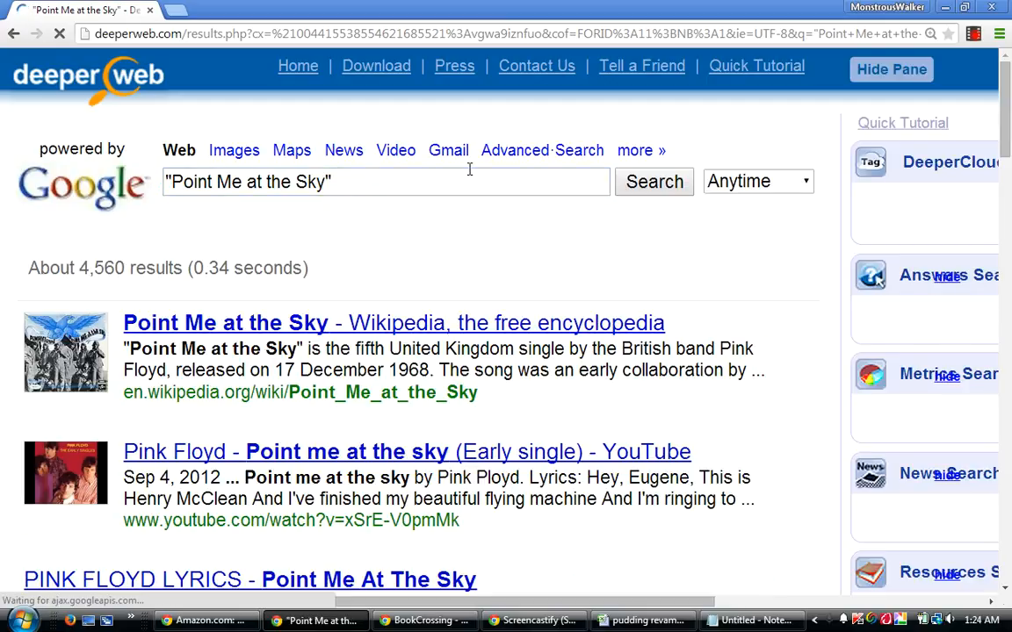
Add "Pink Floyd" in quotes to the DeeperWeb query and run the search.
click(389, 181)
text("Pink Floyd)
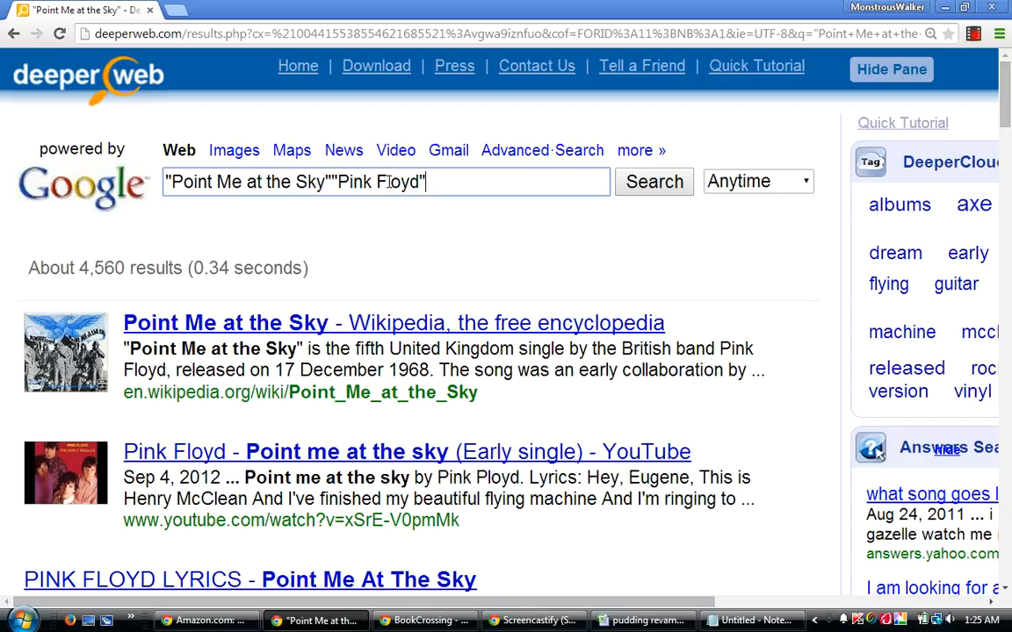
key(Return)
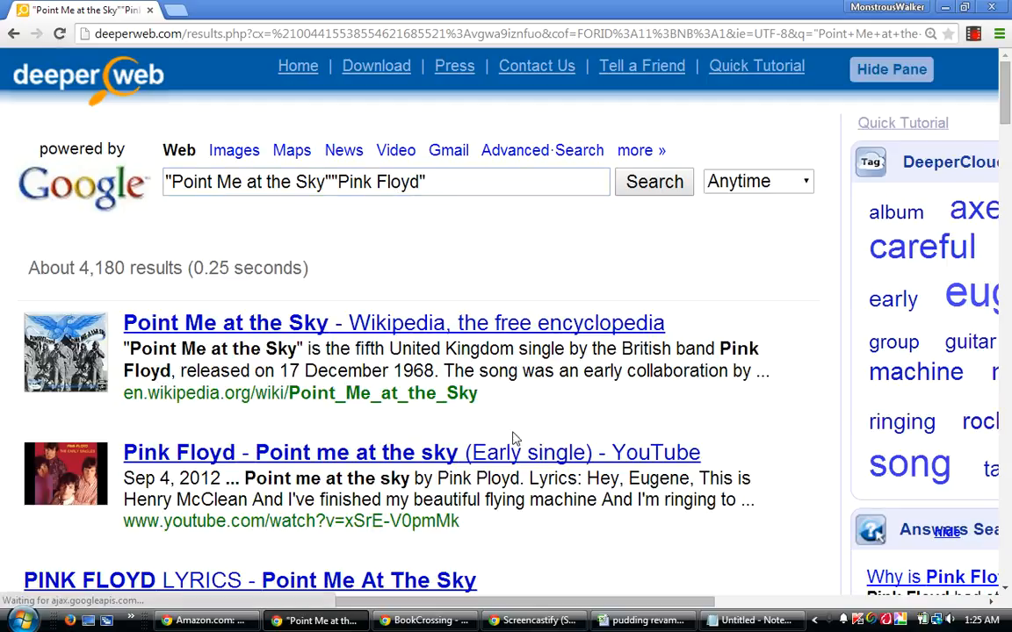
Paste the copied term "pudding" at the end of the DeeperWeb query and run the search.
mouse_move(651, 625)
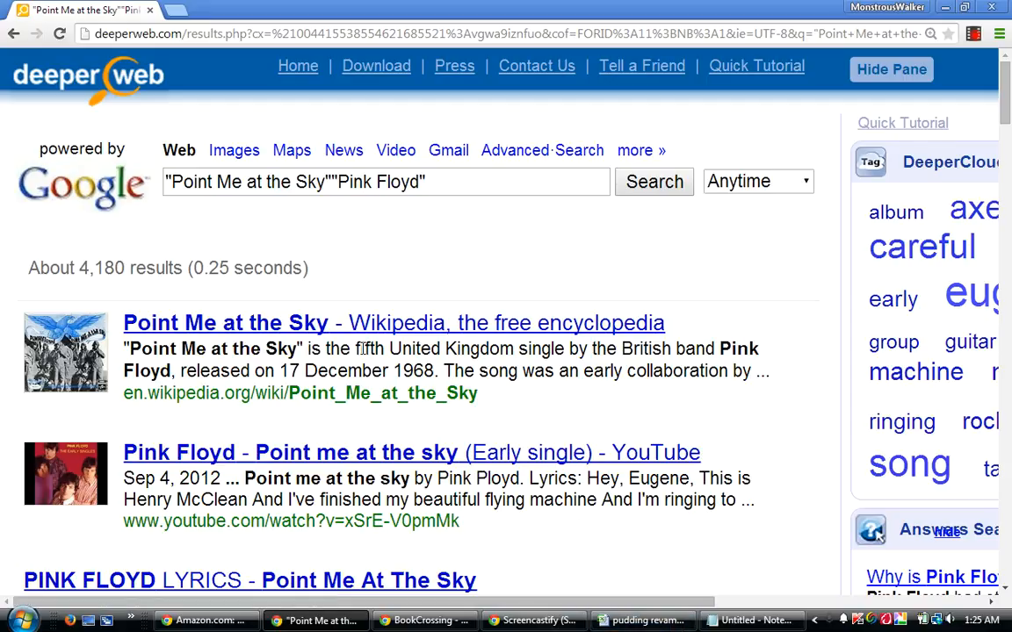
right_click(443, 175)
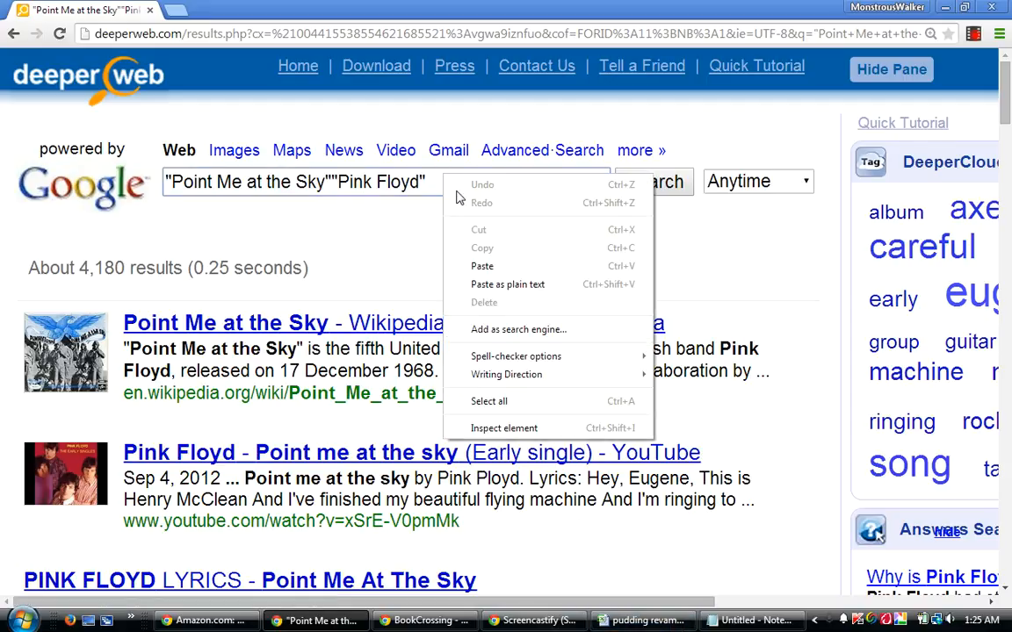
click(482, 266)
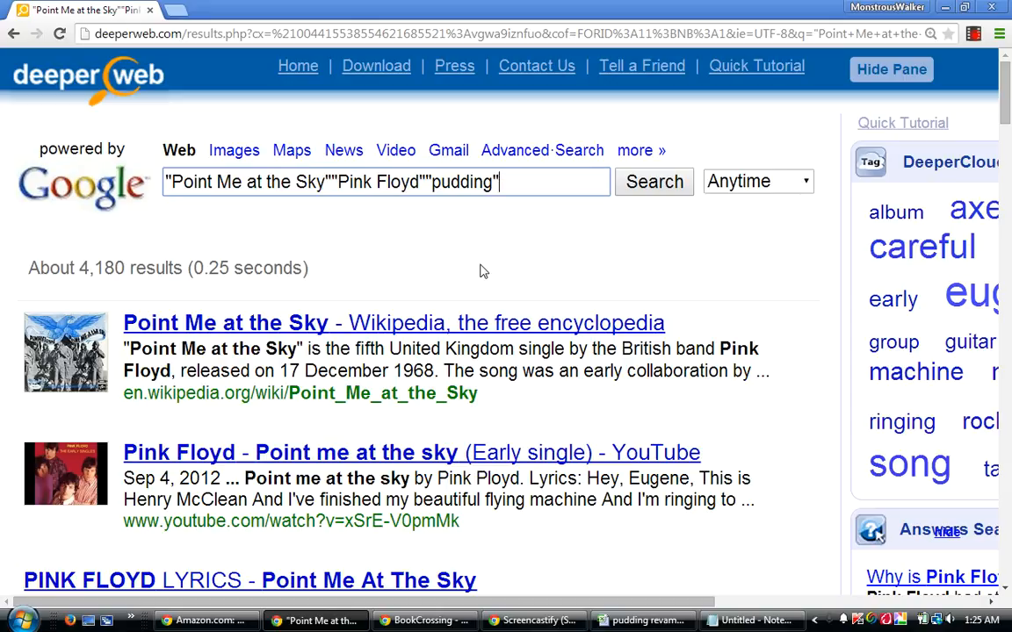
key(Return)
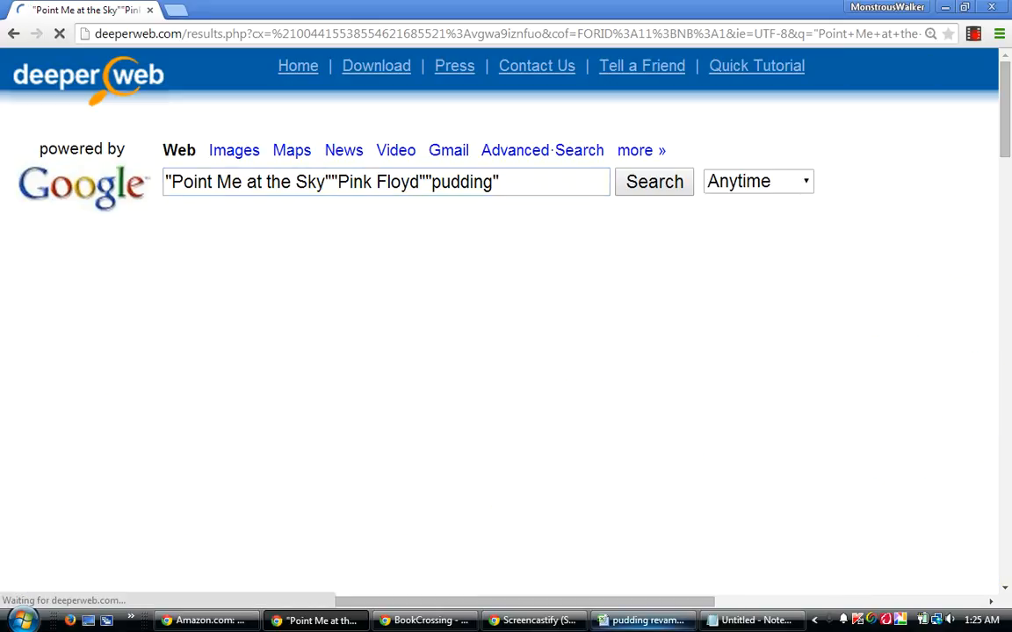
Switch to the pudding revamped workbook, enter .00418 in cell N235 and move to Q235.
click(644, 620)
text(.00418)
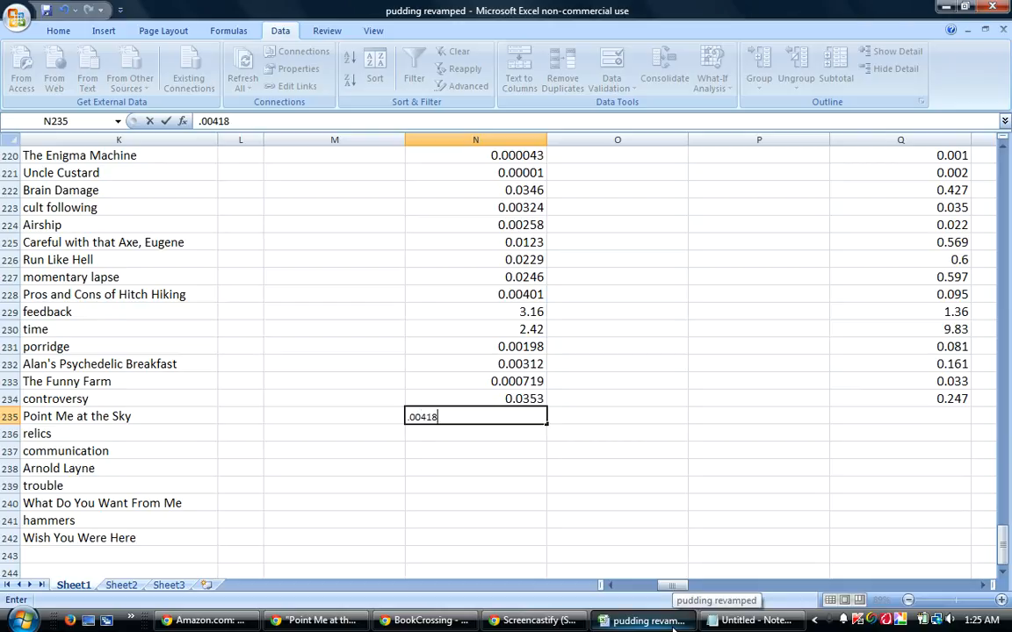
key(Tab)
key(Tab)
key(Tab)
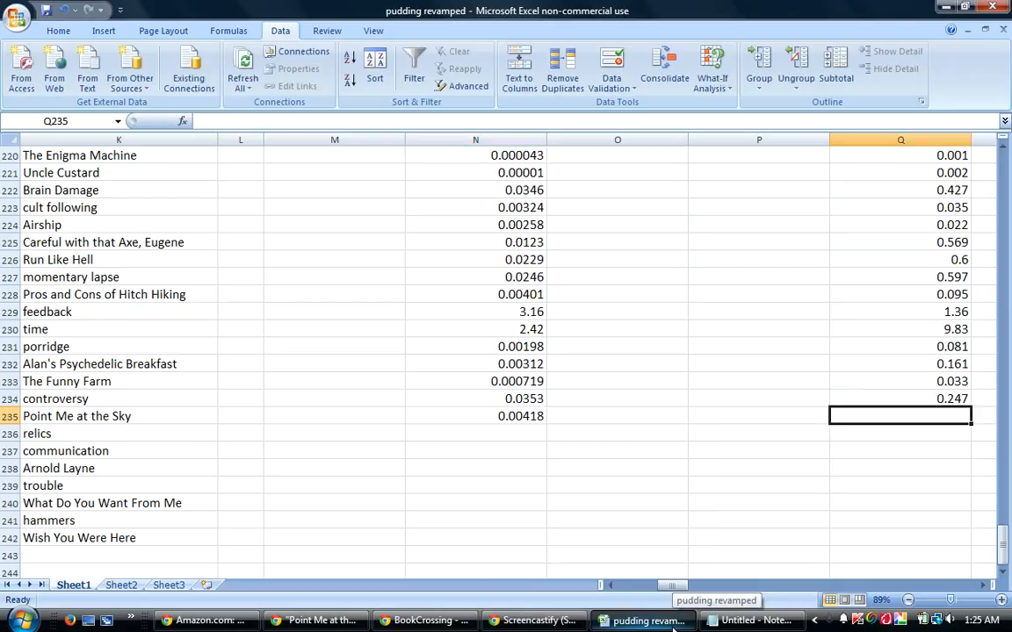
Check the DeeperWeb result count for the three-term query and enter .463 in cell Q235 of the workbook.
click(668, 625)
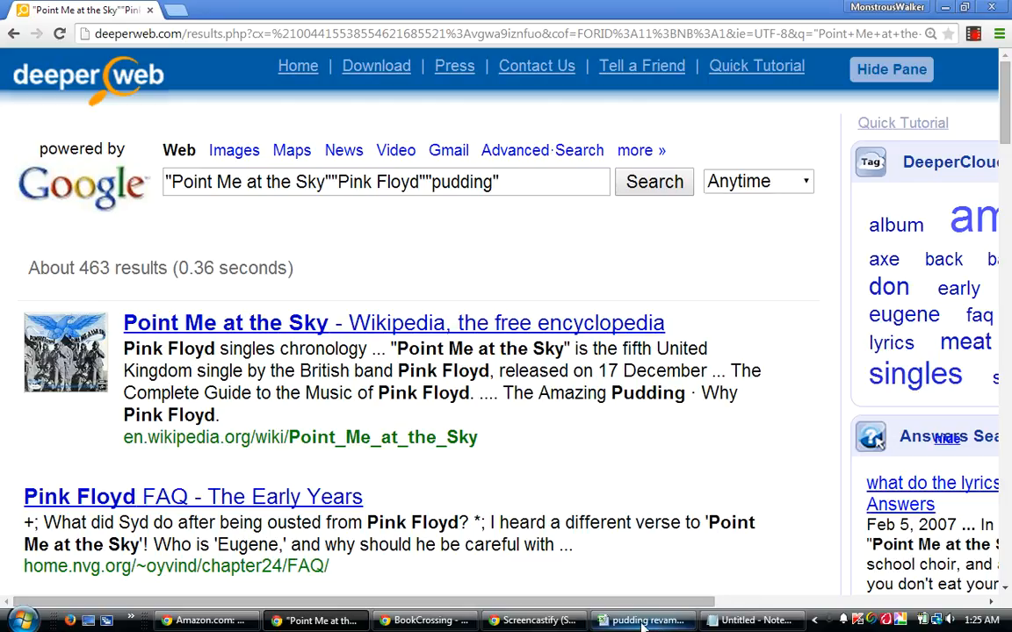
click(650, 624)
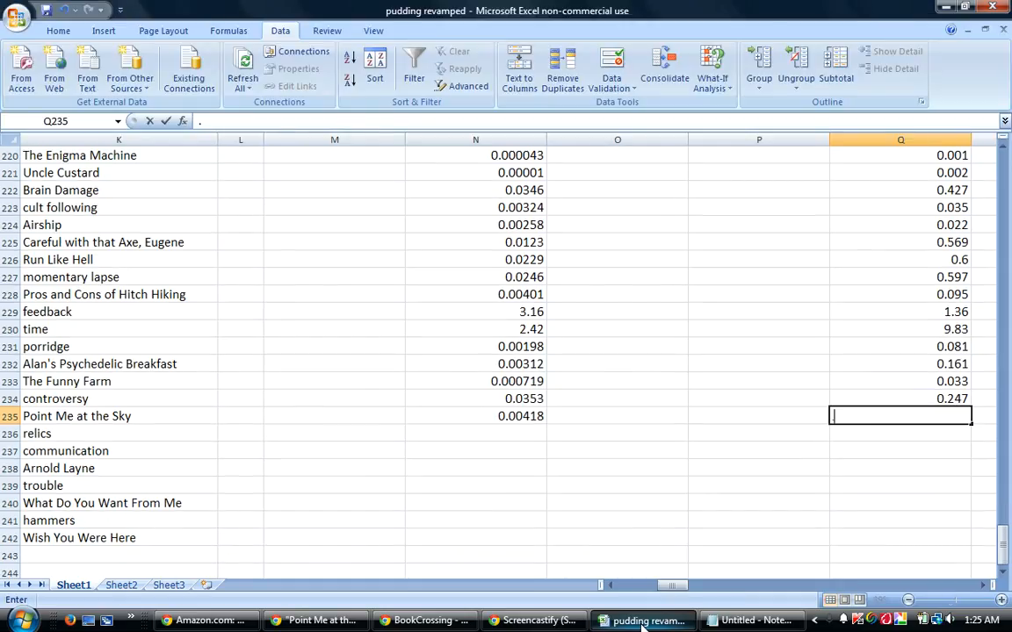
text(.463)
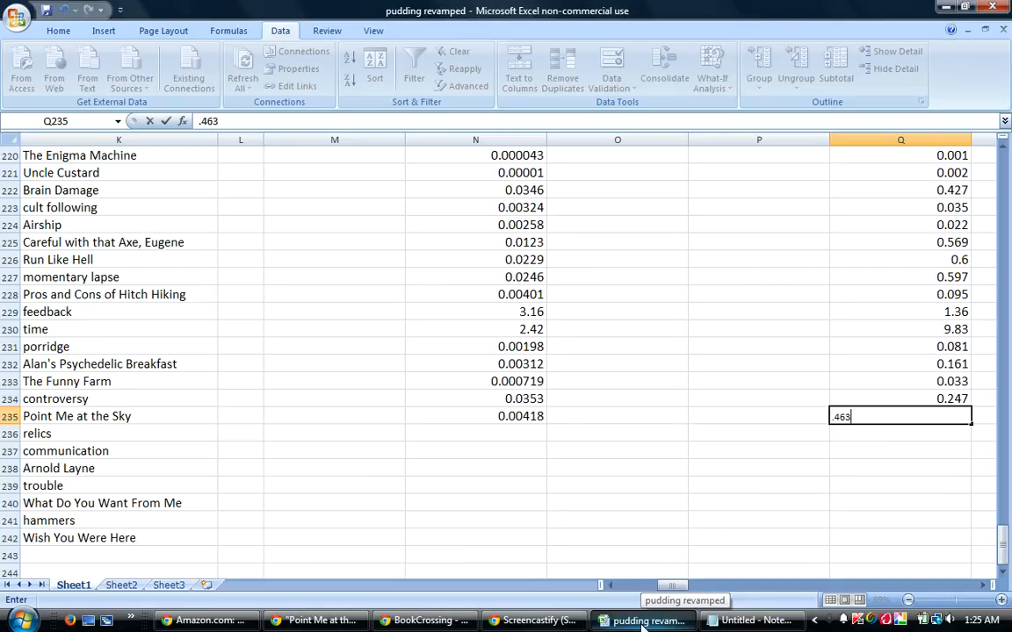
key(Return)
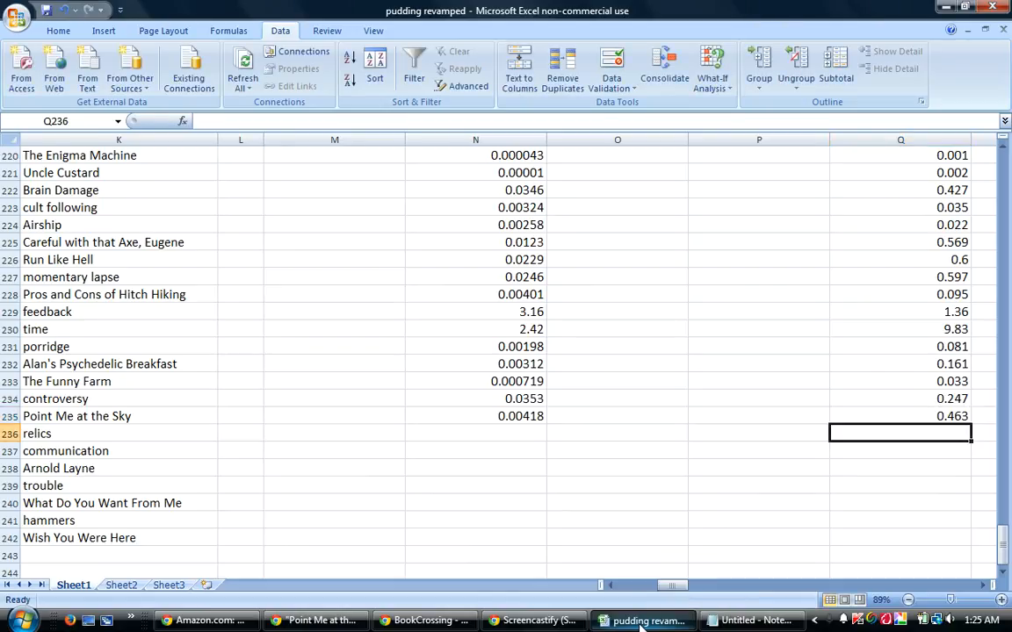
Select cell N235, switch to DeeperWeb and look through the results for "Point Me at the Sky""Pink Floyd""pudding".
mouse_move(675, 586)
mouse_down()
mouse_move(652, 589)
mouse_move(672, 588)
mouse_up()
click(522, 418)
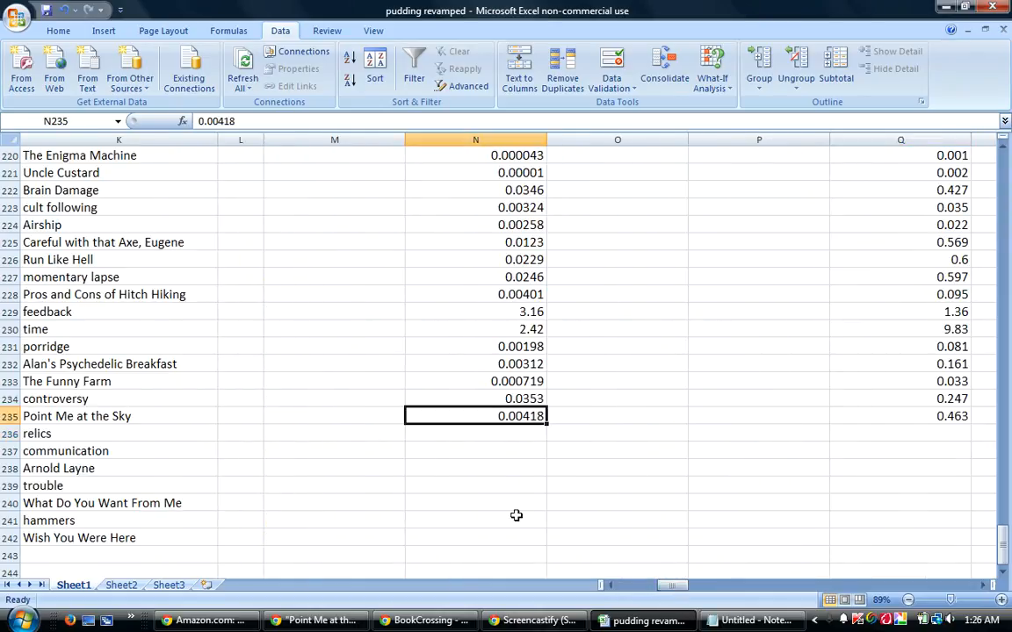
click(626, 621)
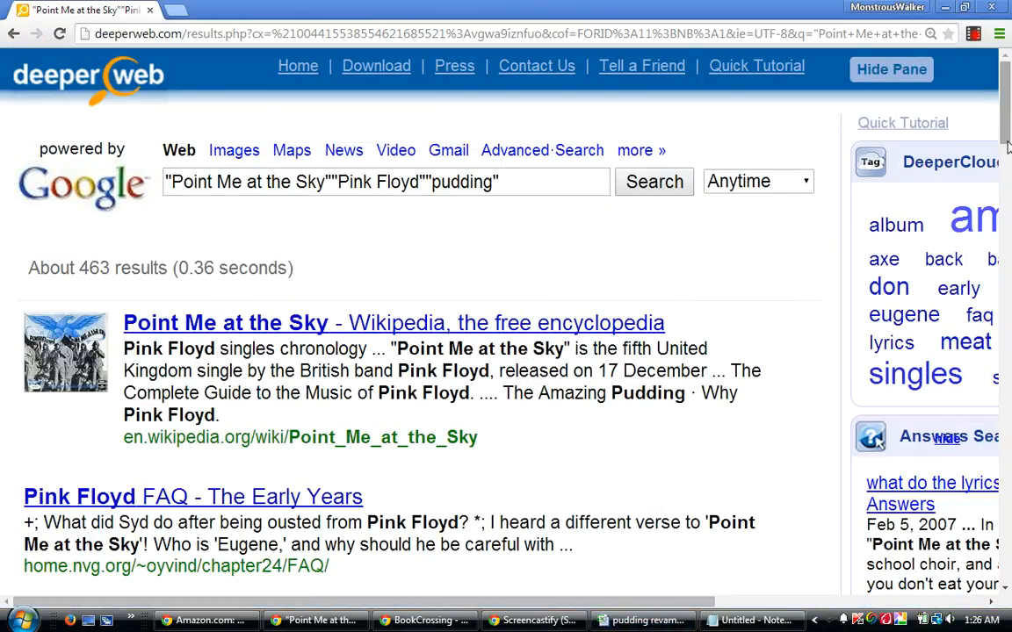
drag(1007, 130, 953, 303)
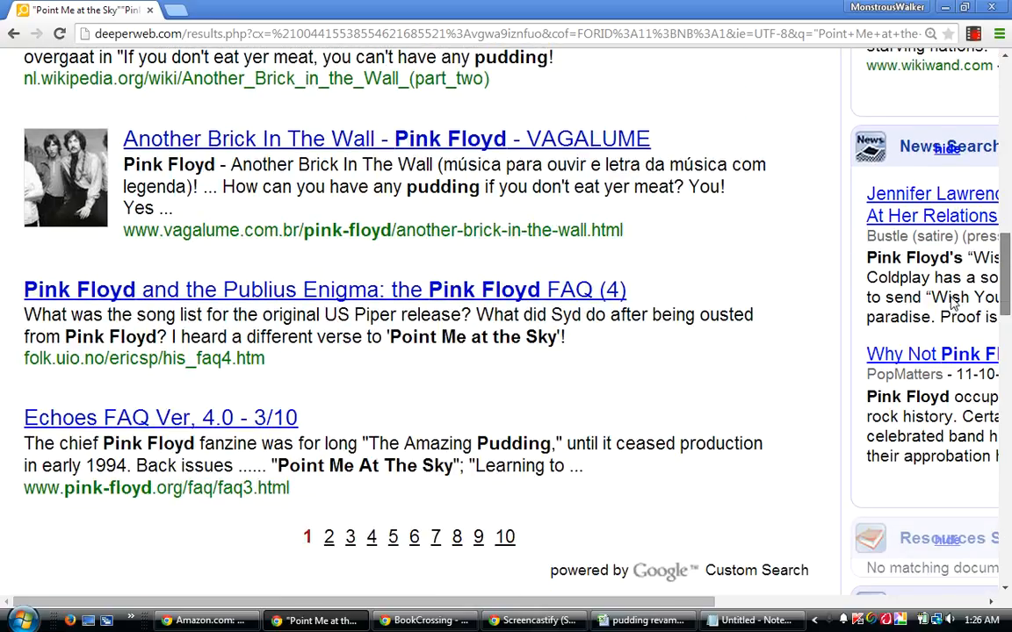
drag(953, 303, 999, 121)
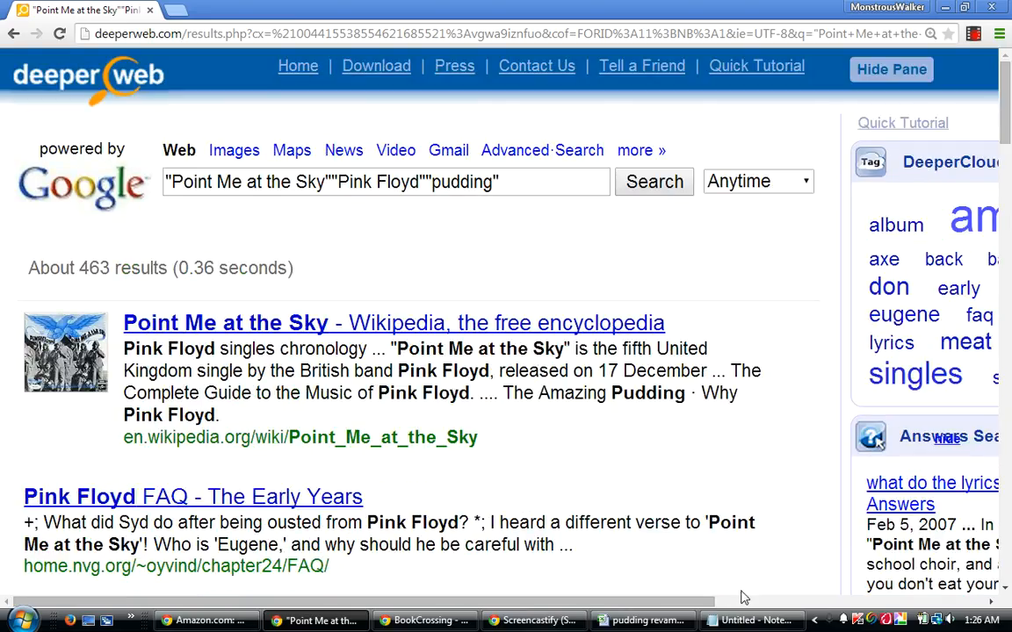
Switch to the Notepad note and add the line "Search engine Hot-n-Cold" below Pink Floyd.
click(741, 620)
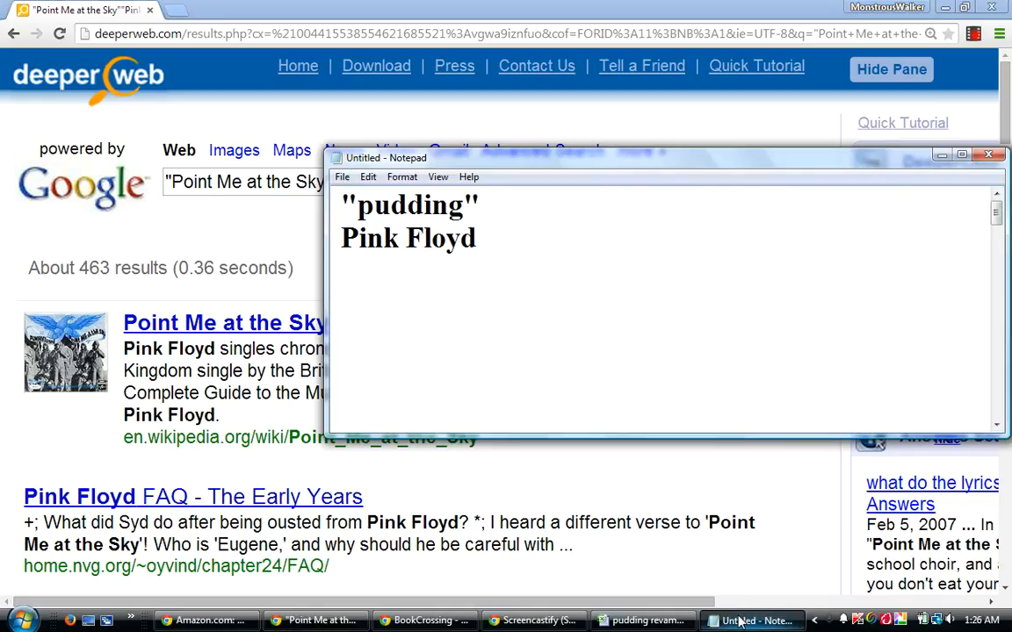
click(739, 622)
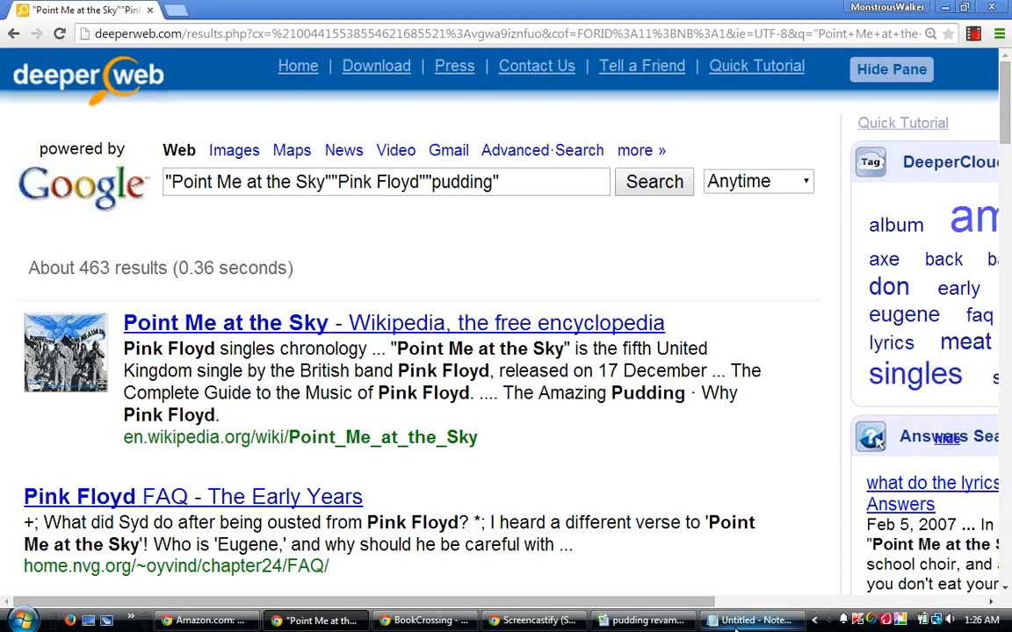
click(734, 620)
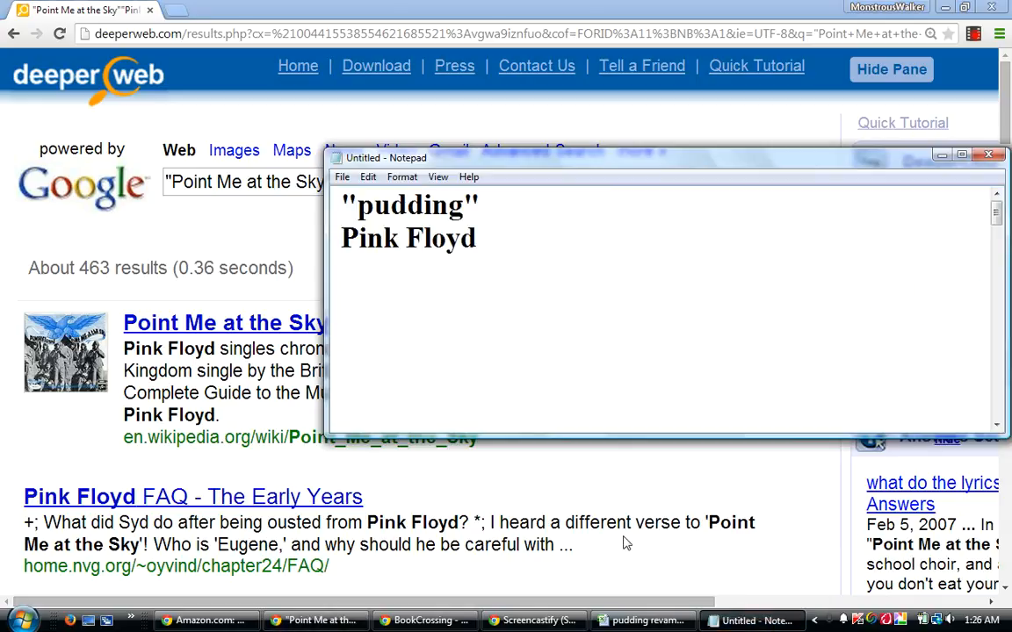
text(Search engi)
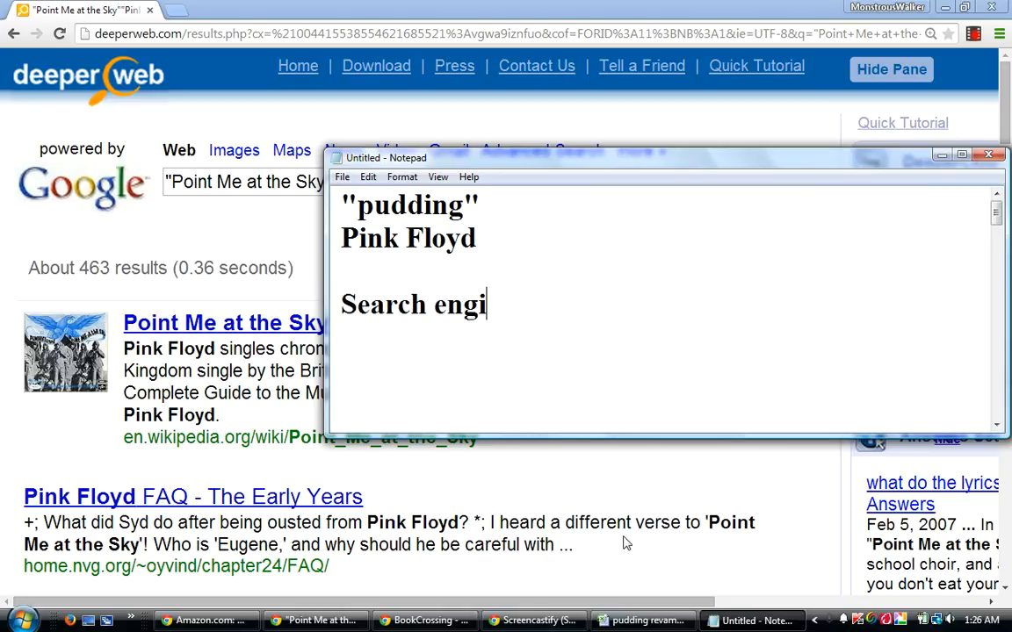
text(ne Hot-)
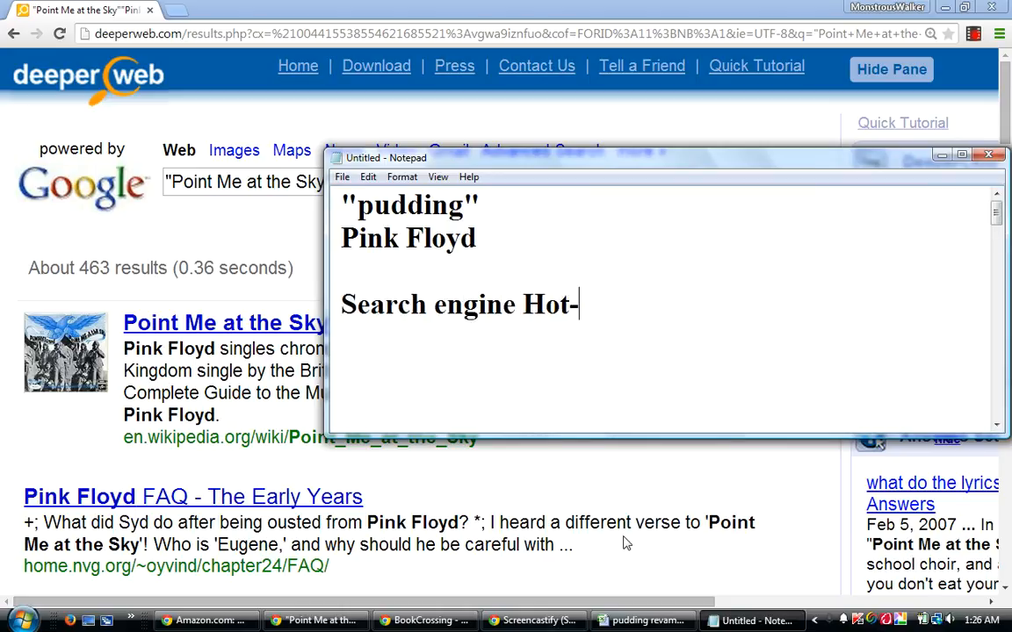
text(n-Cold)
key(Return)
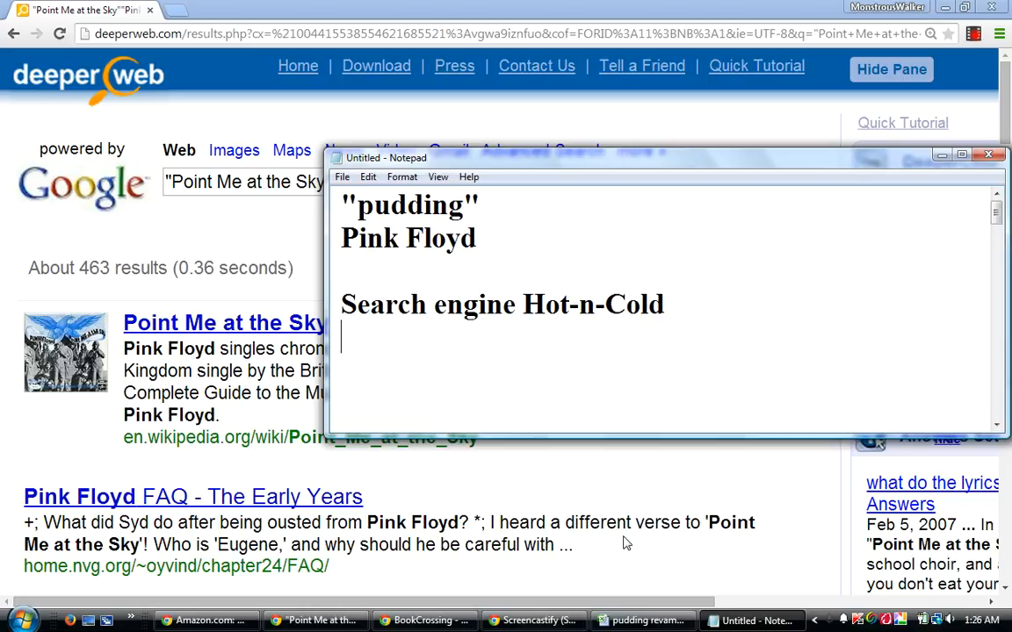
Add the author's full name to the note, followed by the lines "author of MONSTROUS" and "inventor of the Guessing Game".
text(om)
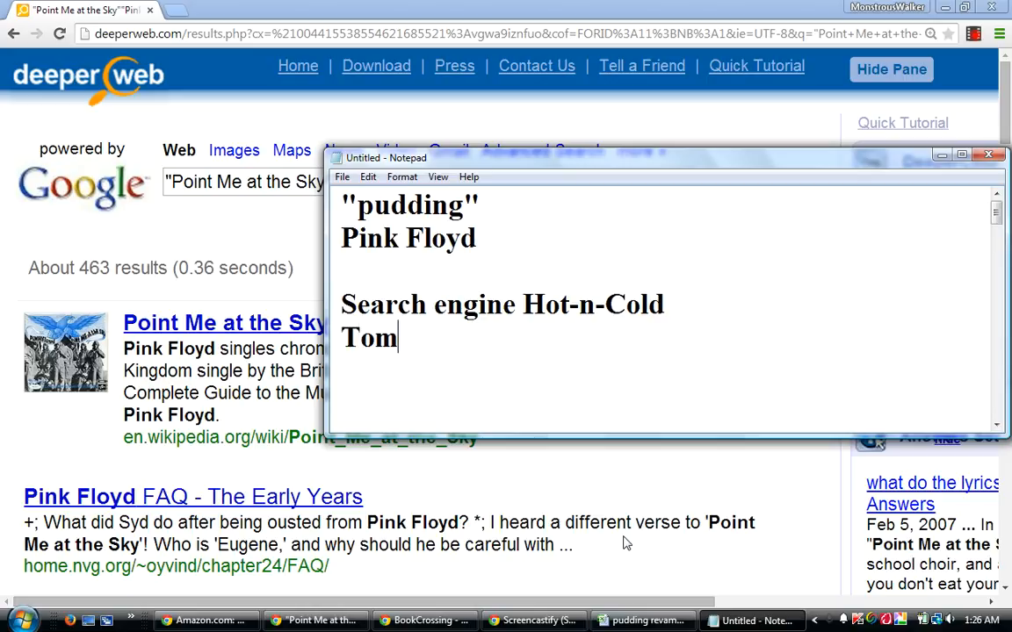
text(my Walker,)
key(Return)
text(author)
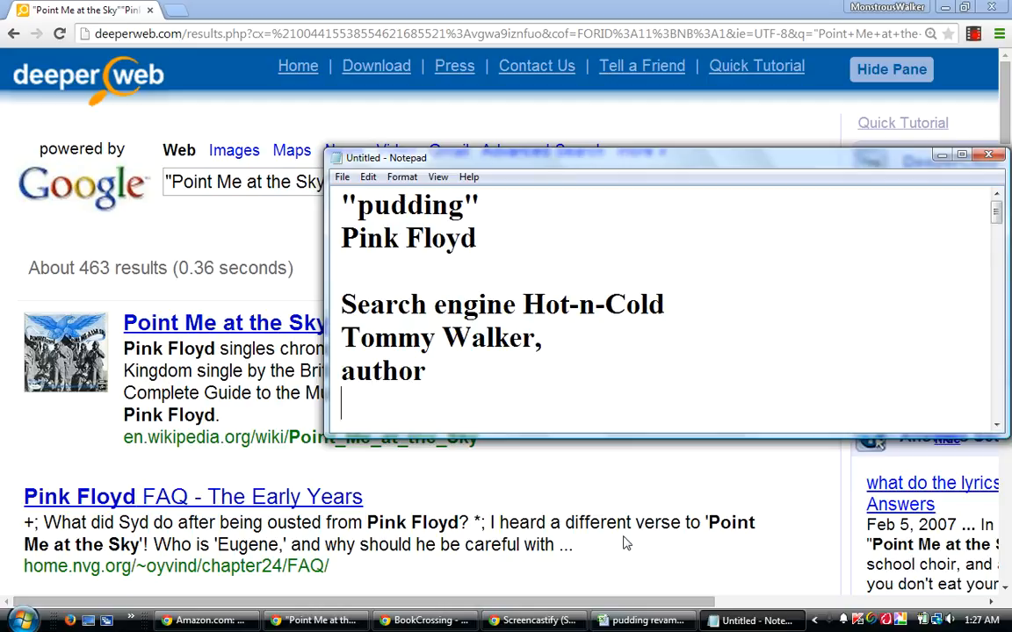
text( of MONSTROUS)
key(Return)
text(inventor of the Guessing Gam)
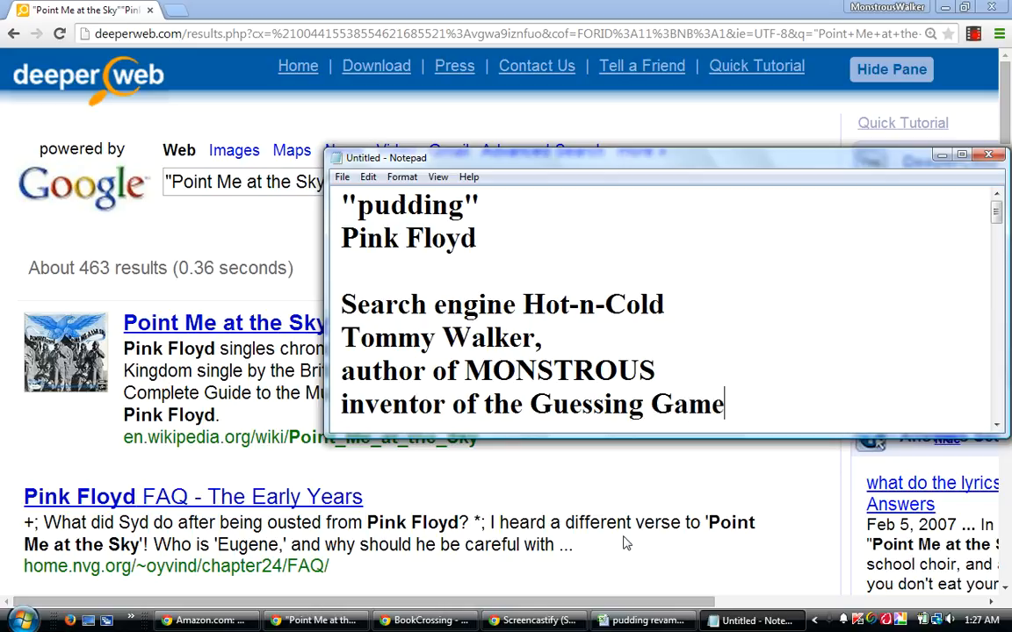
text(e)
Finish the note's line "inventor of the Guessing Game", add blank lines below it and minimize Notepad.
key(Return)
key(Return)
key(Return)
key(Return)
key(Return)
key(Return)
key(Return)
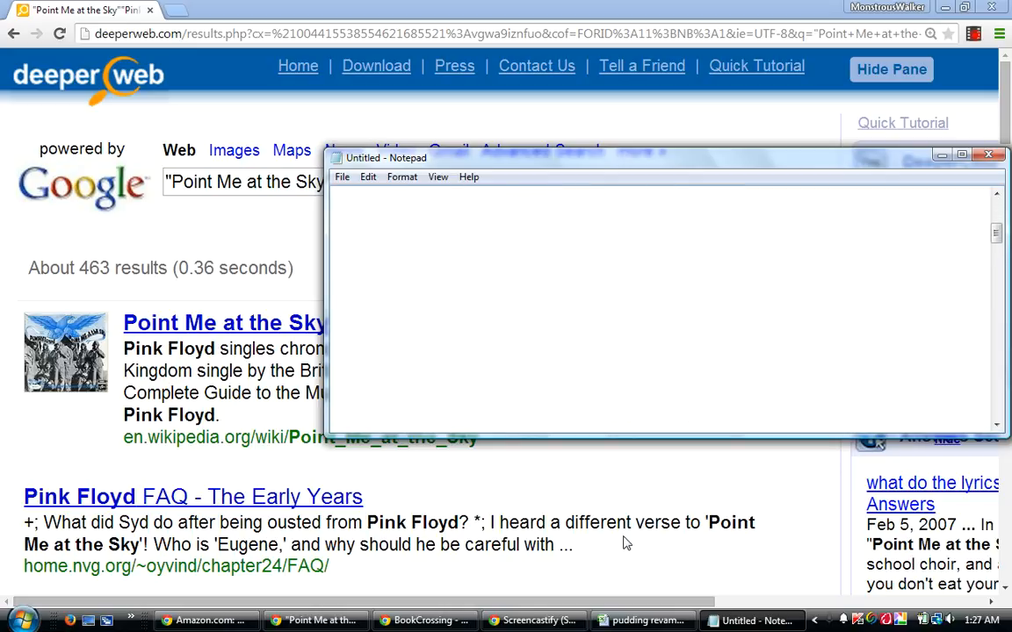
click(938, 157)
mouse_move(436, 625)
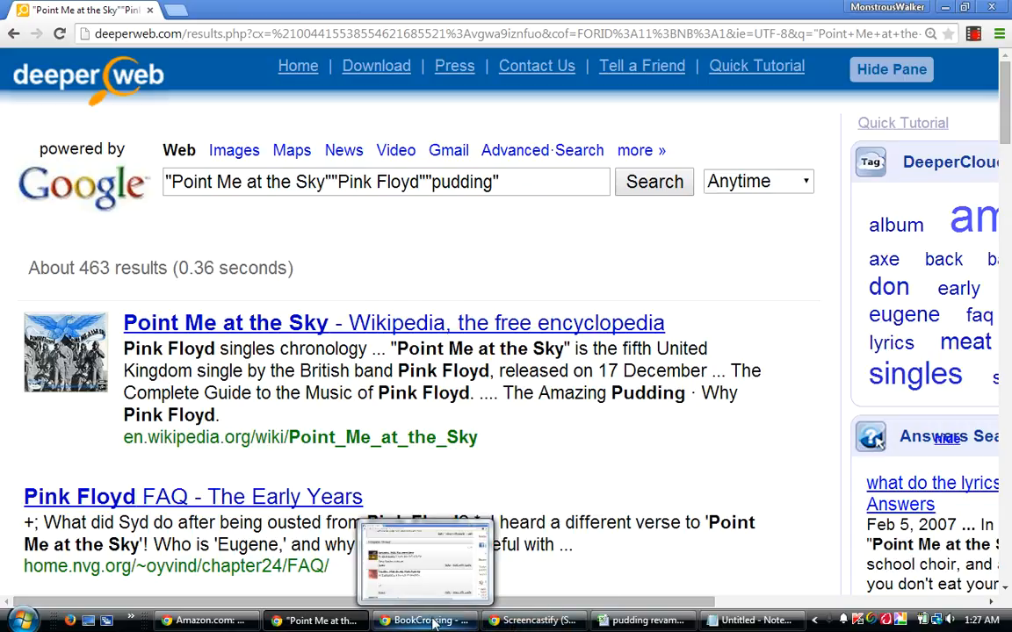
Switch to the pudding revamped workbook and select cell N236 in the relics row.
click(646, 621)
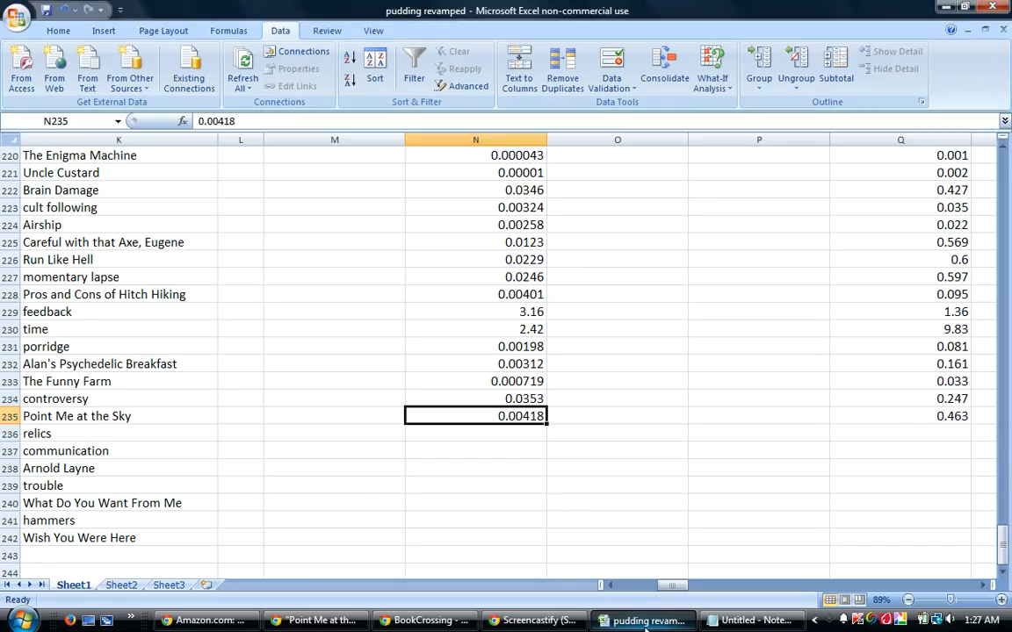
click(497, 448)
click(497, 430)
Switch to DeeperWeb and replace the current query with a search for "relics".
click(317, 621)
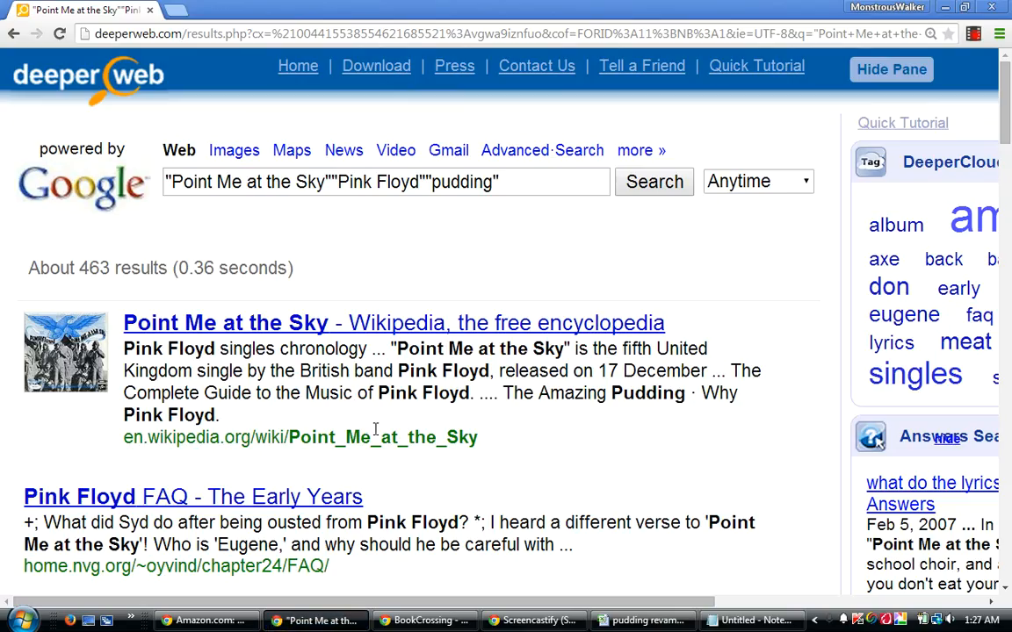
drag(519, 177, 131, 183)
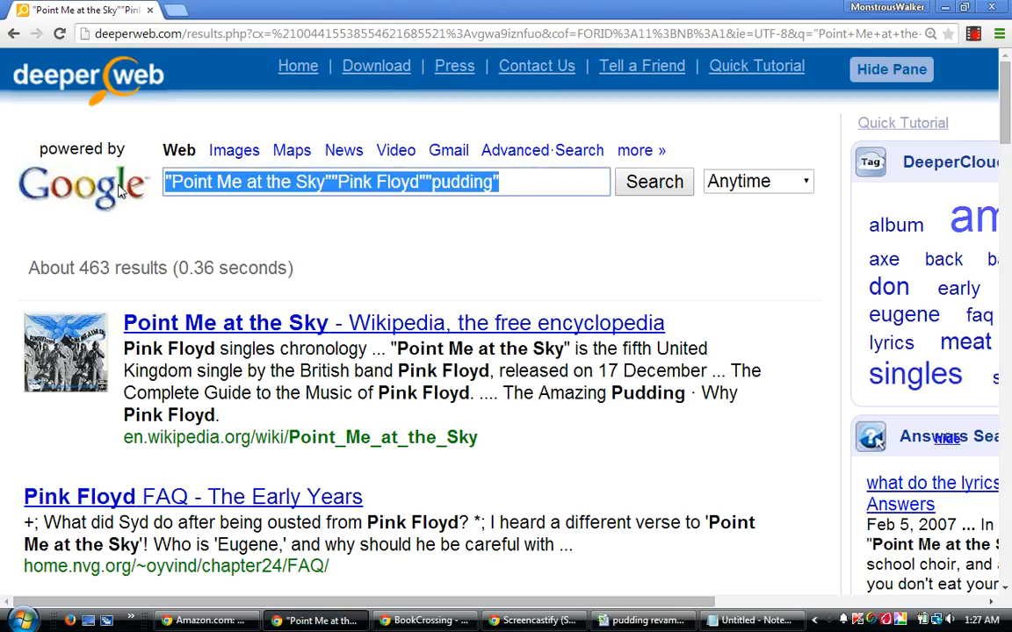
text("relics")
key(Return)
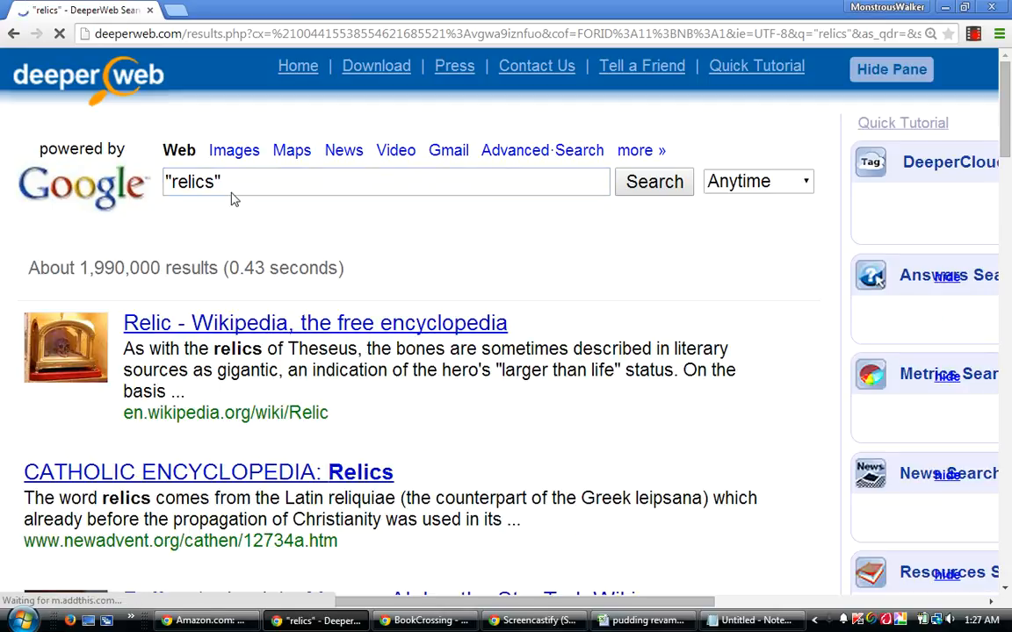
Extend the search to "relics""Pink Floyd" and look over the result count and the first results.
text("Pi)
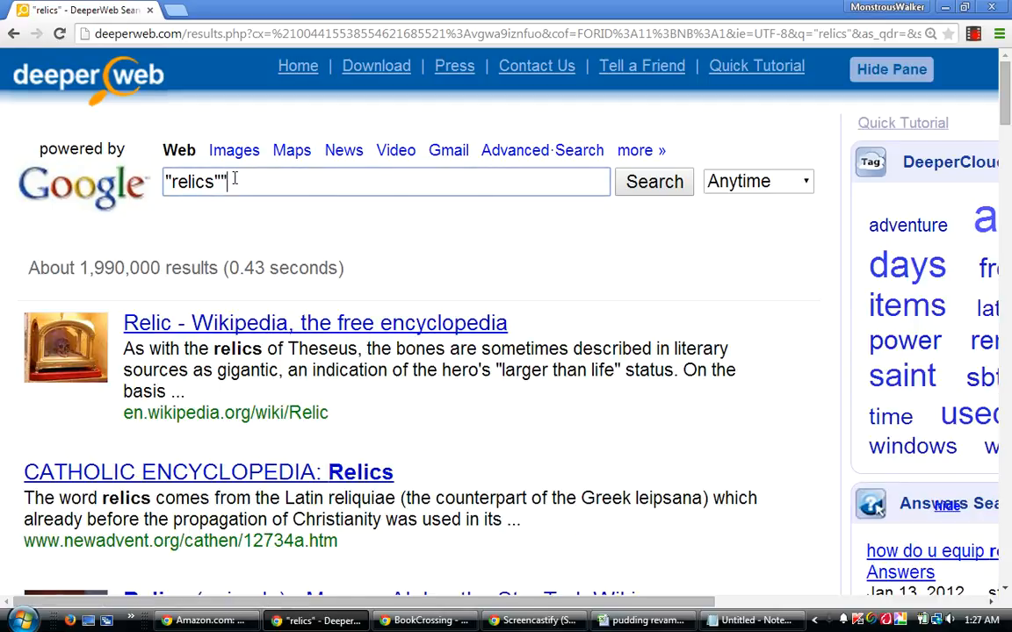
text(nk Floyd")
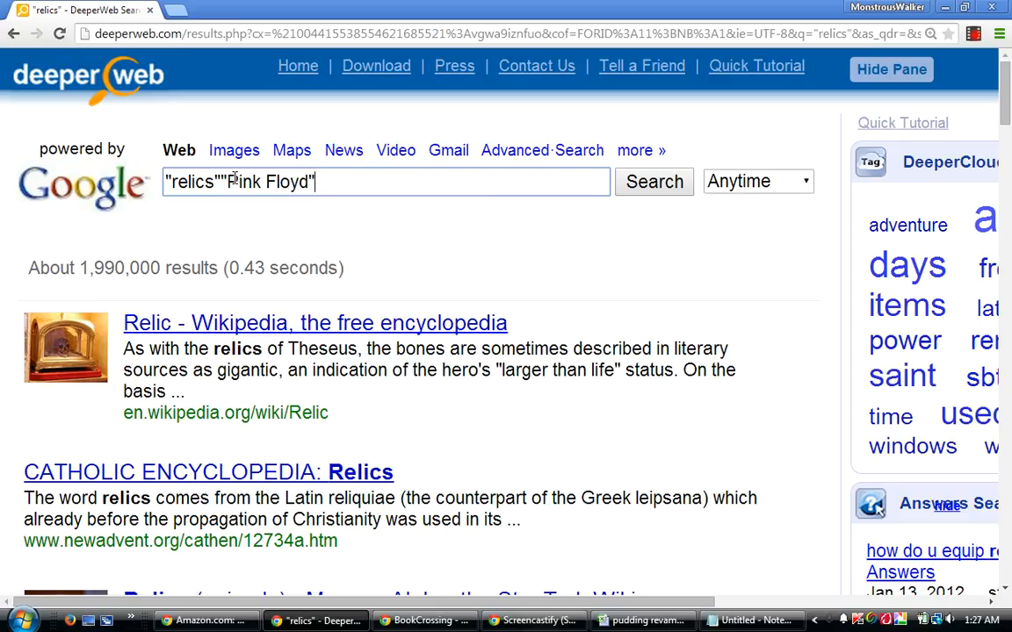
key(Return)
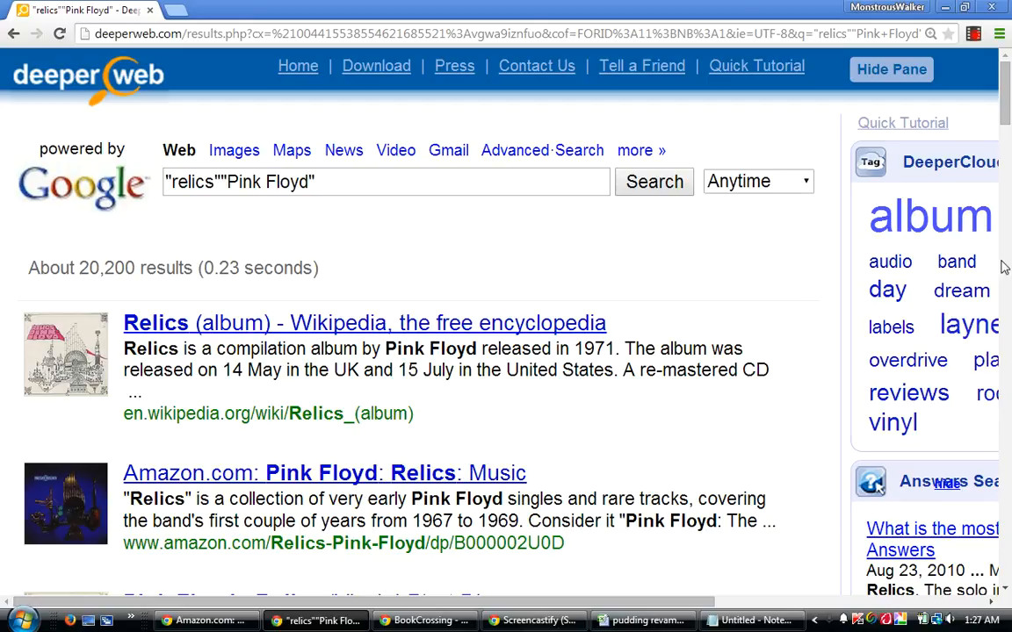
drag(1007, 105, 1003, 121)
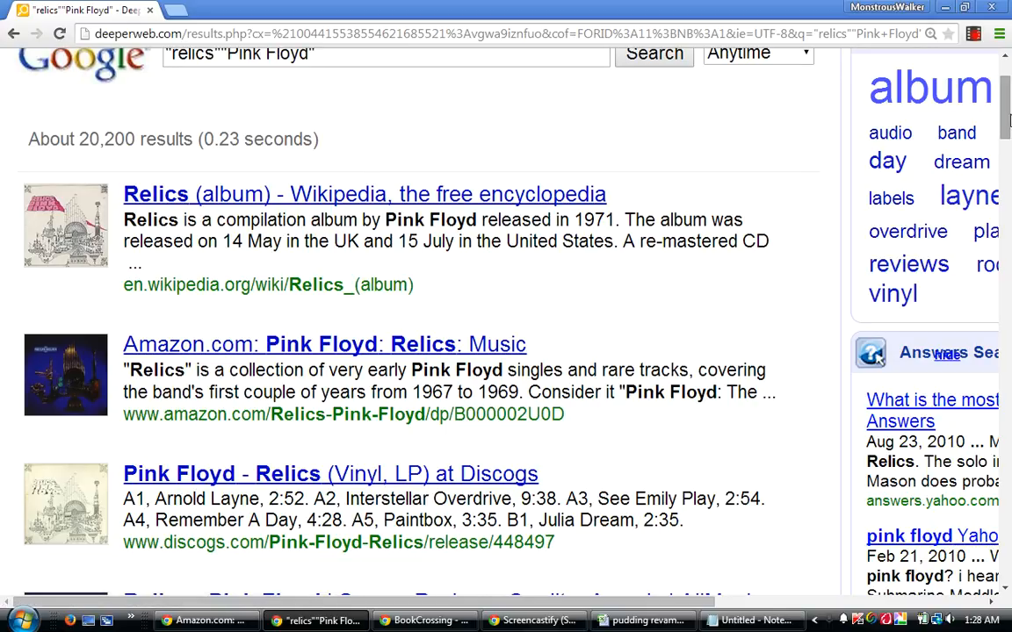
scroll(1008, 119, up, 3)
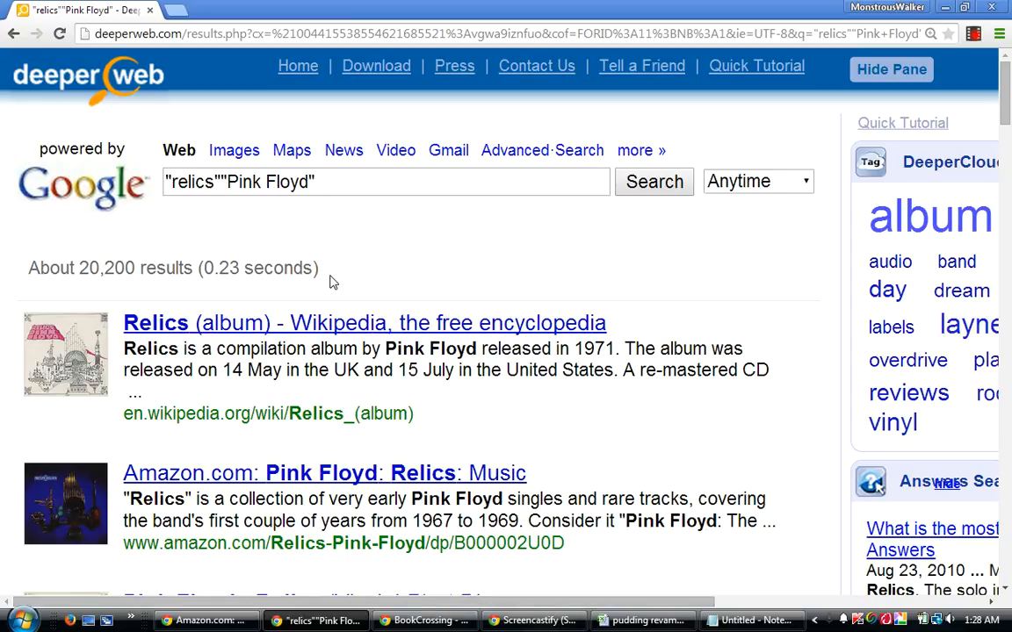
Append the copied term to the query and search for "relics""Pink Floyd""pudding".
click(332, 179)
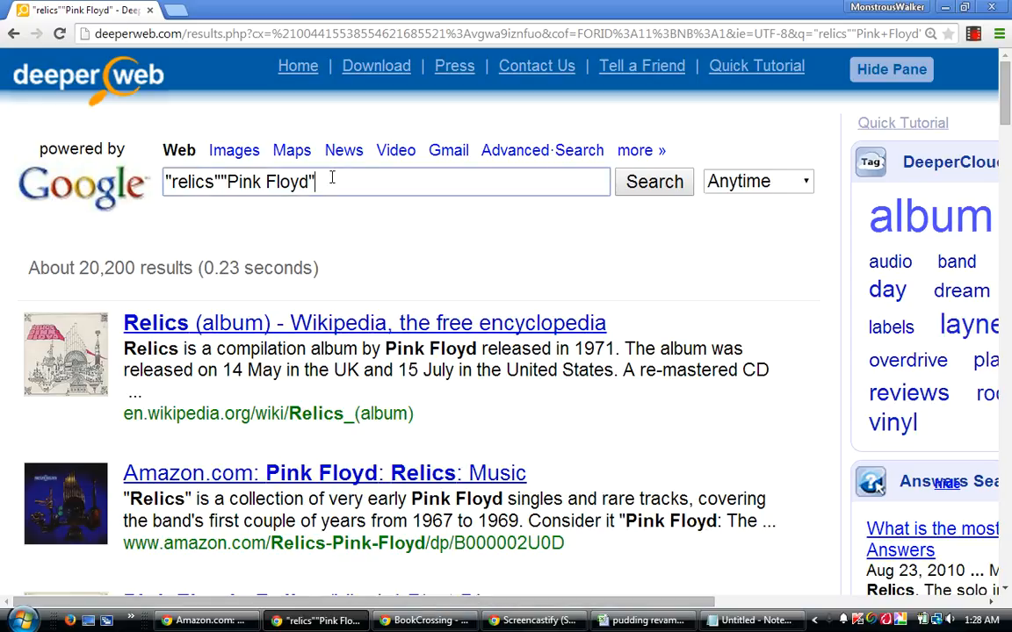
right_click(332, 178)
click(361, 274)
key(Return)
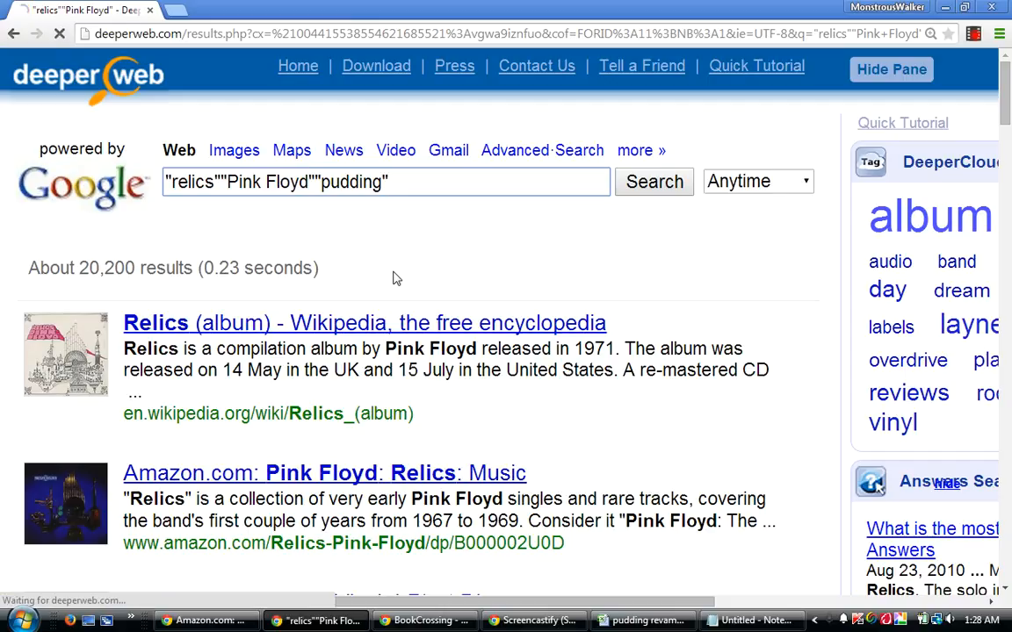
Switch to the workbook, enter .0202 in cell N236 and move on to cell Q236.
mouse_move(646, 620)
click(614, 623)
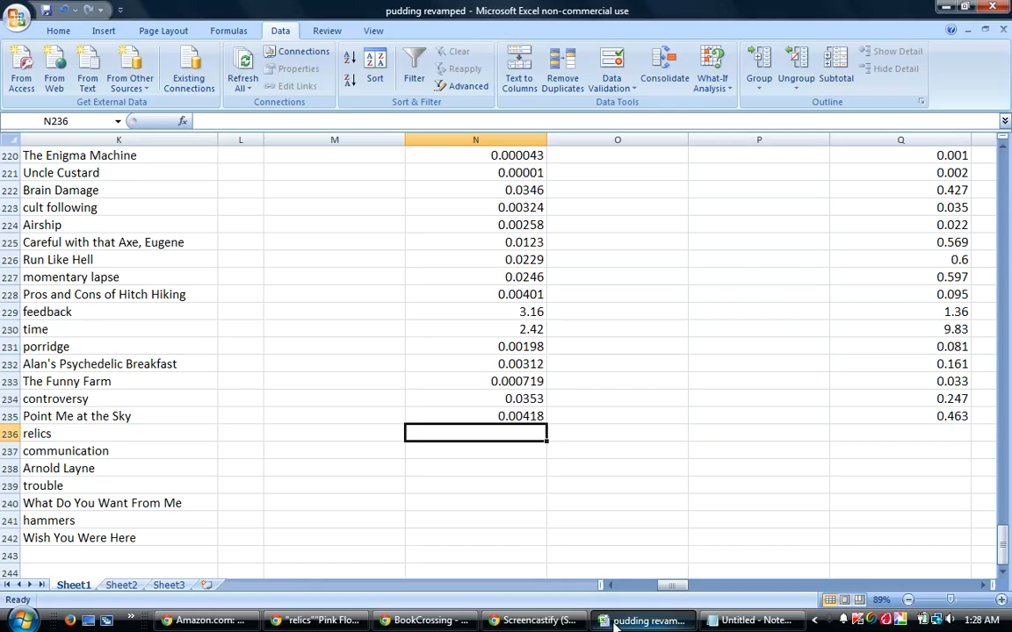
text(.0)
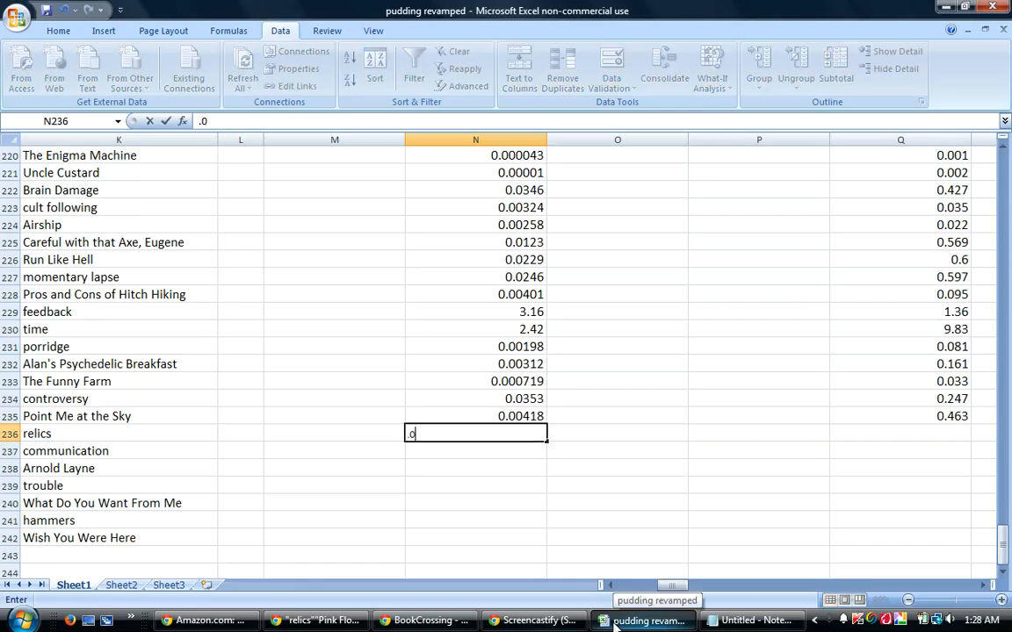
key(Tab)
key(Tab)
key(Tab)
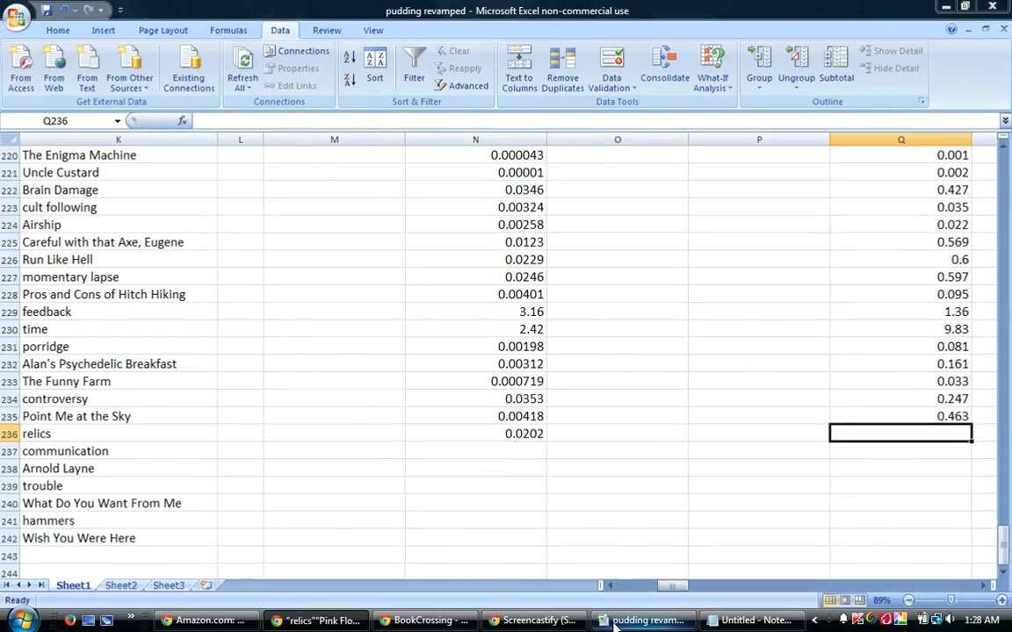
Check the DeeperWeb result count for the three-term query and enter .539 in cell Q236 of the workbook.
click(615, 623)
click(615, 624)
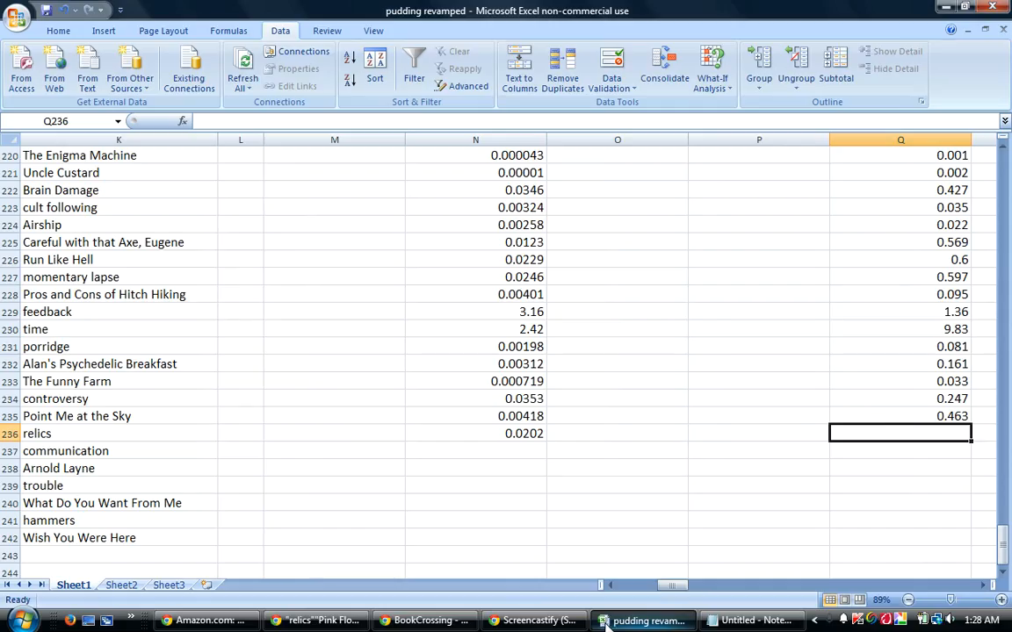
text(.539)
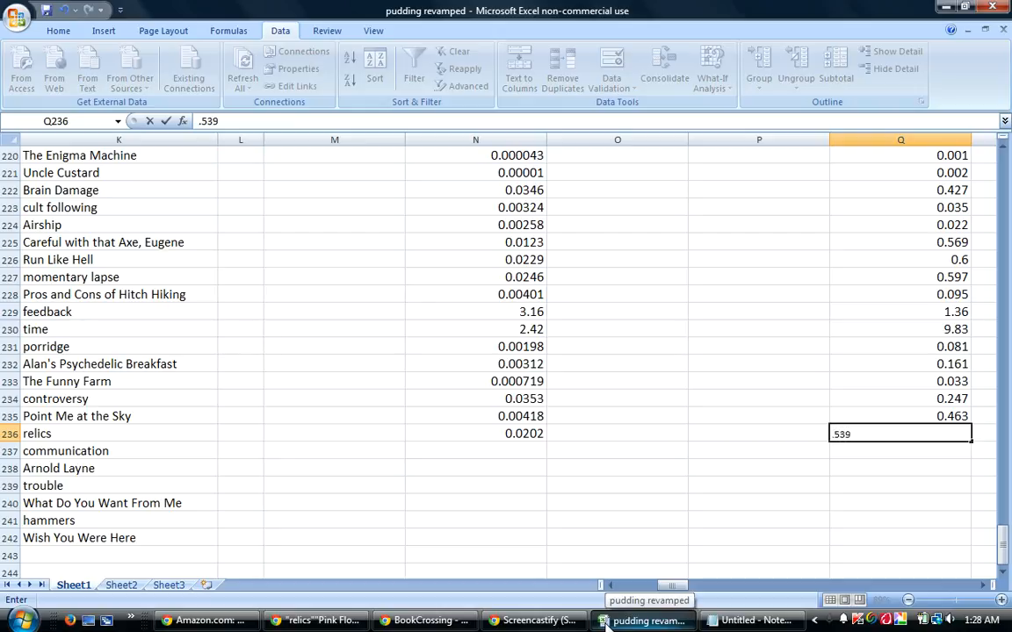
key(Return)
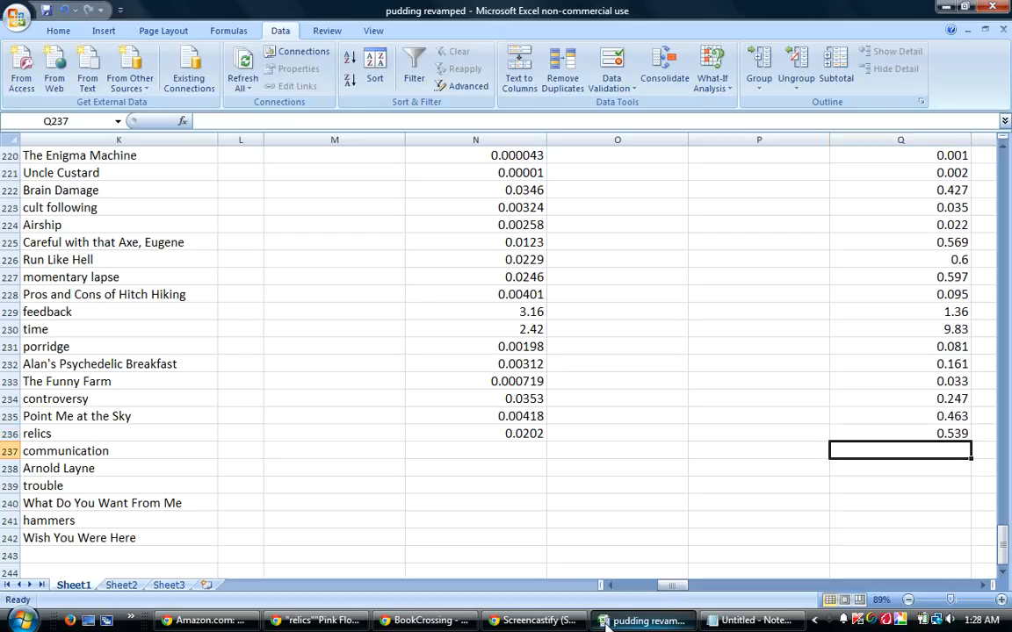
Capitalize the guess in cell K236 so it reads "Relics".
click(492, 452)
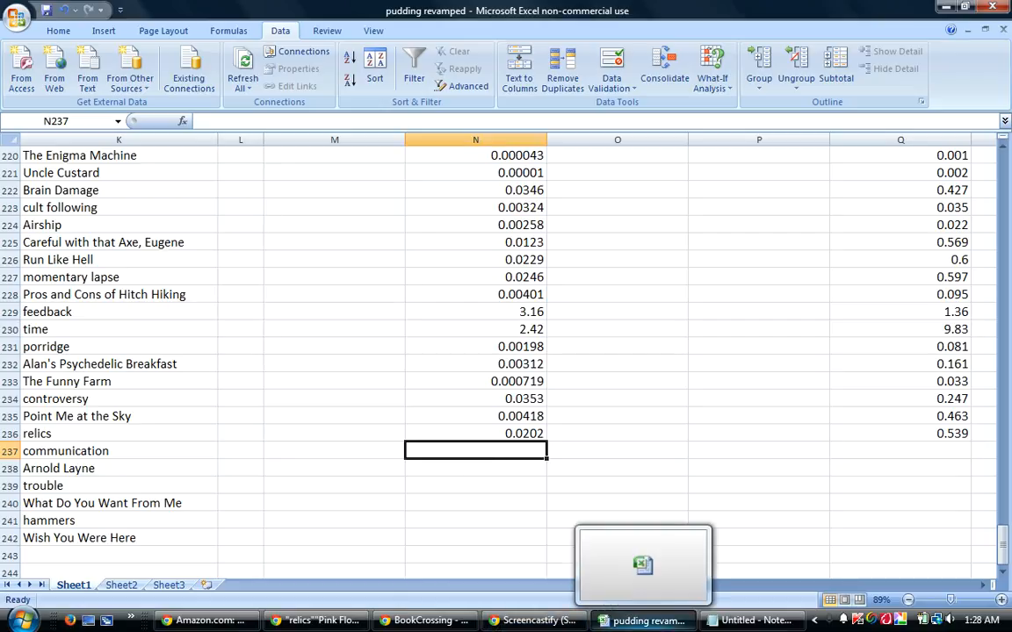
double_click(49, 433)
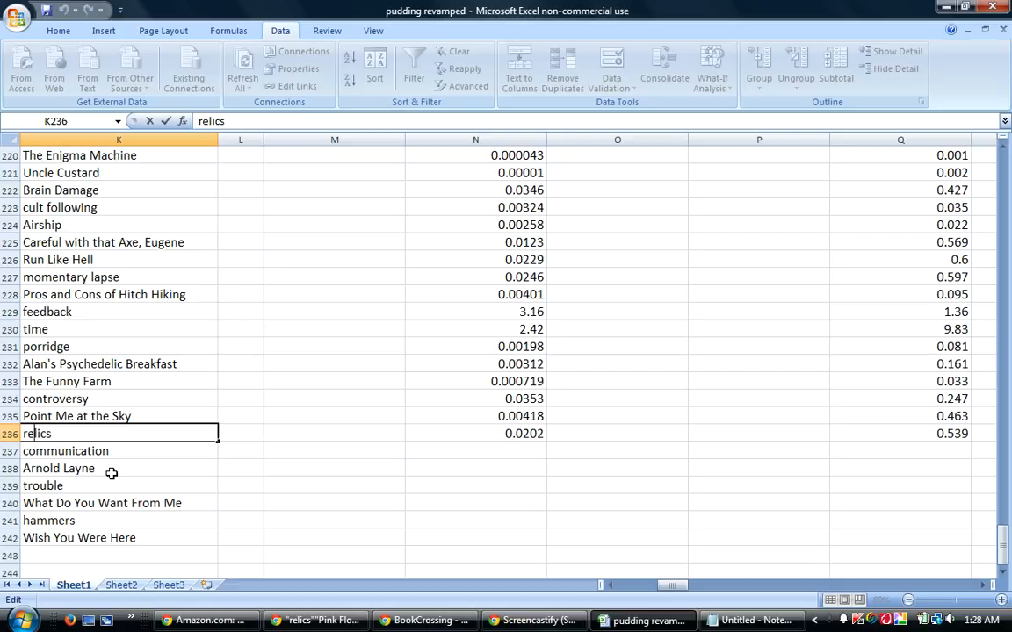
key(BackSpace)
text(R)
key(Return)
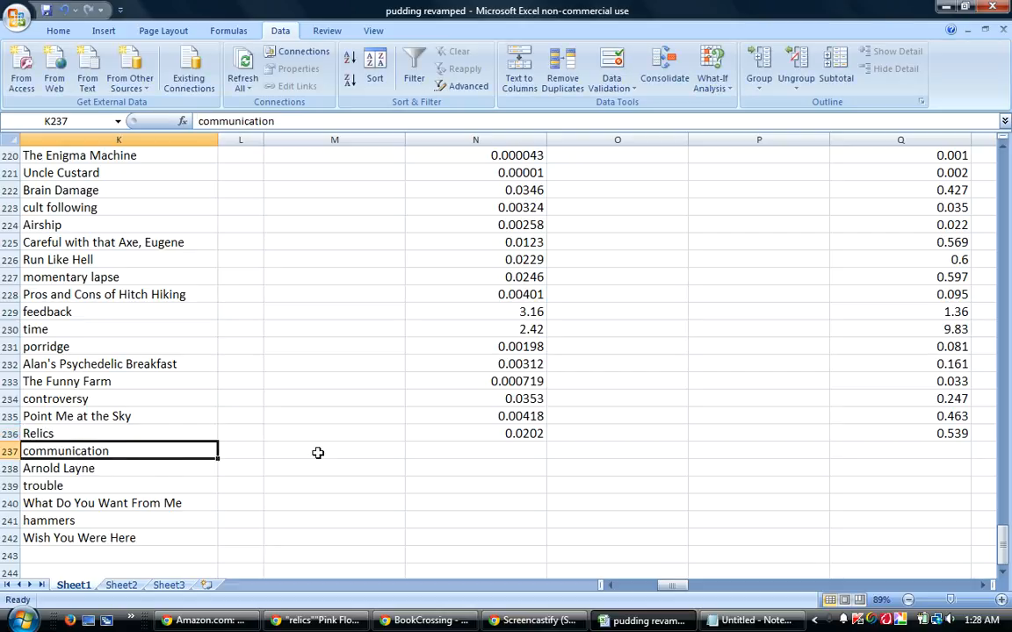
Select cell N237 in the communication row and switch back to DeeperWeb.
key(Right)
key(Right)
key(Right)
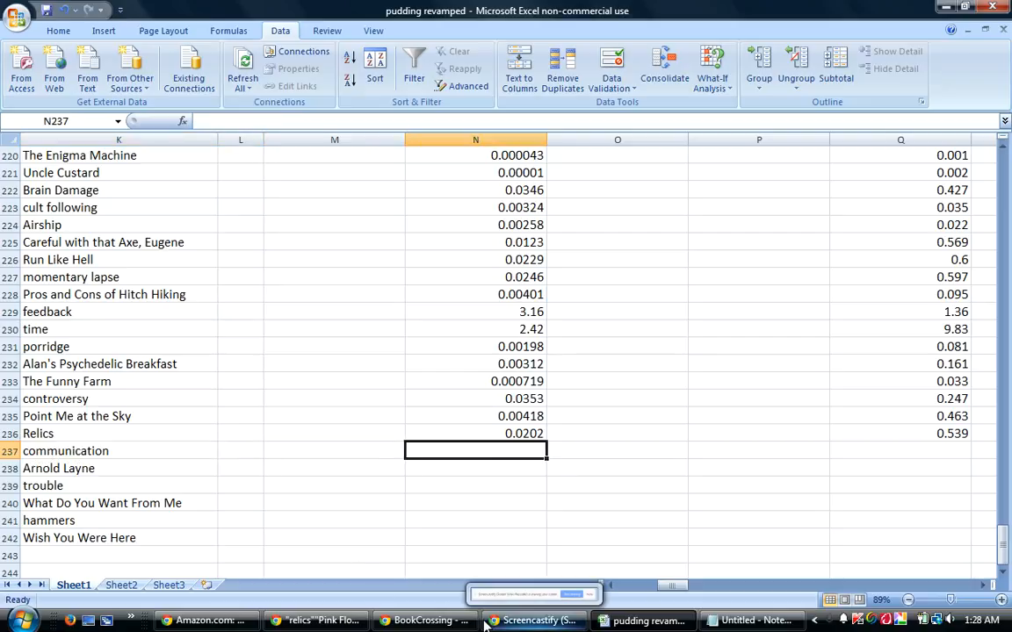
mouse_move(670, 625)
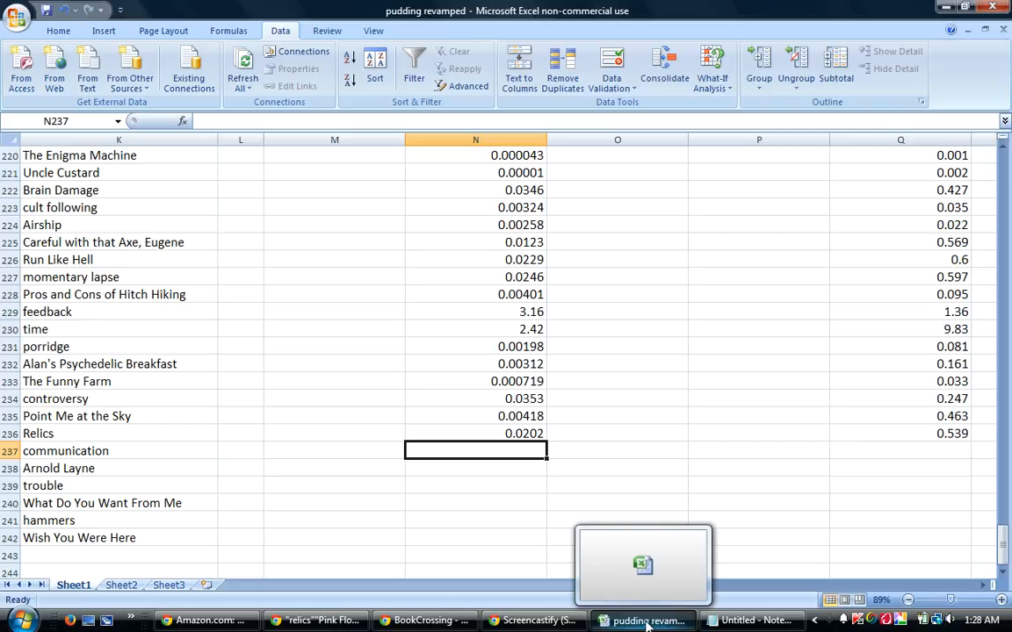
click(647, 621)
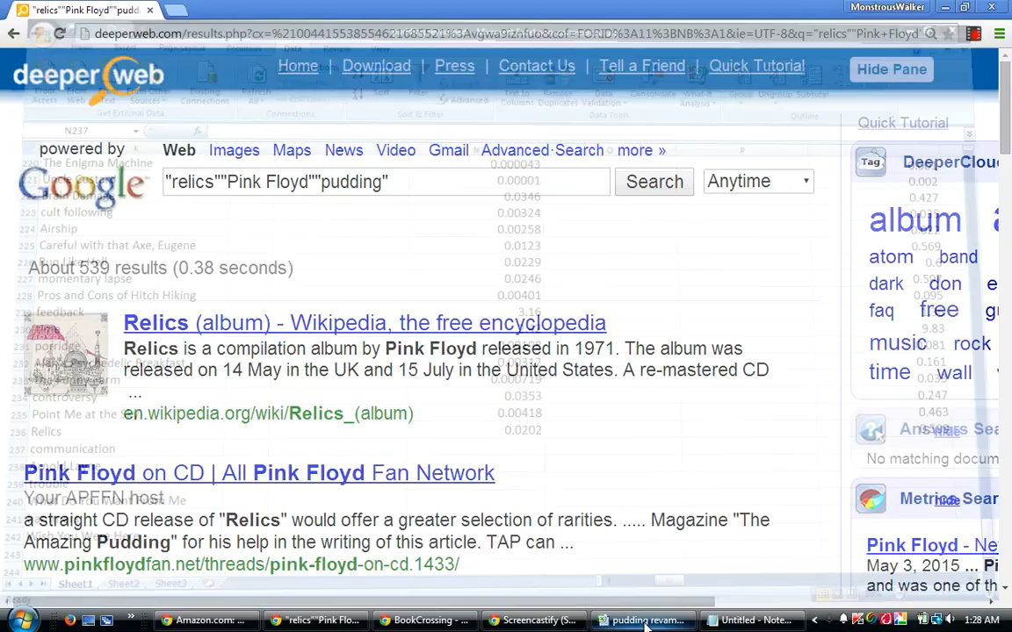
click(646, 622)
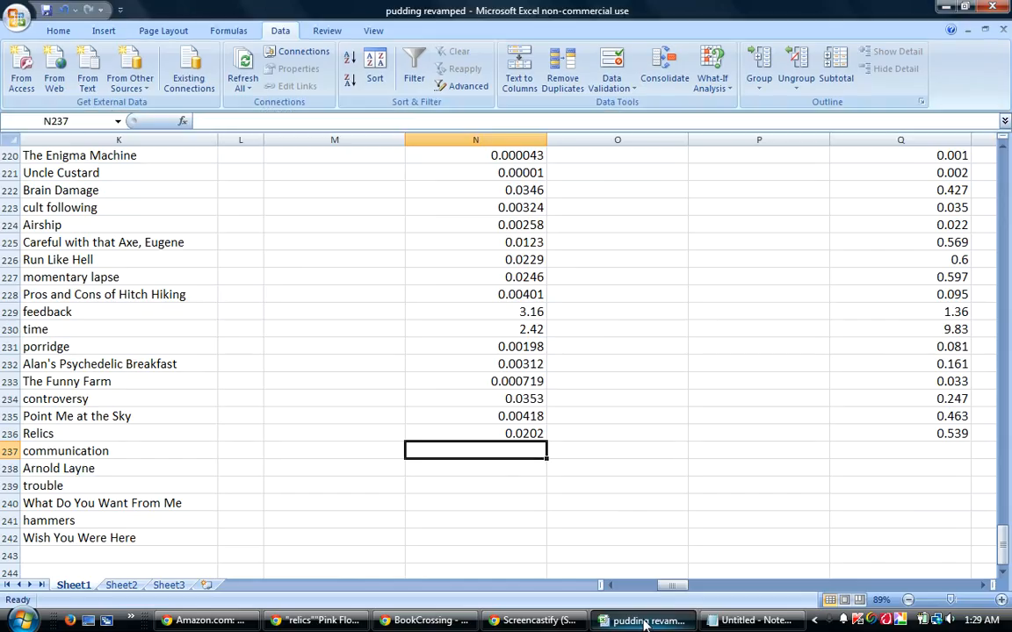
click(646, 622)
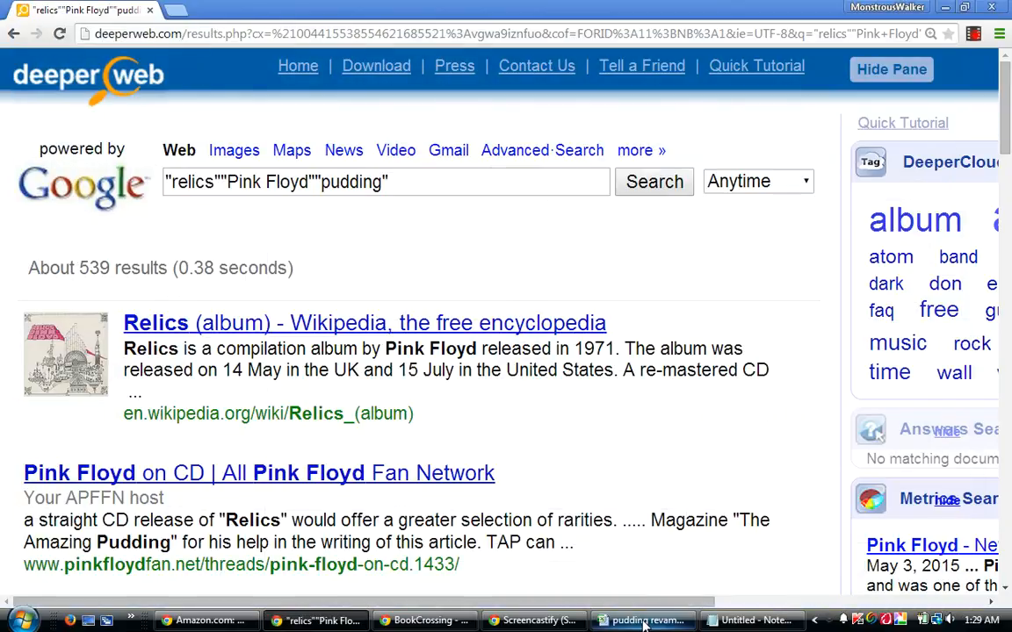
Replace the DeeperWeb query with a search for "communication".
drag(388, 182, 103, 194)
text("communi)
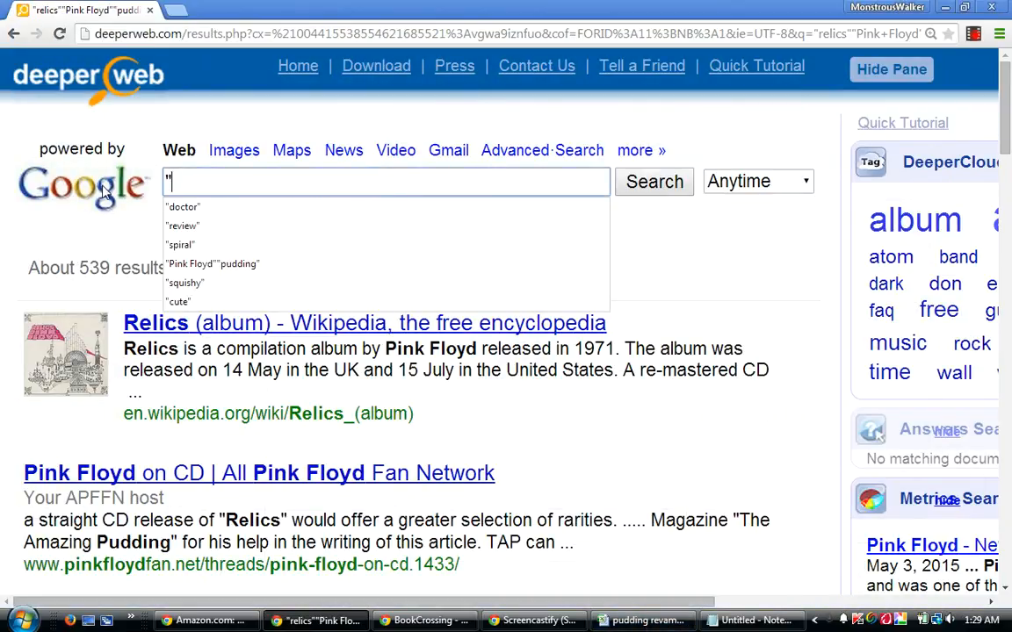
text(ca)
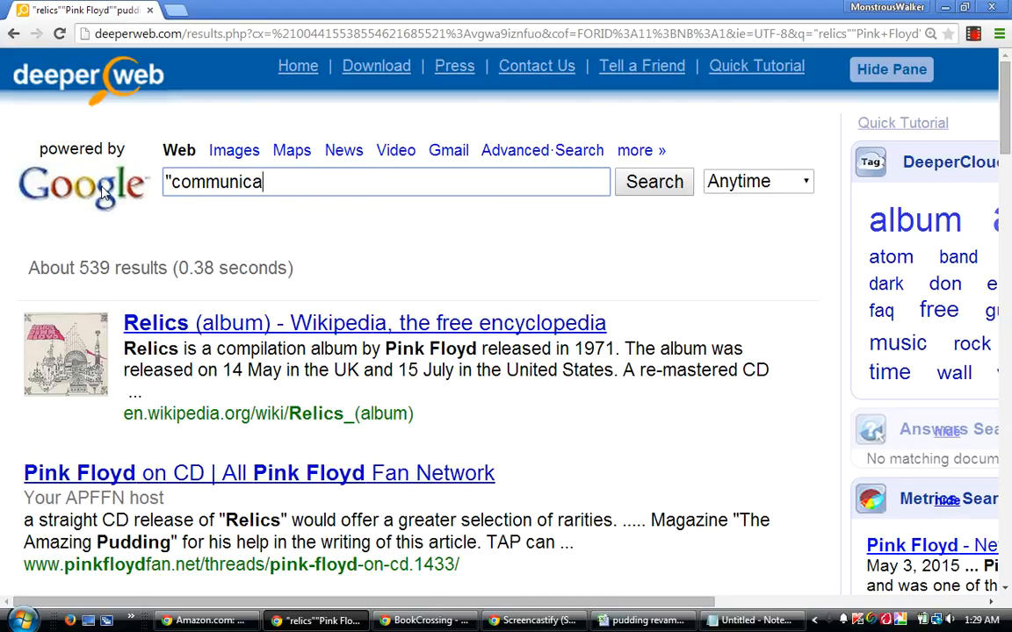
text(tion")
key(Return)
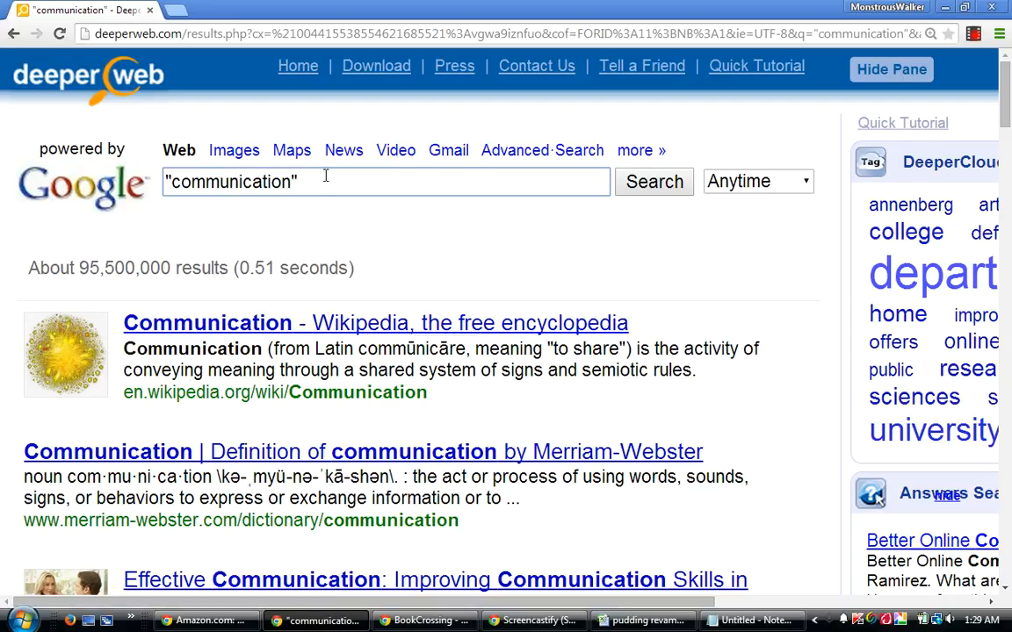
Extend the search to "communication""Pink Floyd" and look through the results page.
text(Pink Floyd")
key(Return)
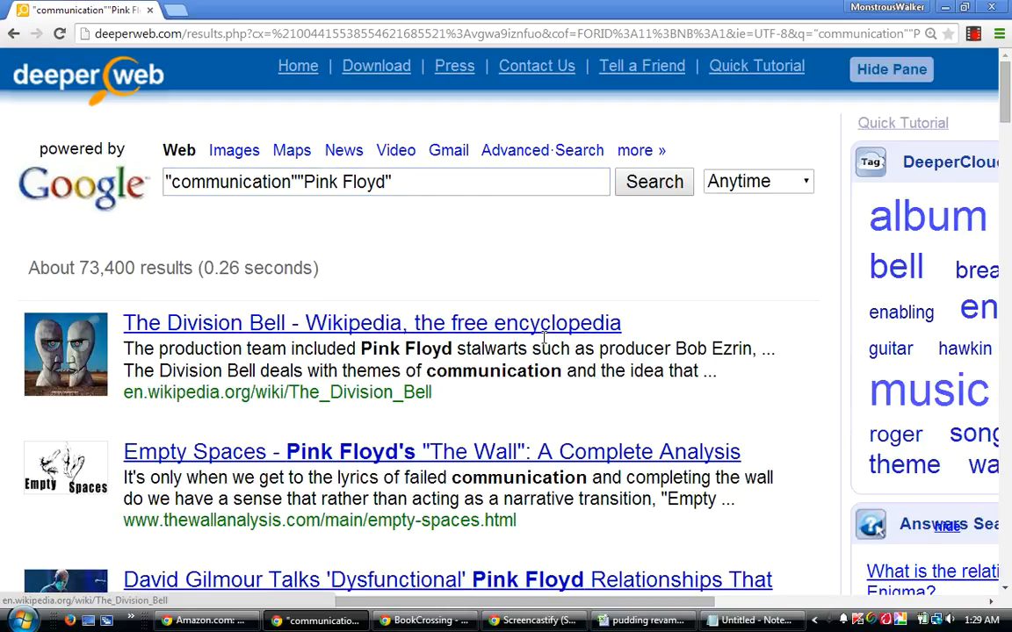
mouse_move(909, 279)
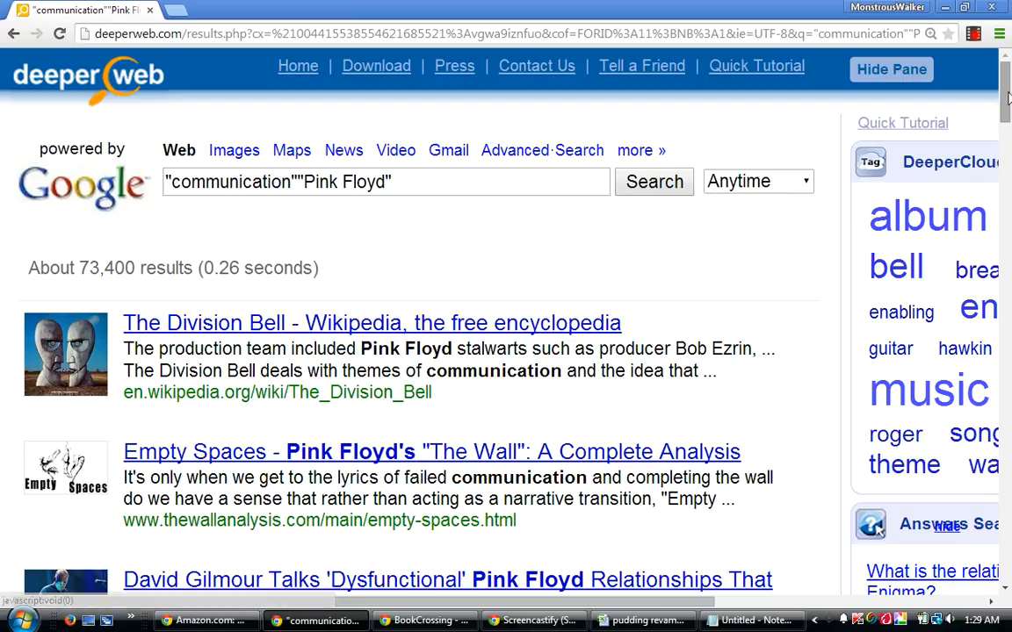
drag(1008, 98, 1009, 176)
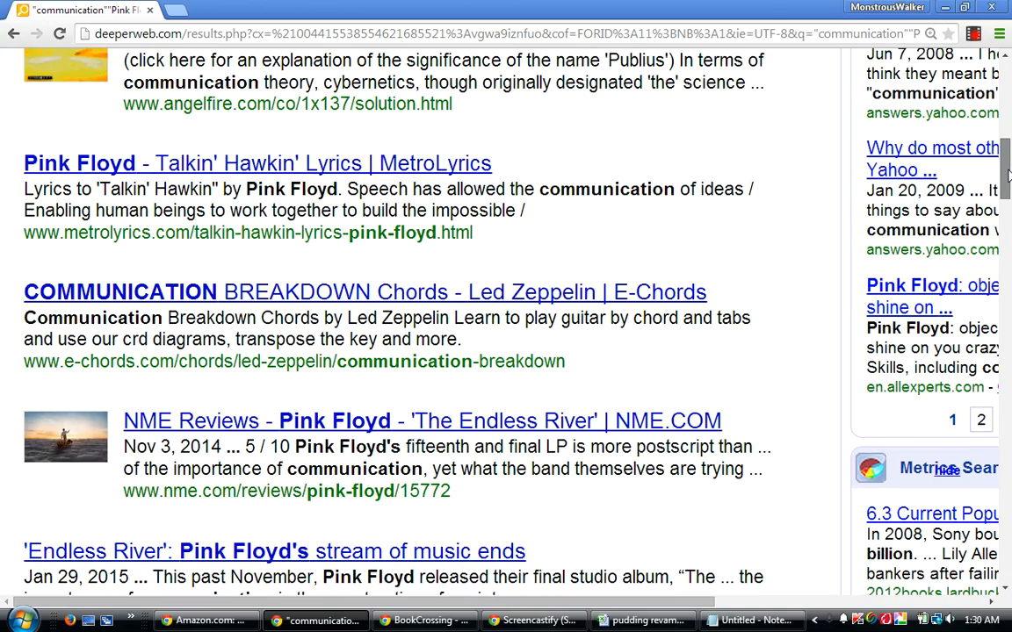
drag(1009, 175, 993, 75)
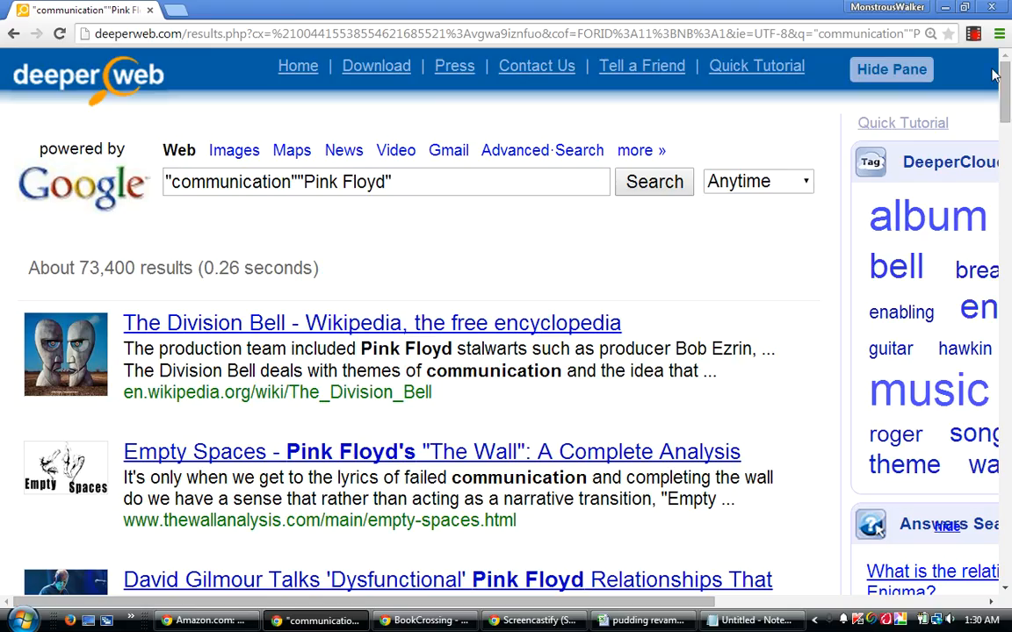
Extend the DeeperWeb search to "communication""Pink Floyd""pudding".
right_click(427, 183)
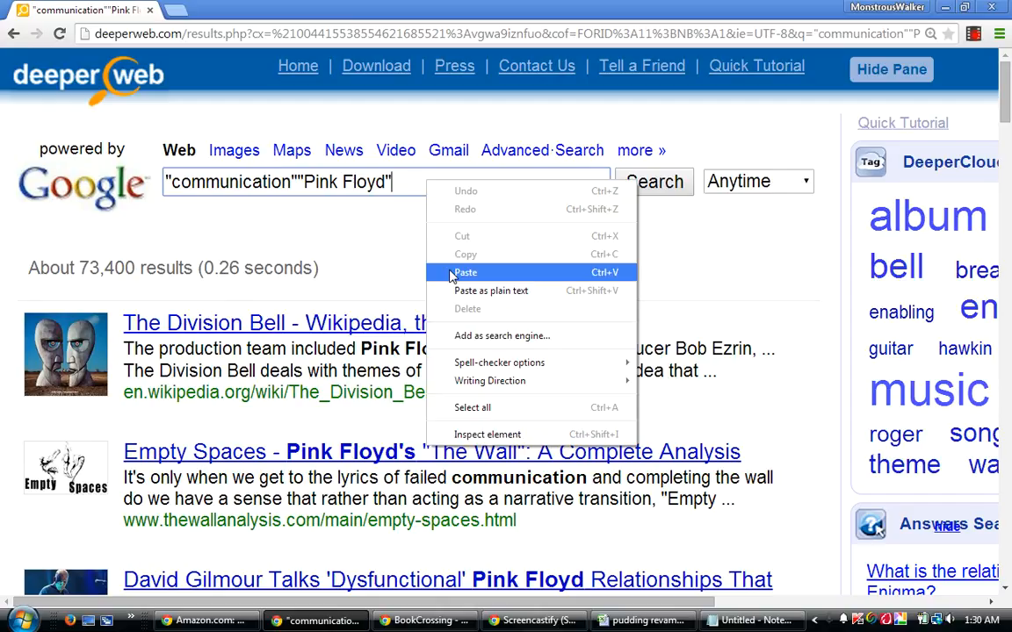
click(455, 273)
key(Return)
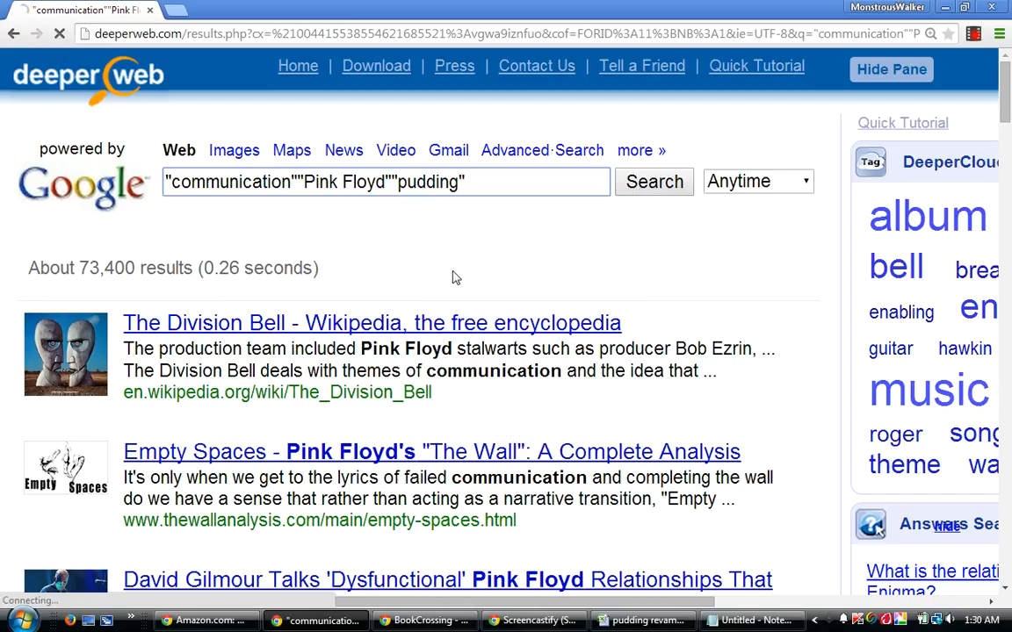
Switch to the pudding revamped workbook, enter .0734 in cell N237 of the communication row, and move to Q237.
click(641, 621)
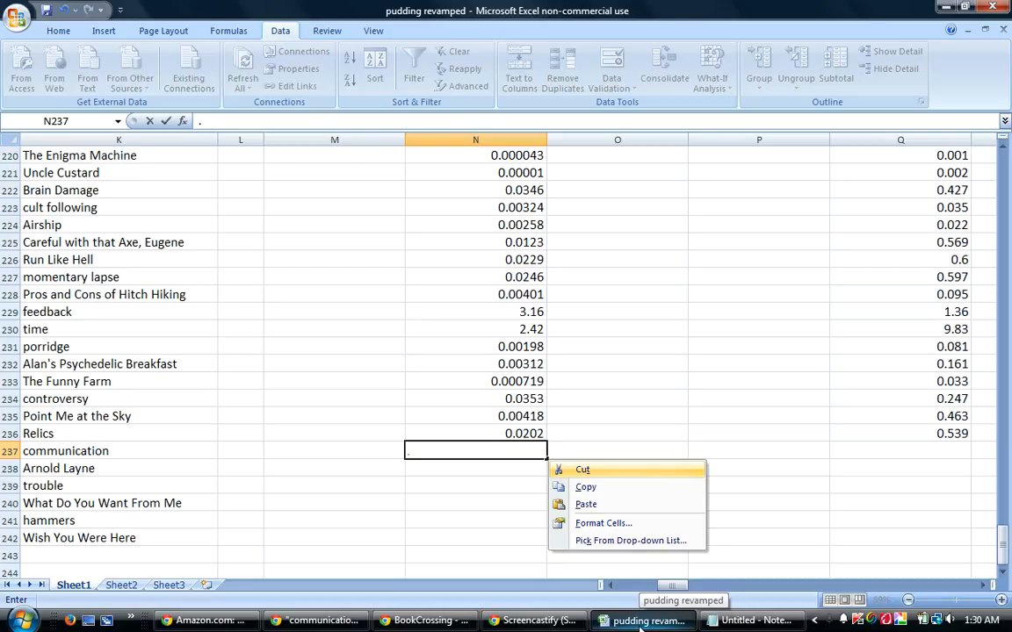
key(Escape)
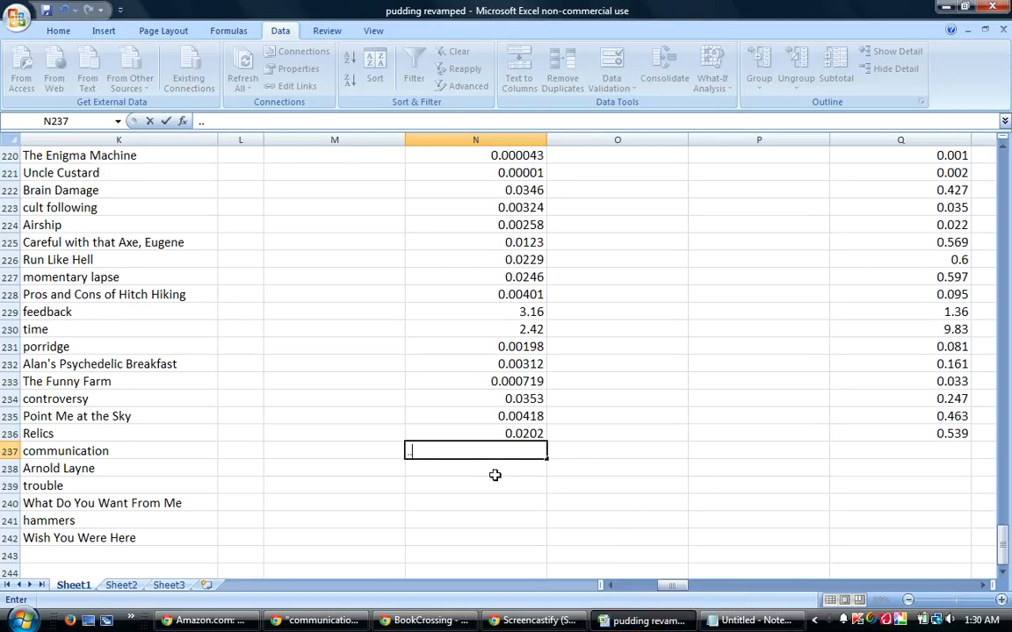
drag(435, 481, 472, 498)
click(489, 447)
text(.0734)
key(Tab)
key(Tab)
key(Tab)
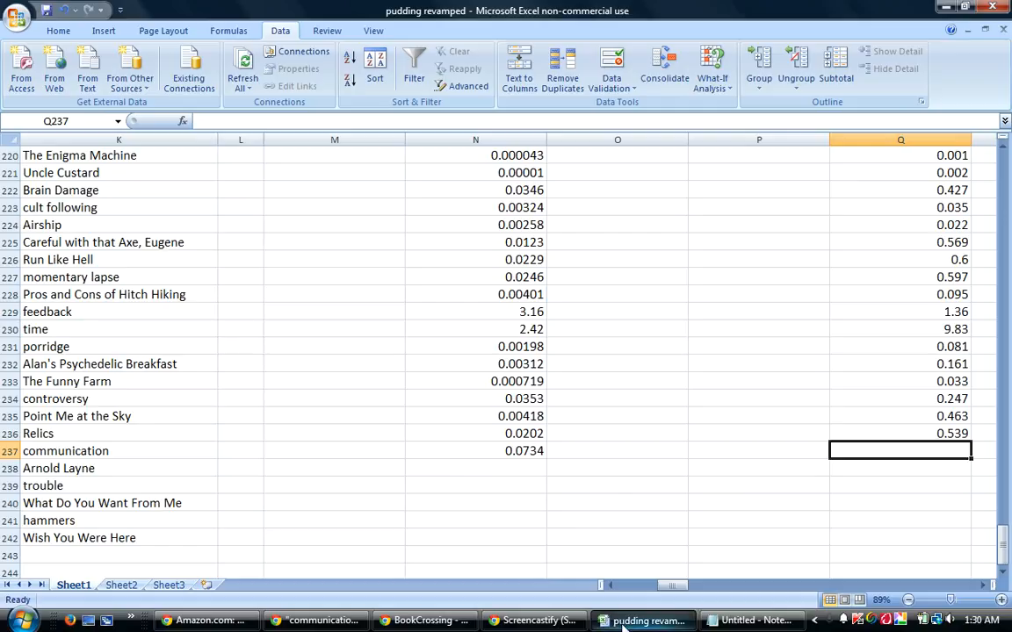
Check the result count of the communication pudding search in DeeperWeb and enter 1.03 in cell Q237 of the workbook.
click(650, 621)
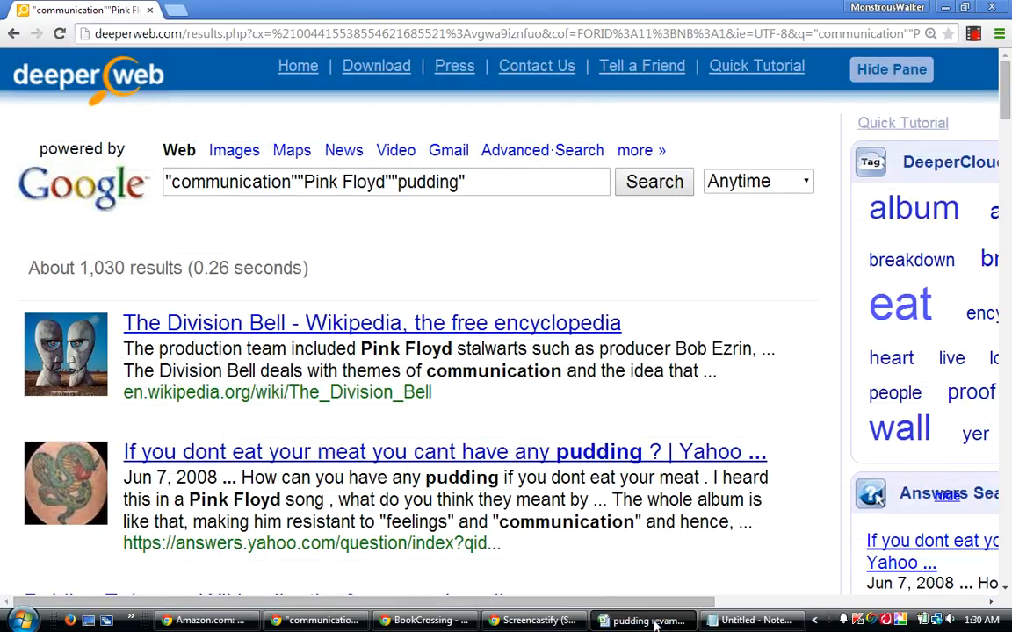
click(650, 621)
text(1.03)
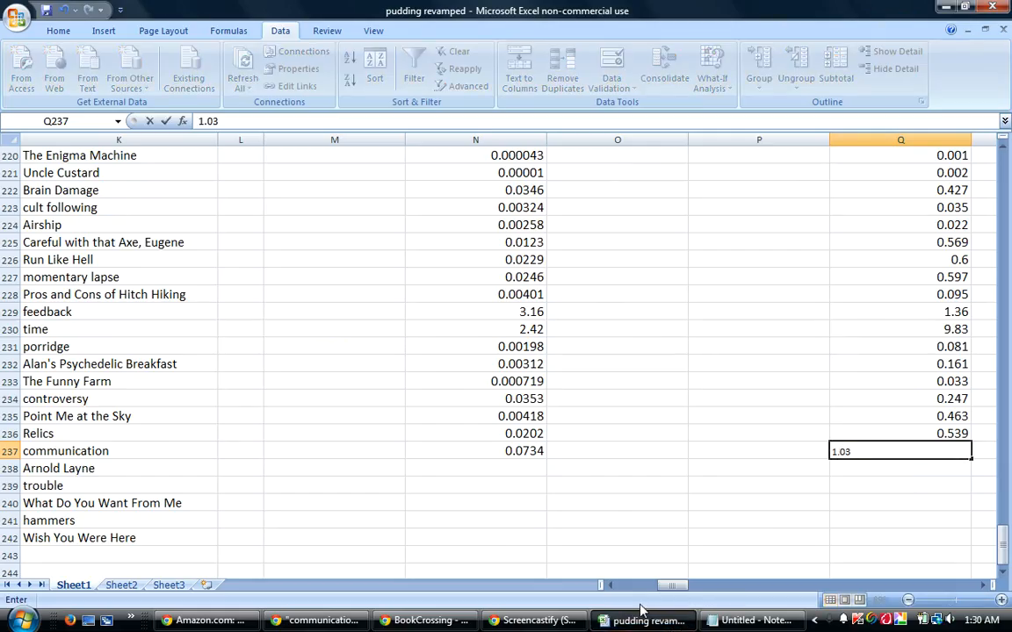
key(Return)
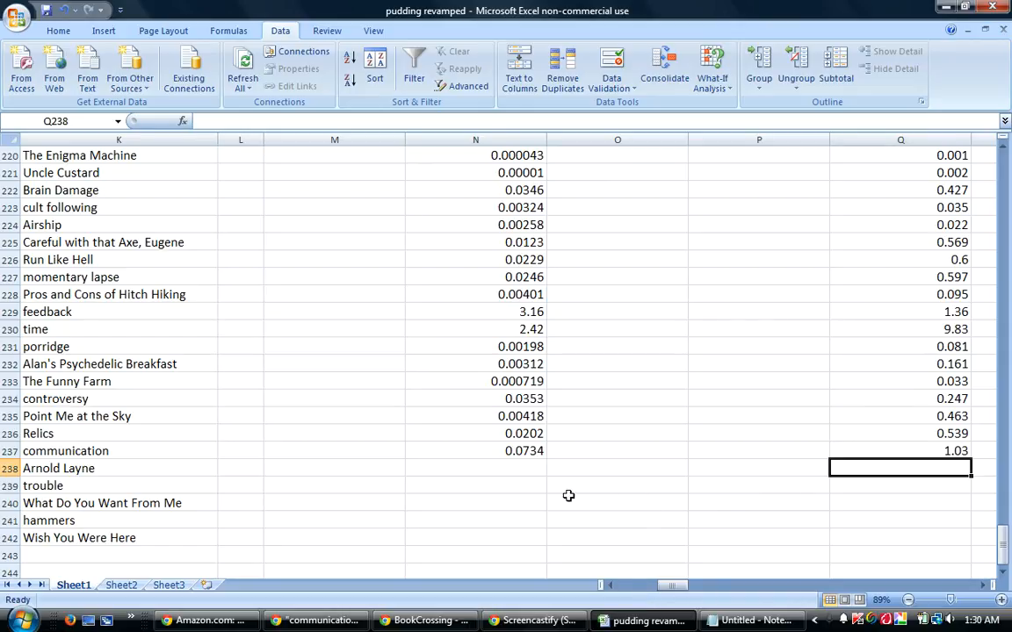
Select cell N238 in the Arnold Layne row and switch back to DeeperWeb.
mouse_move(673, 585)
mouse_down()
mouse_move(651, 594)
mouse_move(667, 586)
mouse_up()
click(670, 478)
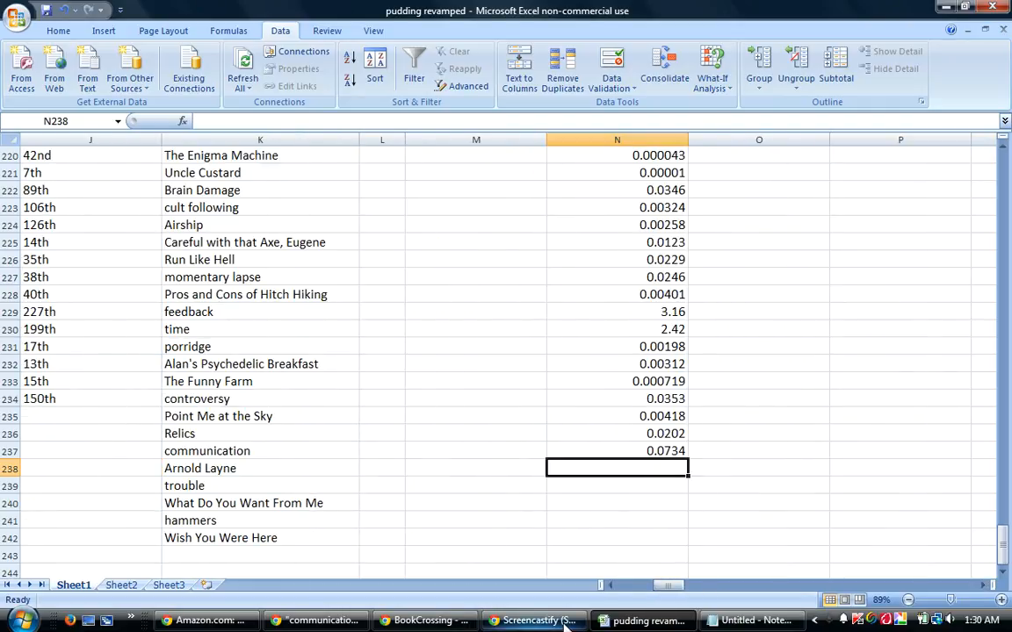
mouse_move(614, 625)
click(316, 621)
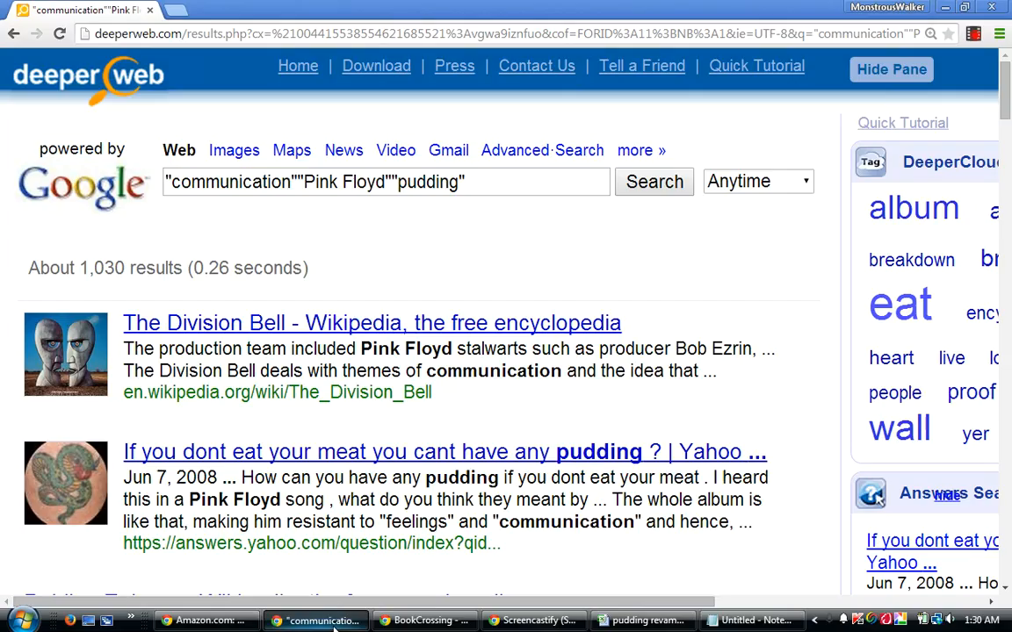
Replace the DeeperWeb query with a search for "Arnold Layne""Pink Floyd" and look through the results page.
drag(475, 180, 129, 231)
text("A)
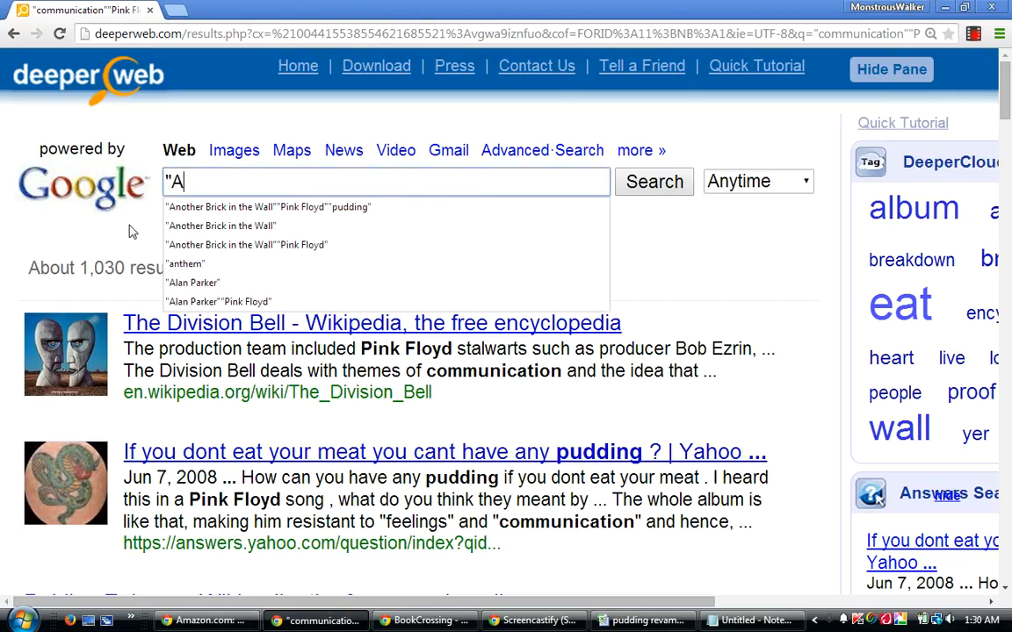
text(rnold Layn)
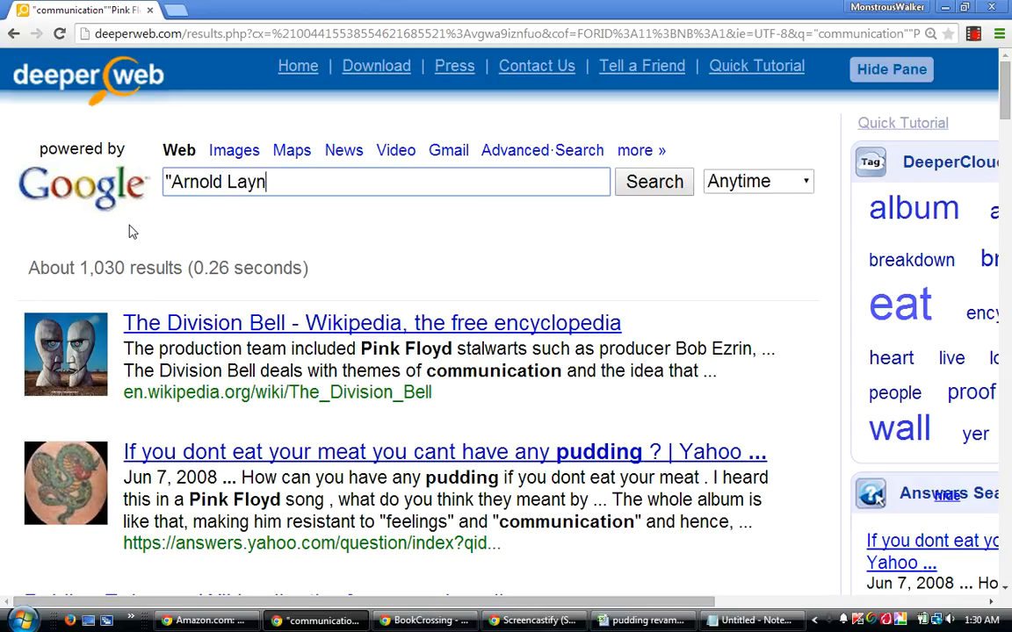
text(e""Pin)
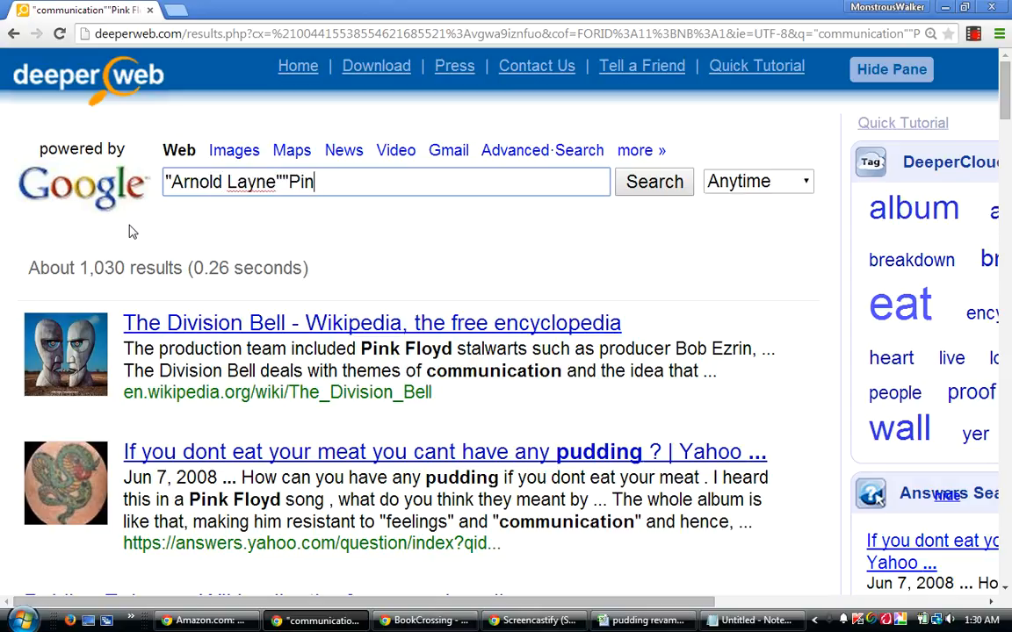
text(k Floyd")
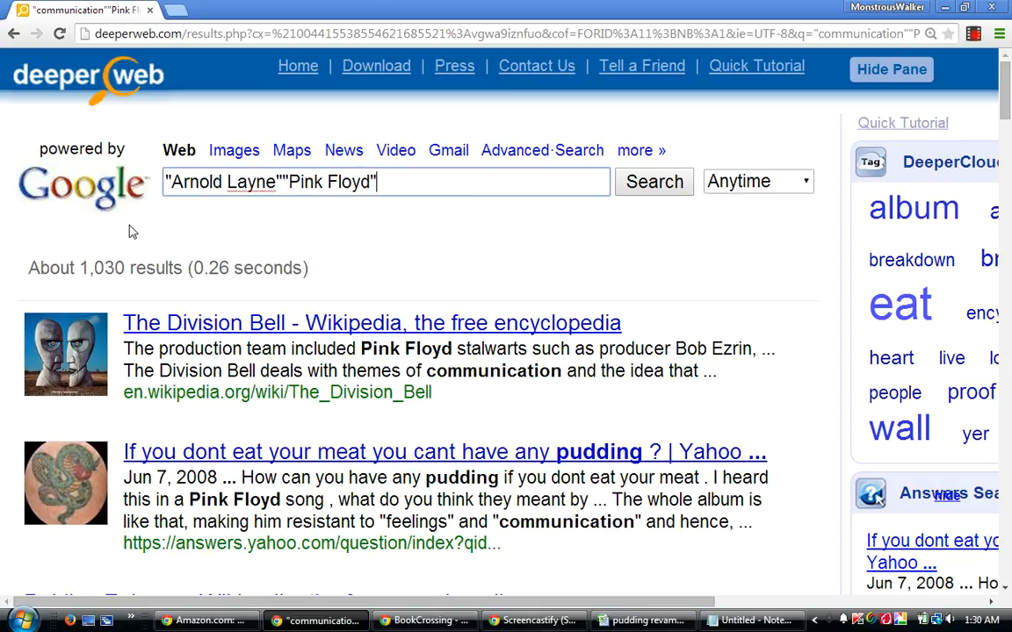
key(Return)
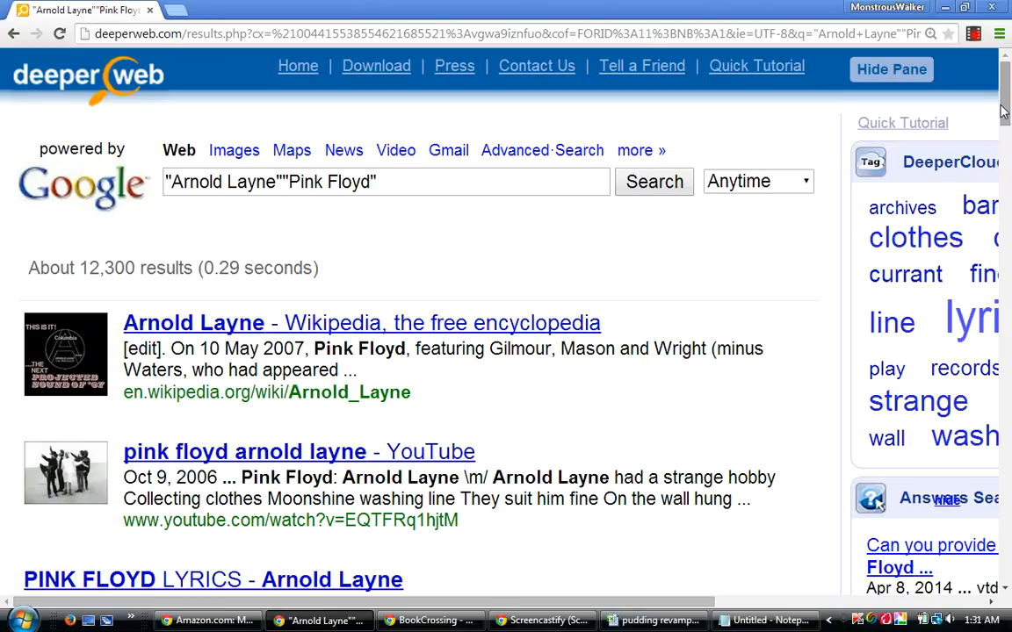
scroll(1002, 119, down, 1)
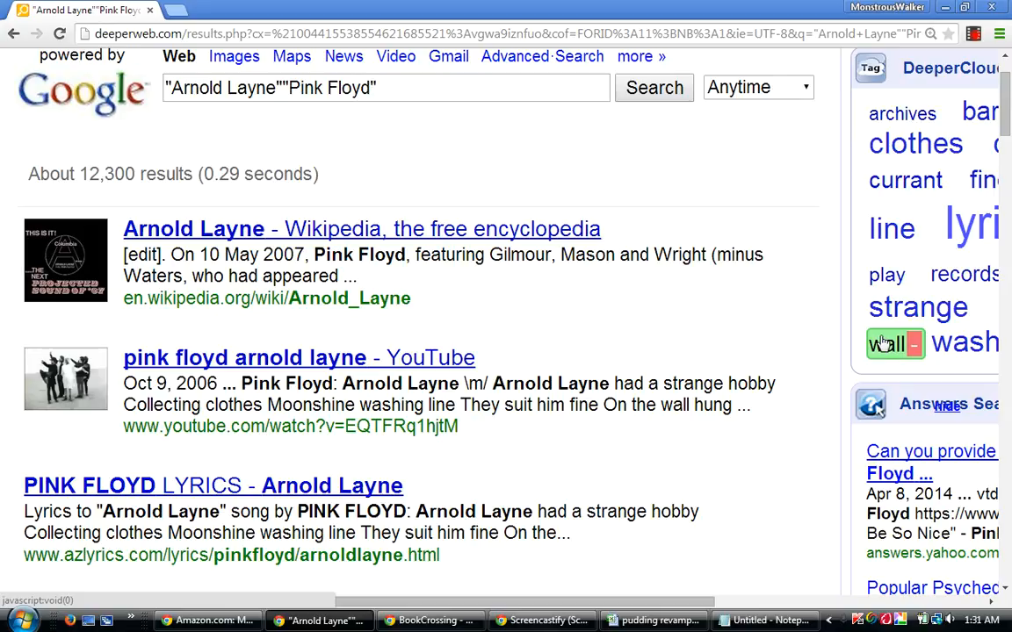
drag(1005, 117, 995, 137)
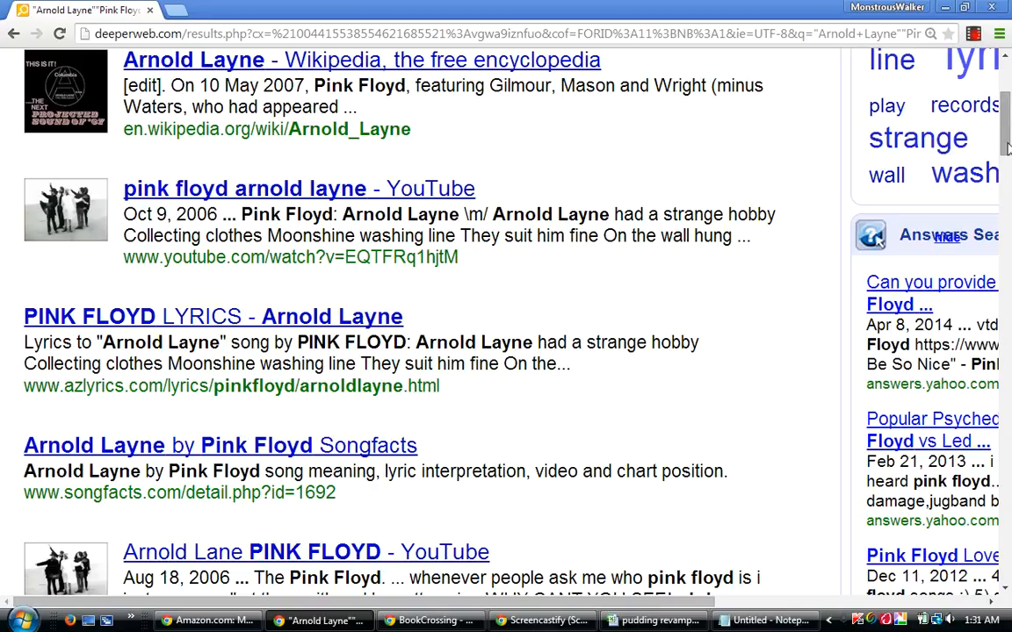
scroll(1007, 204, up, 3)
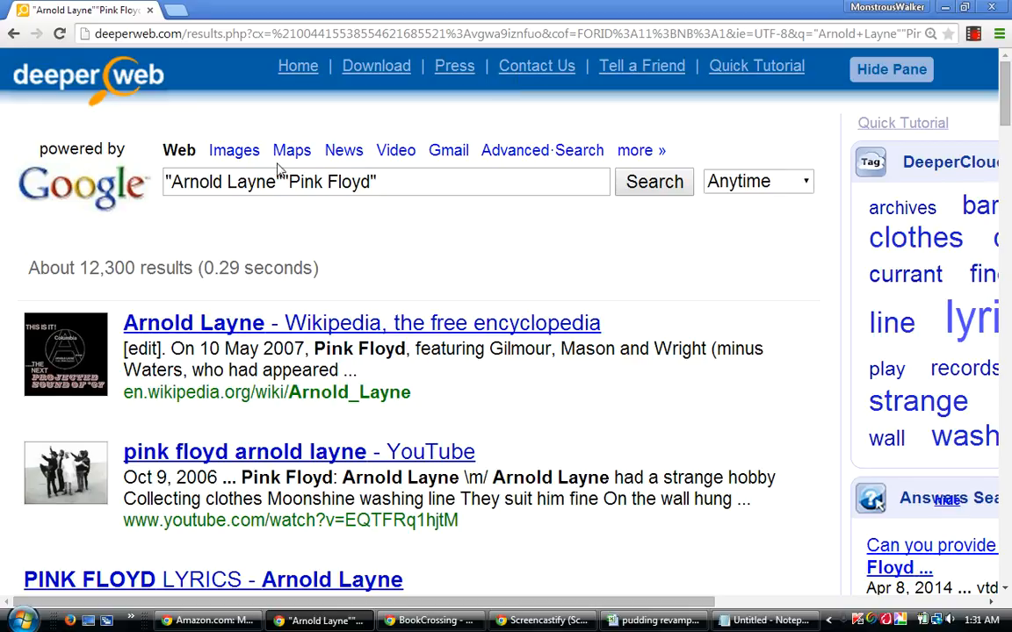
Extend the DeeperWeb search to "Arnold Layne""Pink Floyd""pudding".
click(397, 181)
right_click(399, 182)
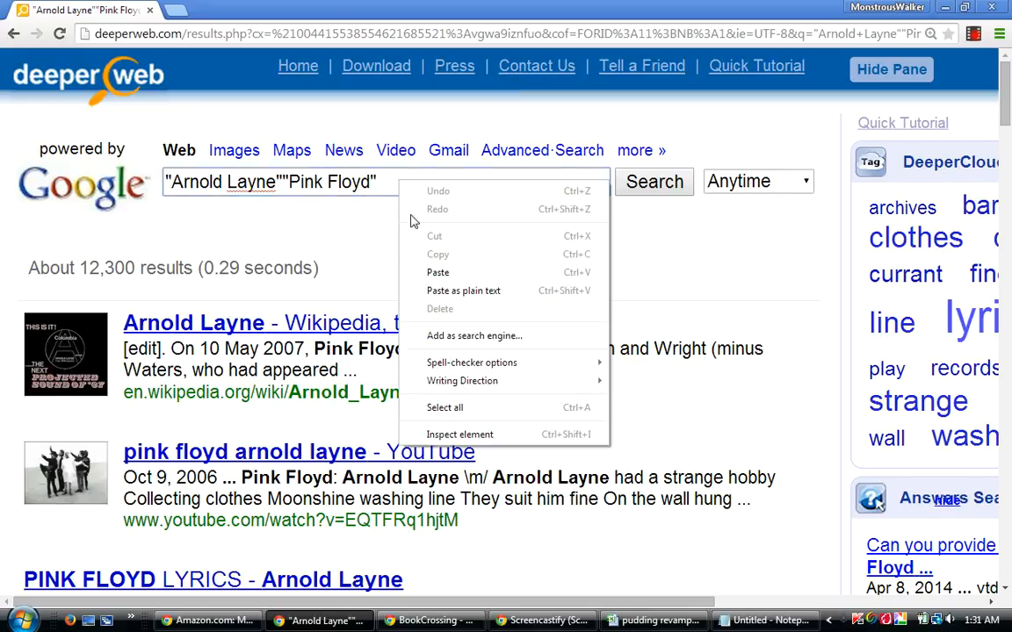
click(439, 272)
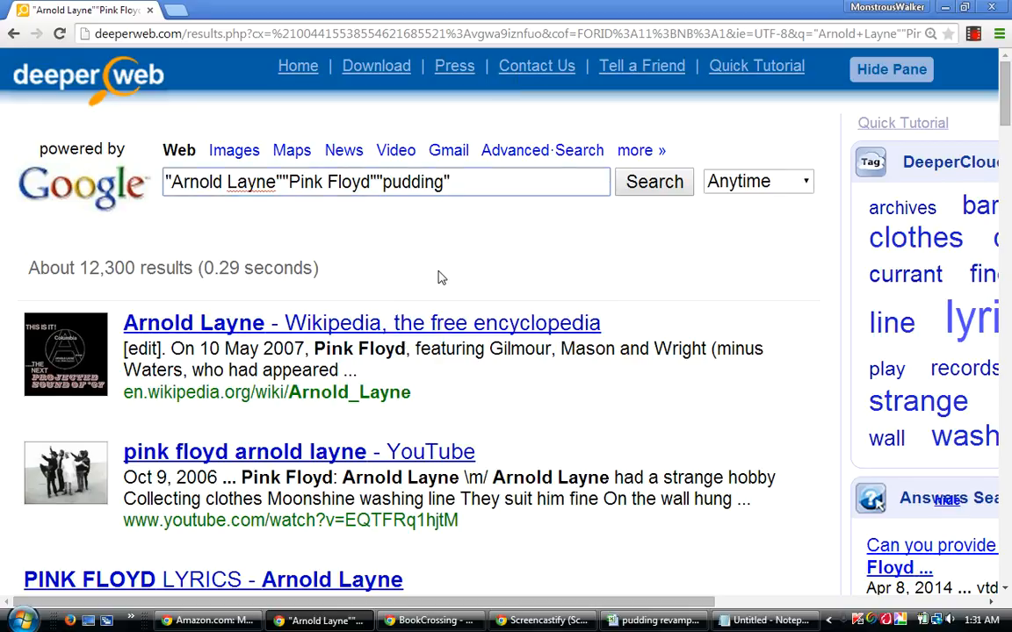
key(Return)
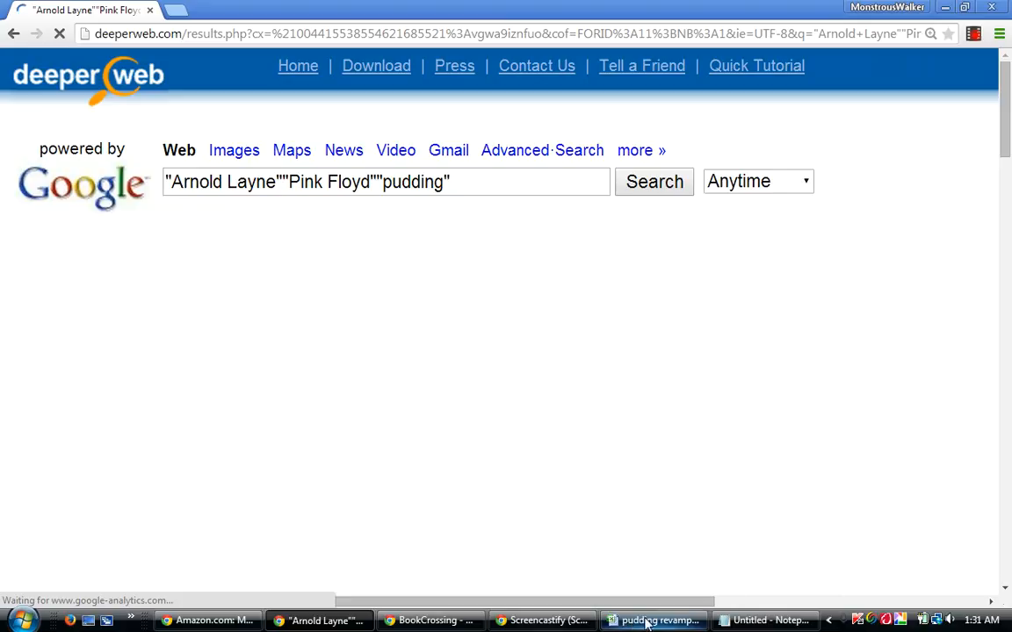
Switch to the workbook, enter .0123 in cell N238 of the Arnold Layne row, and move to Q238.
click(649, 622)
text(.0123)
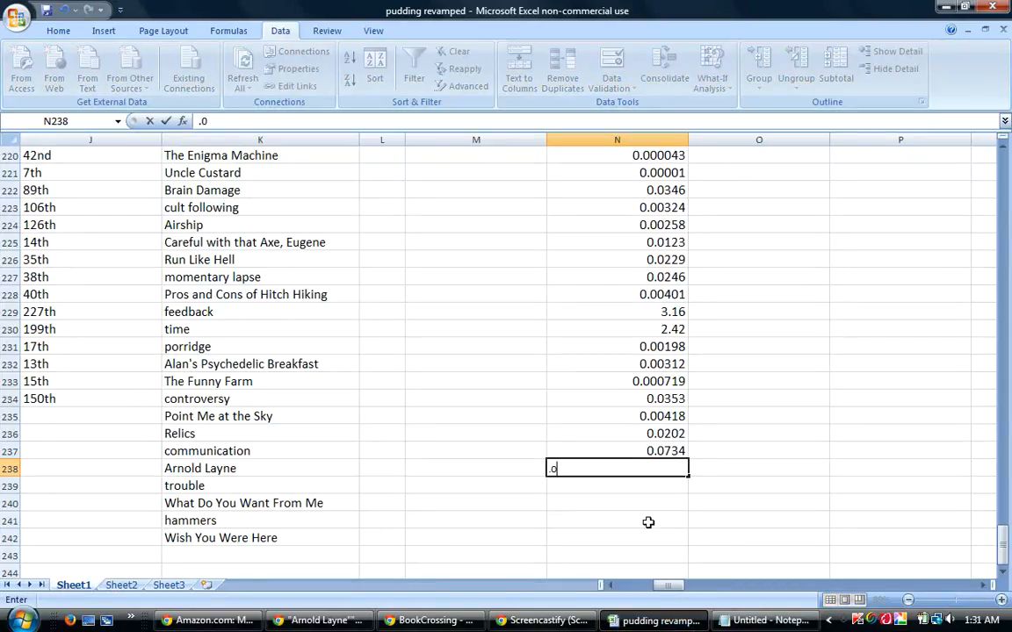
key(Tab)
key(Tab)
key(Tab)
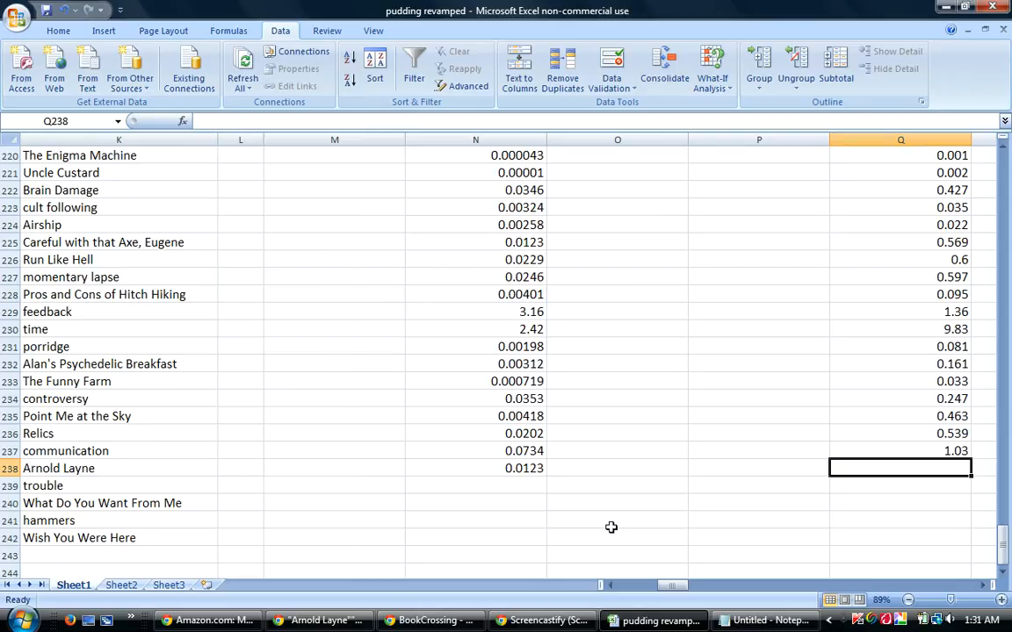
Check the result count of the Arnold Layne pudding search in DeeperWeb and enter .532 in cell Q238 of the workbook.
mouse_move(665, 625)
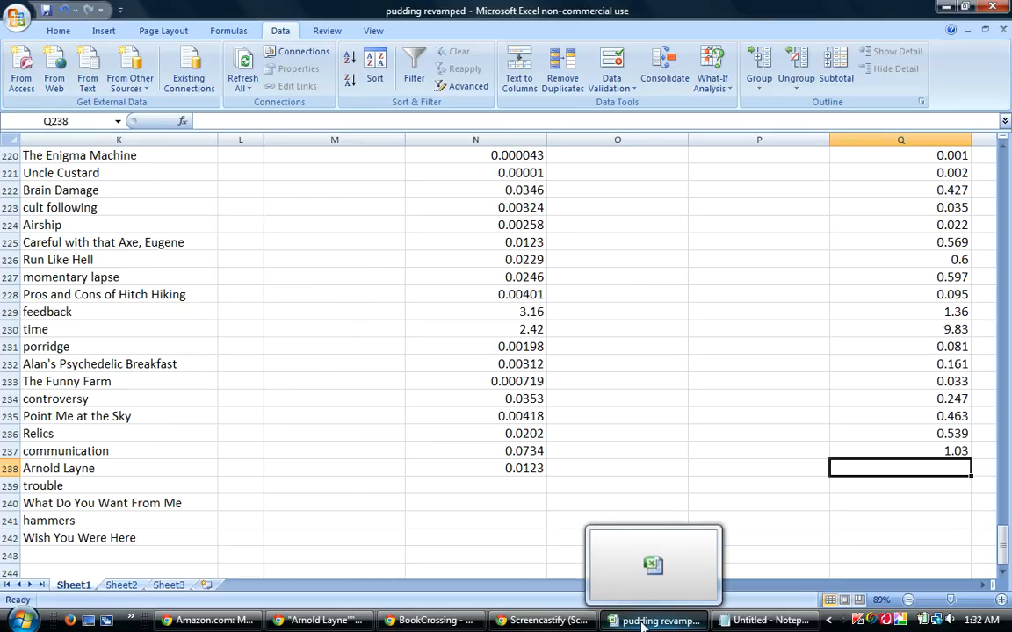
click(645, 626)
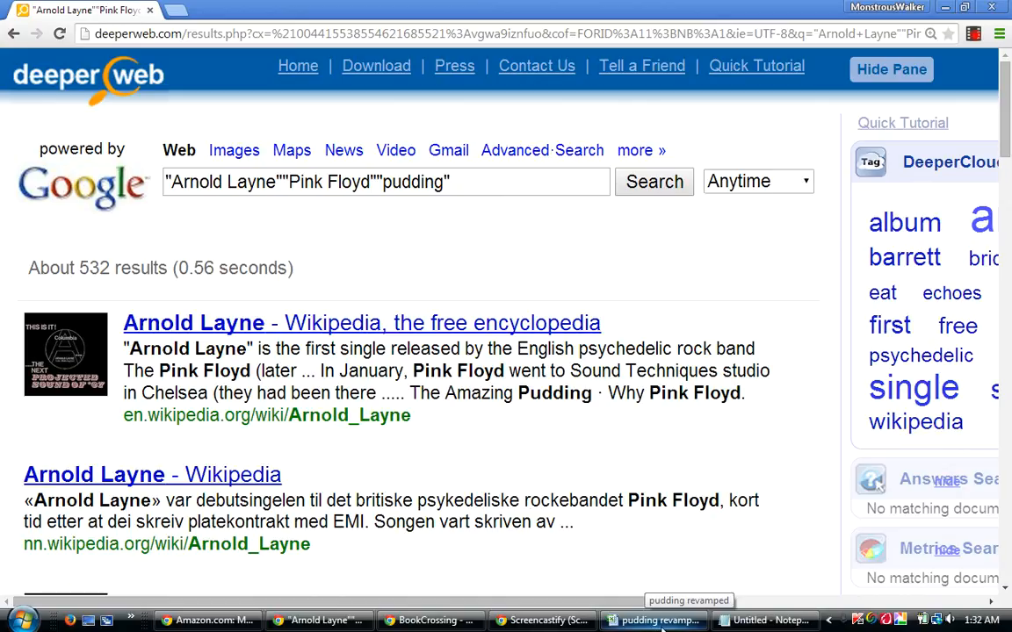
click(660, 626)
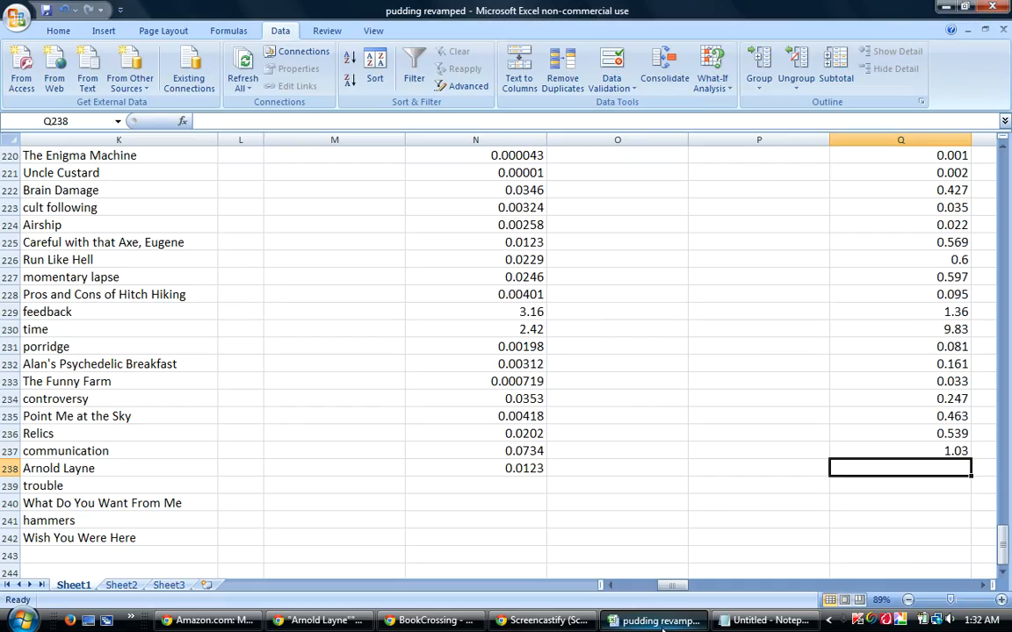
text(.532)
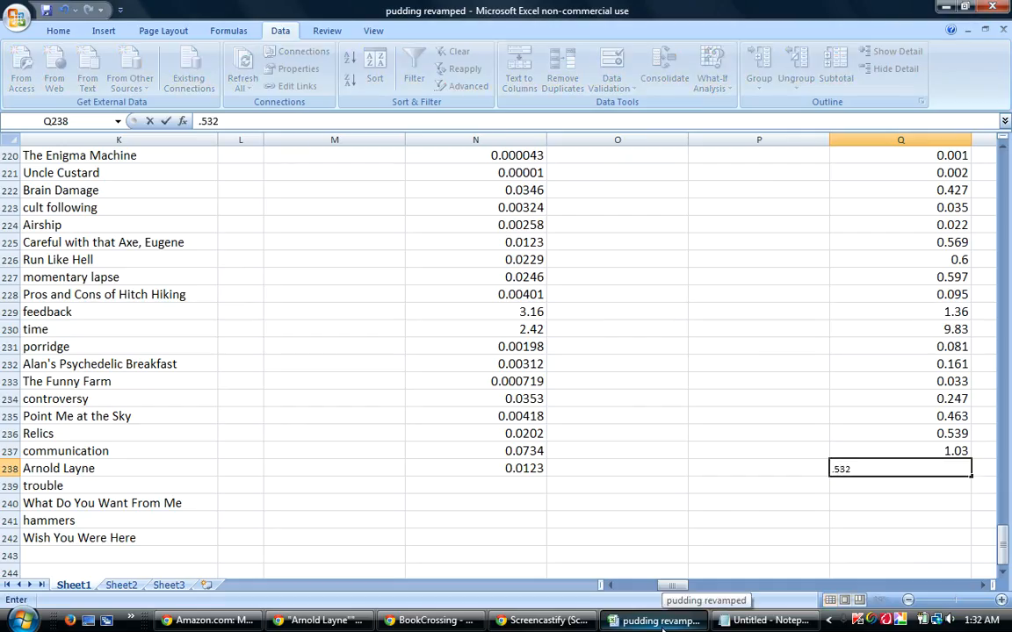
key(Return)
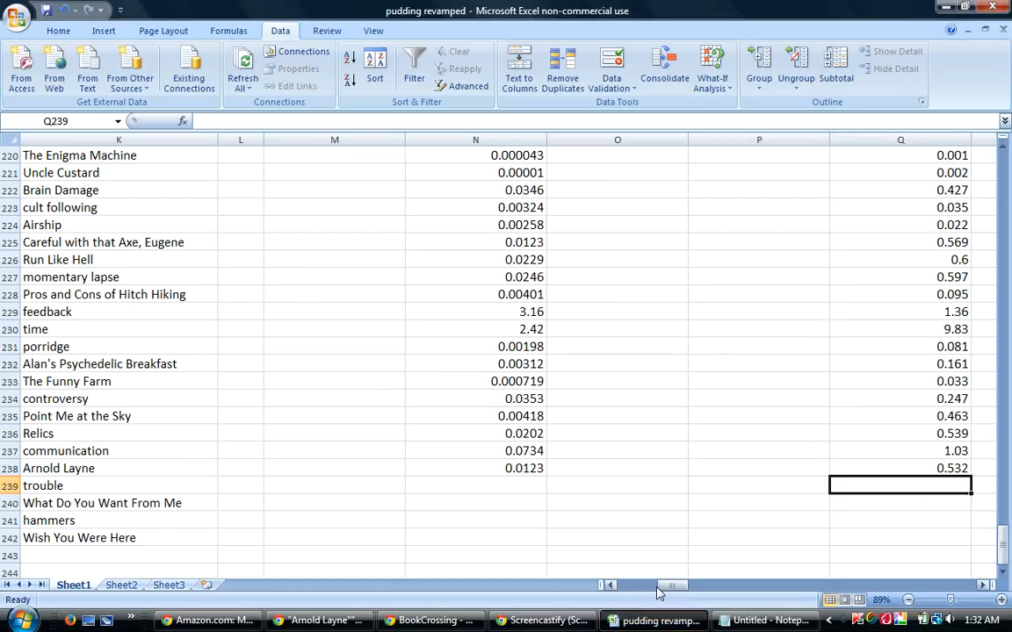
Compare the scores and search figures of The Funny Farm and Careful with that Axe, Eugene with the Arnold Layne row.
drag(671, 586, 655, 594)
click(9, 381)
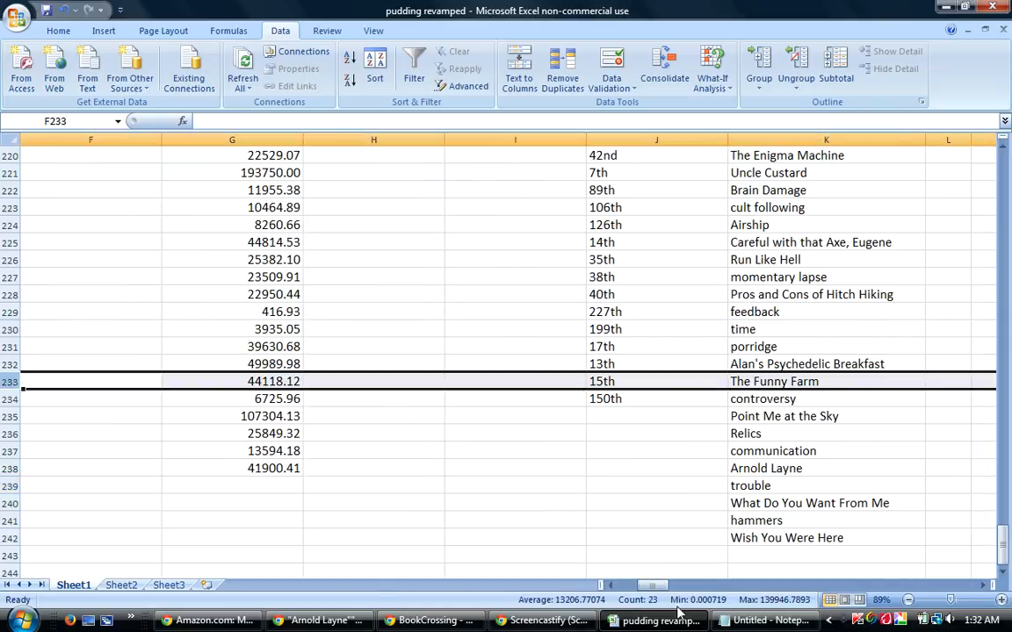
drag(654, 585, 678, 592)
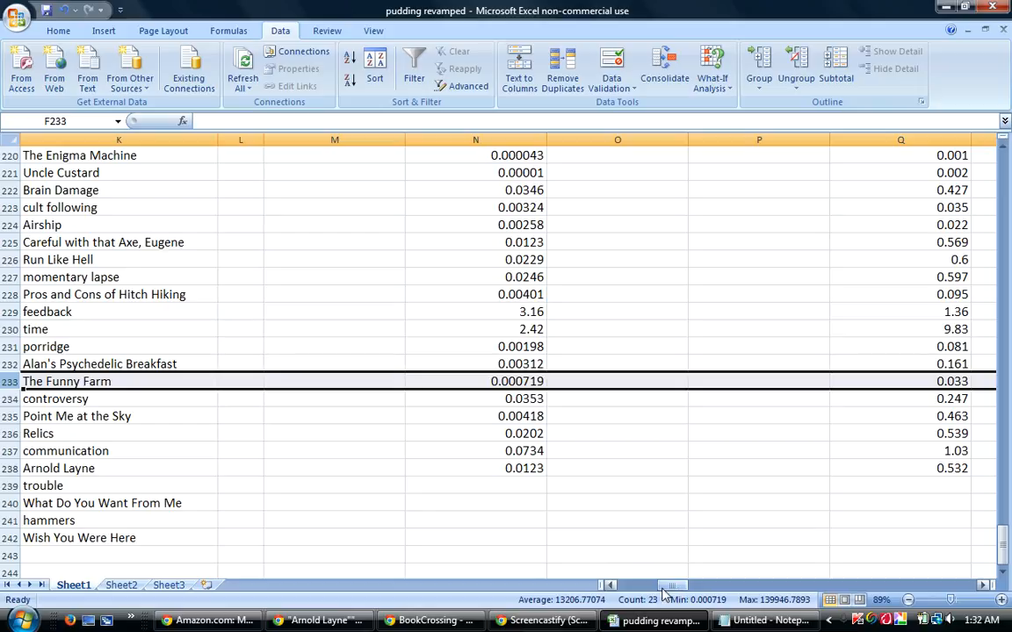
drag(672, 584, 647, 588)
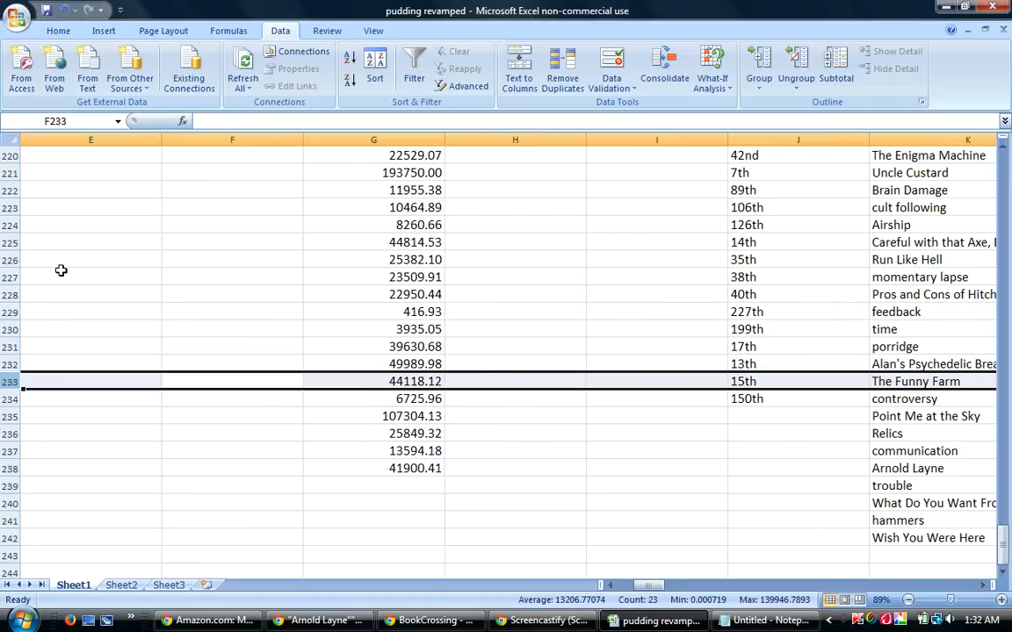
click(7, 243)
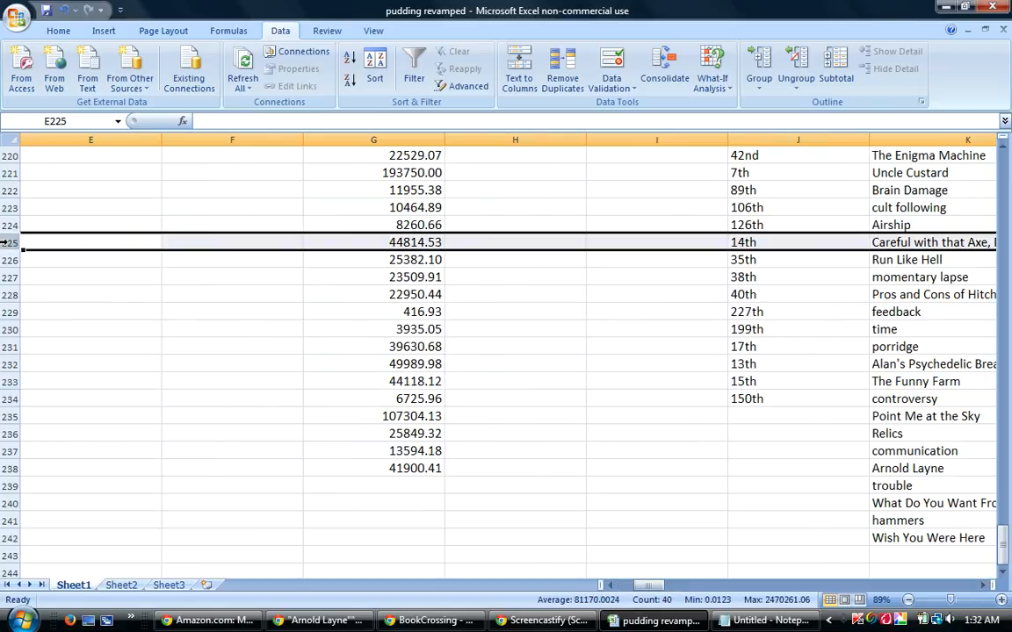
drag(648, 586, 668, 585)
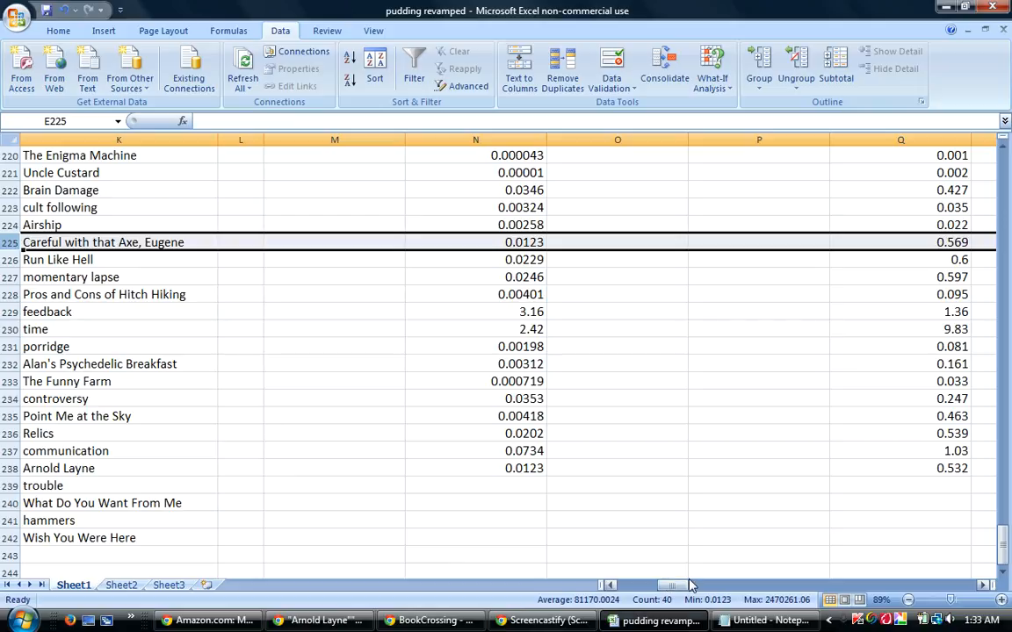
Select cell N239 of the trouble row, switch to DeeperWeb and search for "trouble""Pink Floyd".
click(513, 486)
mouse_move(636, 627)
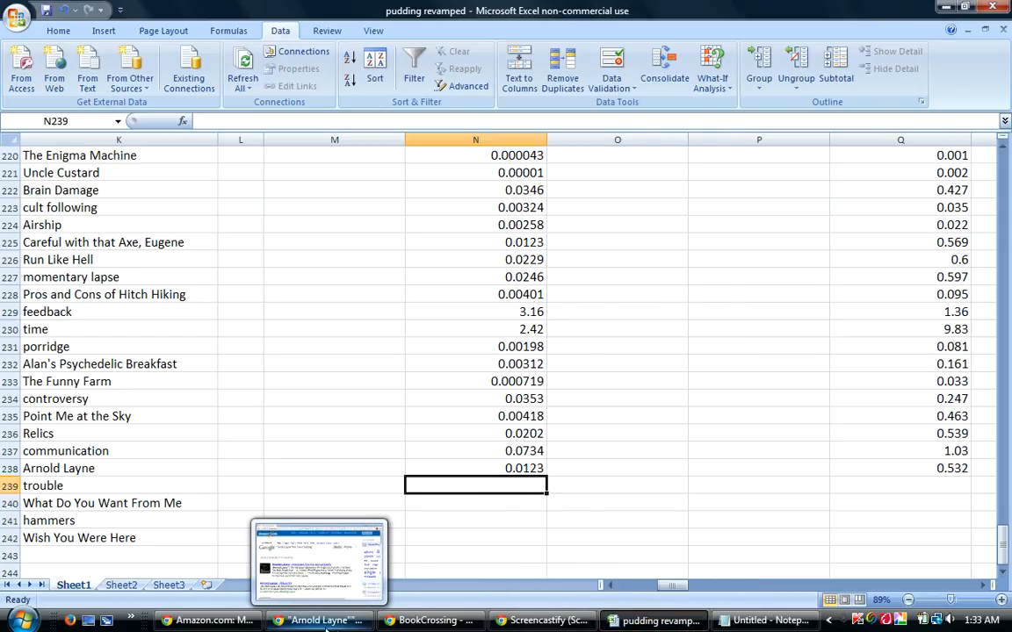
click(330, 623)
drag(474, 182, 103, 206)
text(")
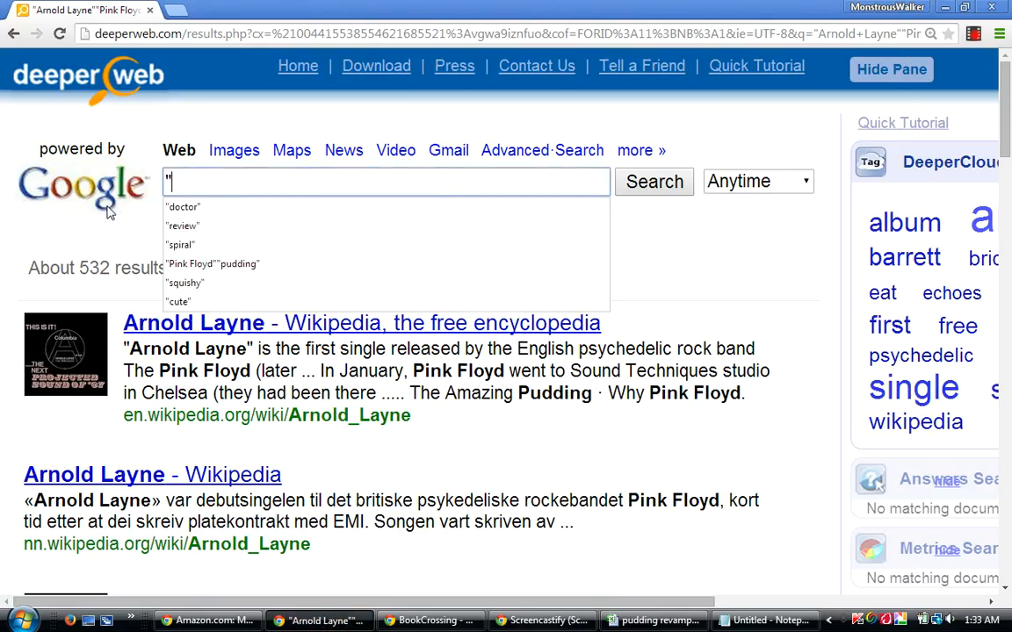
text(trouble"")
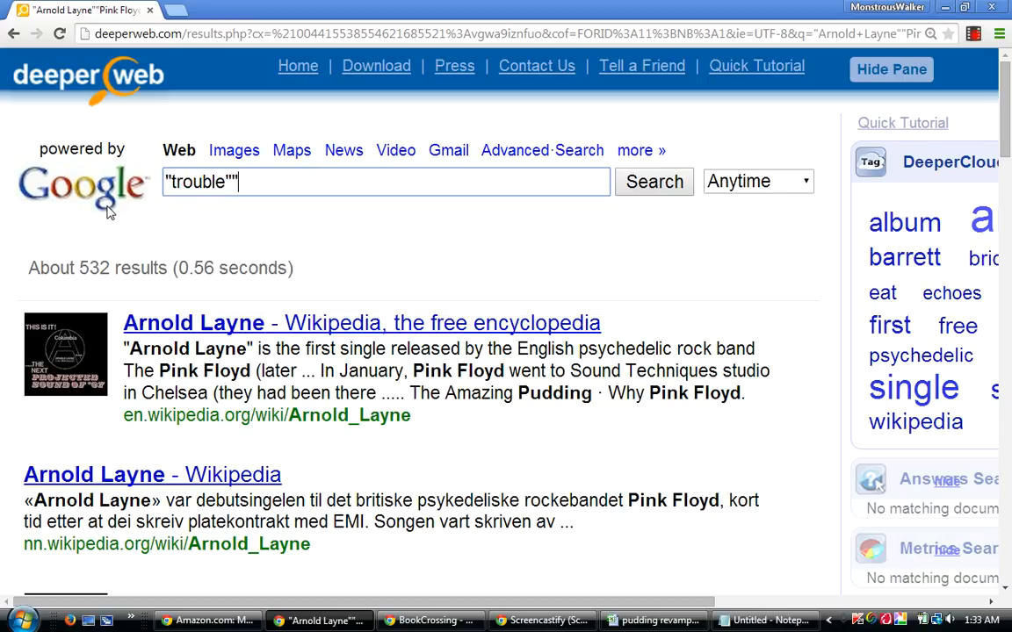
text(Pink Floyd")
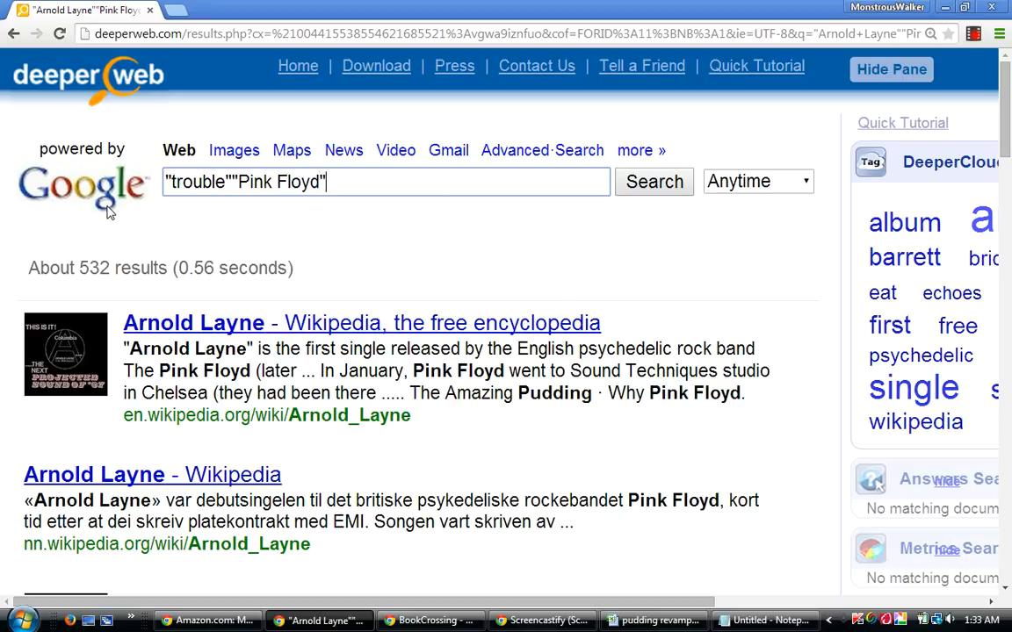
key(Return)
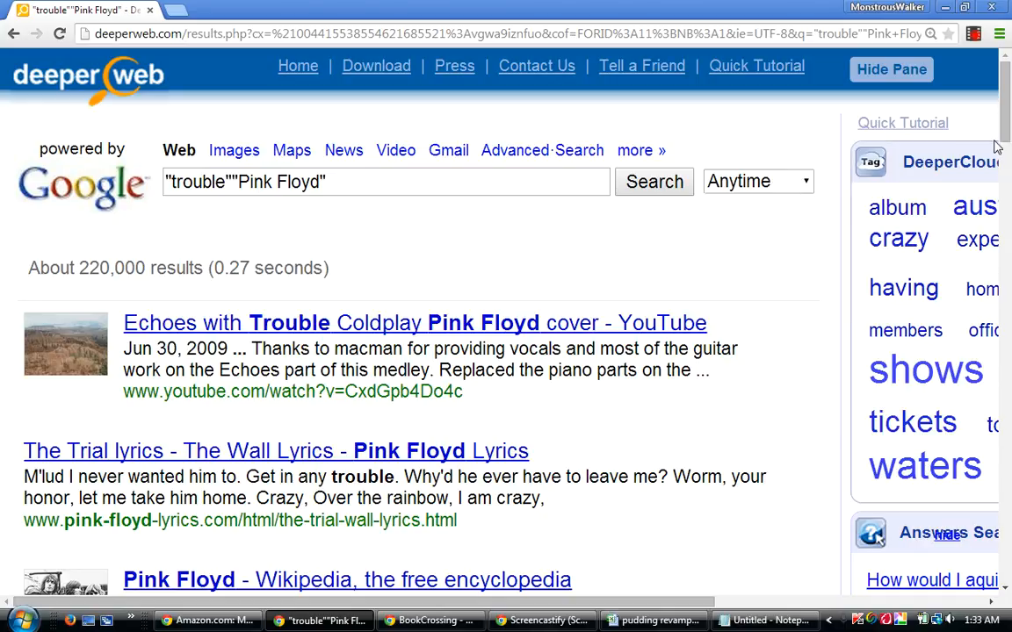
Extend the DeeperWeb search to "trouble""Pink Floyd""pudding".
drag(1007, 127, 1003, 75)
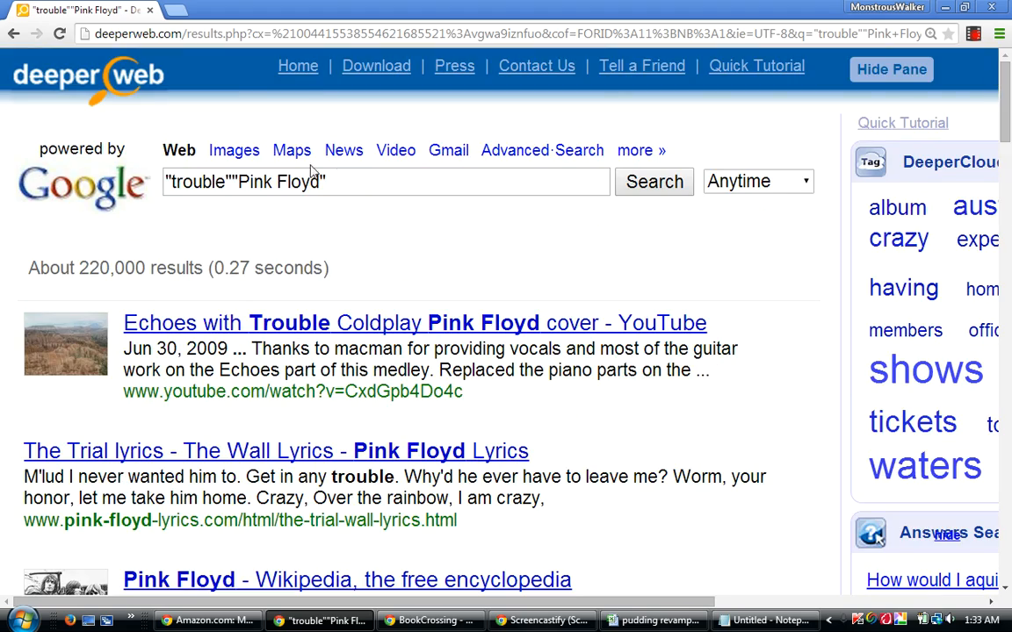
click(353, 182)
right_click(352, 183)
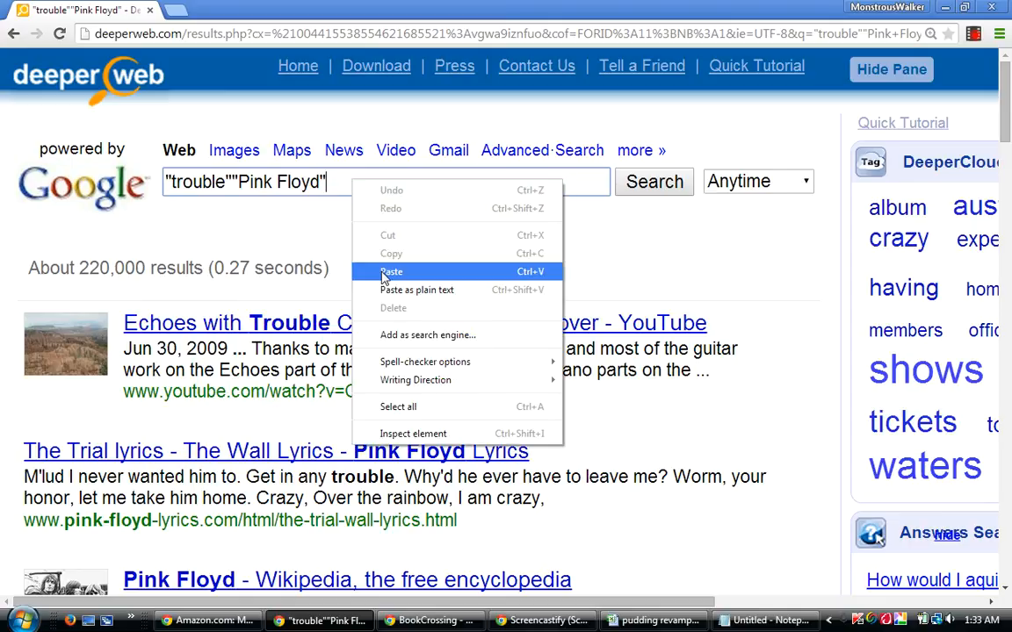
click(356, 261)
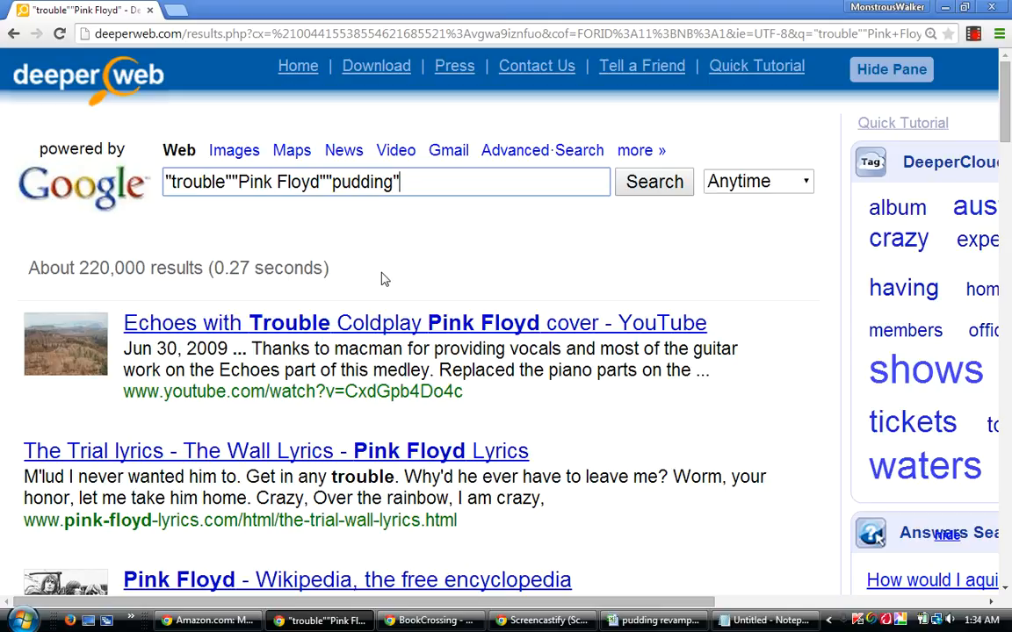
key(Return)
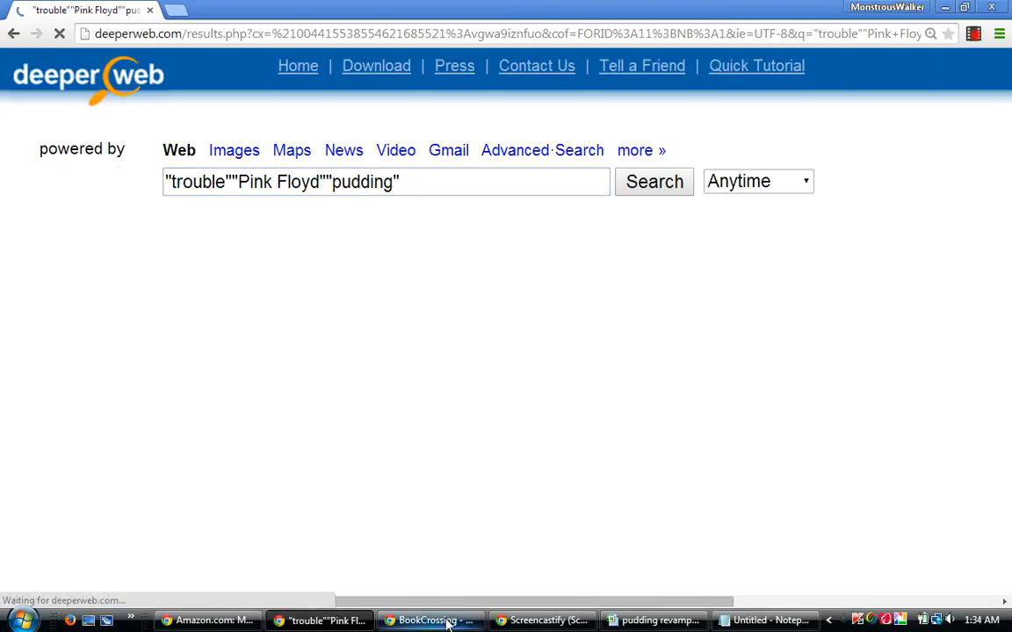
Switch to the workbook, enter .22 in cell N239 of the trouble row, and move to Q239.
click(655, 622)
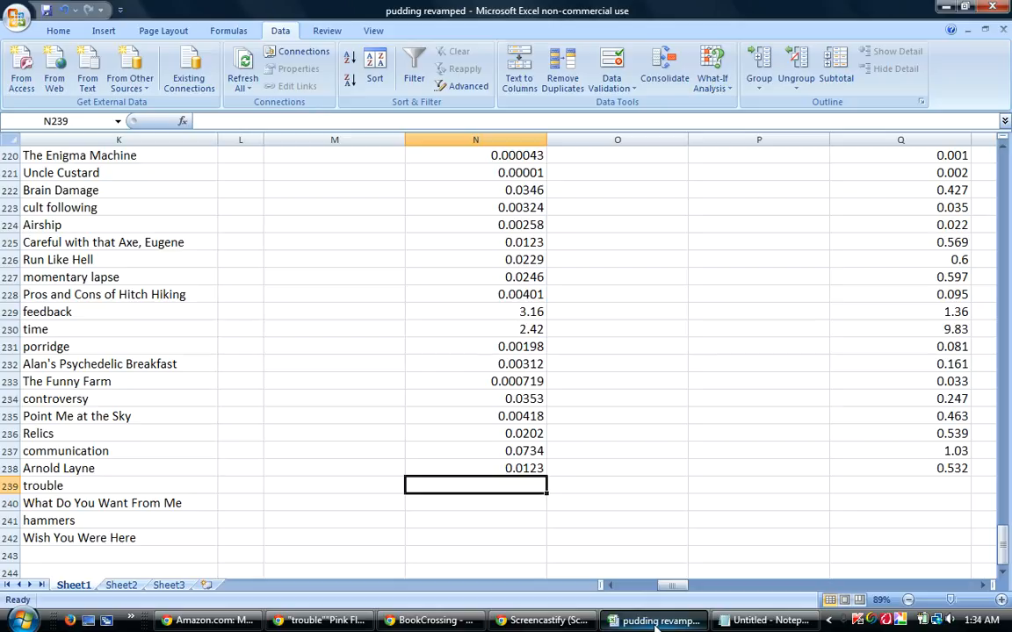
text(.22)
key(Tab)
key(Tab)
key(Tab)
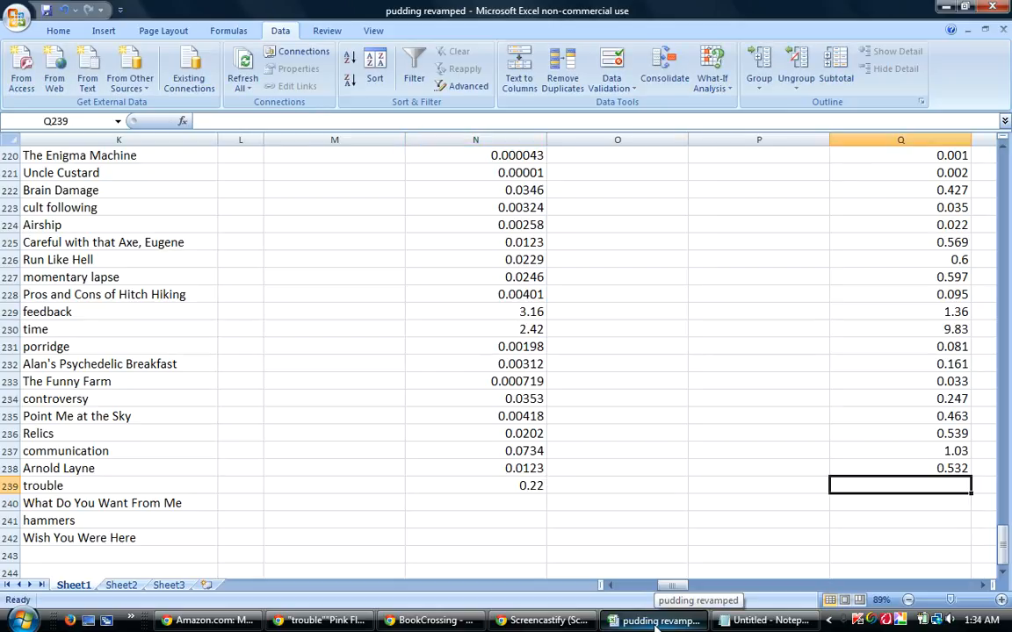
Check the result count of the trouble pudding search in DeeperWeb and enter 2.22 in cell Q239 of the workbook.
click(654, 622)
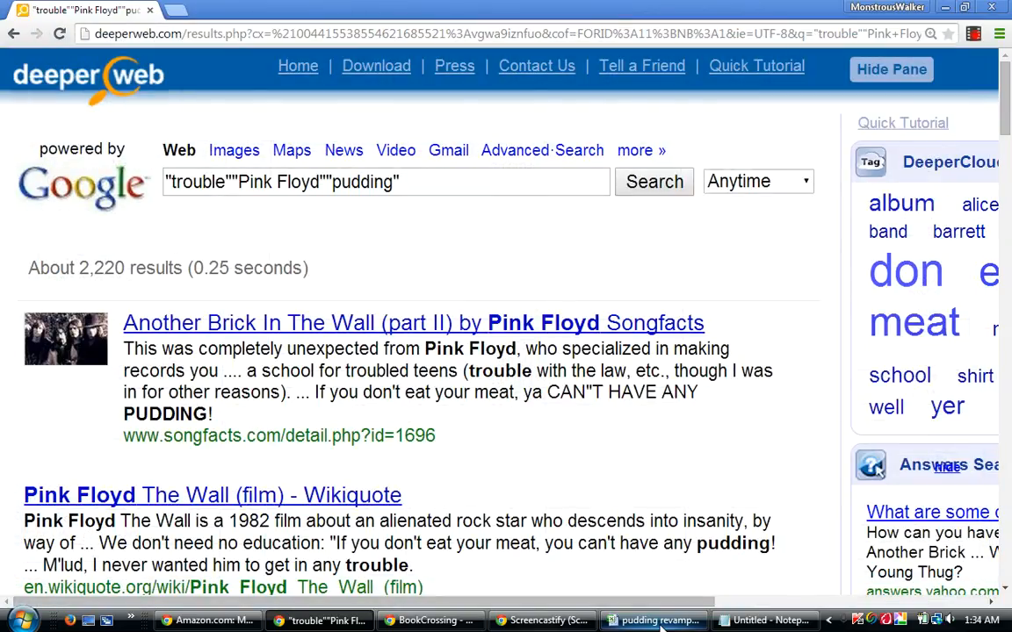
click(661, 621)
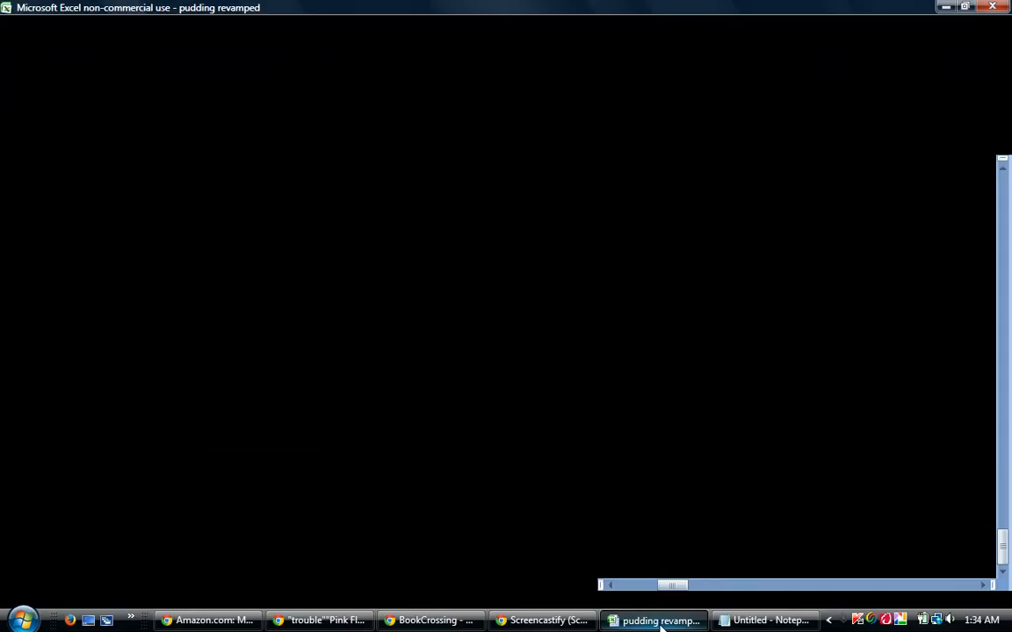
text(2.22)
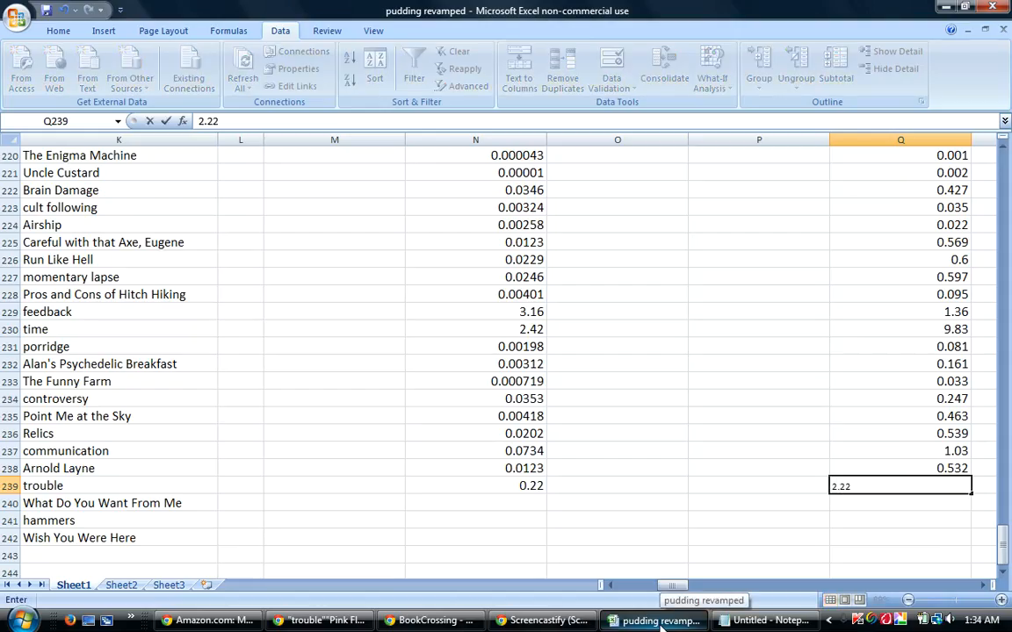
key(Return)
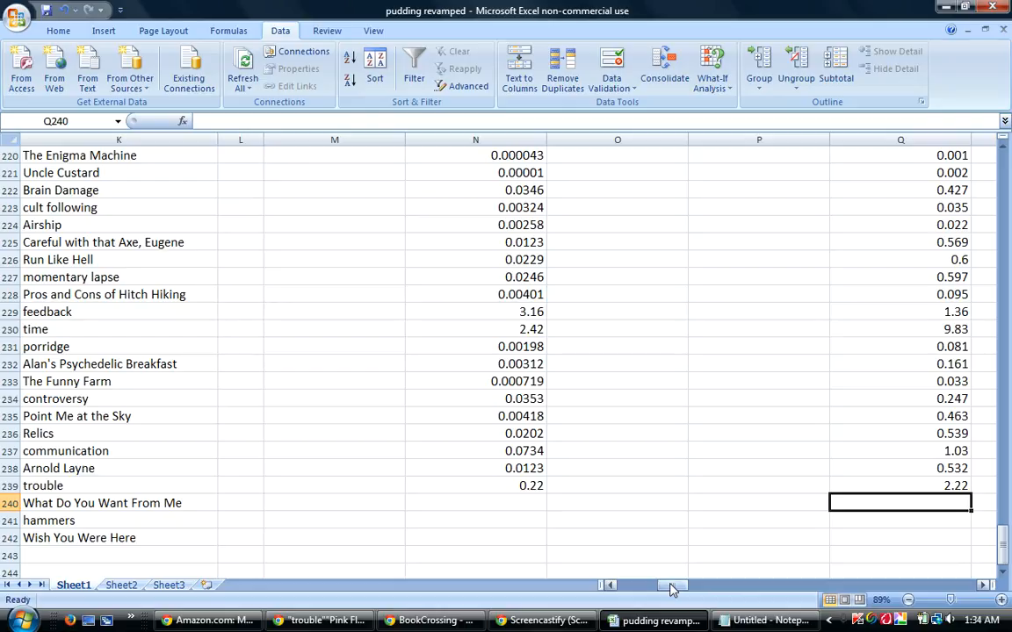
Review the calculated scores in columns G and D for the trouble row against the other guesses.
drag(670, 589, 649, 588)
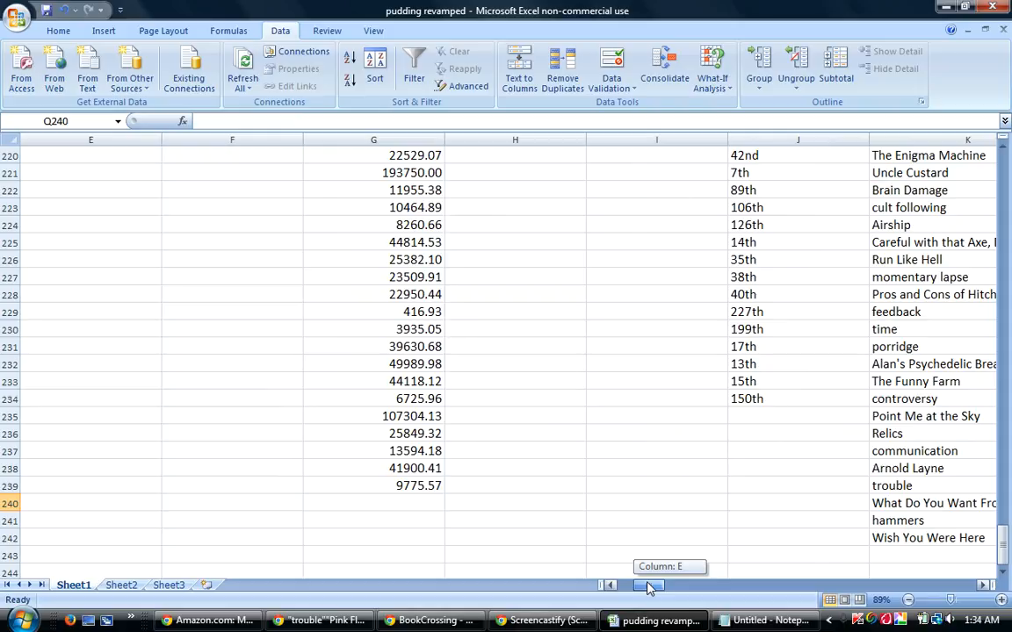
drag(647, 587, 622, 586)
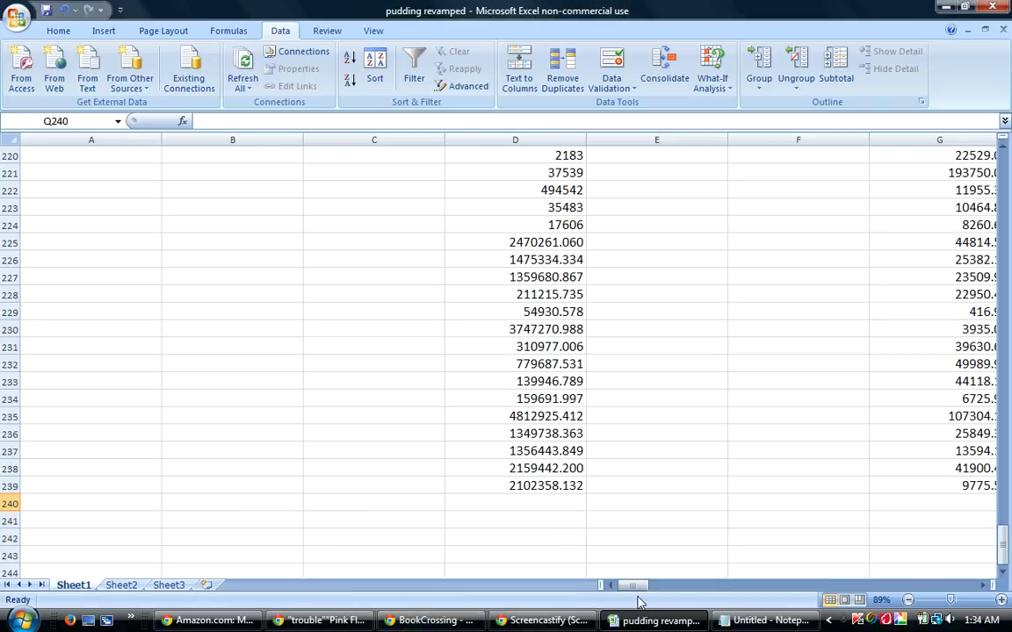
drag(636, 586, 674, 582)
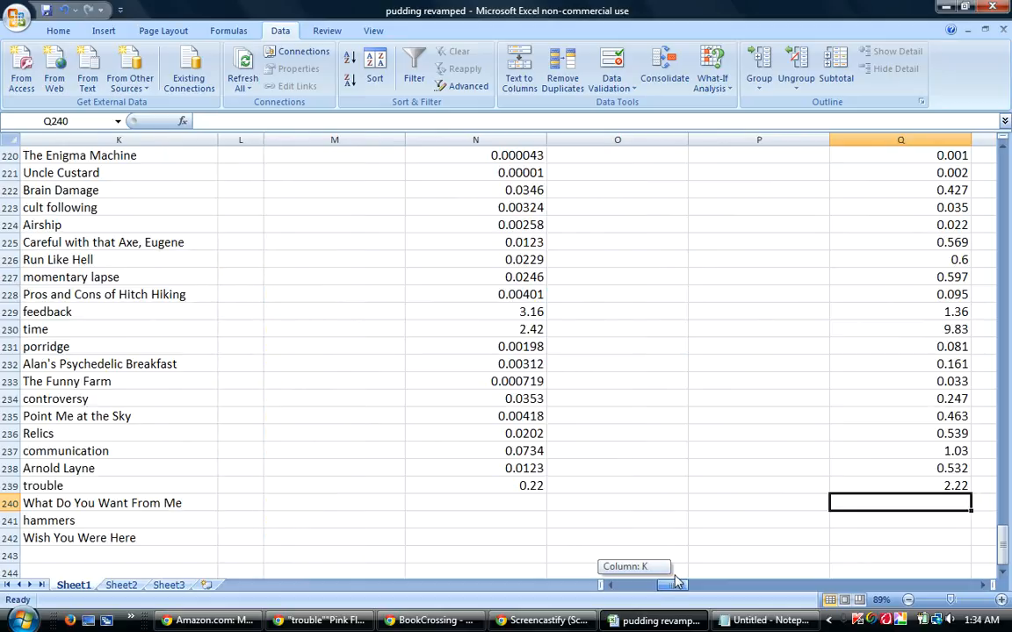
drag(676, 581, 670, 586)
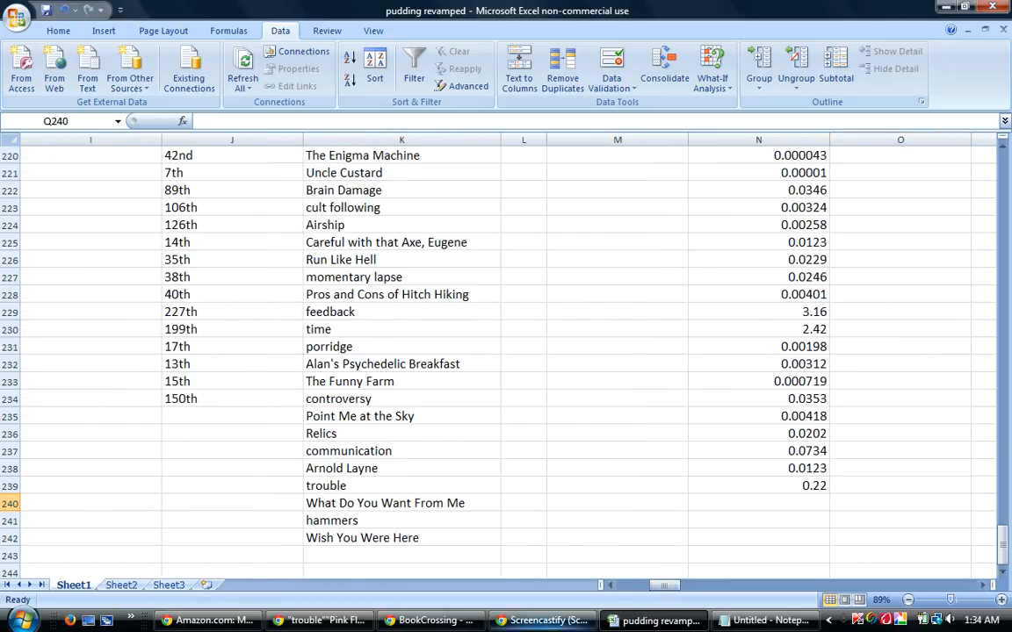
Switch to DeeperWeb and go back from the trouble pudding search to the preceding results page.
click(317, 620)
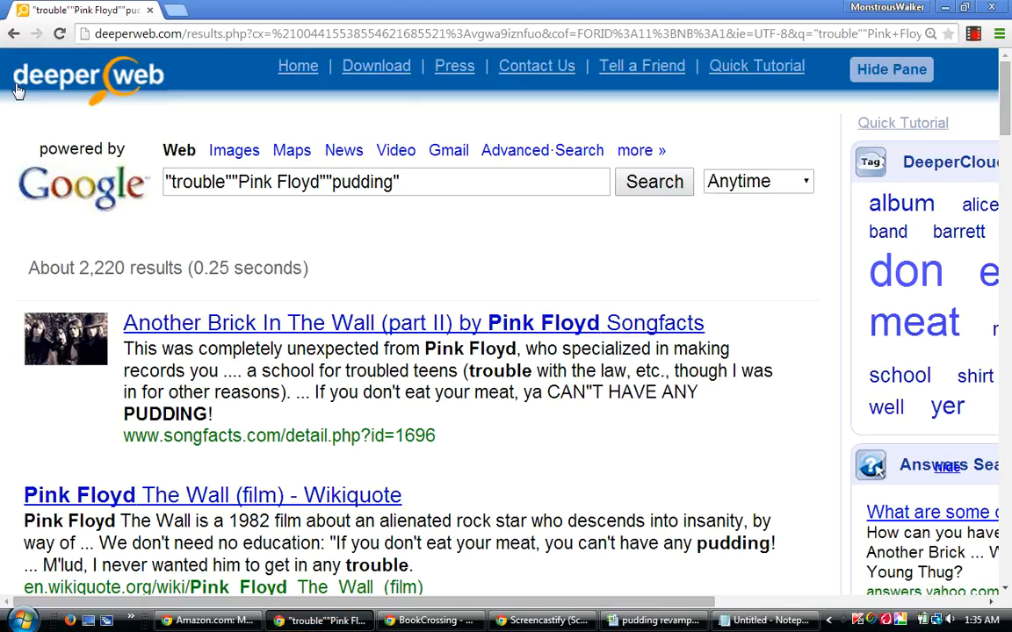
click(13, 35)
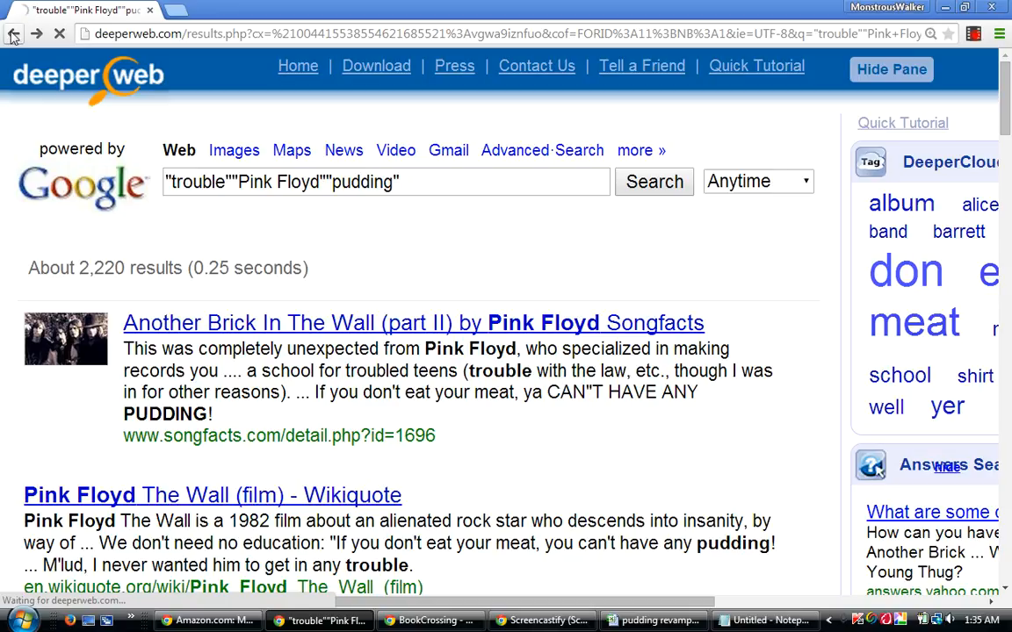
Go back through the earlier DeeperWeb results pages and return to the trouble pudding search.
click(13, 35)
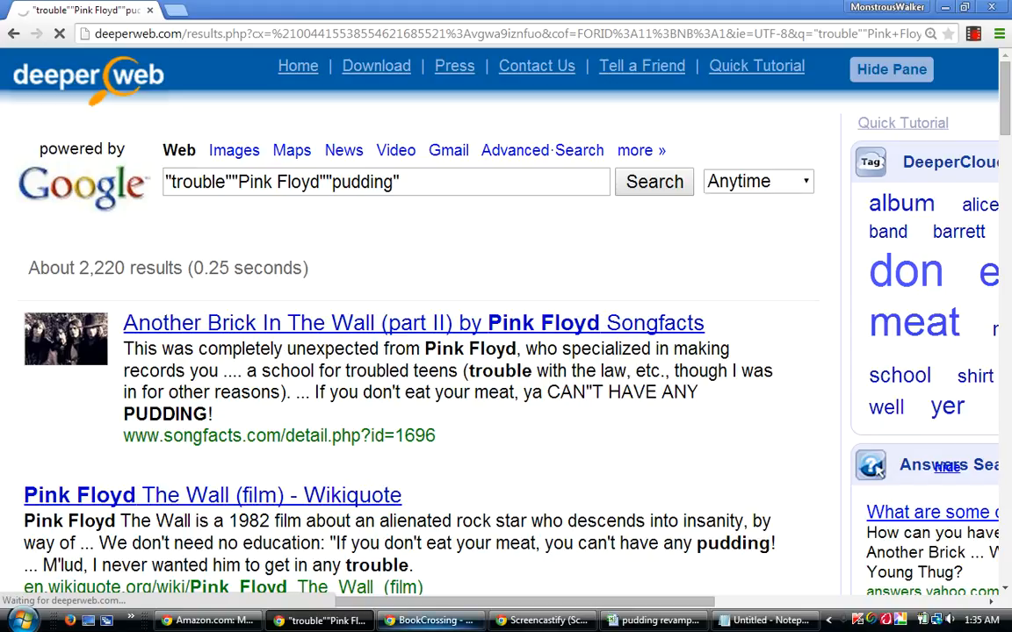
mouse_move(430, 620)
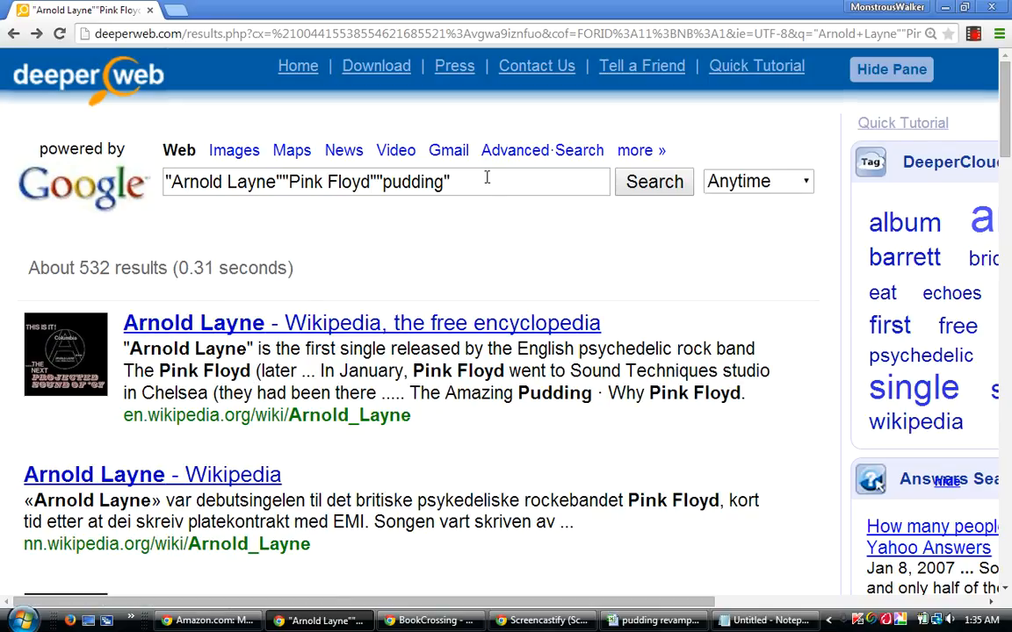
click(36, 34)
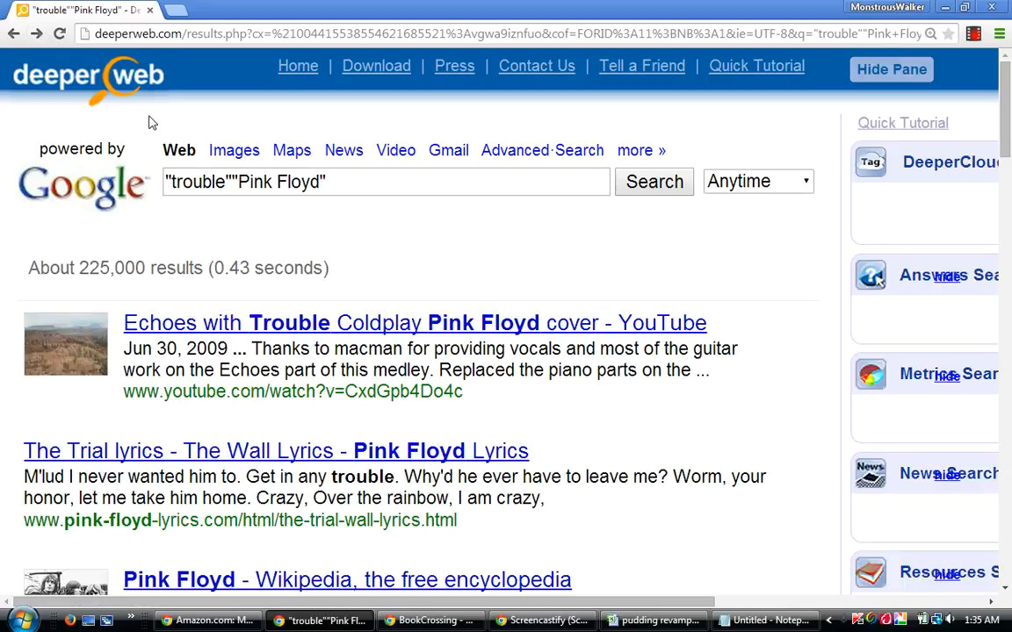
click(35, 36)
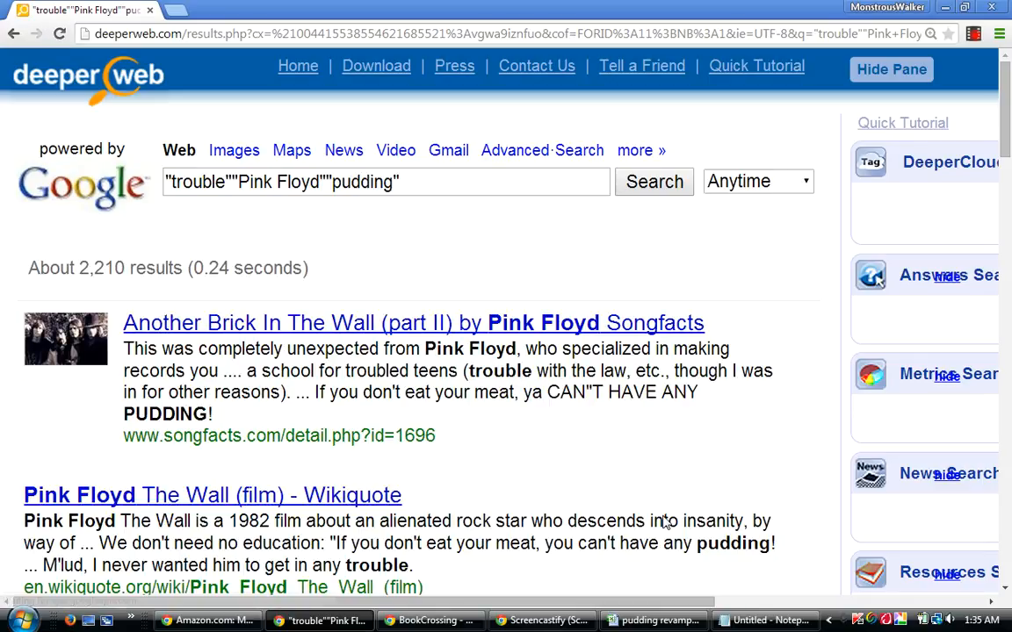
Switch to the pudding revamped workbook, select cell N240 in the What Do You Want From Me row, and save the workbook.
click(665, 624)
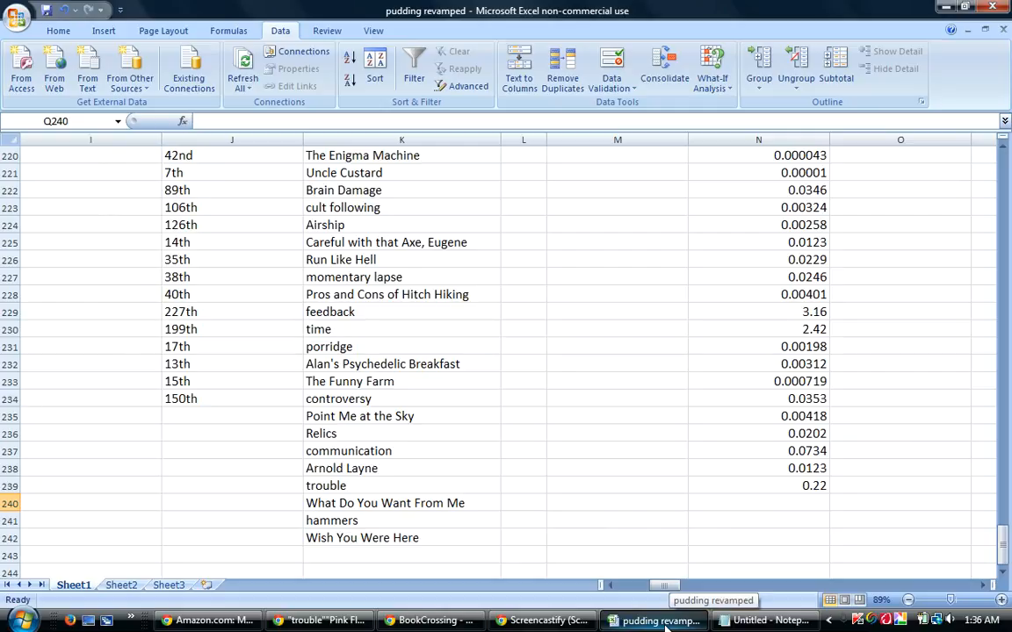
click(664, 624)
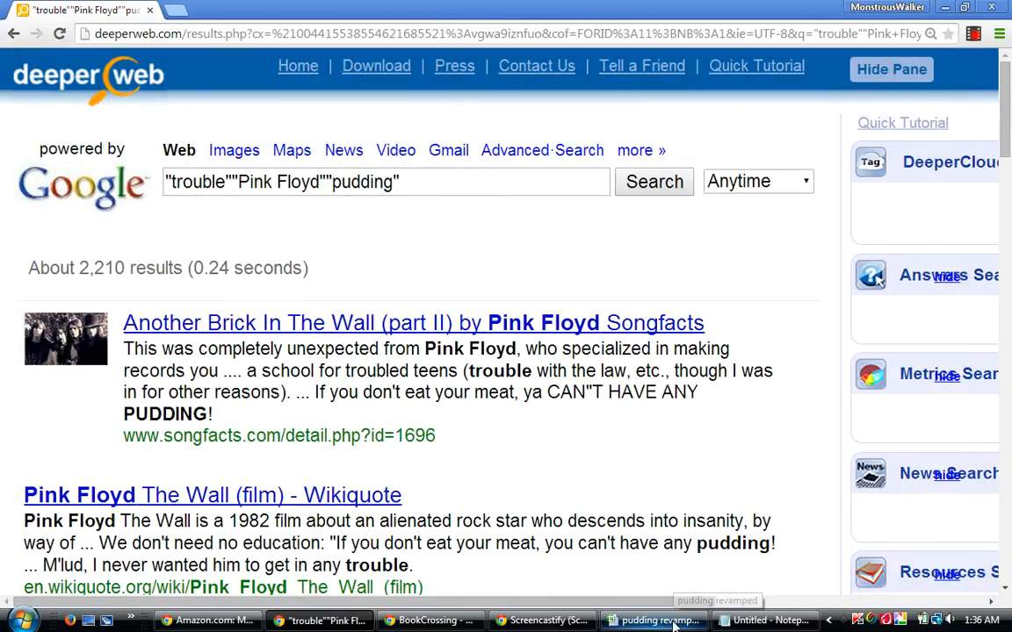
click(665, 566)
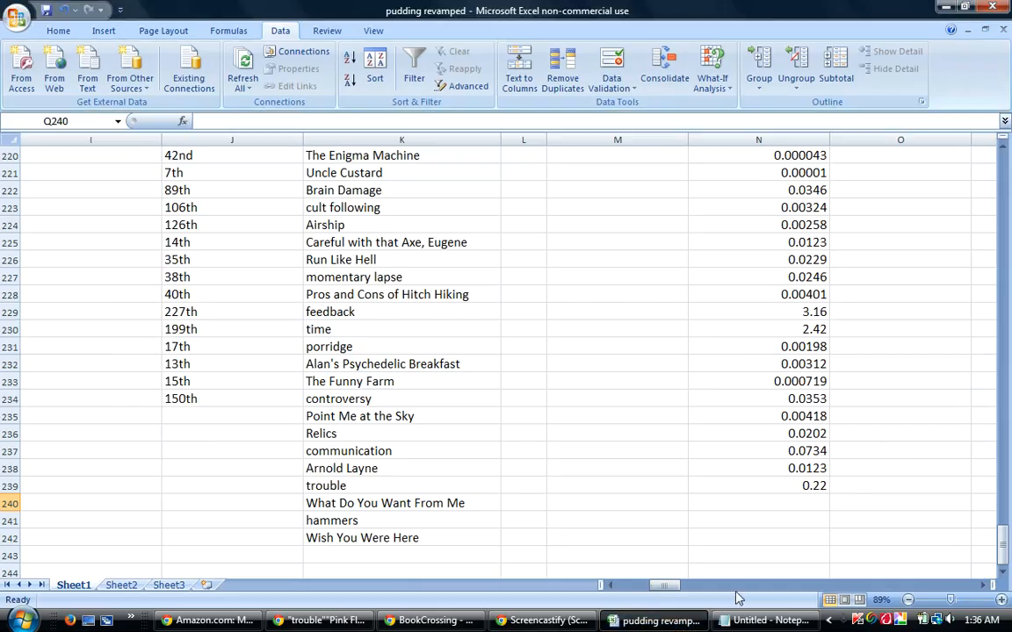
click(806, 504)
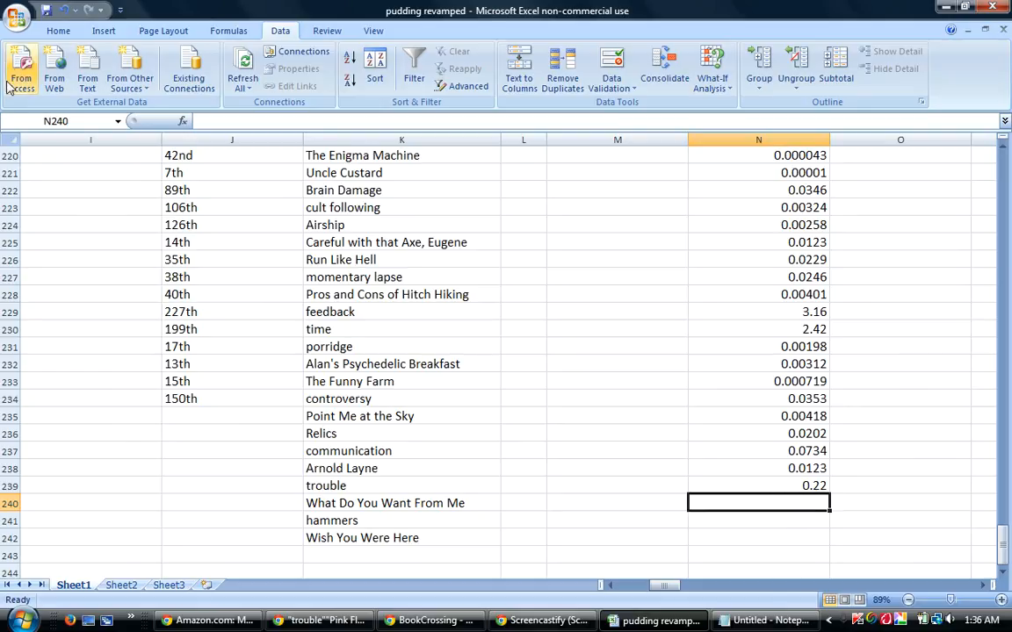
click(16, 17)
click(45, 121)
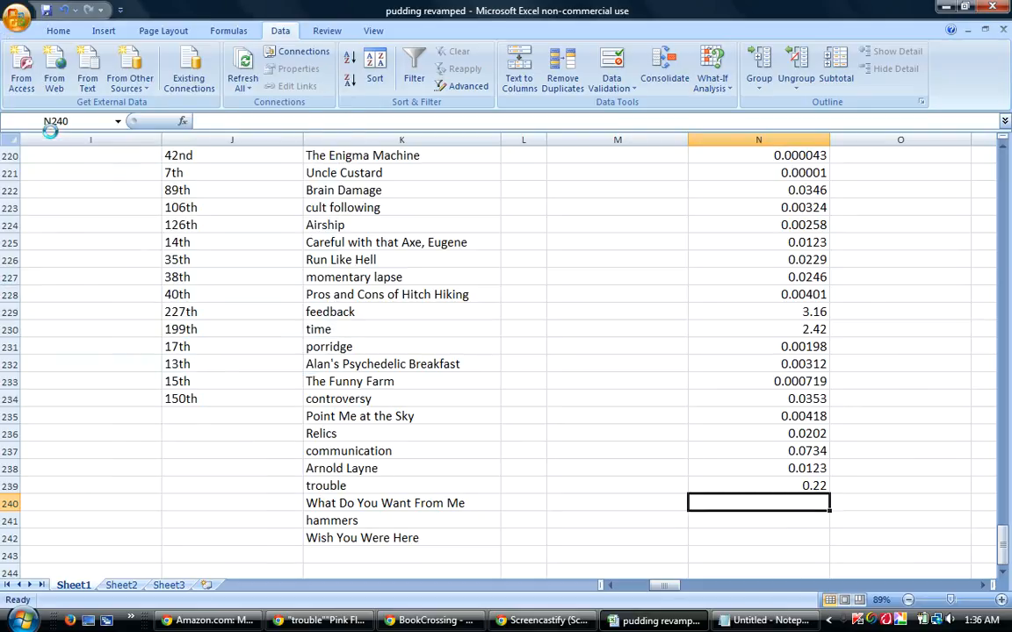
Switch to DeeperWeb and search for the quoted phrase "What Do You Want From Me" in place of the trouble query.
mouse_move(356, 625)
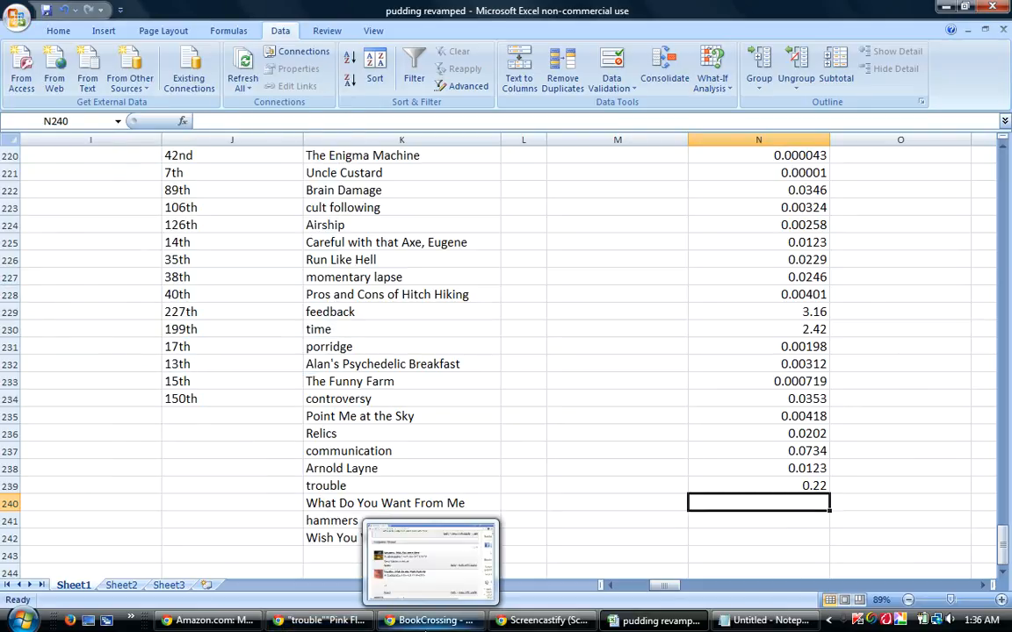
click(320, 621)
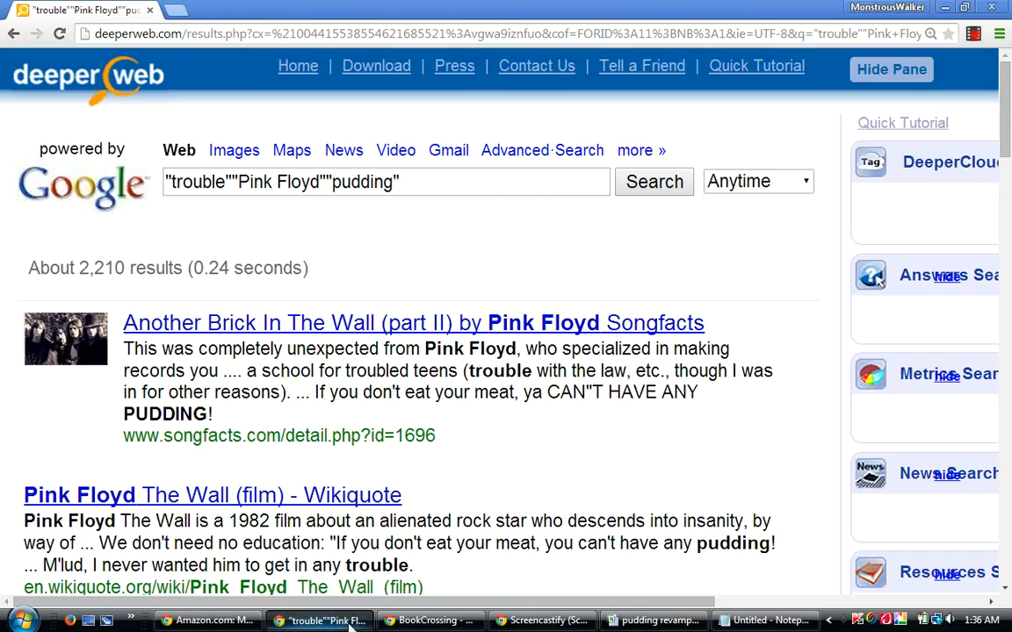
drag(413, 173, 136, 180)
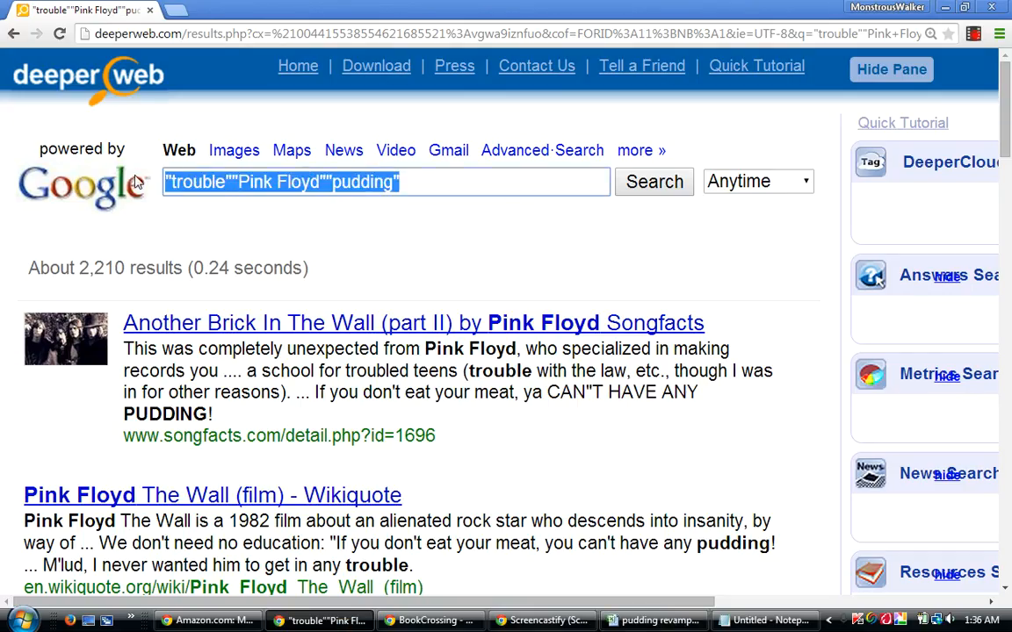
text(")
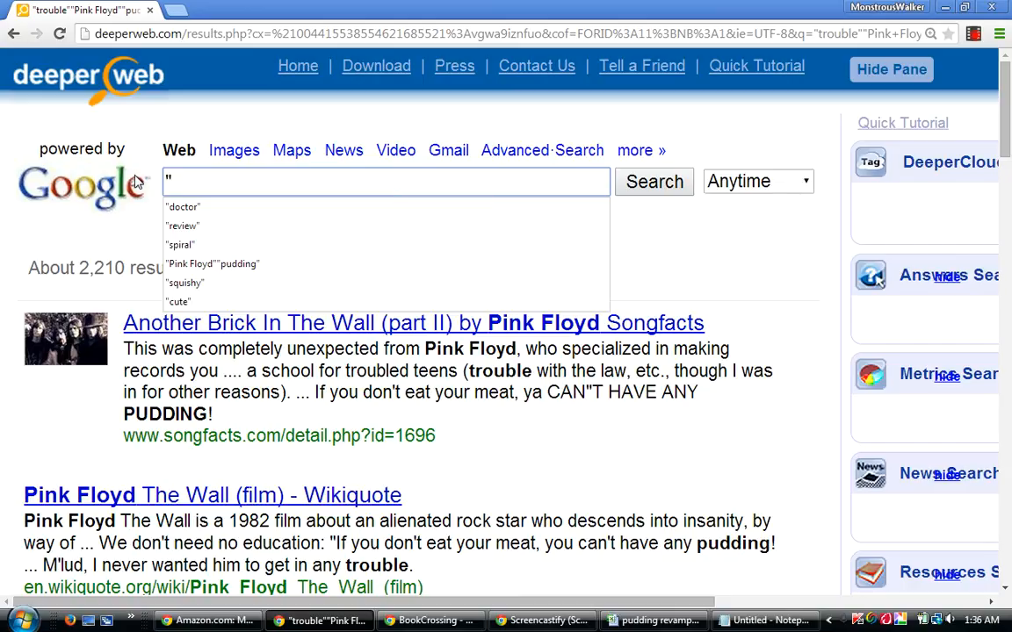
text(Wha)
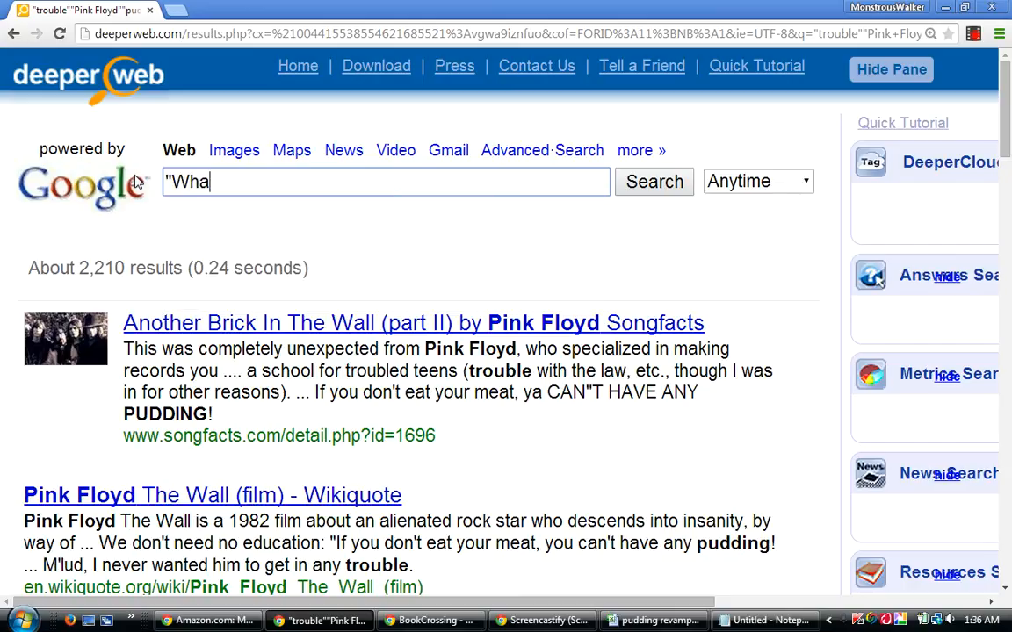
text(t Do You )
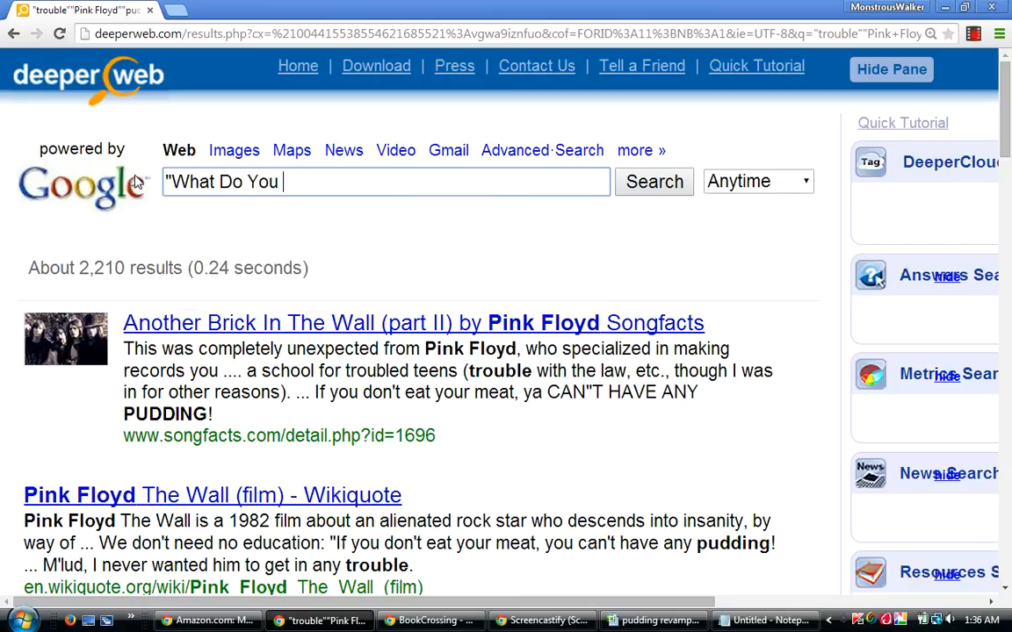
text(Want From Me)
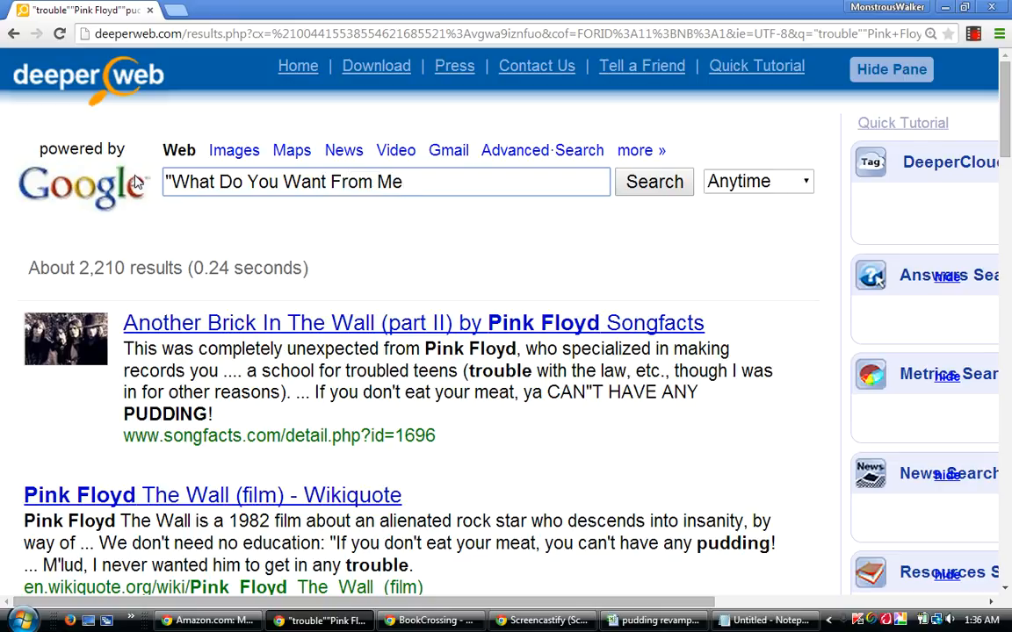
text(")
key(Return)
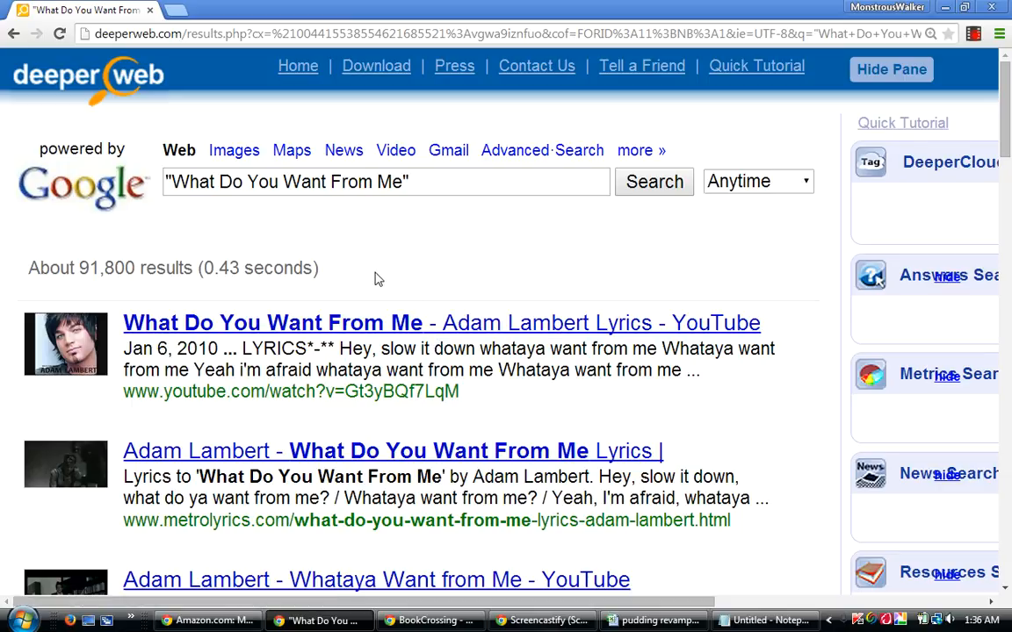
Narrow the "What Do You Want From Me" search by adding the quoted term "Pink Floyd".
click(428, 179)
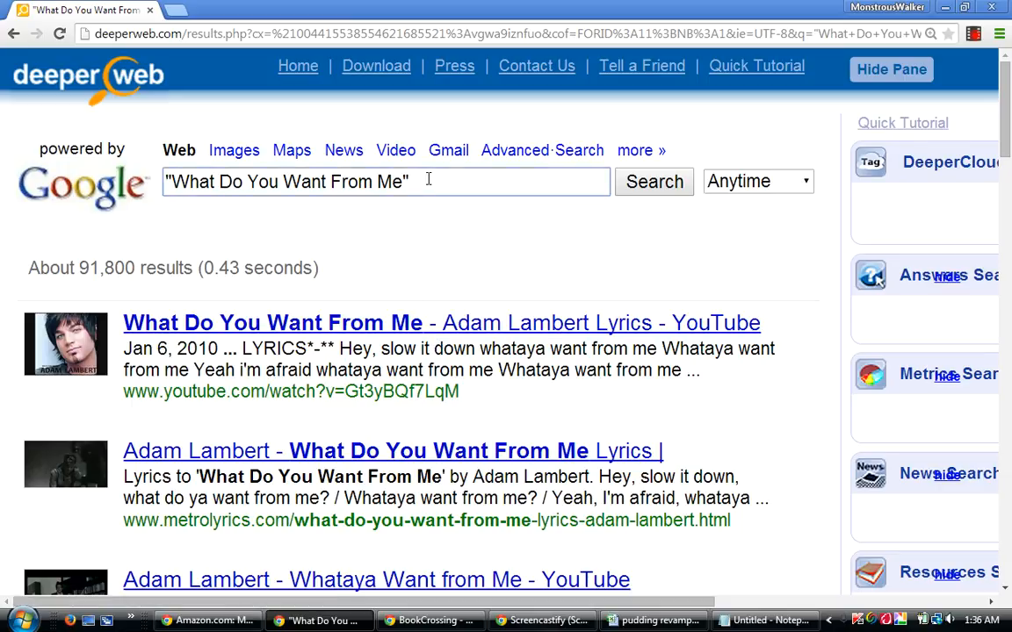
text("Pink Floyd")
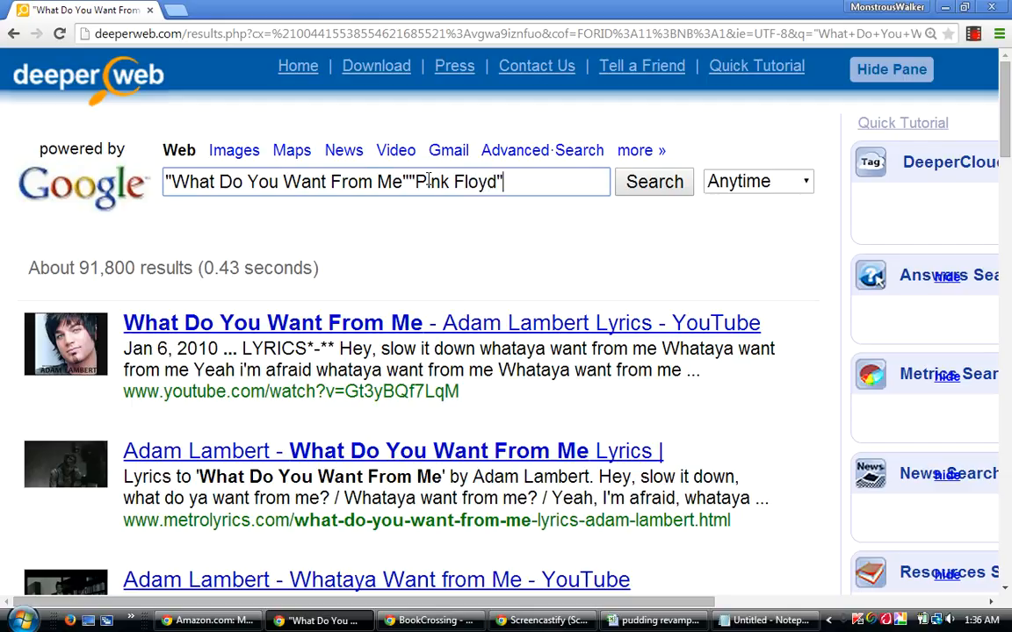
key(Return)
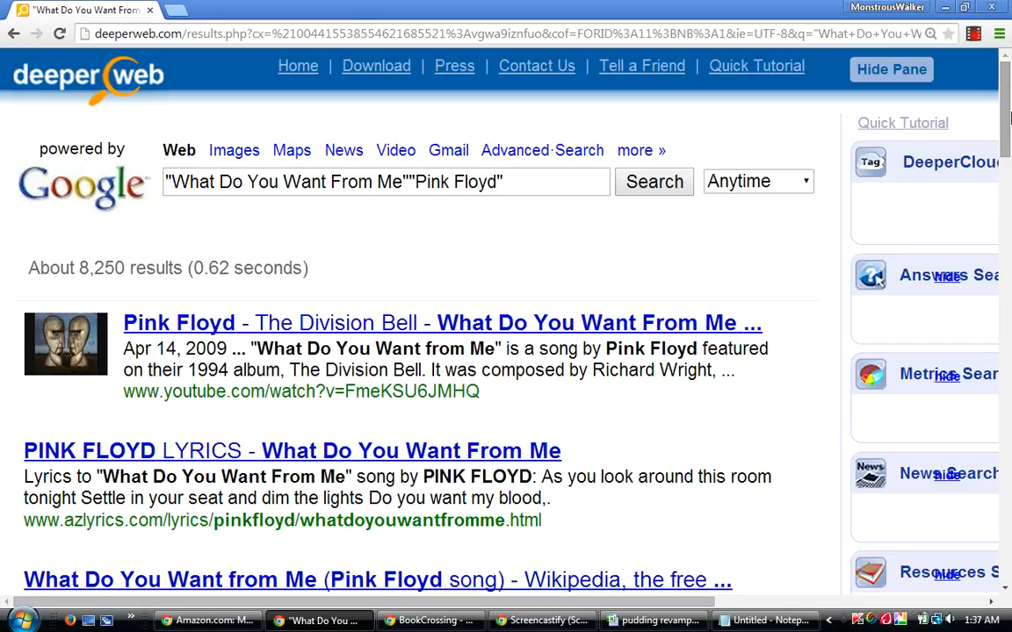
Paste the quoted term "pudding" onto the end of the What Do You Want From Me query and run the search.
mouse_move(1008, 123)
mouse_down()
mouse_move(1005, 136)
mouse_move(1009, 119)
mouse_up()
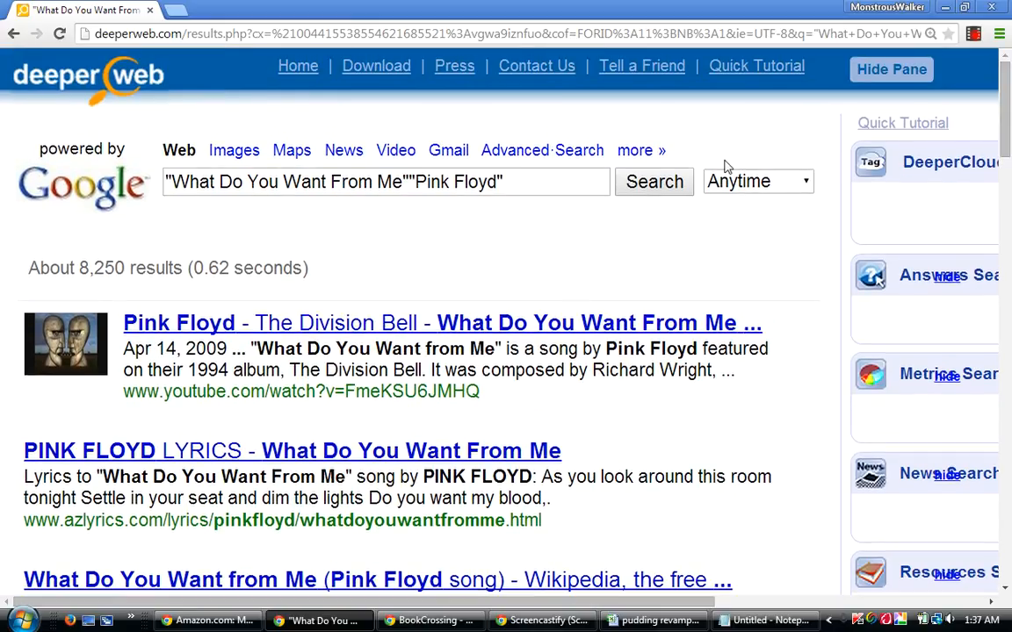
click(518, 182)
right_click(519, 180)
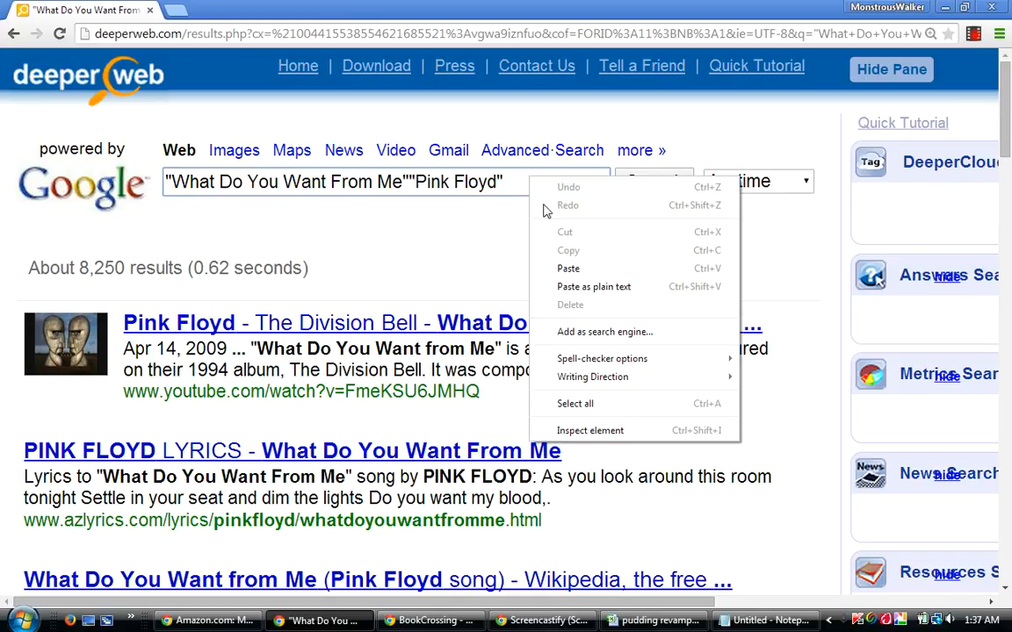
click(554, 270)
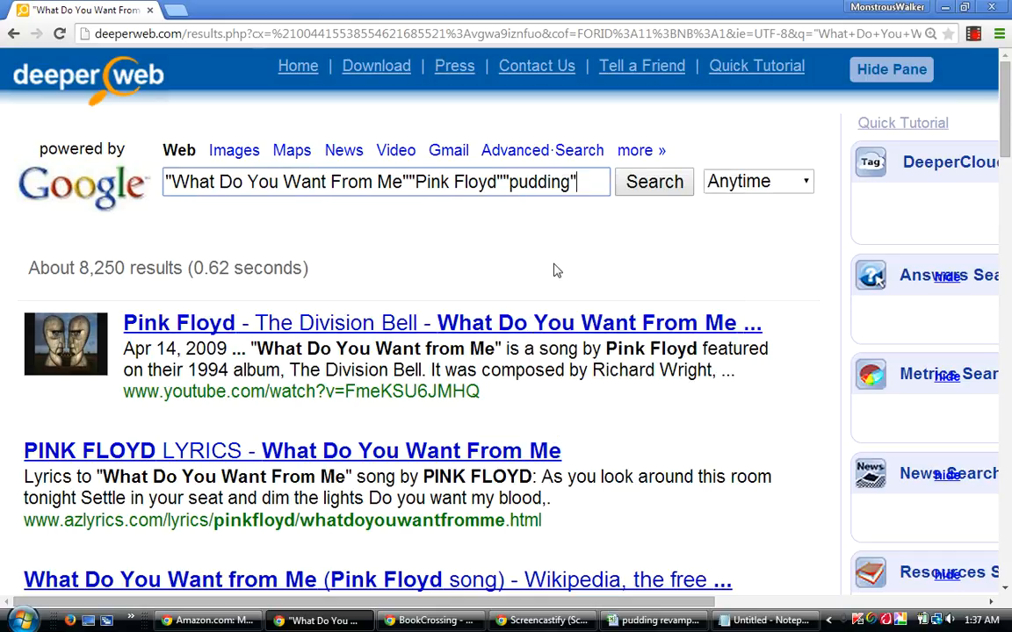
key(Return)
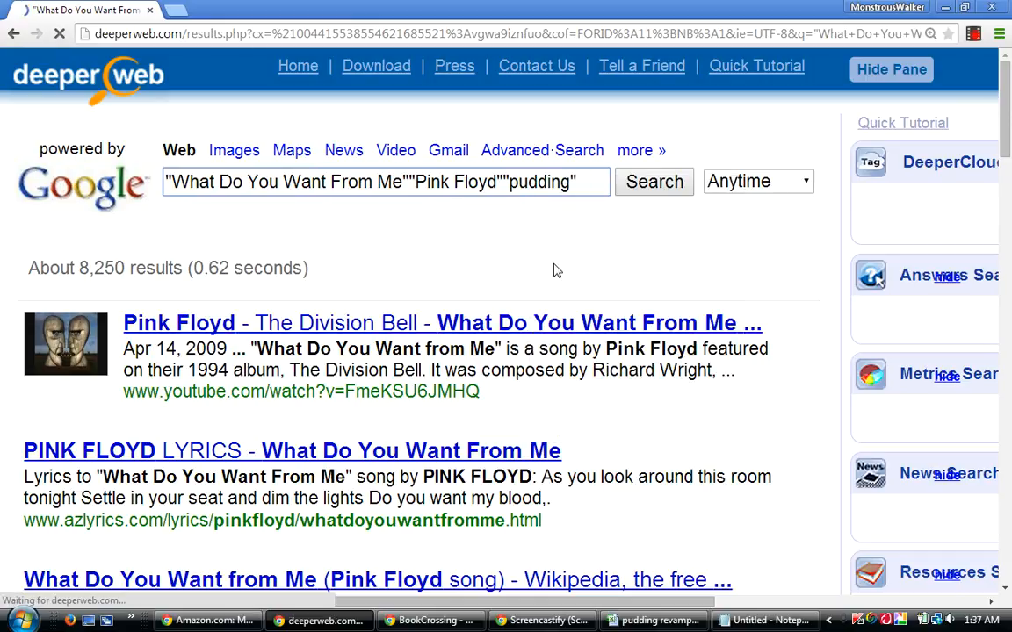
Switch to the workbook, enter .00825 in cell N240 of the What Do You Want From Me row, and move to Q240.
click(679, 622)
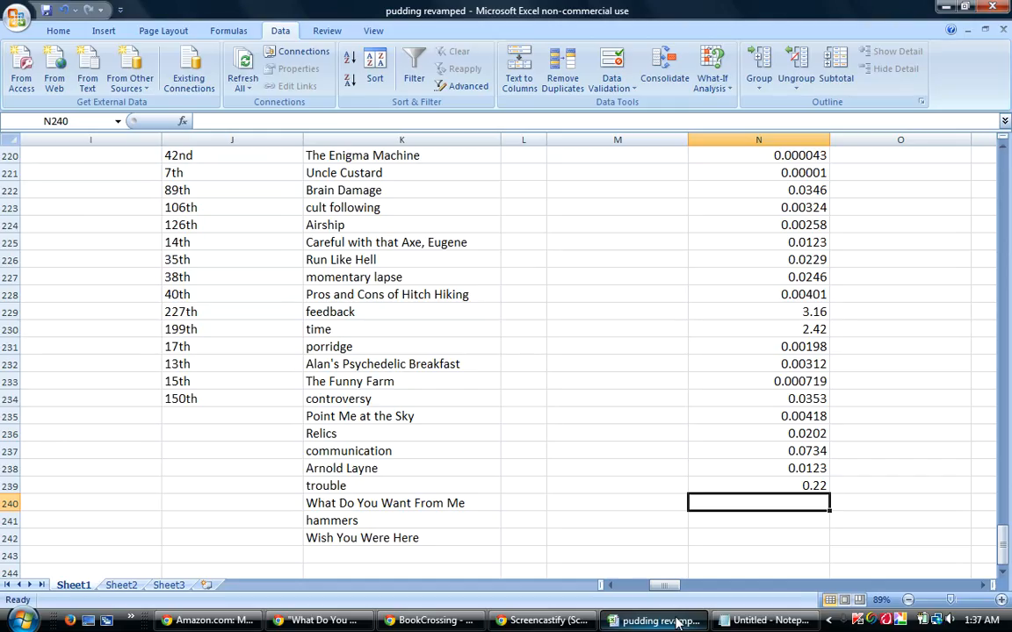
text(.00)
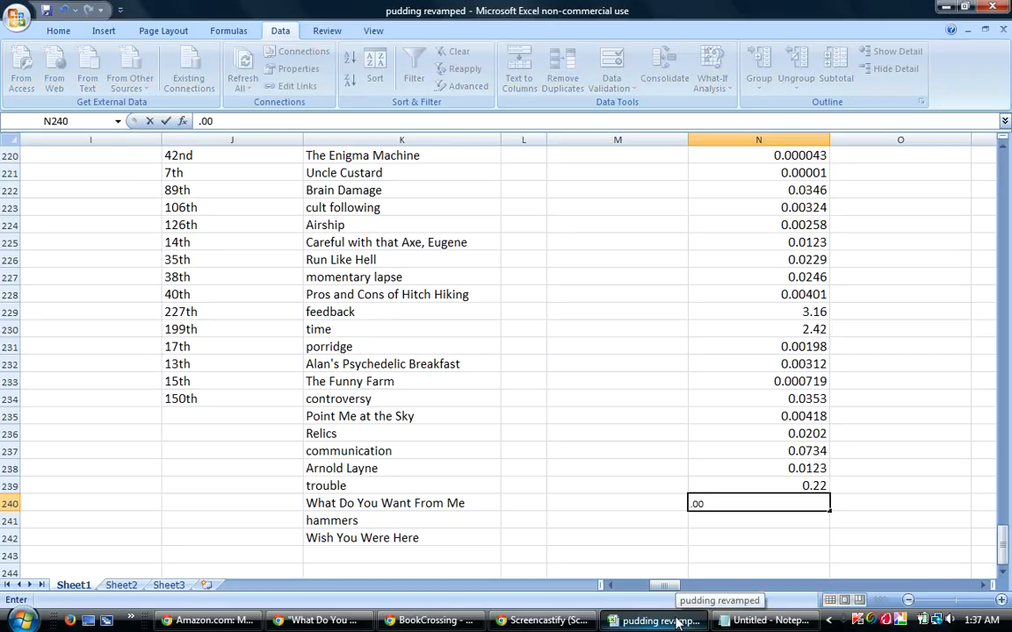
text(825)
key(Right)
key(Right)
key(Right)
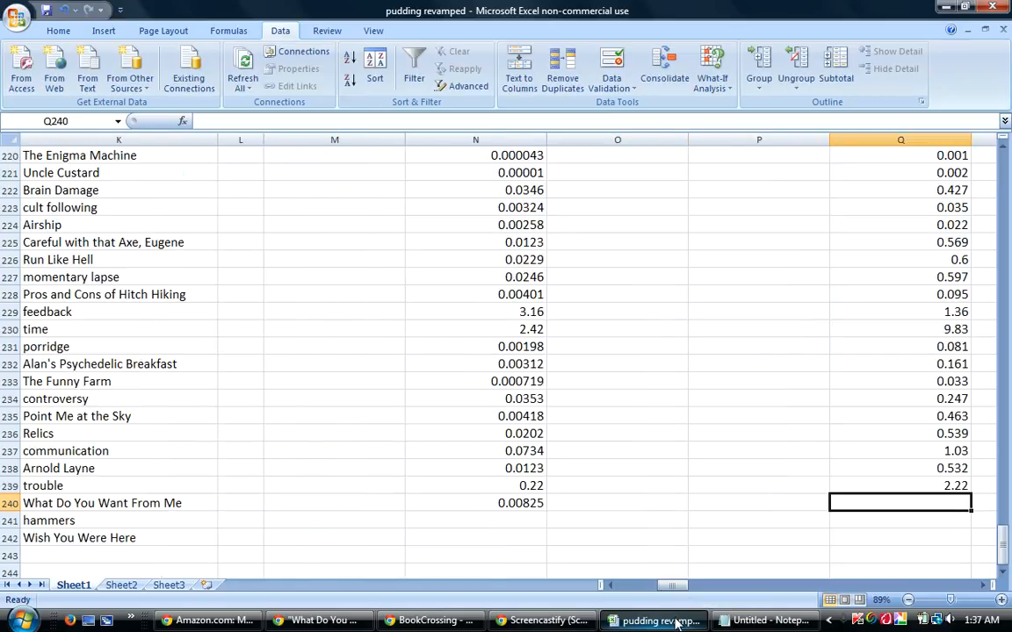
Check the result count of the pudding search in DeeperWeb, enter .089 in cell Q240 of the workbook, and select N241.
click(675, 621)
click(675, 623)
text(.089)
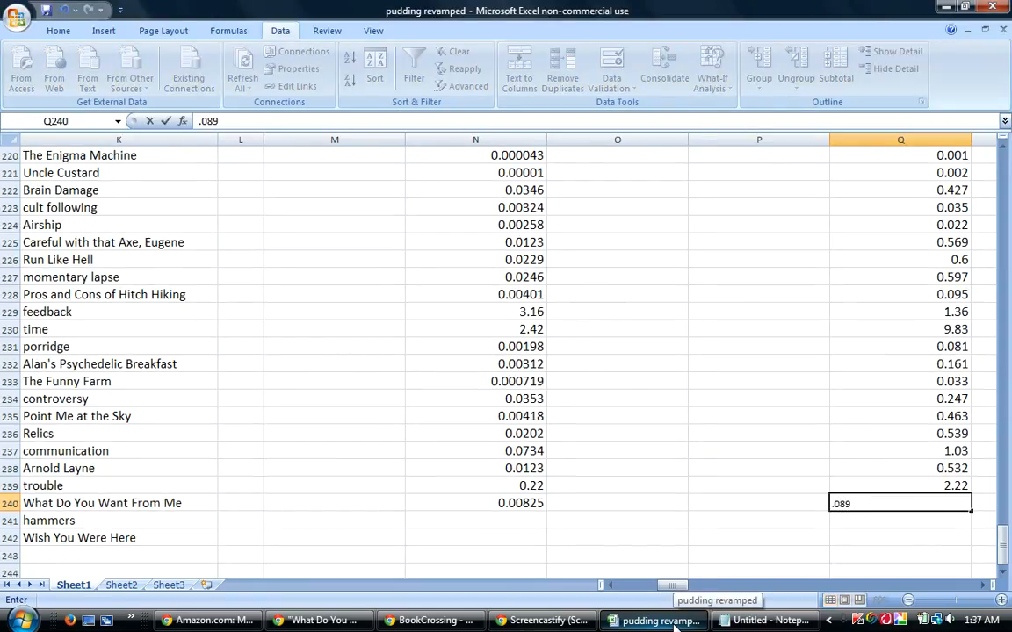
key(Return)
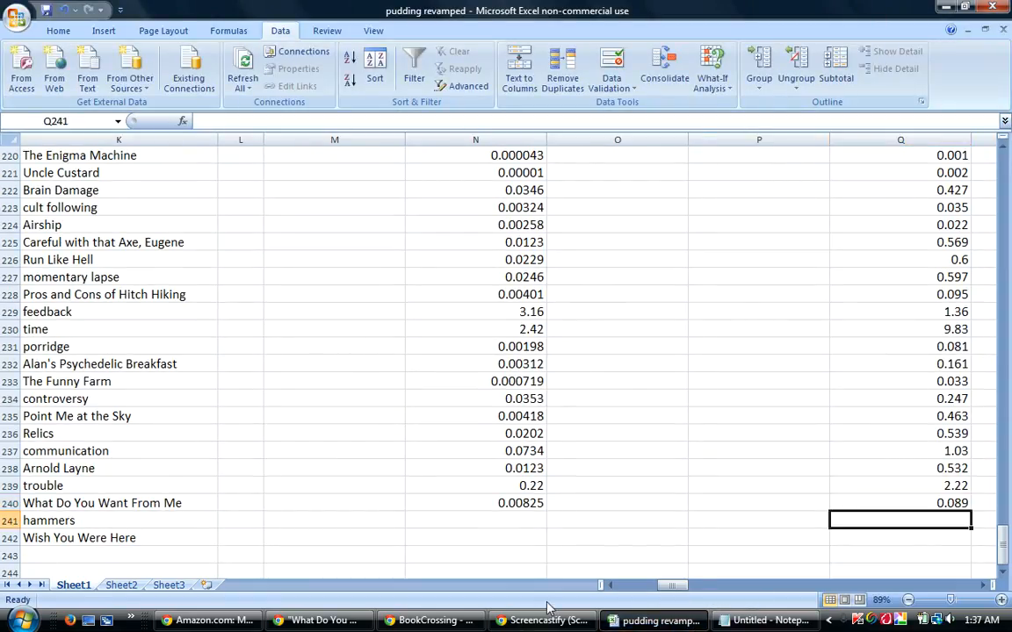
click(493, 521)
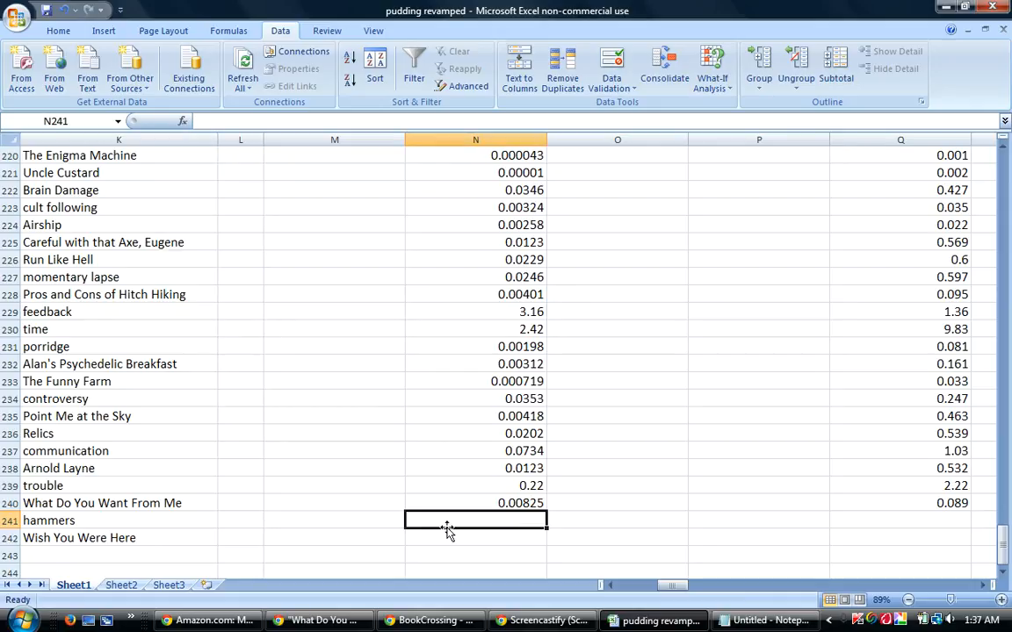
Switch to DeeperWeb and replace the query with a search for "hammers""Pink Floyd".
click(352, 623)
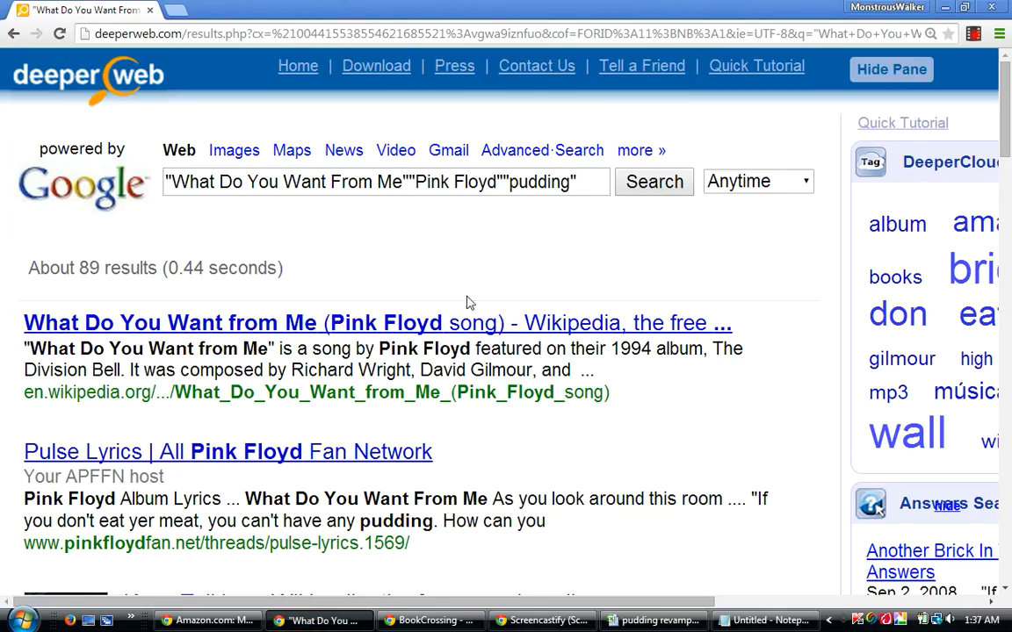
drag(584, 181, 106, 175)
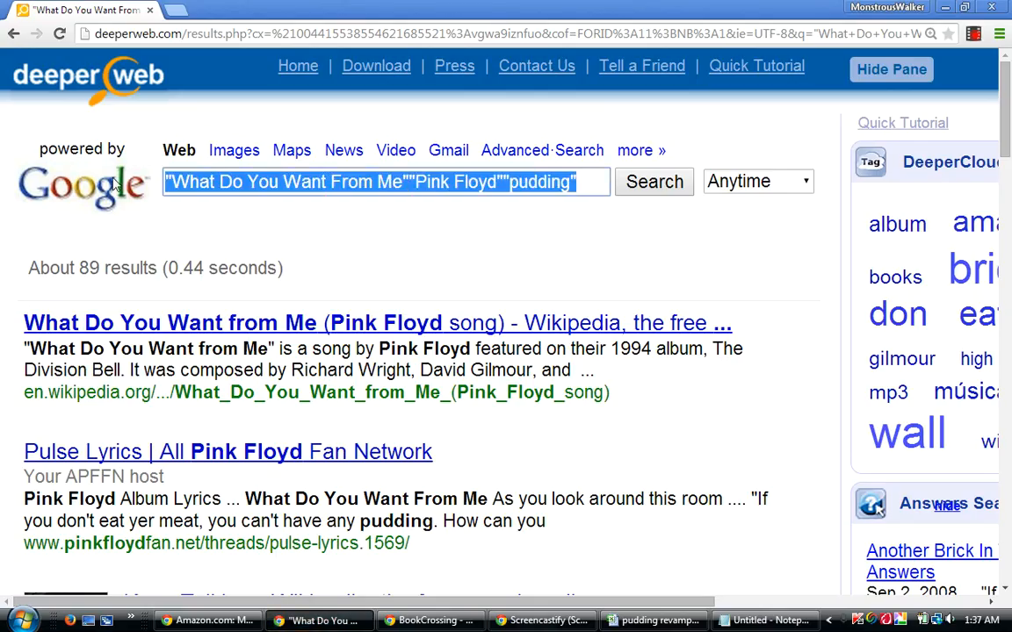
text("ham)
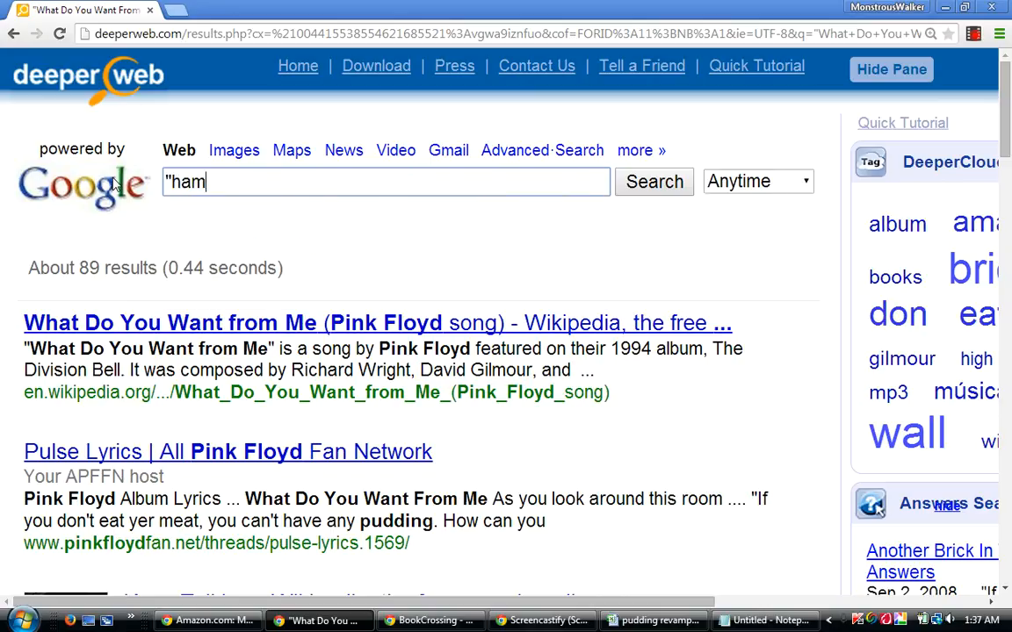
text(mers""Pink Floyd")
key(Return)
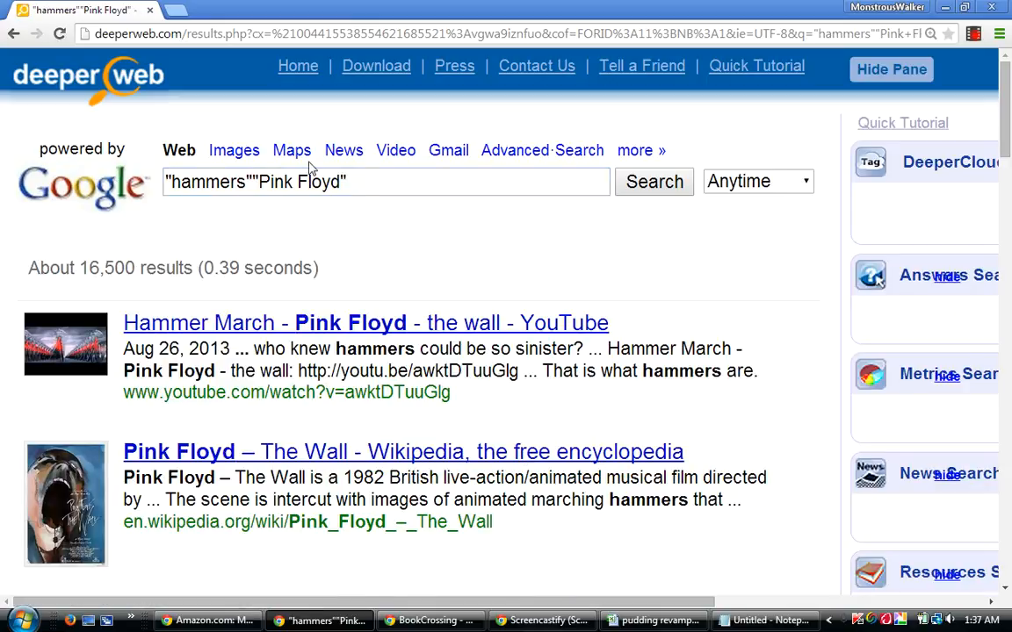
Paste the quoted term "pudding" onto the end of the hammers query and run the search.
right_click(365, 177)
click(404, 268)
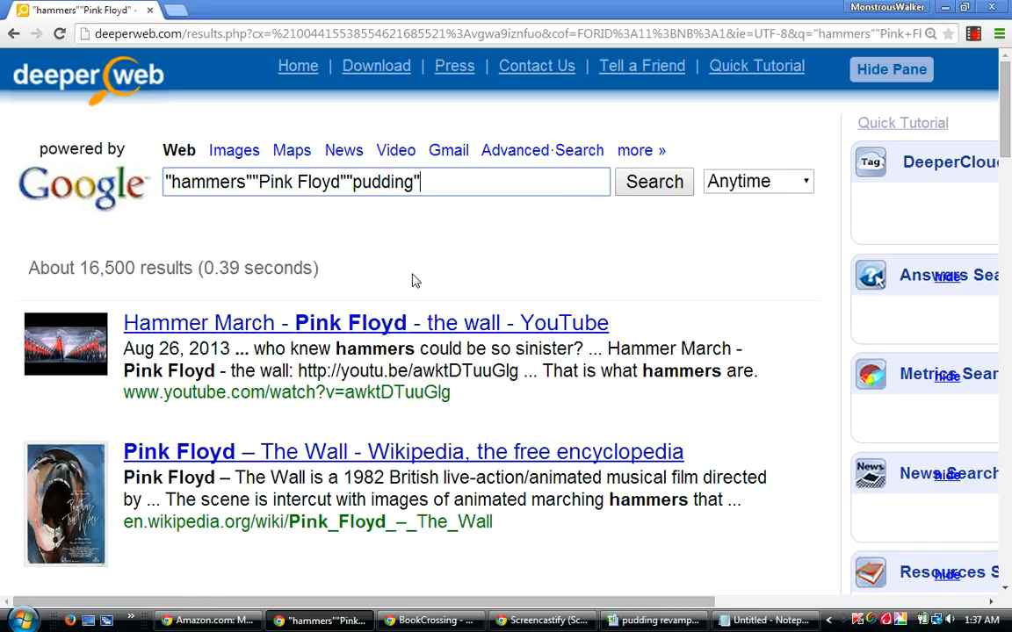
key(Return)
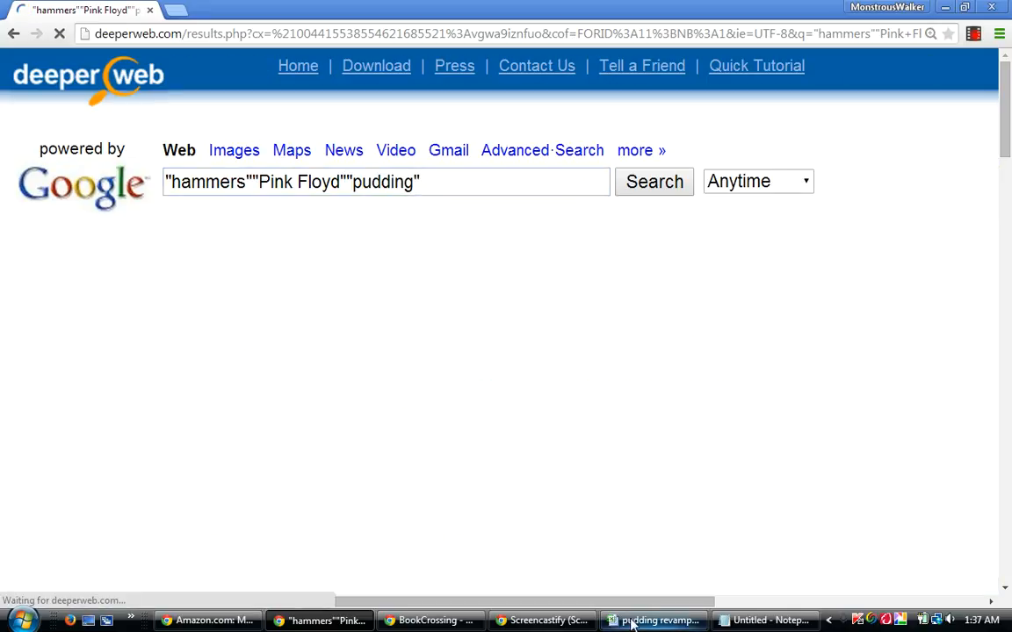
Switch to the workbook, enter .0165 in cell N241 of the hammers row, and move along the row to column Q.
click(633, 621)
text(.0)
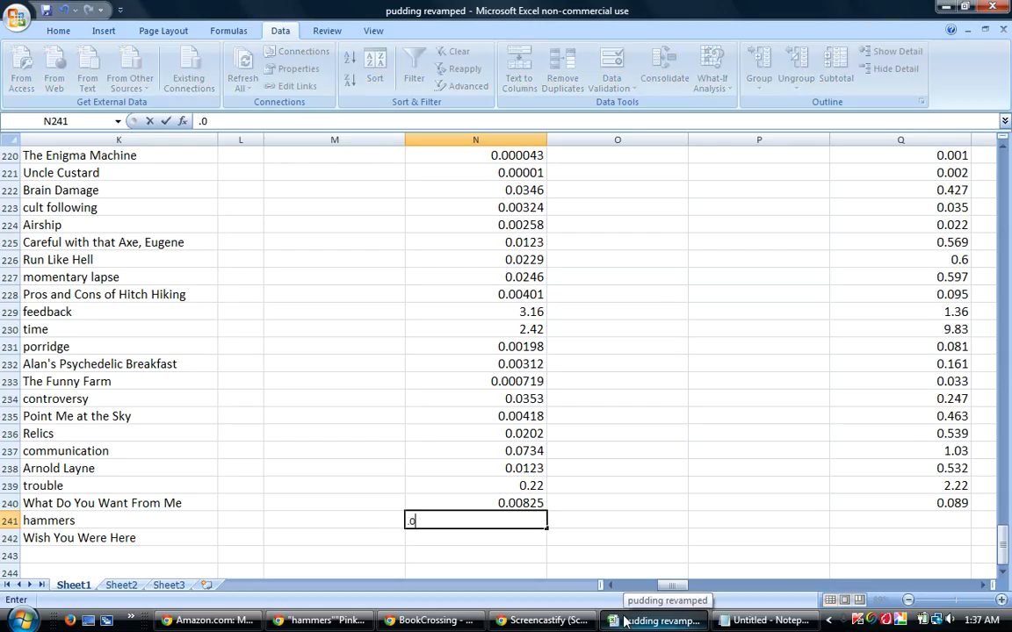
text(165)
key(Tab)
key(Tab)
key(Tab)
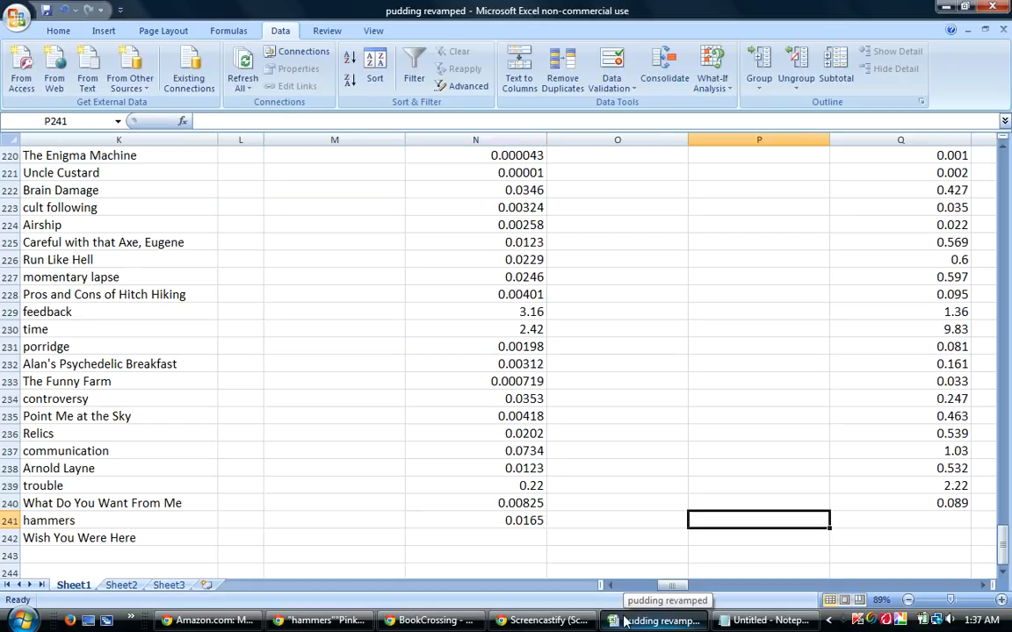
Check the result count of the hammers pudding search in DeeperWeb, enter .141 in cell Q241 of the workbook, and select N242.
click(642, 629)
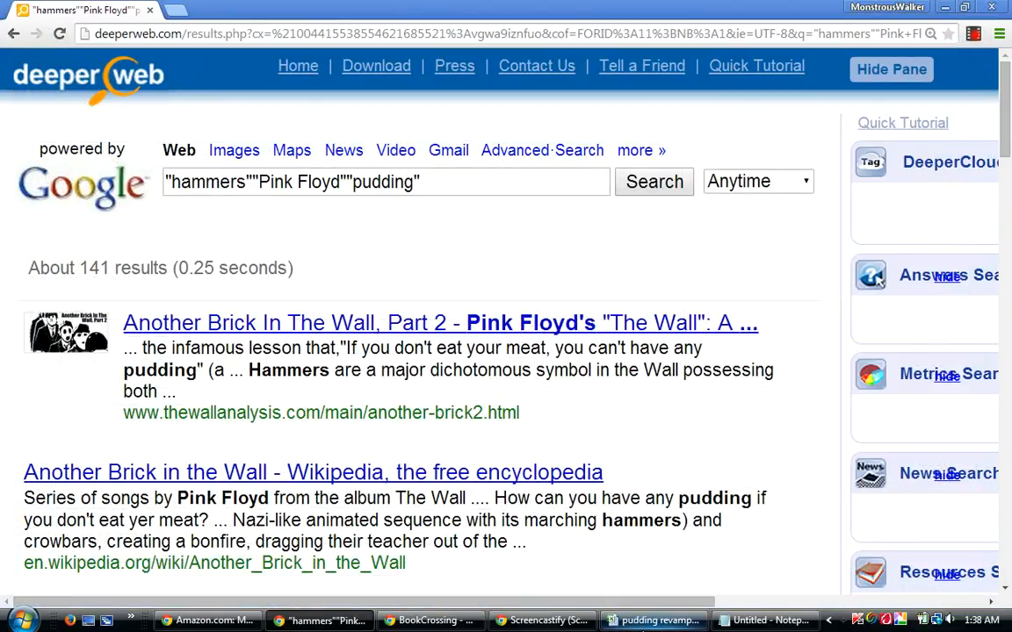
click(642, 629)
text(.141)
key(Return)
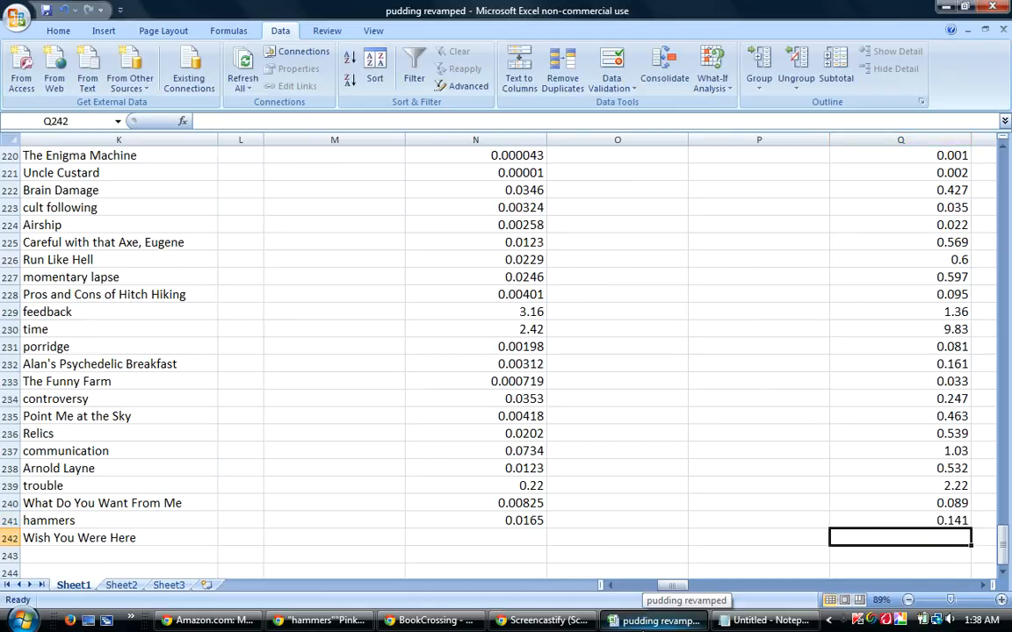
click(472, 537)
Switch to DeeperWeb and replace the query with a search for "Wish You Were Here".
click(321, 621)
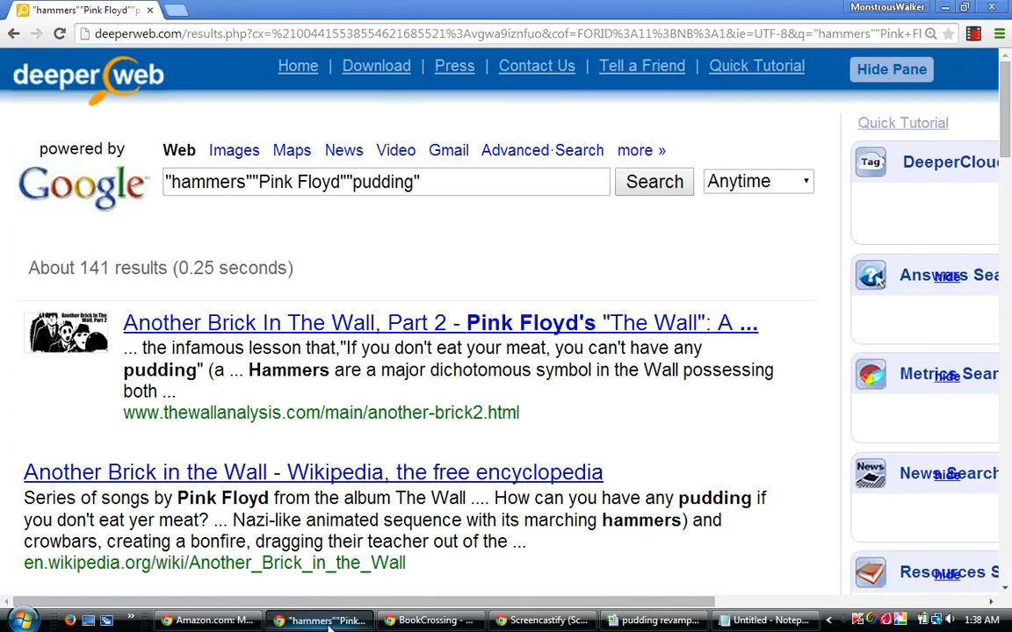
drag(403, 197, 114, 182)
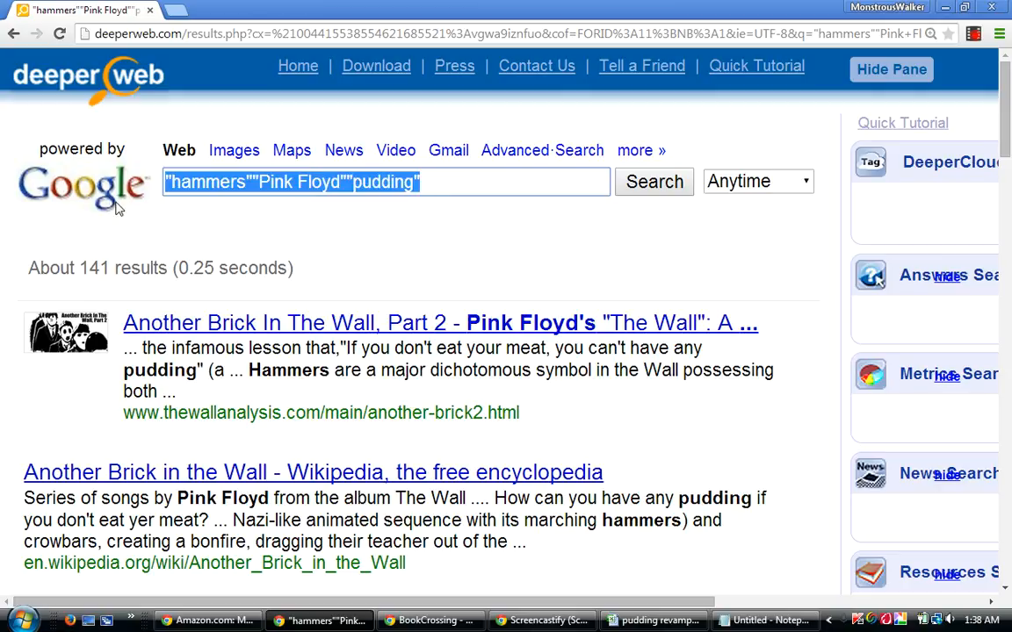
text("Wish )
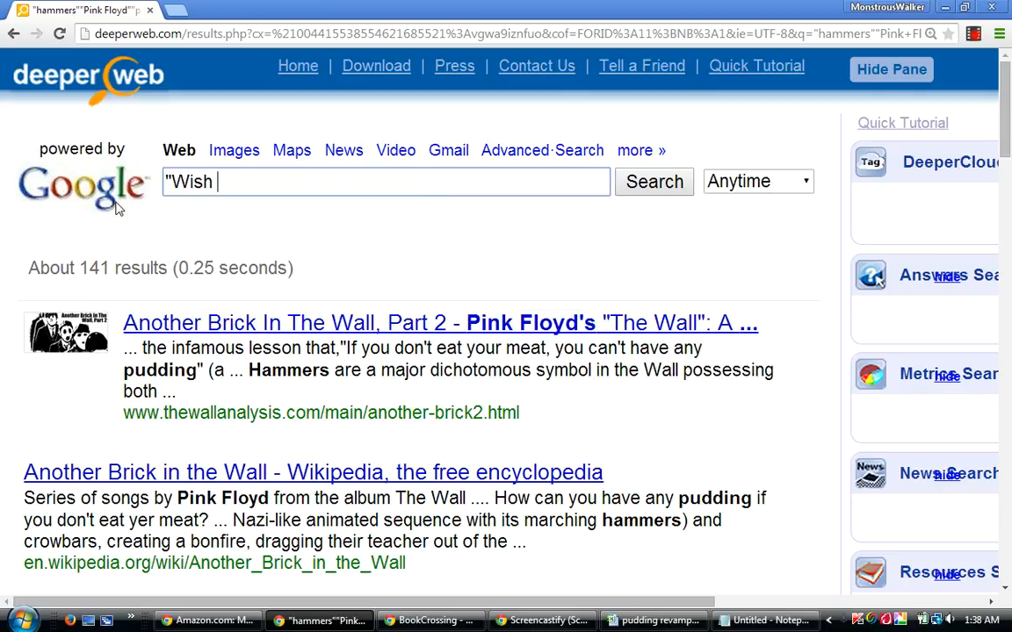
text(You Were Here")
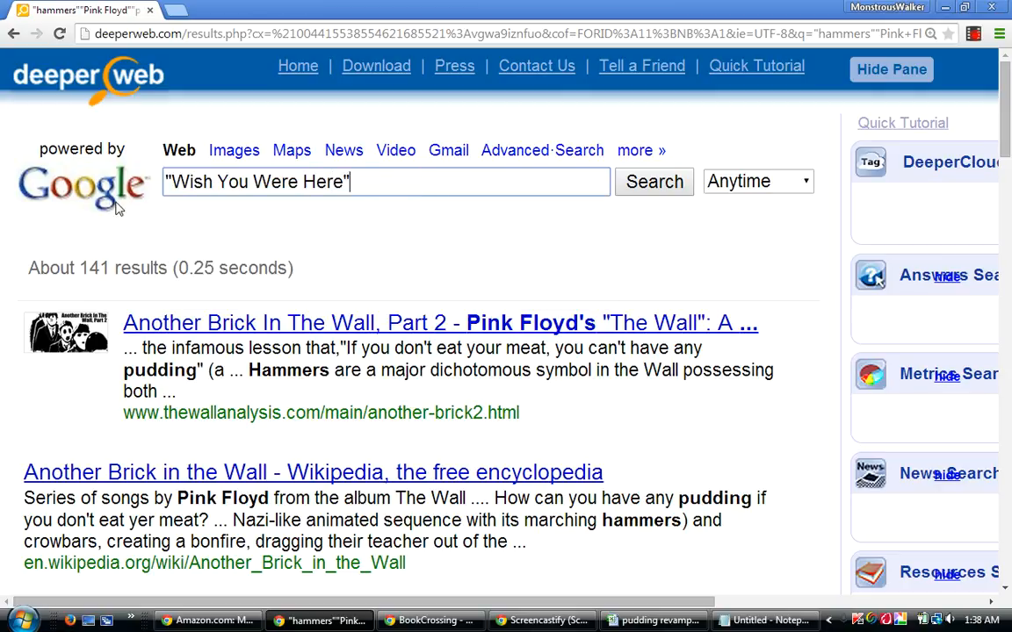
key(Return)
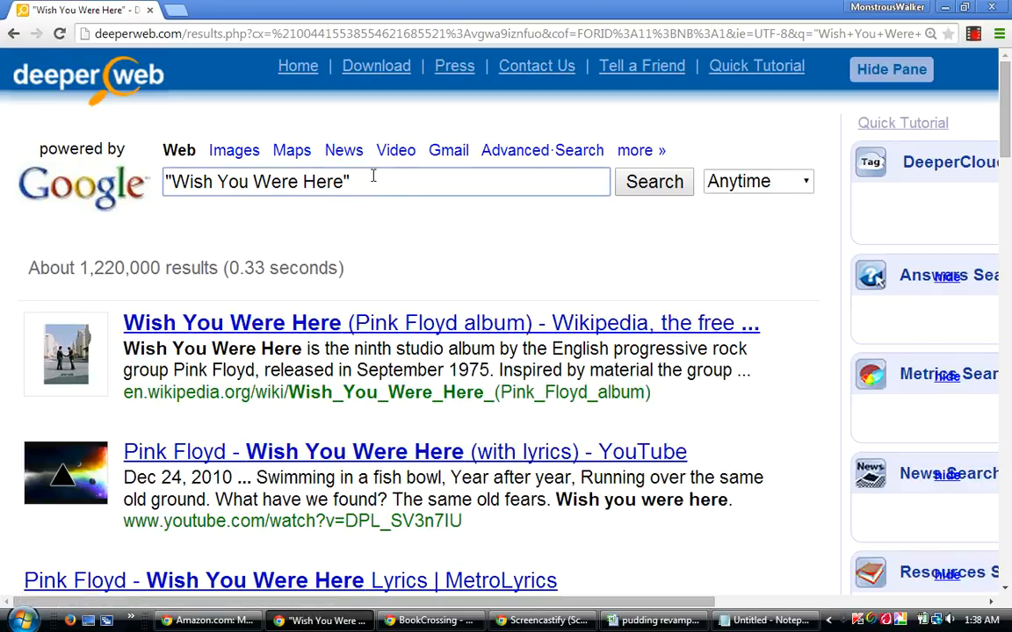
Add the quoted term "Pink Floyd" to the Wish You Were Here query and run the search again.
text("Pink Floyd")
key(Return)
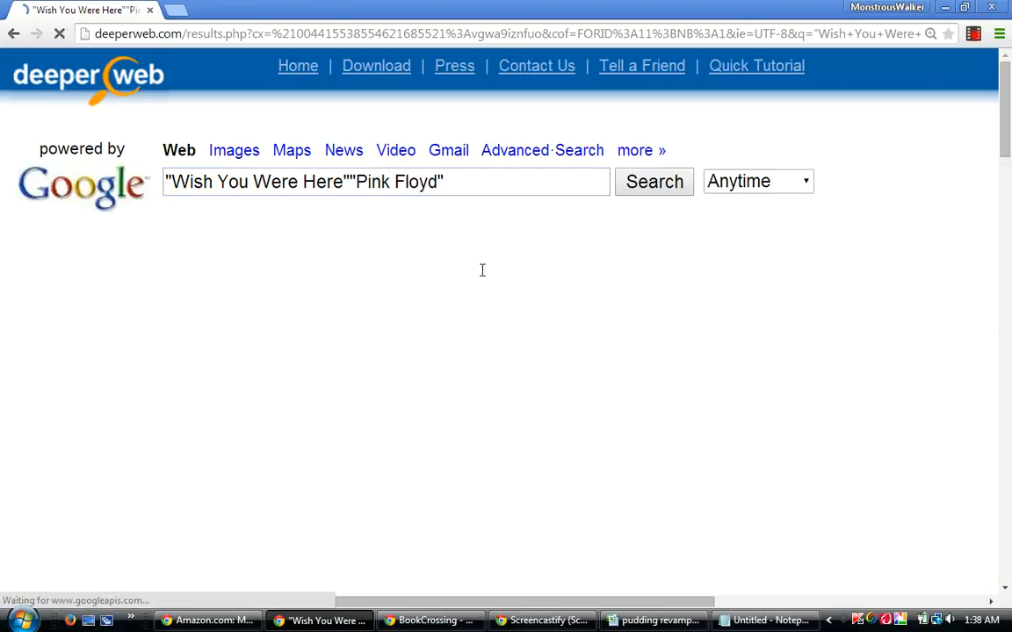
Paste the quoted term "pudding" onto the end of the Wish You Were Here query and run the search.
click(462, 179)
right_click(469, 178)
click(451, 239)
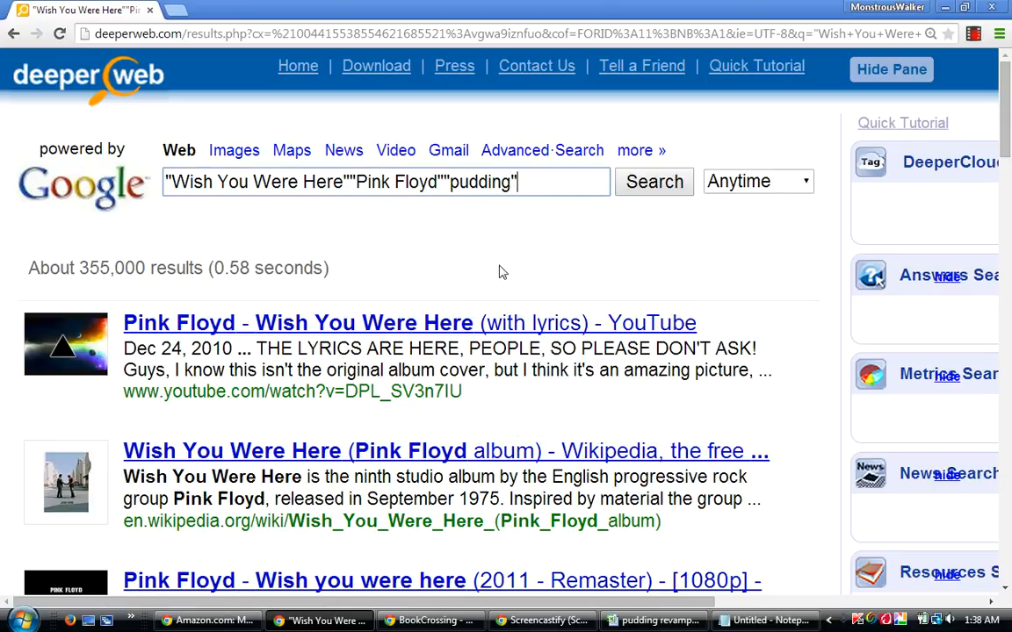
key(Return)
Switch to the workbook, enter .355 in cell N242 of the Wish You Were Here row, and move to Q242.
mouse_move(679, 628)
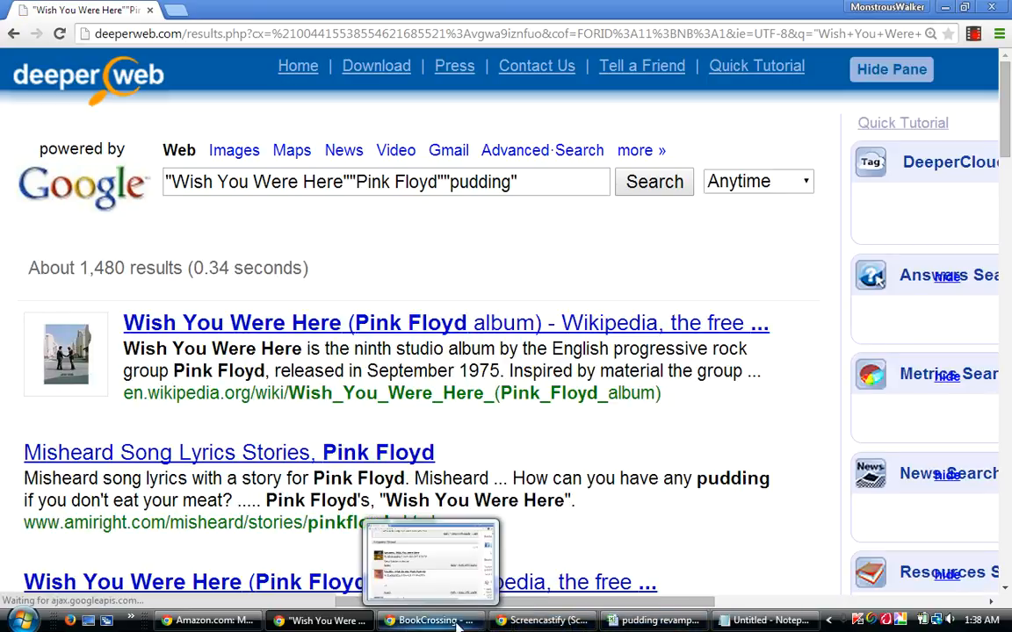
click(652, 624)
text(.355)
key(Tab)
key(Tab)
key(Tab)
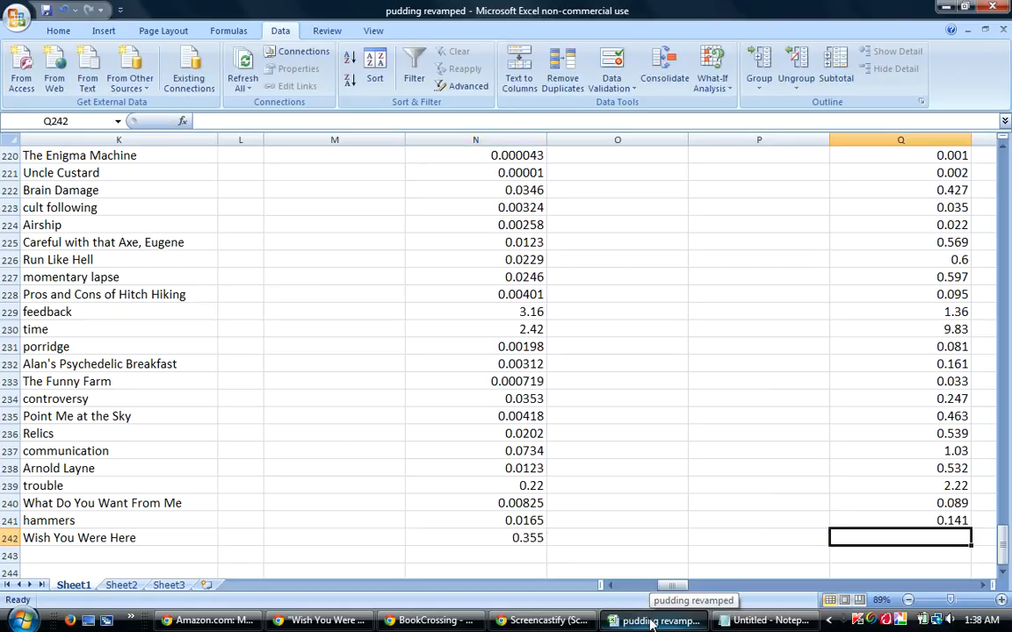
Recheck the pudding result count in DeeperWeb, enter 1.48 in cell Q242 of the workbook, and save the workbook.
click(652, 622)
click(651, 622)
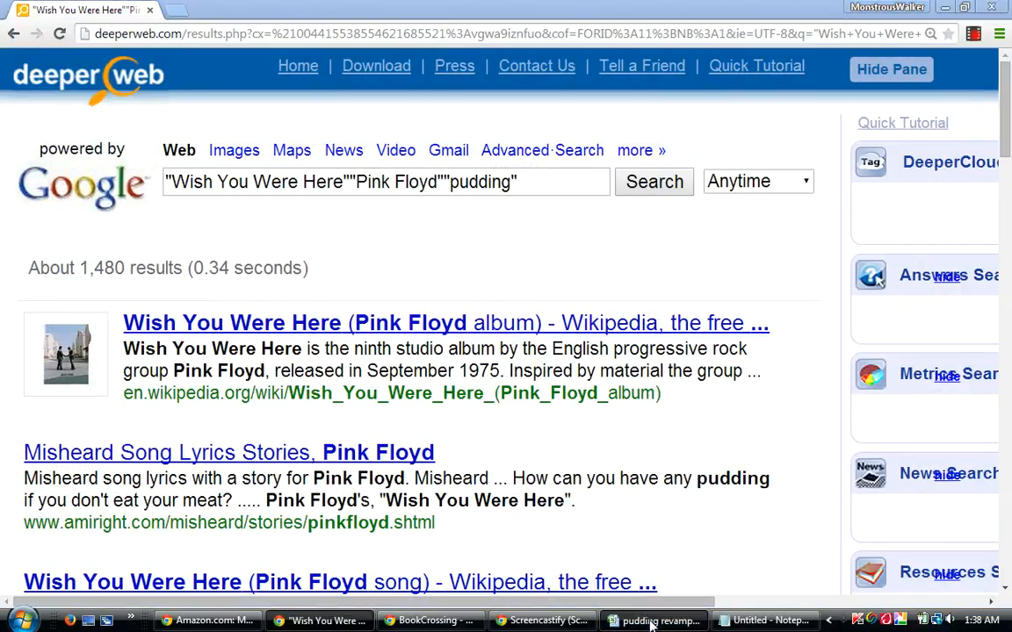
text(1.48)
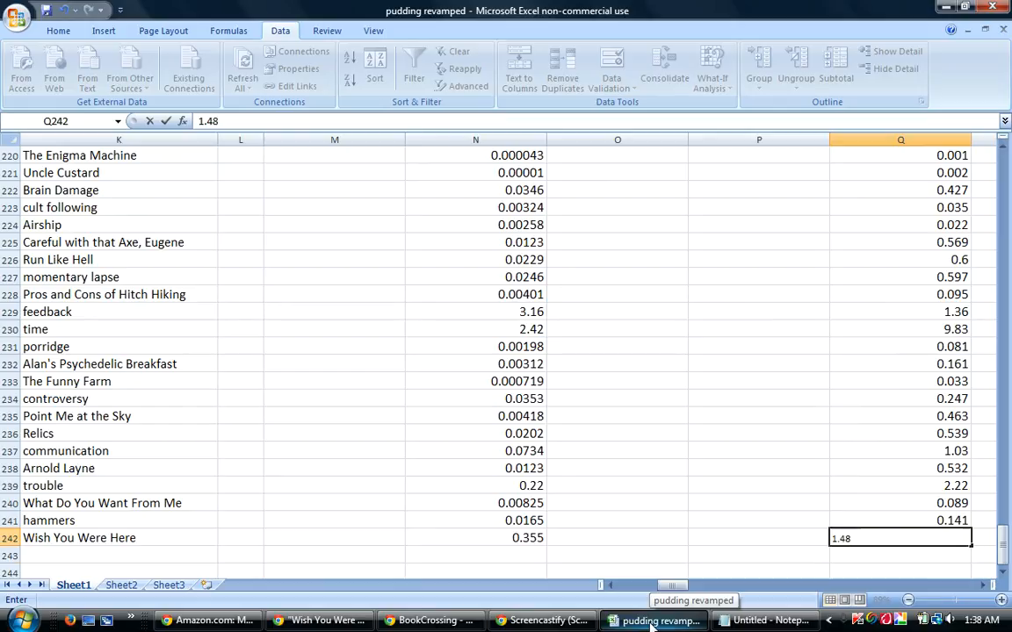
key(Return)
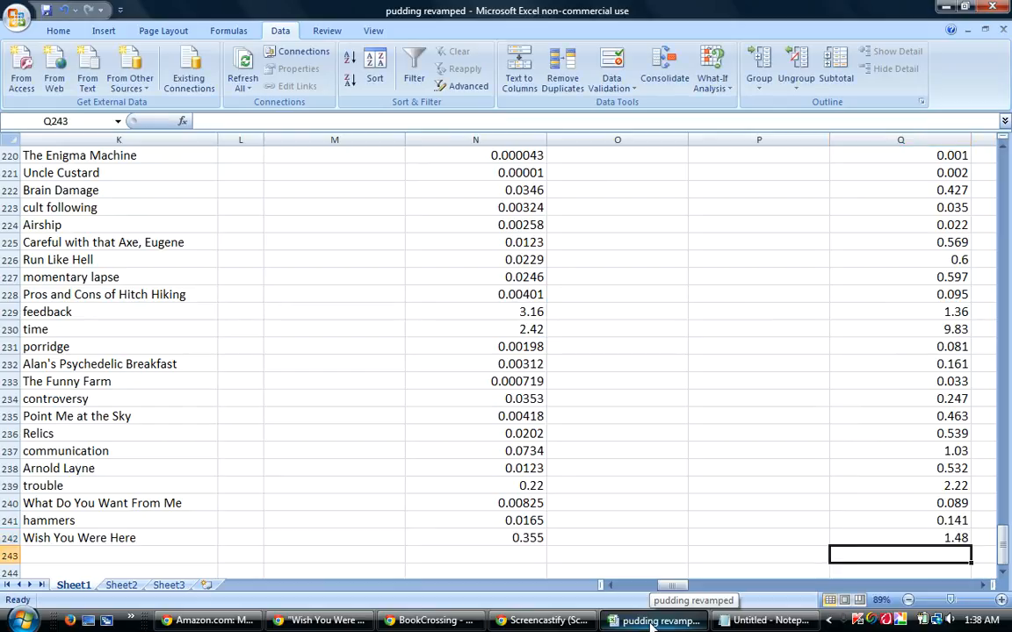
click(15, 19)
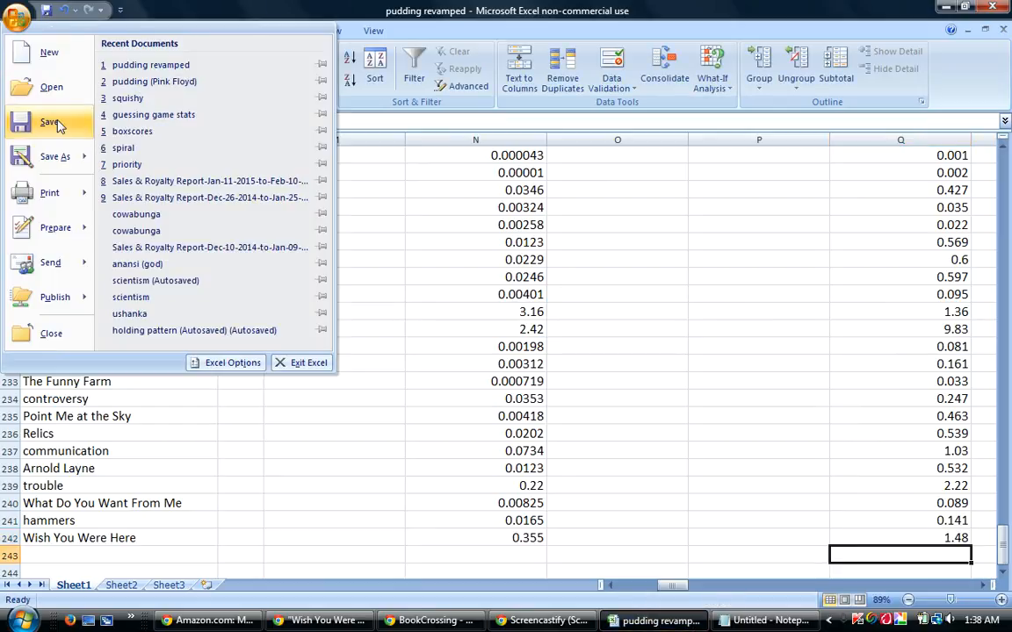
click(53, 123)
mouse_move(323, 620)
click(351, 531)
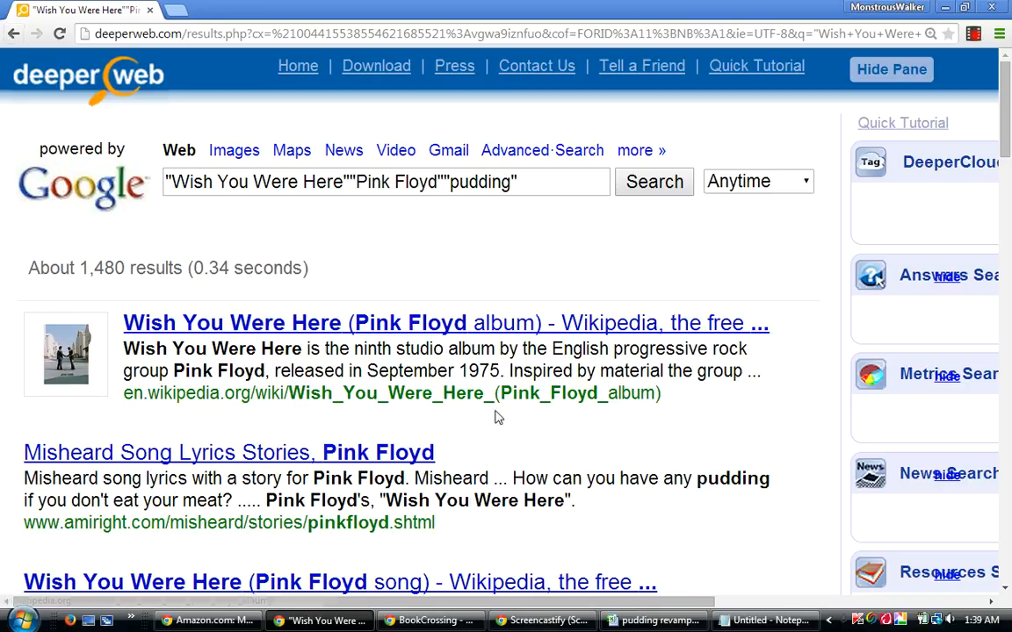
drag(459, 370, 500, 371)
click(642, 443)
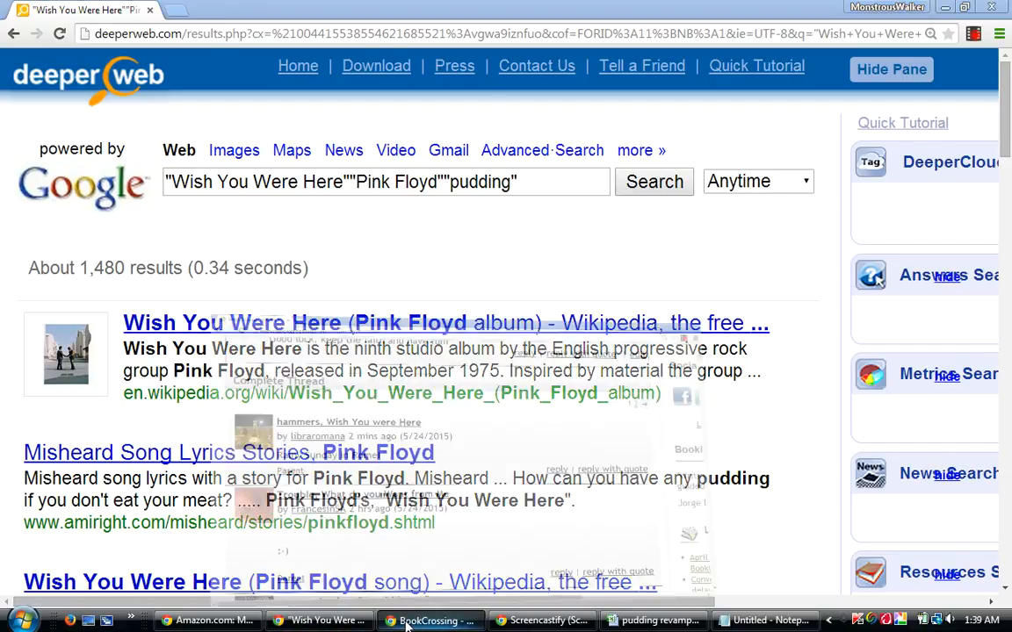
Switch to the BookCrossing thread and read the newest guess posts, from "hammers, Wish You were Here" down to "Point Me At The Sky, Relics".
click(426, 565)
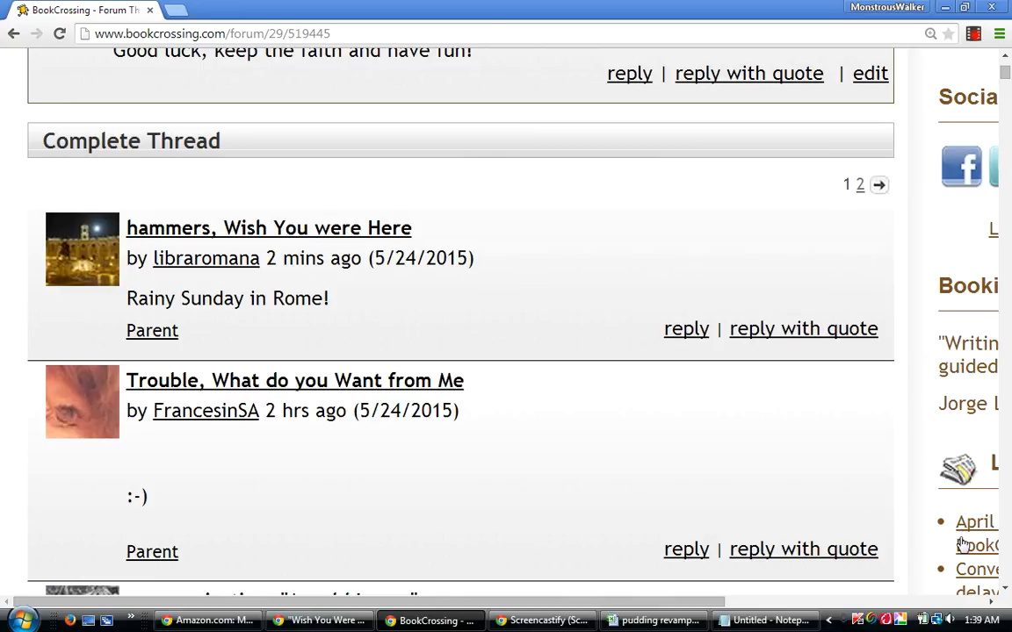
click(1007, 592)
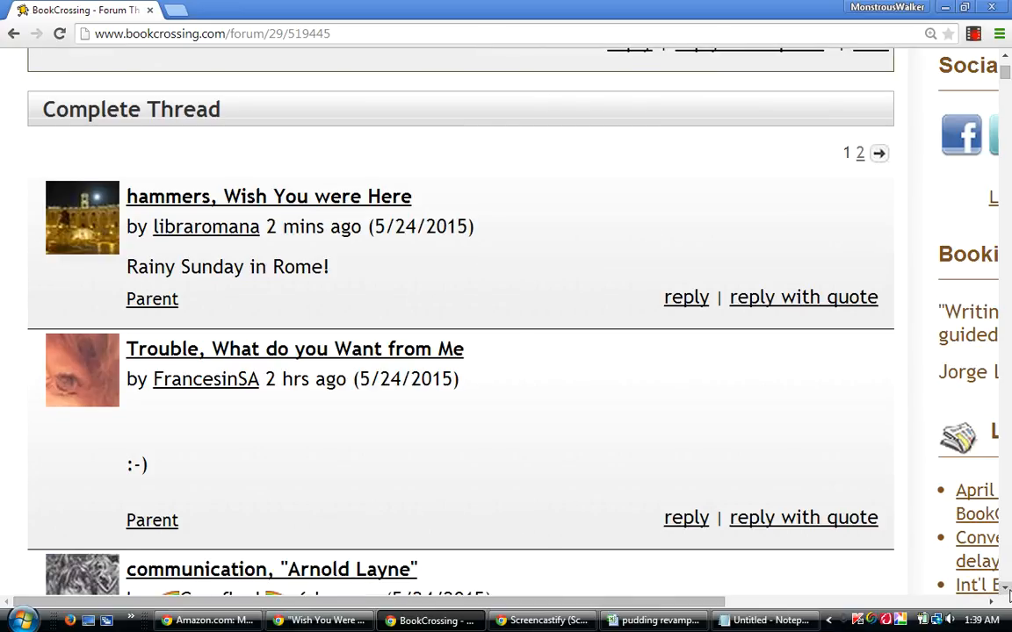
click(1008, 592)
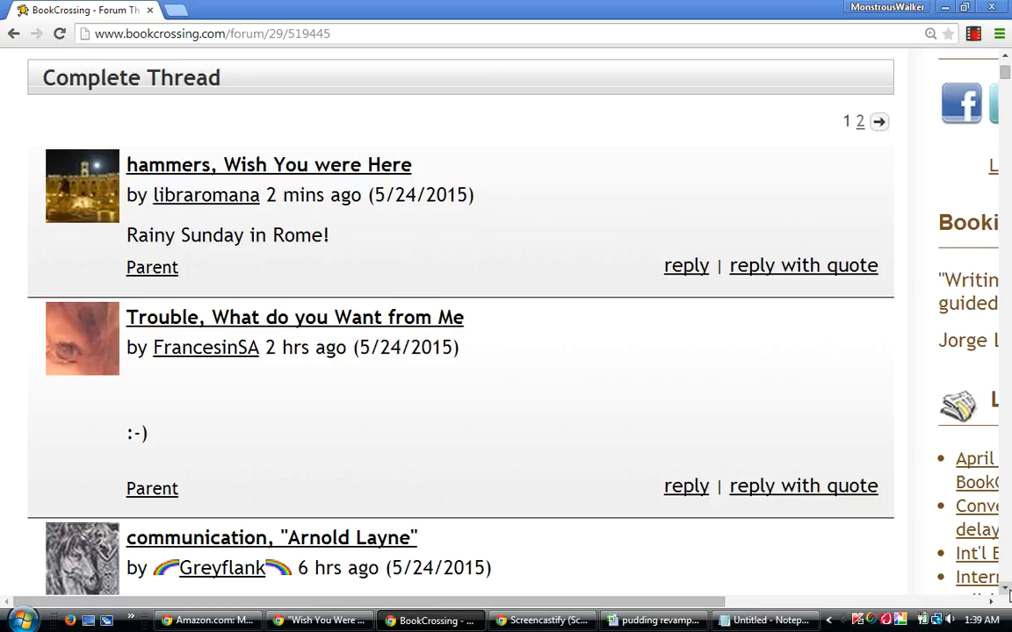
click(1007, 592)
click(1008, 592)
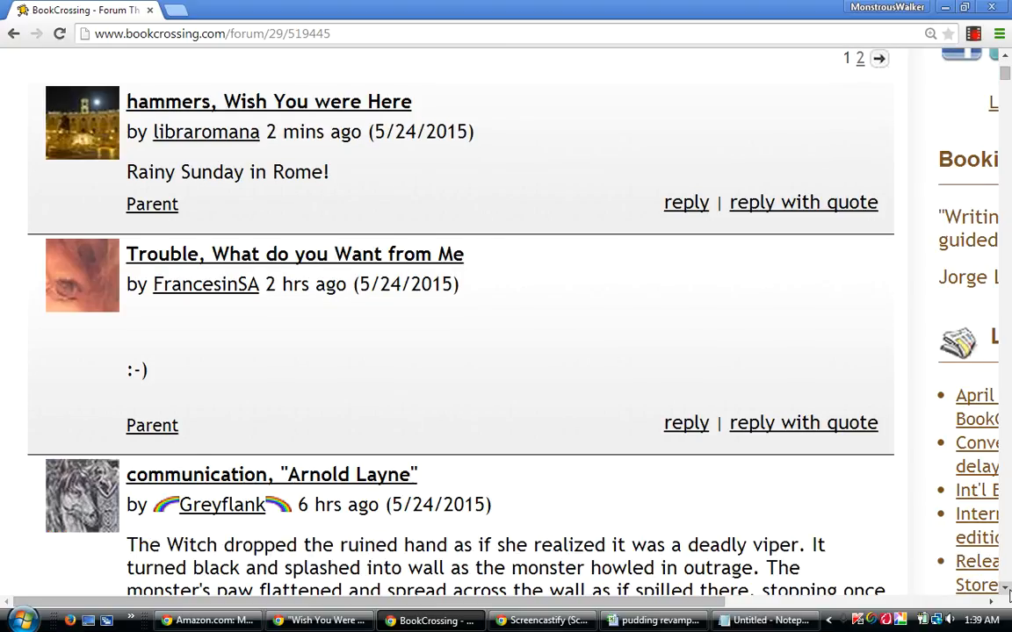
click(1007, 592)
click(1007, 592)
click(1007, 592)
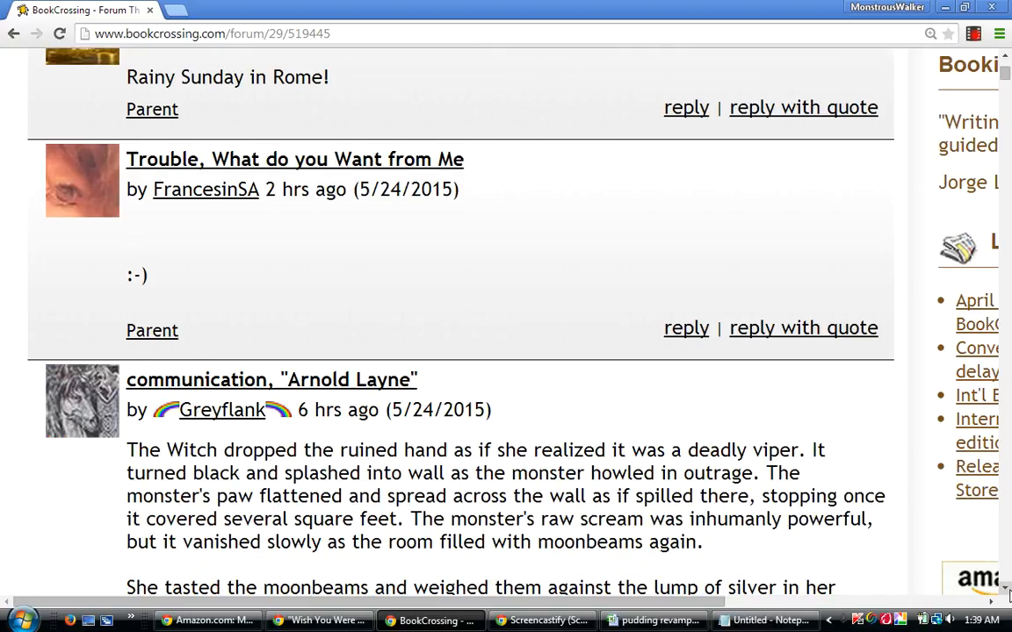
click(1007, 591)
click(1007, 592)
click(1008, 591)
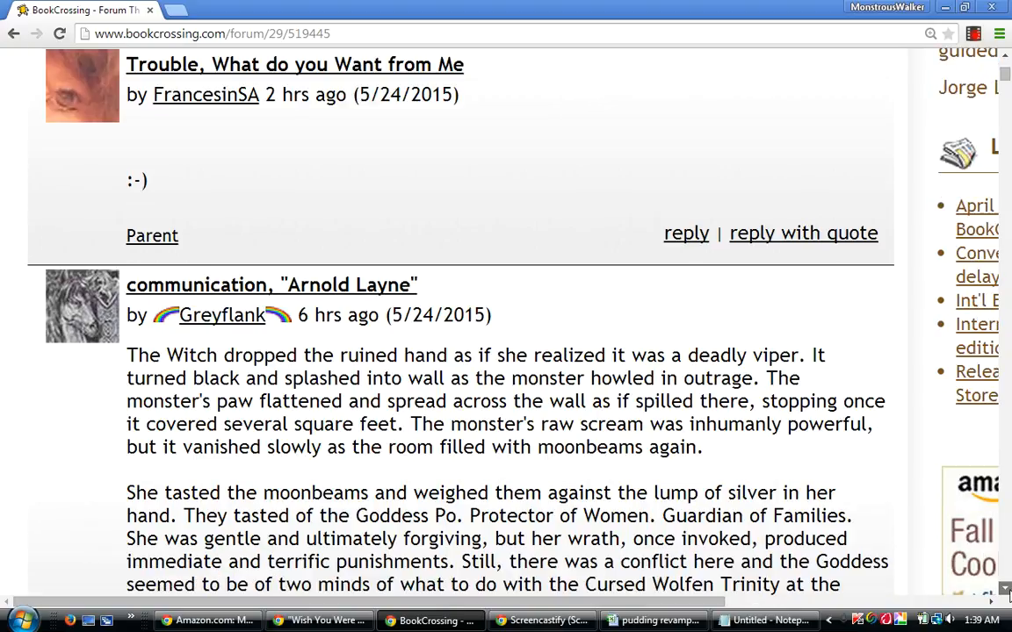
click(1008, 592)
click(1007, 591)
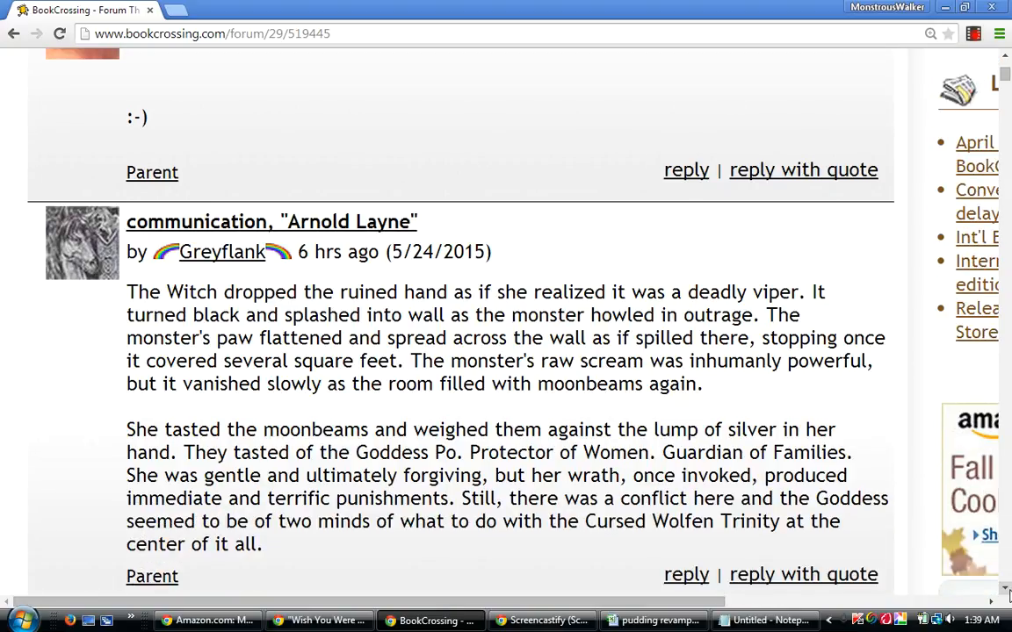
click(1008, 592)
click(1007, 592)
click(1008, 591)
click(1008, 592)
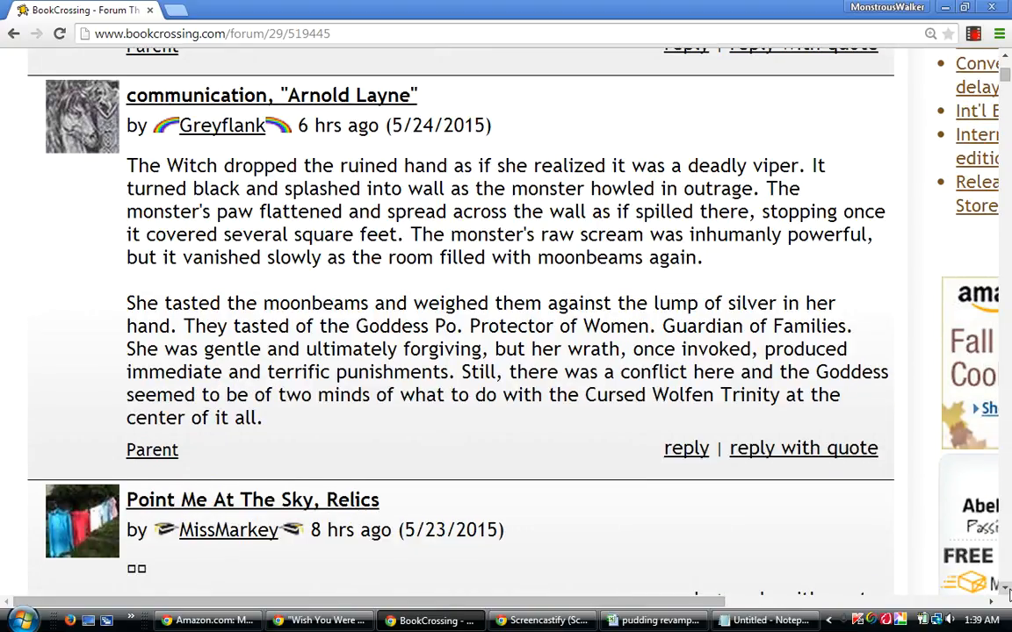
click(1008, 592)
click(1008, 591)
click(1007, 592)
click(1007, 592)
click(1008, 592)
click(1007, 591)
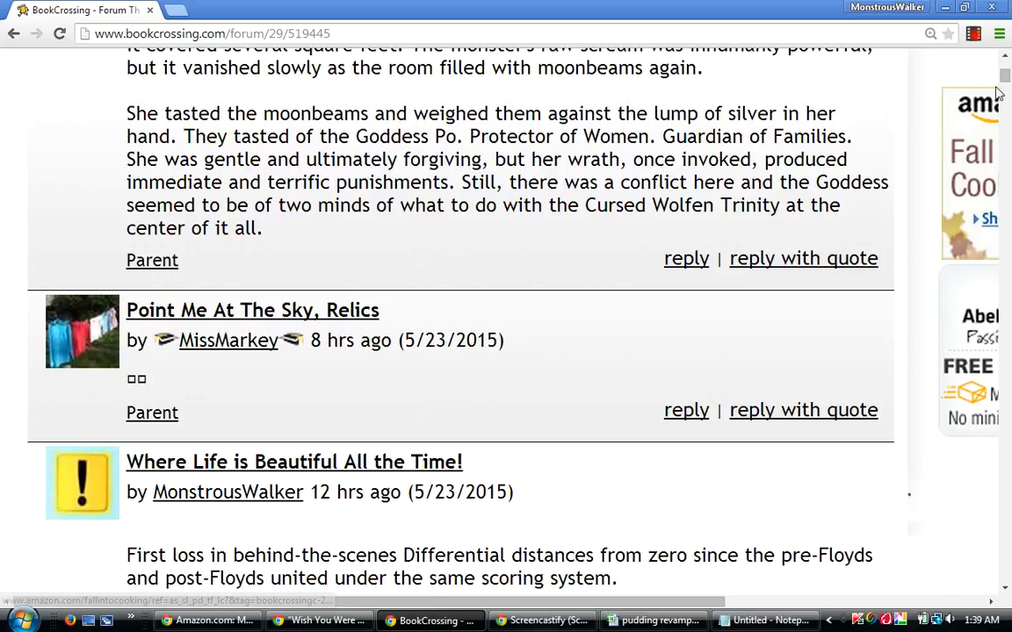
Read through the scoring post "Where Life is Beautiful All the Time!", including its percentages, traditionals and Percentage Relativity Five lists.
click(1007, 592)
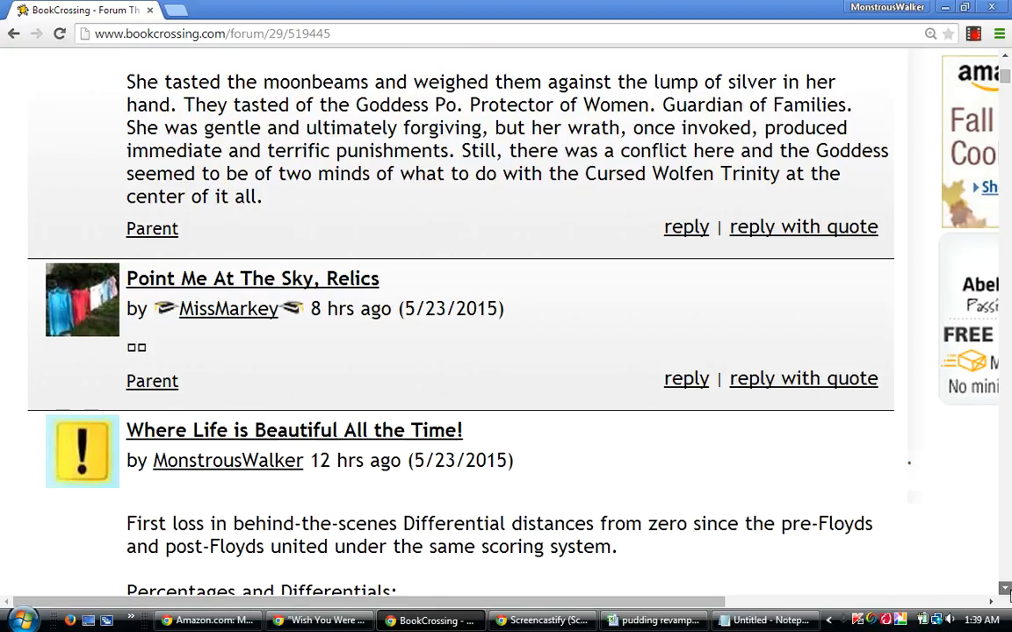
click(1007, 592)
click(1007, 591)
click(1007, 592)
click(1007, 592)
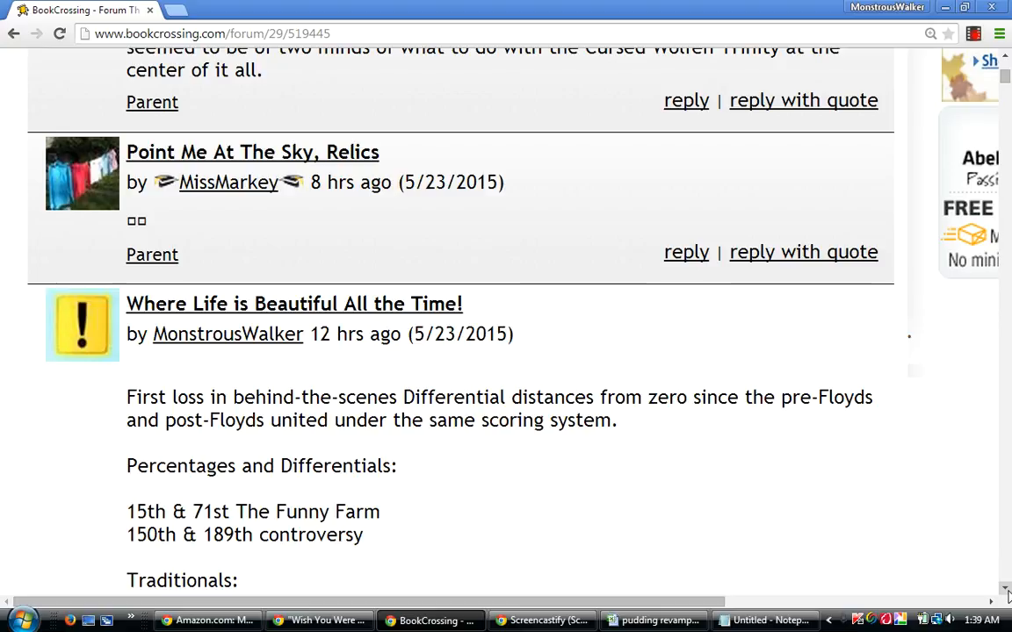
click(1007, 592)
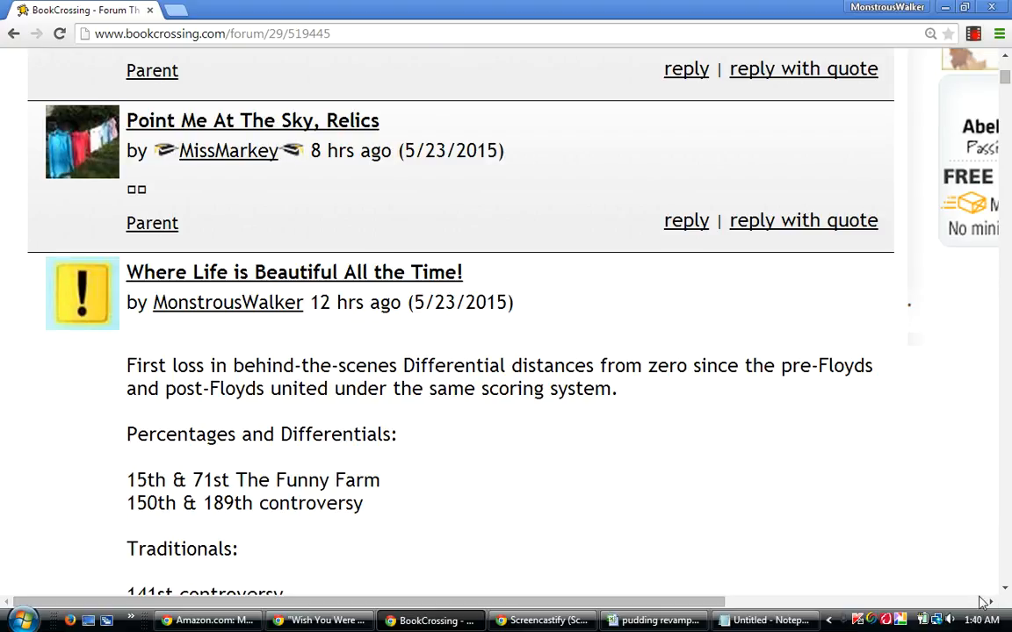
click(1004, 589)
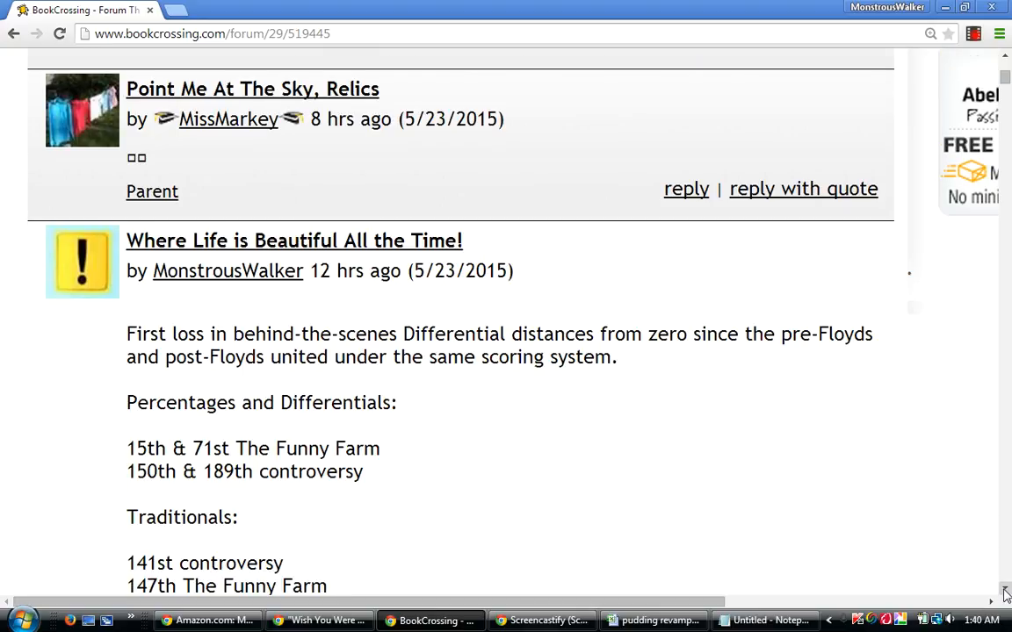
click(1005, 593)
click(1005, 594)
click(1006, 594)
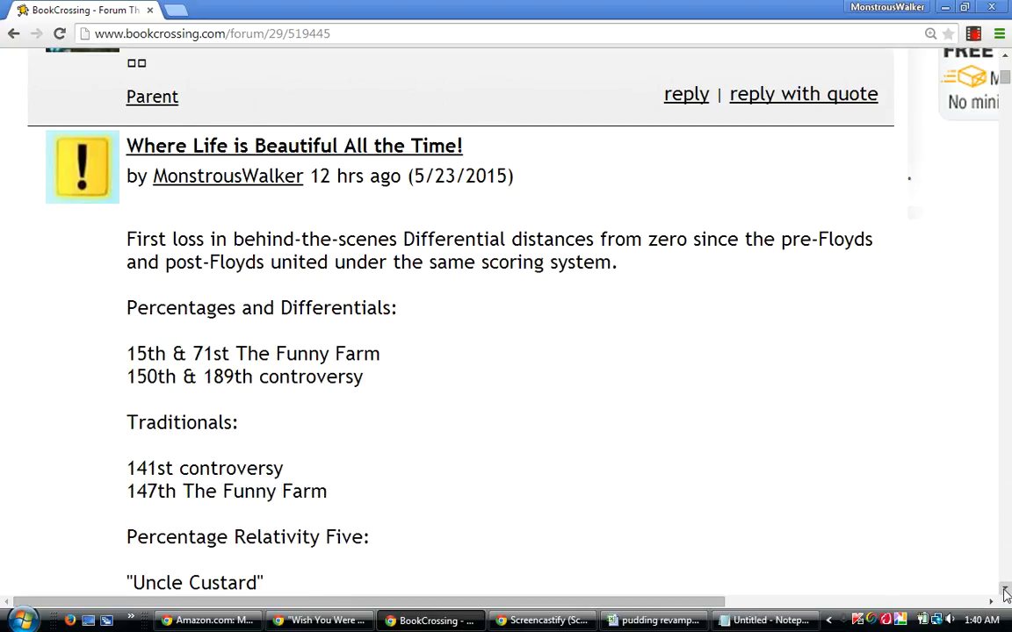
click(1006, 594)
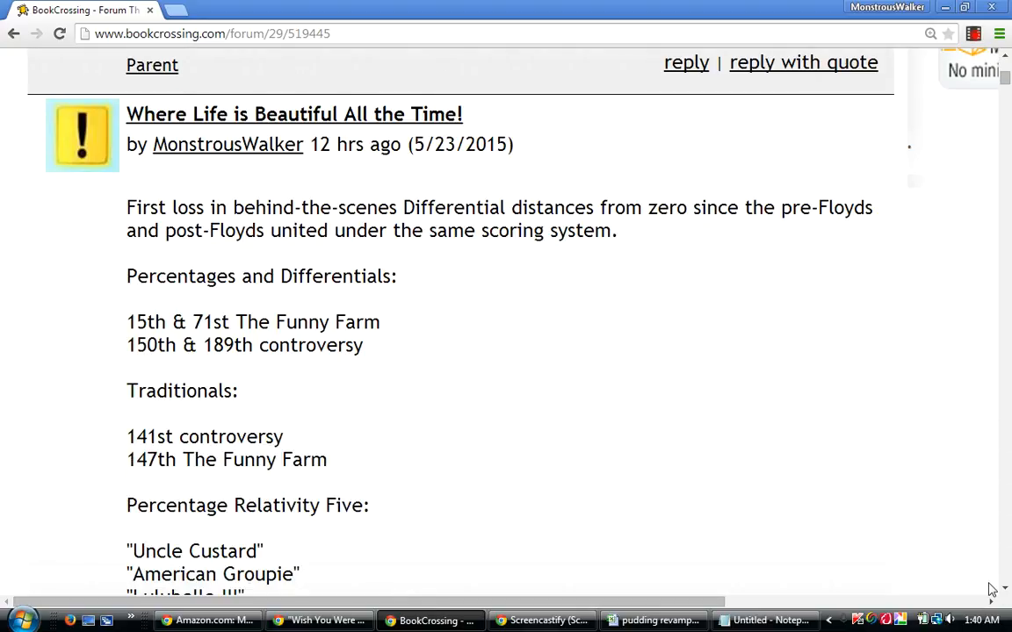
click(1006, 594)
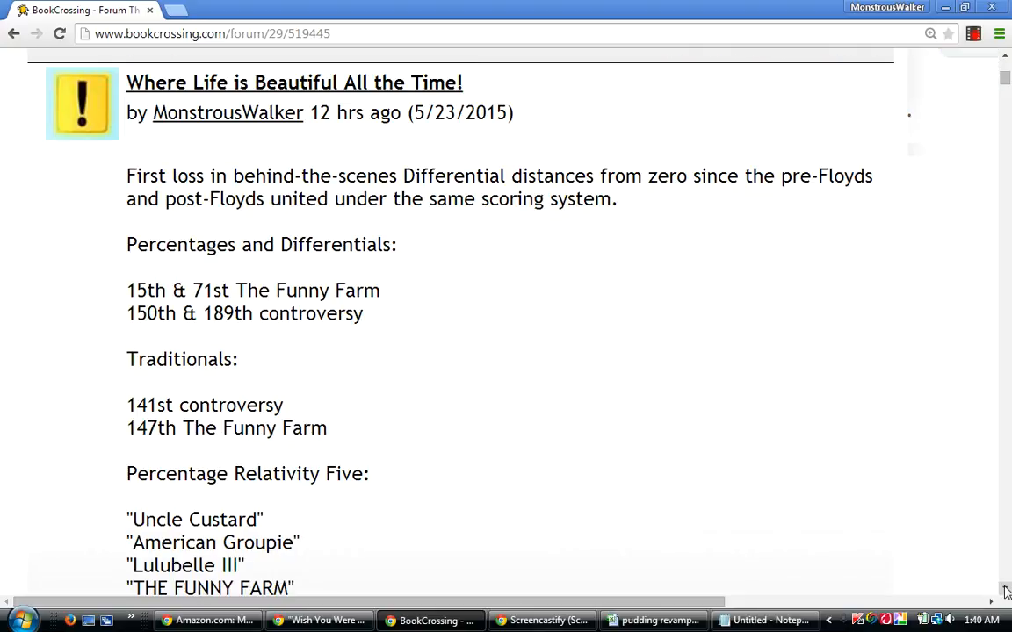
click(1005, 594)
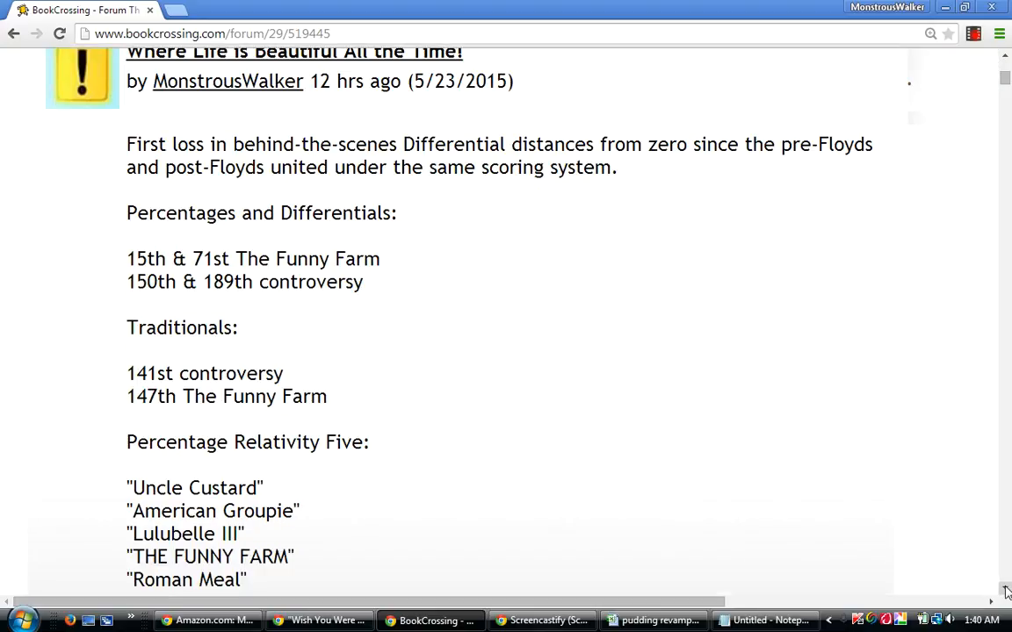
click(1006, 594)
click(1005, 594)
click(1006, 594)
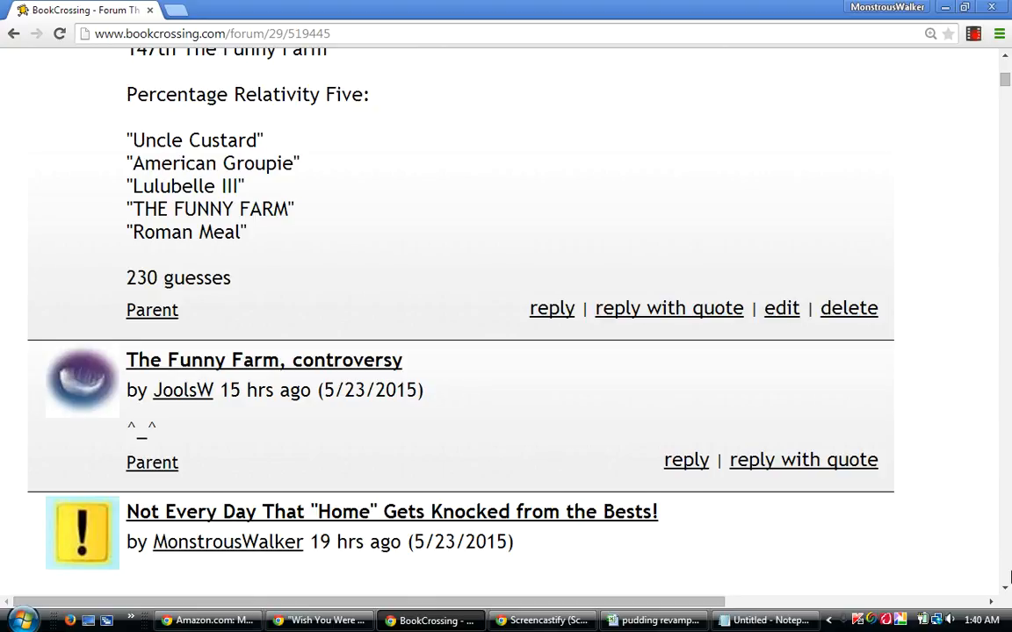
Examine the older scoring post "Not Every Day That "Home" Gets Knocked from the Bests!" from its heading through the Hits Ten list.
click(1003, 591)
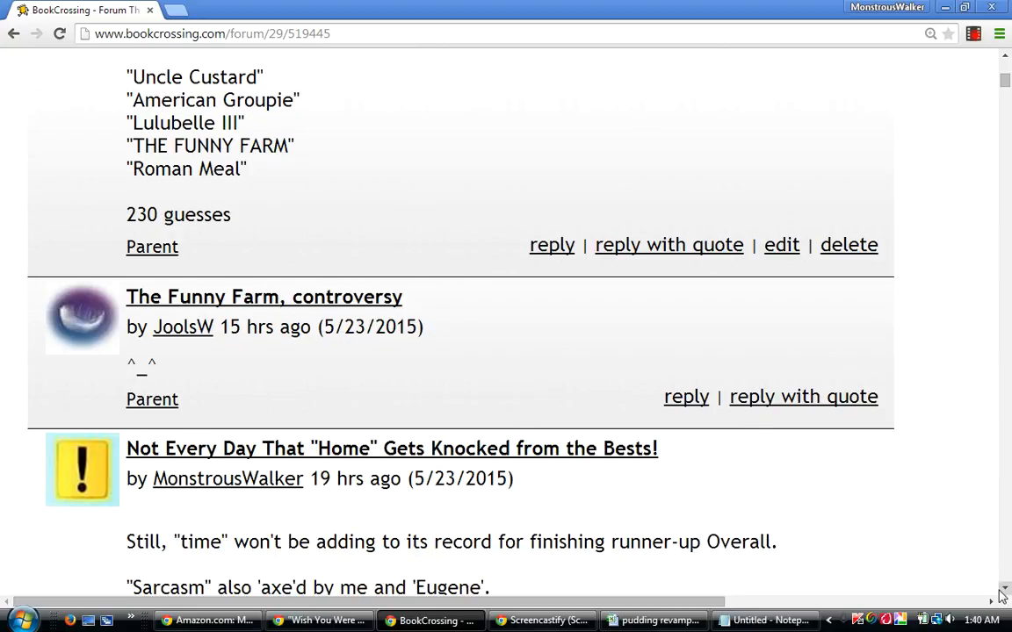
click(1004, 591)
click(1003, 591)
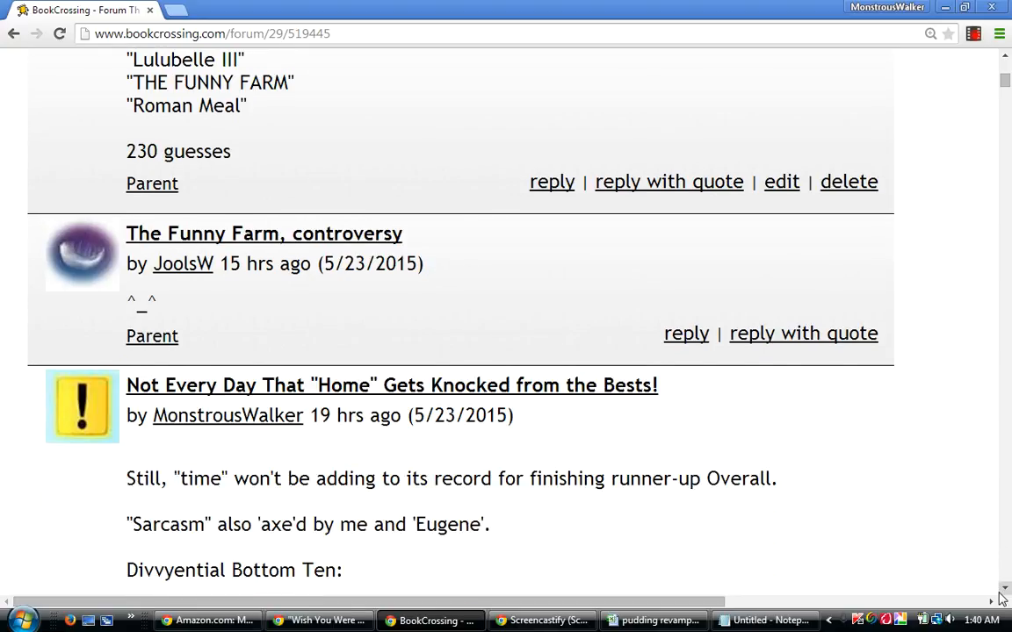
click(1004, 591)
click(1003, 591)
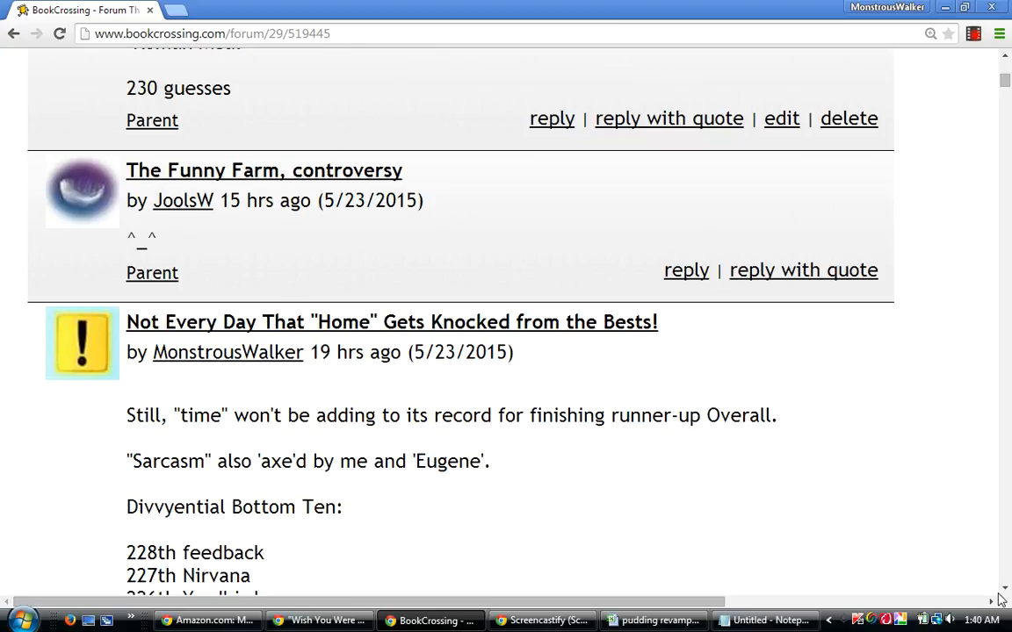
click(1004, 591)
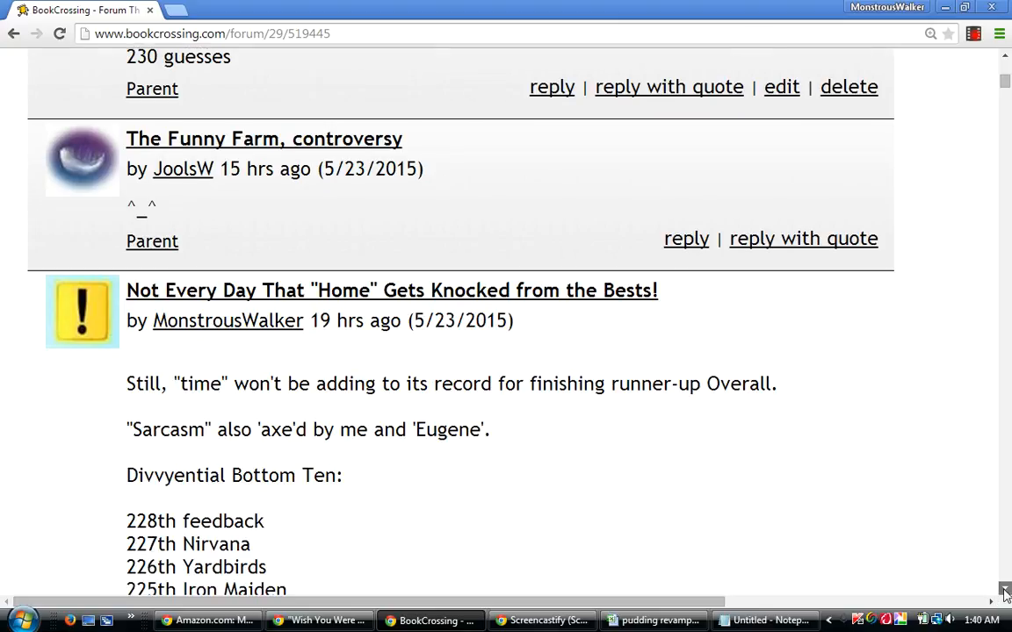
click(1004, 591)
click(1004, 591)
click(1004, 591)
click(1003, 591)
click(1003, 591)
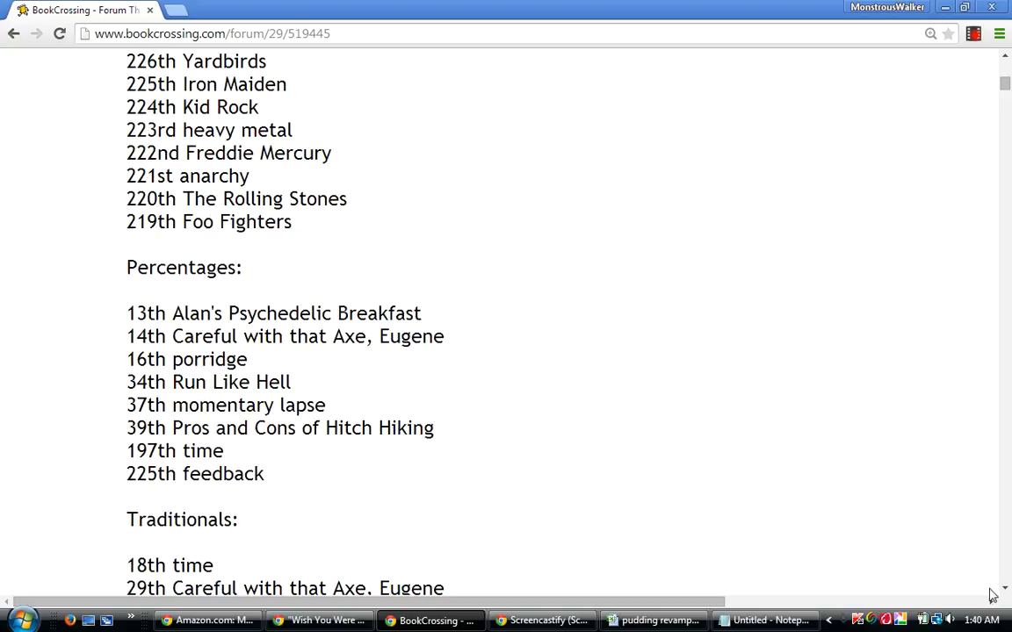
click(1004, 591)
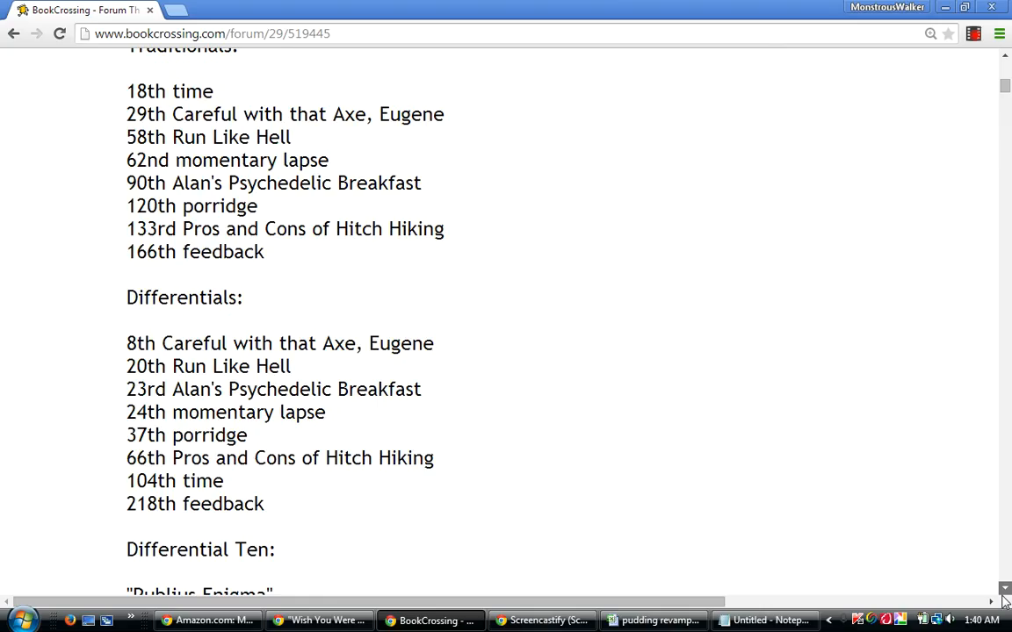
click(1004, 591)
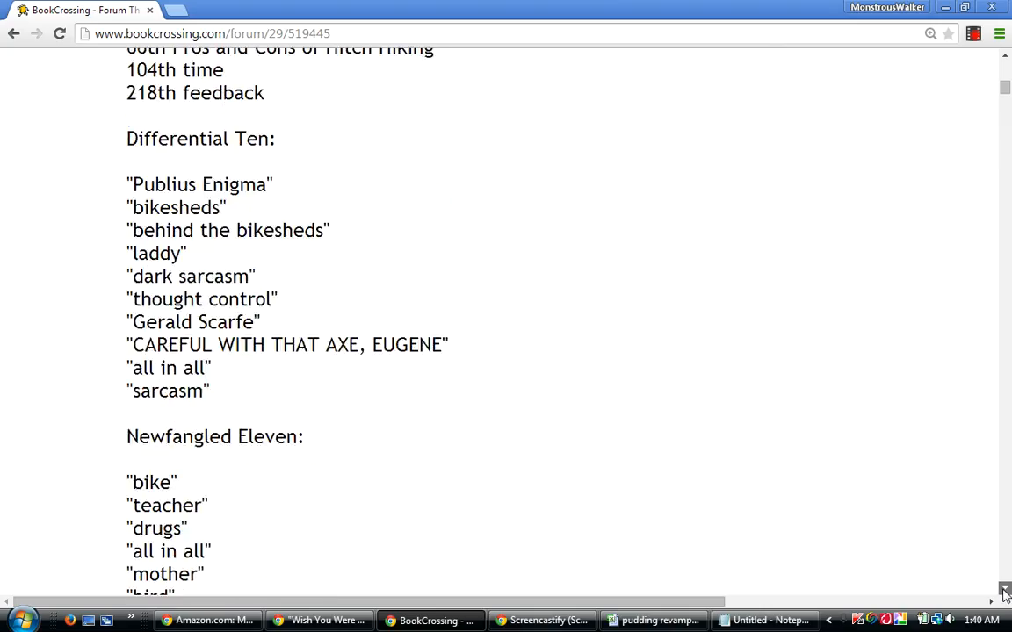
click(1003, 591)
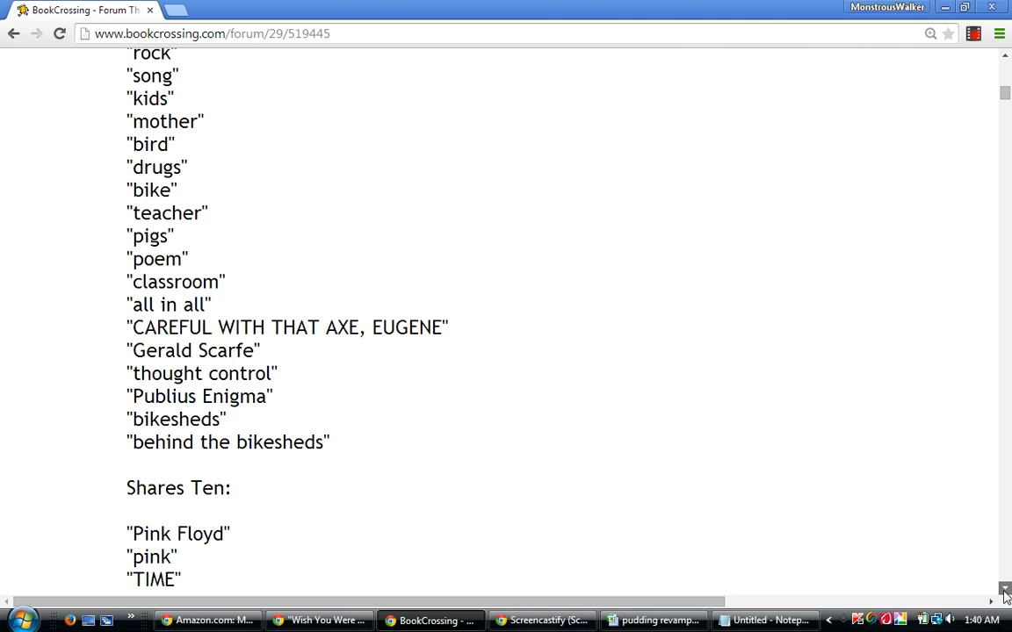
click(1004, 591)
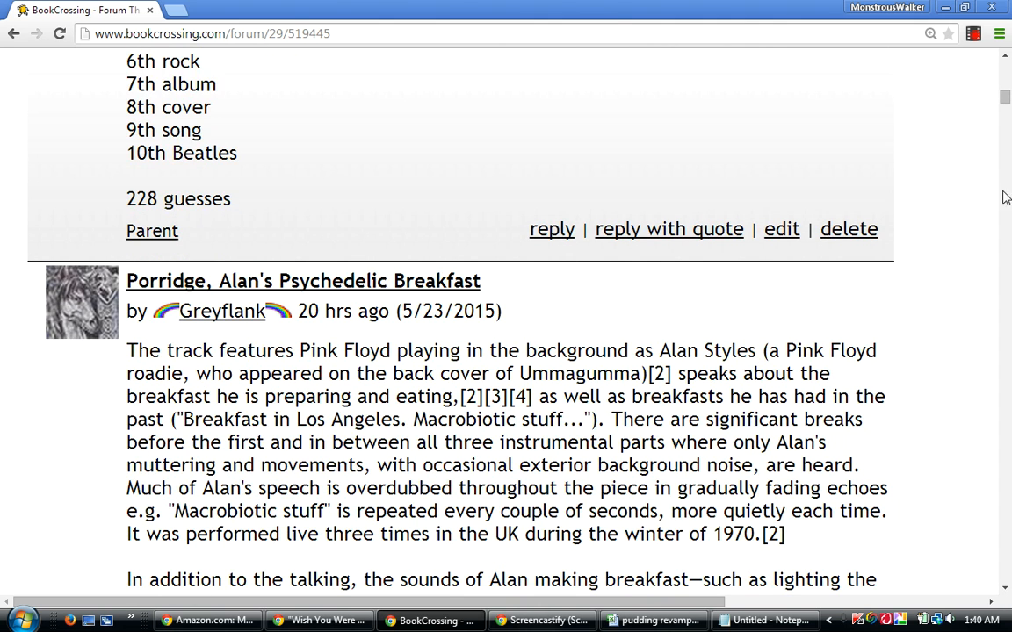
Go back up the thread past both scoring posts to review the "Trouble, What do you Want from Me" guess.
click(1003, 56)
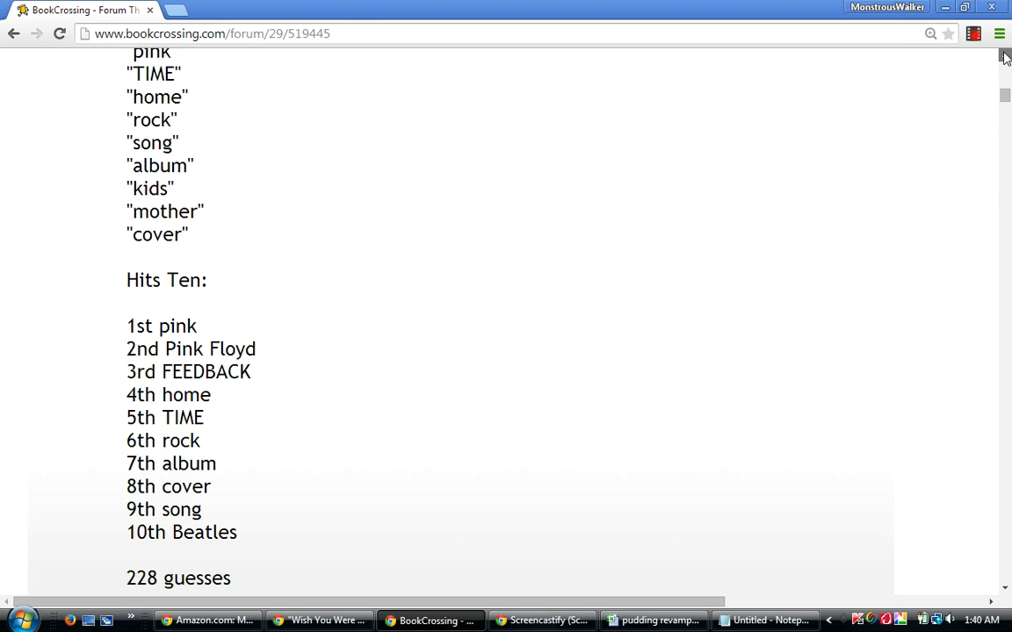
click(1004, 55)
click(1004, 55)
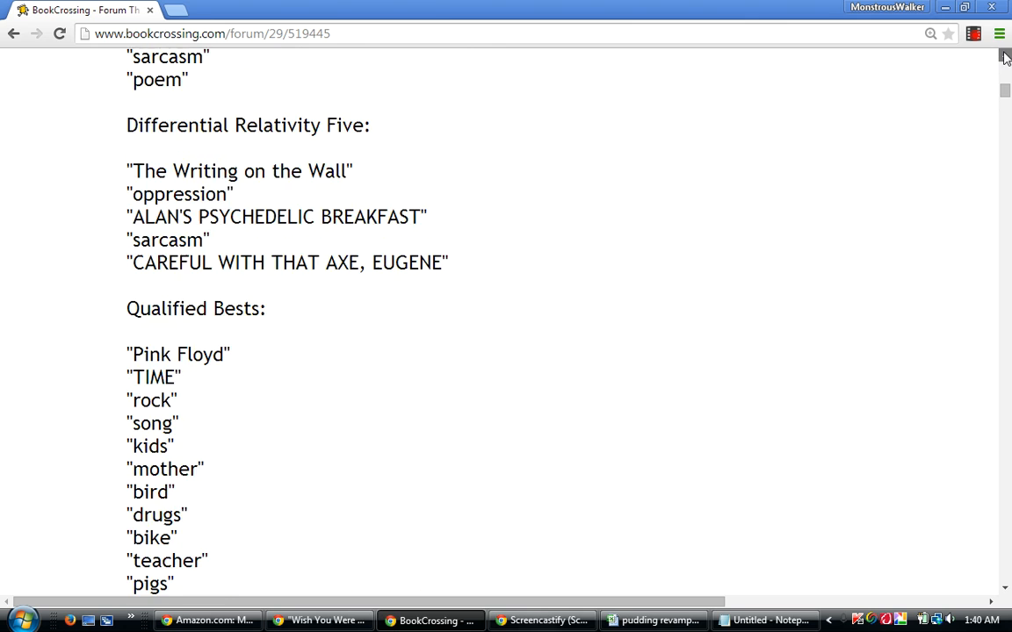
click(1004, 56)
click(1004, 55)
click(1004, 55)
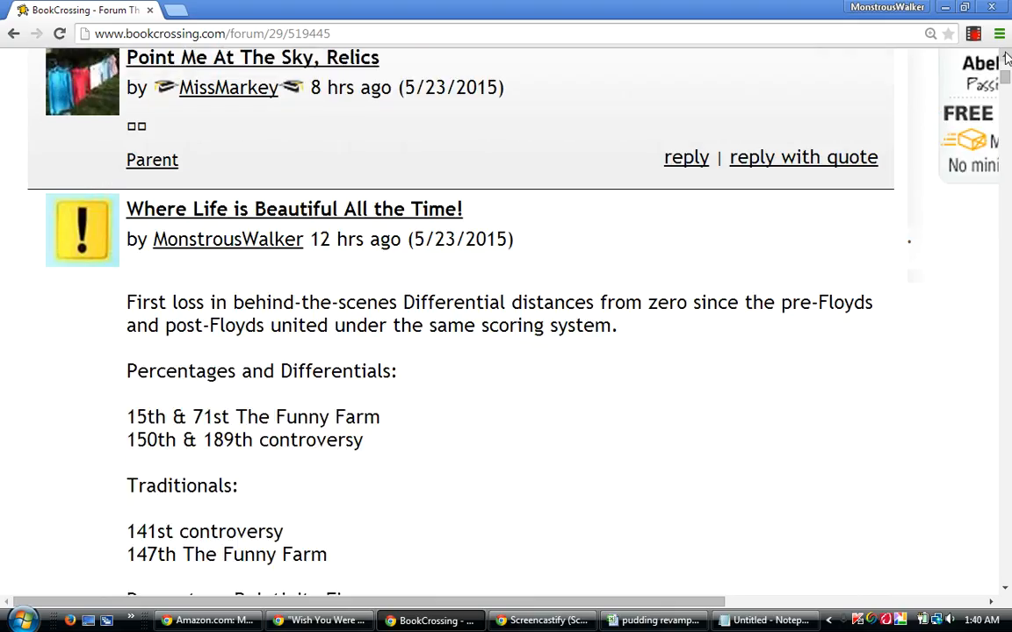
click(1004, 55)
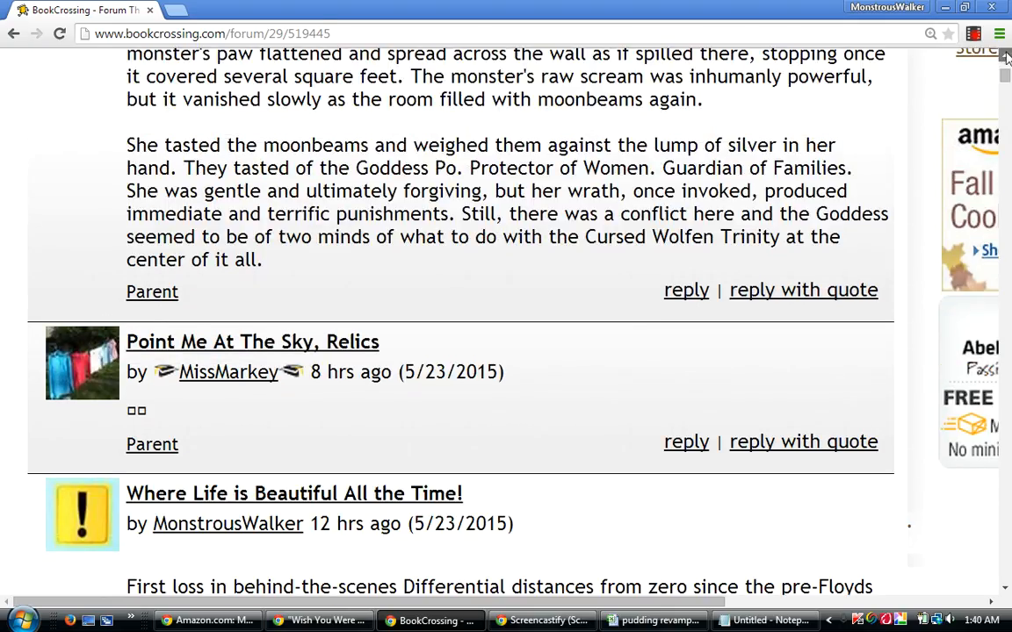
click(1004, 56)
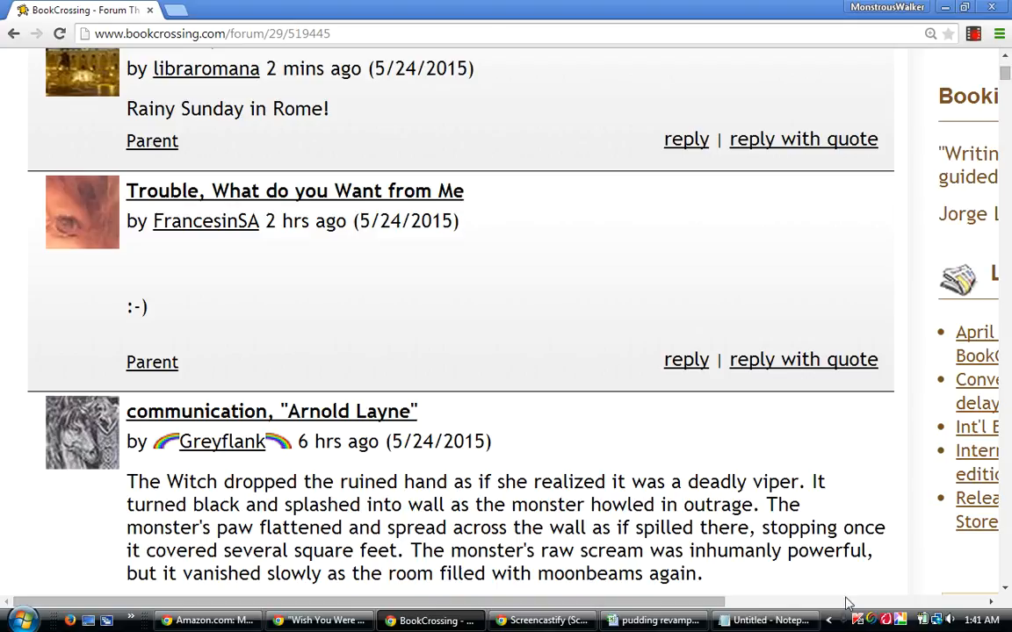
Switch to Notepad, write the line "I Don't Want Any Trouble", and minimize the note to return to the thread.
click(778, 622)
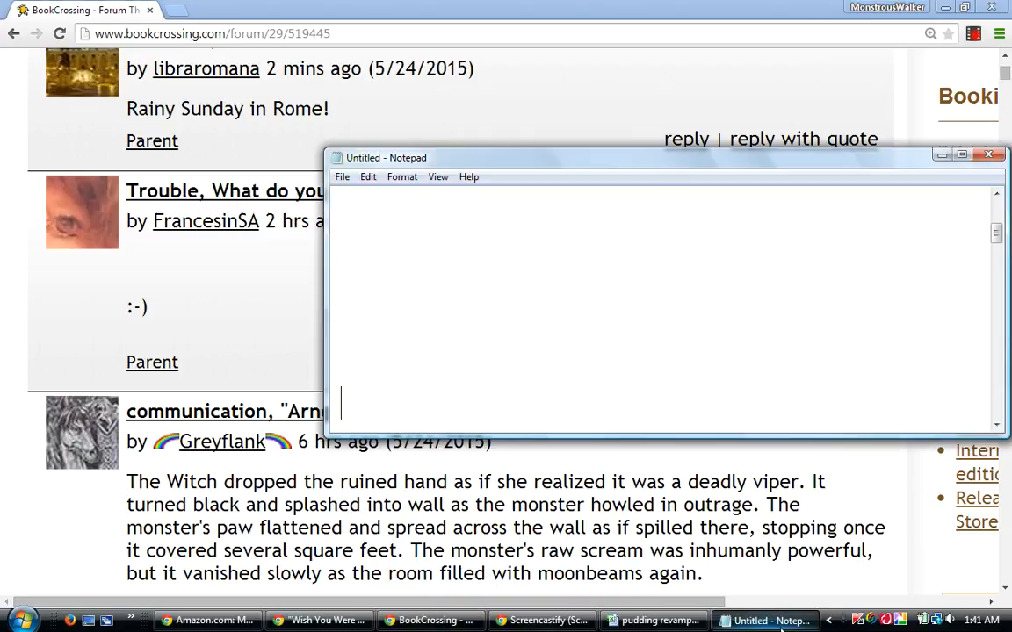
text(I Don't Want Any)
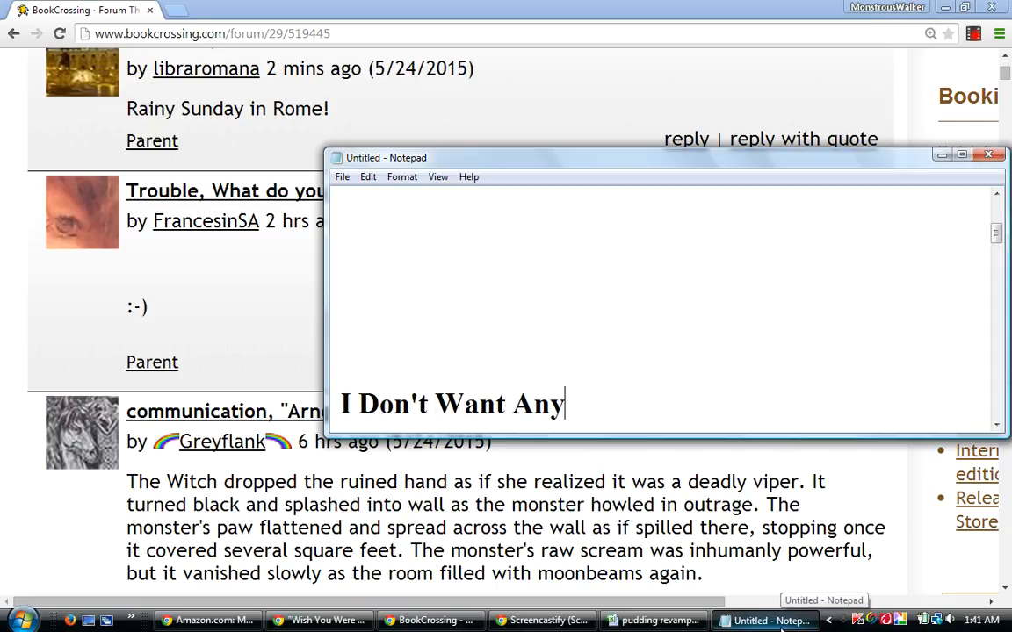
text( Trouble)
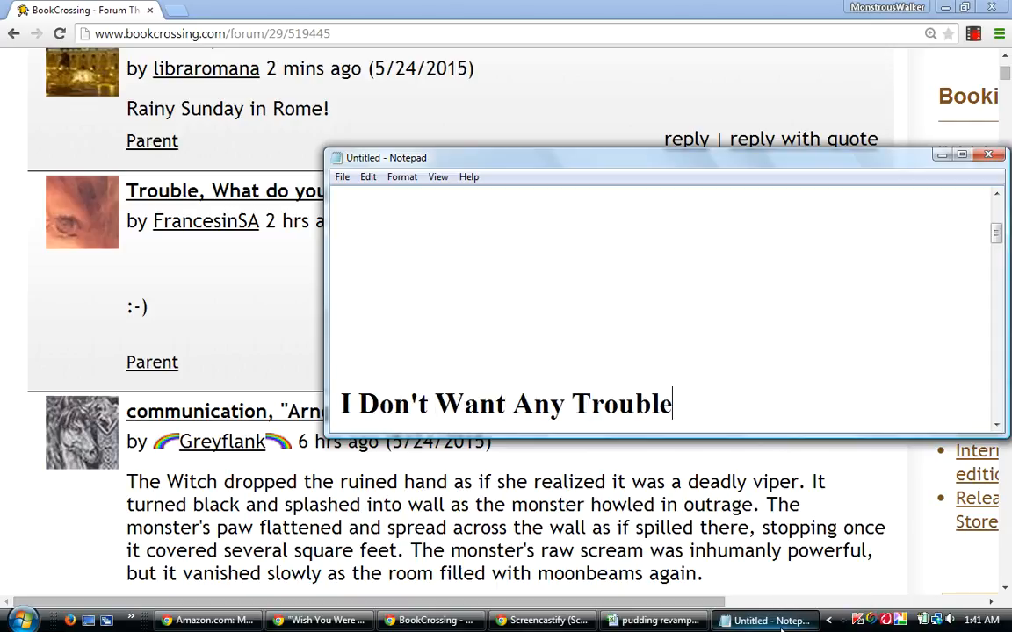
click(941, 155)
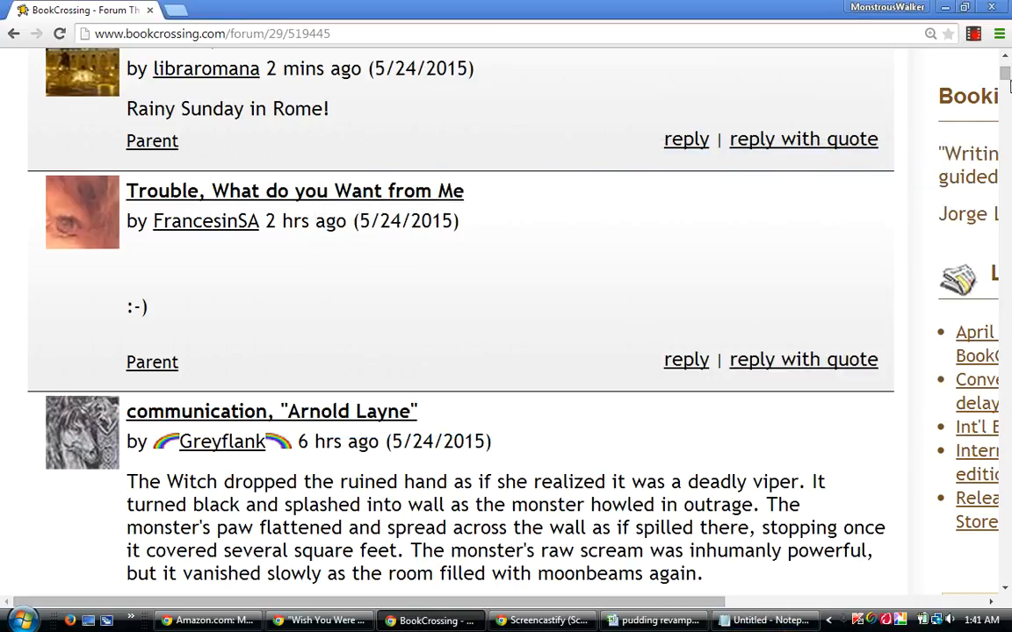
Examine the newest thread guesses from "hammers, Wish You were Here" to "Point Me At The Sky, Relics", and reload the thread page.
click(1006, 57)
click(1005, 57)
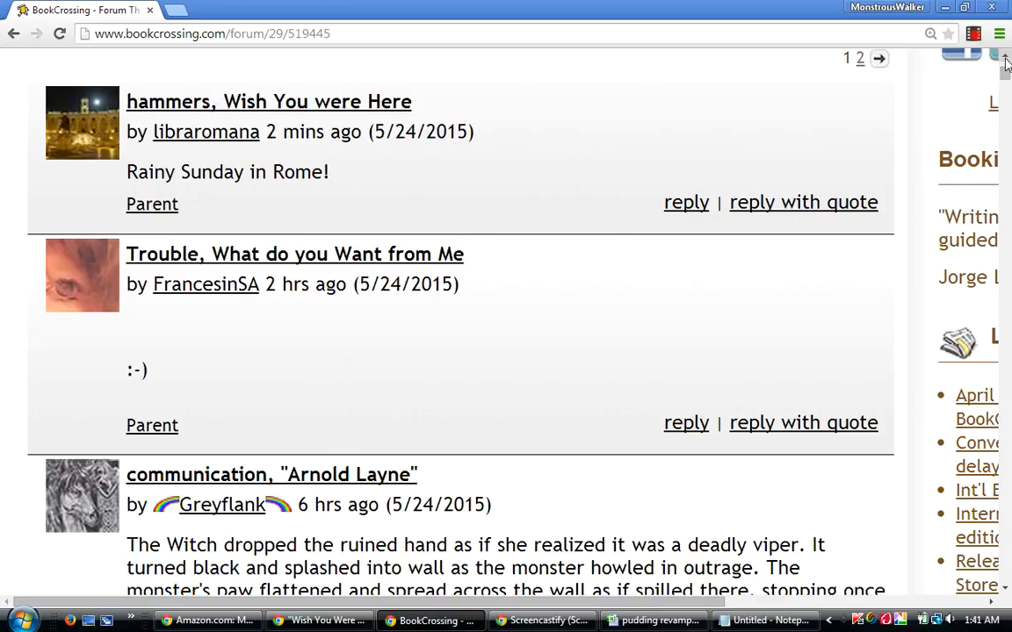
click(1005, 57)
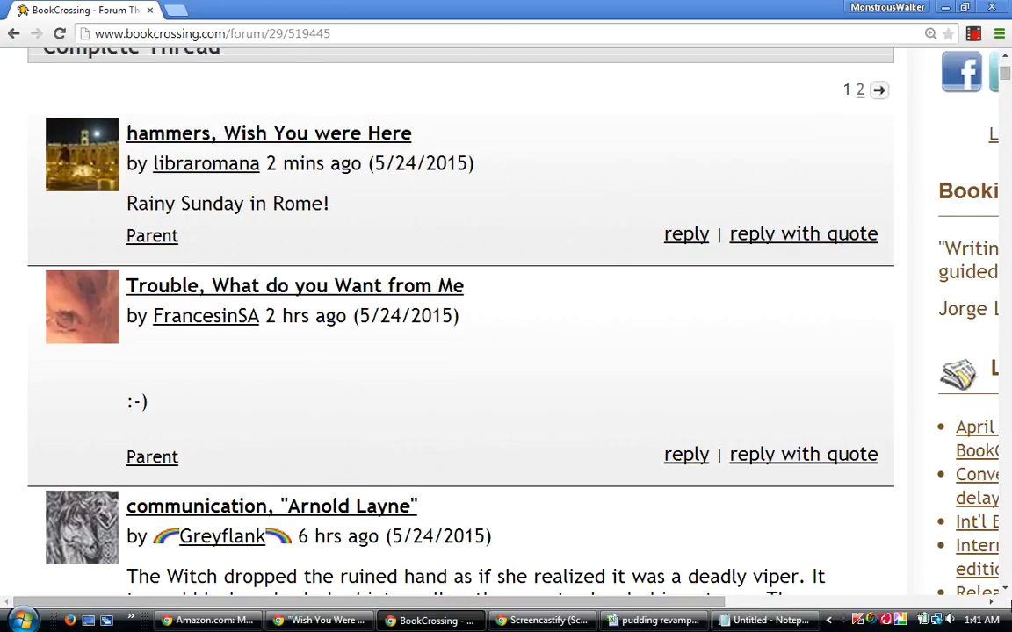
click(1006, 590)
click(1006, 590)
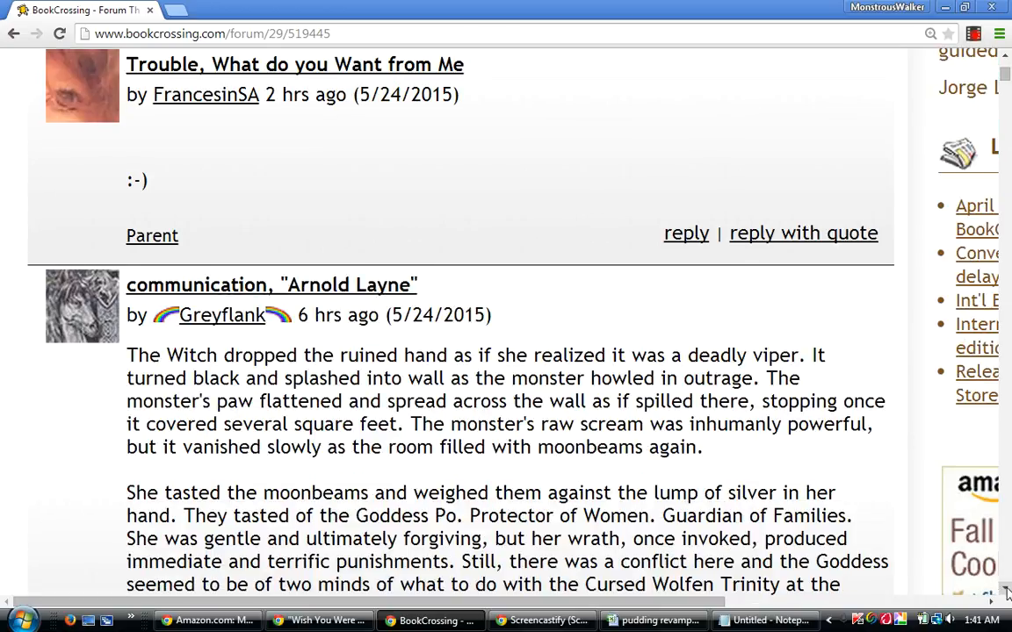
click(1006, 591)
click(1006, 591)
click(1005, 590)
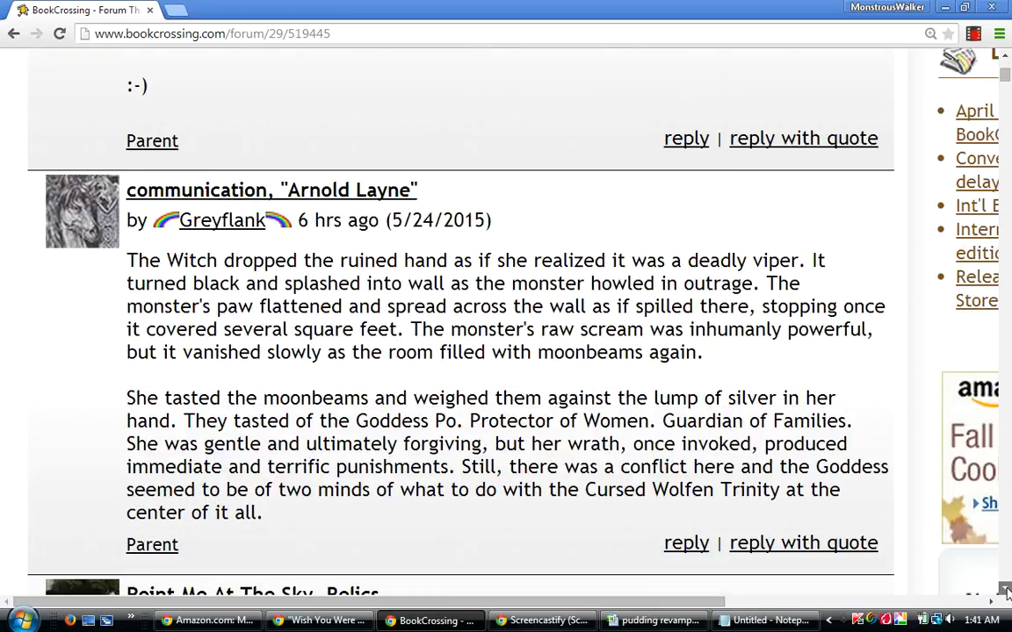
click(1006, 590)
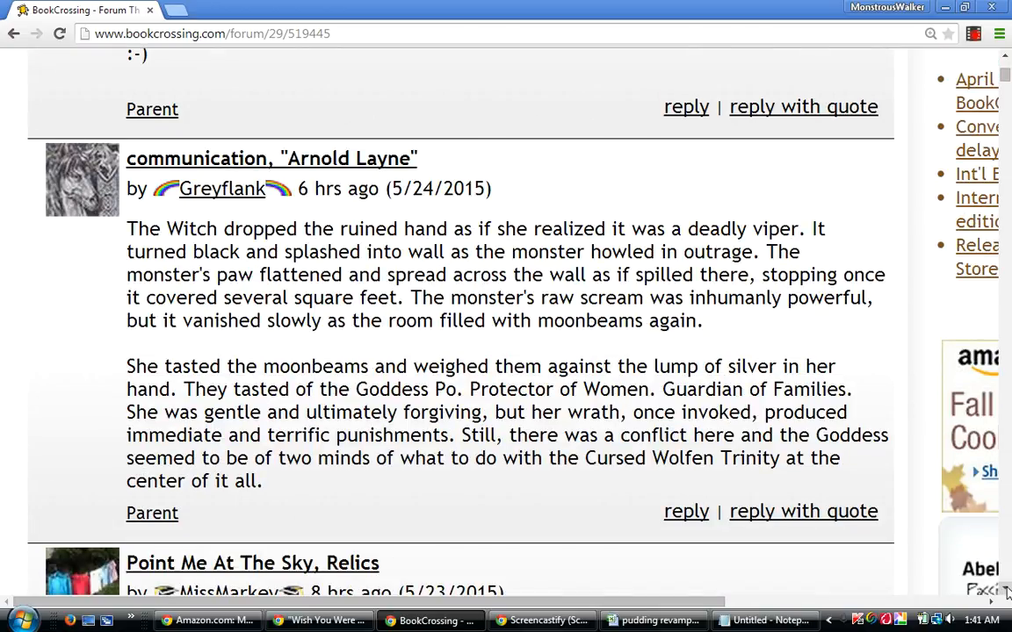
click(1005, 590)
click(1005, 590)
click(1005, 590)
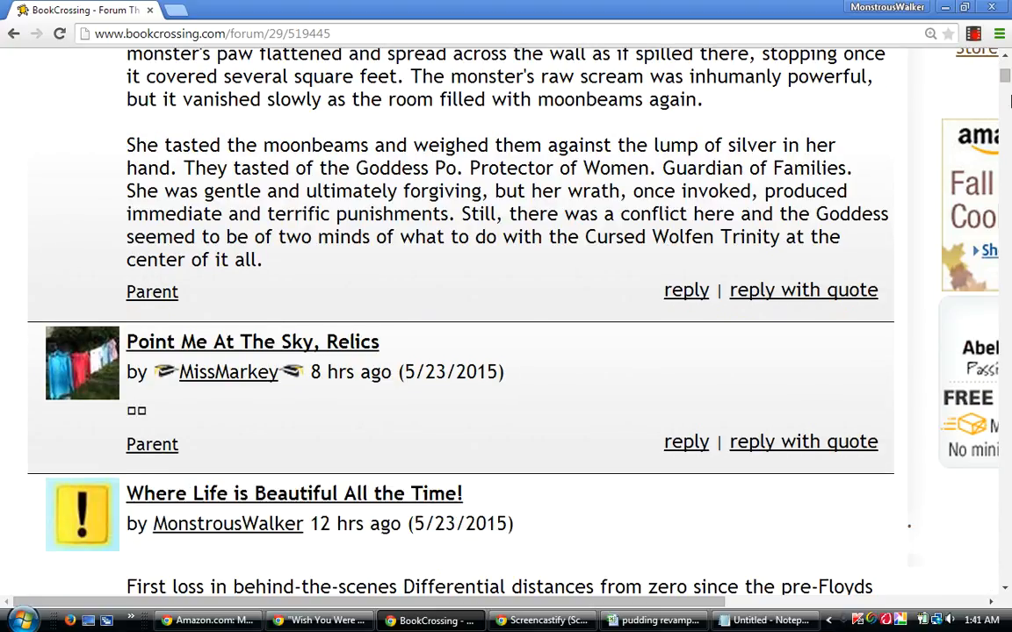
drag(1007, 78, 1008, 73)
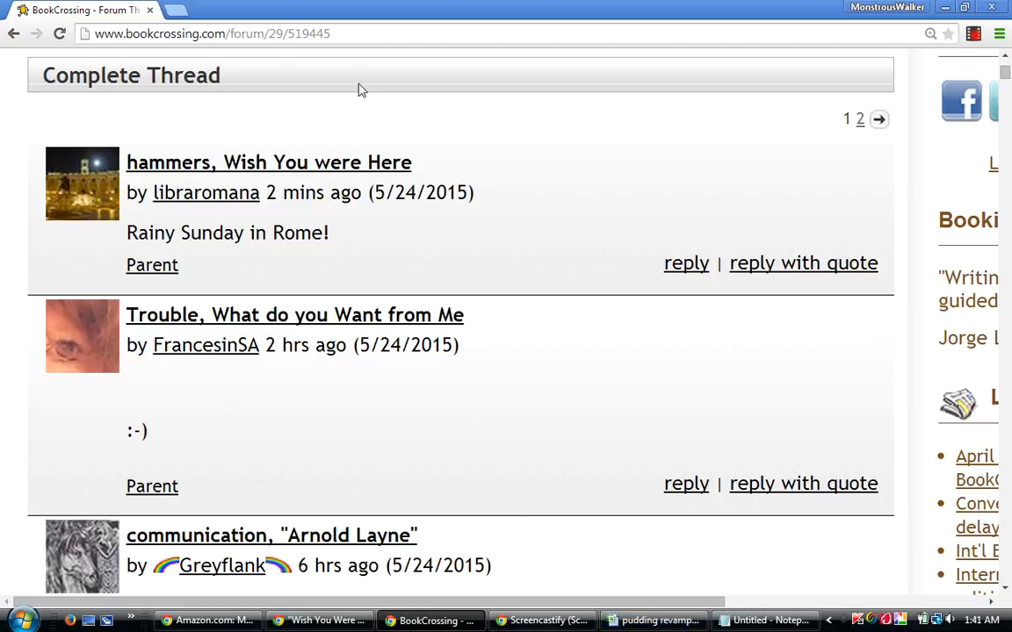
click(361, 36)
key(Return)
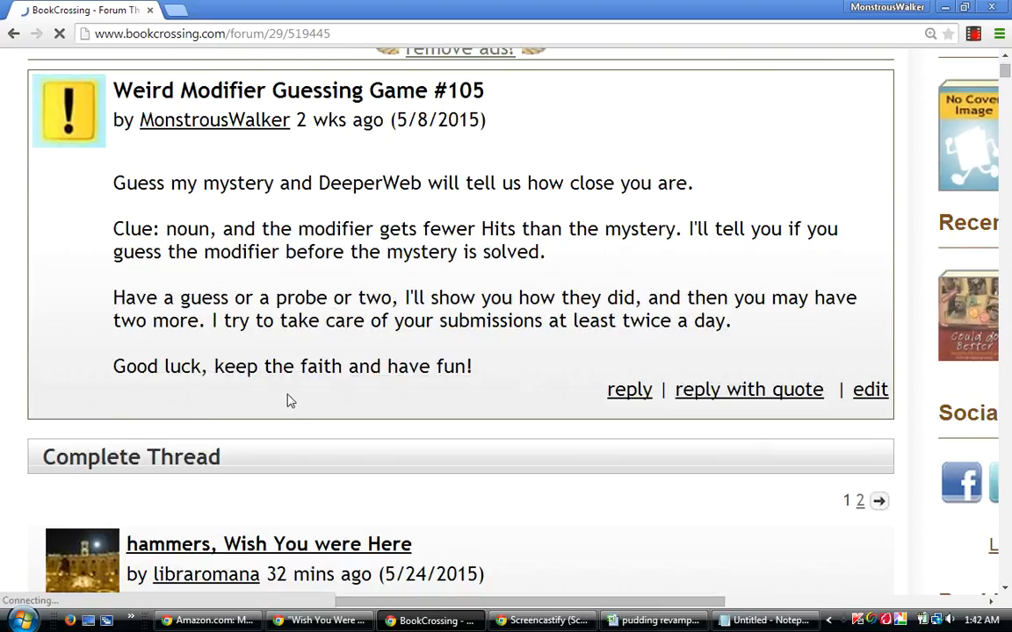
Switch to the pudding revamped workbook and sort rows 5 to 242 by column AV, then by column G from largest to smallest.
click(654, 620)
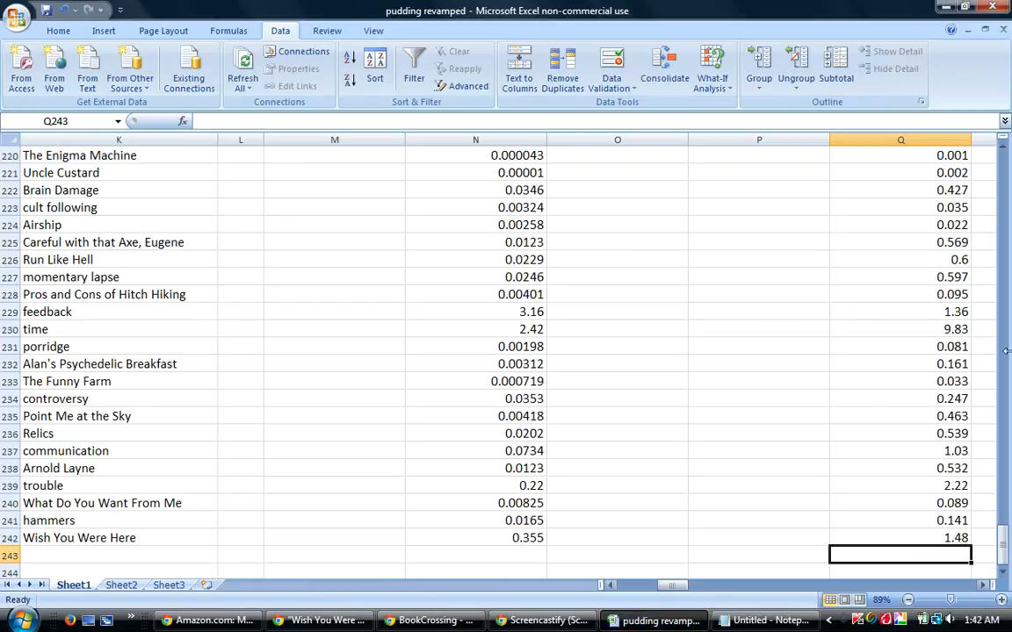
drag(1007, 555, 1004, 162)
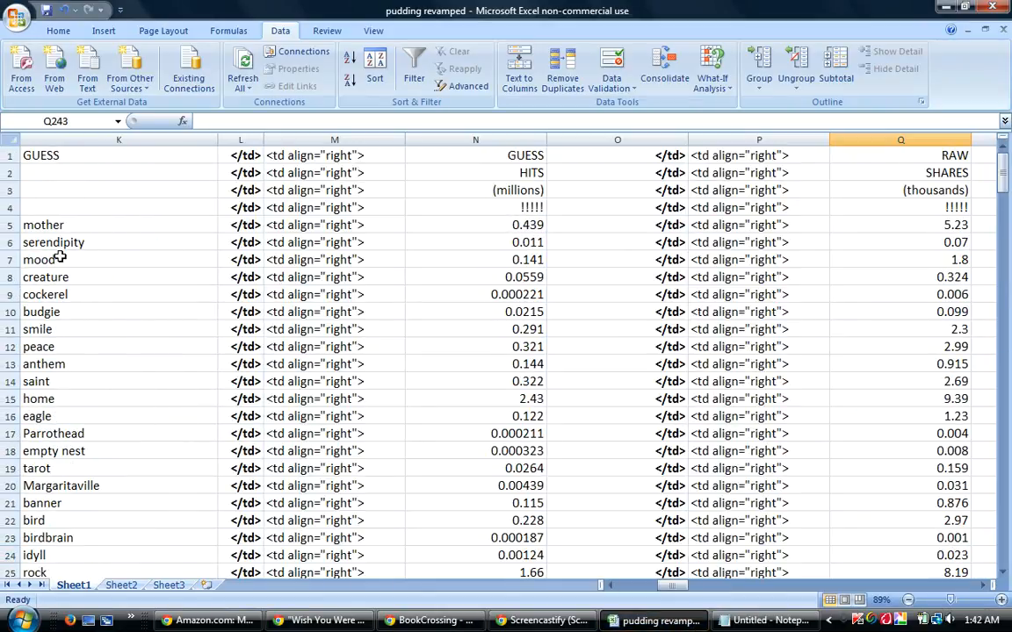
drag(7, 225, 17, 537)
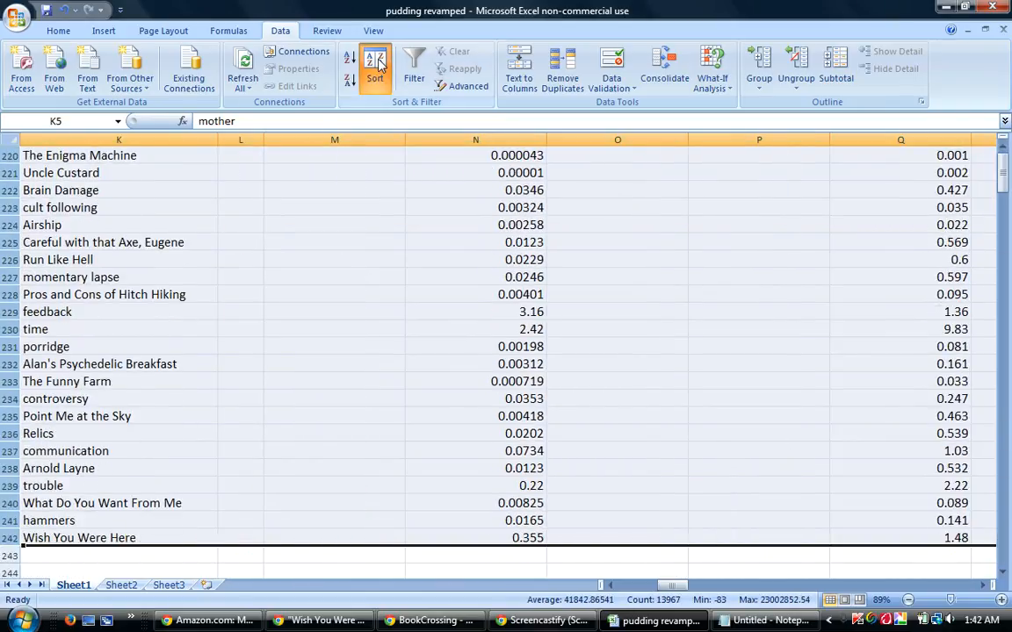
click(375, 67)
click(472, 417)
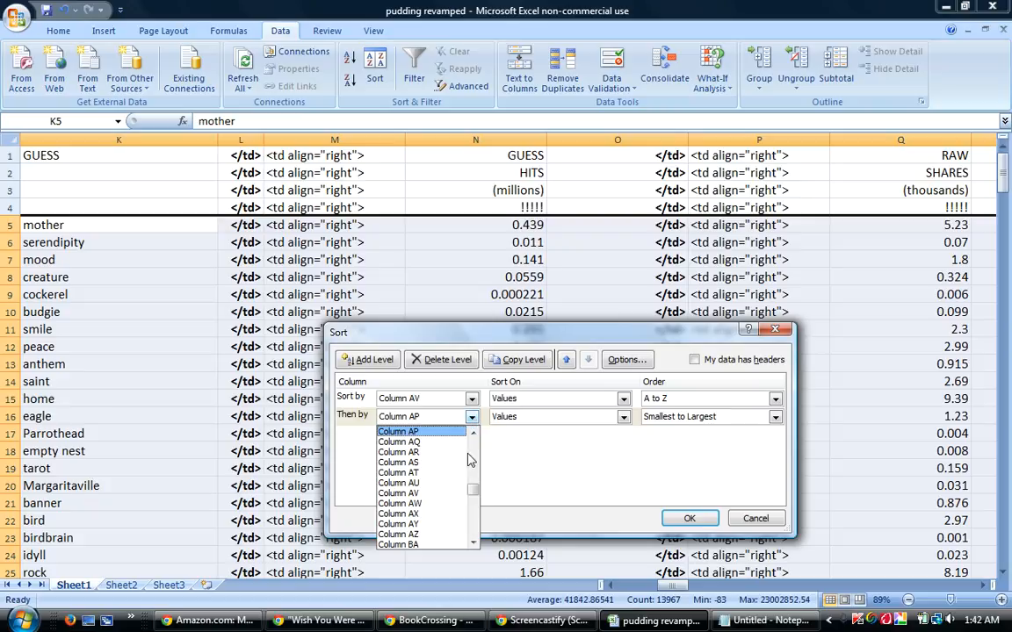
drag(473, 490, 470, 448)
click(424, 472)
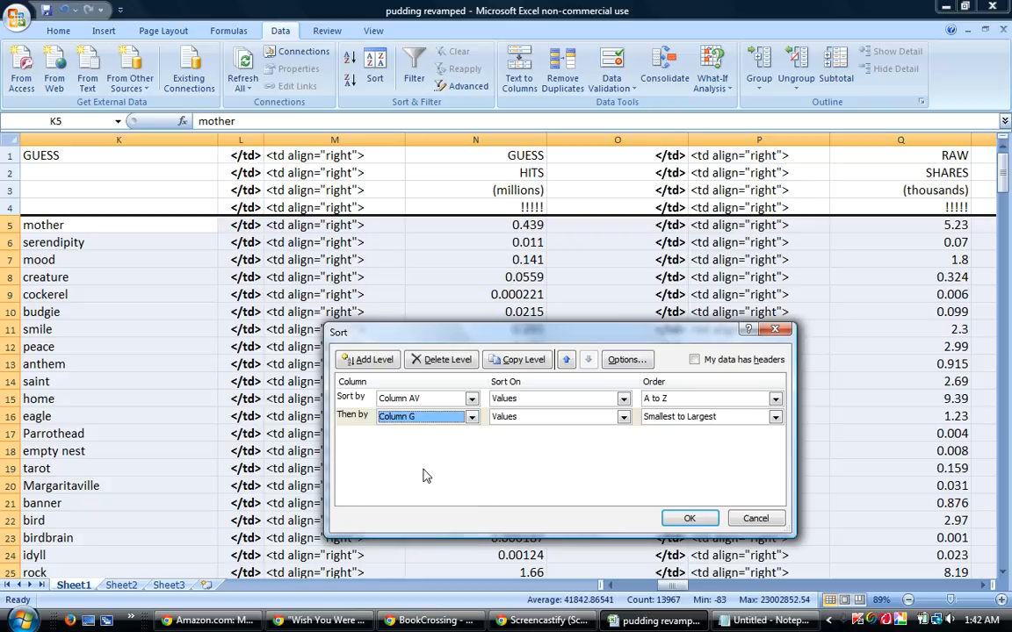
click(665, 420)
click(667, 441)
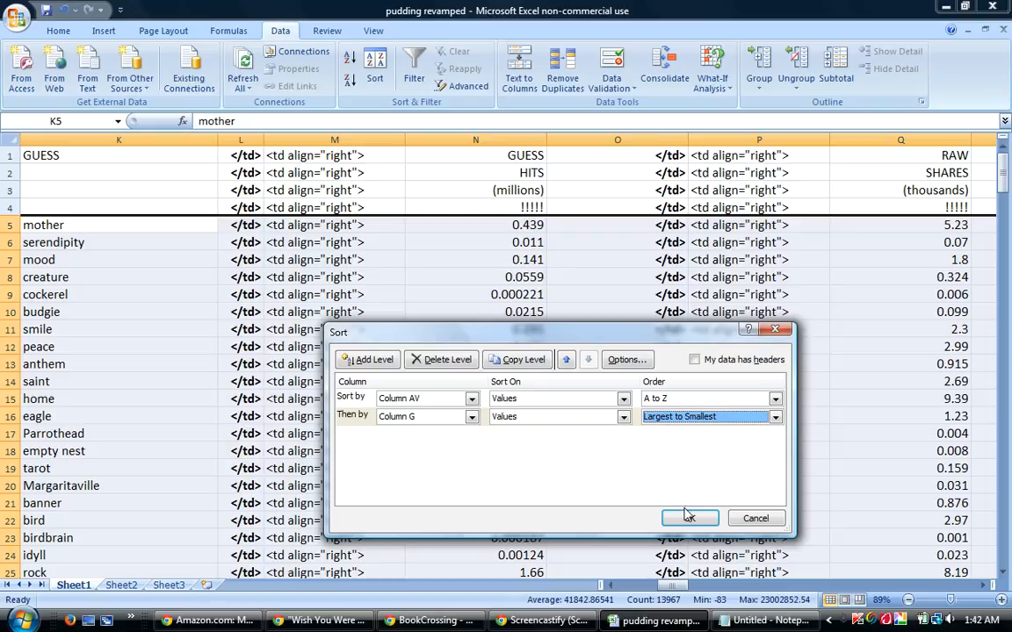
click(688, 518)
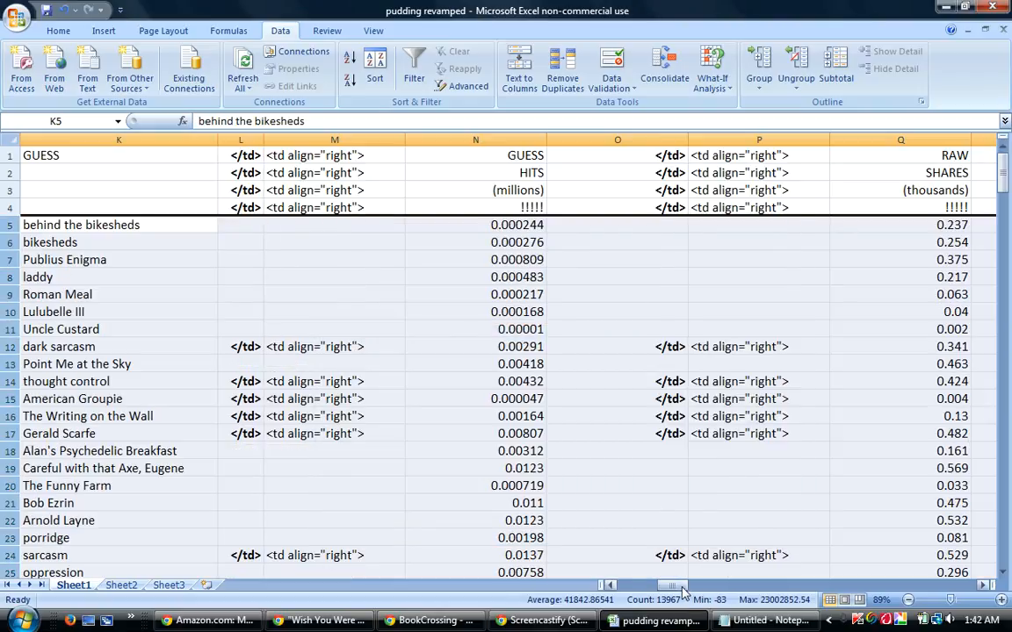
Fill the ordinal ranks in column J from 1st in row 5 down to 238th in row 242.
drag(679, 591, 659, 587)
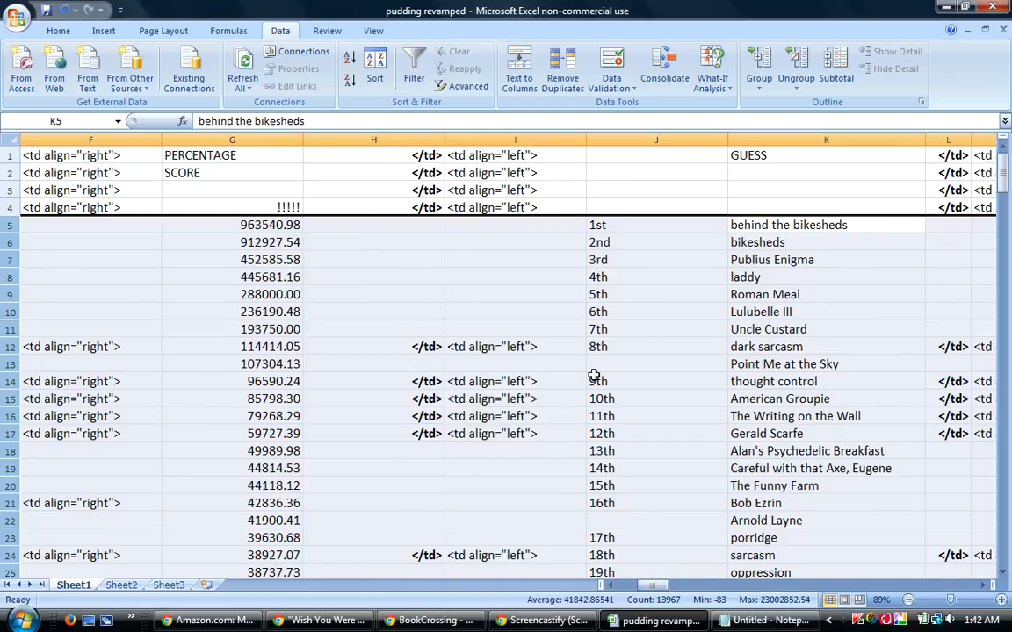
click(604, 228)
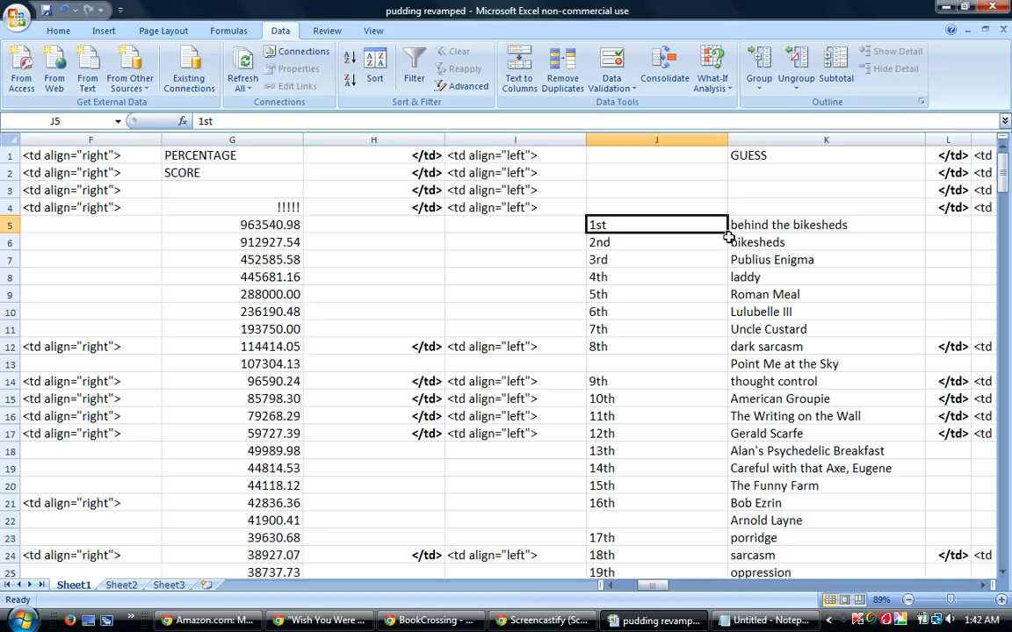
drag(727, 236, 700, 476)
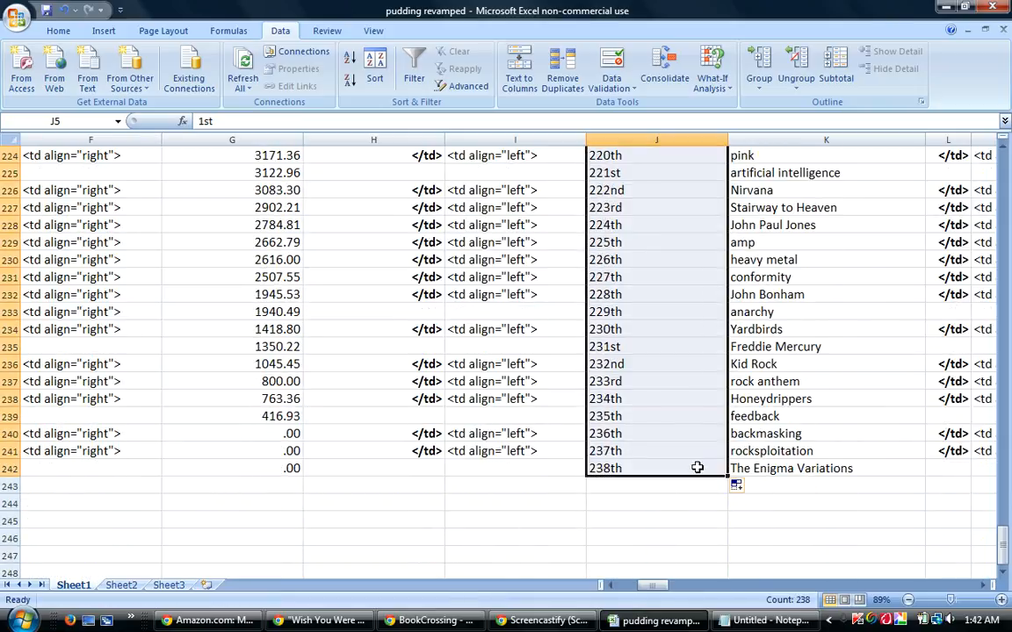
Sort rows 5 to 242 by column AV, then by column D from largest to smallest.
drag(1002, 545, 1009, 173)
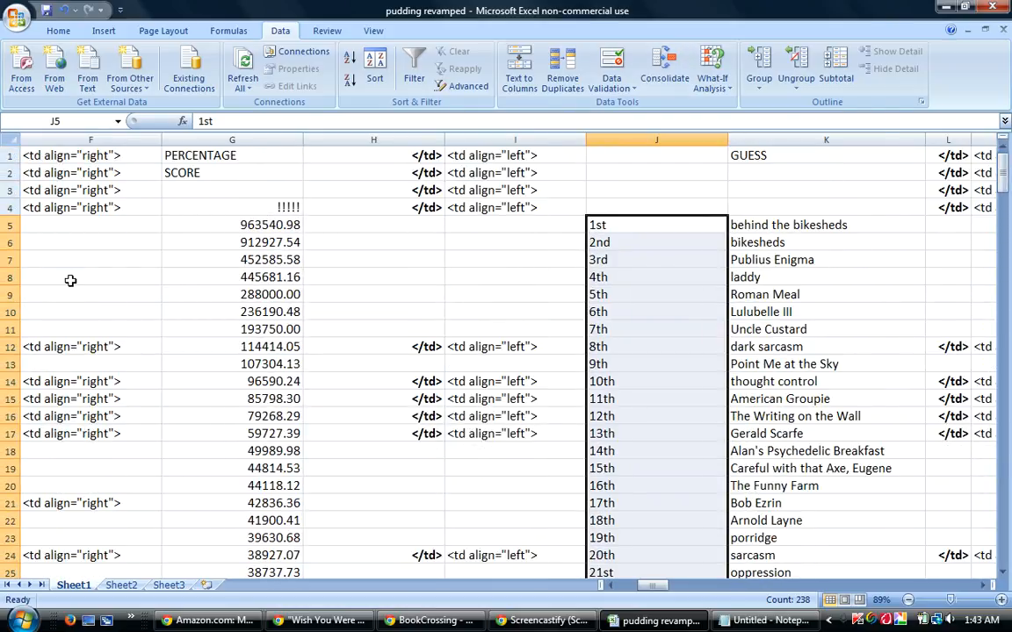
drag(6, 225, 24, 597)
drag(24, 552, 39, 442)
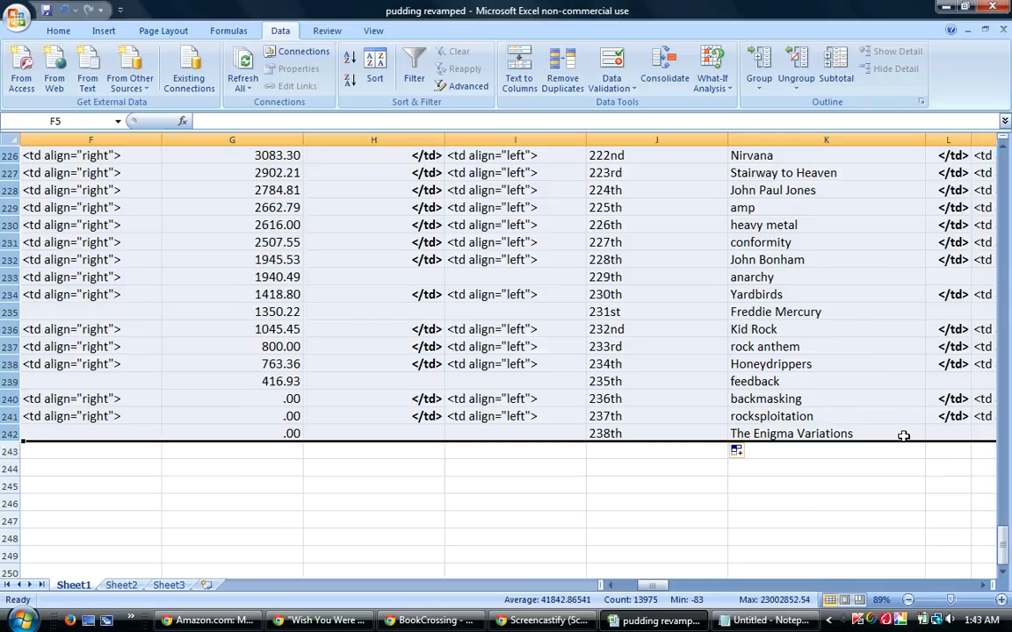
drag(1001, 553, 1004, 163)
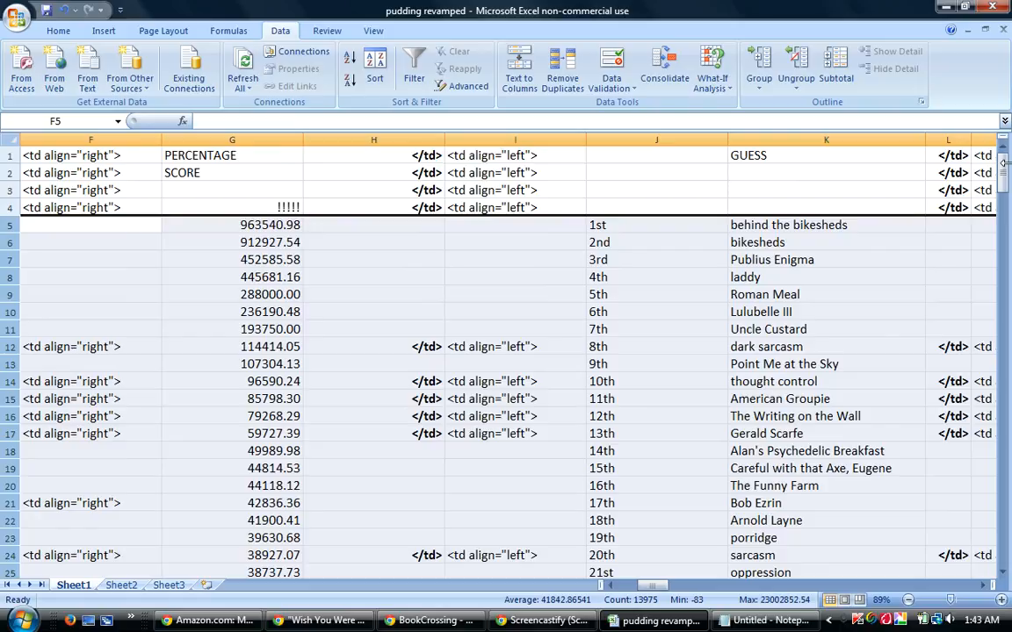
click(374, 74)
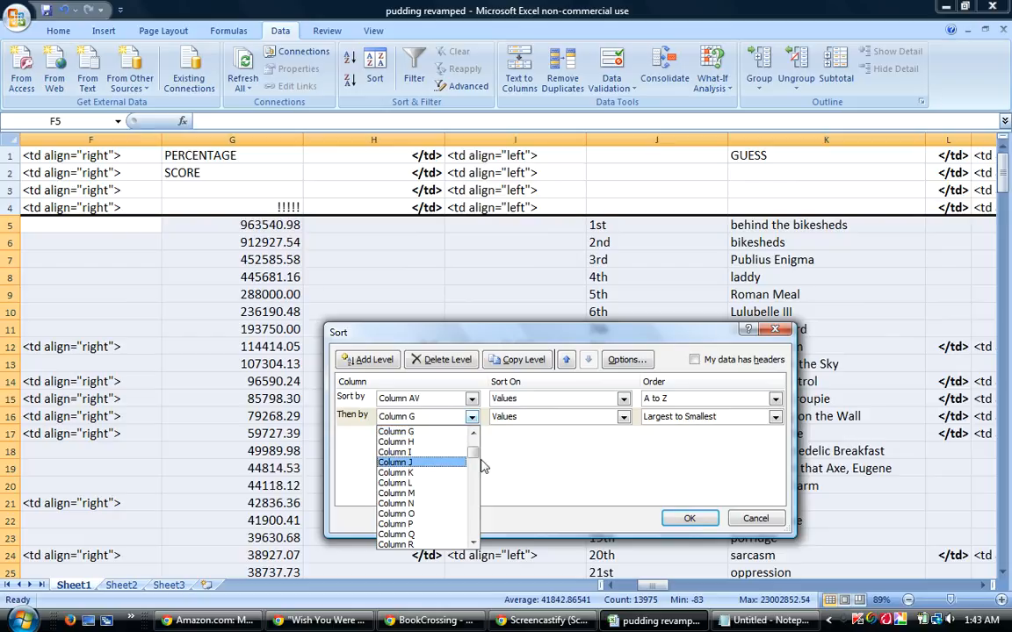
drag(472, 458, 474, 453)
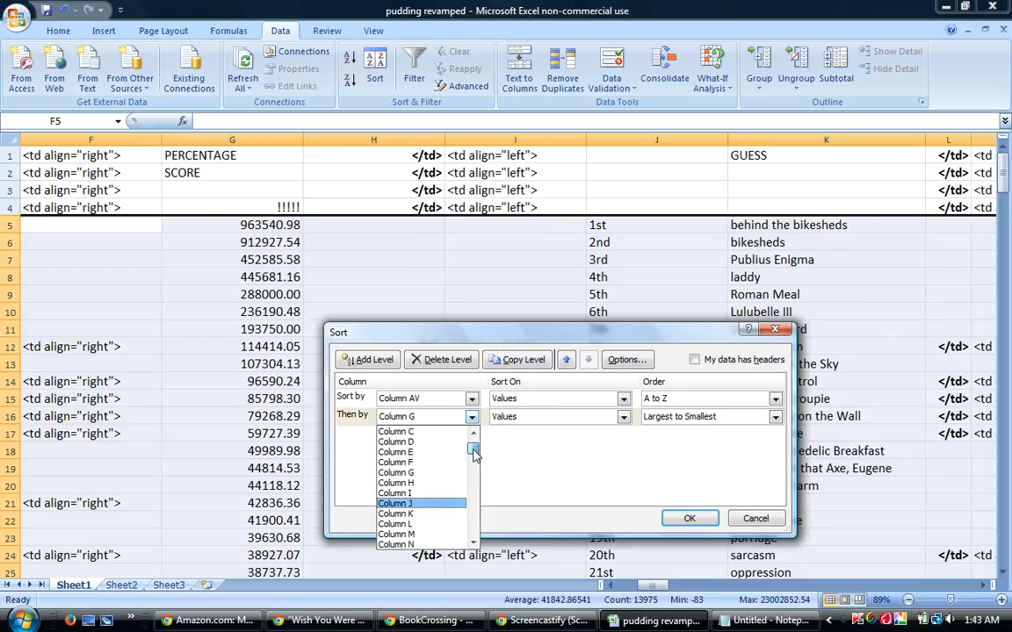
click(407, 443)
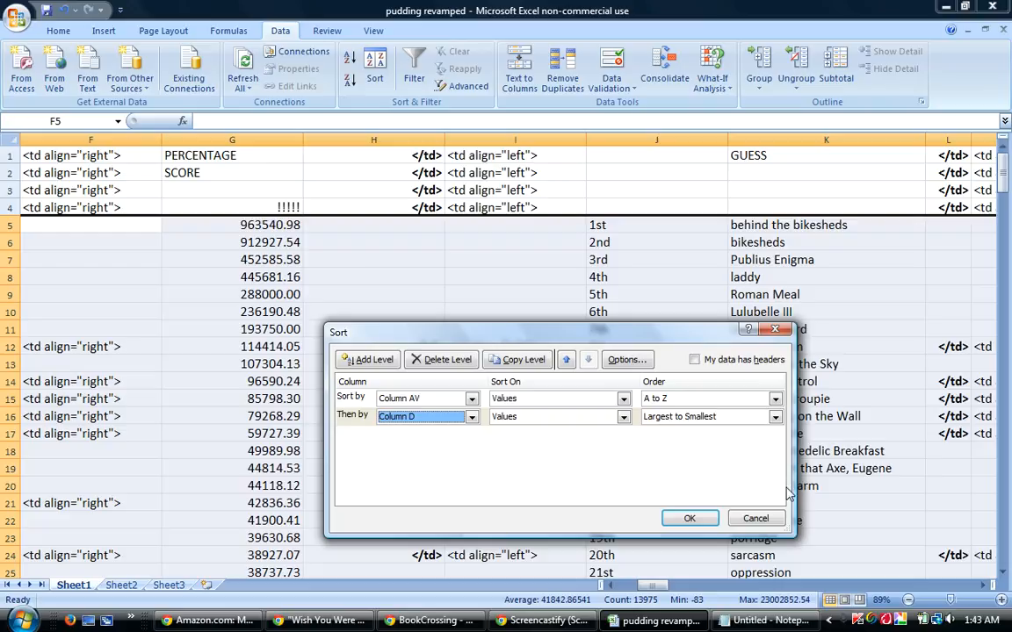
click(690, 518)
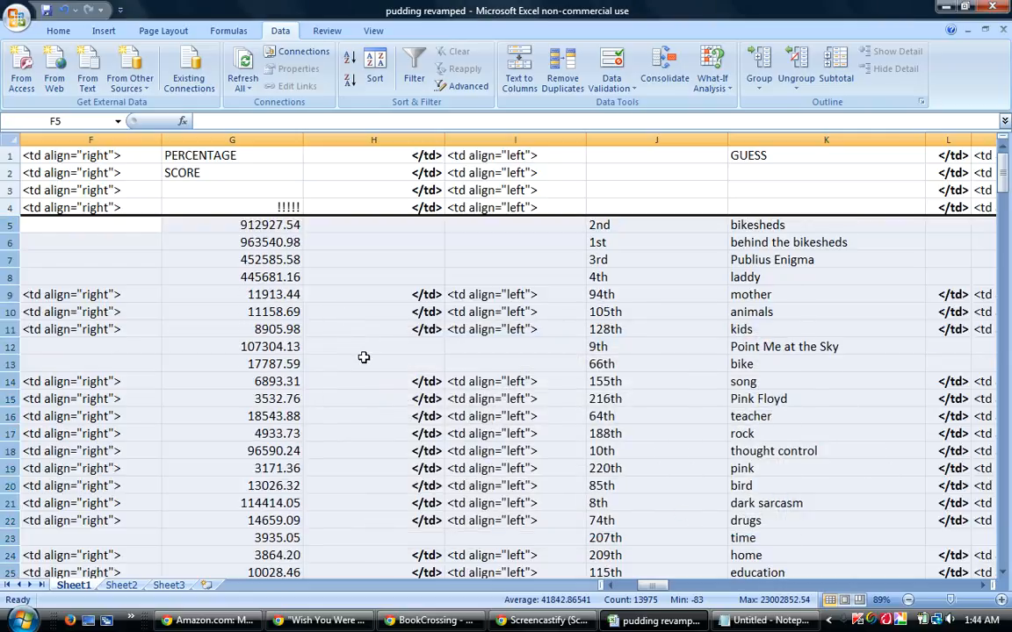
Fill the ordinal ranks in column AA from 1st in row 5 down to 238th in row 242.
drag(652, 585, 716, 587)
click(597, 227)
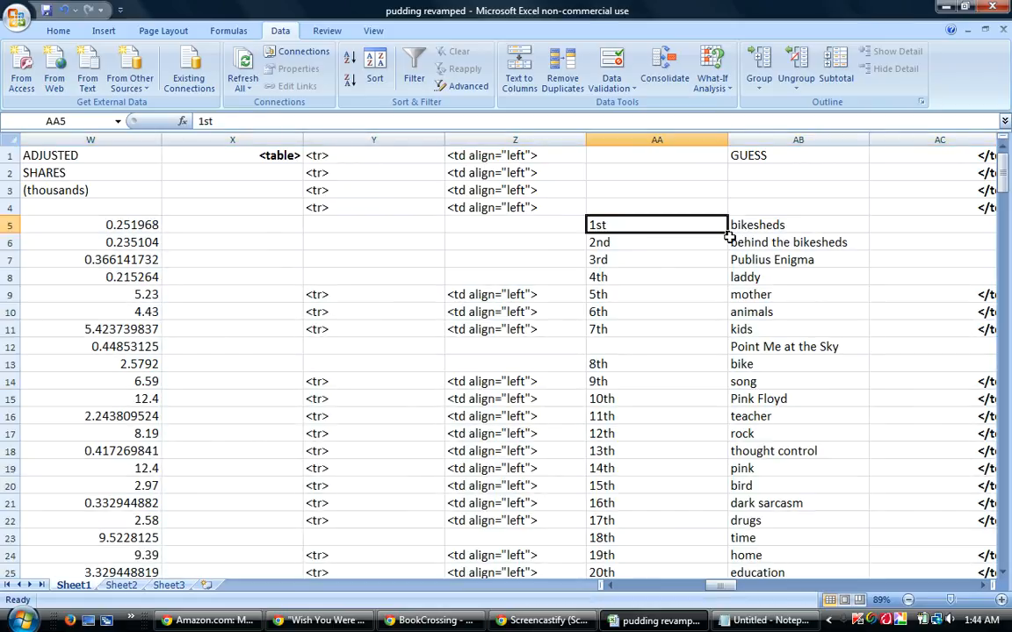
drag(727, 234, 730, 483)
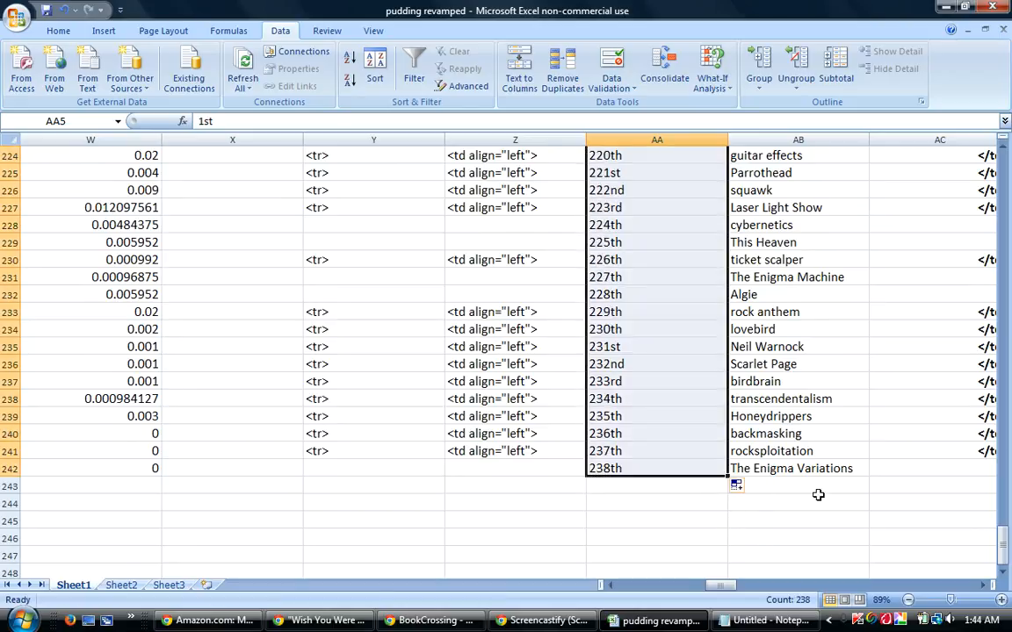
Sort rows 5 to 242 by column AV, then by column N from largest to smallest.
drag(1002, 525, 1005, 151)
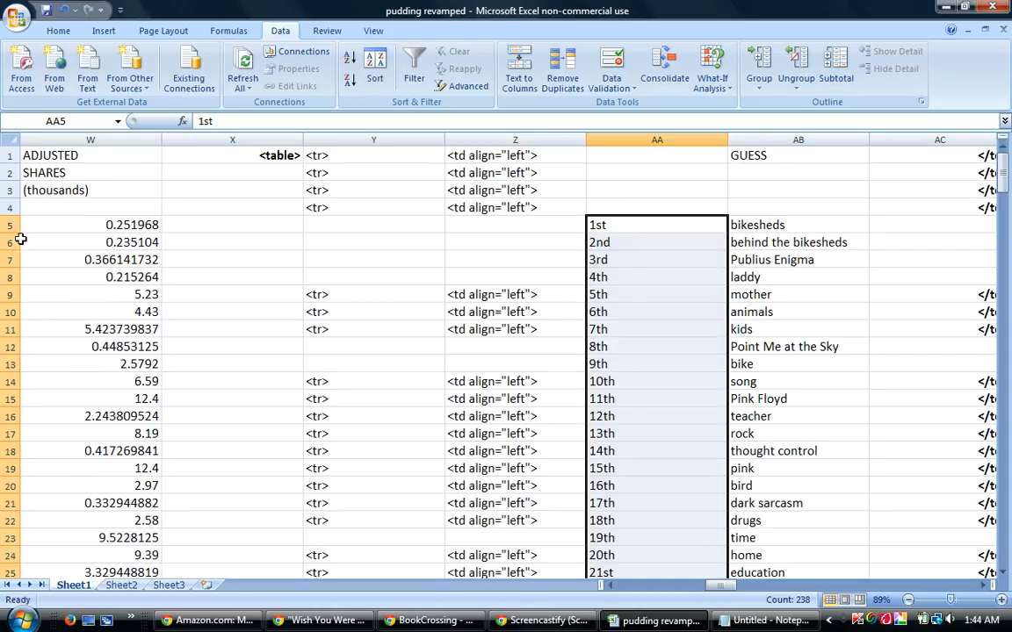
drag(9, 225, 11, 553)
click(375, 68)
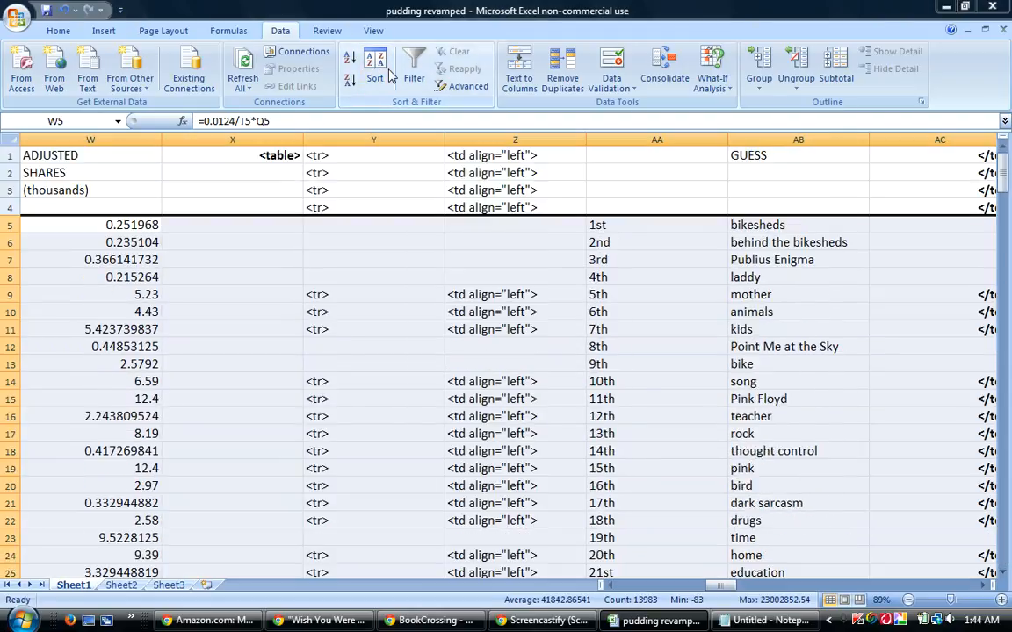
click(472, 418)
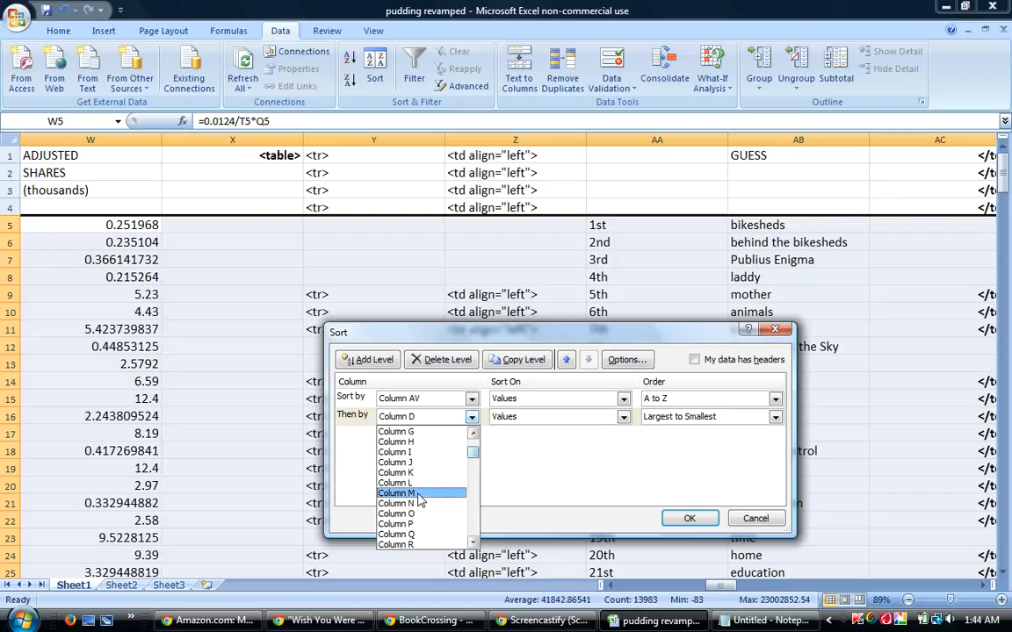
click(413, 502)
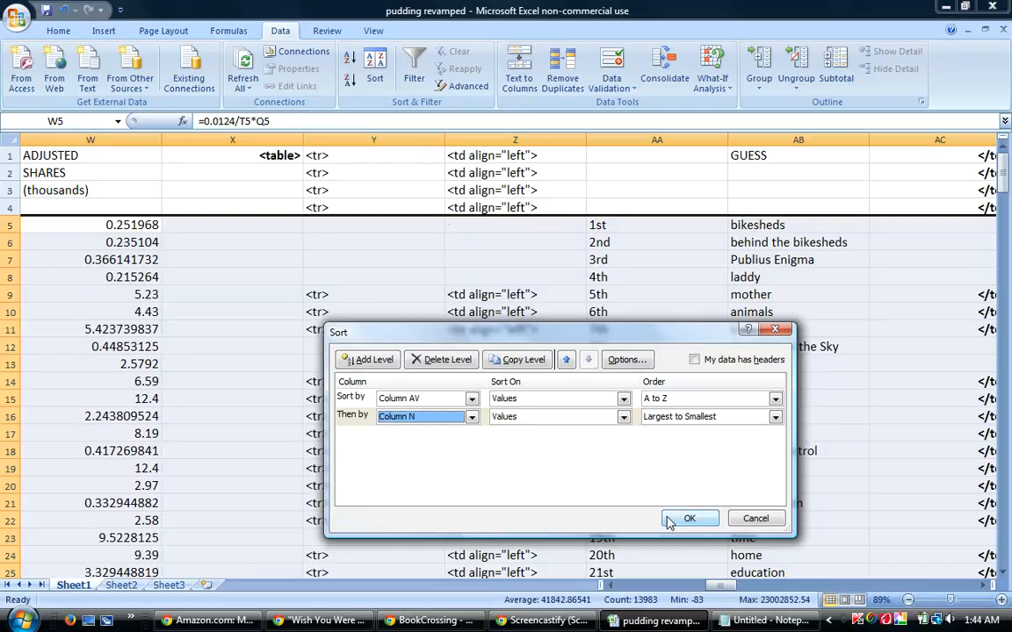
click(689, 519)
Fill the Hits Rank column AE with consecutive numbers from 1 in row 5 to 238 in row 242.
drag(718, 587, 738, 588)
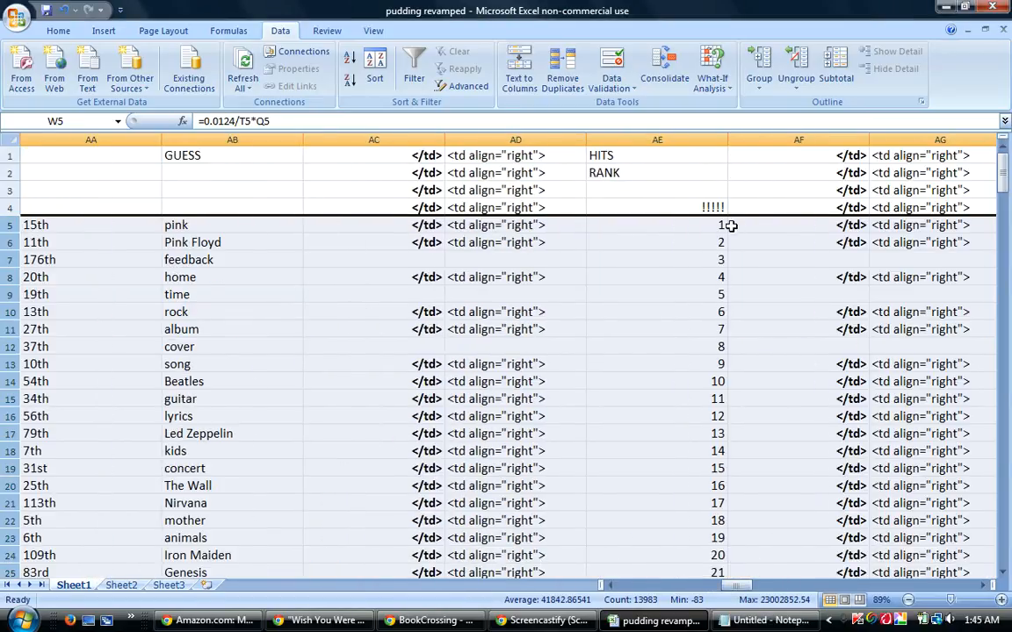
drag(716, 227, 717, 585)
drag(717, 543, 718, 545)
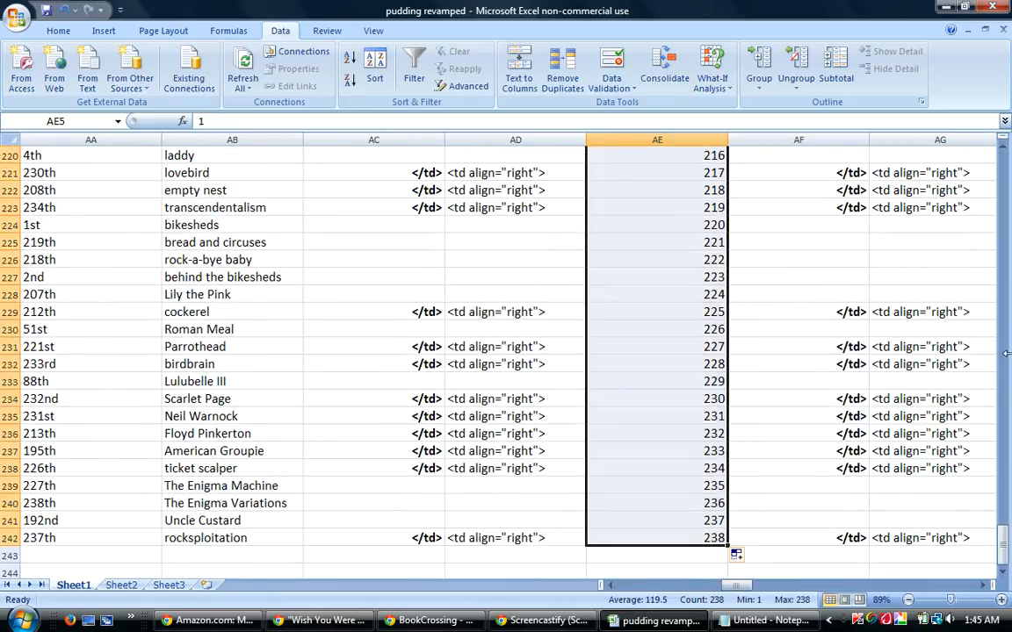
Sort rows 5 to 242 by column AV, then by column W from largest to smallest.
drag(1002, 532, 904, 149)
drag(22, 228, 26, 538)
click(375, 66)
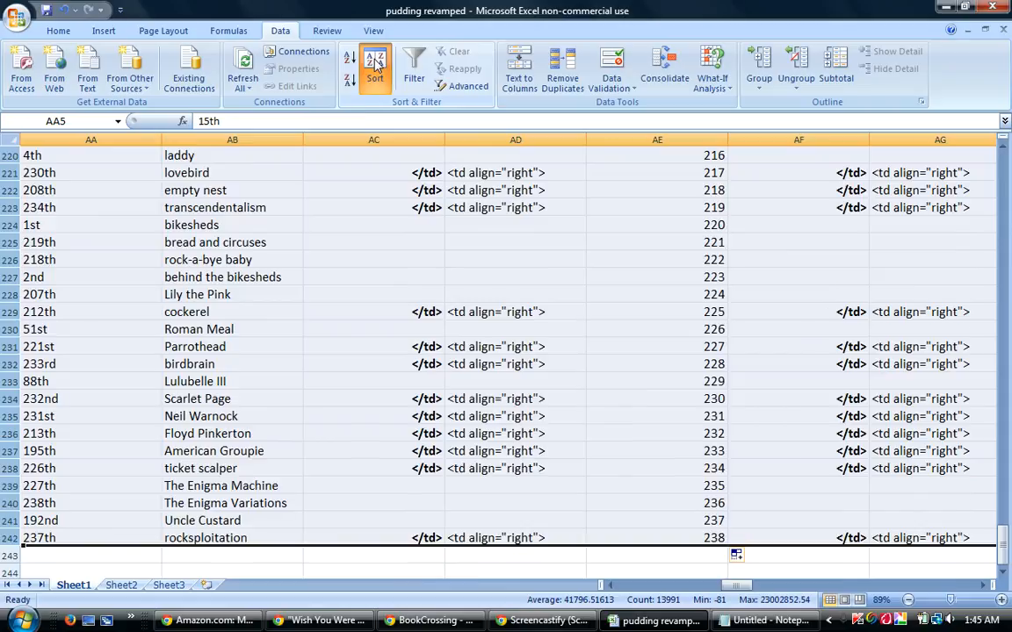
click(471, 417)
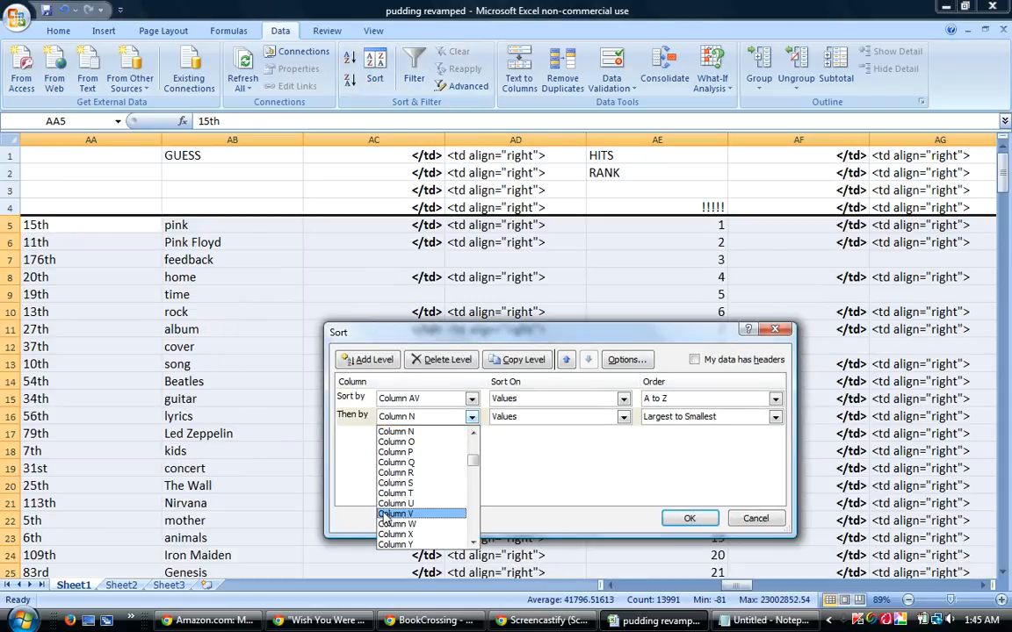
click(404, 523)
click(686, 519)
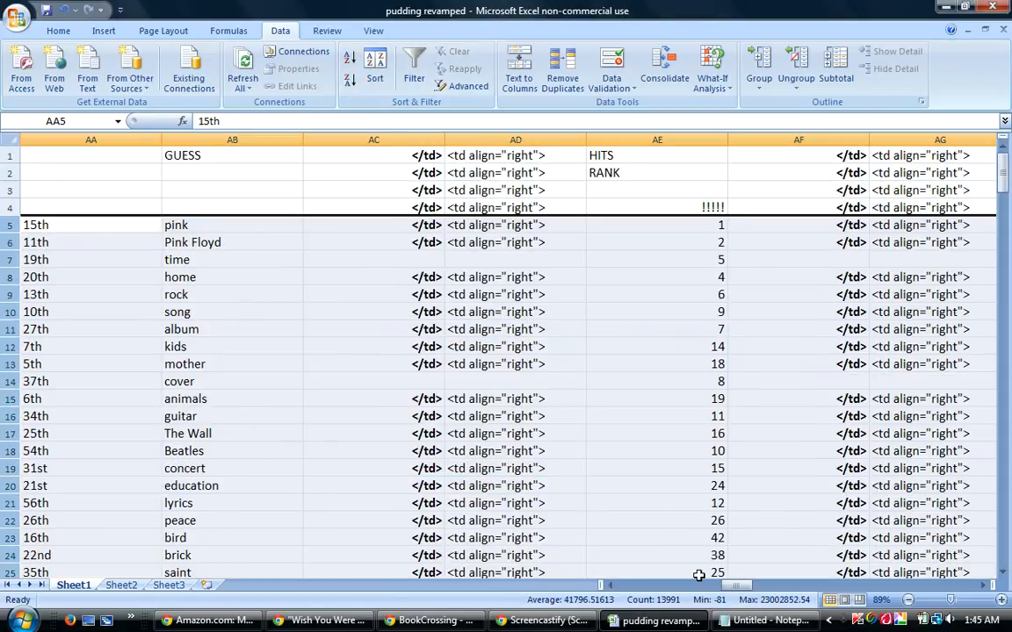
Fill the Shares Rank column AH with consecutive numbers from 1 in row 5 to 238 in row 242.
drag(743, 585, 749, 587)
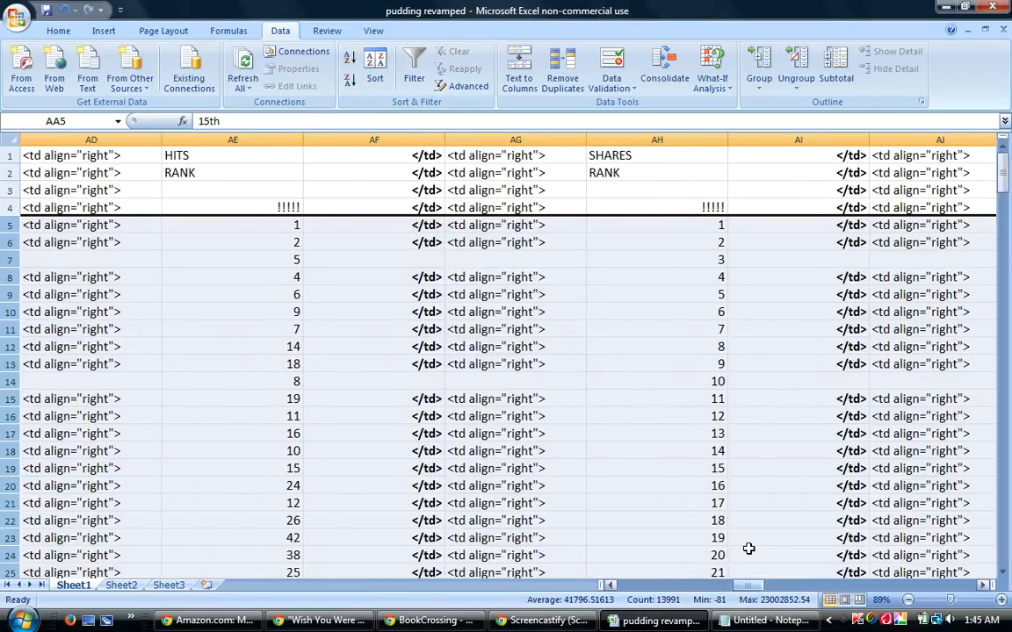
drag(714, 225, 703, 546)
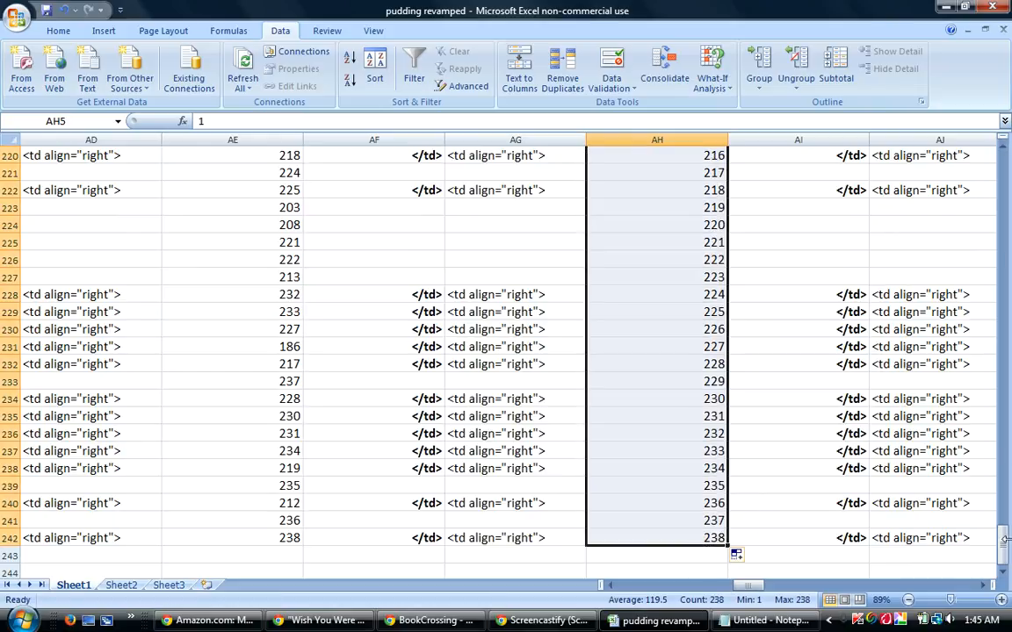
drag(1002, 540, 1006, 163)
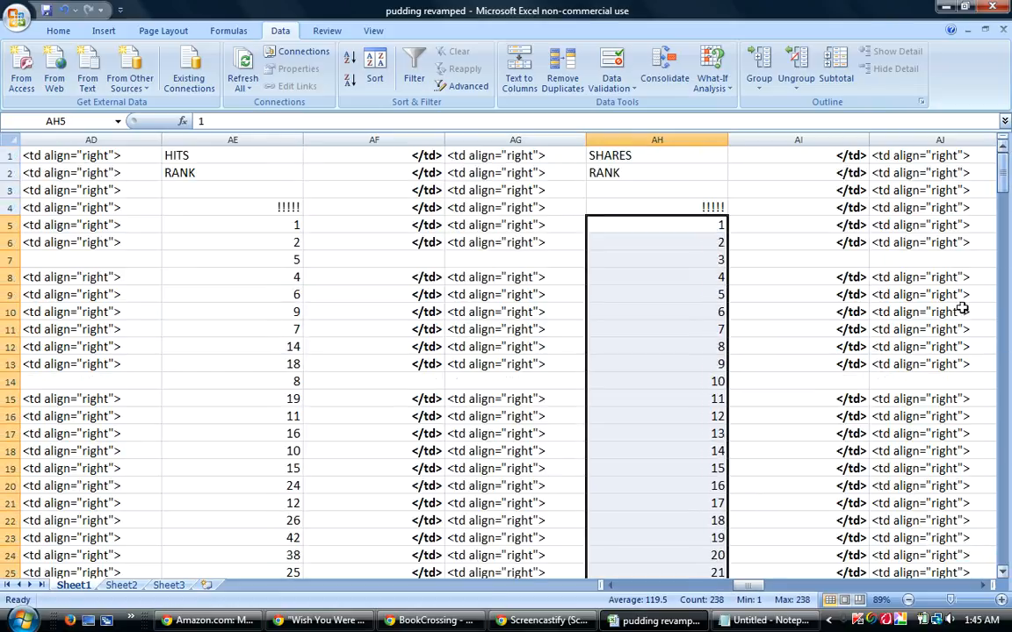
Copy the Differential formula =AE5-AH5 from AK5 down column AK to row 242.
drag(748, 586, 757, 585)
click(857, 222)
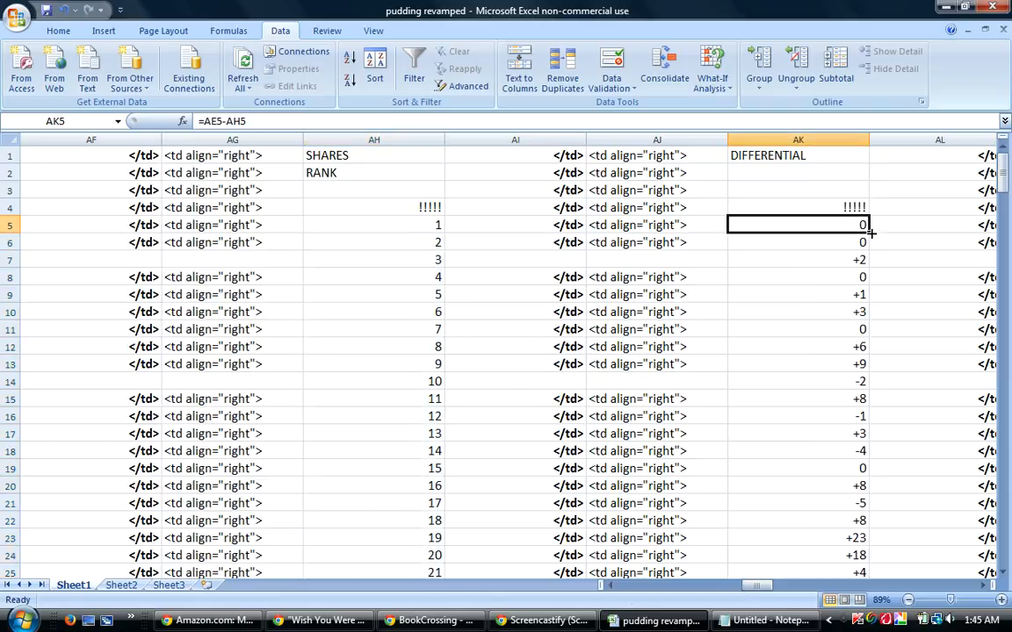
drag(871, 231, 874, 527)
drag(1005, 545, 1005, 167)
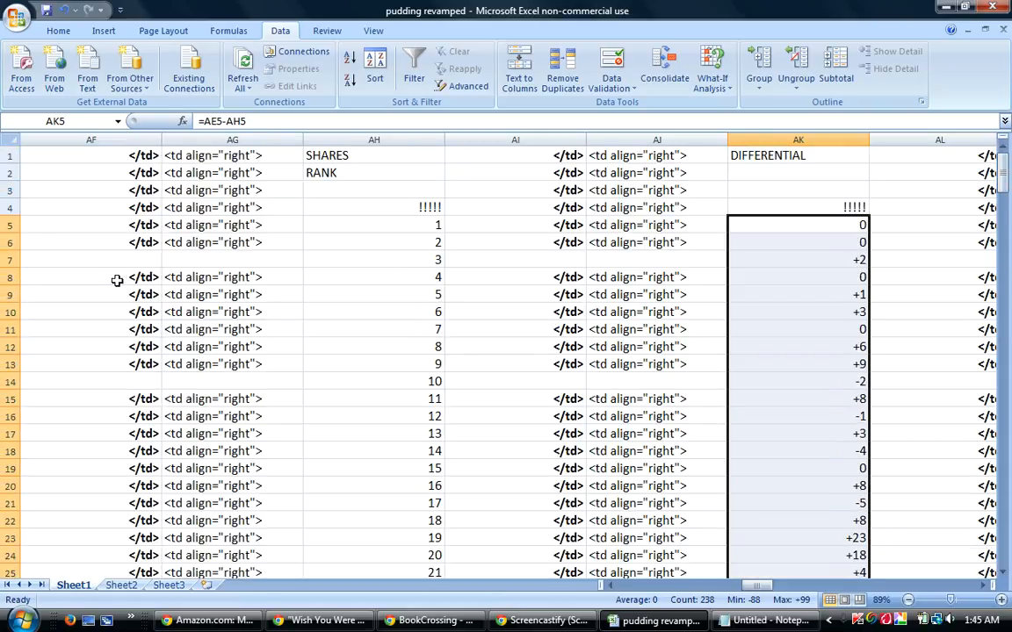
Sort rows 5 to 242 by column AV, then by column AP from largest to smallest.
drag(21, 225, 48, 614)
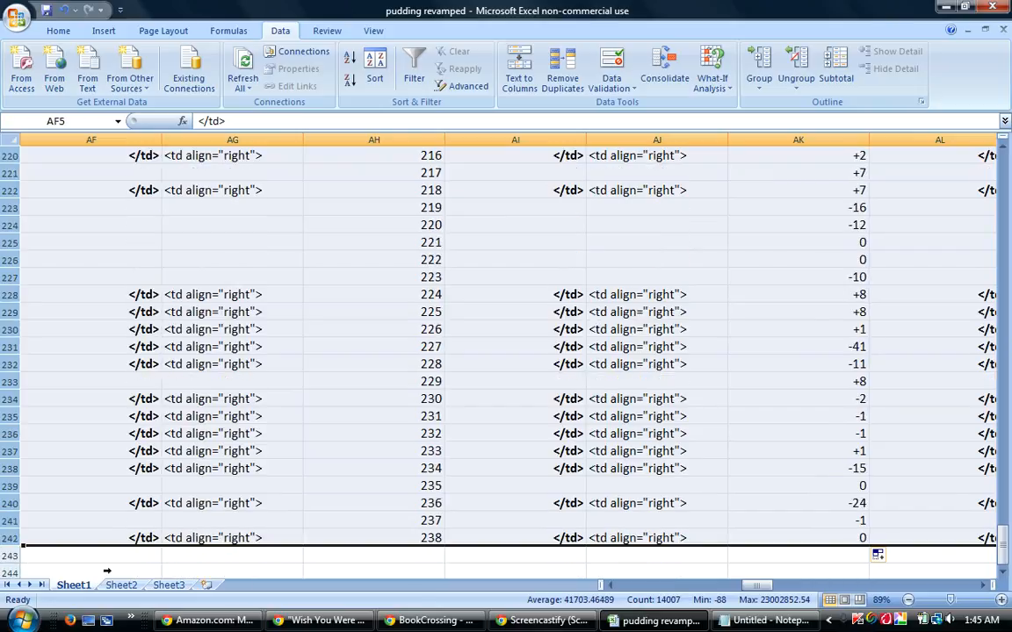
click(375, 69)
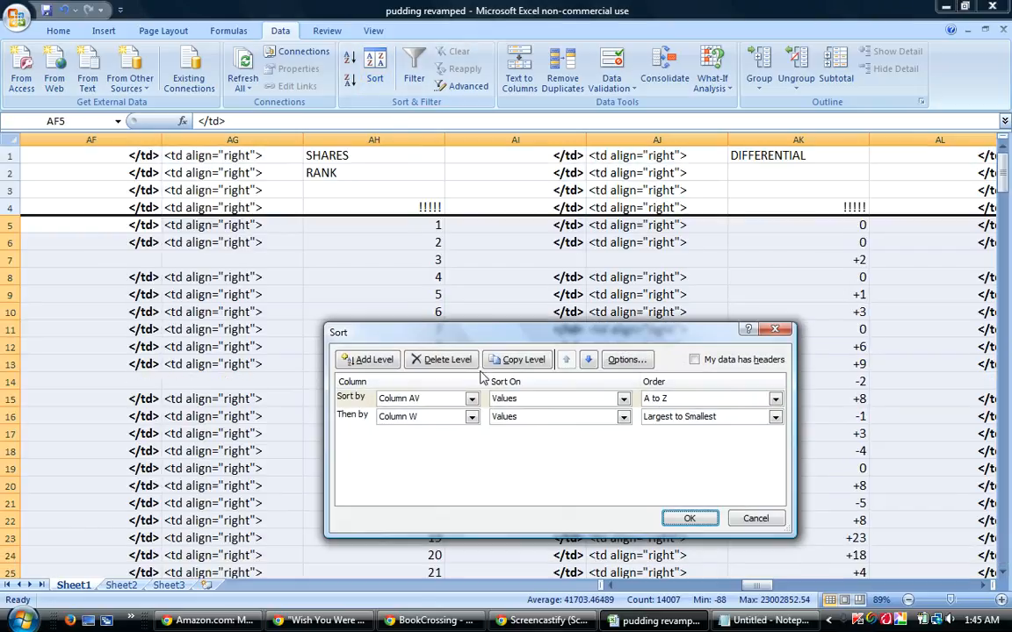
click(472, 417)
scroll(467, 474, down, 3)
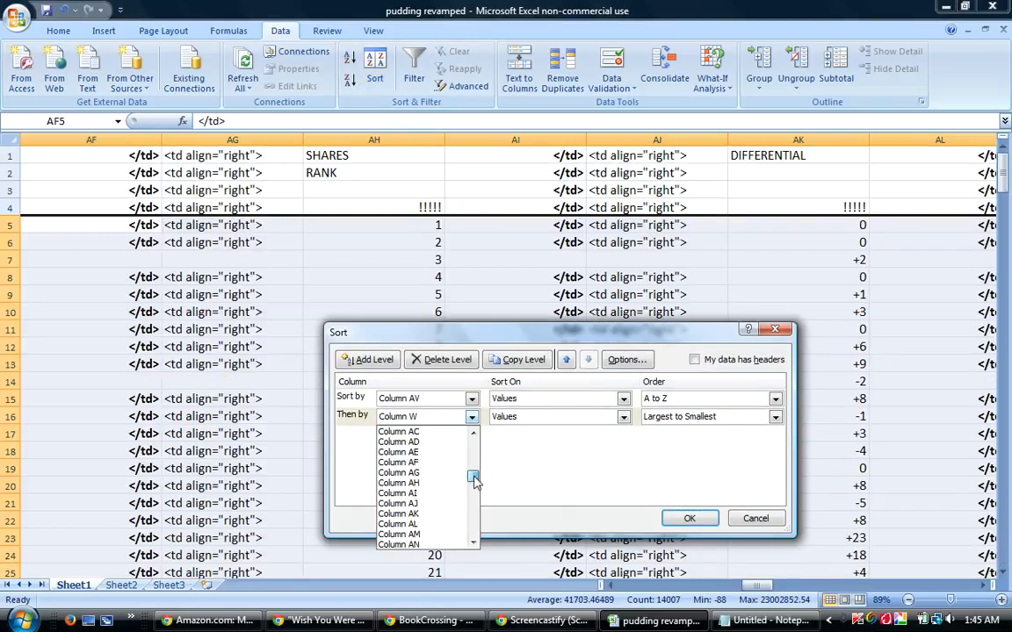
scroll(457, 510, down, 2)
click(437, 537)
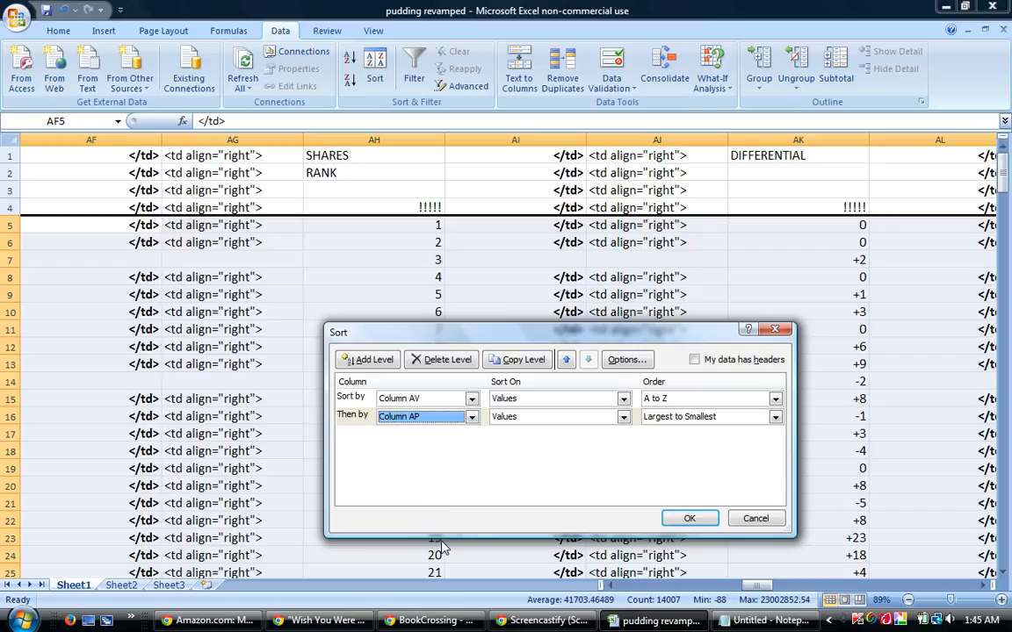
click(687, 518)
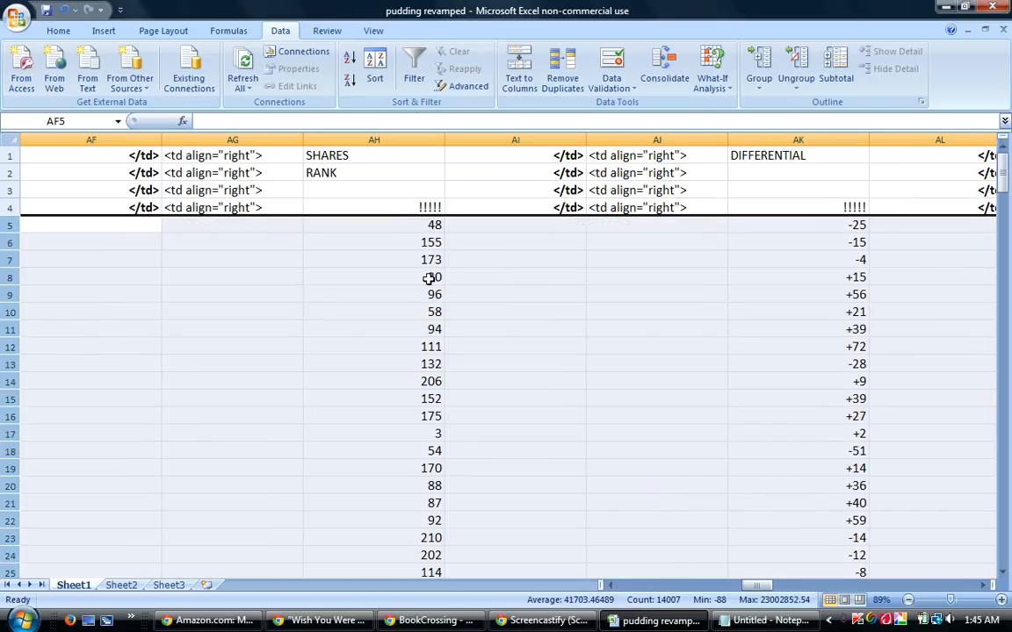
Re-sort the selected rows by column AV, then by the Differential column AK from largest to smallest.
click(375, 78)
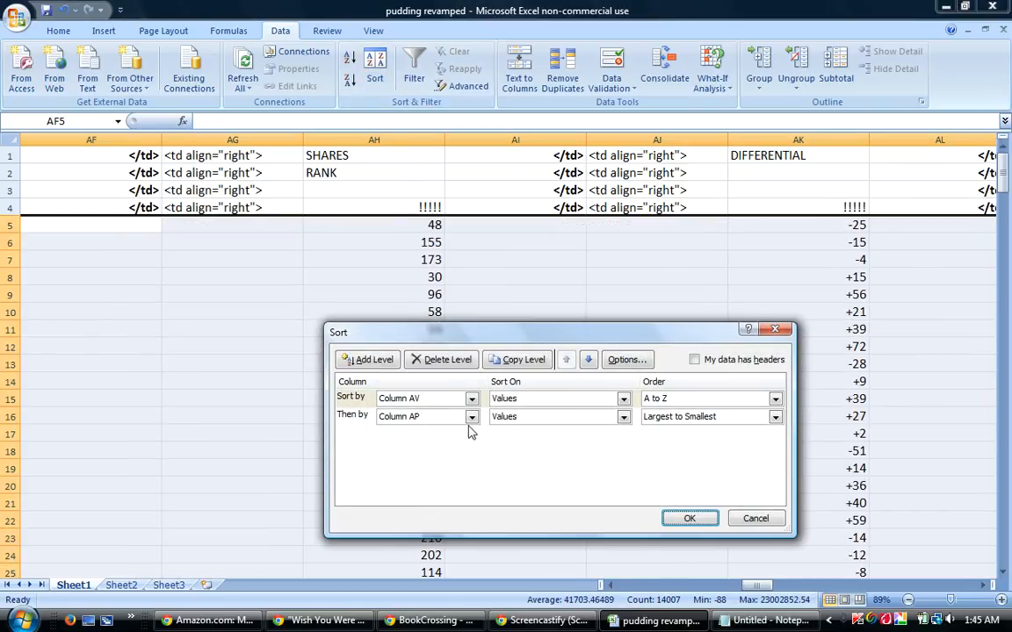
click(472, 417)
scroll(430, 487, up, 4)
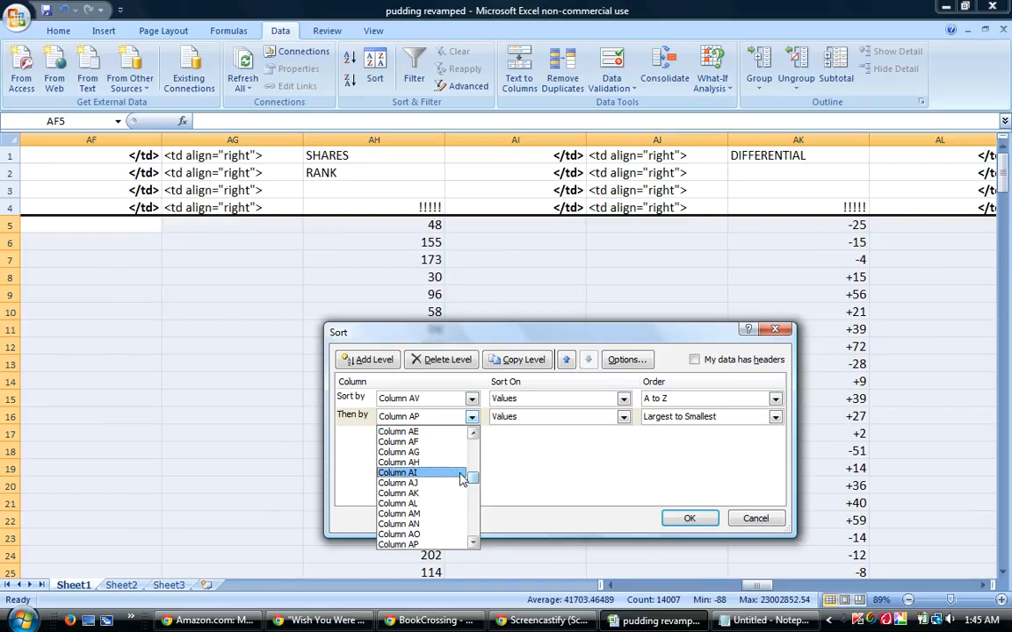
click(422, 494)
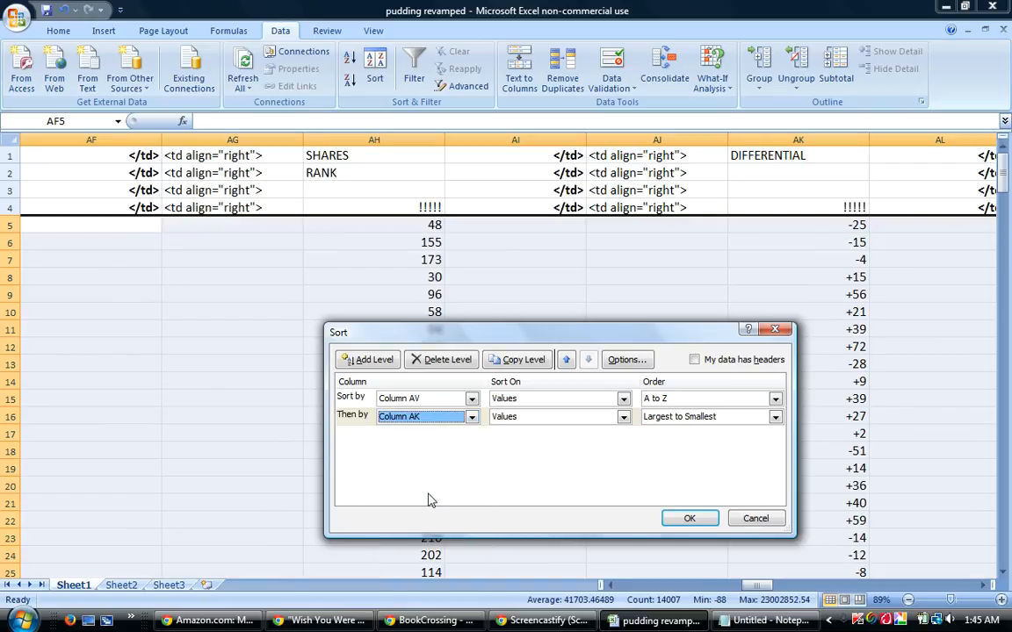
click(689, 519)
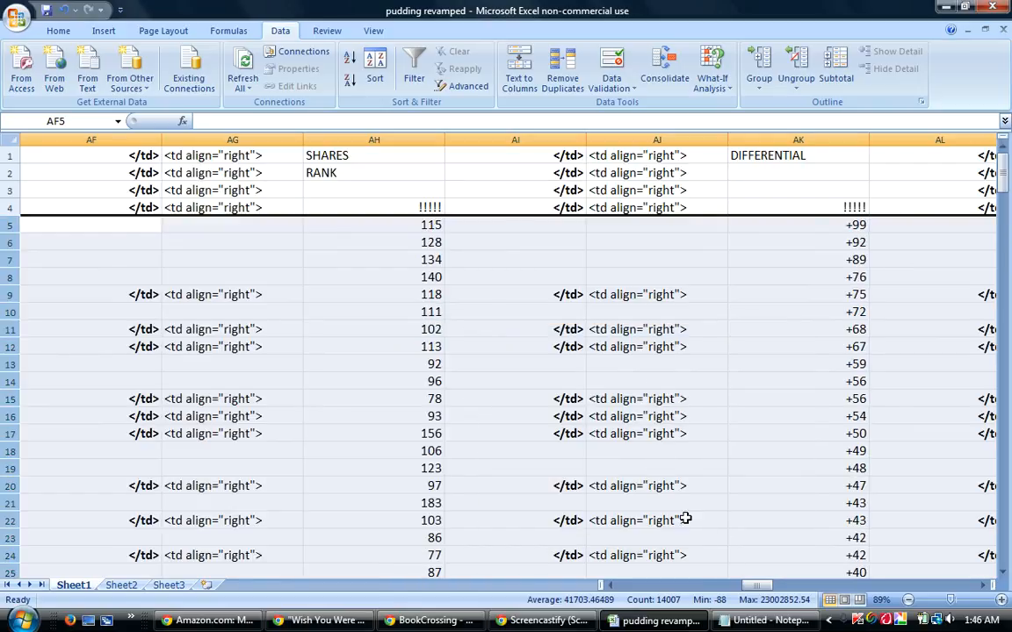
Fill the ordinal ranks in column AN from 1st in row 5 down to 238th in row 242.
drag(768, 586, 775, 589)
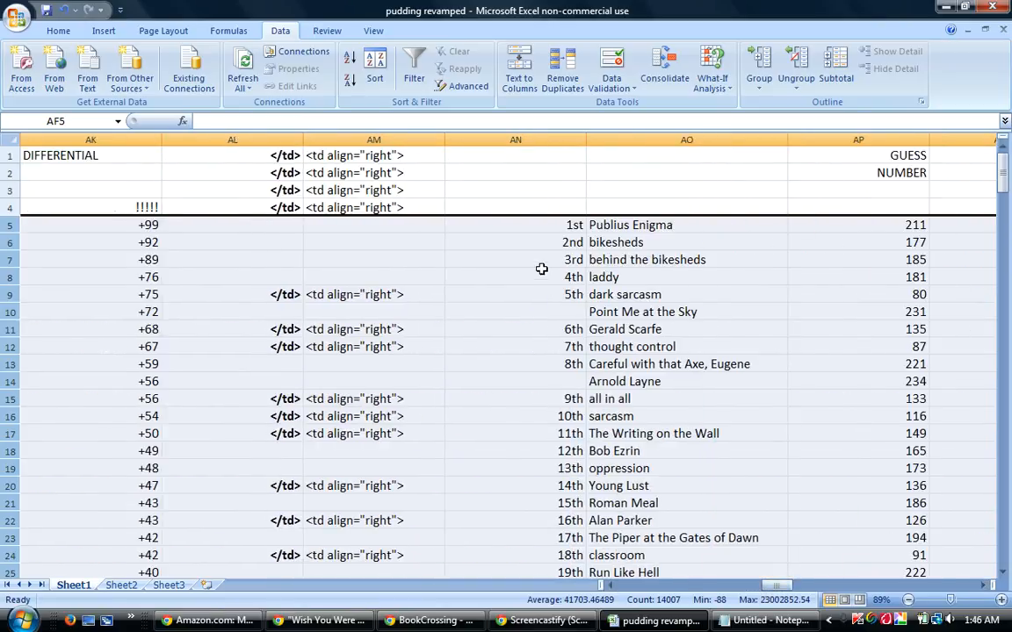
click(566, 225)
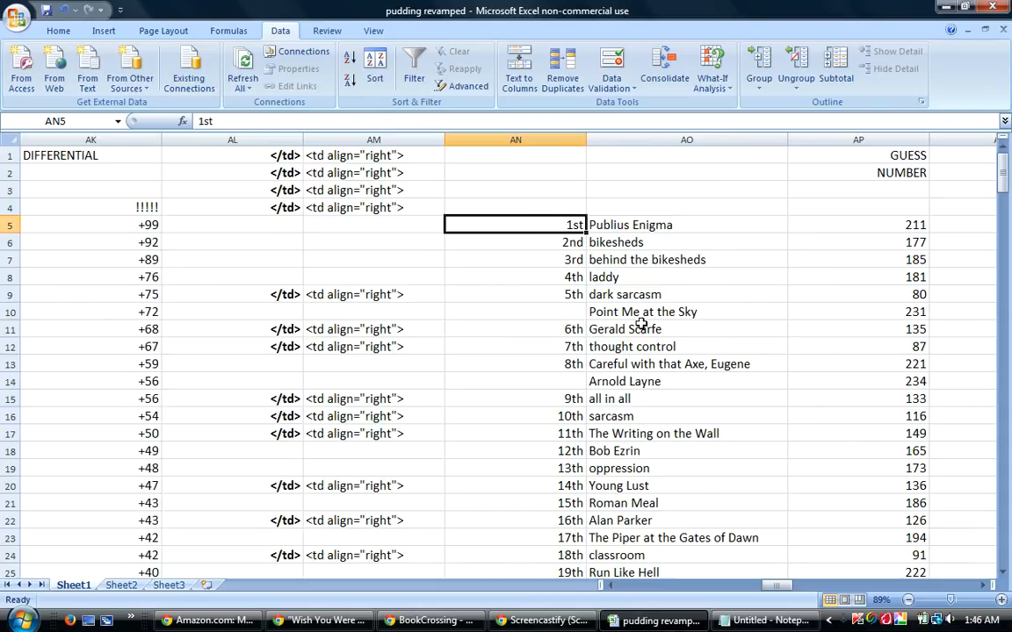
drag(586, 231, 579, 545)
drag(1001, 529, 992, 160)
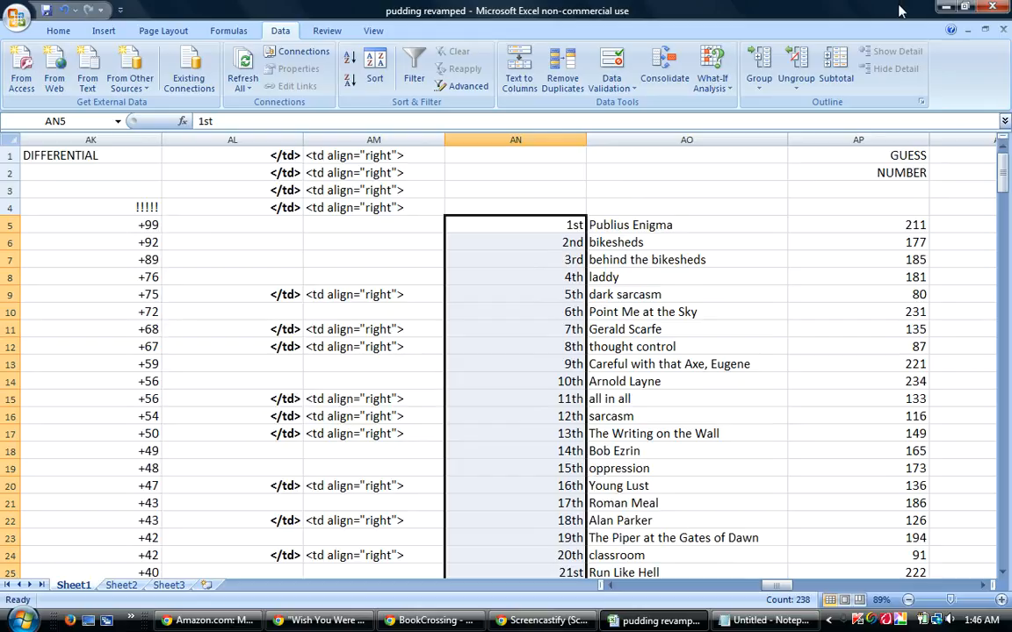
click(714, 434)
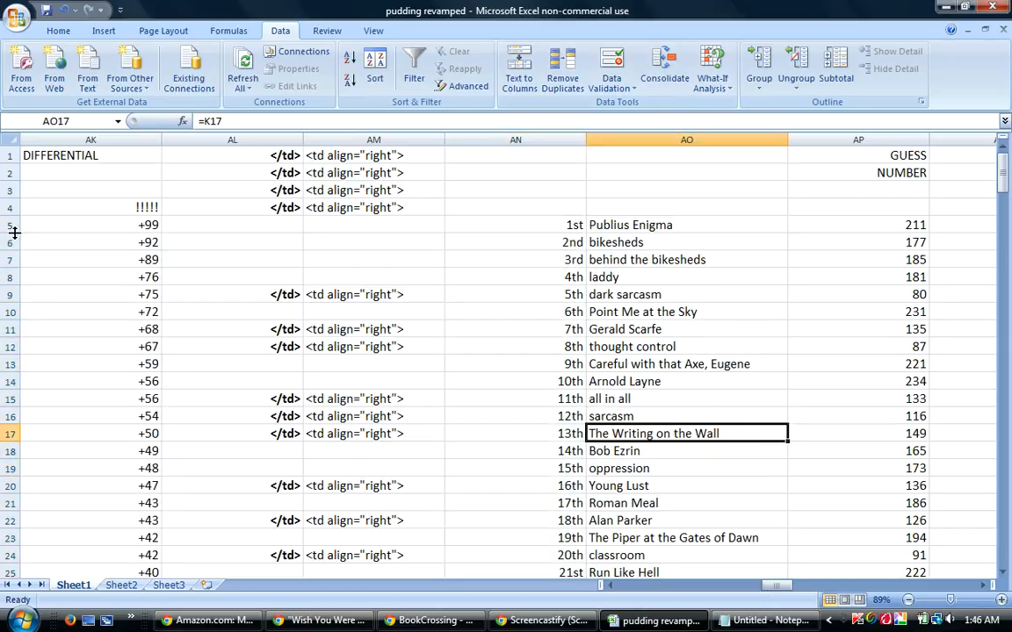
Sort rows 5 to 242 by column AV, then by the Guess Number column AP from largest to smallest.
drag(10, 225, 18, 550)
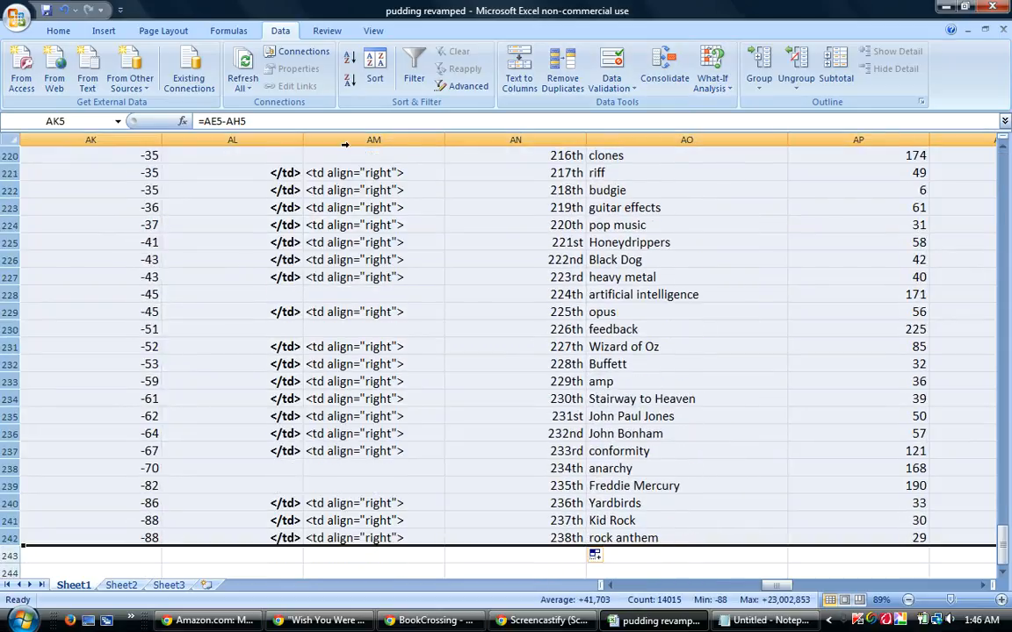
click(375, 70)
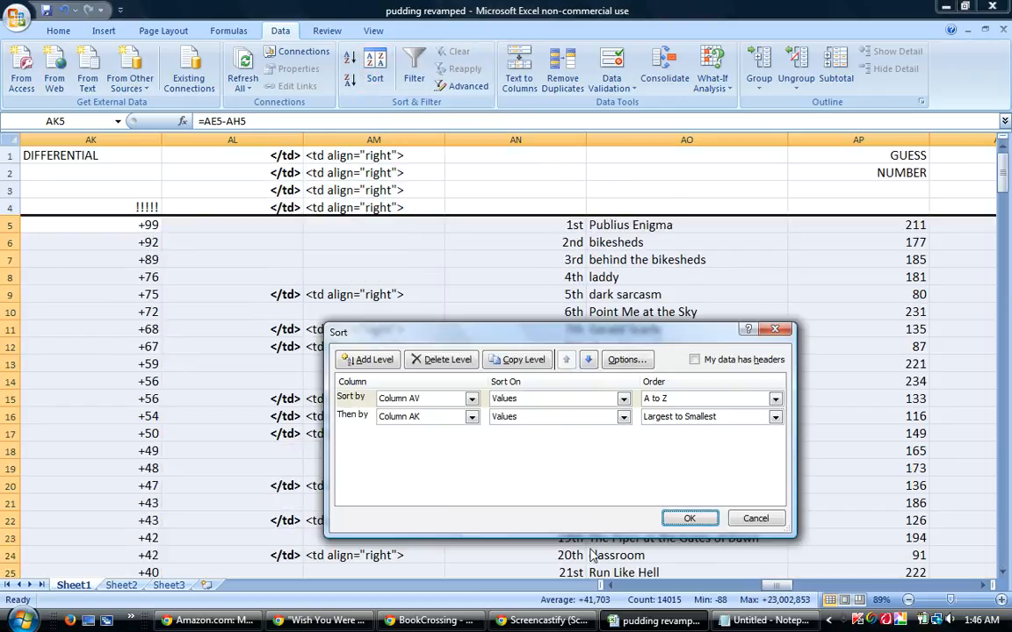
click(471, 417)
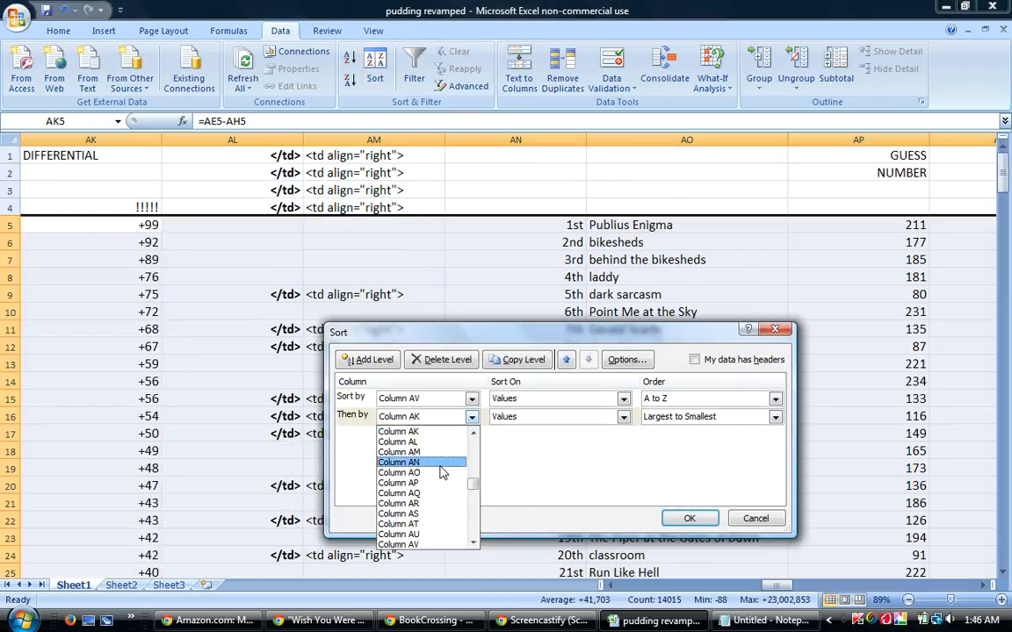
click(424, 486)
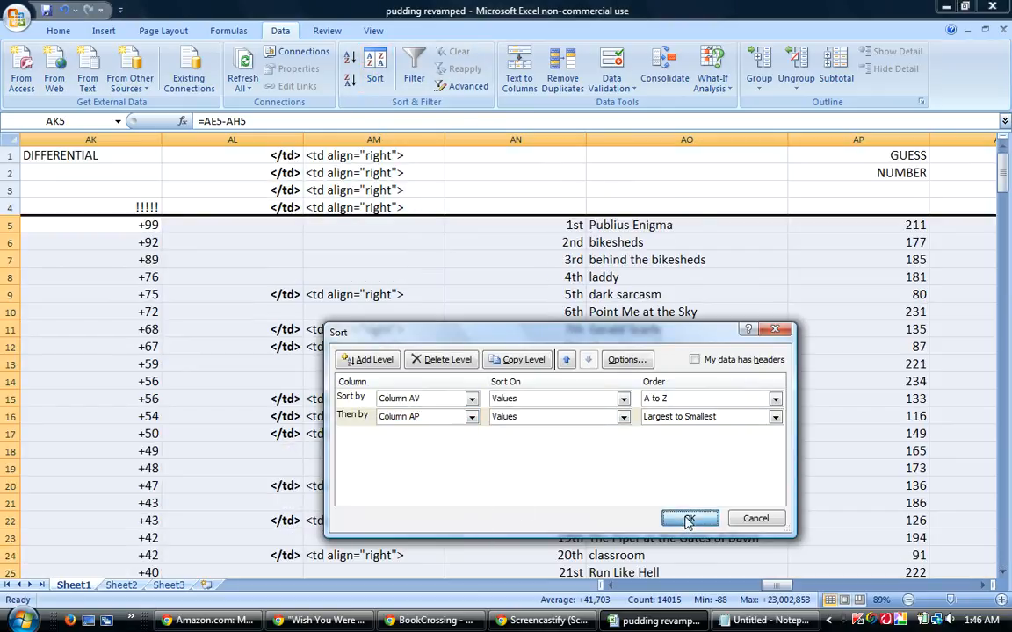
click(690, 519)
Reduce the Overall Score values in D13:D22 to zero decimal places.
drag(773, 585, 619, 585)
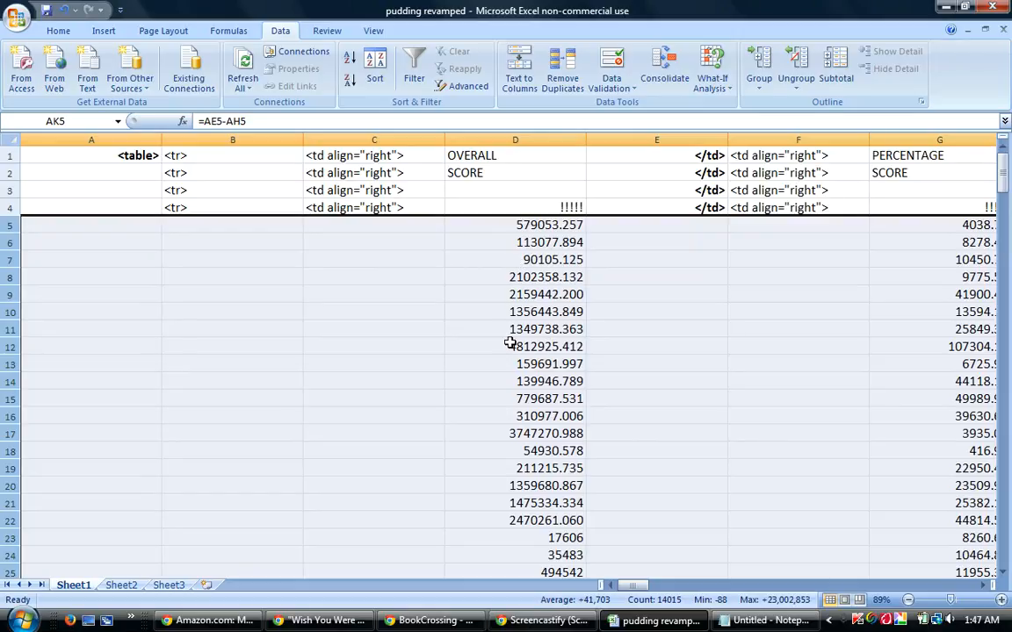
drag(497, 364, 542, 510)
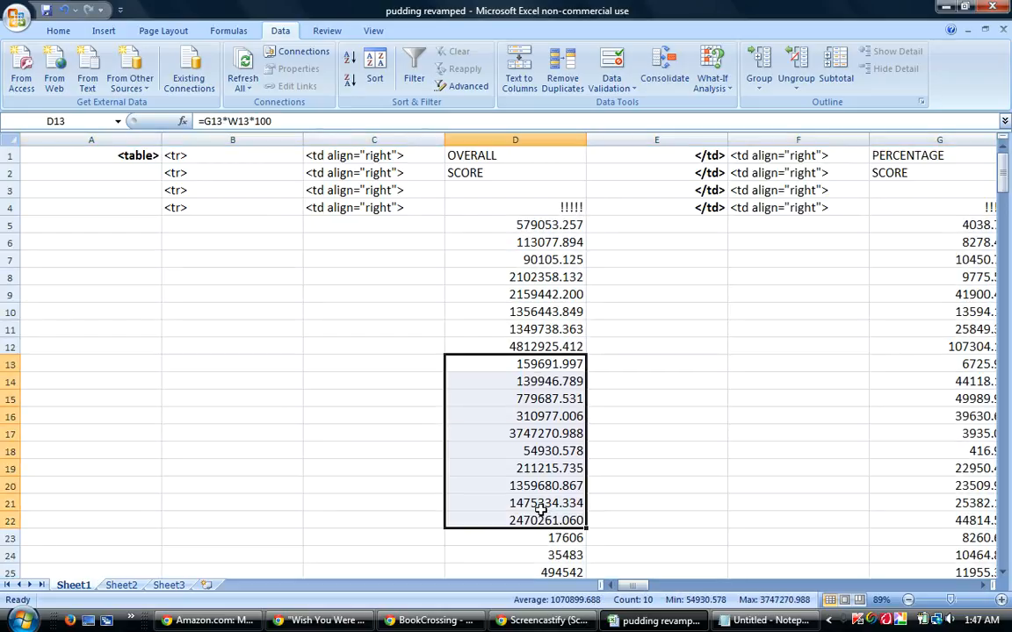
click(59, 31)
click(578, 81)
click(578, 81)
click(578, 81)
click(644, 347)
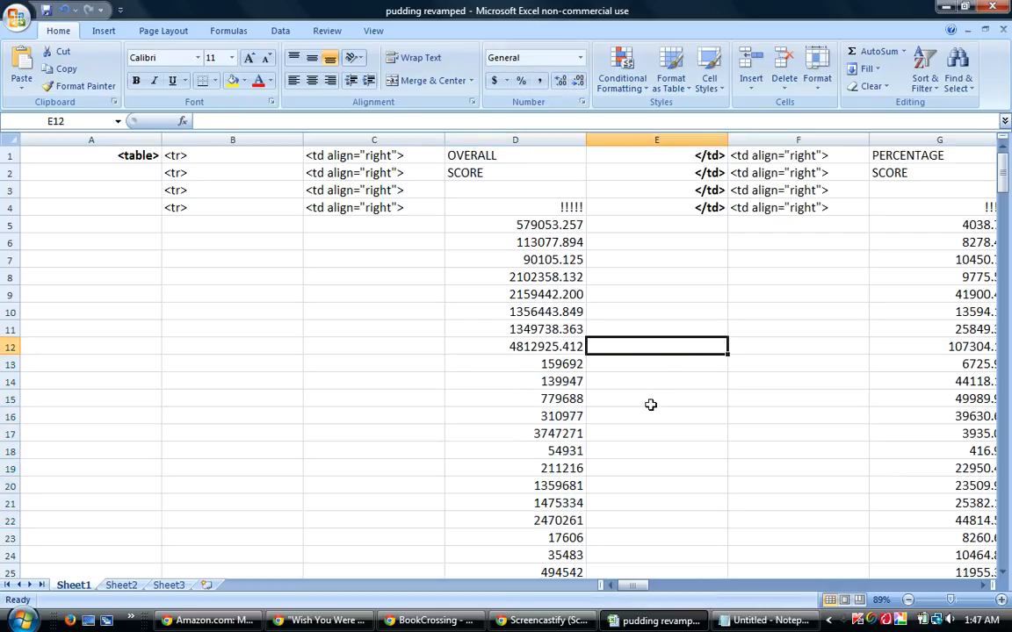
Sort only rows 5 to 12 by column AV, then by the Percentage Score column G from largest to smallest.
mouse_move(638, 595)
mouse_down()
mouse_move(653, 594)
mouse_move(632, 594)
mouse_up()
drag(4, 225, 3, 340)
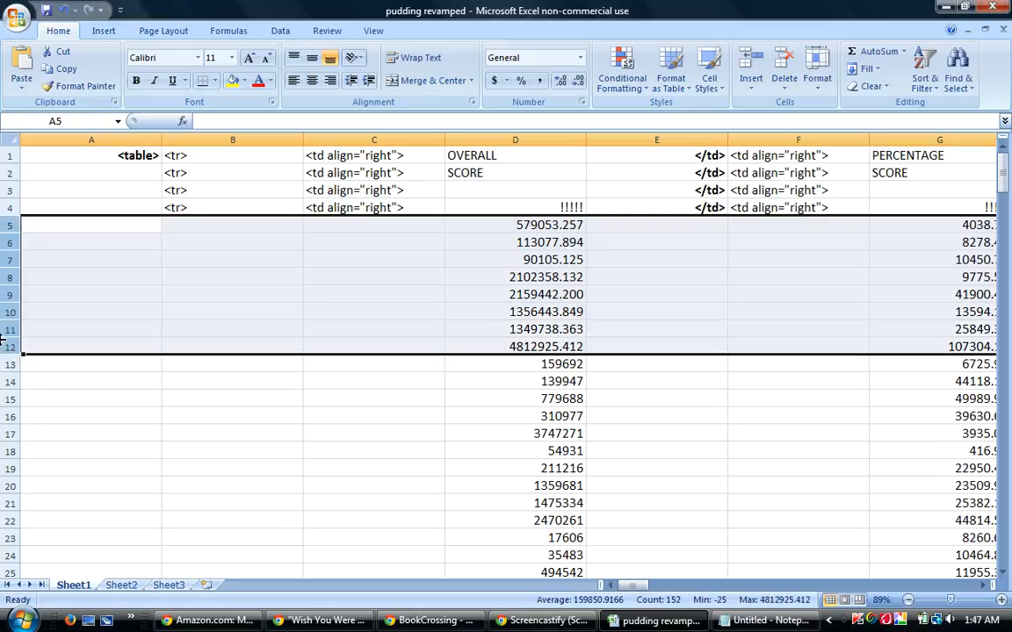
click(282, 31)
click(374, 69)
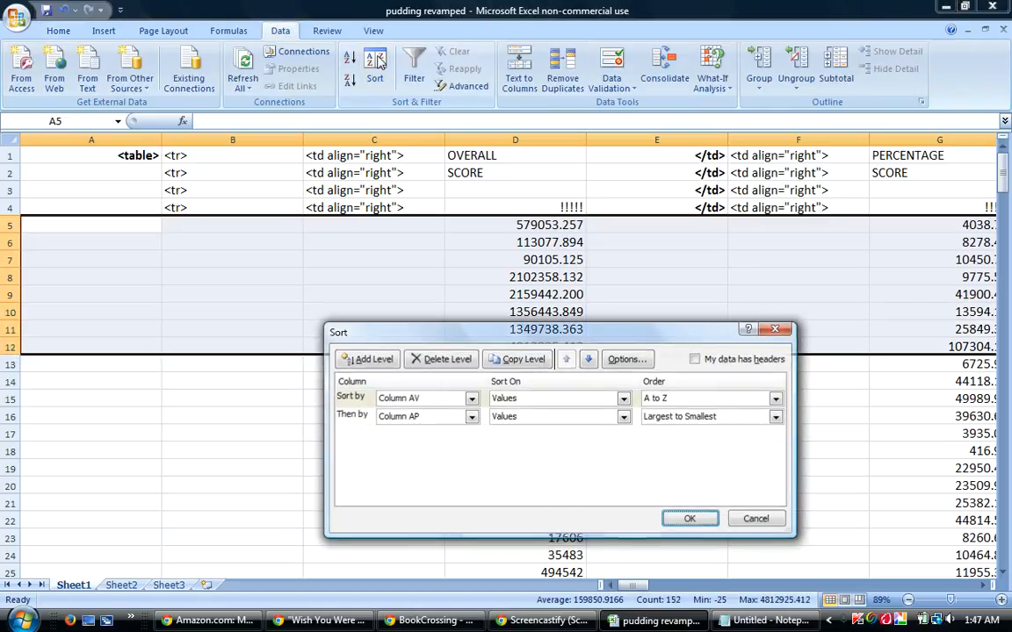
click(472, 418)
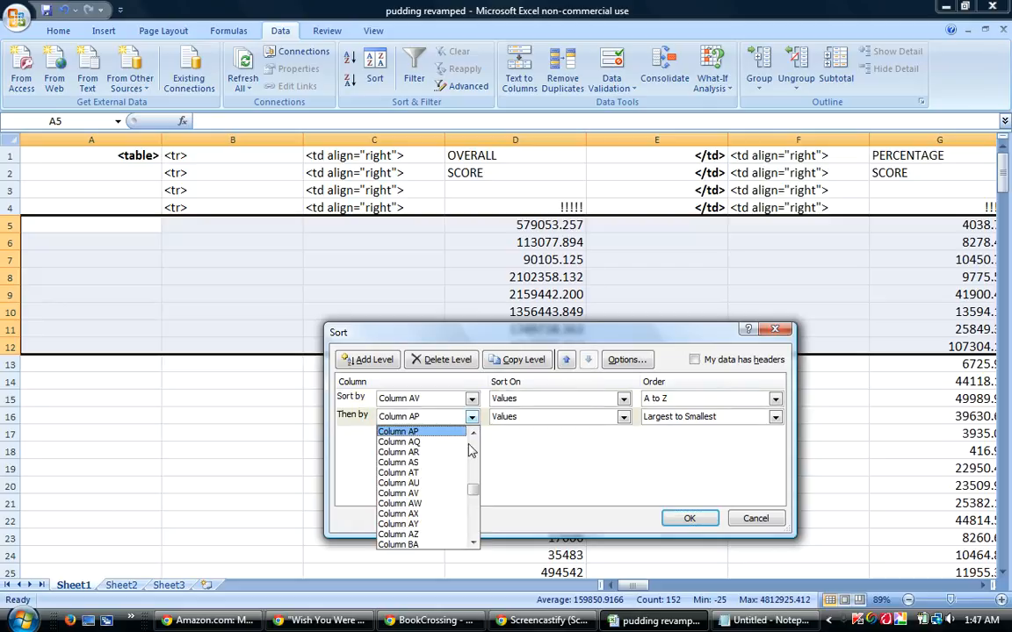
drag(468, 498, 474, 443)
click(396, 482)
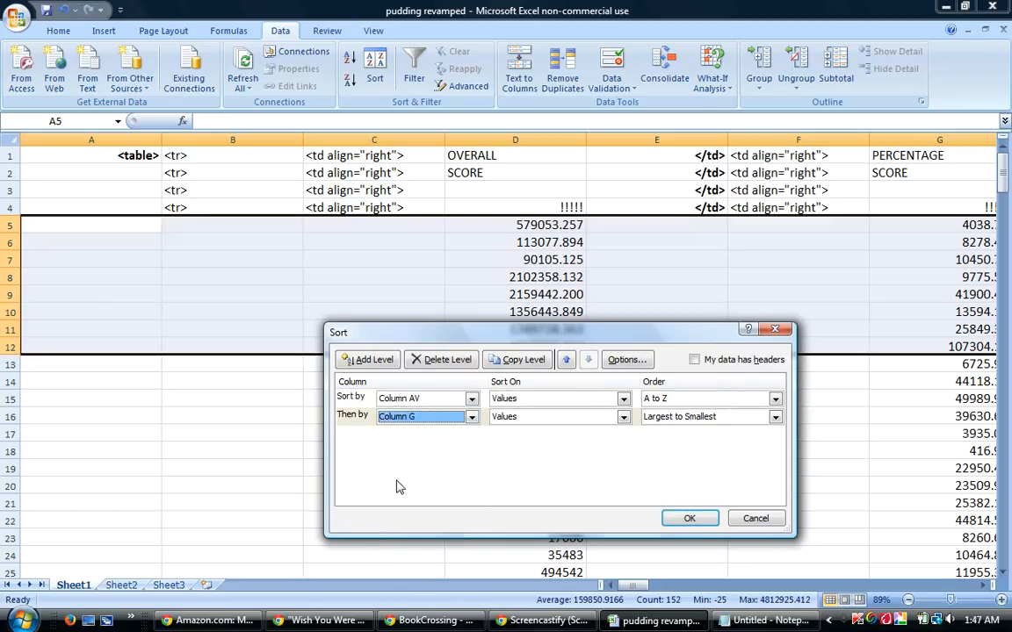
click(689, 519)
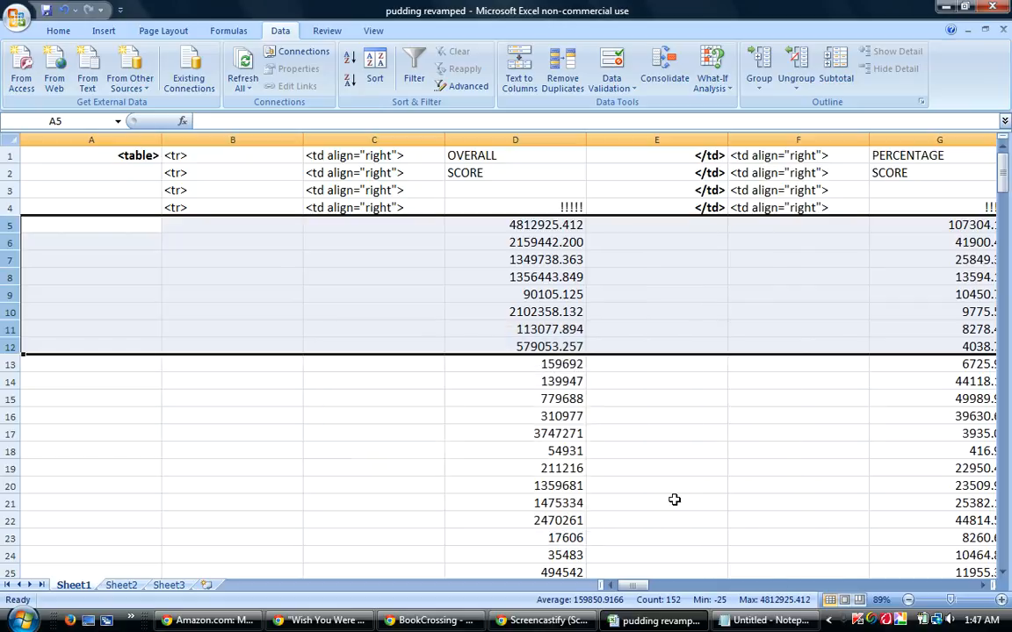
Copy the percentage ranks and guesses in J5:K12.
drag(630, 586, 664, 586)
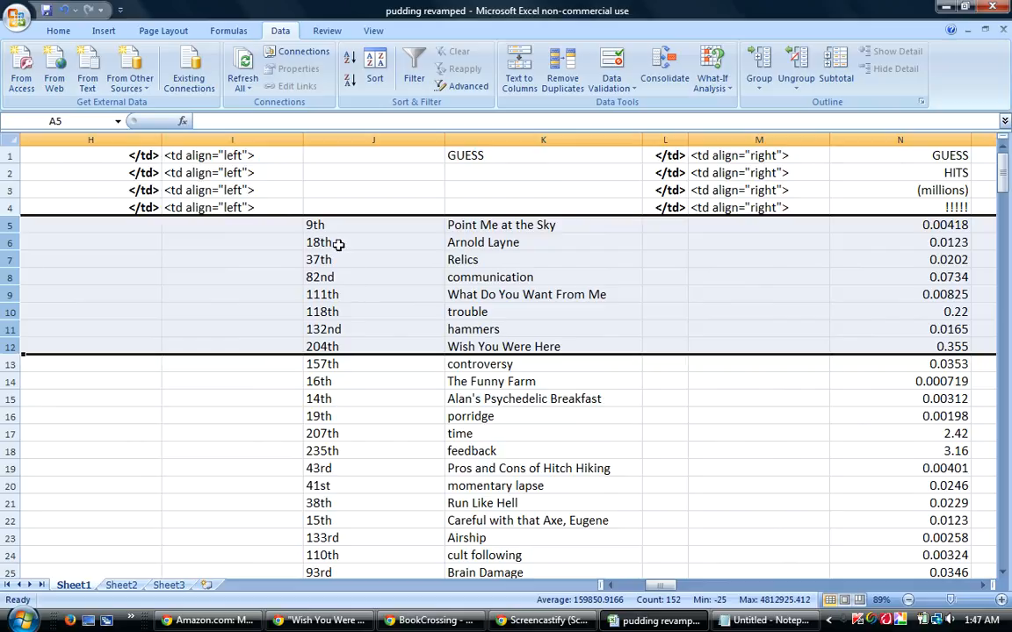
drag(318, 226, 515, 343)
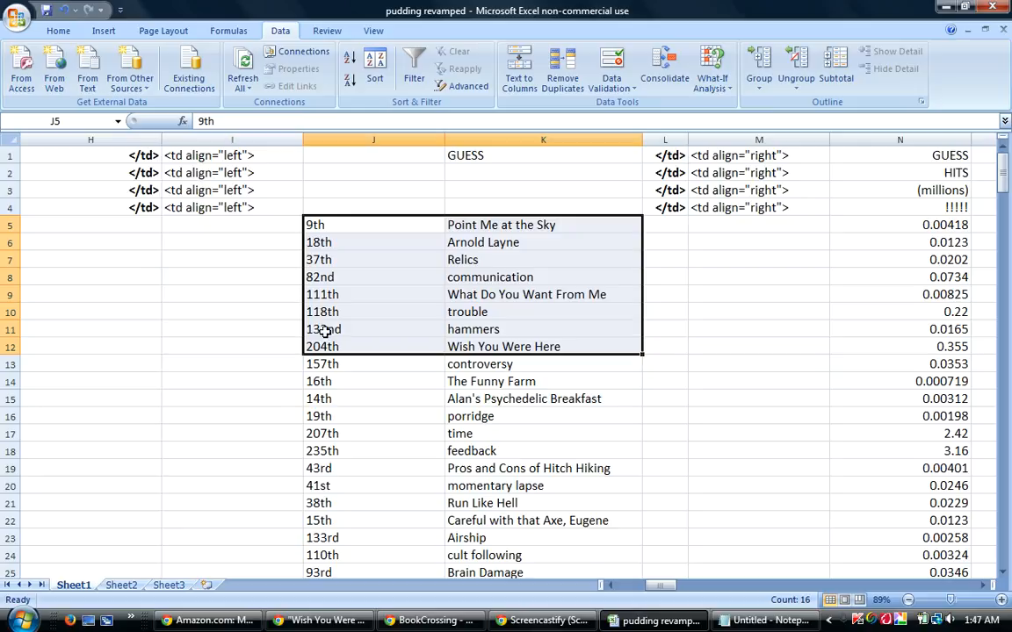
right_click(521, 309)
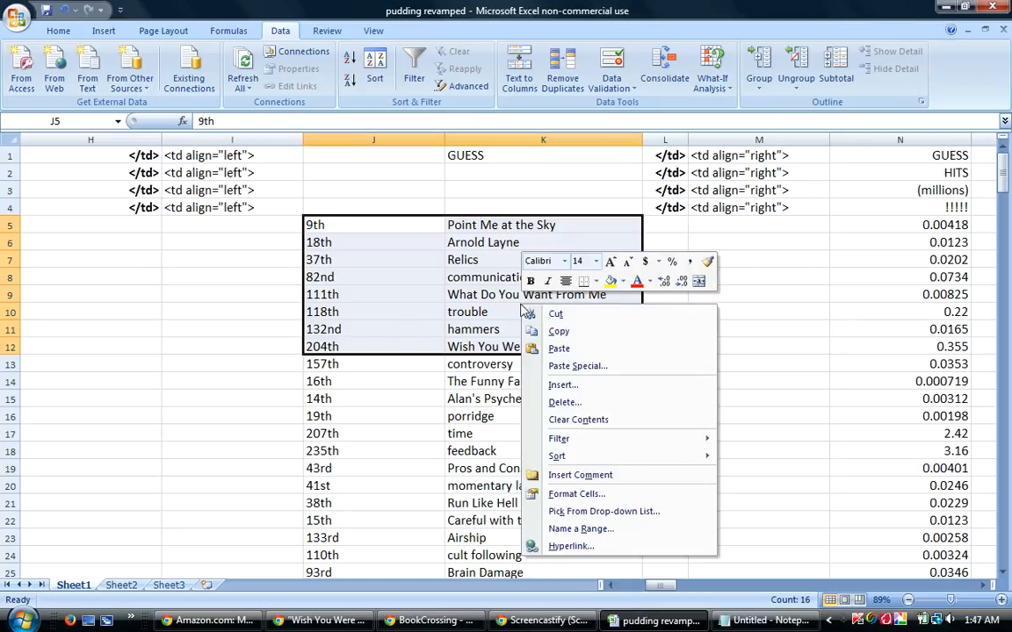
click(560, 333)
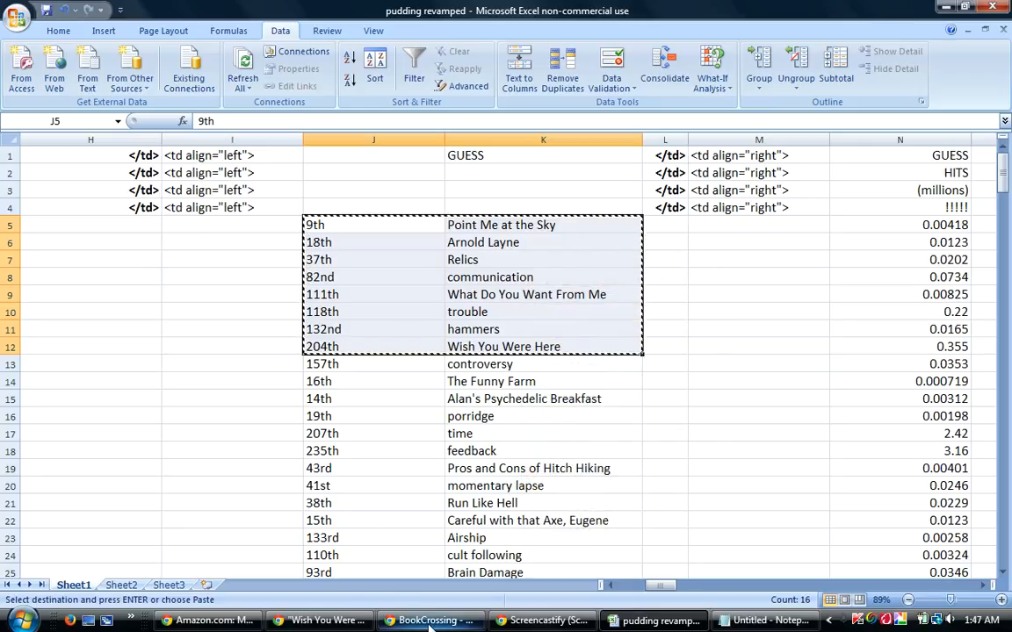
Switch to the BookCrossing window, reload the Weird Modifier Guessing Game #105 thread and start a reply to its opening post.
click(386, 620)
click(362, 33)
key(Return)
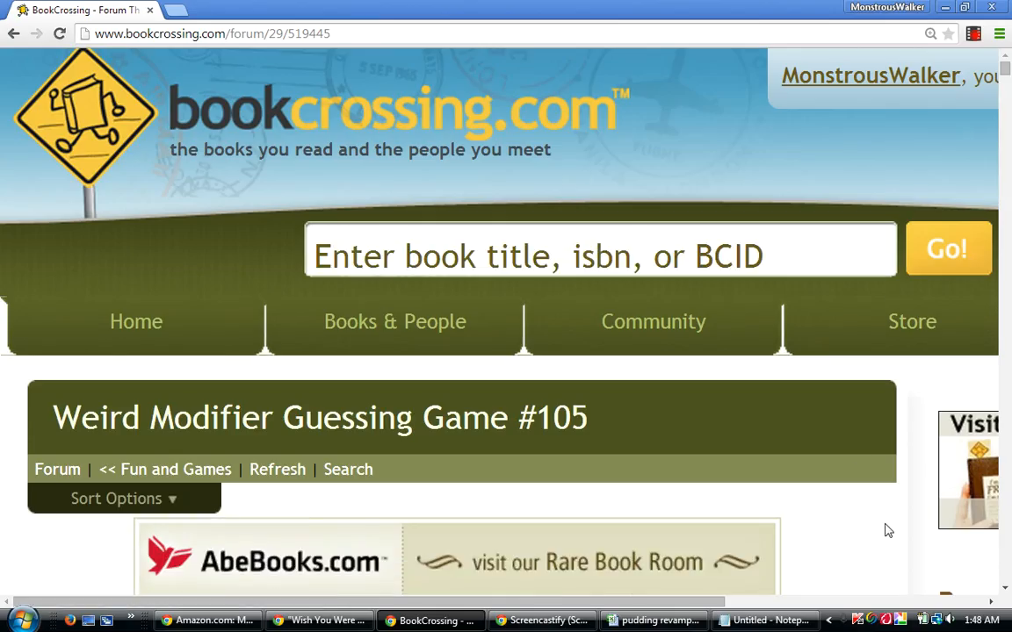
scroll(892, 531, down, 6)
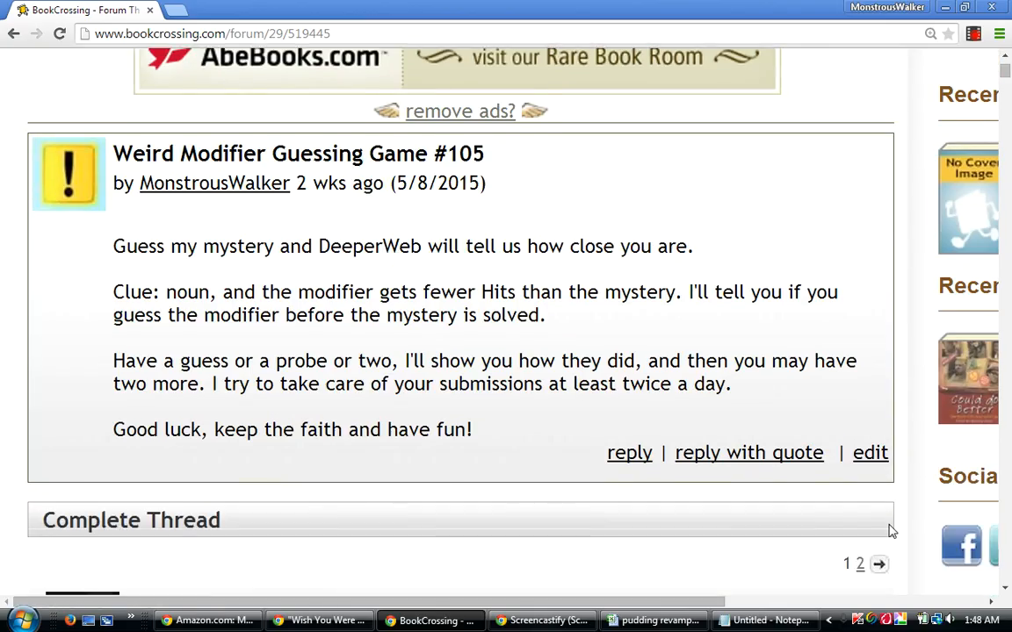
scroll(892, 531, down, 1)
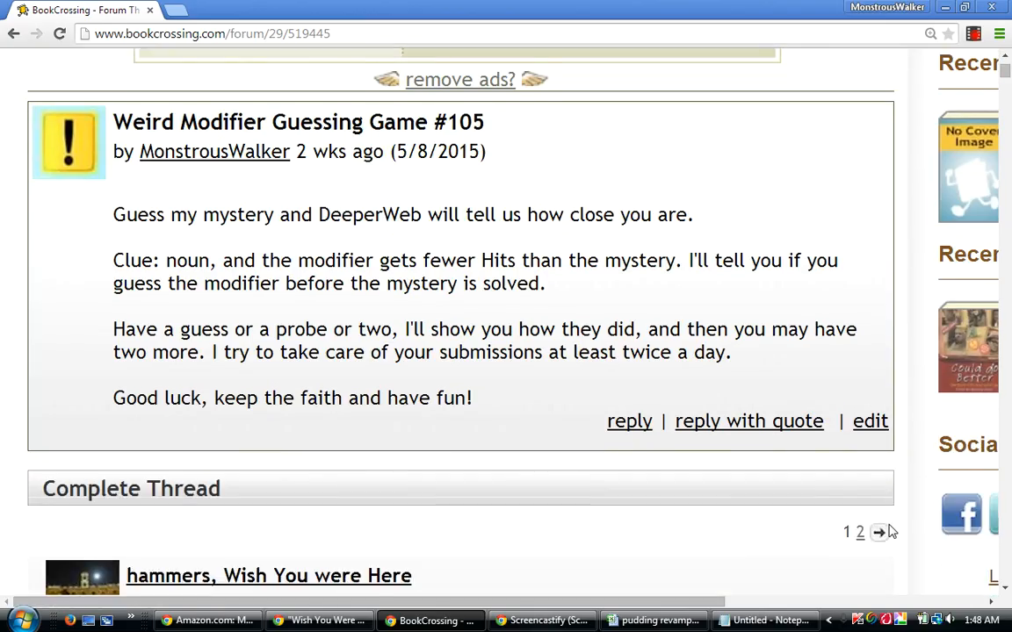
click(628, 422)
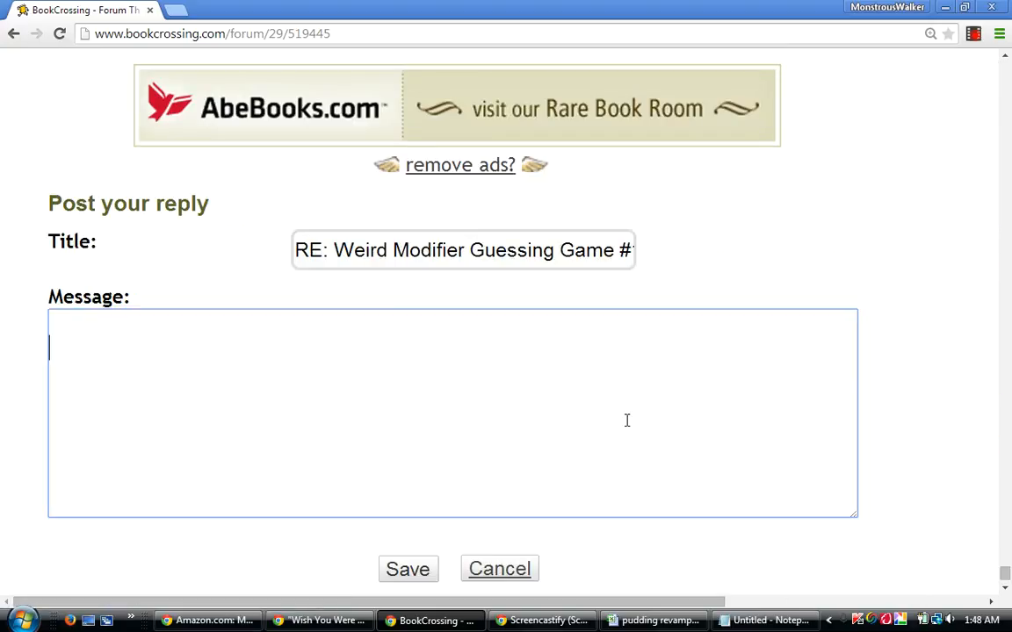
Enter the heading "Percentages:" in the reply message and paste the copied ranks and guesses beneath it after a blank line.
text(Percentage)
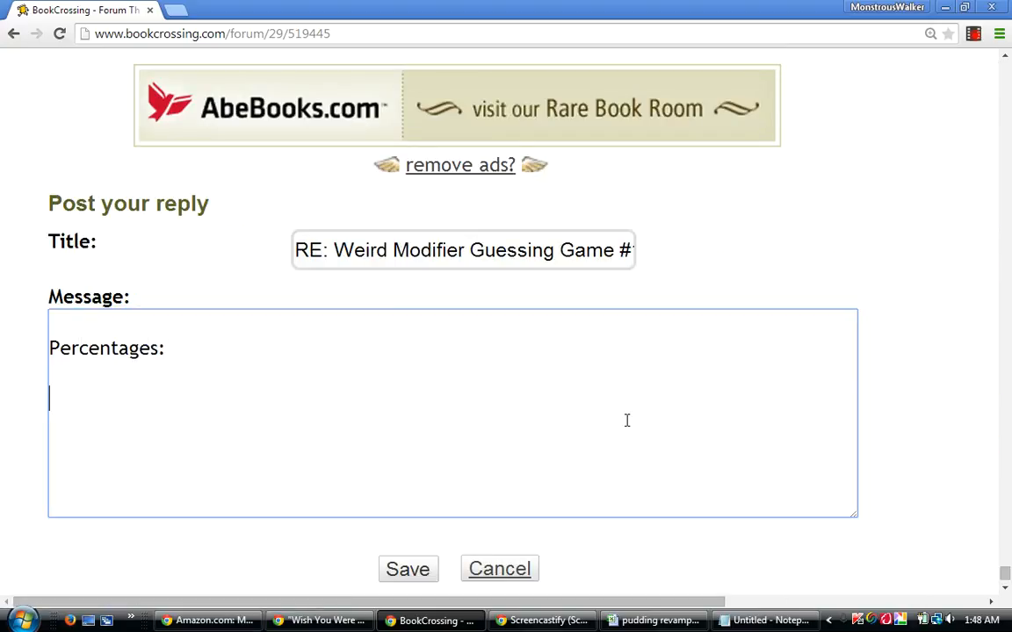
text(s:)
key(Return)
key(Return)
right_click(110, 401)
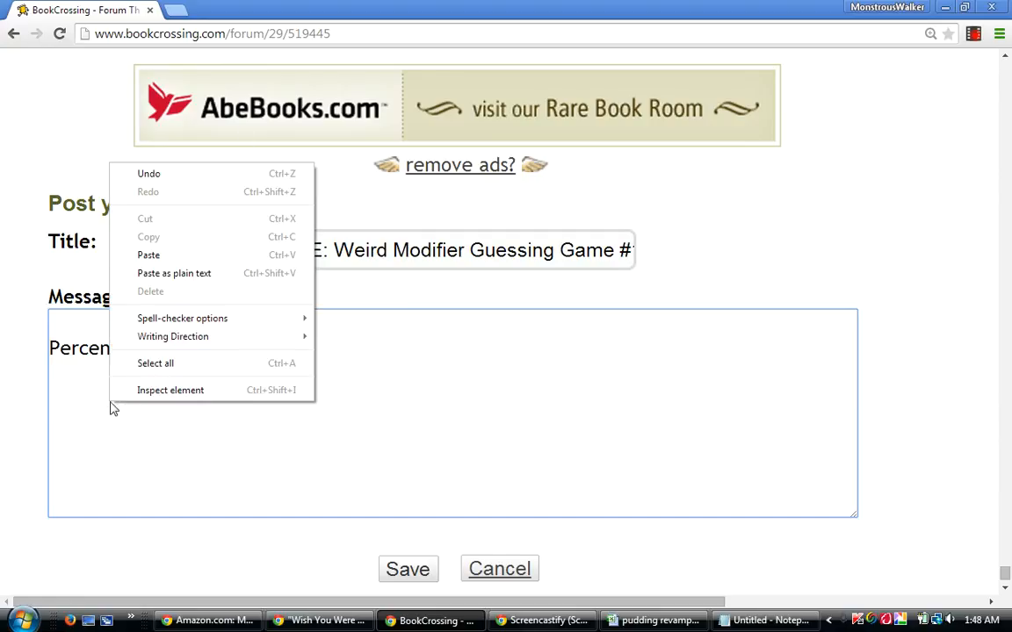
click(163, 254)
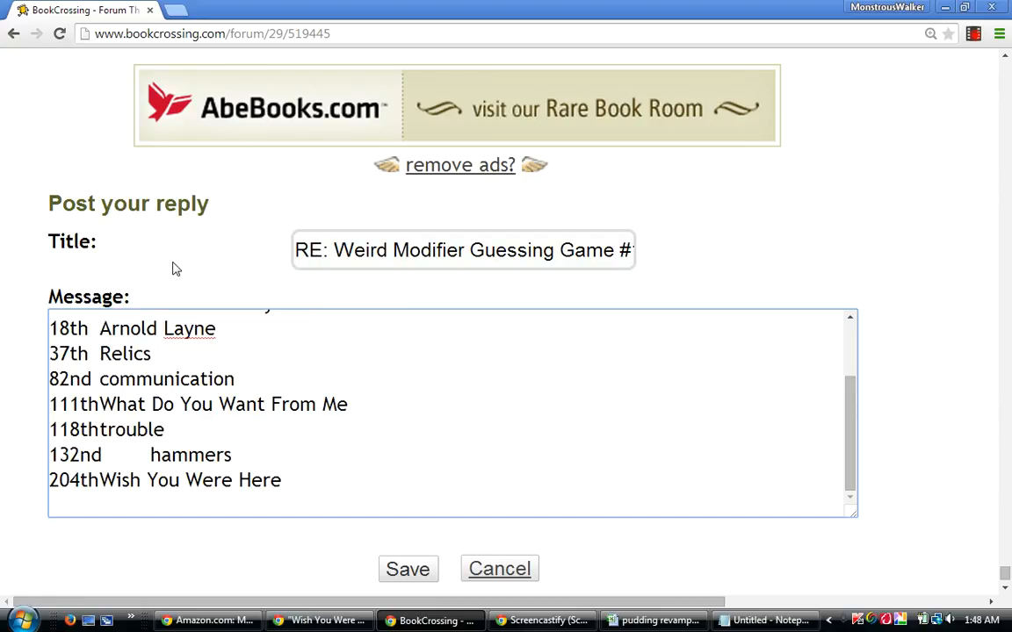
Add the heading "Traditionals:" below the pasted percentage list, followed by a blank line.
key(Return)
key(BackSpace)
text(Traditionals)
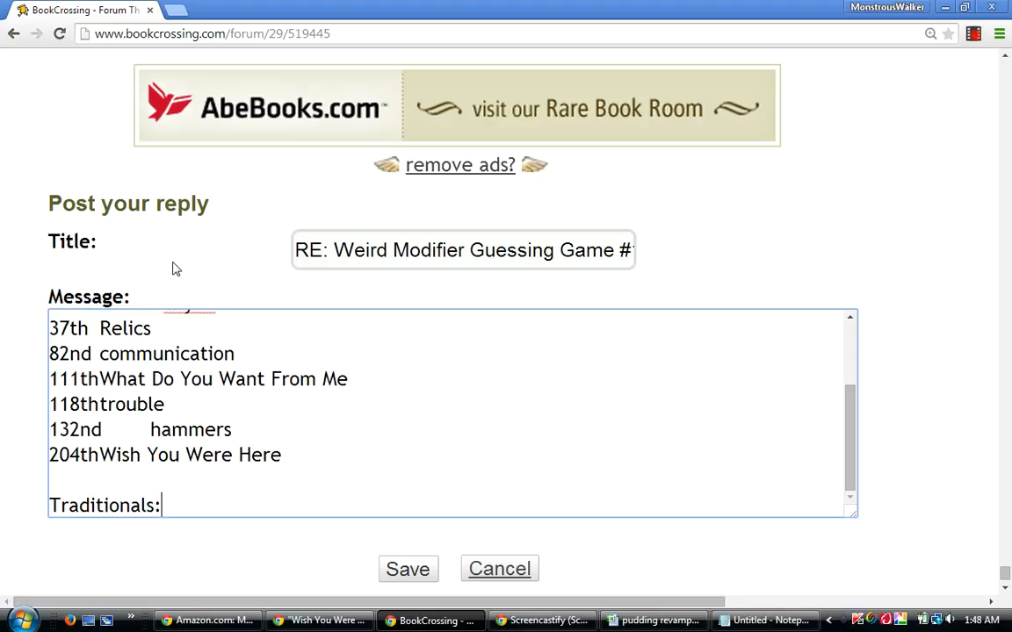
text(:)
key(Return)
key(Return)
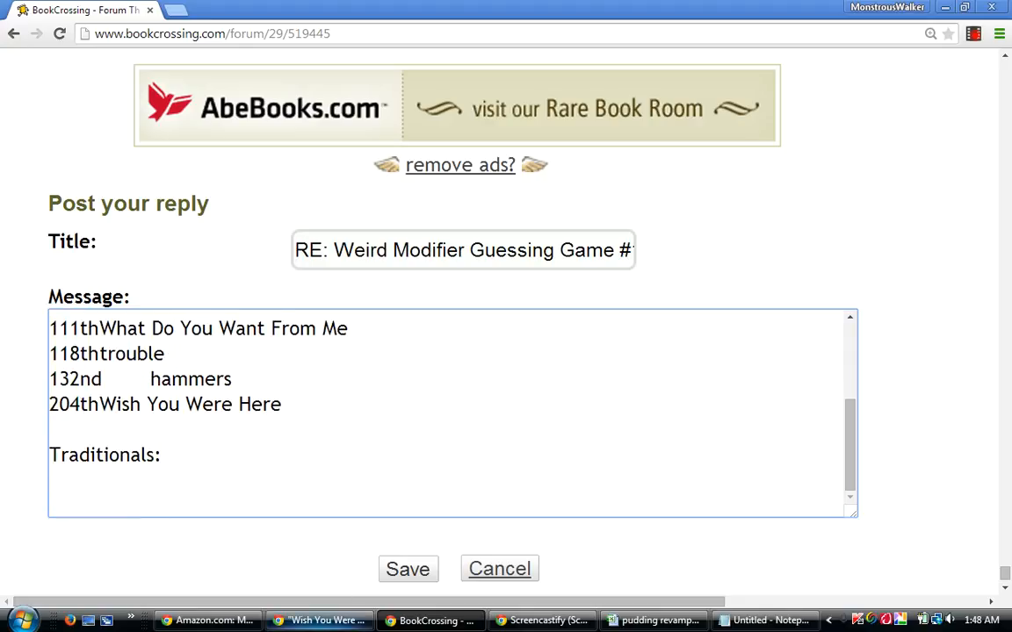
Return to the pudding revamped workbook and sort rows 5 to 12 by column AV, then by Overall Score column D from largest to smallest.
click(321, 620)
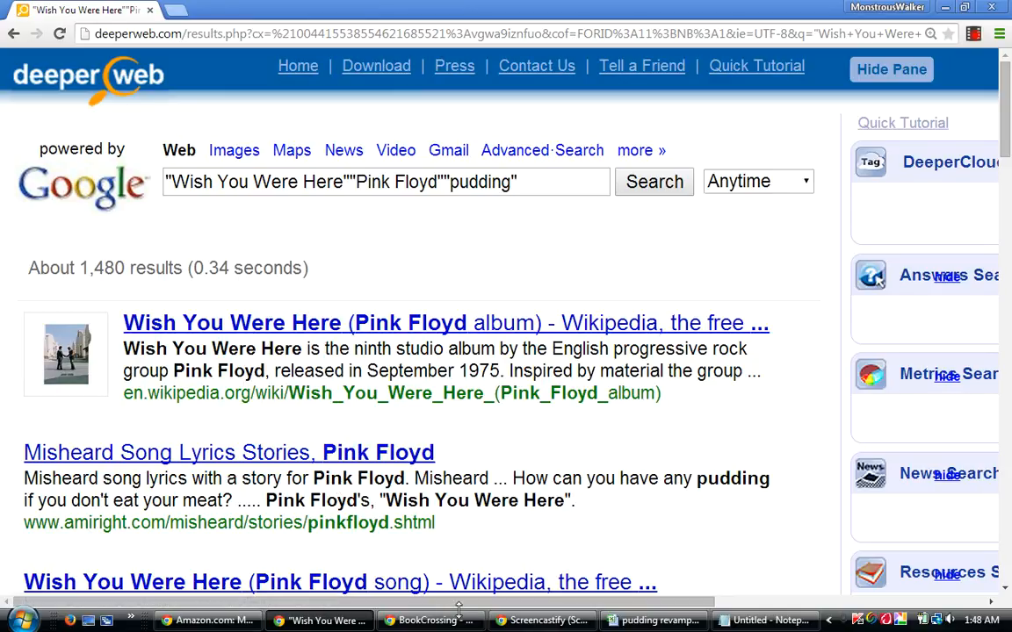
click(657, 621)
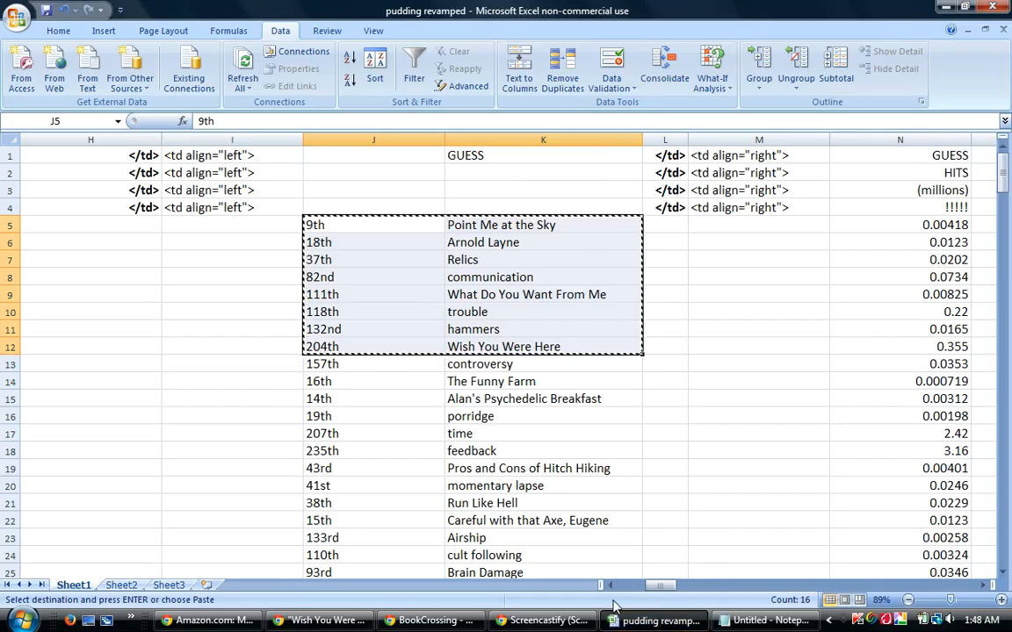
key(Escape)
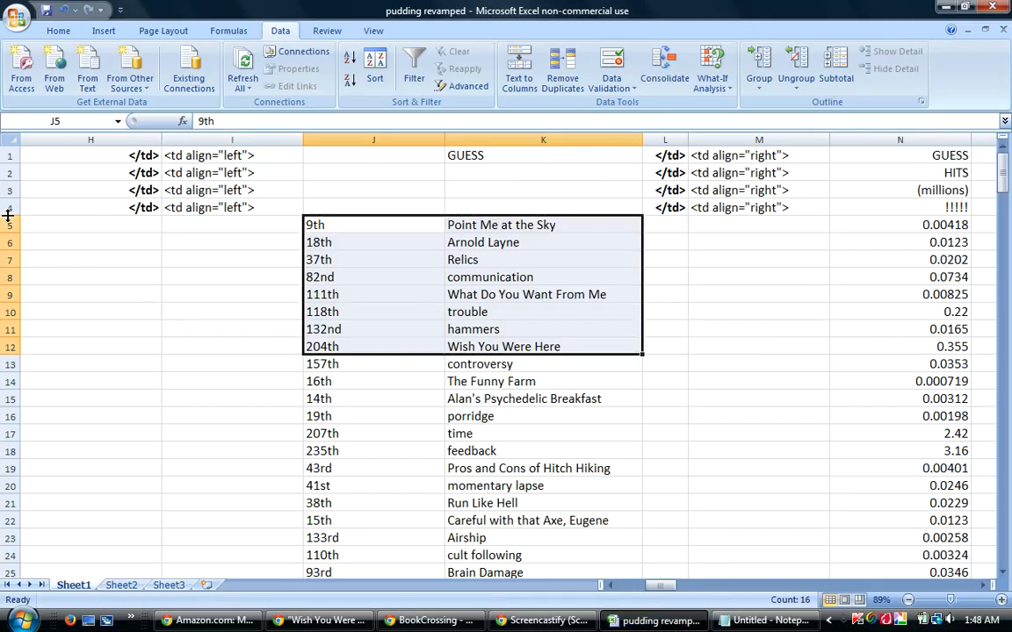
drag(4, 225, 39, 340)
click(375, 66)
click(470, 418)
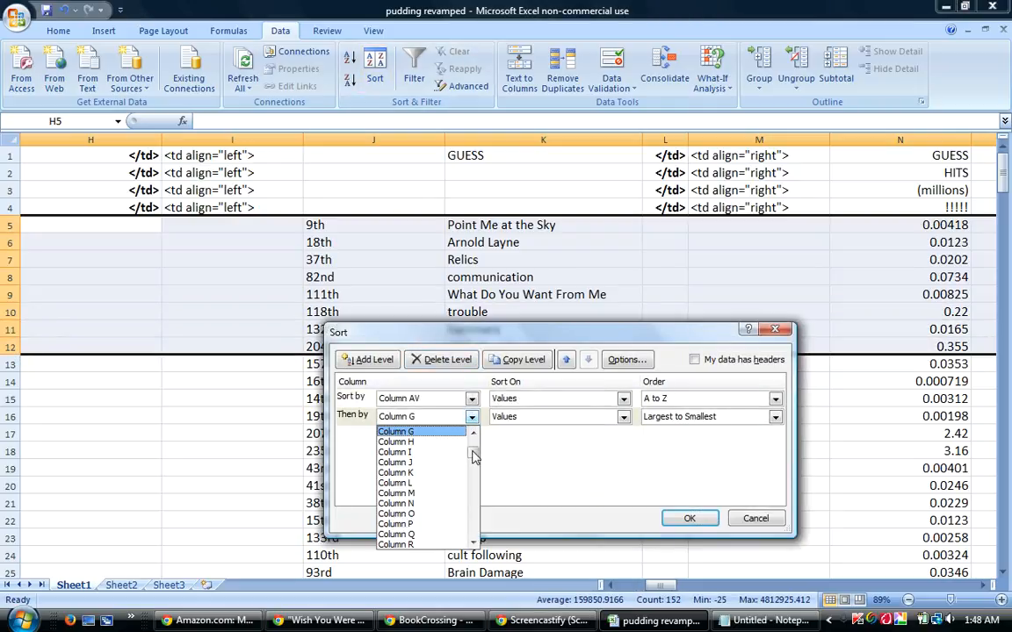
drag(472, 452, 474, 449)
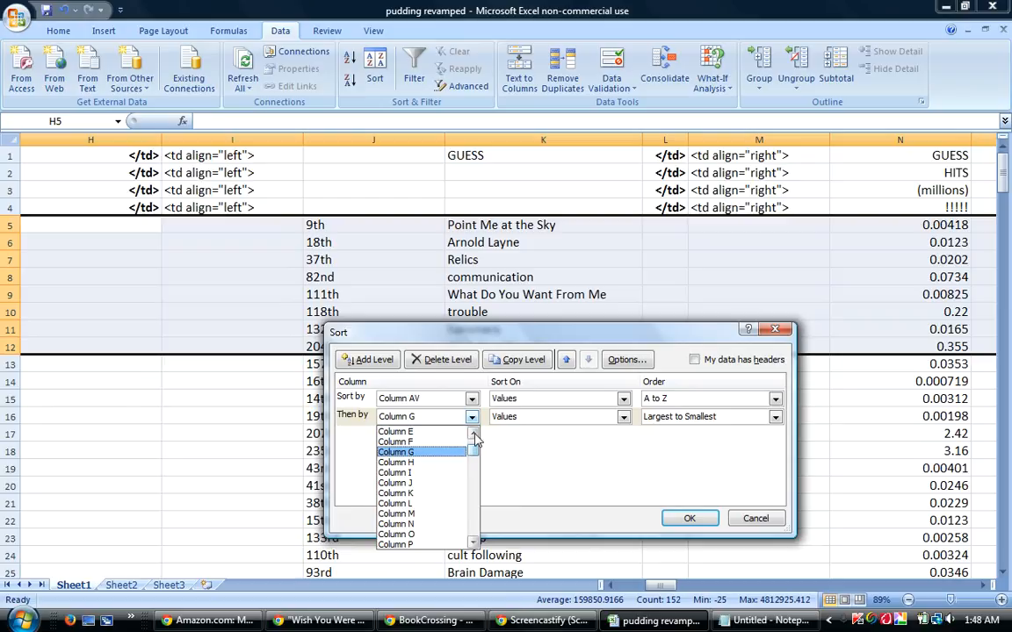
click(473, 434)
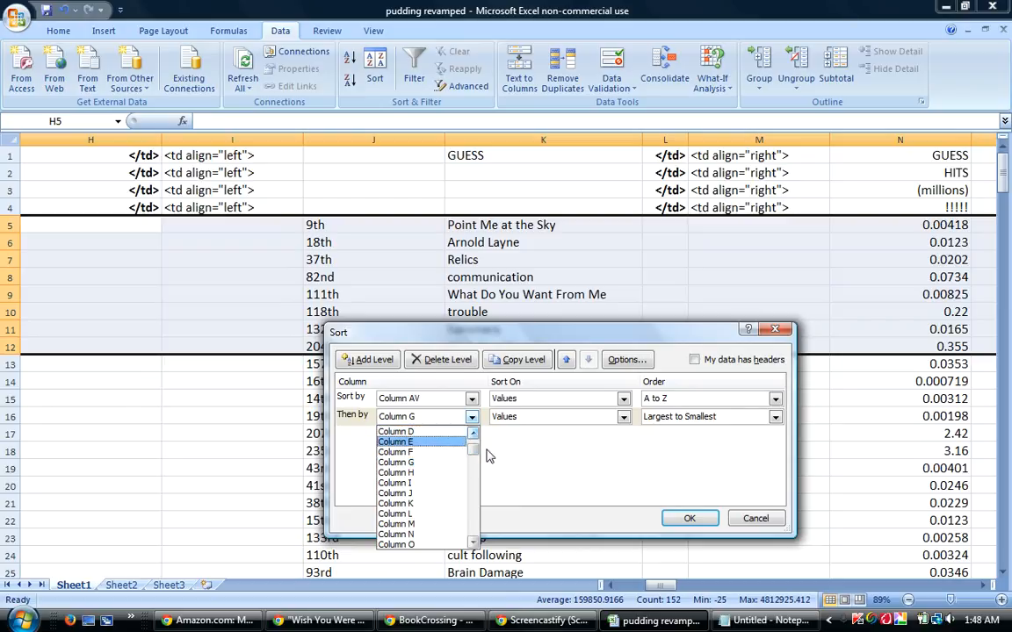
click(404, 431)
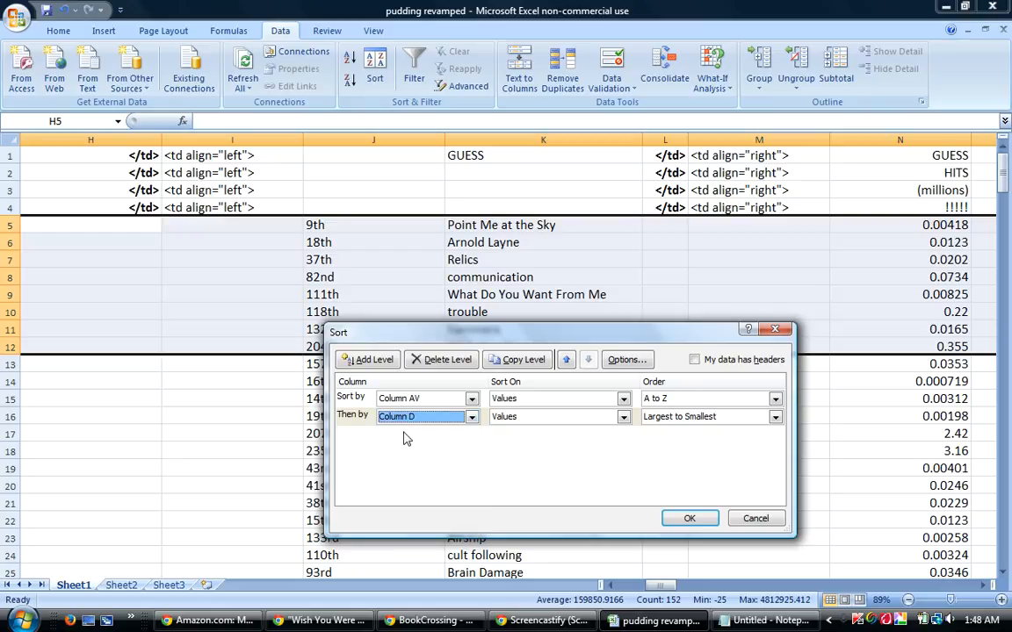
click(687, 519)
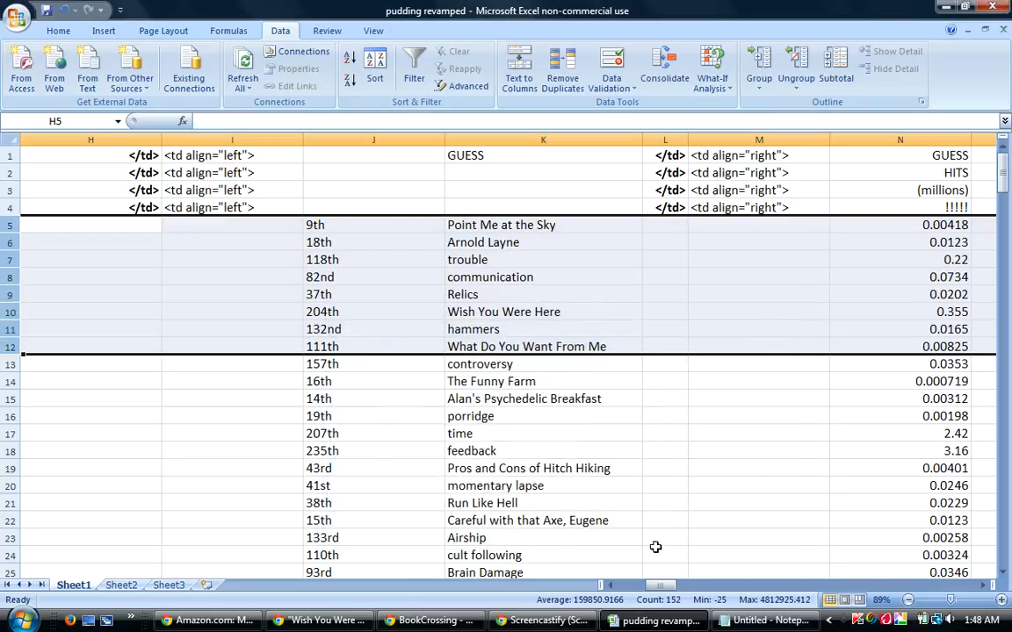
Copy the traditional ranks and guesses in AA5:AB12.
drag(660, 586, 716, 590)
drag(742, 229, 907, 344)
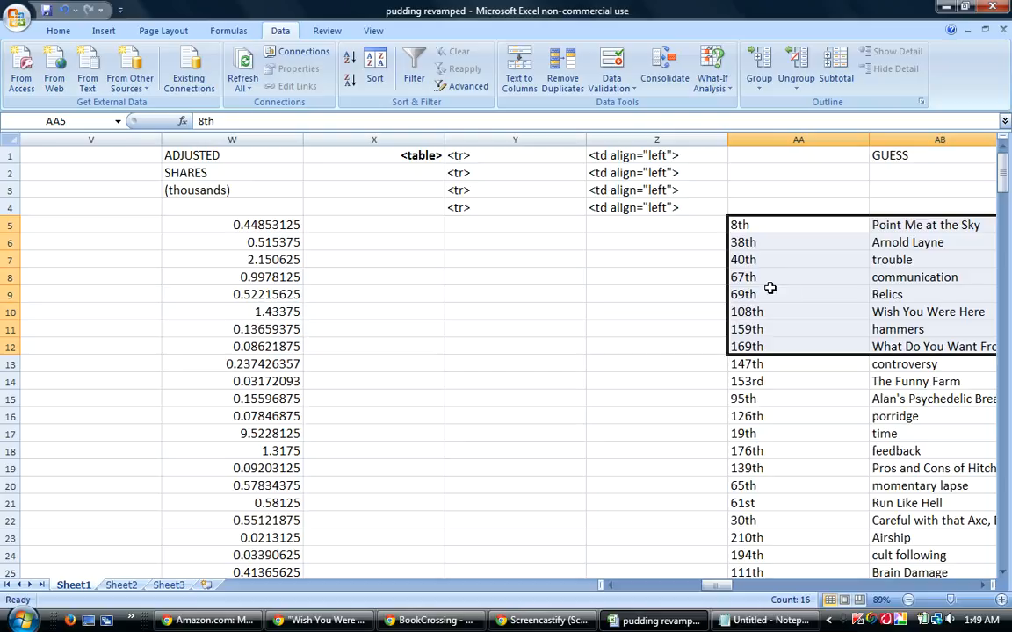
right_click(797, 282)
click(835, 313)
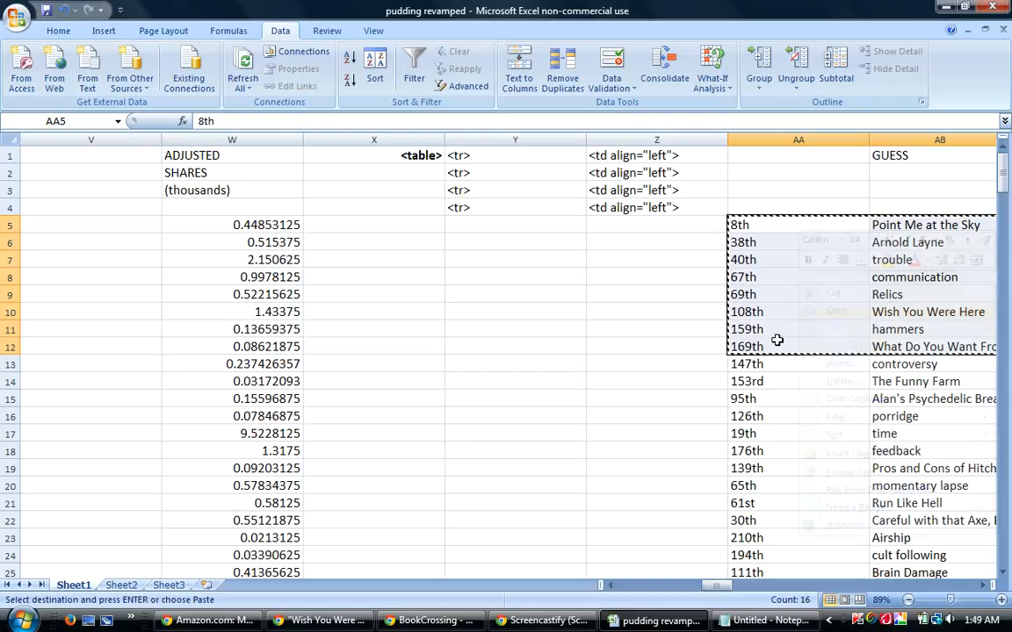
Paste the copied ranks under "Traditionals:" in the BookCrossing reply and add the heading "Differentials:" with a blank line below the list.
click(431, 624)
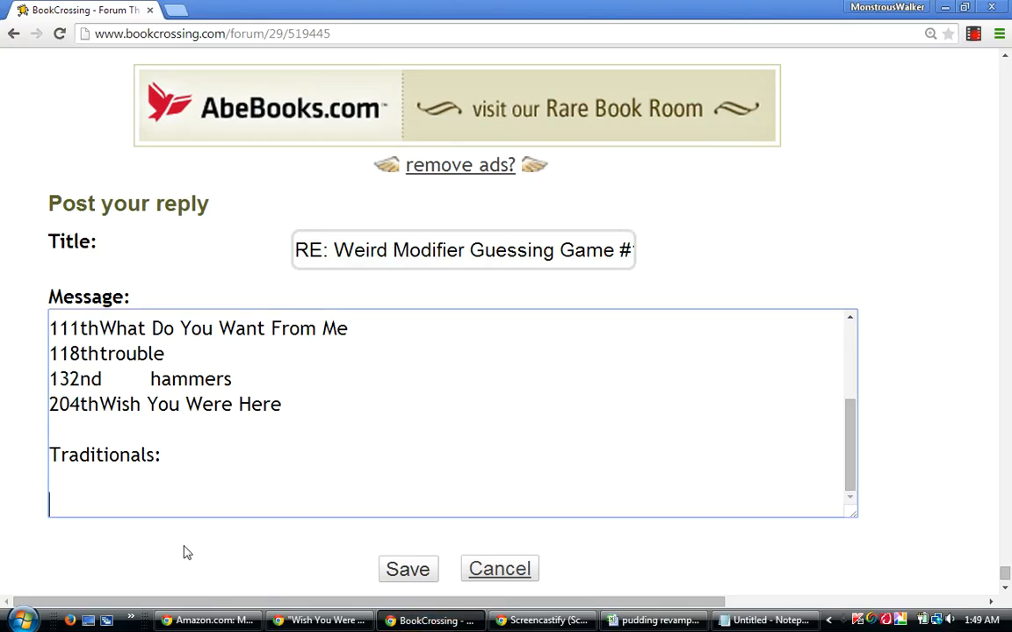
right_click(151, 505)
click(219, 358)
key(Return)
text(Differential)
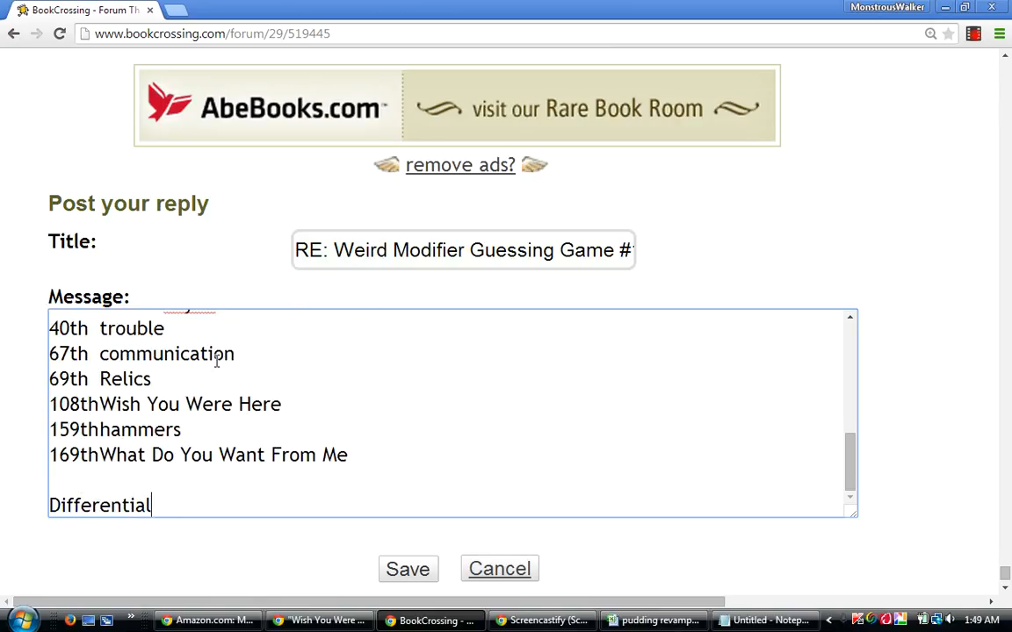
text(s:)
key(Return)
key(Return)
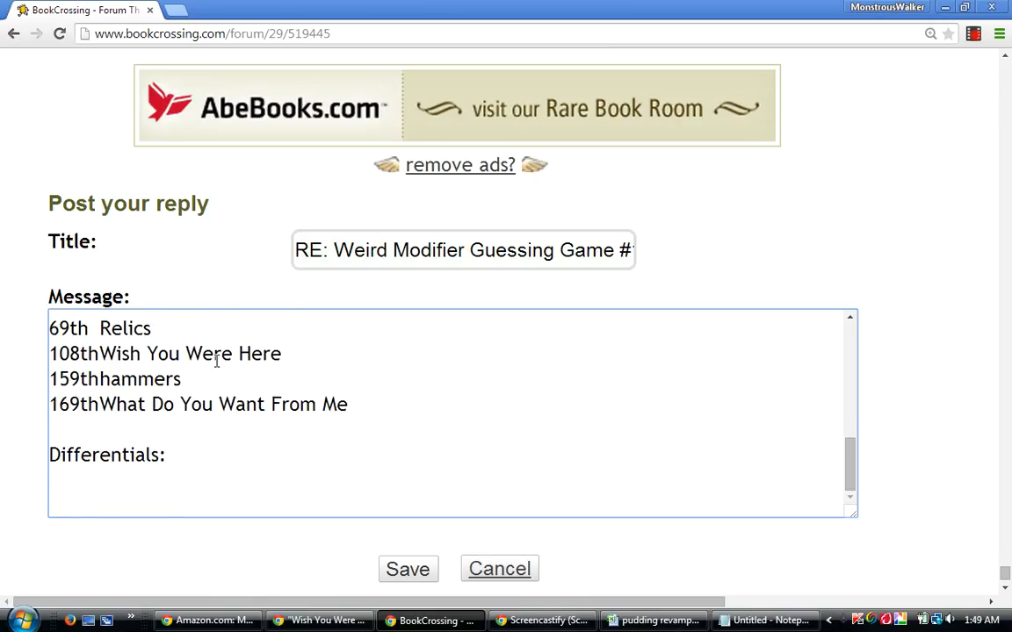
Back in the workbook, sort rows 5 to 12 by column AV, then by the Differential column AK from largest to smallest.
mouse_move(324, 626)
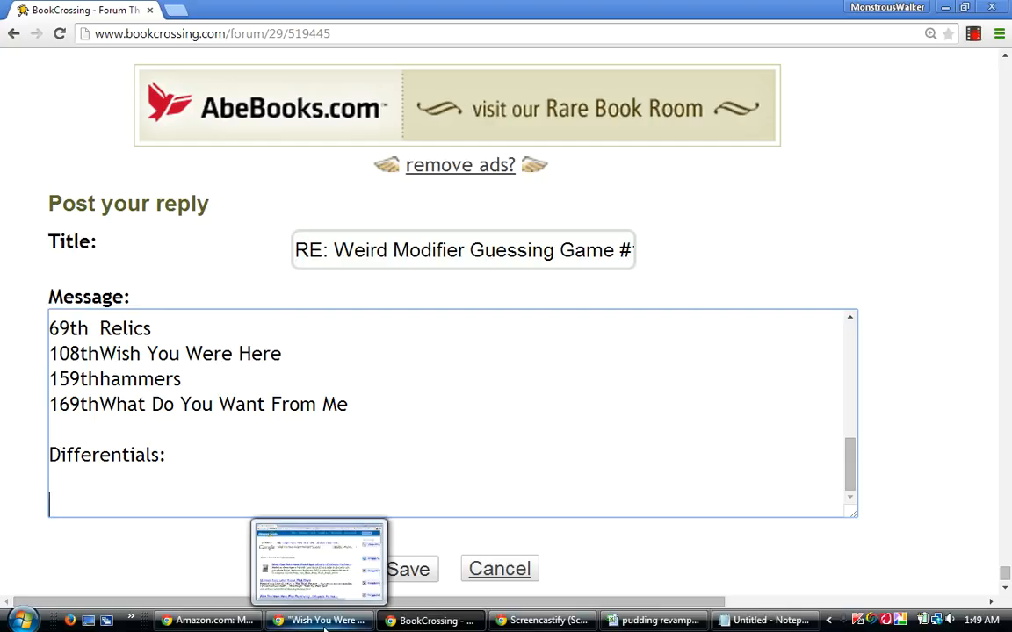
click(657, 620)
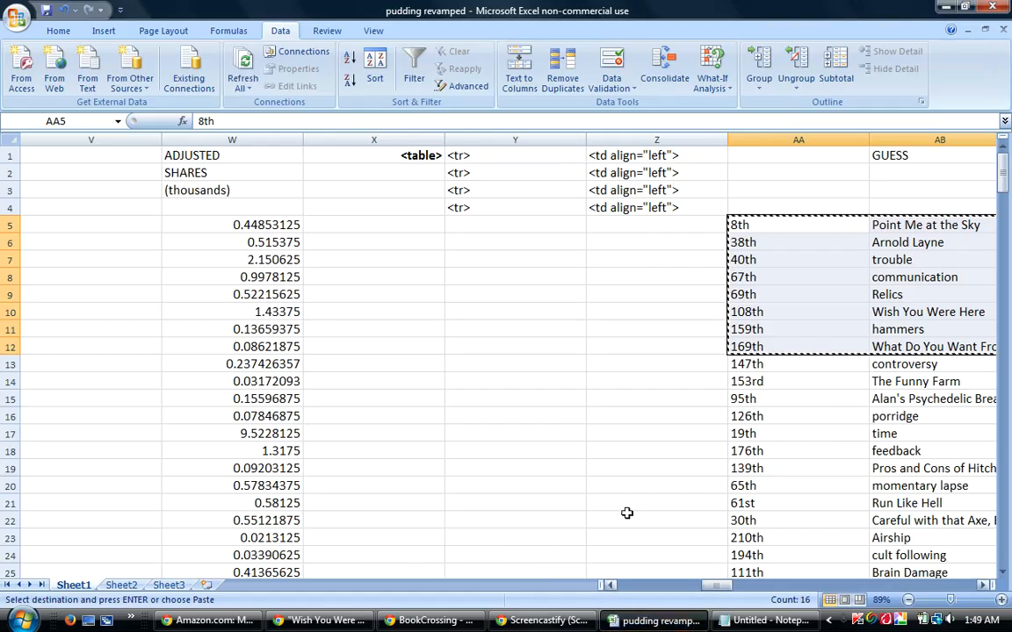
key(Escape)
drag(8, 225, 8, 347)
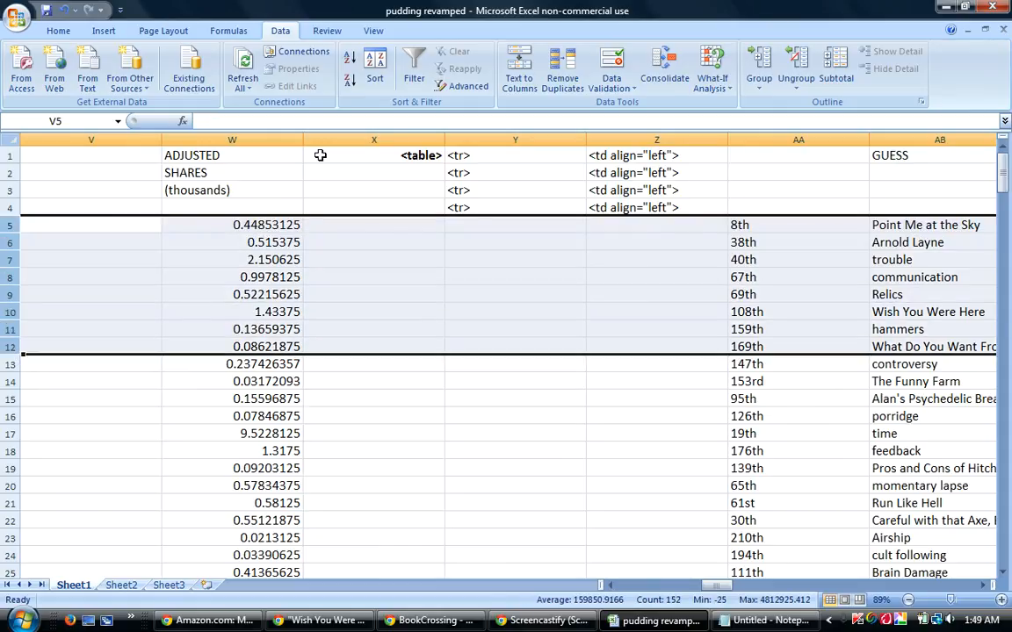
click(374, 64)
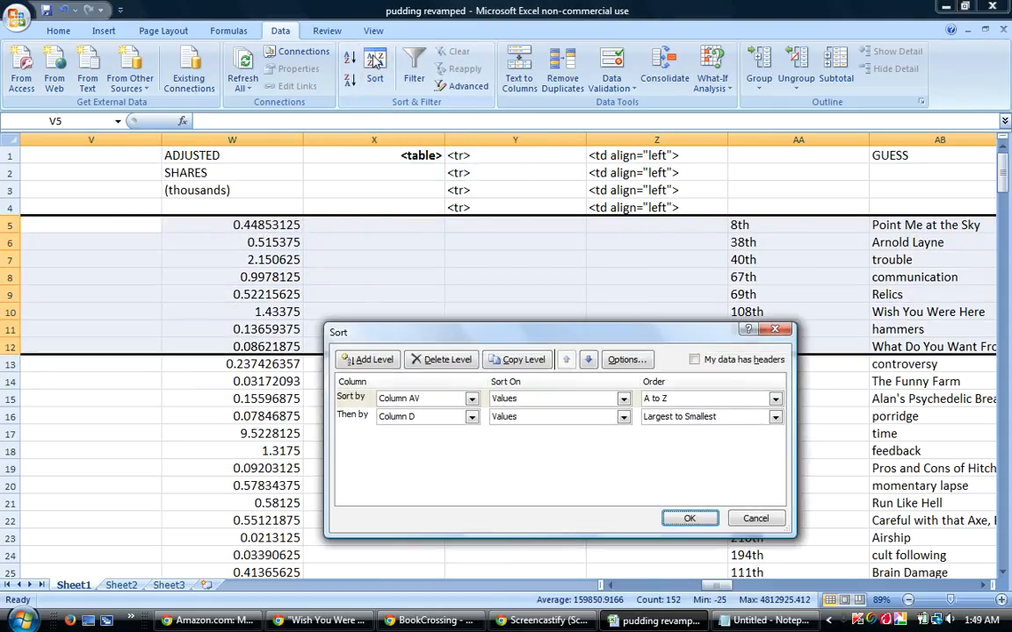
click(471, 417)
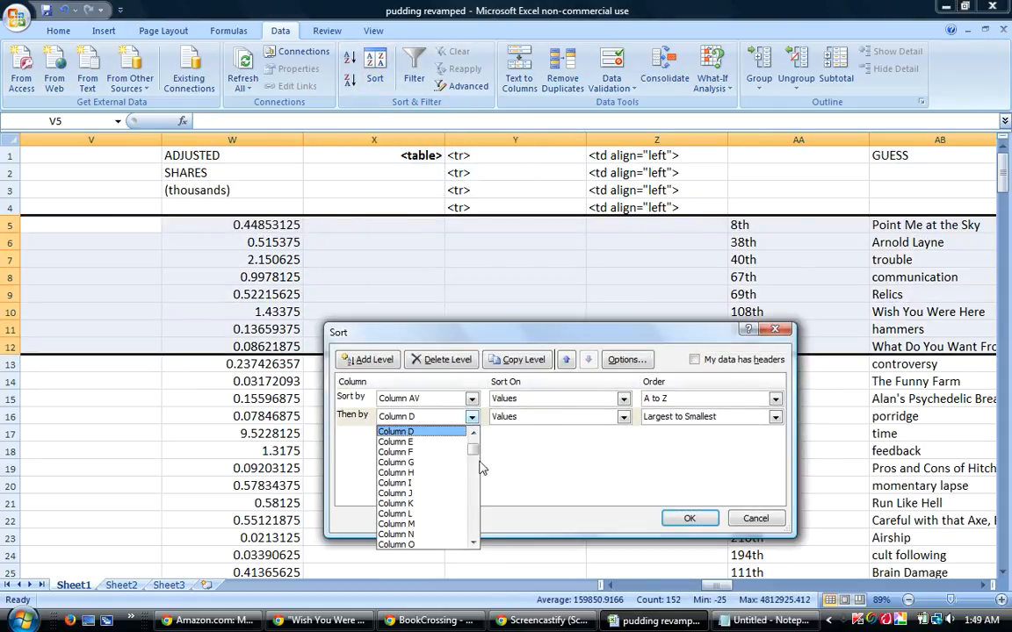
drag(471, 452, 471, 476)
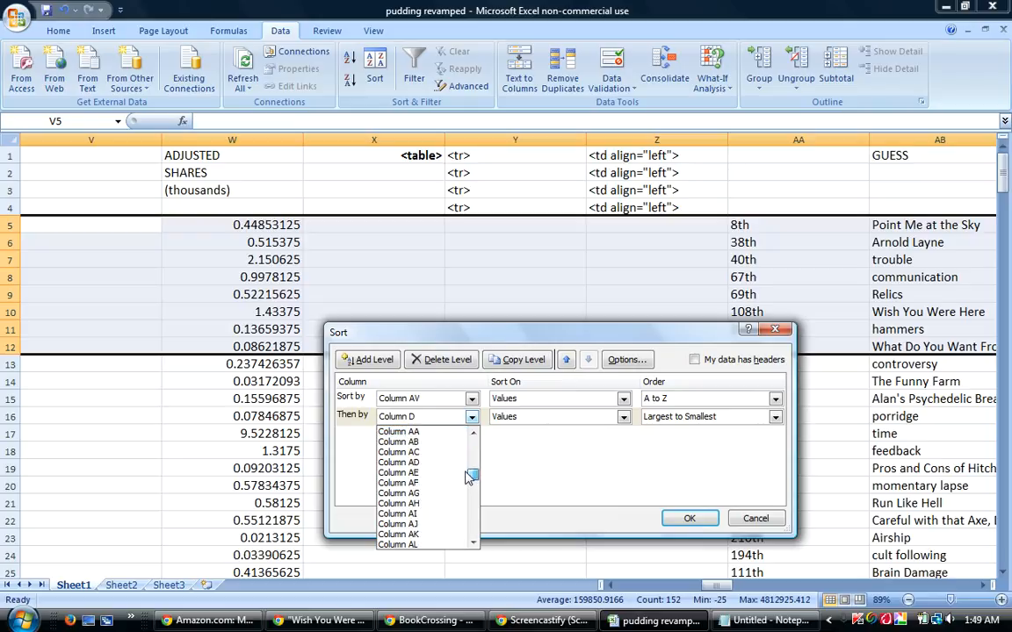
click(422, 534)
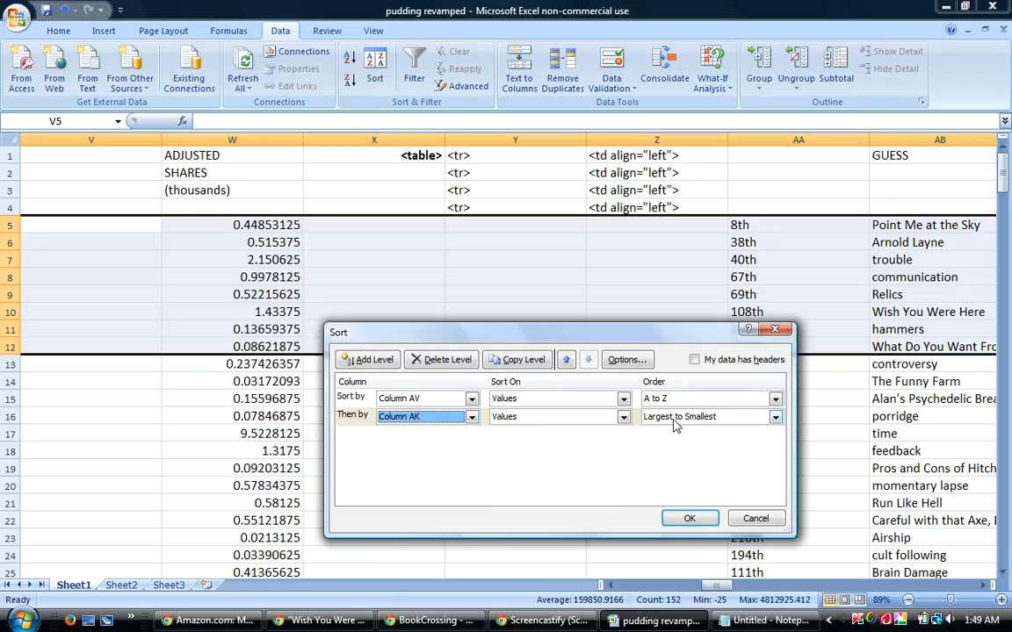
click(686, 517)
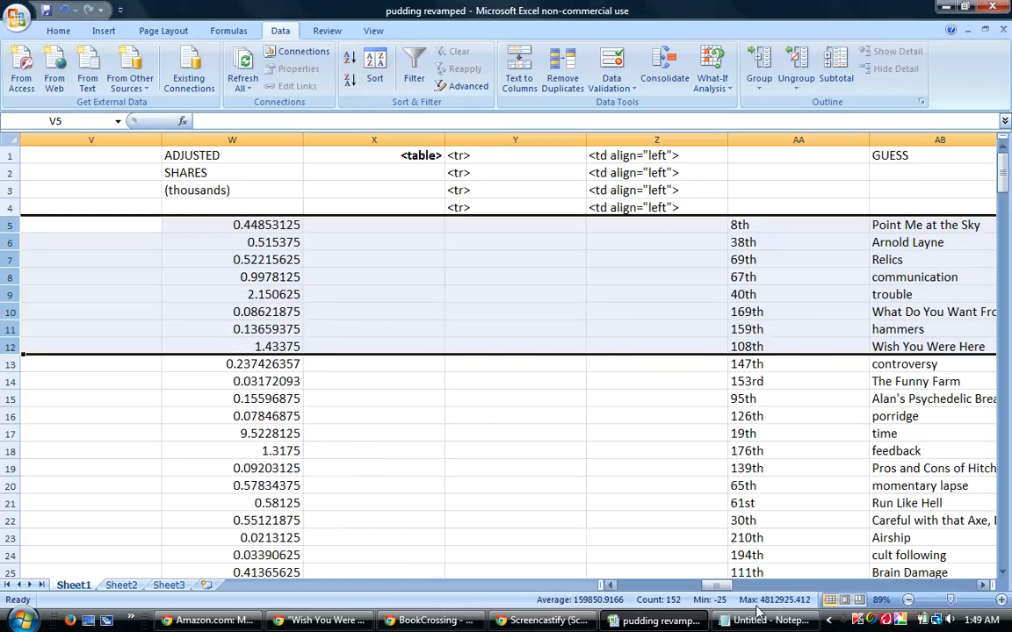
drag(715, 588, 773, 582)
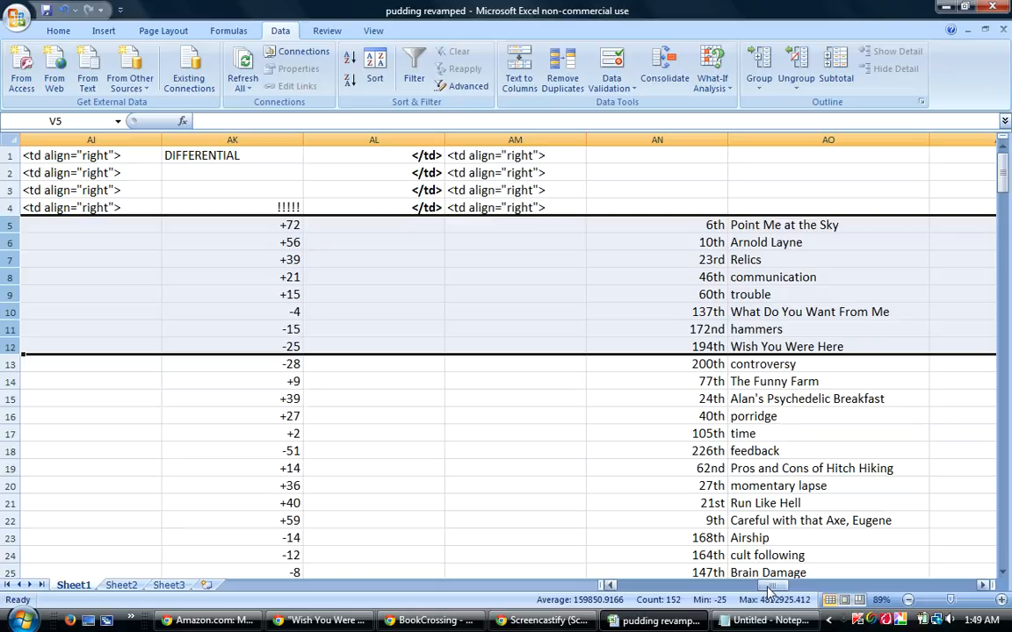
Copy the differential ranks and guesses in AN5:AO12 and paste them under "Differentials:" in the BookCrossing reply.
drag(700, 226, 799, 344)
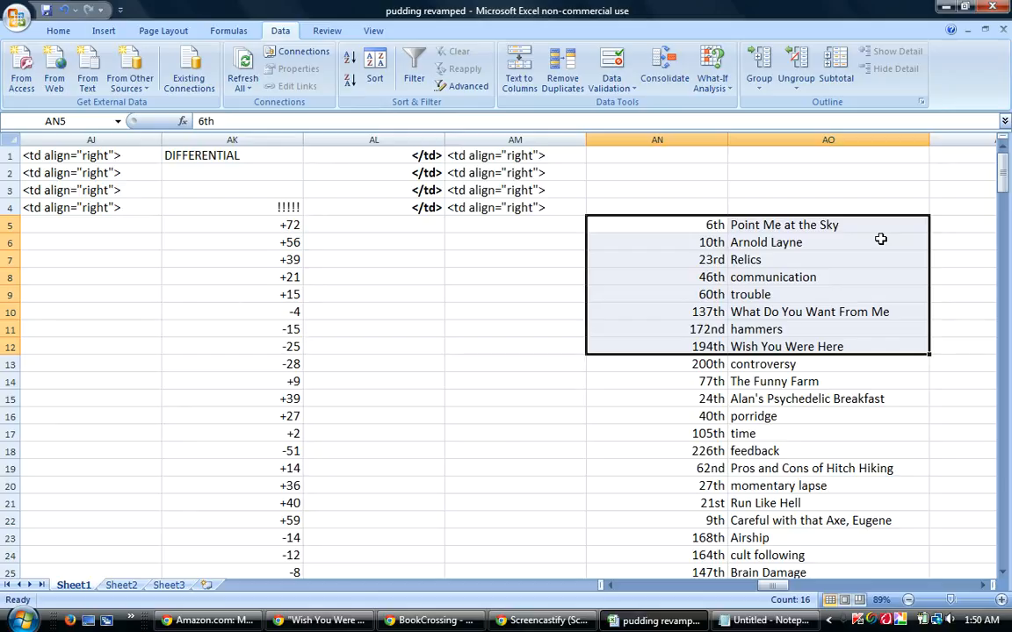
right_click(784, 289)
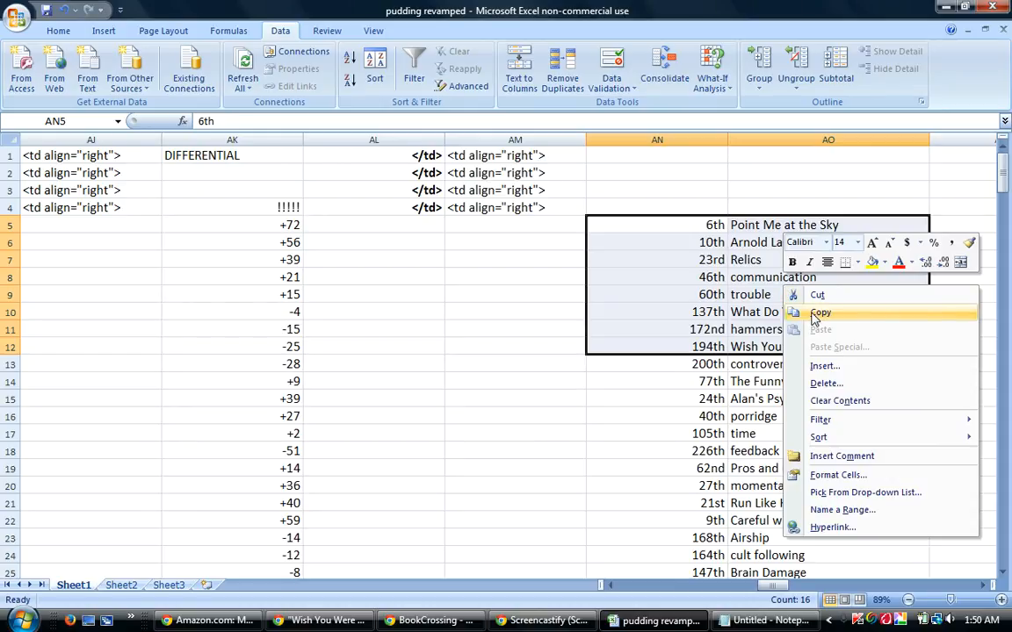
click(810, 317)
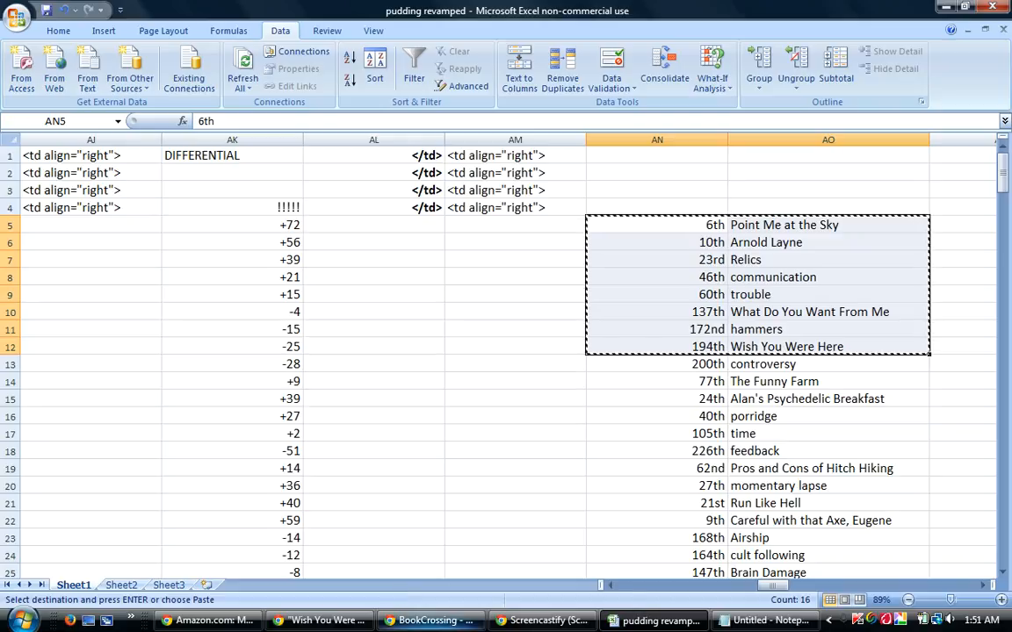
click(404, 620)
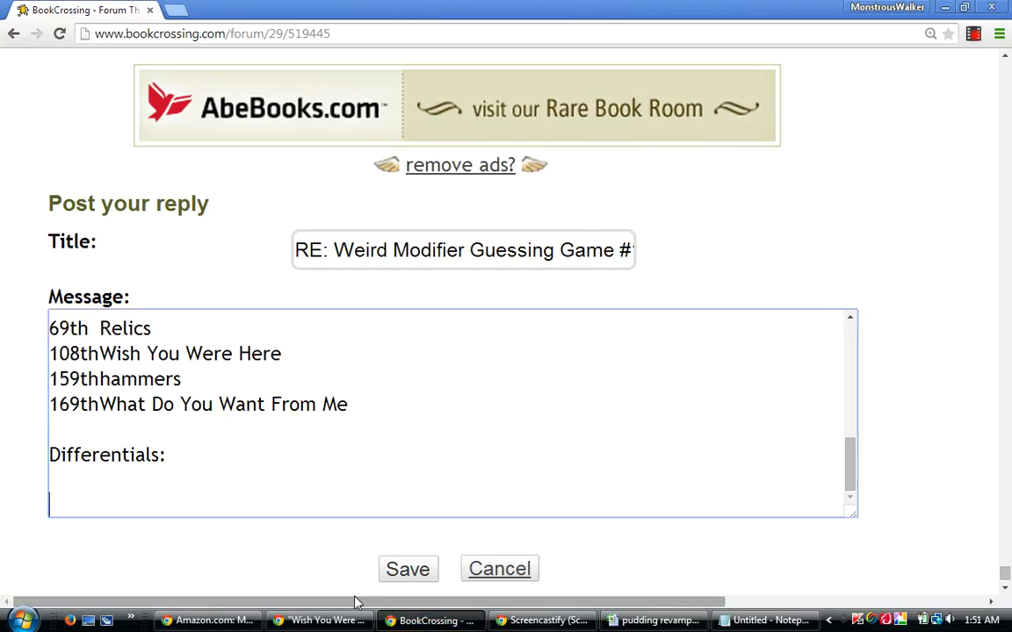
right_click(148, 502)
click(187, 359)
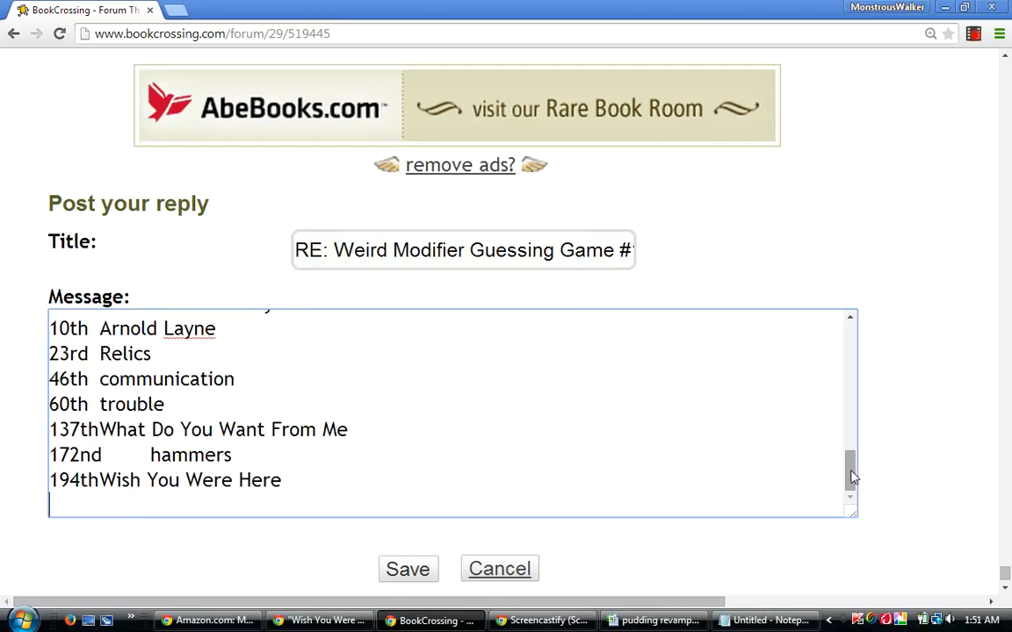
Add the line "238 guesses" below the differentials list, leaving several blank lines between them.
key(Return)
key(Return)
key(Return)
text(238 )
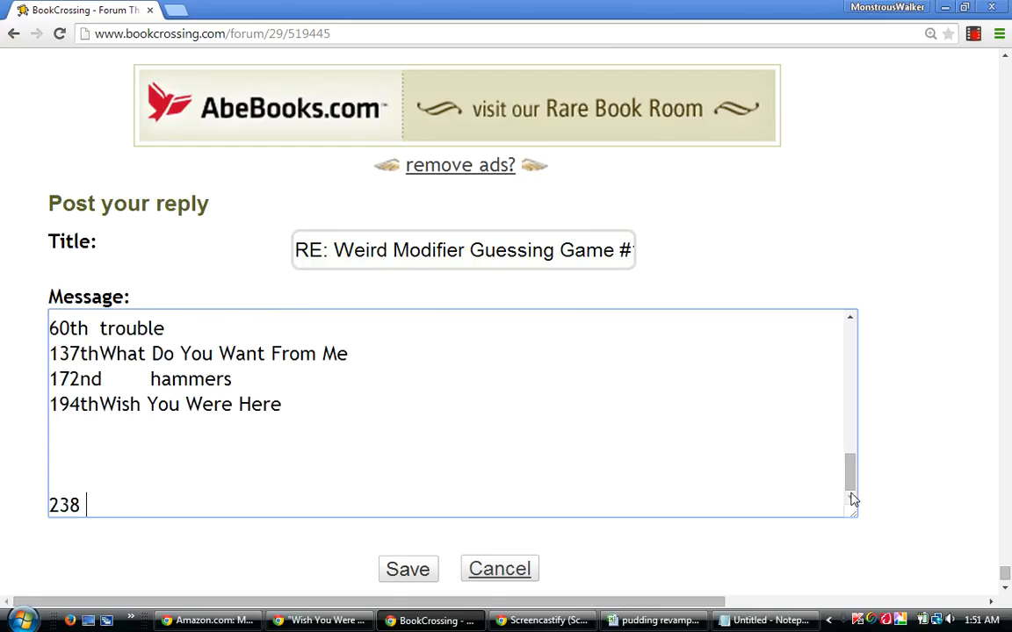
text(guesses)
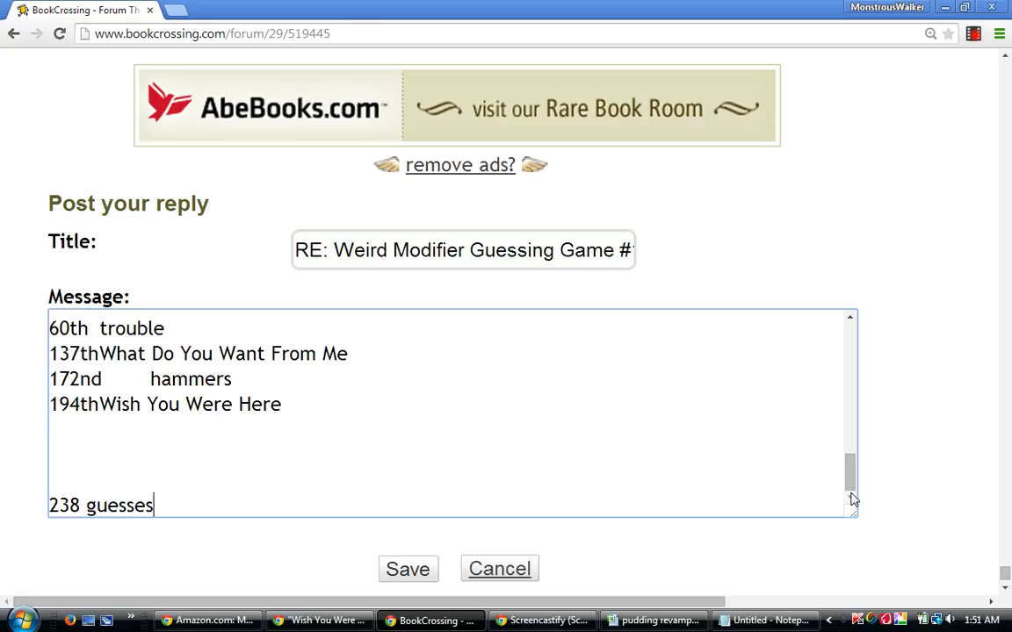
key(Up)
key(Up)
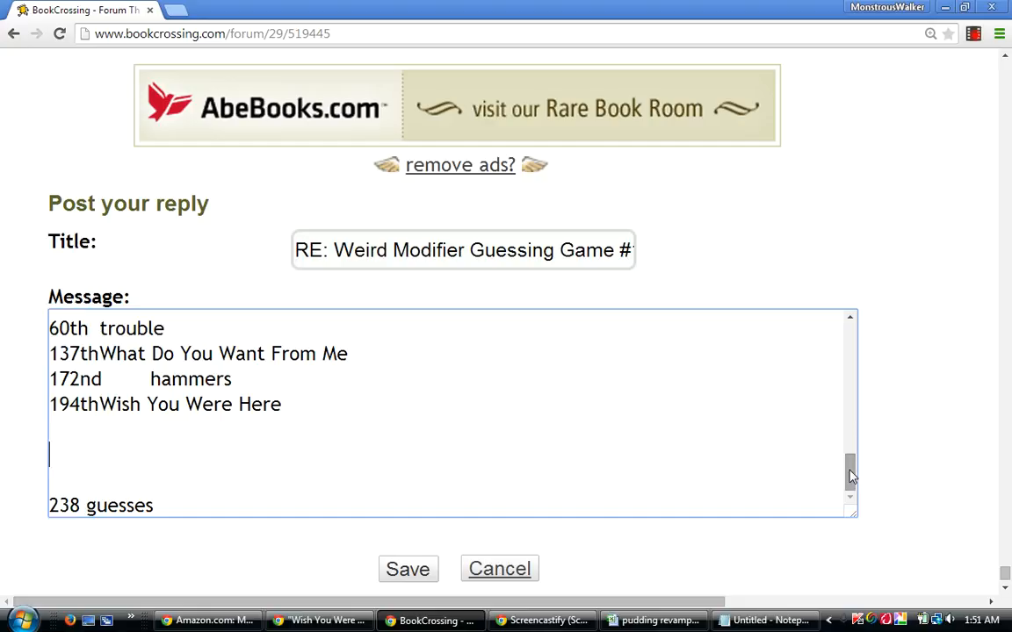
Review the percentage, traditional and differential lists in the reply message.
mouse_move(850, 477)
mouse_down()
mouse_move(851, 454)
mouse_move(852, 468)
mouse_up()
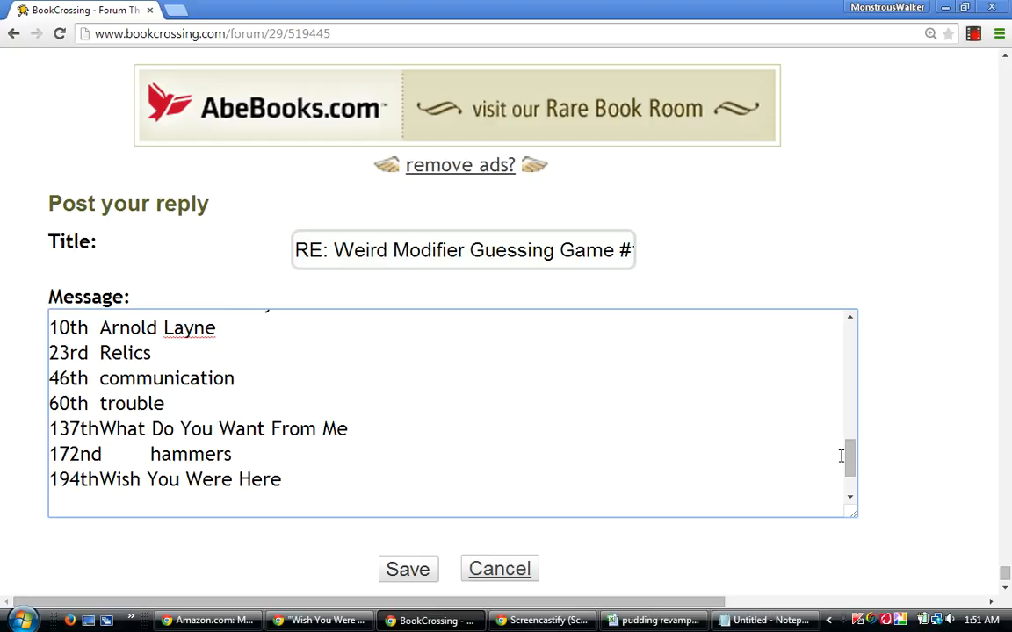
drag(854, 462, 859, 457)
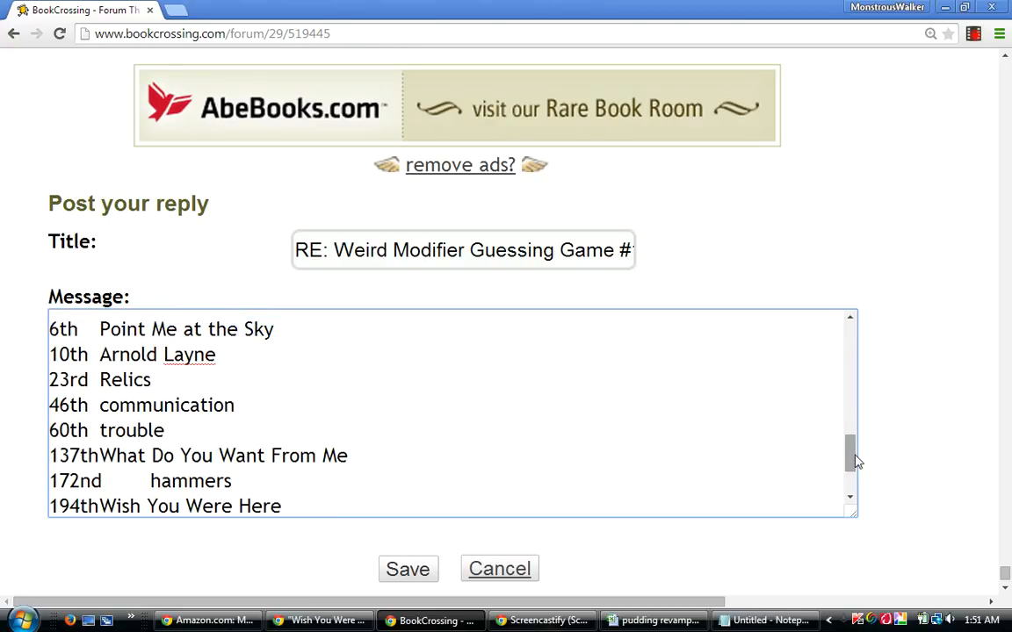
drag(852, 453, 846, 471)
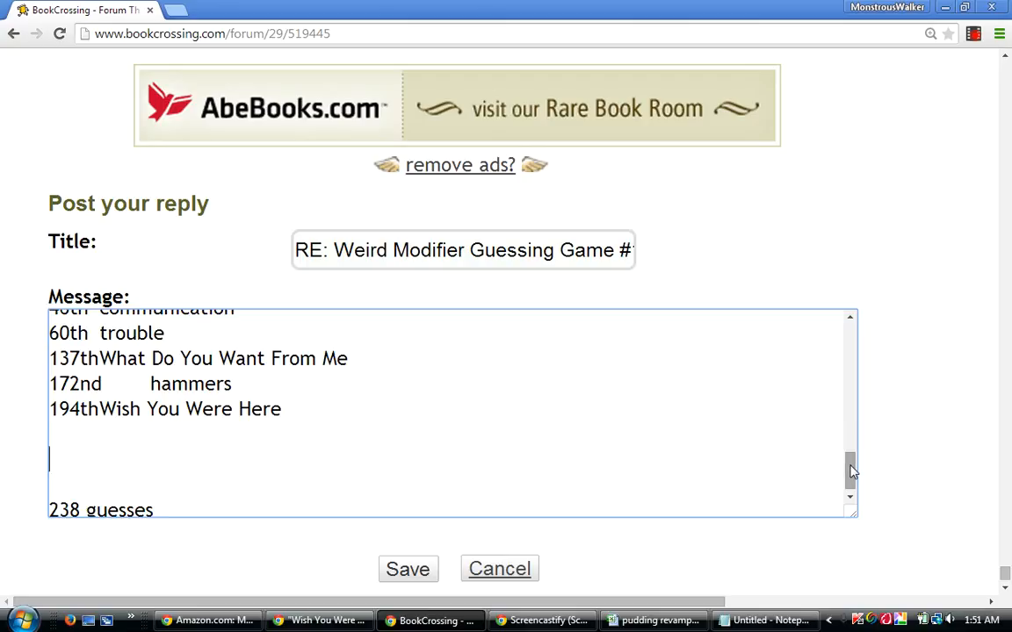
drag(850, 470, 850, 451)
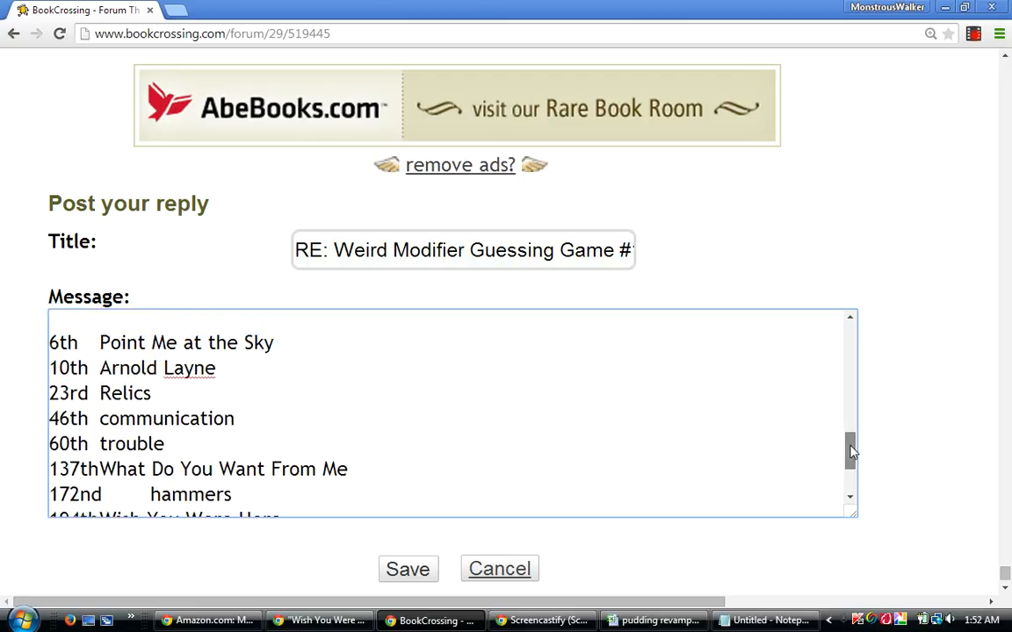
drag(850, 452, 851, 346)
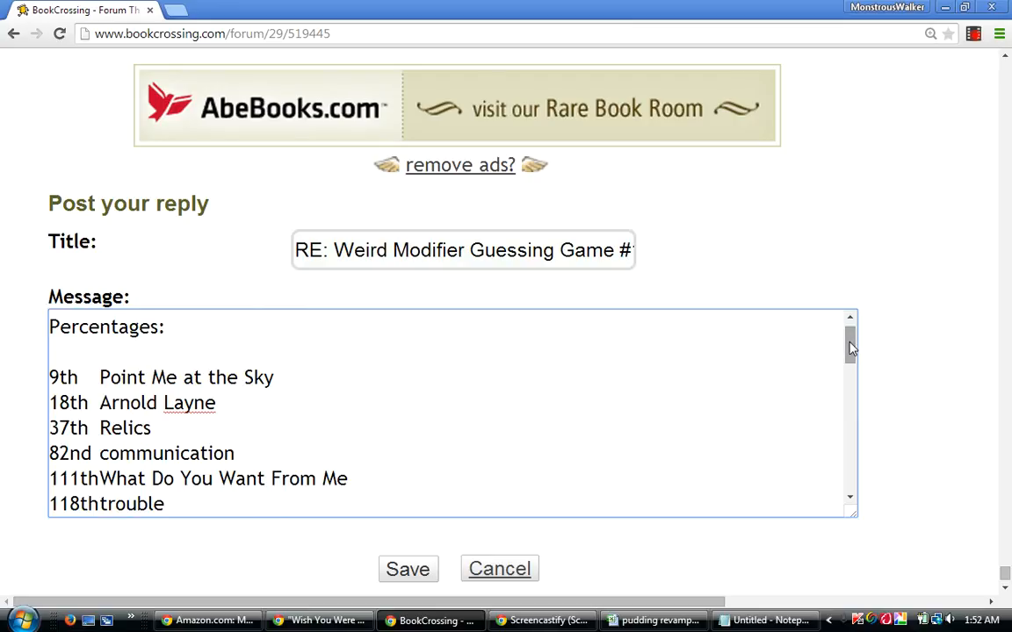
drag(851, 346, 856, 355)
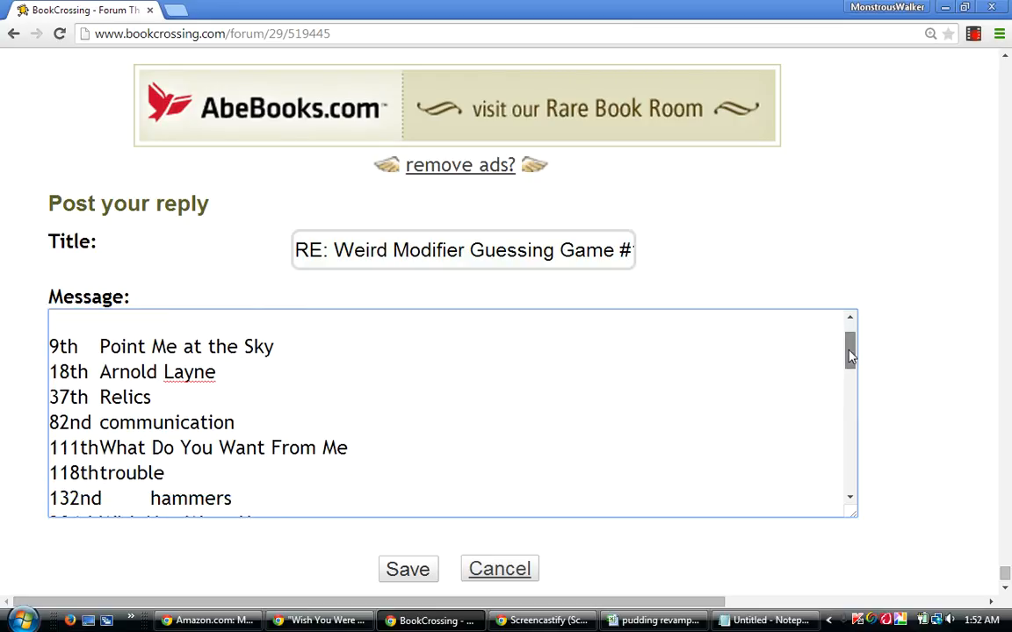
drag(850, 355, 857, 350)
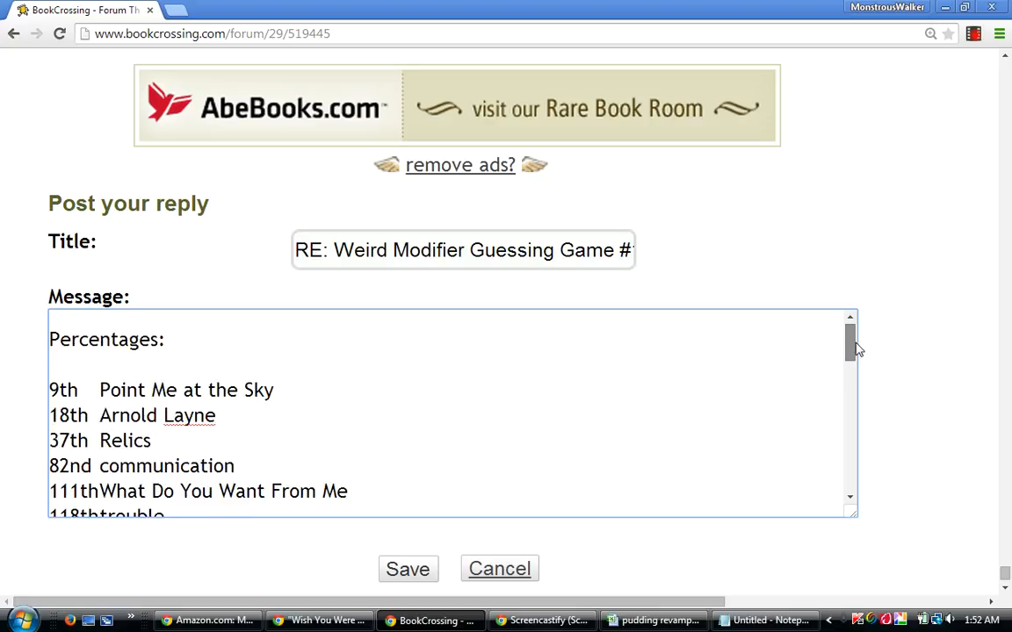
drag(858, 351, 748, 448)
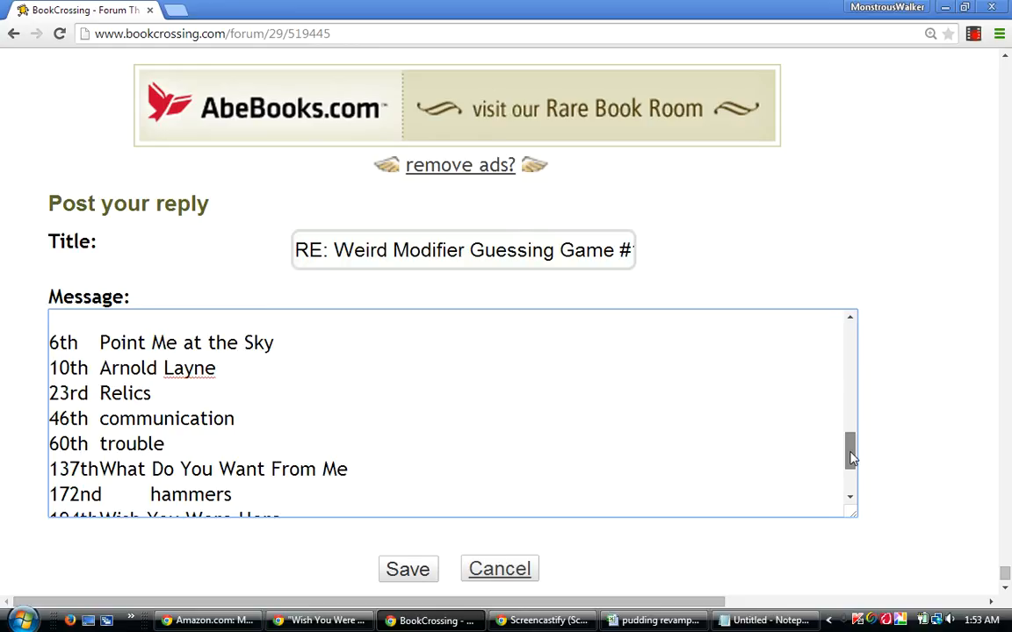
Add the heading "Percentage Ten:" between the differentials list and the "238 guesses" line, followed by a blank line.
drag(850, 457, 851, 479)
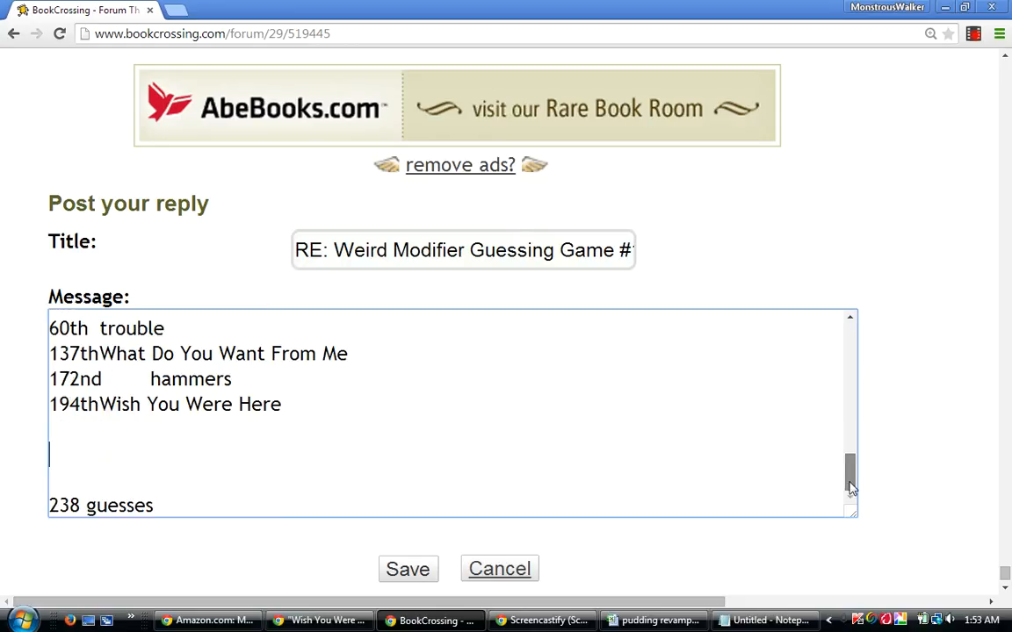
click(123, 451)
text(Perce)
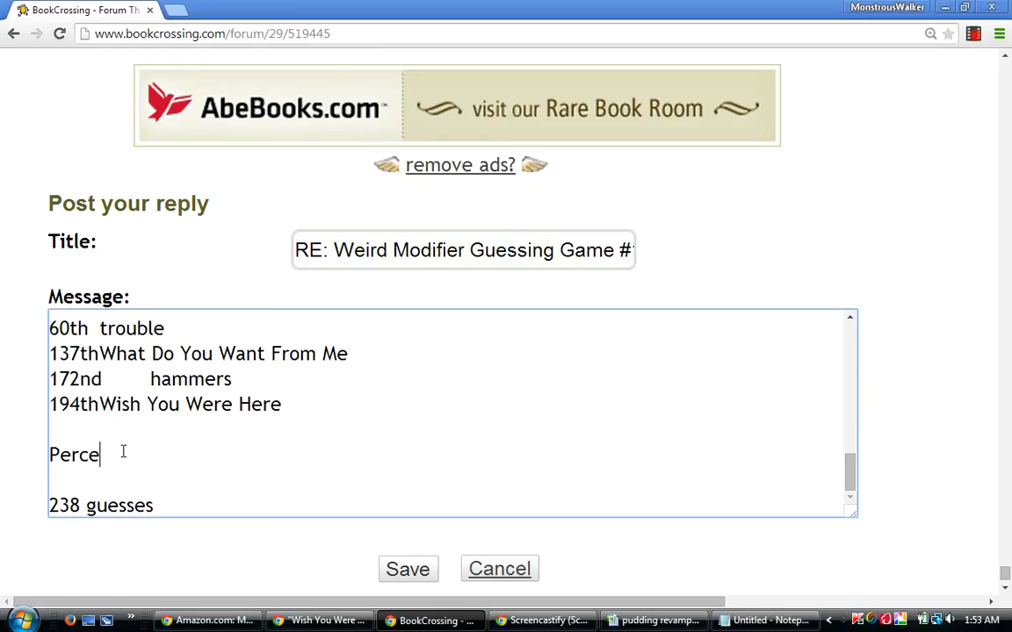
text(ntage Ten:)
key(Return)
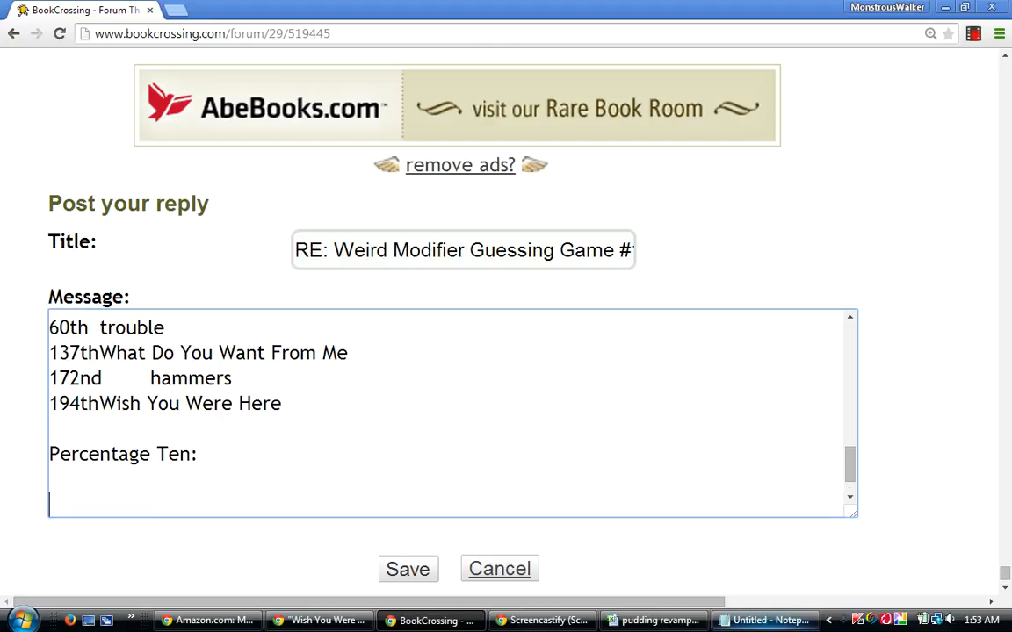
Back in the pudding revamped workbook, sort rows 5 to 242 by column AV, then by column G from largest to smallest.
click(654, 623)
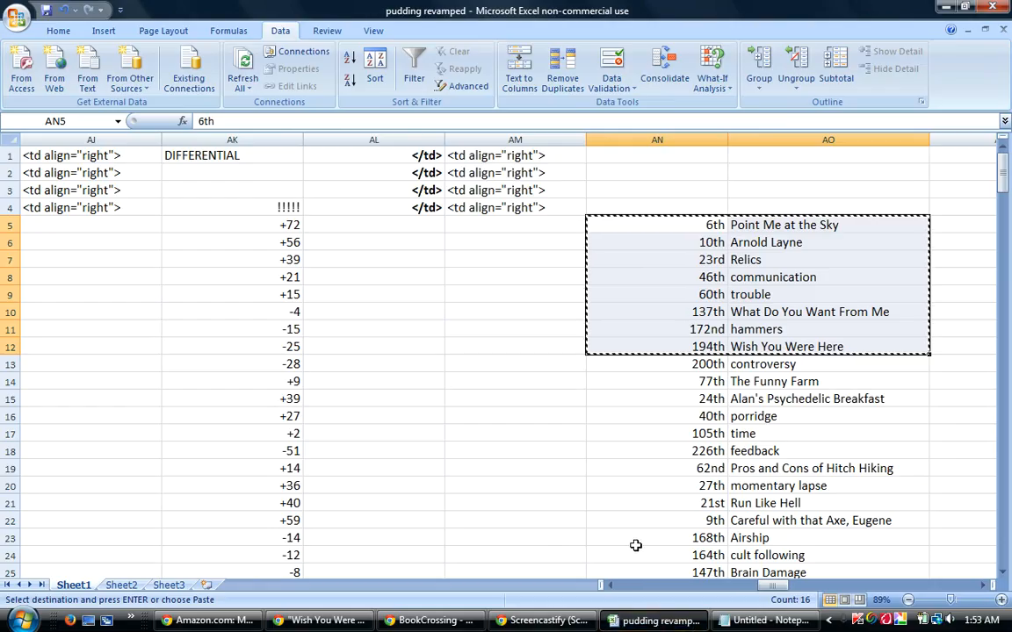
key(Escape)
drag(8, 225, 132, 622)
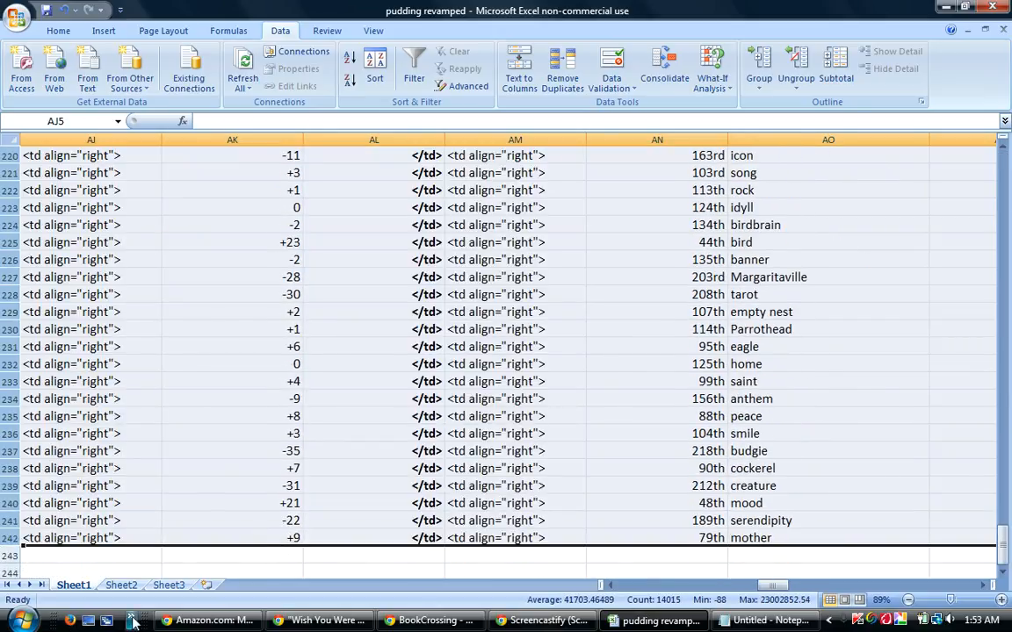
click(376, 62)
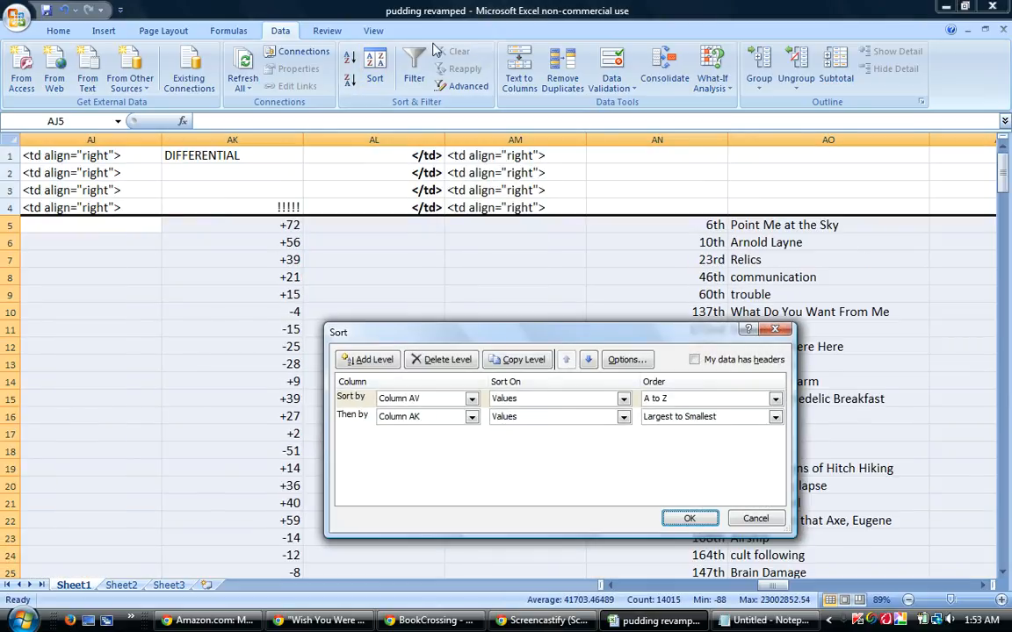
click(471, 418)
drag(472, 488, 474, 455)
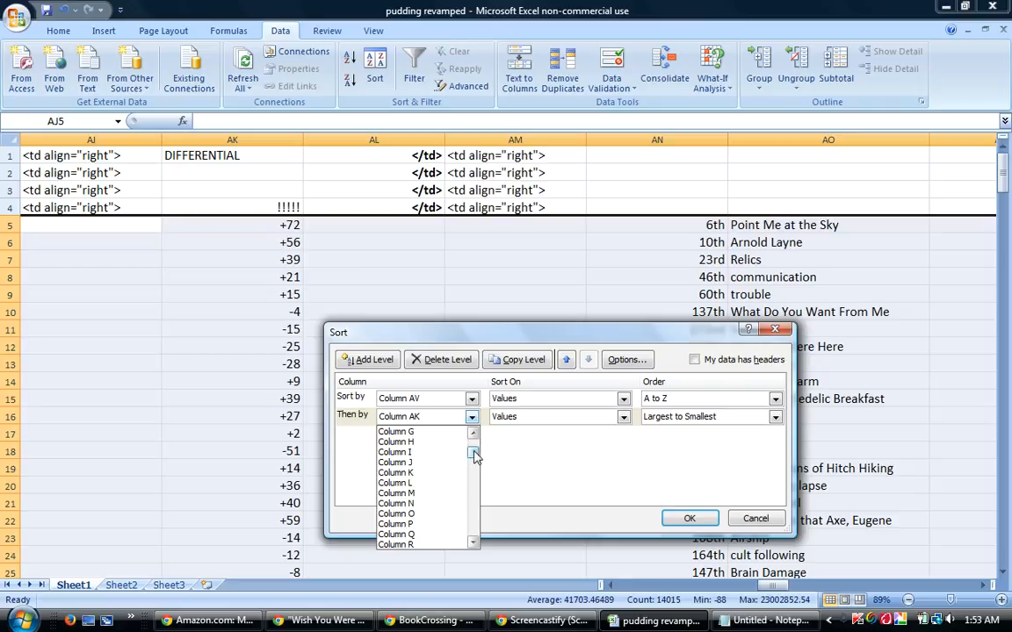
click(406, 432)
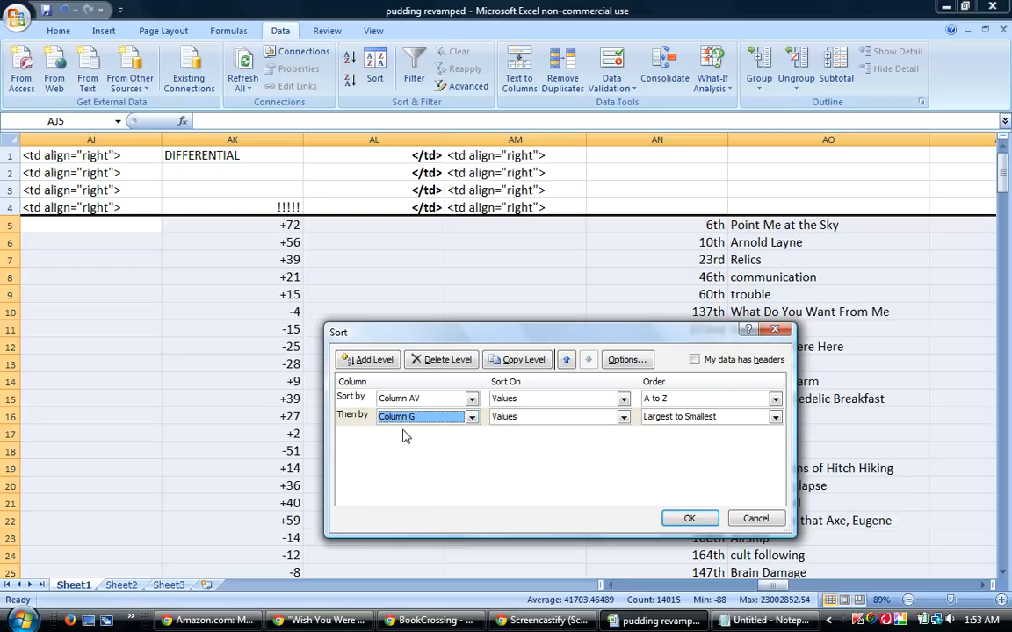
click(690, 518)
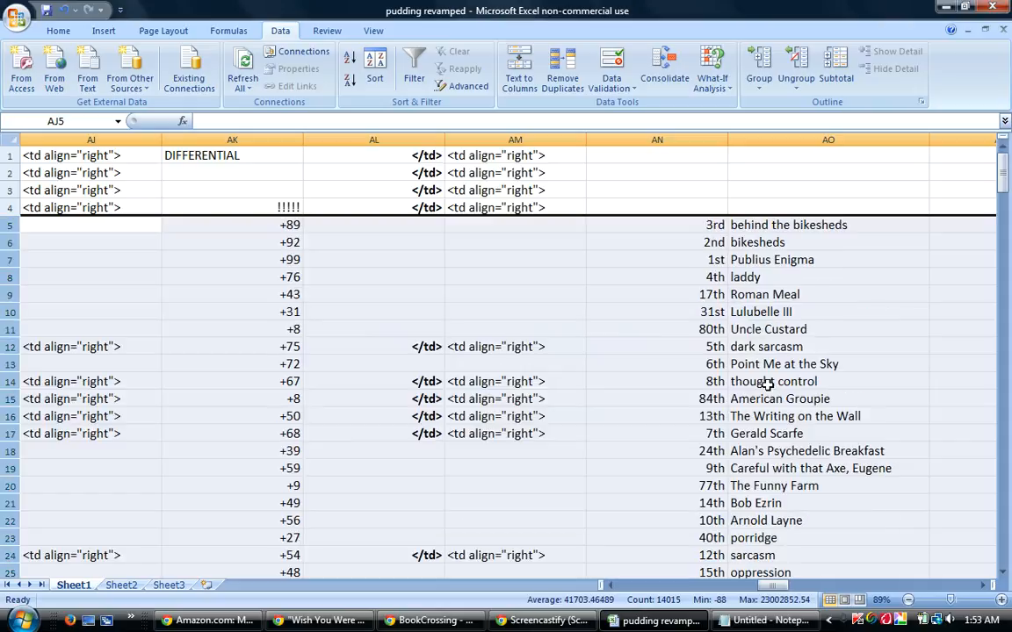
Renumber AX5:AX242 as a consecutive series from 1 to 238.
drag(780, 586, 817, 586)
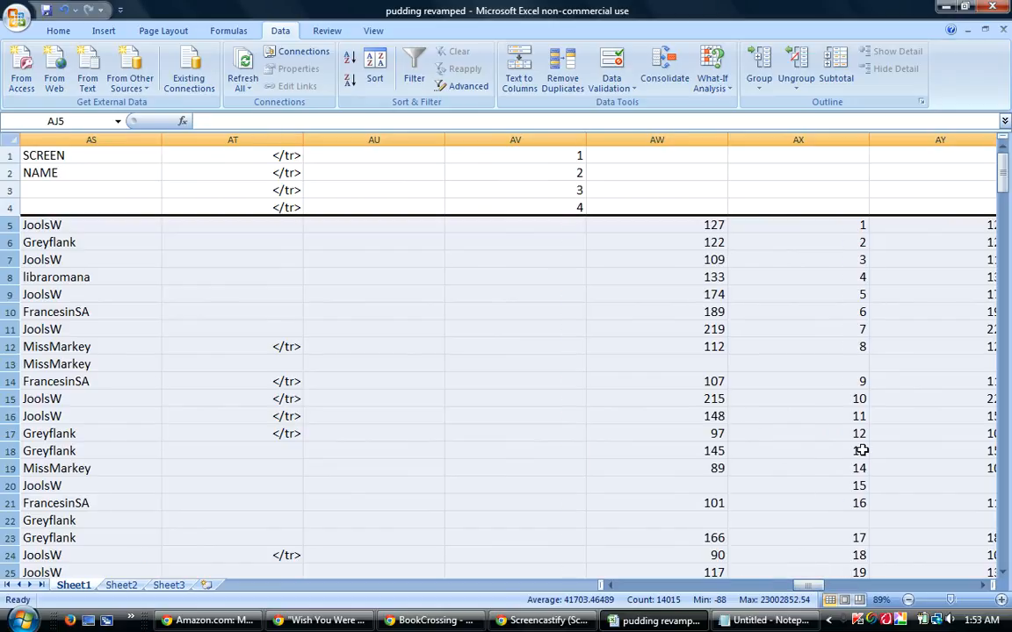
drag(858, 229, 829, 527)
click(871, 253)
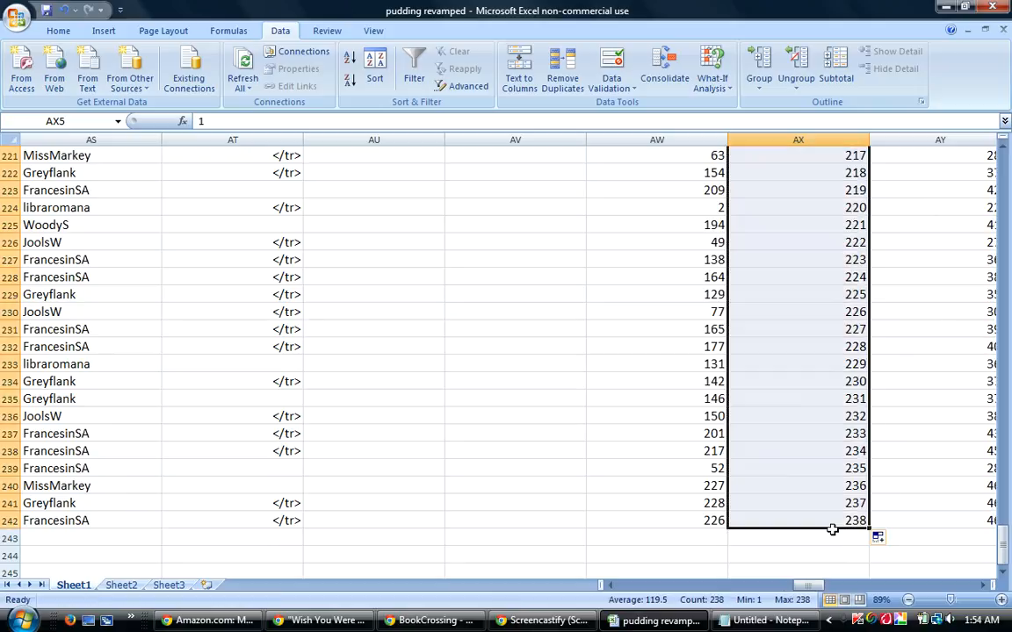
Copy the first ten quoted guesses in BP5:BP14 and paste them under "Percentage Ten:" in the BookCrossing reply.
drag(1005, 551, 1004, 162)
drag(808, 586, 887, 590)
drag(612, 224, 639, 381)
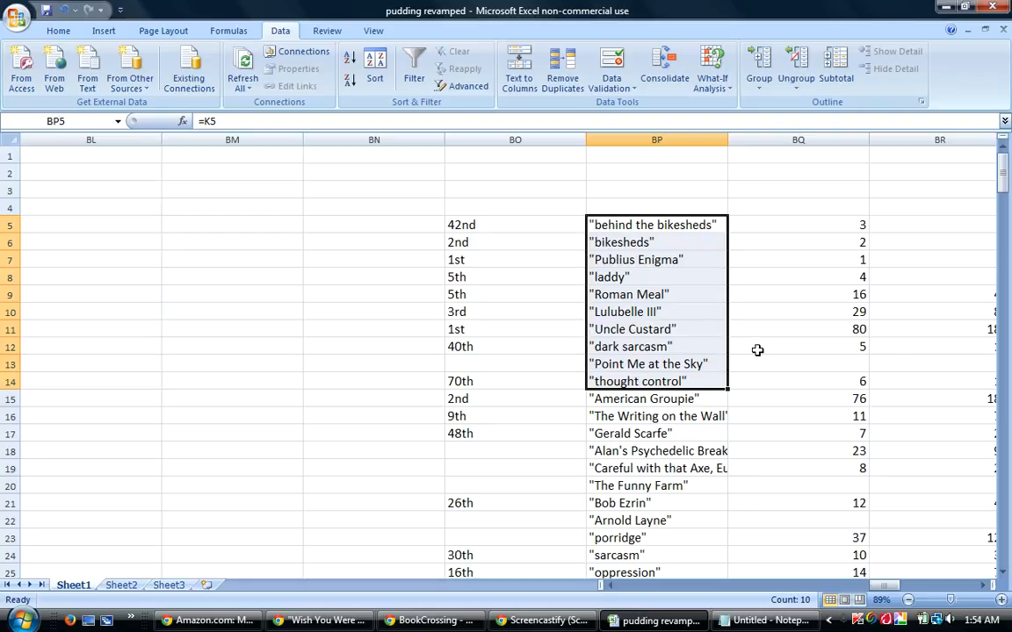
right_click(627, 335)
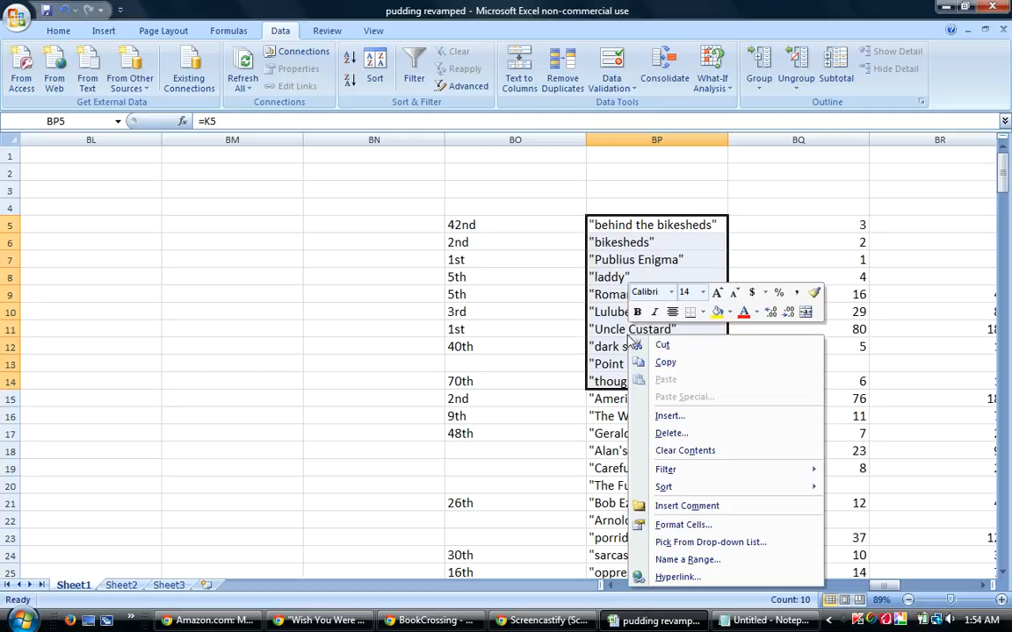
click(665, 363)
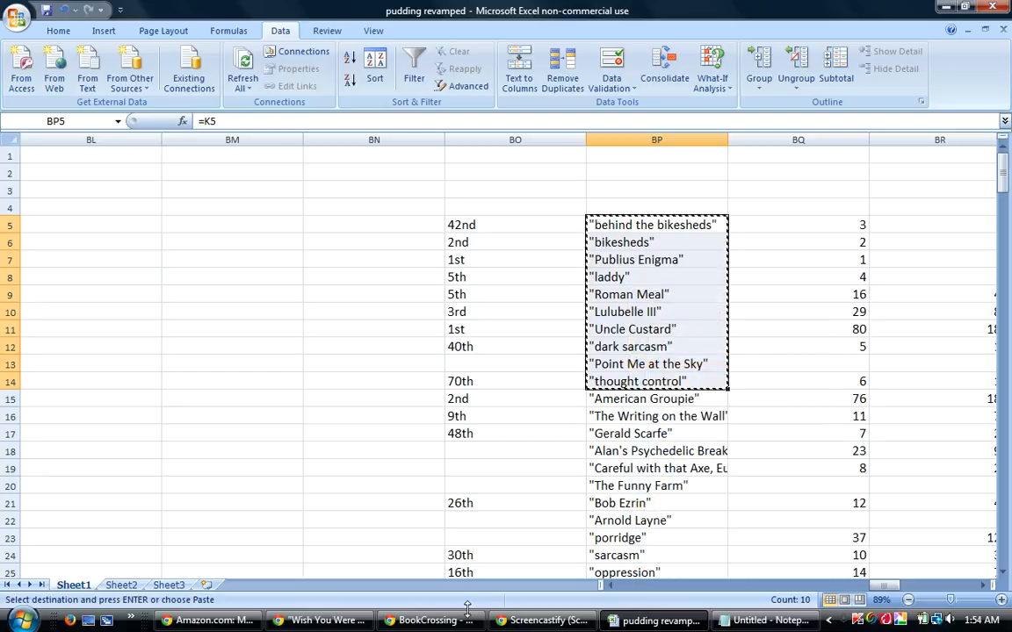
click(430, 620)
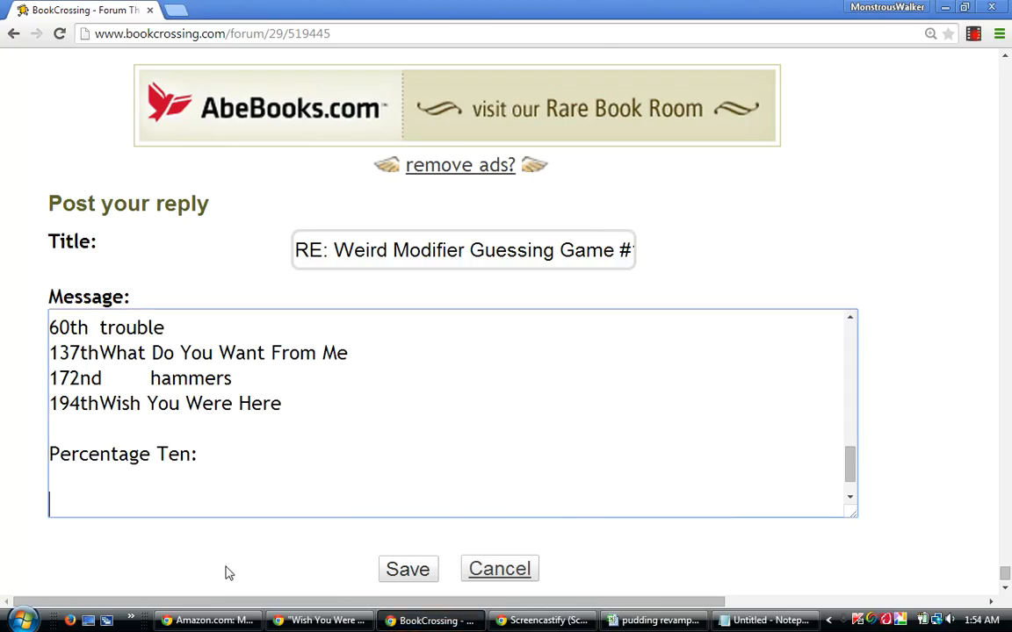
right_click(138, 505)
click(172, 356)
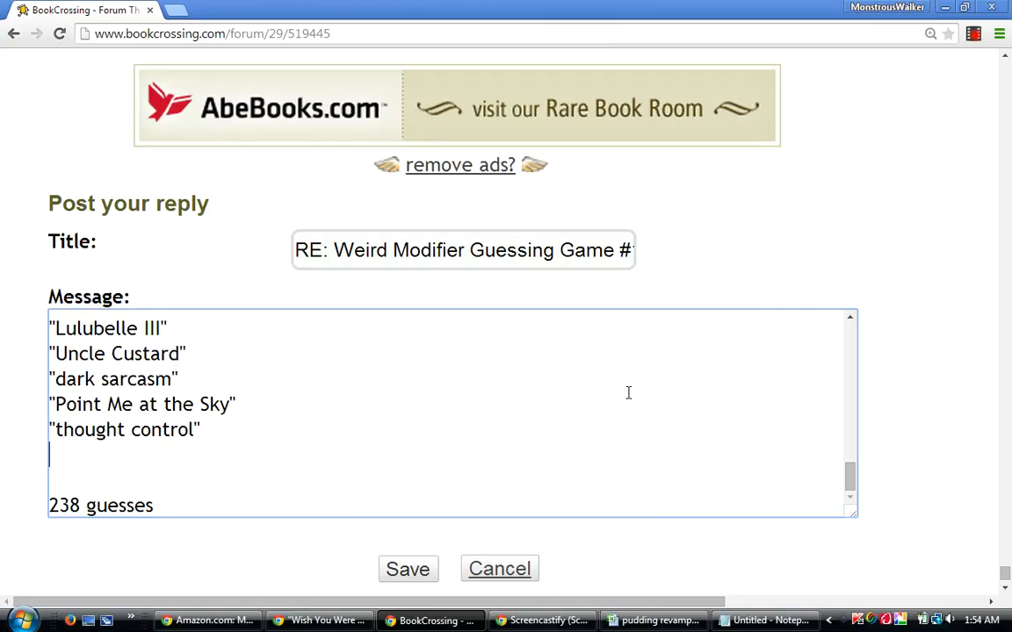
Rewrite the "Point Me at the Sky" entry in the Percentage Ten list in capitals as "POINT ME AT THE SKY".
drag(848, 478, 856, 450)
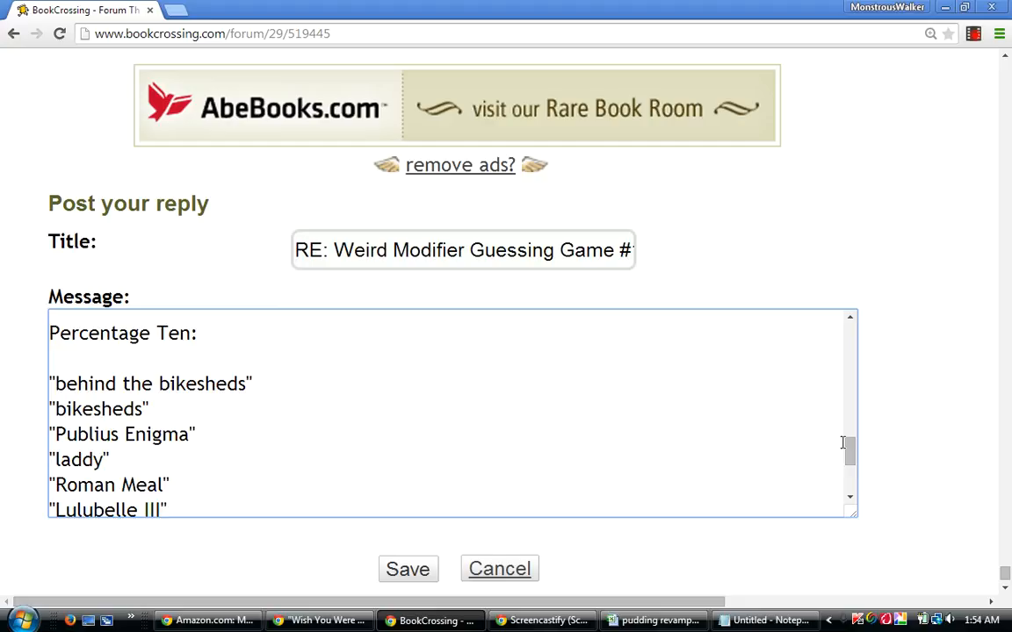
drag(853, 451, 199, 560)
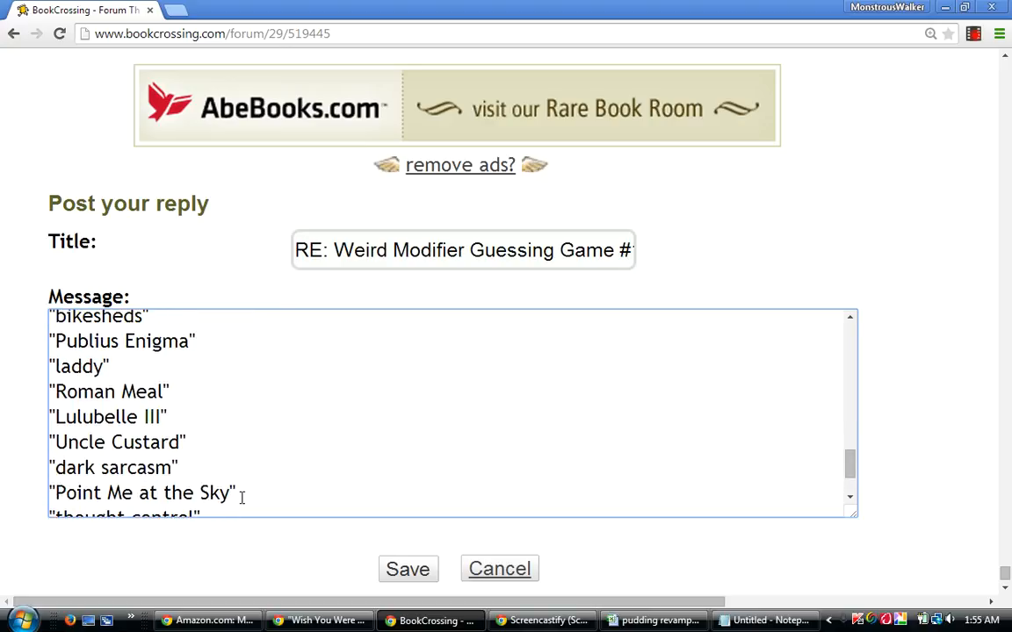
key(BackSpace)
key(BackSpace)
key(BackSpace)
key(BackSpace)
key(BackSpace)
key(BackSpace)
key(BackSpace)
key(BackSpace)
key(BackSpace)
key(BackSpace)
key(BackSpace)
key(BackSpace)
key(BackSpace)
key(BackSpace)
key(BackSpace)
key(BackSpace)
key(BackSpace)
key(BackSpace)
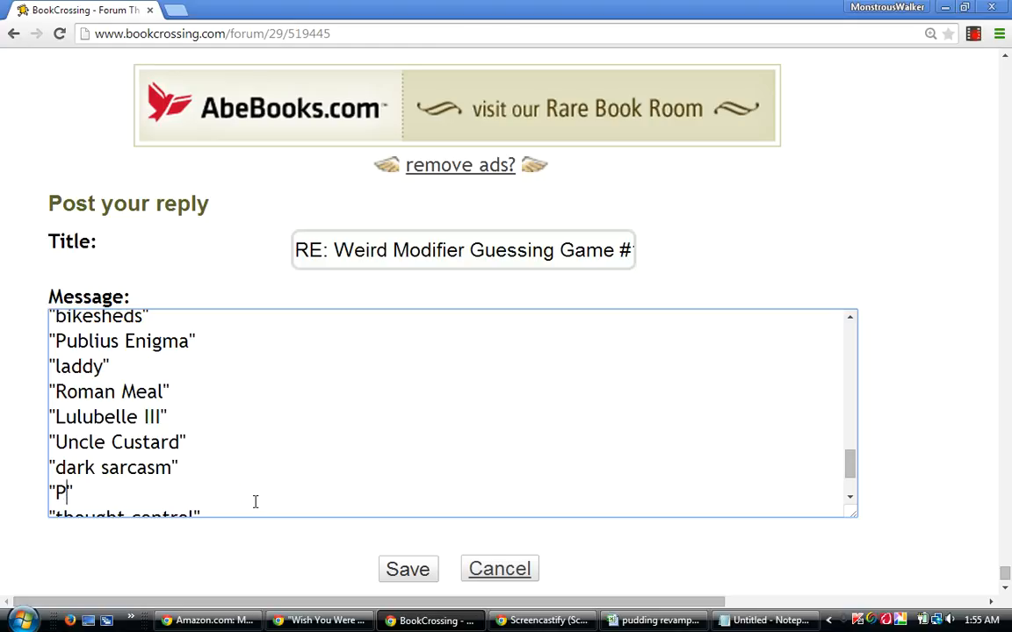
text(OOIN)
key(BackSpace)
key(BackSpace)
key(BackSpace)
text(INT ME AT )
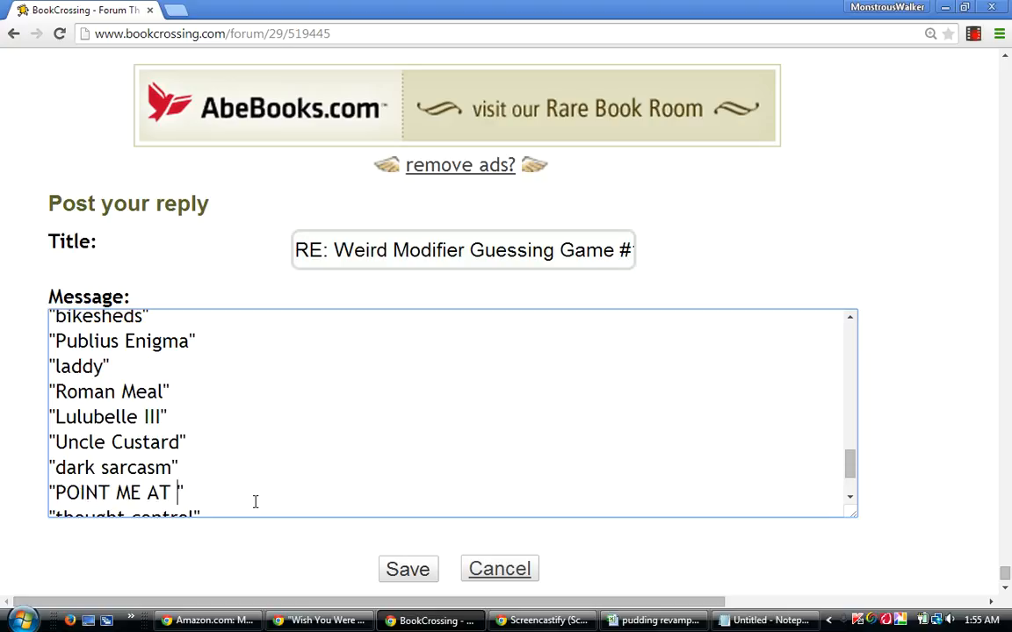
text(THE SKY)
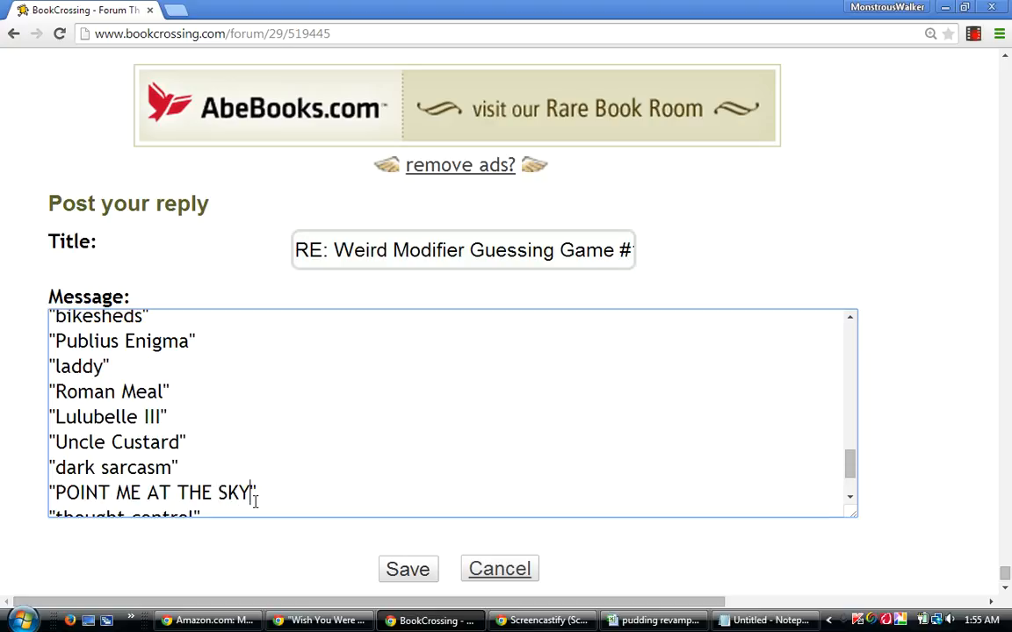
Add the heading "Traditional Ten:" below the Percentage Ten list, followed by a blank line.
drag(853, 467, 867, 493)
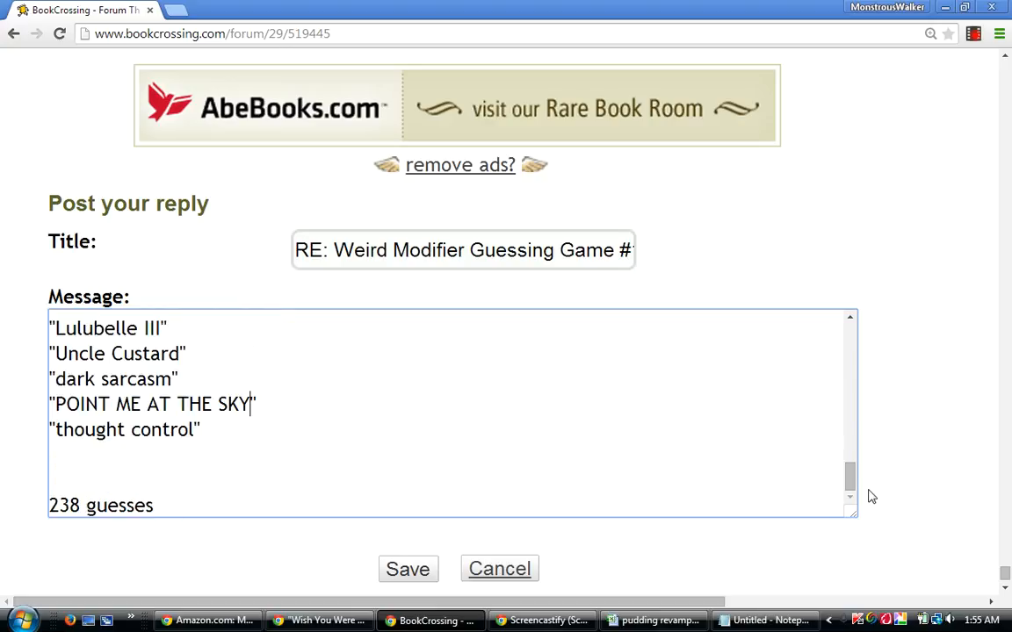
key(Return)
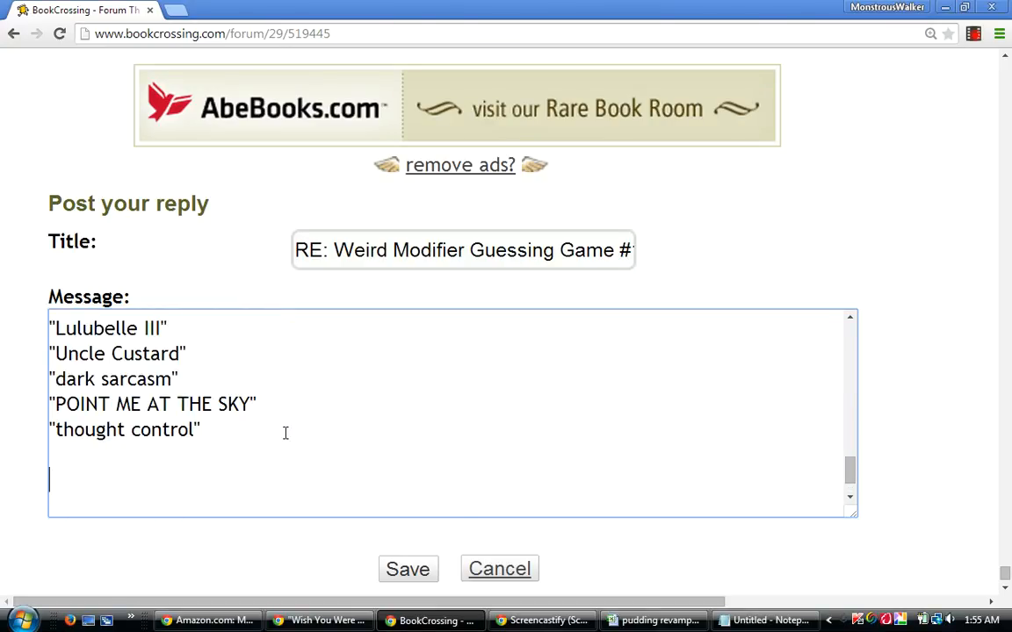
text(Tradi)
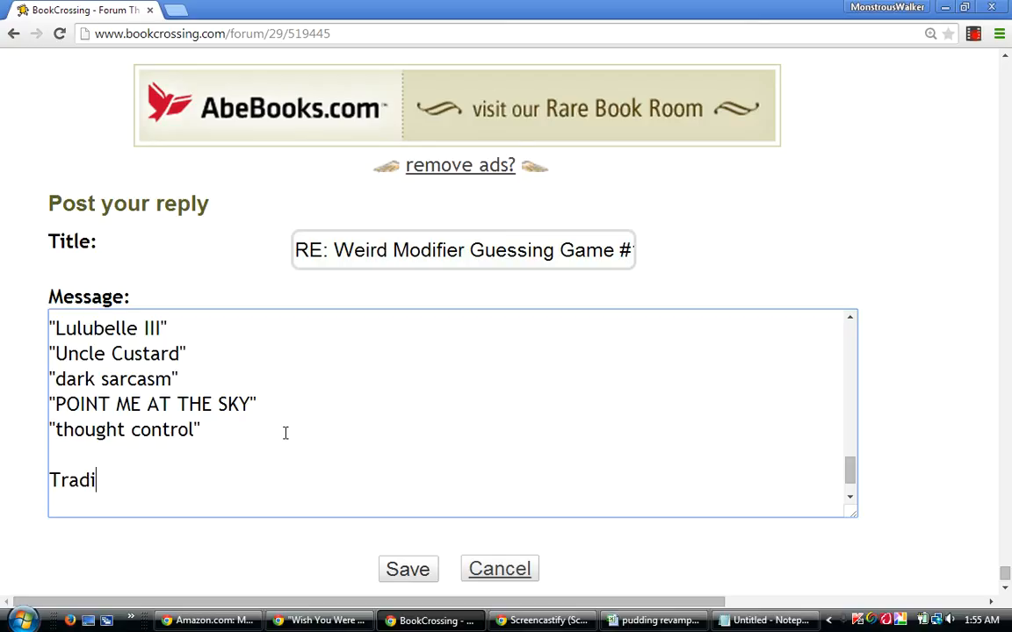
text(tional Ten)
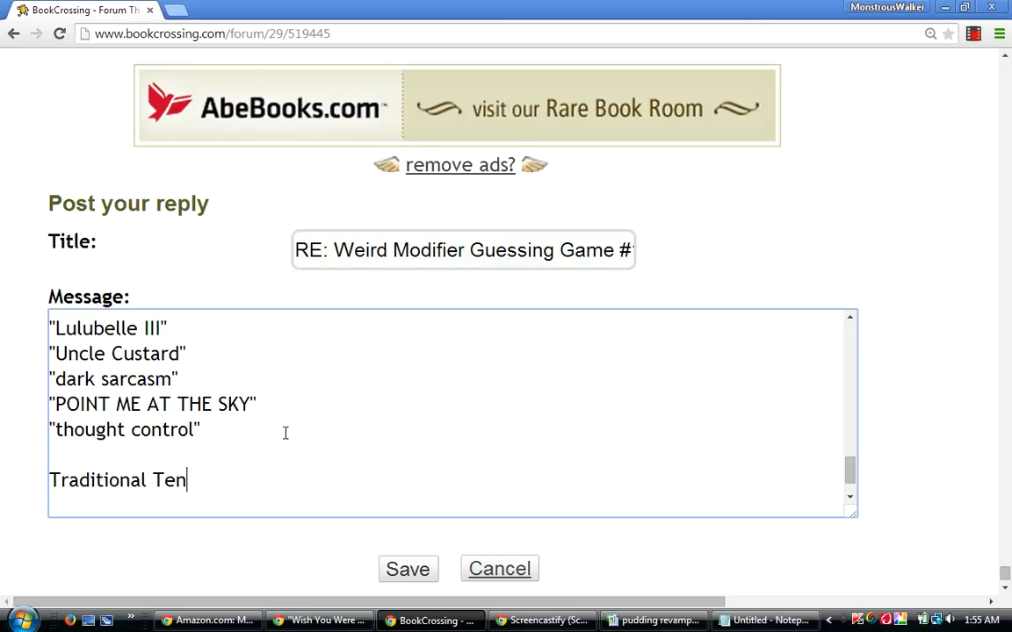
text(:)
key(Return)
key(Return)
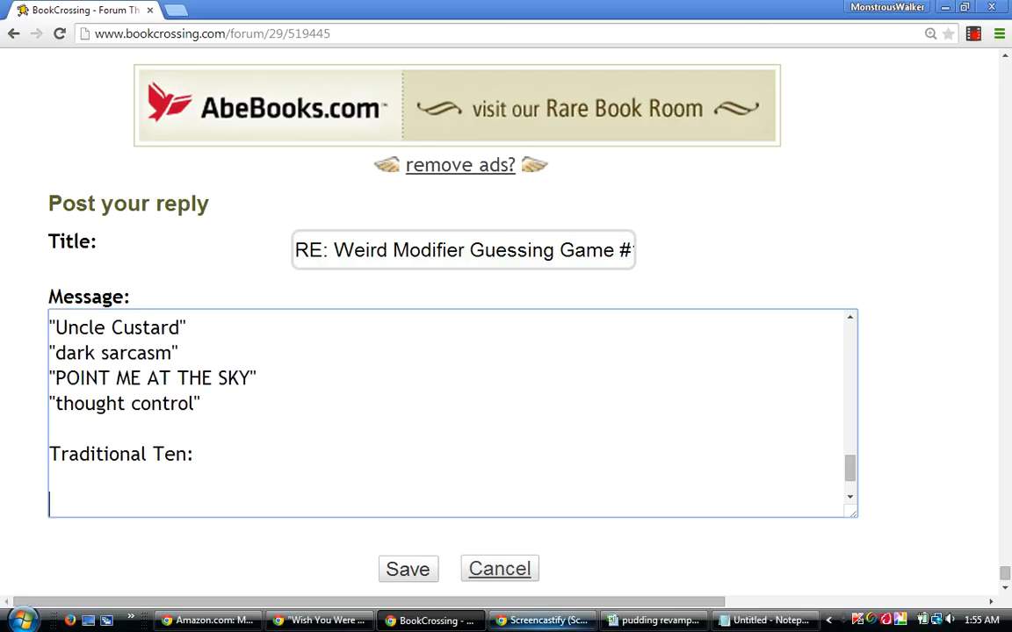
Switch to the pudding revamped workbook and sort rows 5 to 242 by column AV, then by column D from largest to smallest.
click(657, 620)
key(Escape)
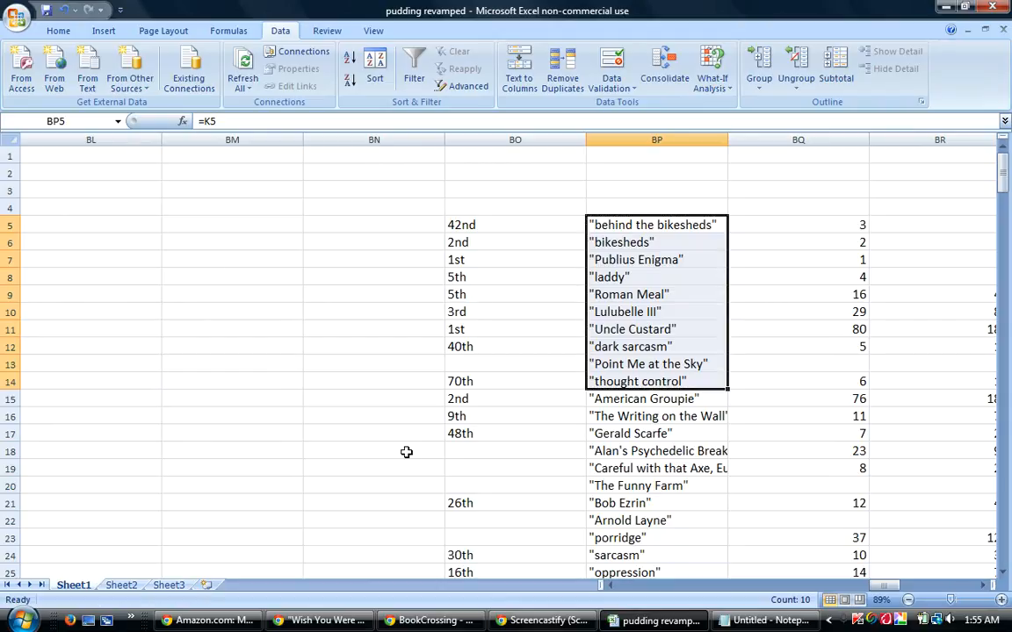
drag(3, 225, 9, 545)
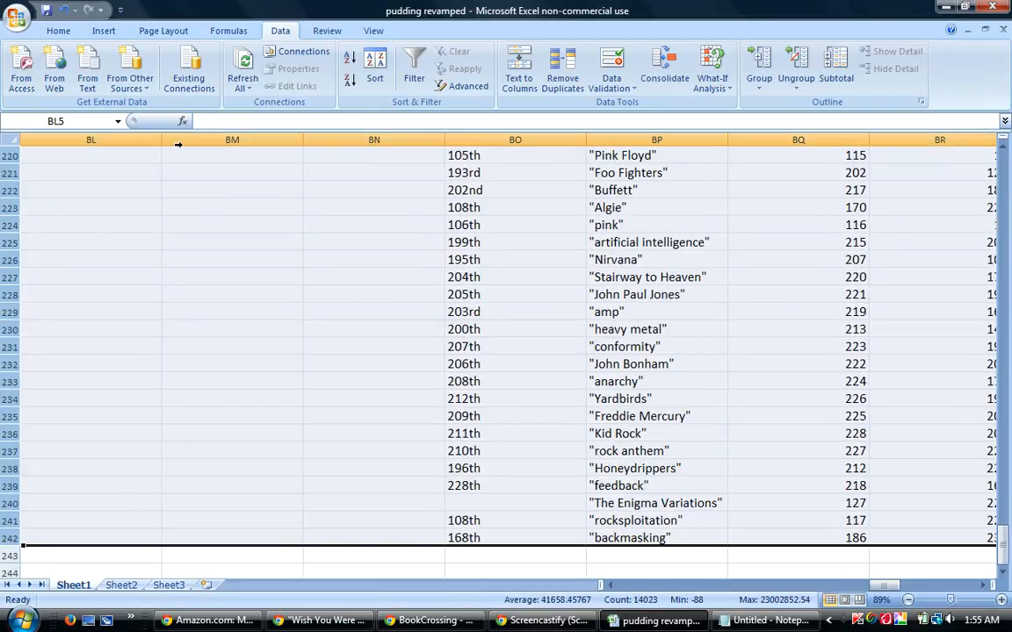
click(374, 67)
click(472, 416)
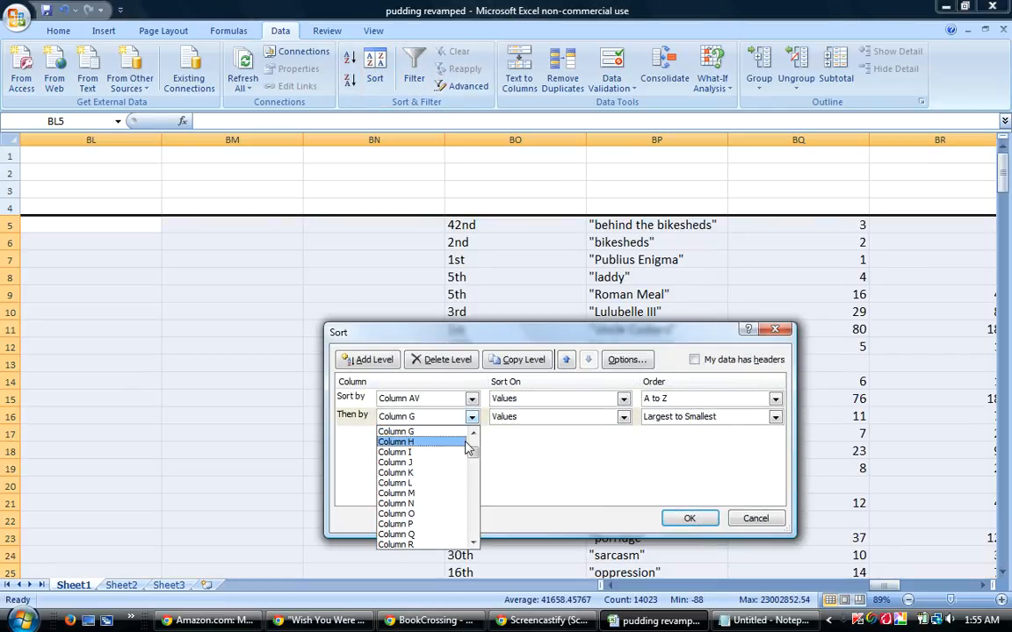
drag(475, 454, 475, 450)
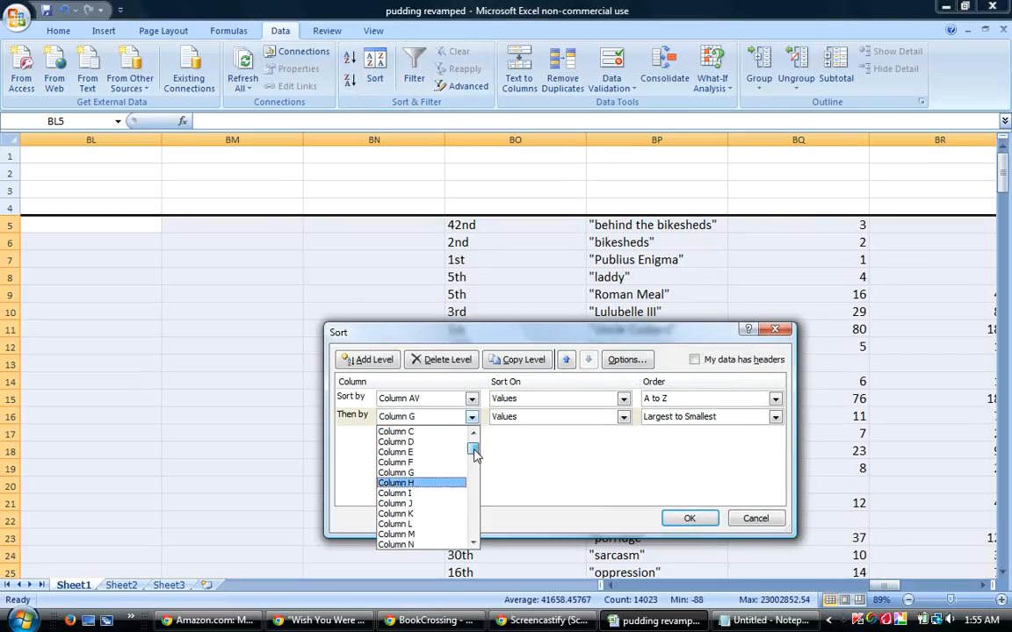
click(413, 445)
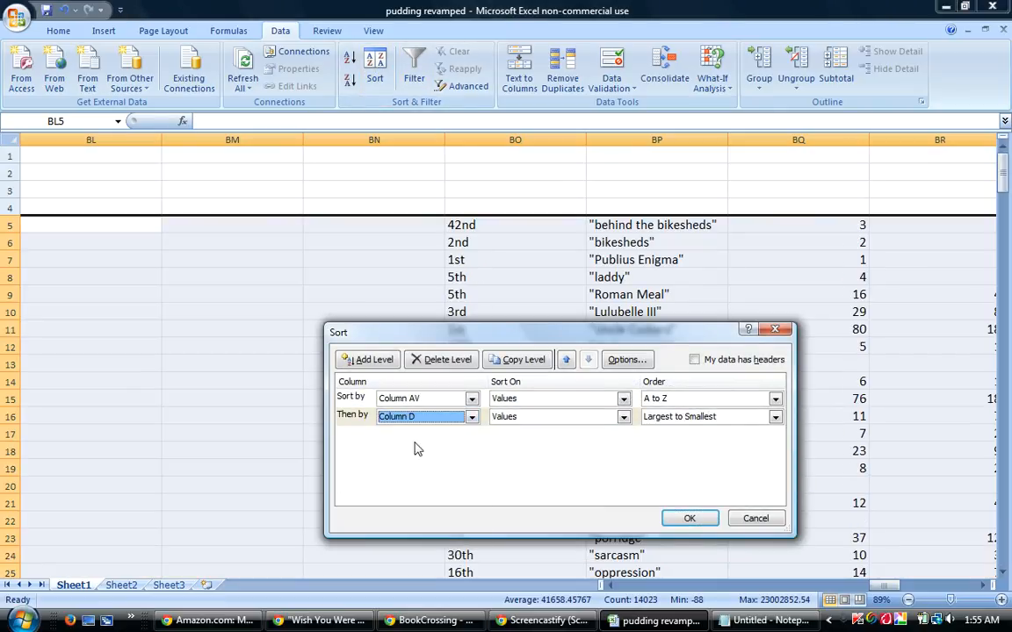
click(690, 519)
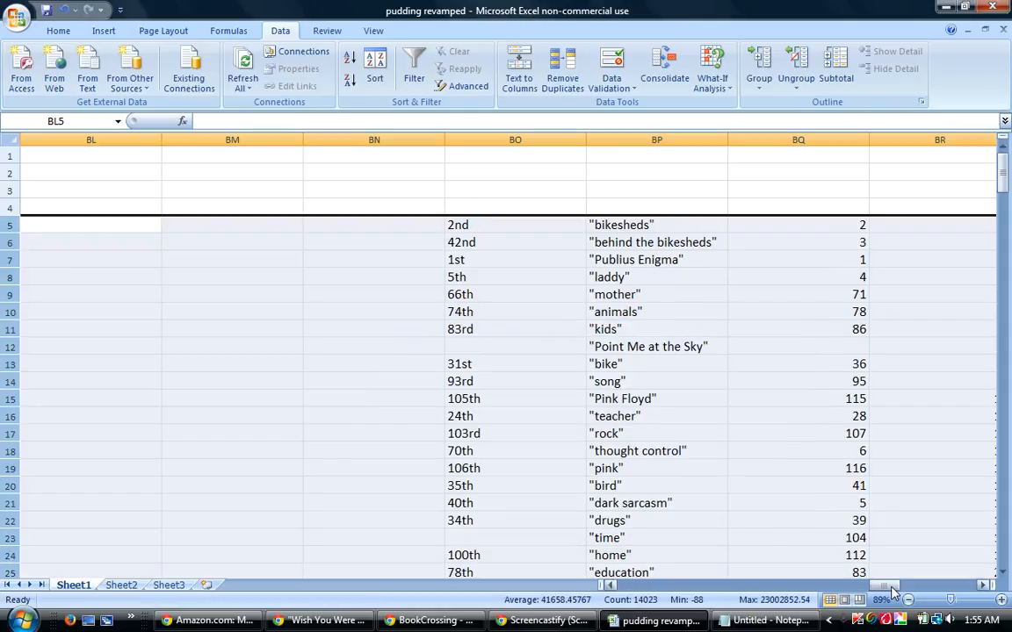
Renumber BA5:BA242 as a consecutive series from 1 to 238.
drag(894, 592, 838, 597)
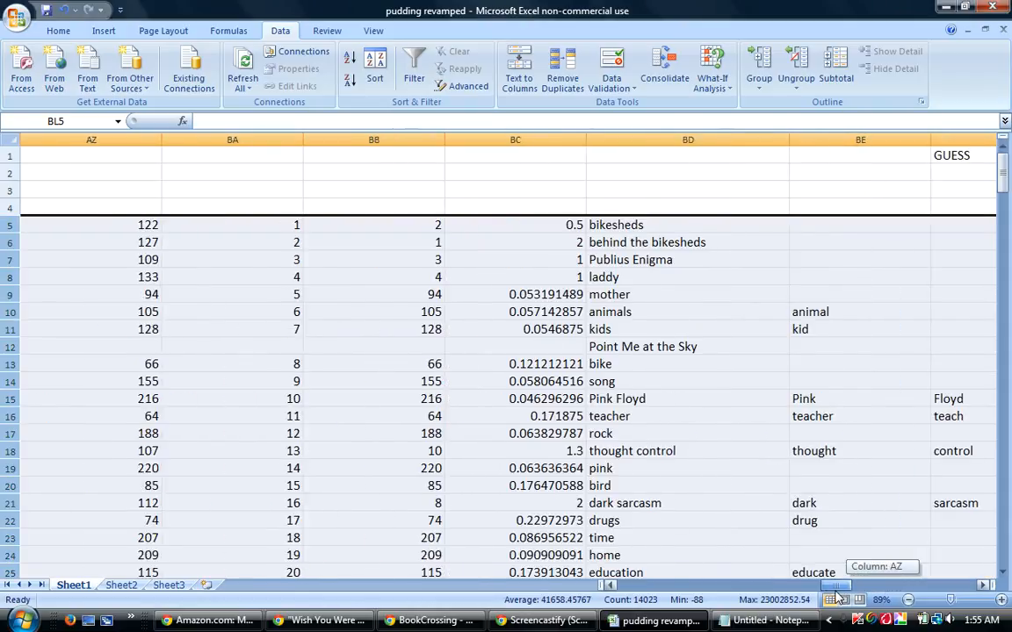
drag(290, 227, 273, 537)
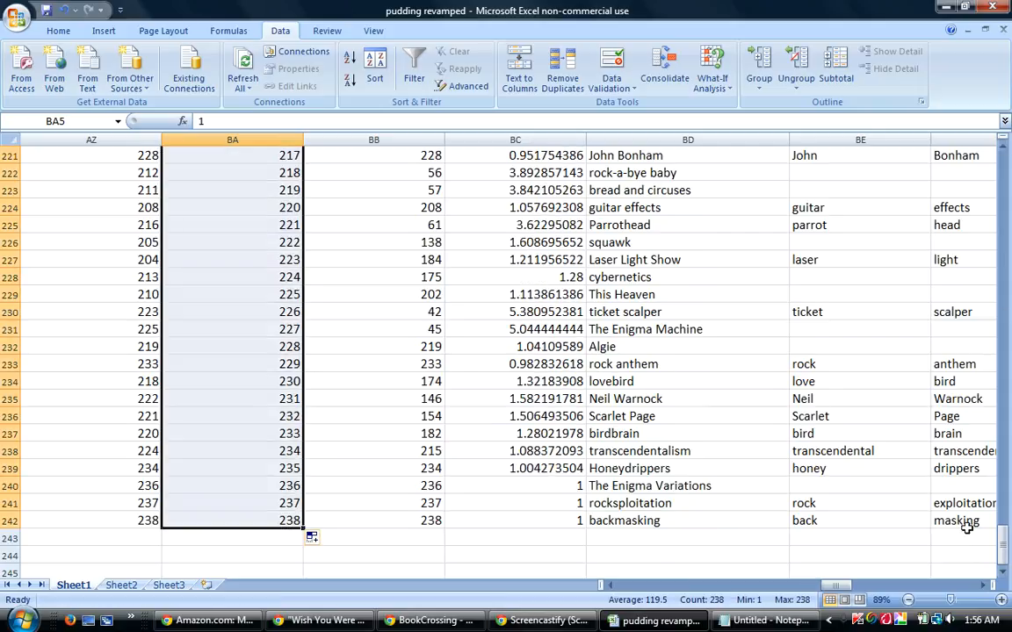
drag(1002, 536, 1006, 167)
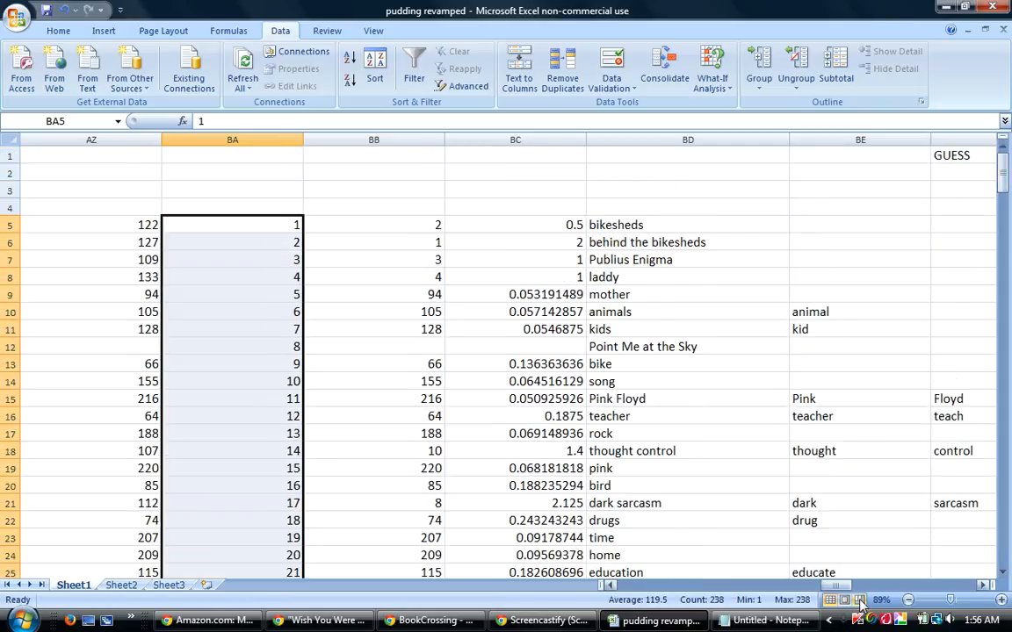
Copy the first ten quoted guesses in BP5:BP14 and paste them under "Traditional Ten:" in the BookCrossing reply.
drag(841, 586, 876, 587)
drag(480, 224, 497, 382)
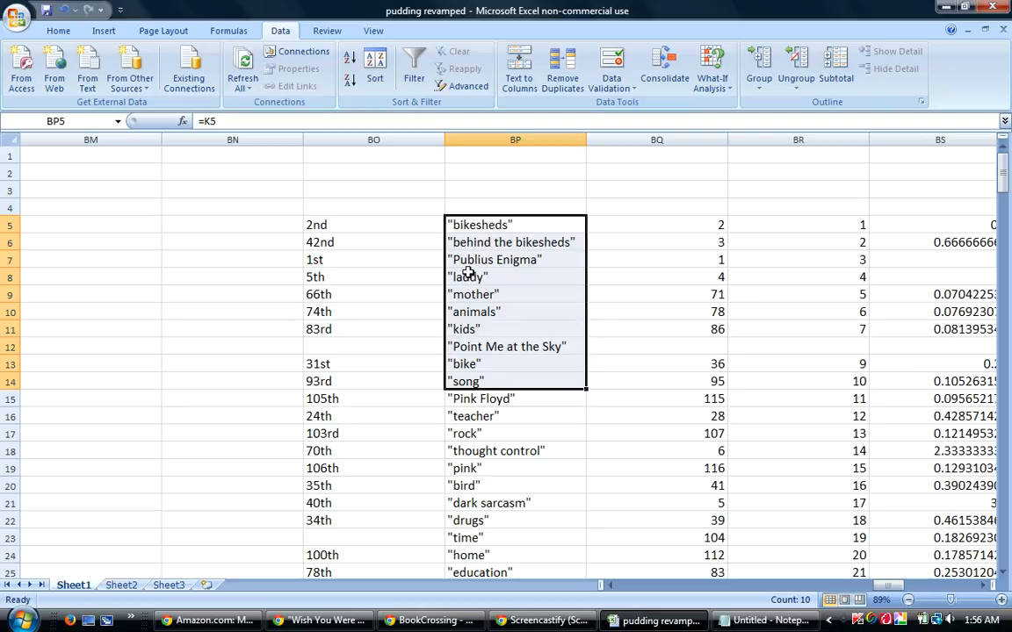
drag(468, 276, 479, 323)
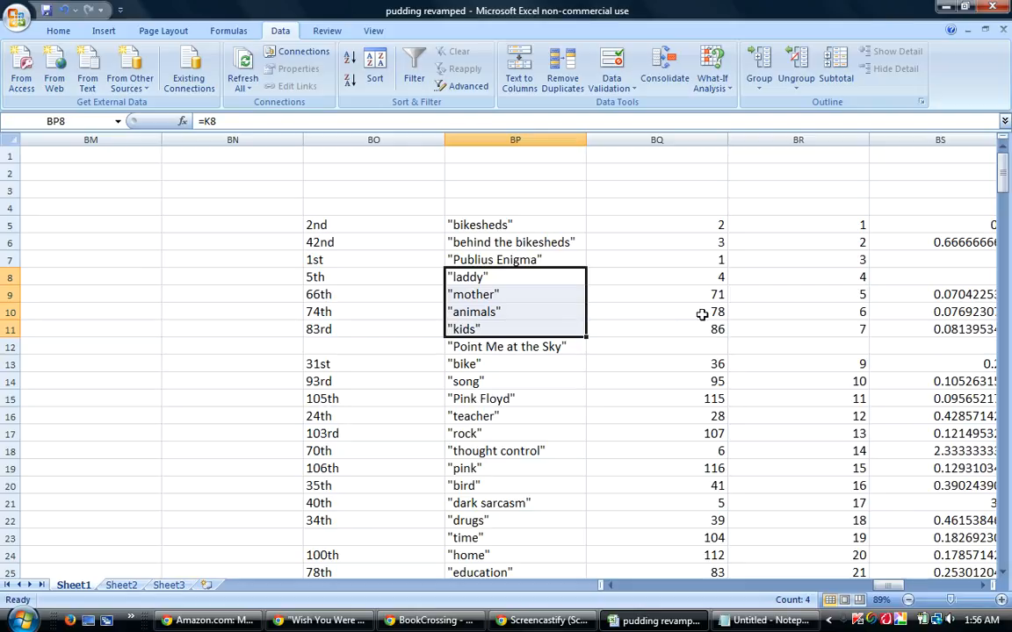
click(493, 225)
drag(493, 225, 484, 378)
right_click(496, 327)
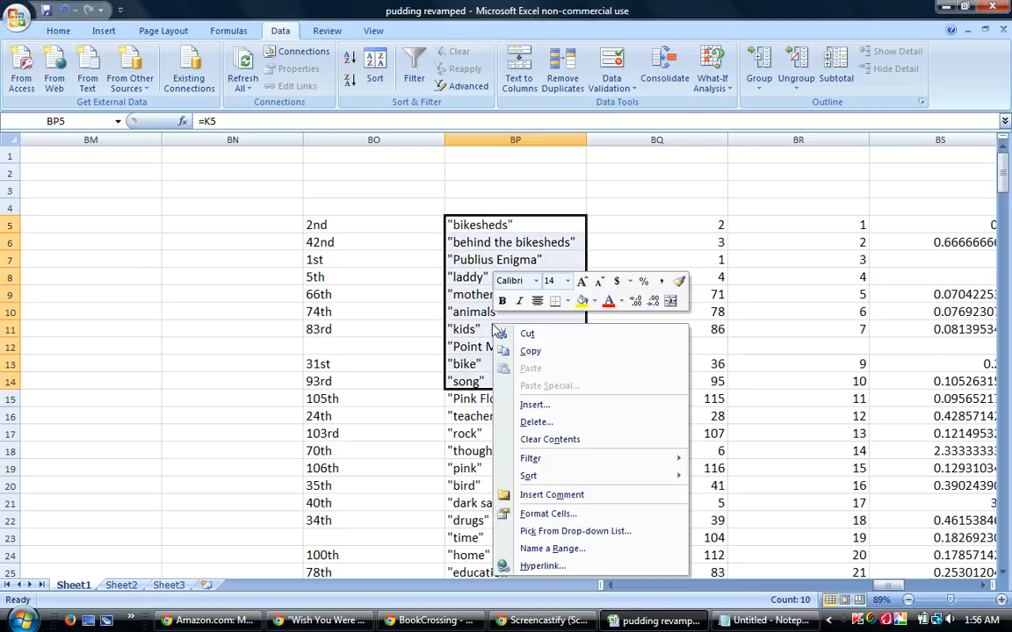
click(530, 351)
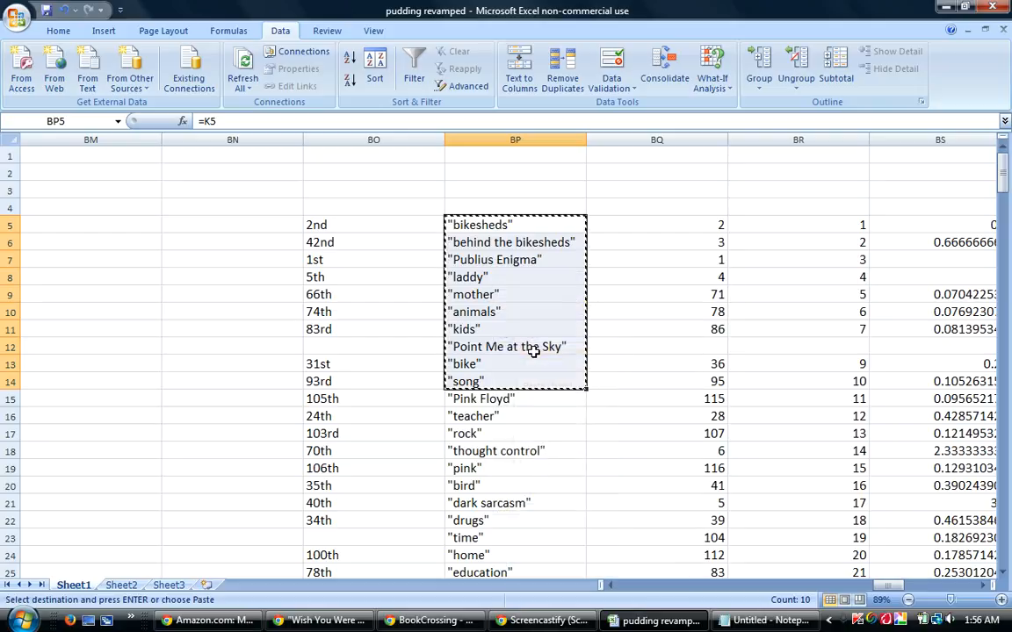
click(436, 623)
right_click(108, 497)
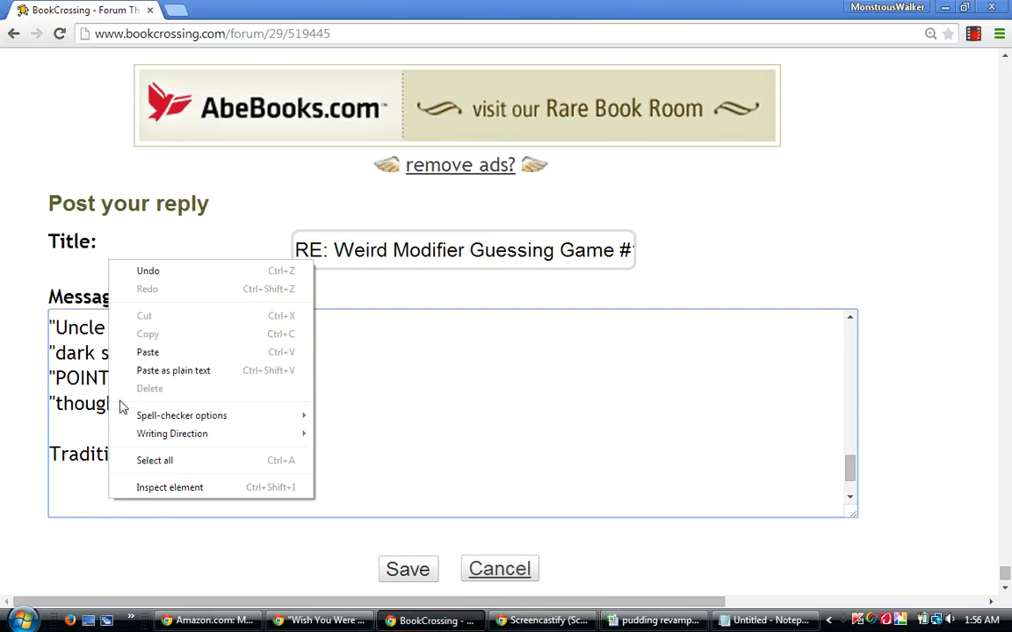
click(142, 350)
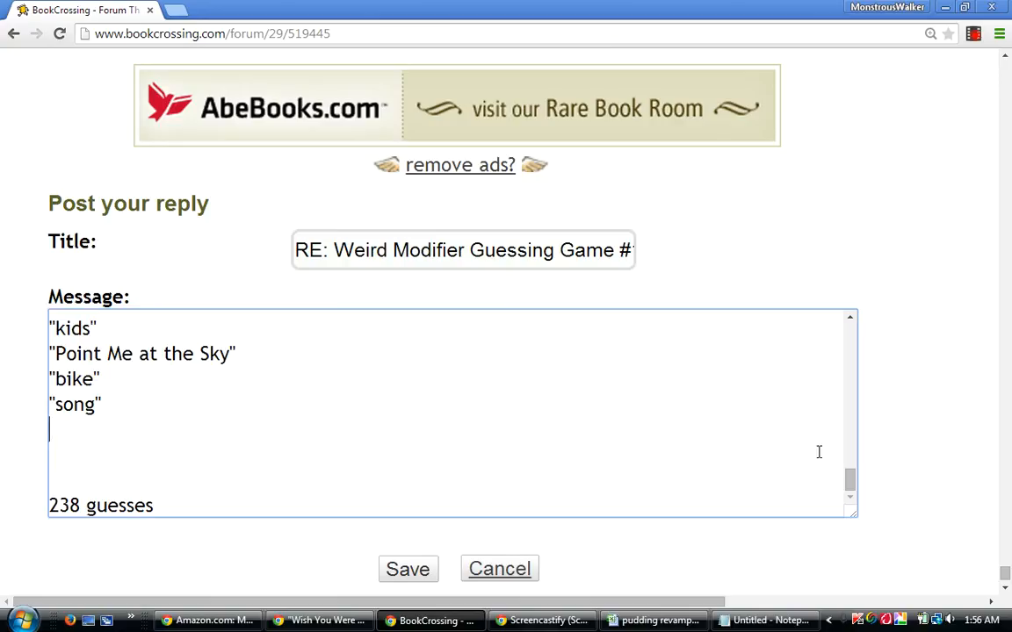
Rewrite the "Point Me at the Sky" entry in the Traditional Ten list in capitals as "POINT ME AT THE SKY".
mouse_move(850, 479)
mouse_down()
mouse_move(856, 463)
mouse_move(850, 477)
mouse_up()
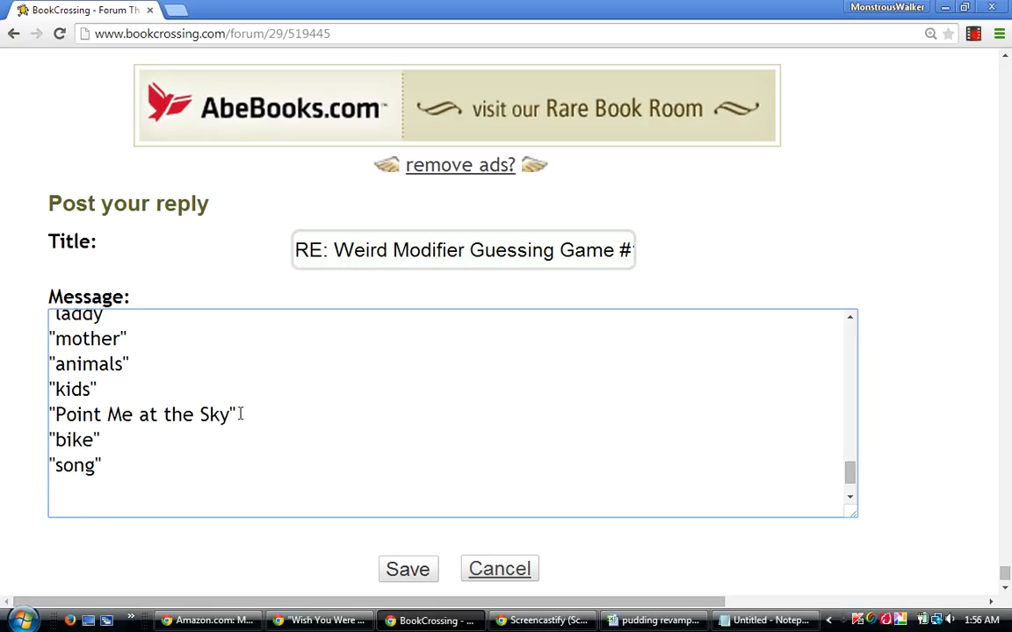
key(BackSpace)
key(BackSpace)
key(BackSpace)
key(BackSpace)
key(BackSpace)
key(BackSpace)
key(BackSpace)
key(BackSpace)
key(BackSpace)
key(BackSpace)
key(BackSpace)
key(BackSpace)
key(BackSpace)
key(BackSpace)
key(BackSpace)
key(BackSpace)
key(BackSpace)
key(BackSpace)
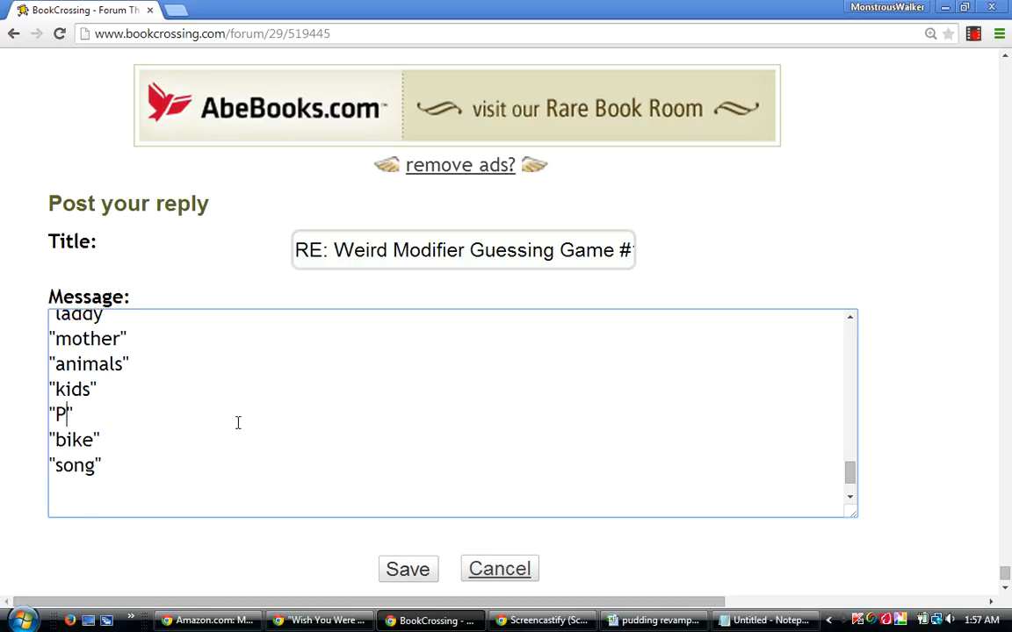
text(OINT ME AT THE SKY)
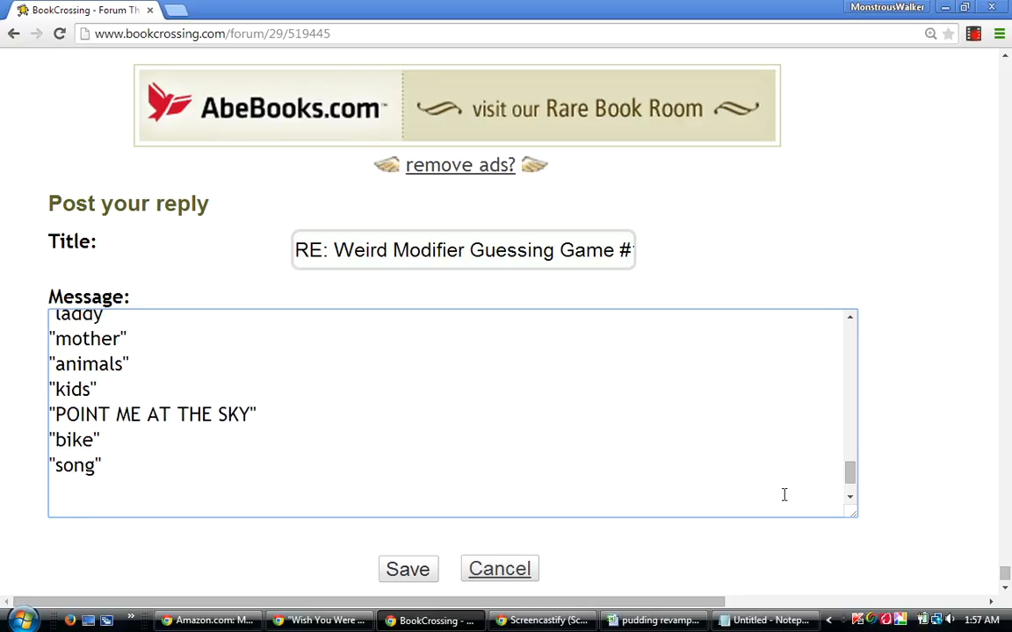
Add the heading "Differential Ten:" between the Traditional Ten list and the "238 guesses" line, followed by a blank line.
mouse_move(854, 479)
mouse_down()
mouse_move(858, 457)
mouse_move(858, 484)
mouse_up()
click(82, 447)
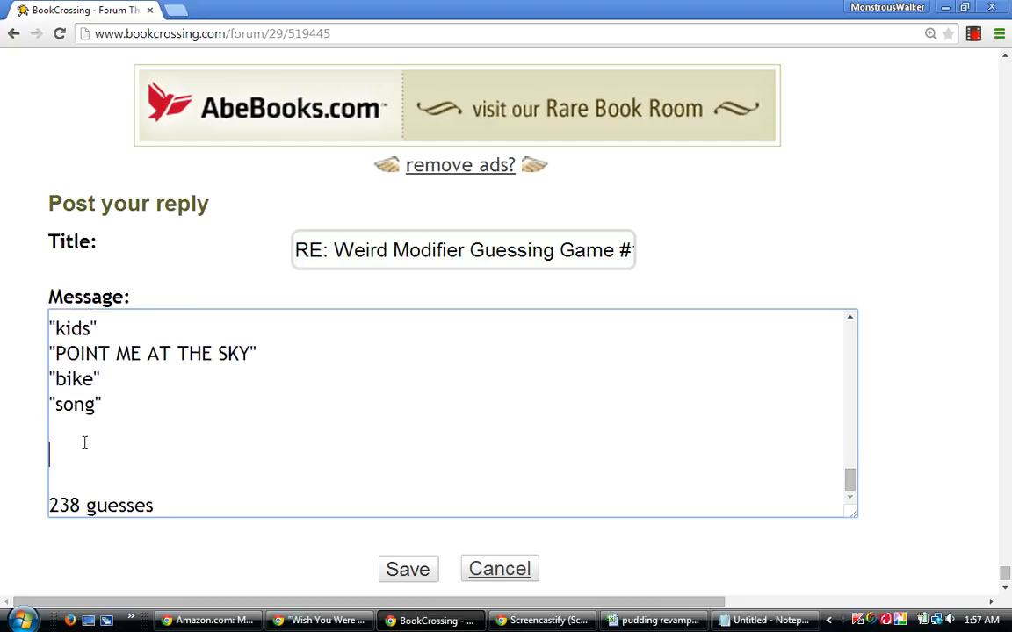
text(Differential Ten:)
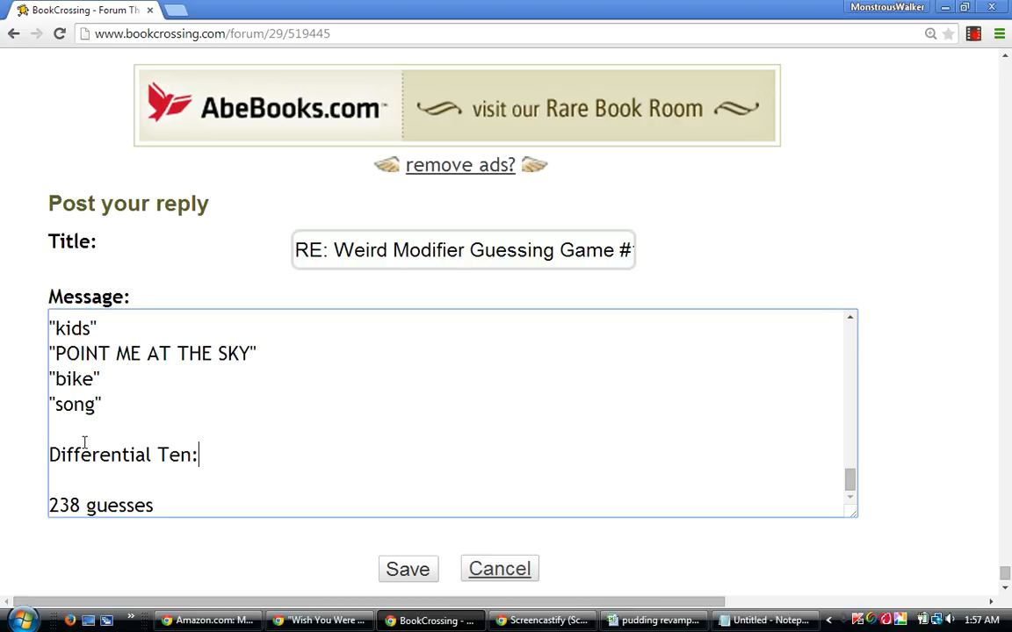
key(Return)
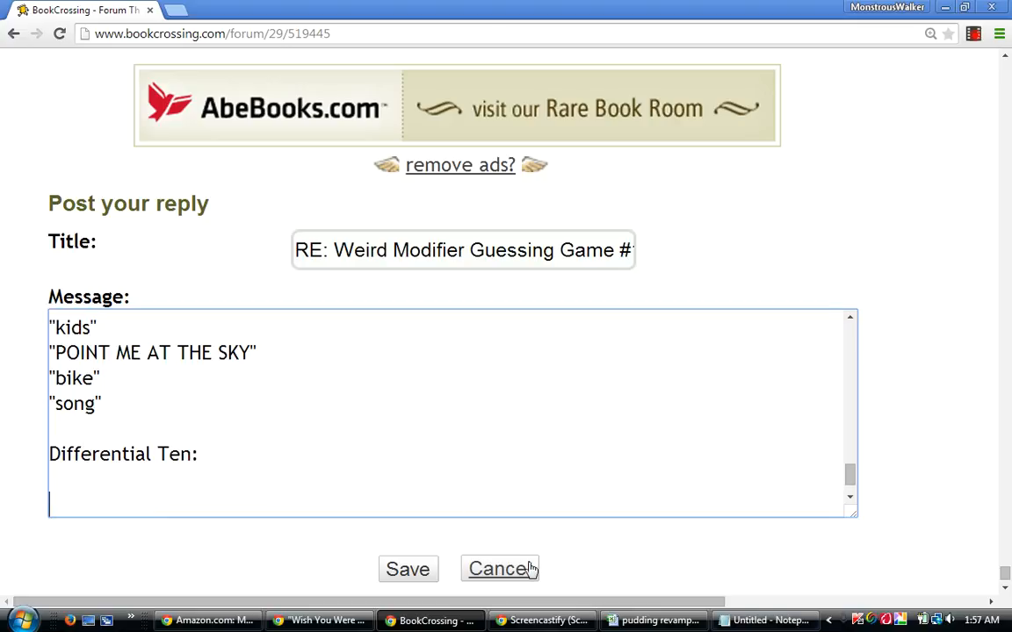
Switch to the pudding revamped workbook and sort the guess rows from row 5 by column AV A to Z, then column AP smallest to largest.
click(667, 621)
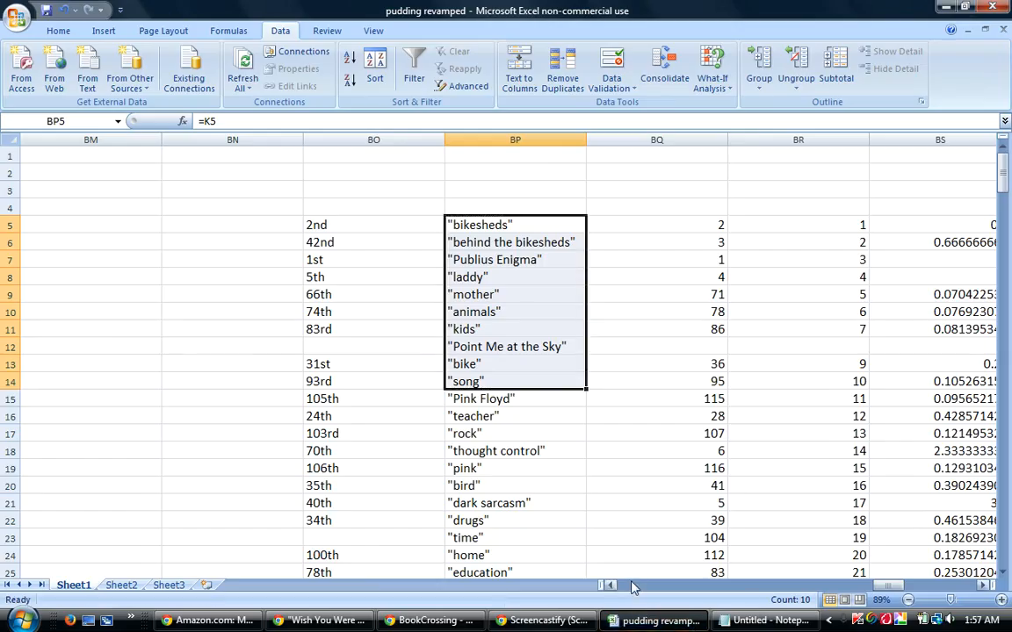
drag(9, 222, 40, 615)
click(373, 69)
click(471, 416)
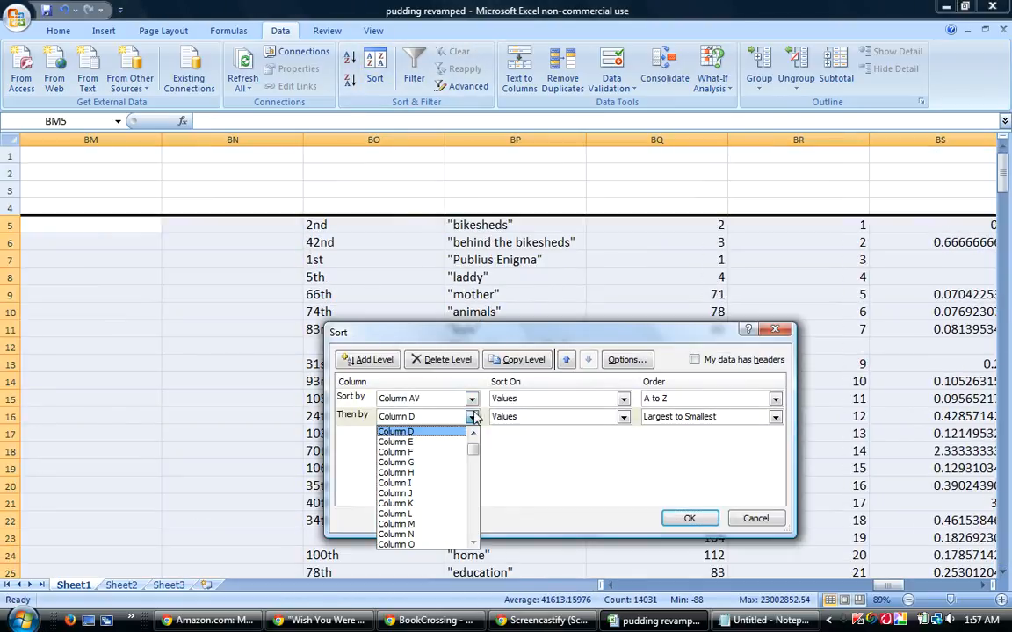
scroll(426, 440, down, 9)
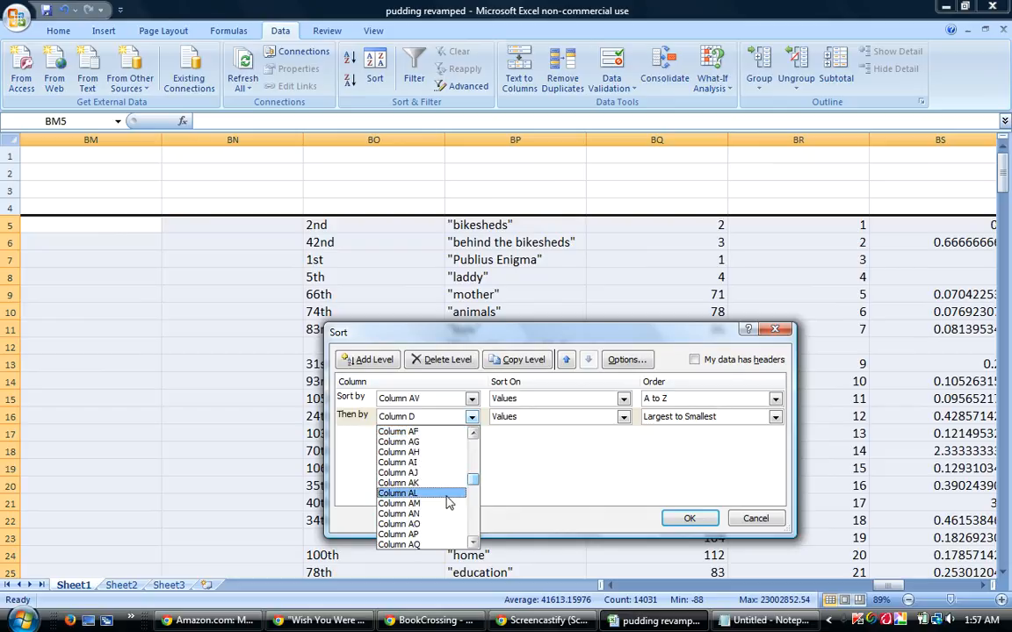
click(457, 525)
click(657, 420)
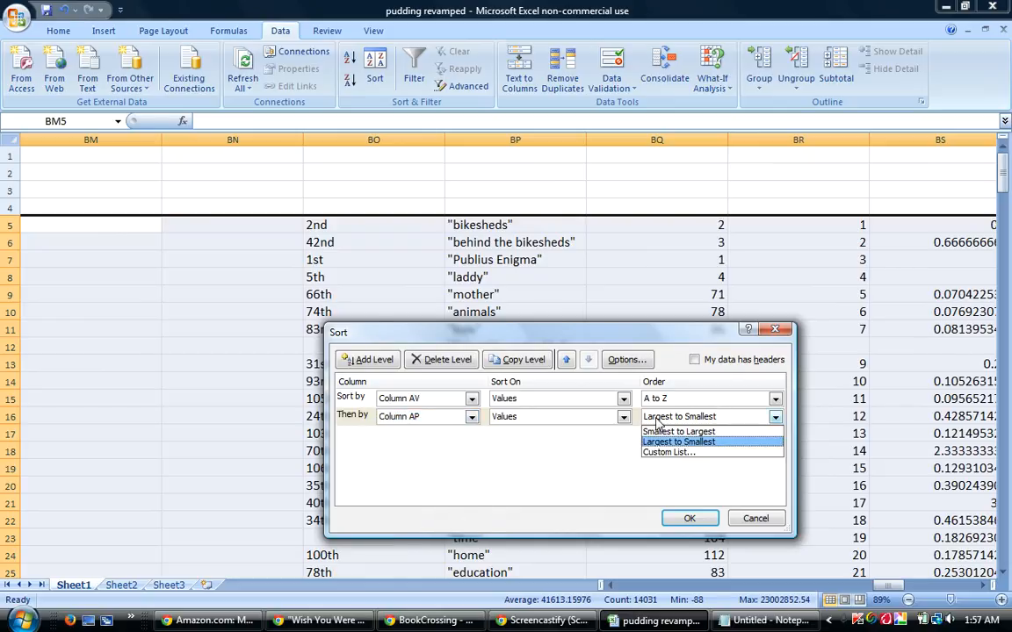
click(667, 431)
click(690, 518)
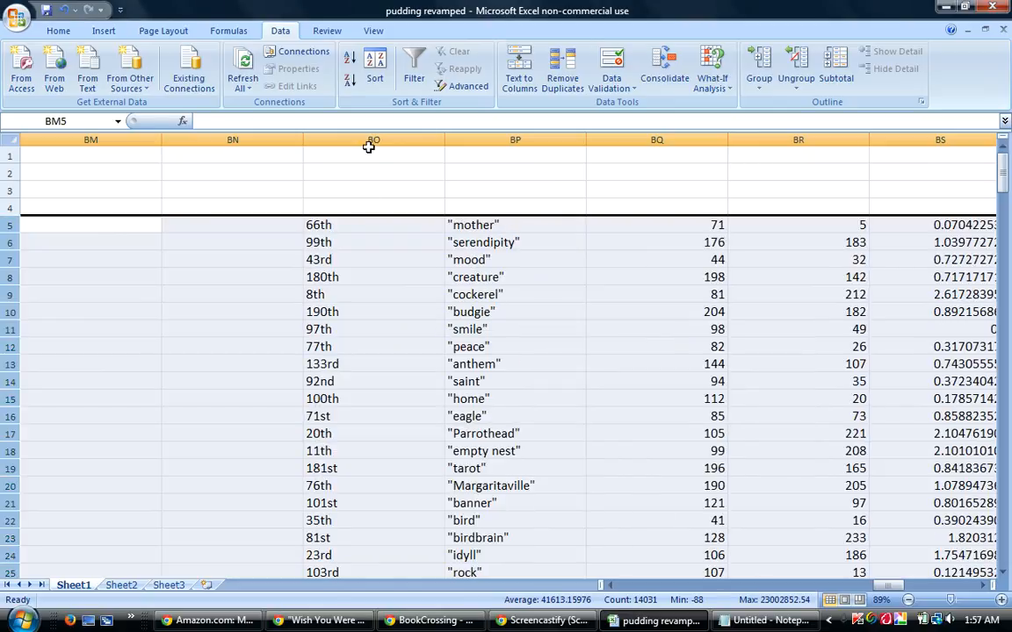
Re-sort the same guess rows by column AV A to Z, then by column AK largest to smallest.
click(375, 70)
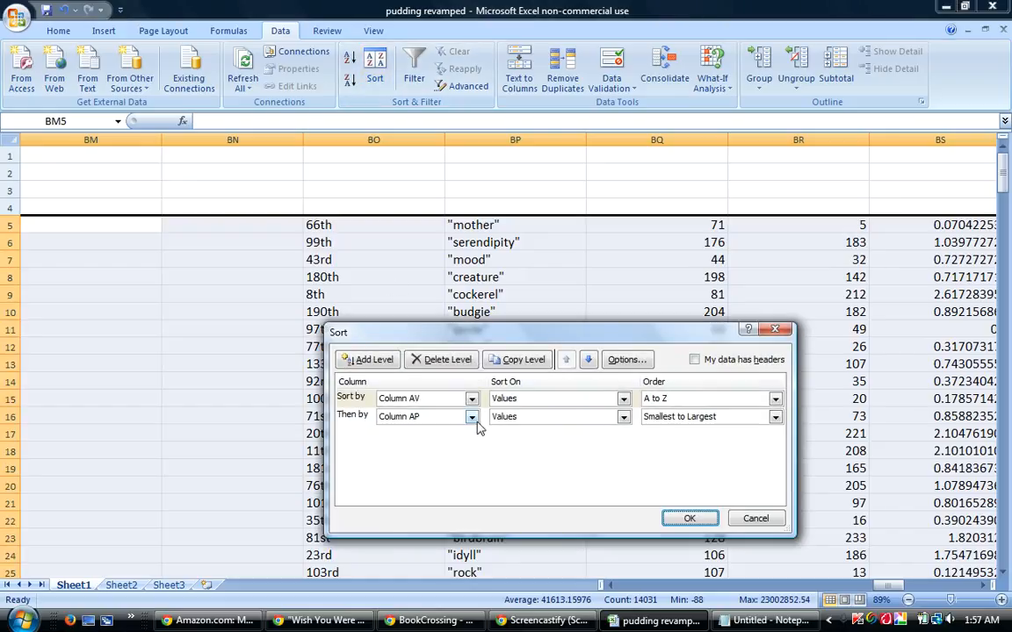
click(472, 418)
drag(473, 496, 458, 486)
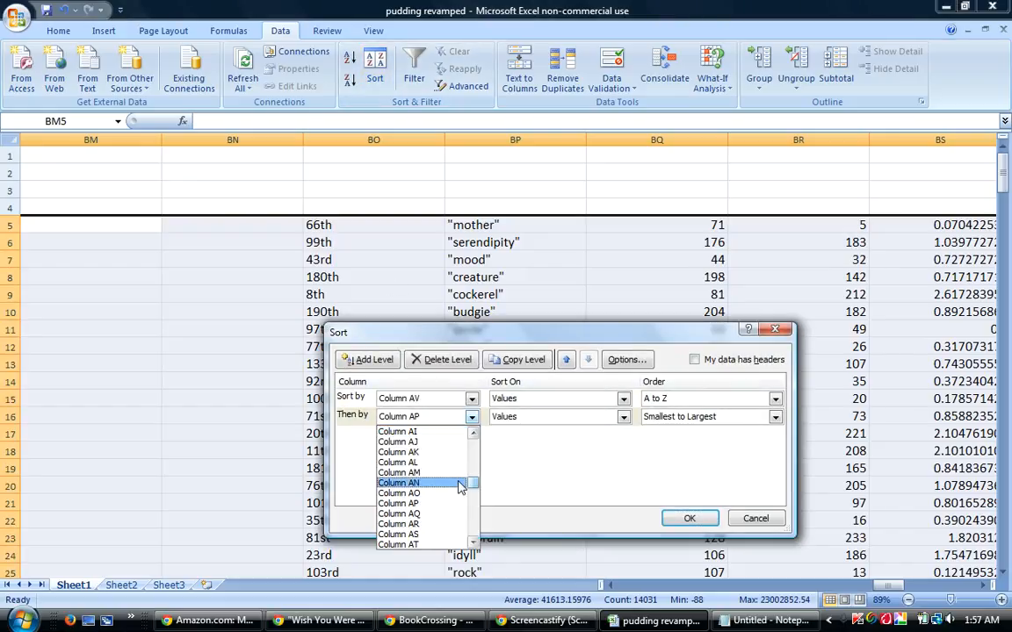
click(422, 453)
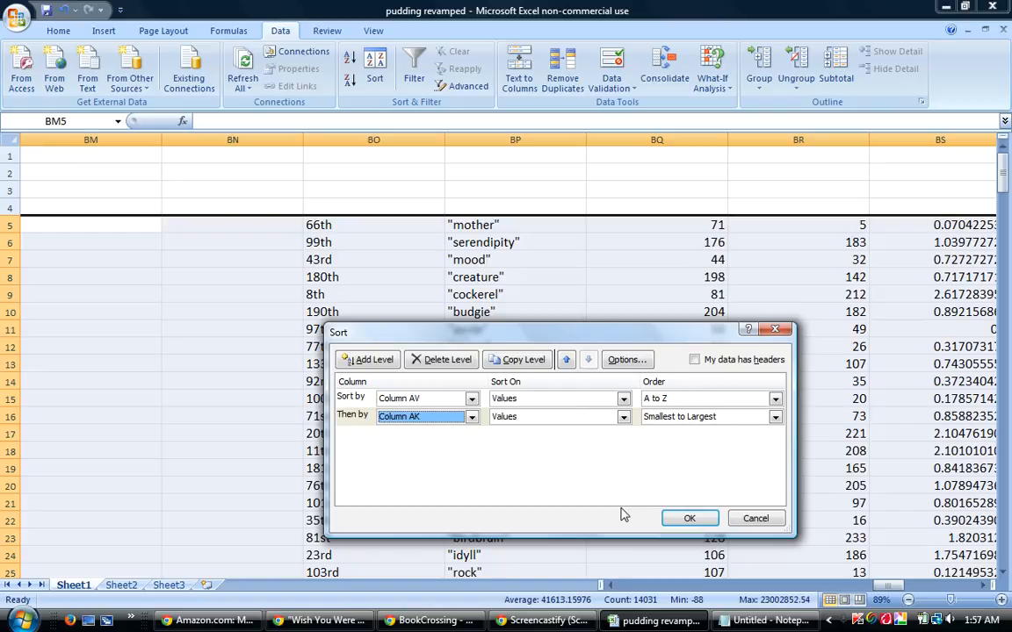
click(679, 418)
click(679, 442)
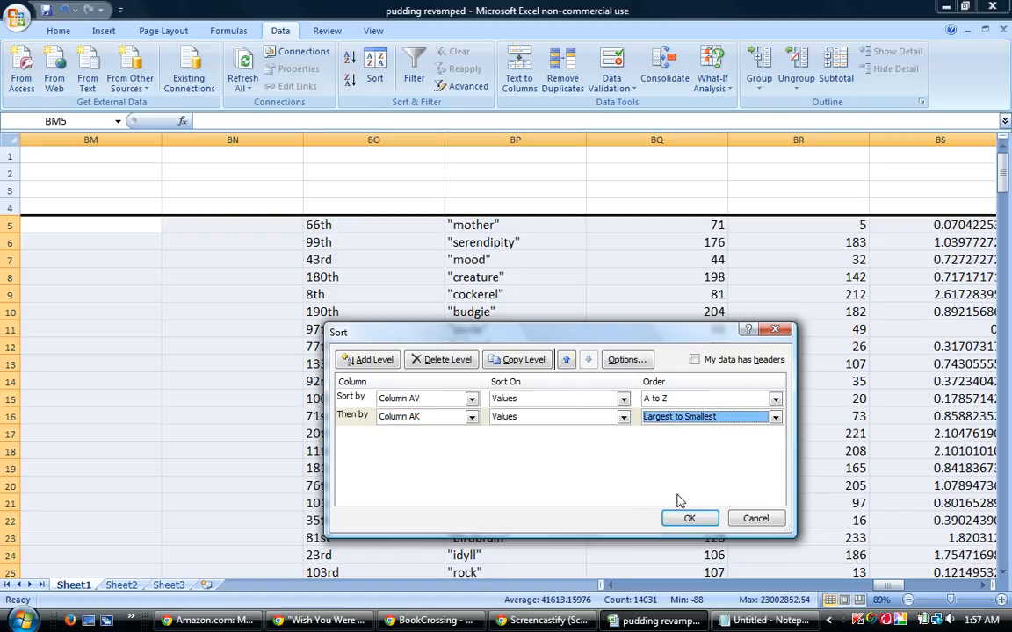
click(688, 518)
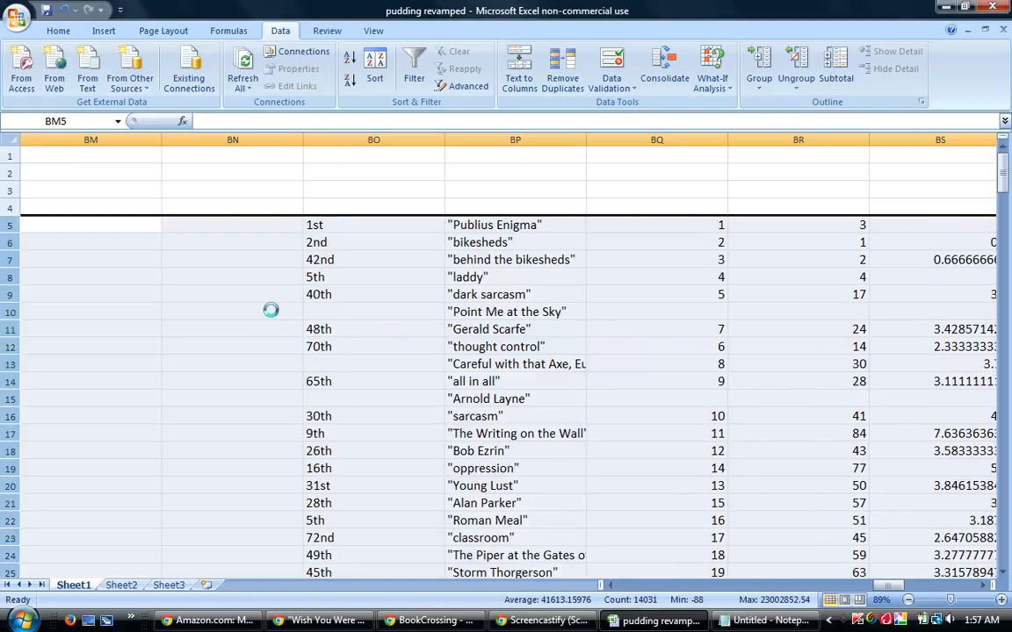
Check the column AK differentials around tenth place in rows 14 and 15, and copy the quoted guesses in BP5:BP15.
click(4, 381)
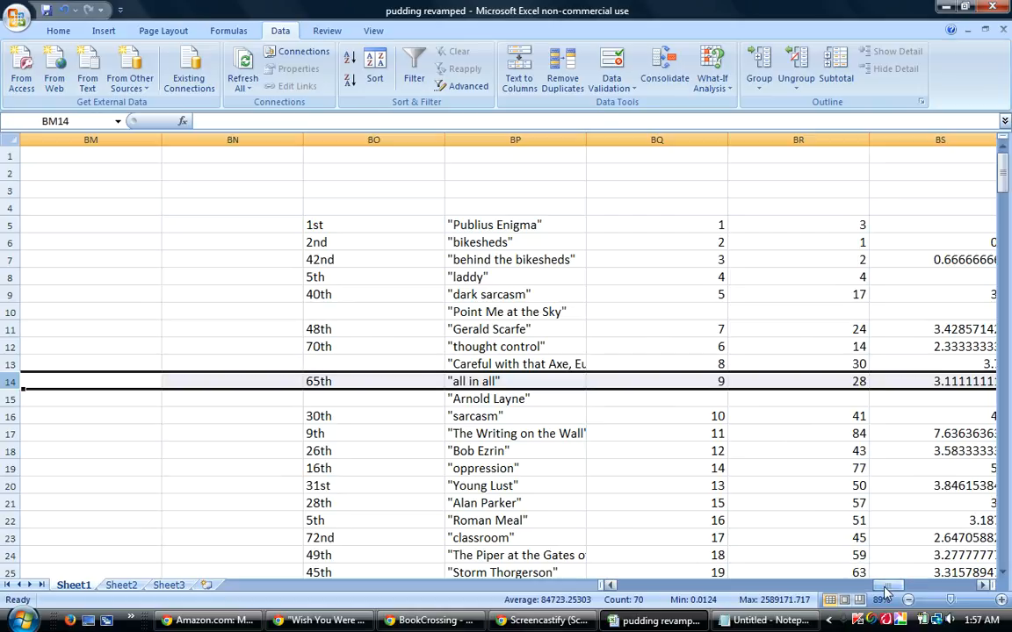
drag(884, 587, 776, 594)
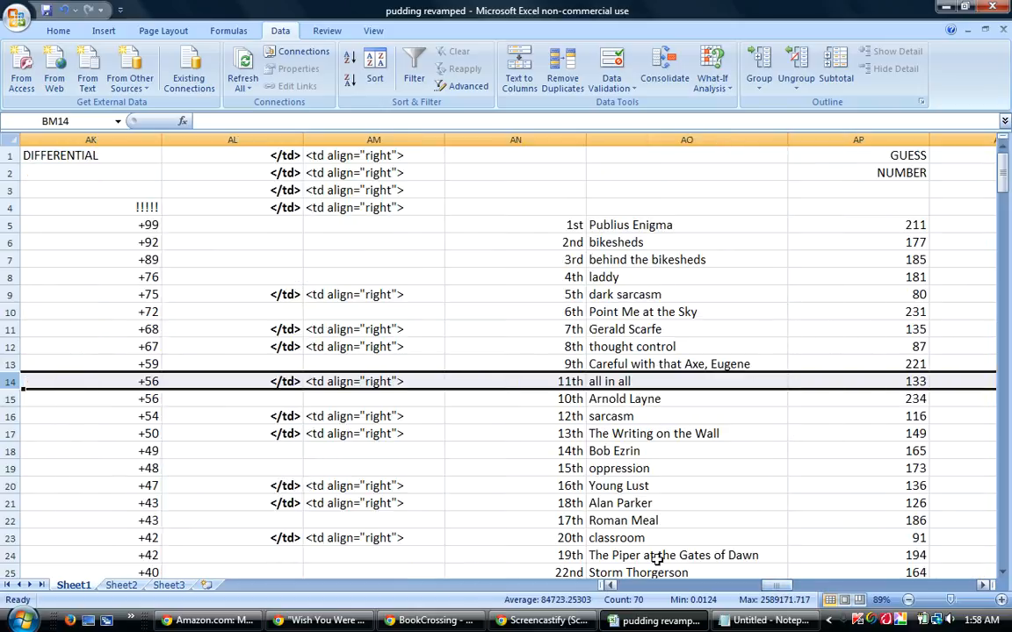
click(141, 403)
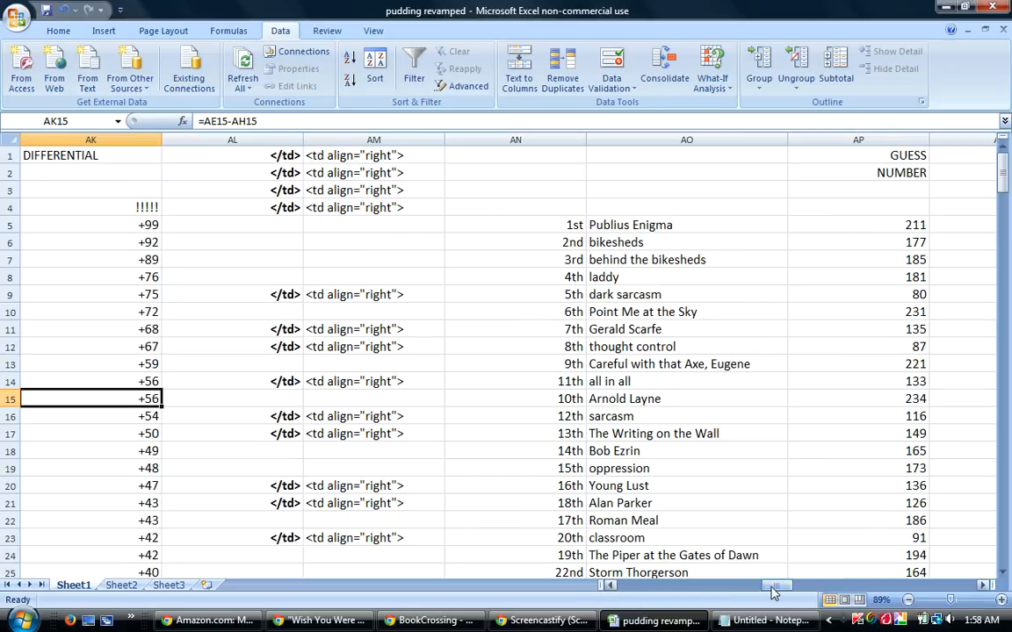
drag(762, 595, 871, 586)
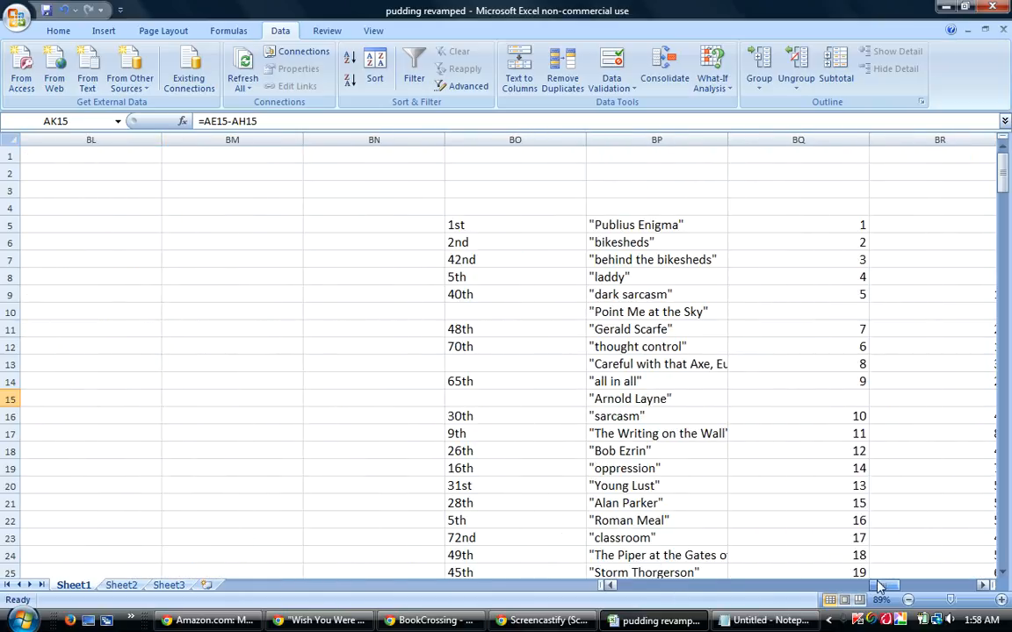
click(644, 227)
drag(644, 226, 643, 403)
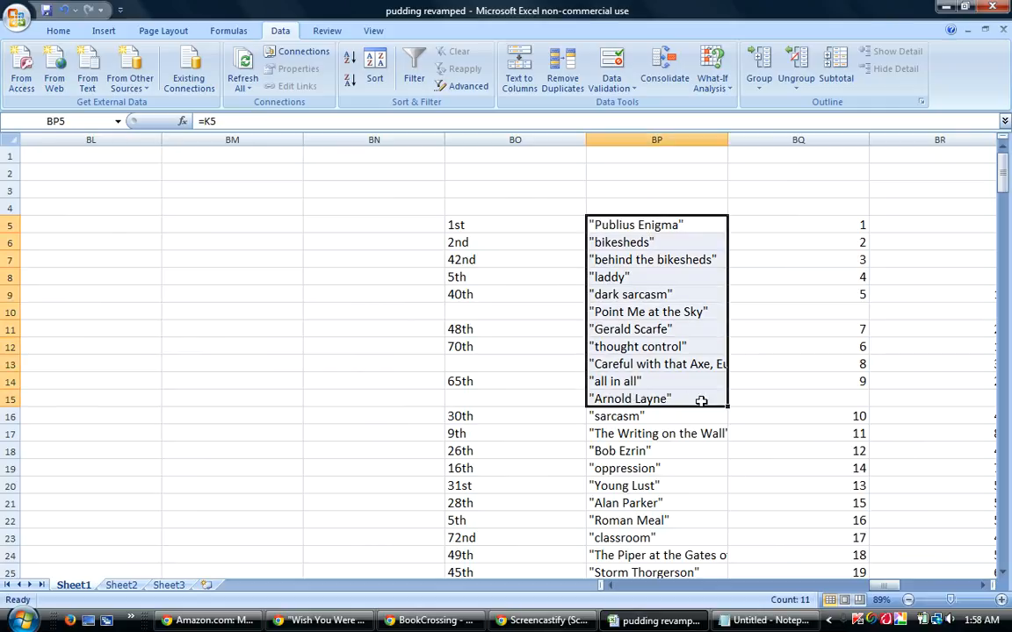
right_click(658, 323)
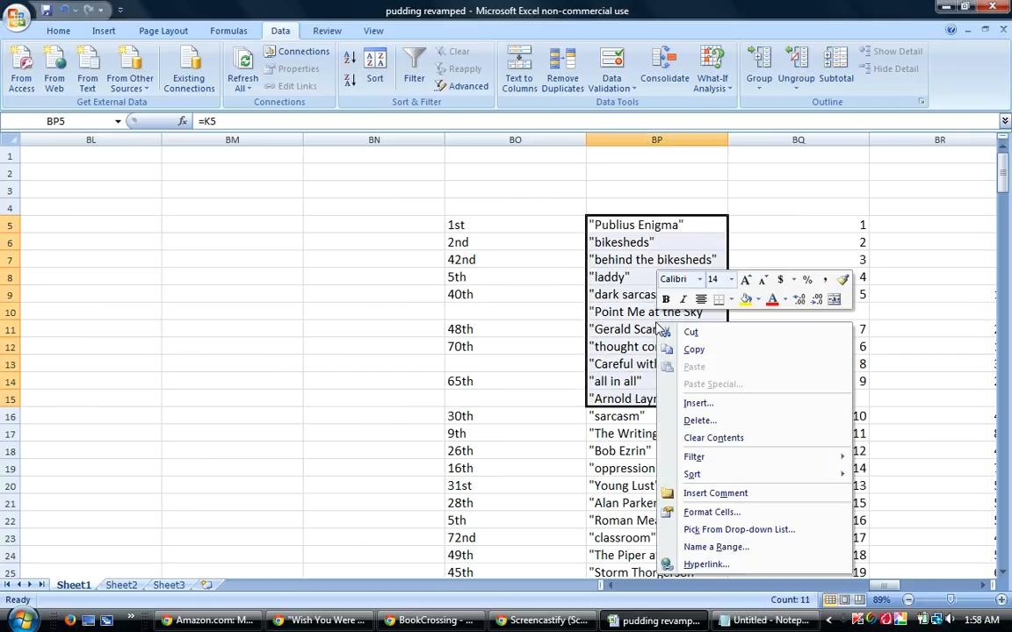
click(694, 351)
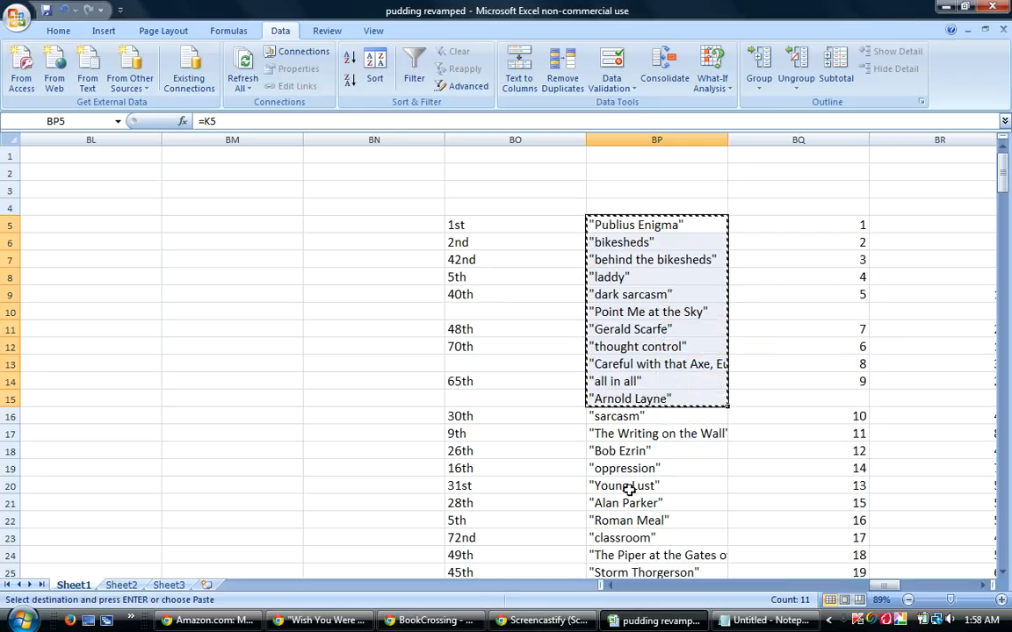
Switch to the BookCrossing reply and paste the copied guesses under the "Differential Ten:" heading.
click(448, 621)
right_click(106, 501)
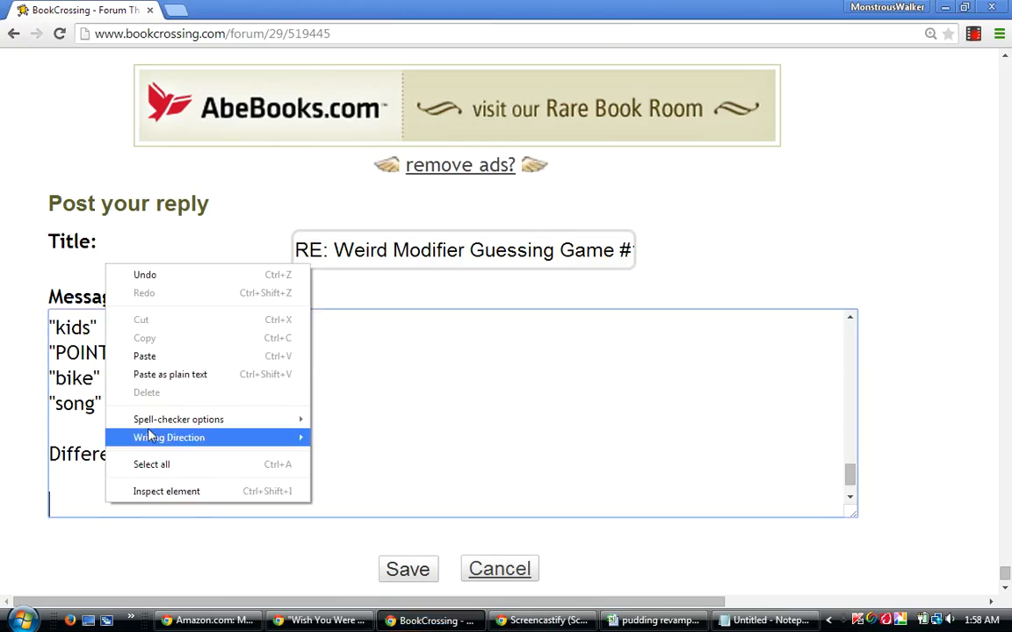
click(144, 355)
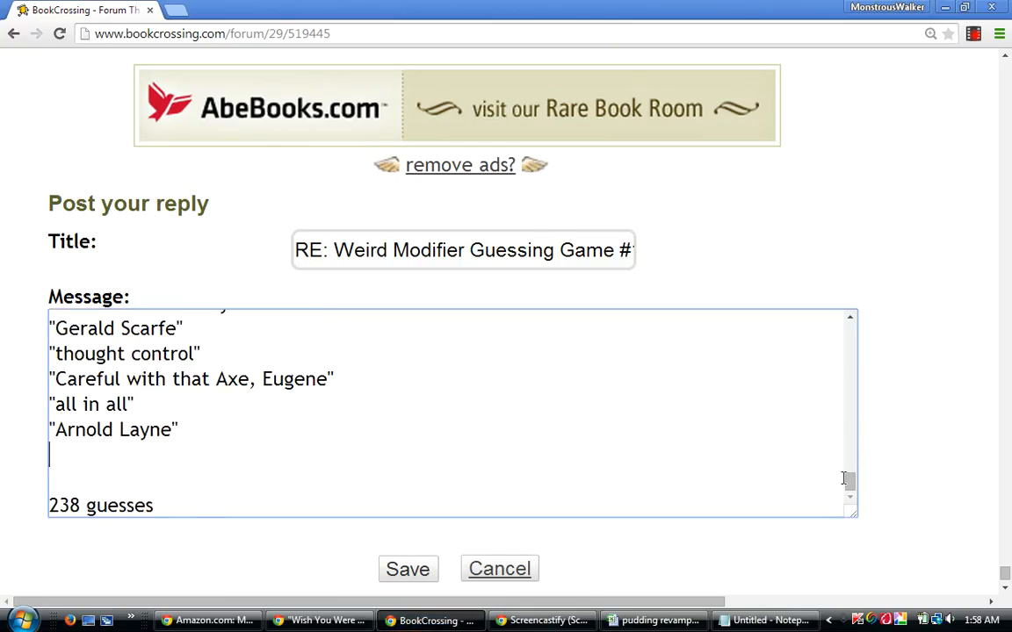
drag(851, 483, 822, 460)
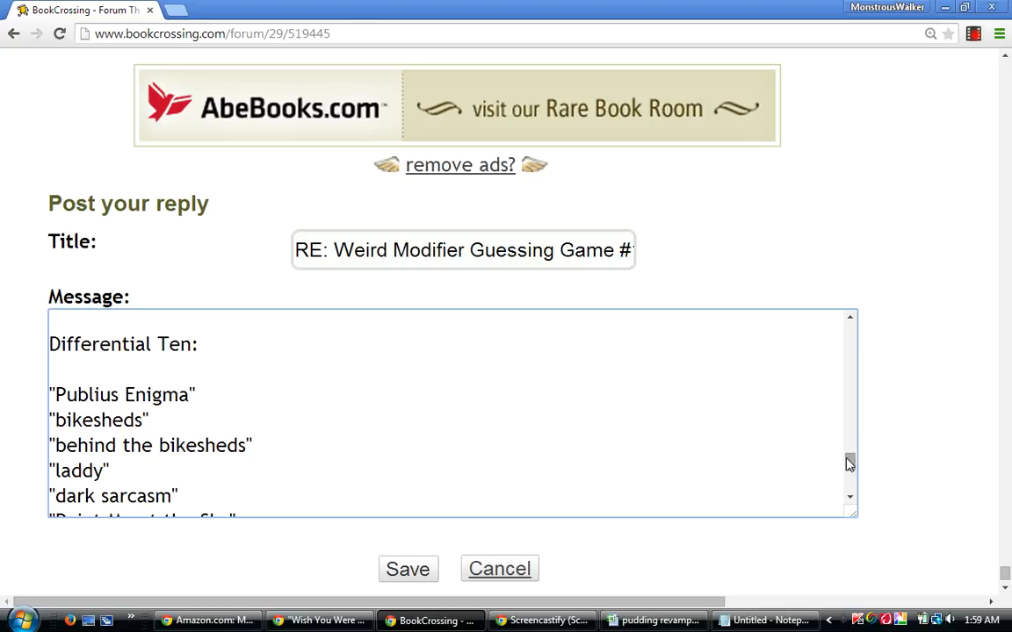
Rewrite the "Point Me at the Sky" guess under the Differential Ten heading in capitals as "POINT ME AT THE SKY".
drag(847, 467, 848, 464)
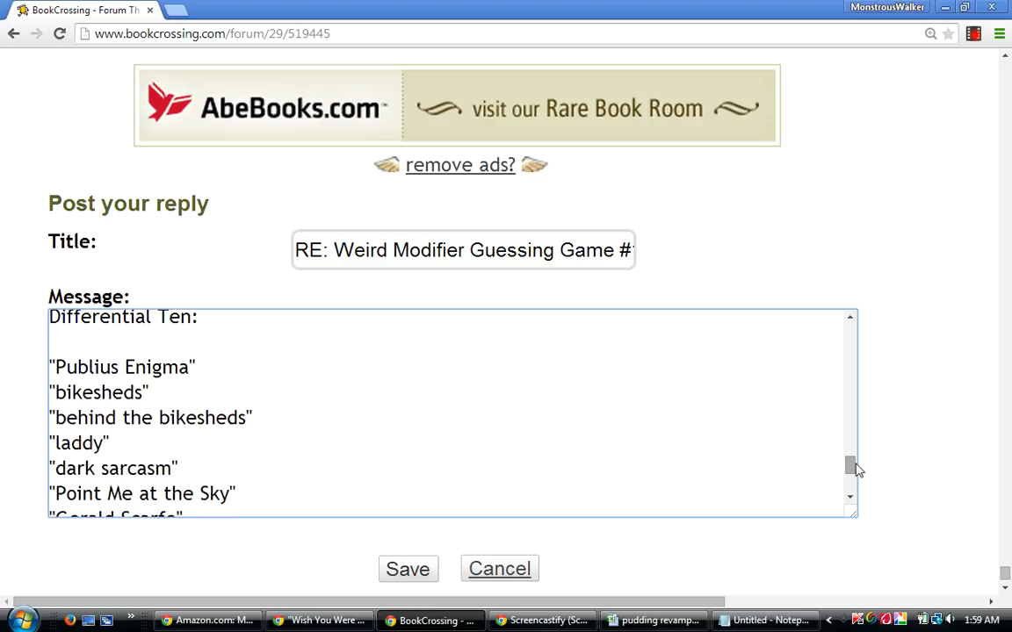
scroll(856, 470, down, 1)
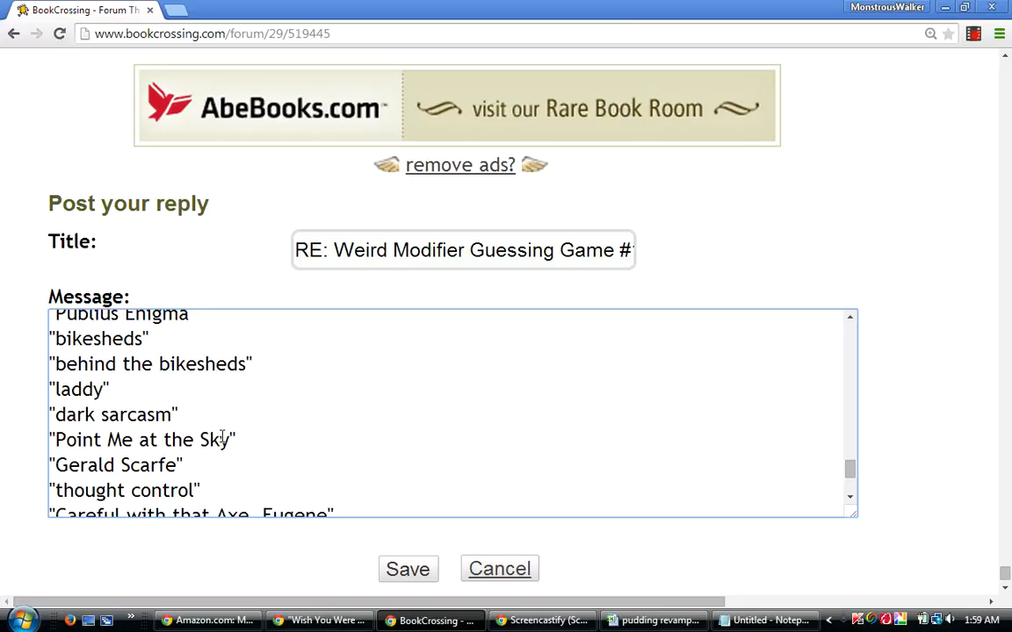
key(BackSpace)
key(BackSpace)
key(BackSpace)
key(BackSpace)
key(BackSpace)
key(BackSpace)
key(BackSpace)
key(BackSpace)
key(BackSpace)
key(BackSpace)
key(BackSpace)
key(BackSpace)
key(BackSpace)
key(BackSpace)
key(BackSpace)
key(BackSpace)
key(BackSpace)
key(BackSpace)
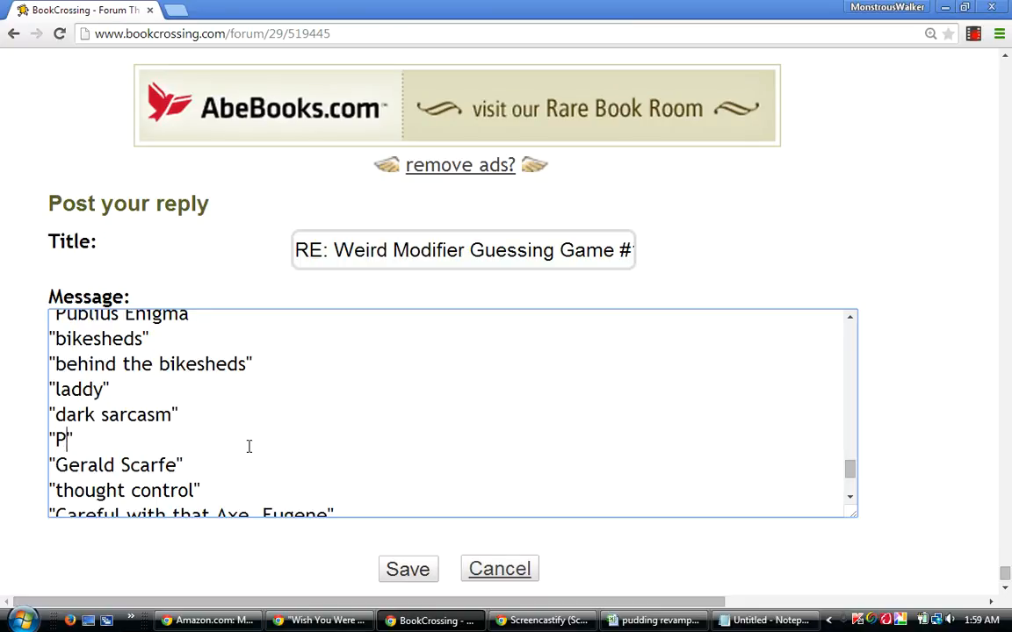
text(OINT ME AT THE SKY)
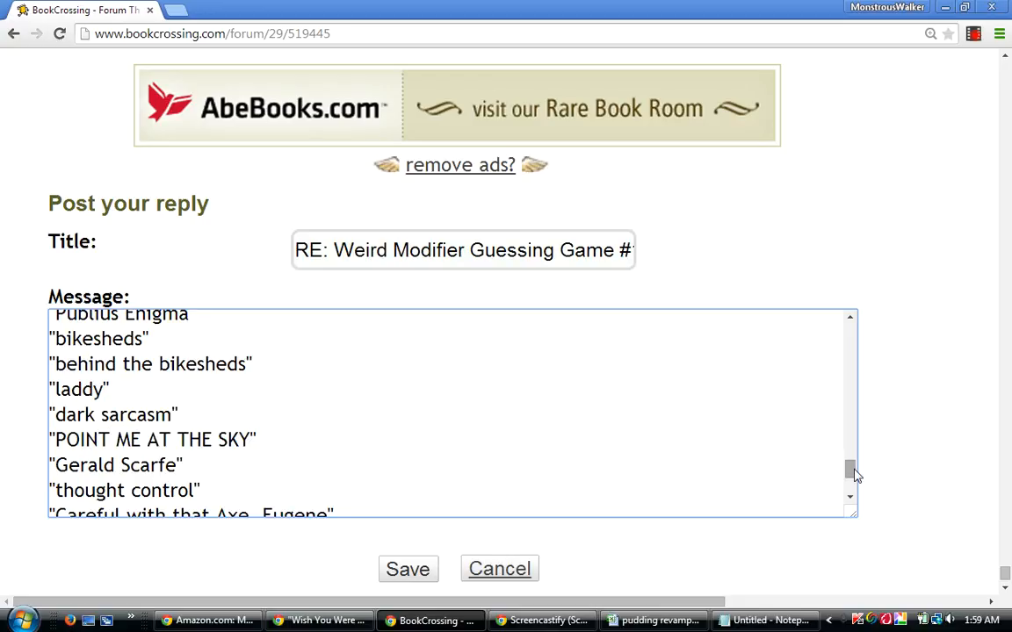
Rewrite the last guess in the differential list in capitals as "ARNOLD LAYNE".
drag(853, 472, 849, 483)
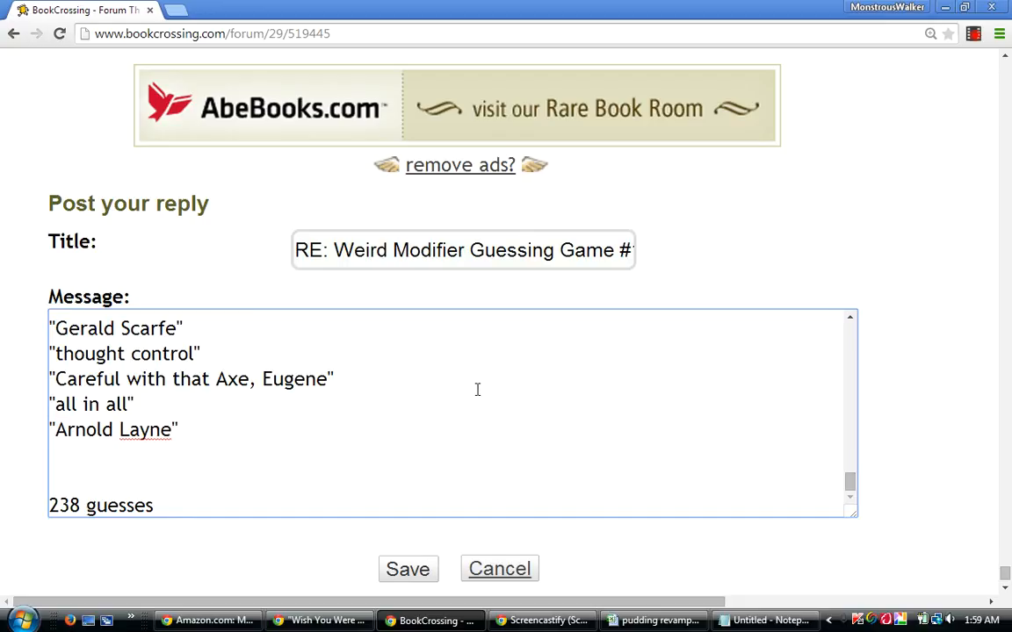
key(BackSpace)
key(BackSpace)
key(BackSpace)
key(BackSpace)
key(BackSpace)
key(BackSpace)
key(BackSpace)
key(BackSpace)
key(BackSpace)
key(BackSpace)
key(BackSpace)
key(BackSpace)
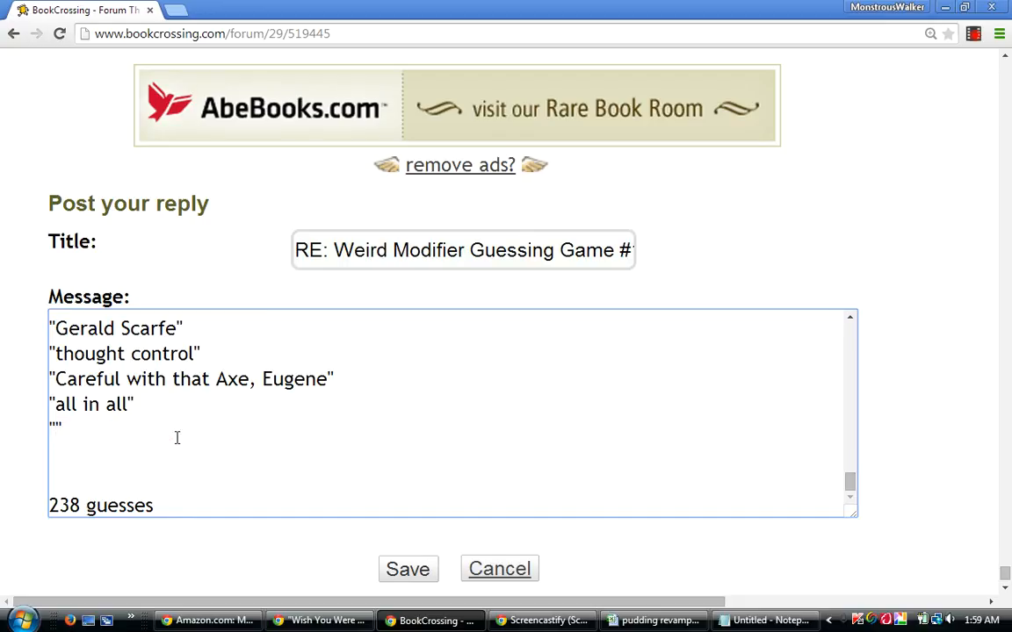
text(ARNOLD LAY)
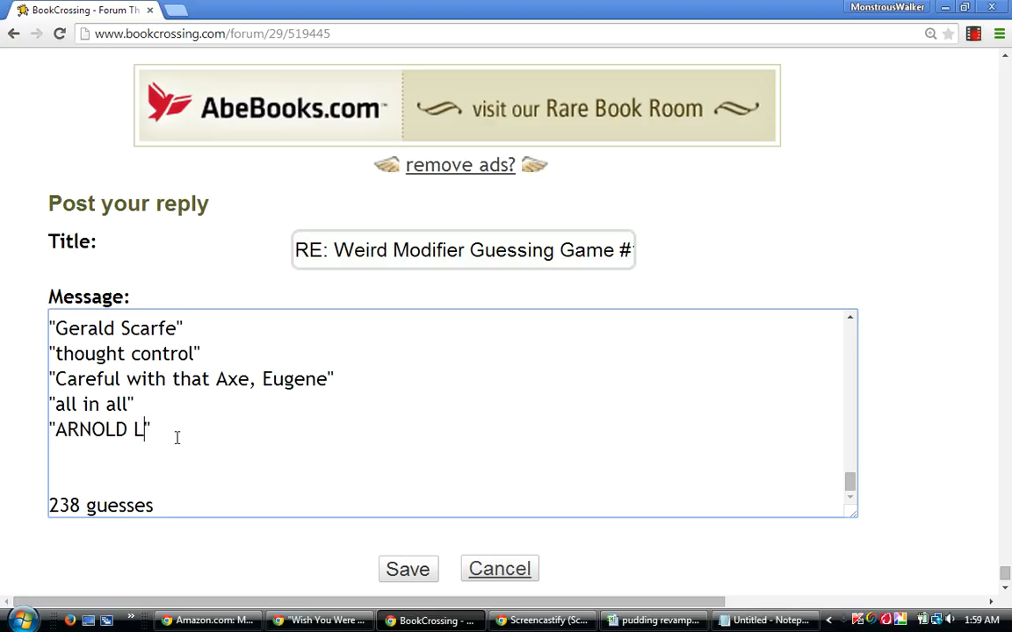
text(NE)
Change the "Differential Ten:" heading in the reply to "Differential Eleven:".
drag(853, 483, 853, 455)
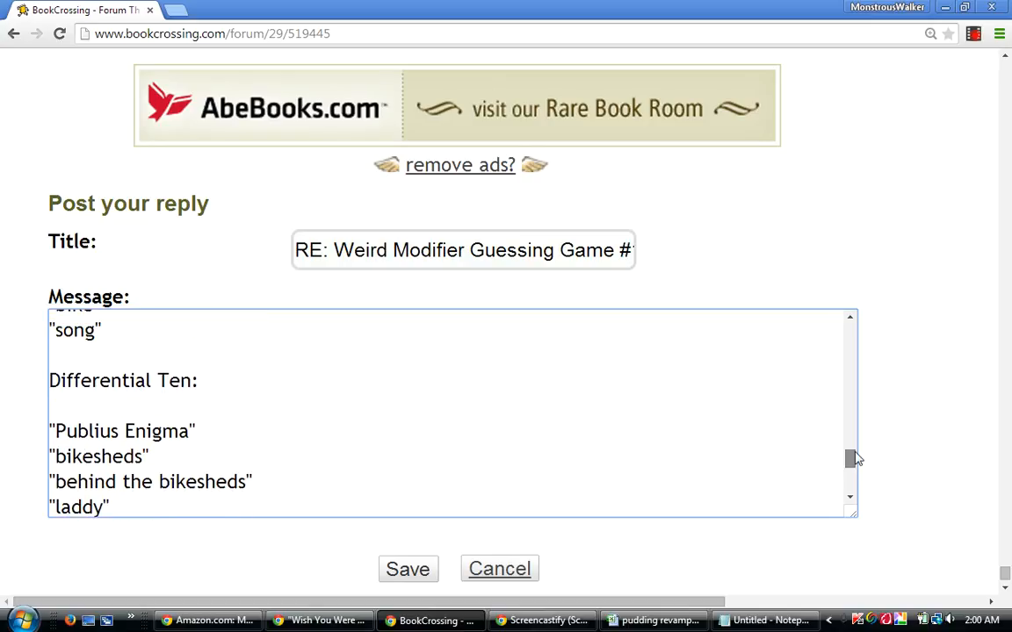
click(192, 380)
key(BackSpace)
key(BackSpace)
key(BackSpace)
text(Eleven:)
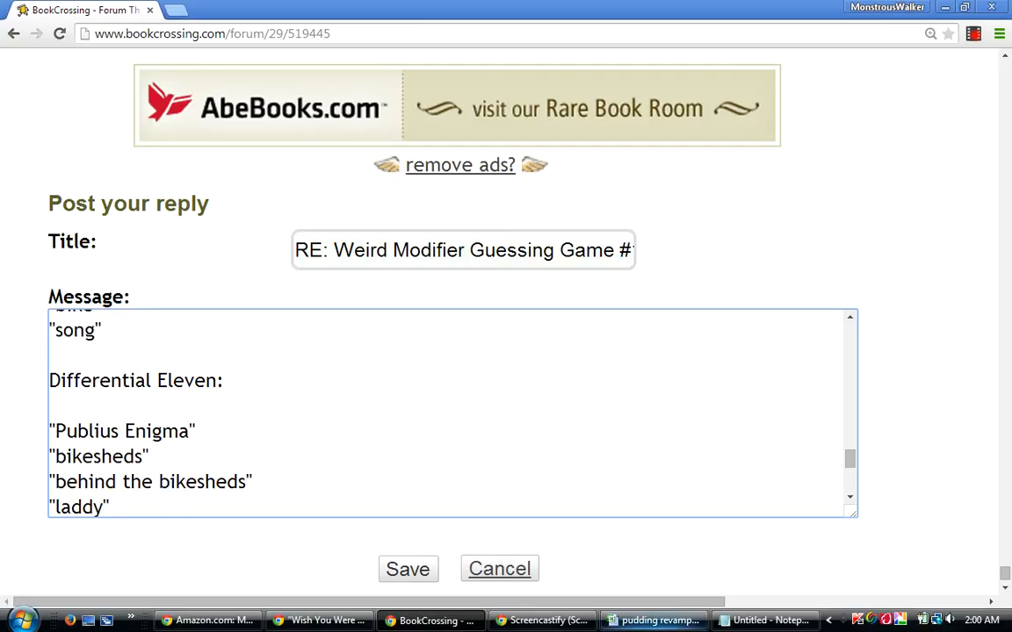
Switch to the pudding revamped workbook, clear the copy selection and renumber BQ5:BQ242 consecutively from 1 to 238.
click(683, 623)
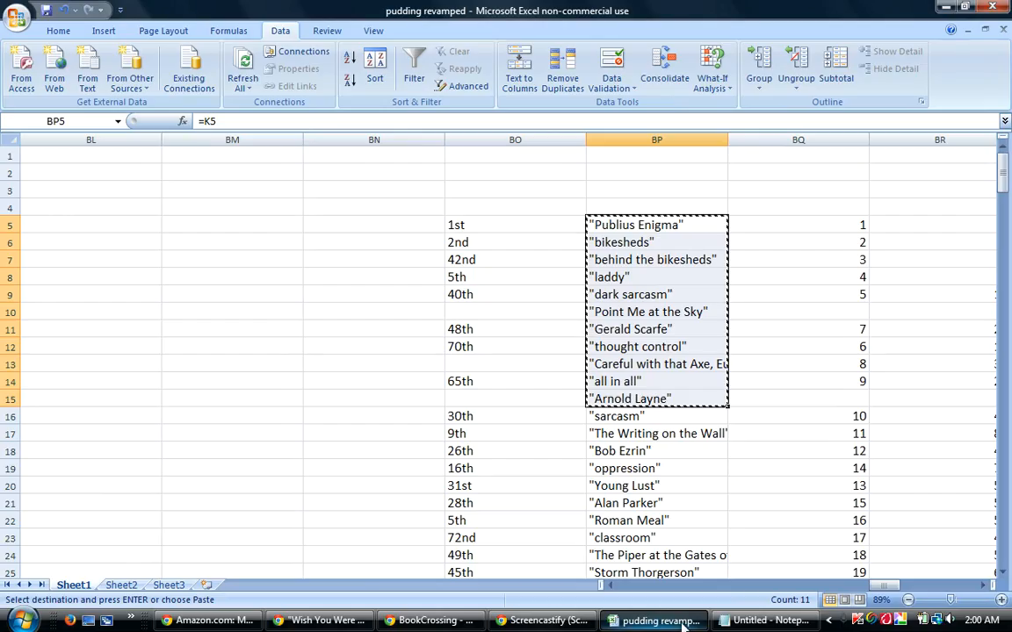
key(Escape)
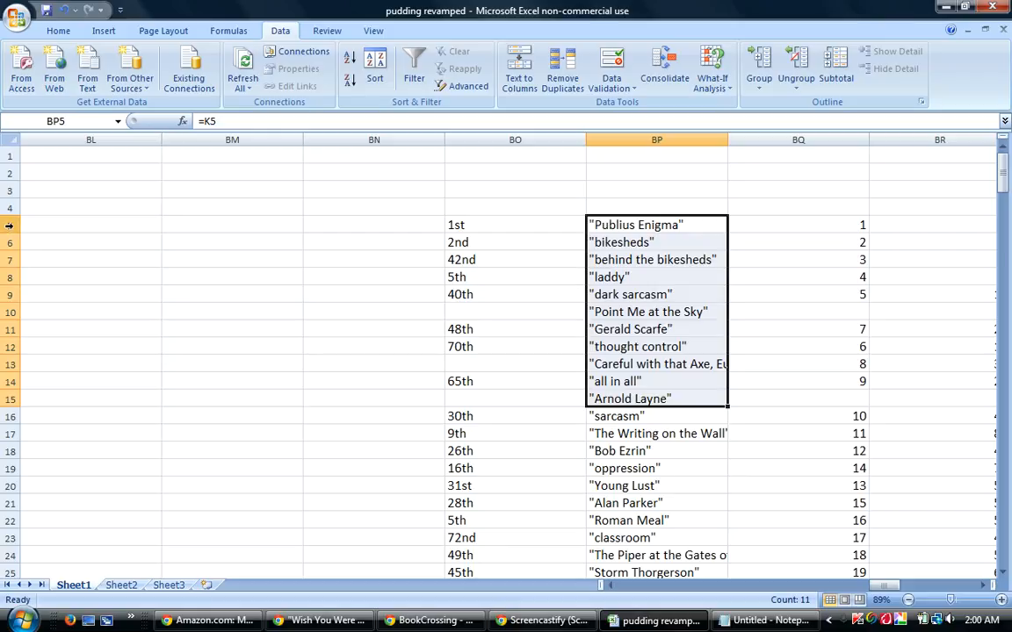
drag(848, 224, 847, 512)
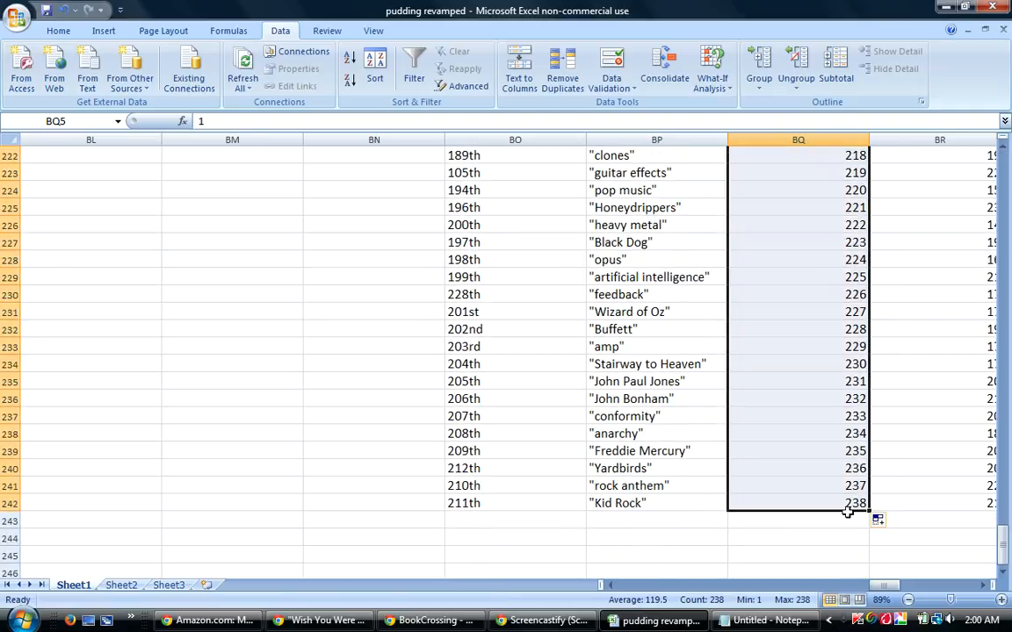
Sort rows 5 to 242 by column AV A to Z, then by column W largest to smallest.
drag(1004, 555, 1004, 162)
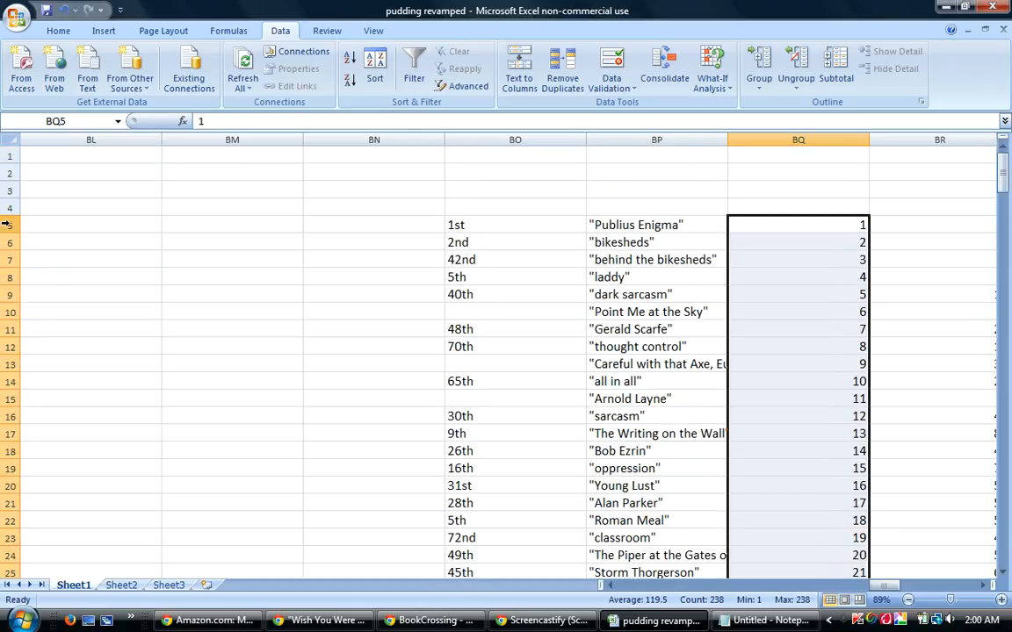
drag(4, 224, 7, 546)
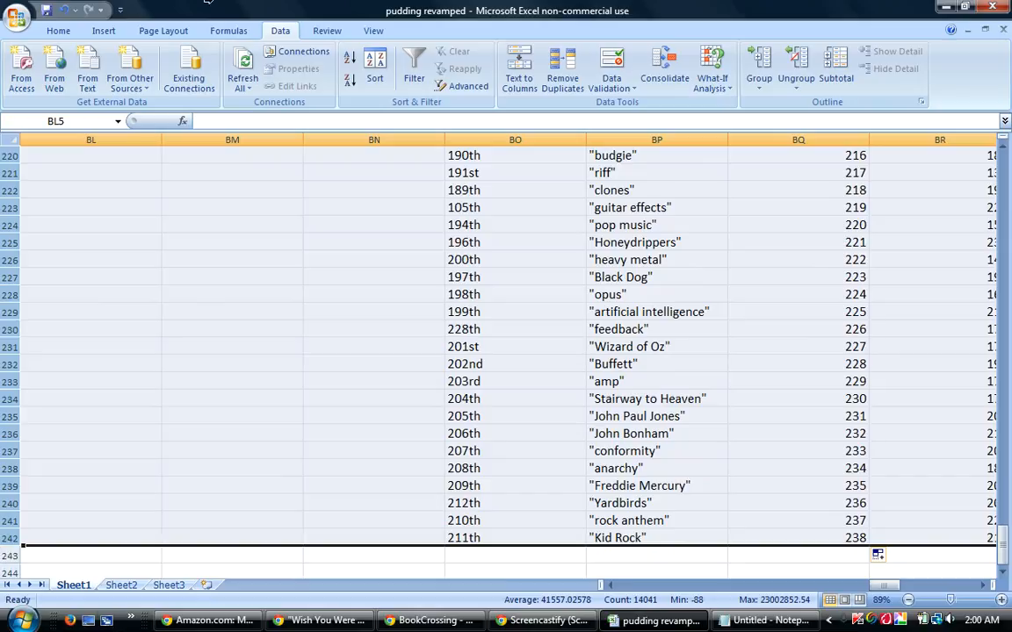
click(375, 74)
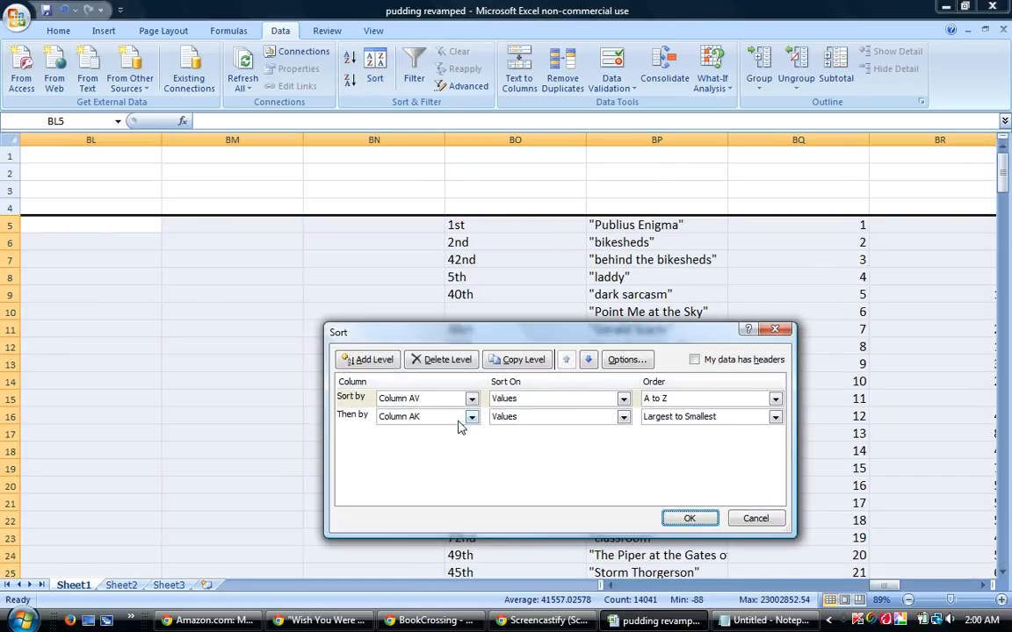
click(472, 418)
drag(475, 478, 472, 463)
click(394, 482)
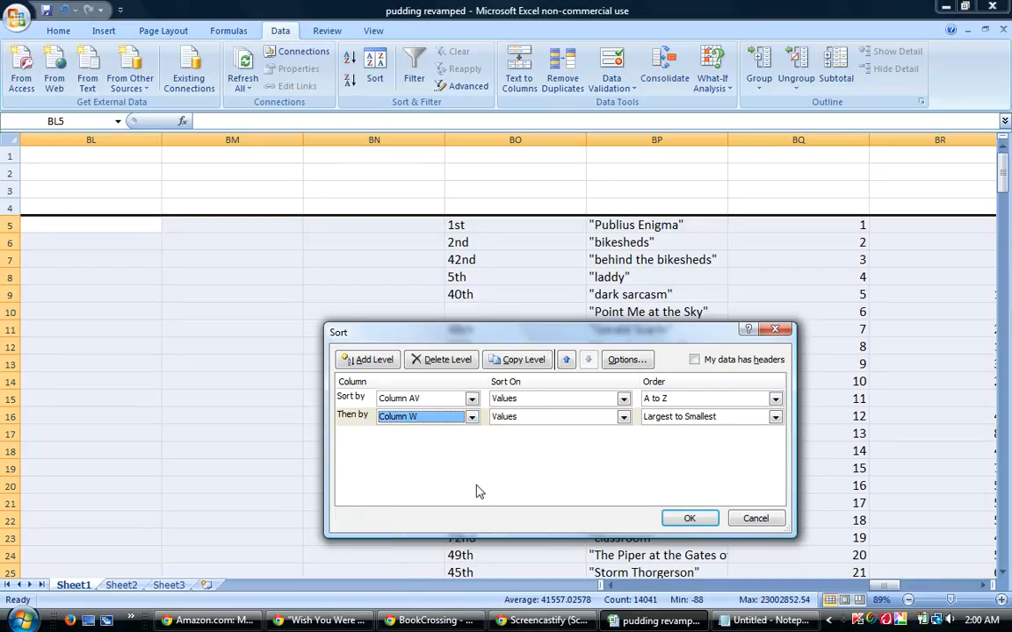
click(690, 516)
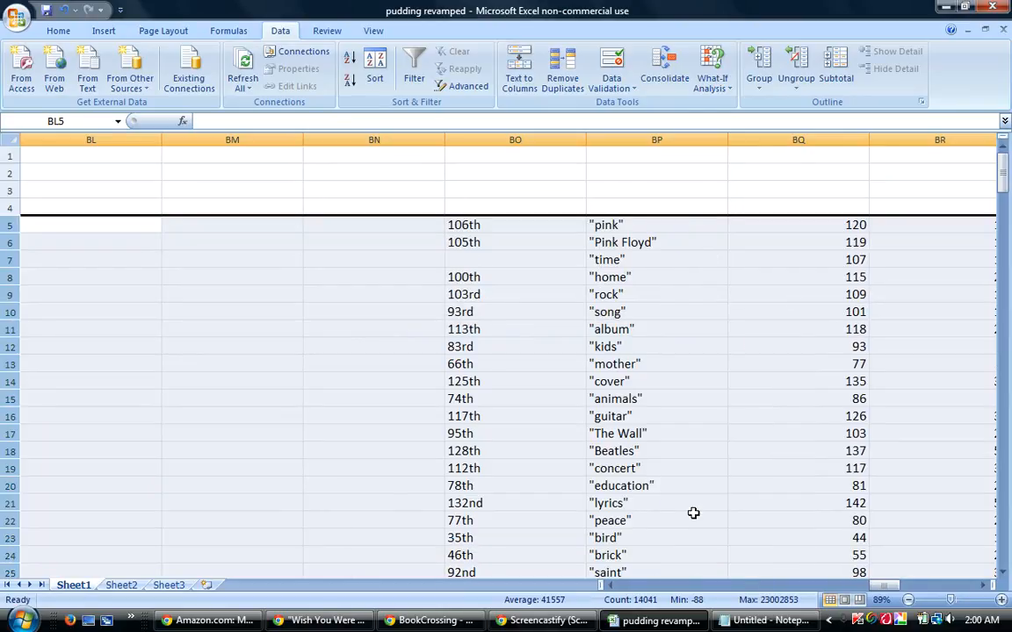
Look over the rank numbers in column AW, and trace each successively higher percentage score in column G from row 5 to row 12.
drag(889, 585, 826, 587)
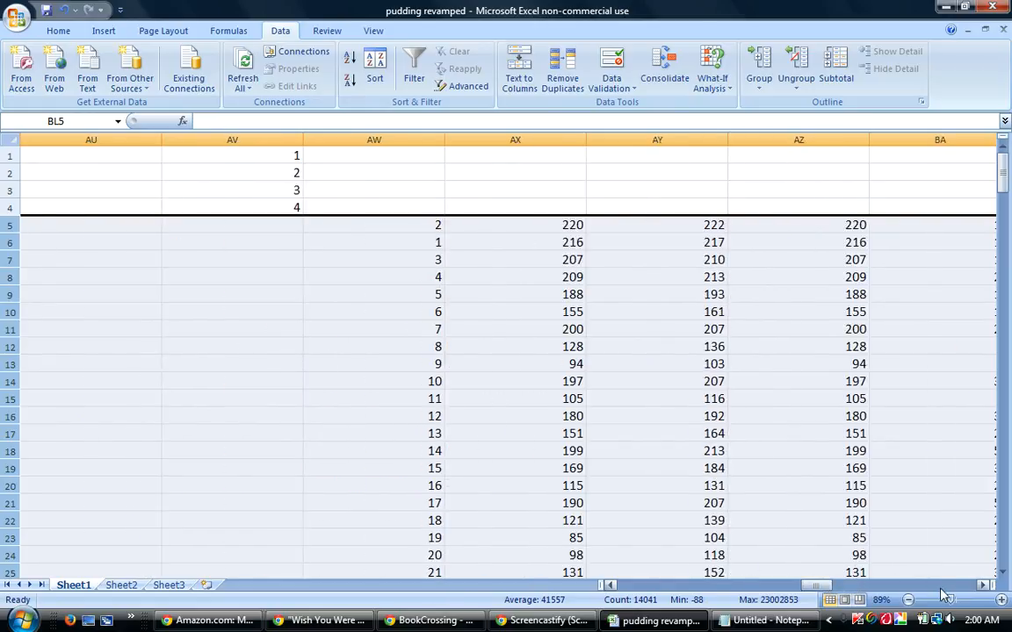
drag(1002, 575, 999, 578)
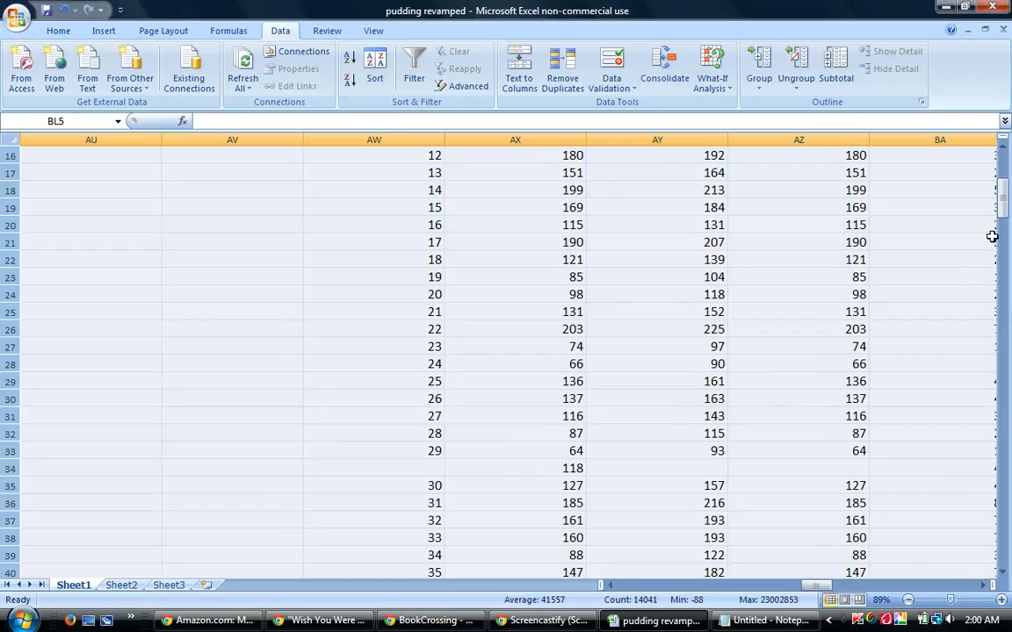
drag(1005, 198, 1006, 162)
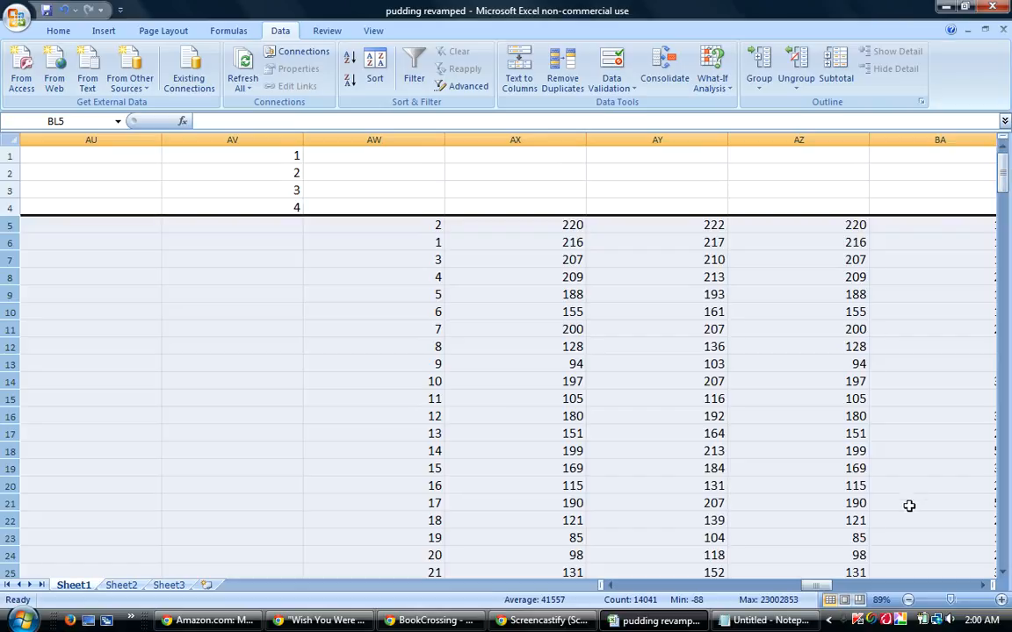
drag(824, 587, 649, 590)
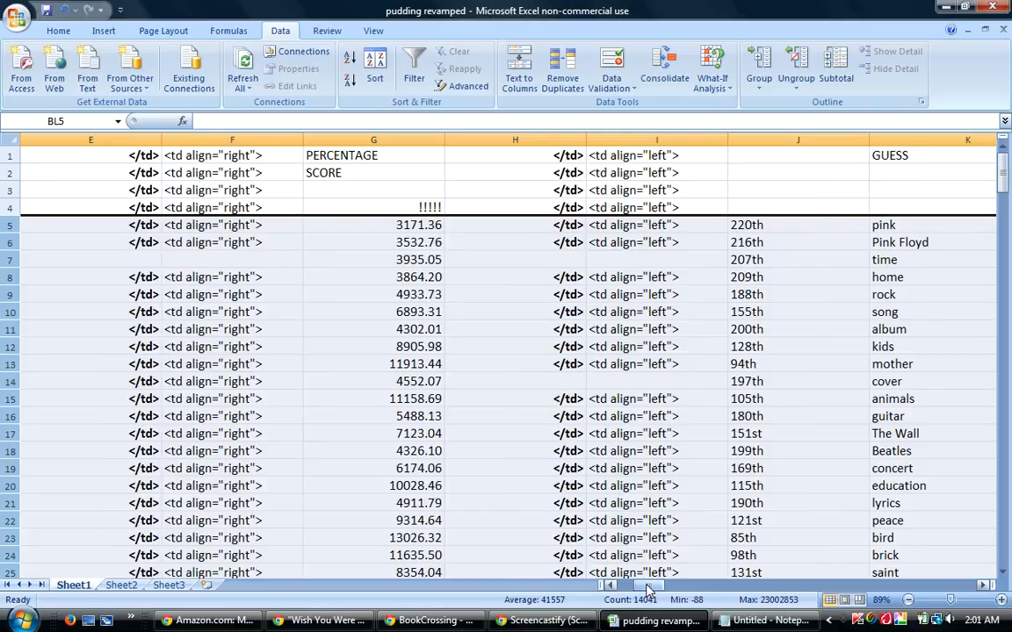
click(419, 244)
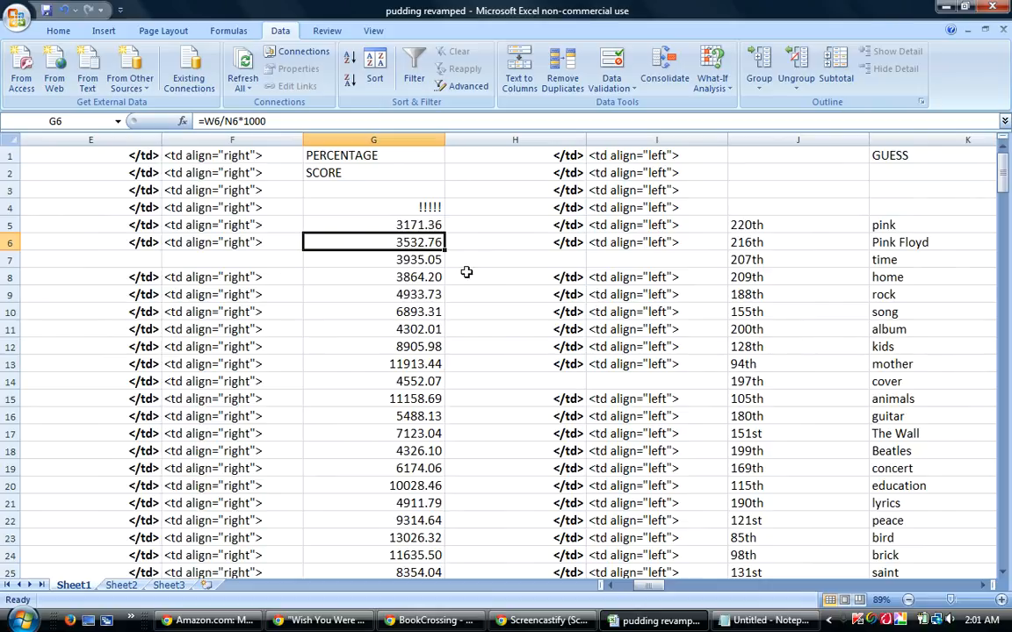
click(426, 260)
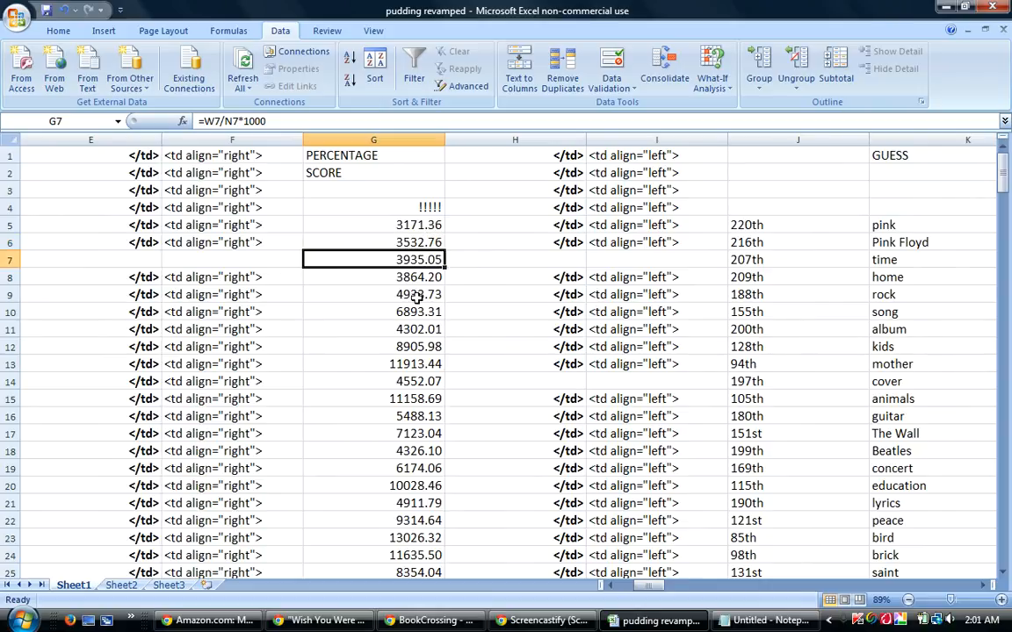
click(391, 295)
click(370, 312)
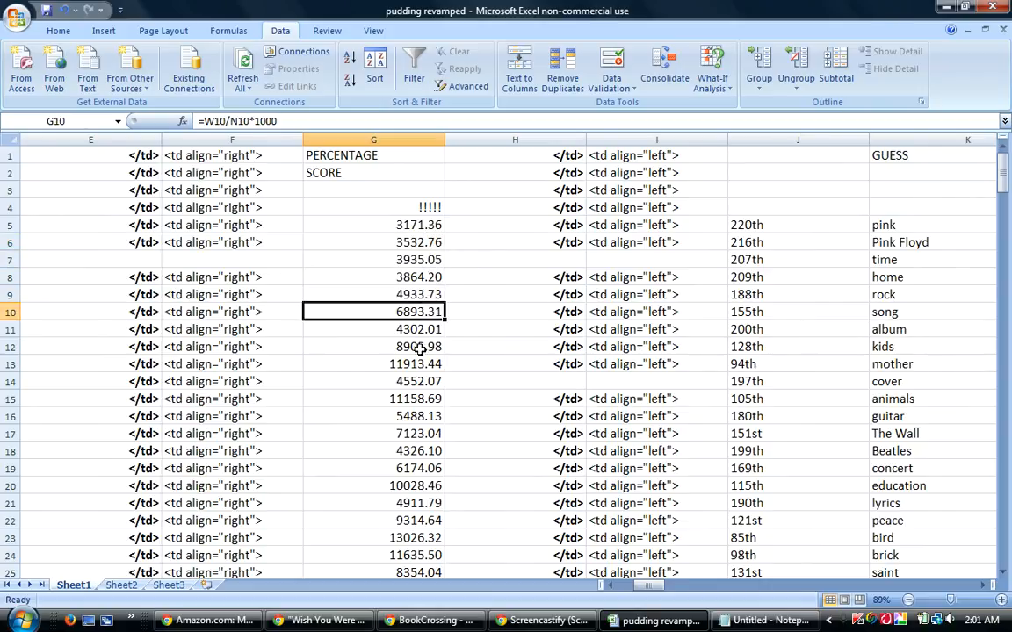
click(420, 347)
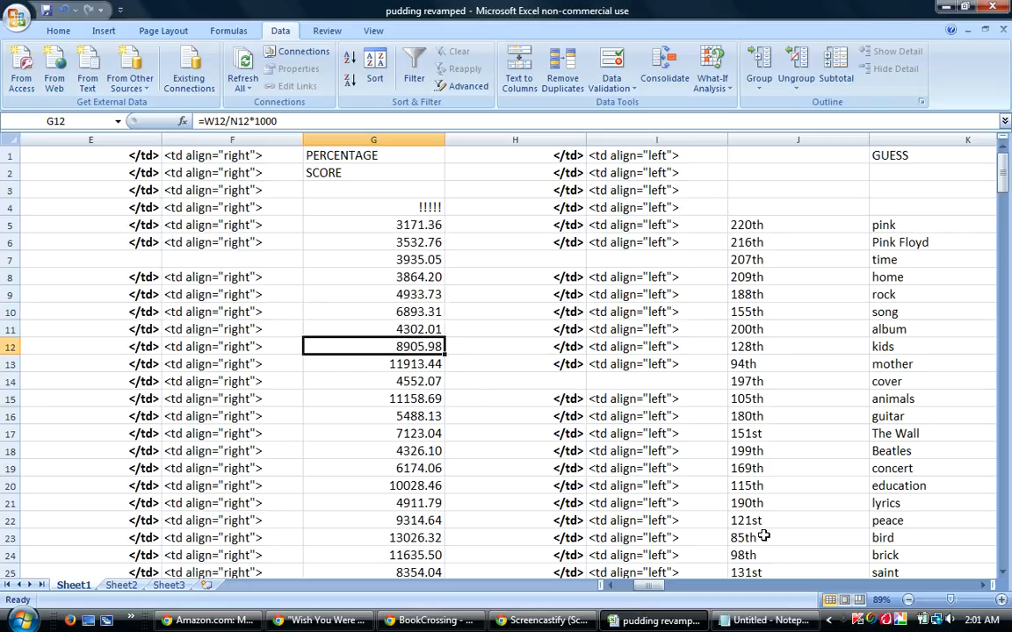
Trace each successively higher percentage score in column G from row 12 to row 33.
click(1002, 573)
click(1002, 572)
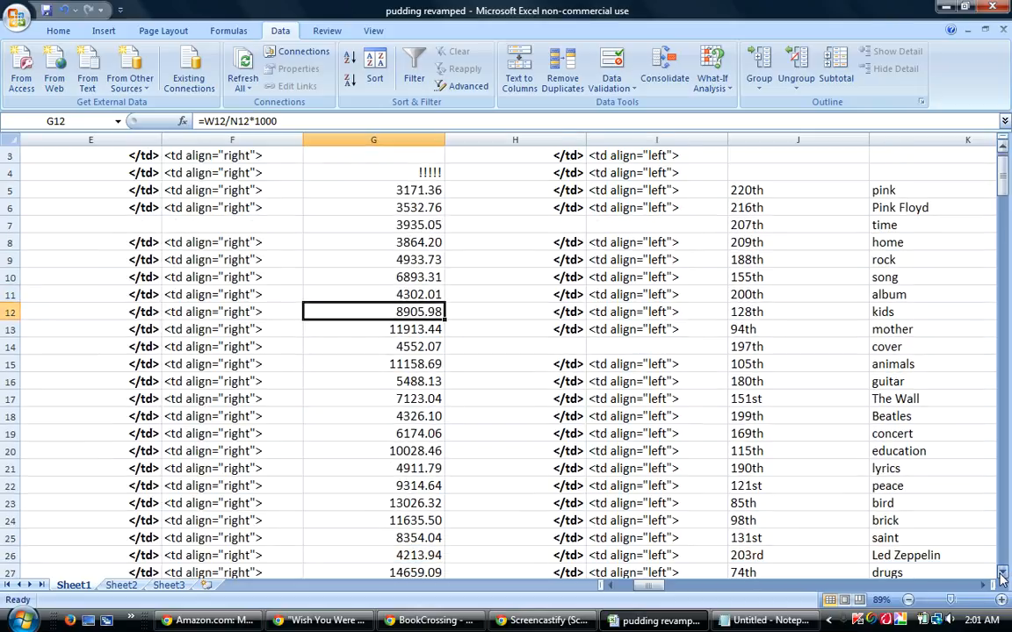
click(1002, 573)
click(960, 573)
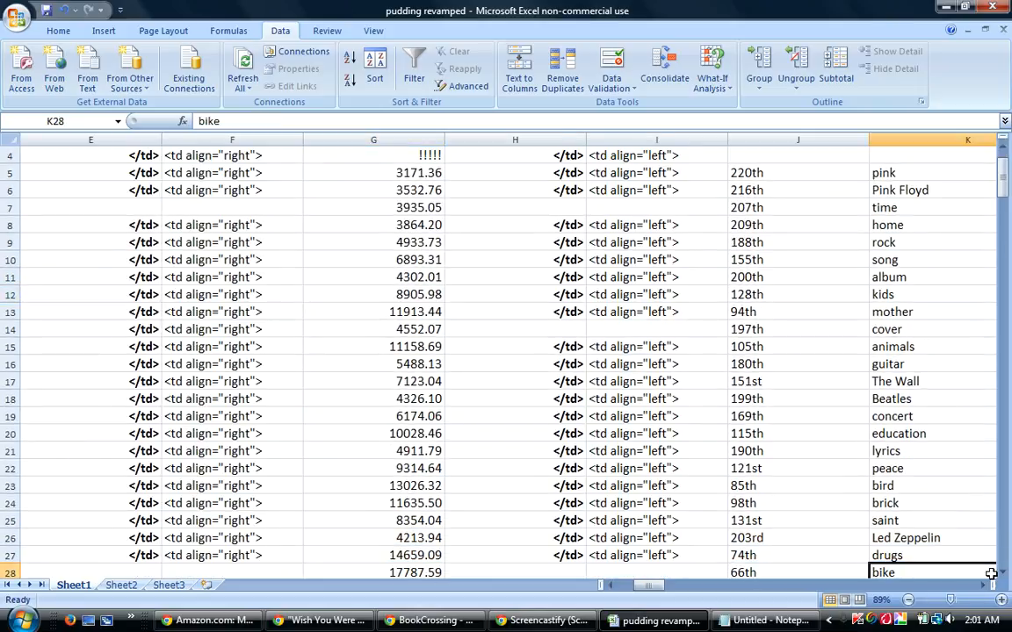
click(388, 294)
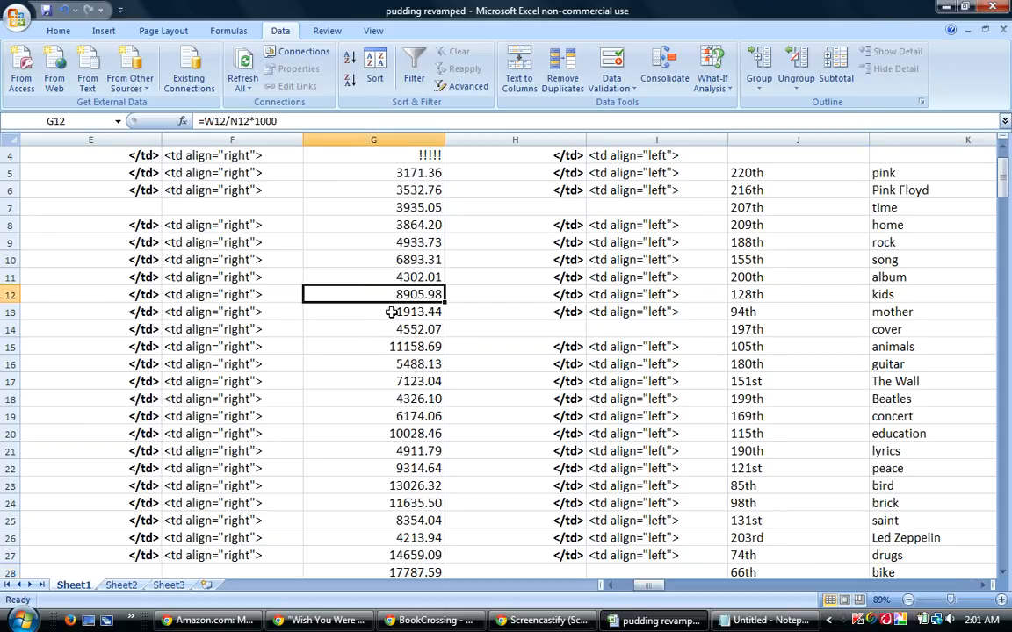
click(390, 312)
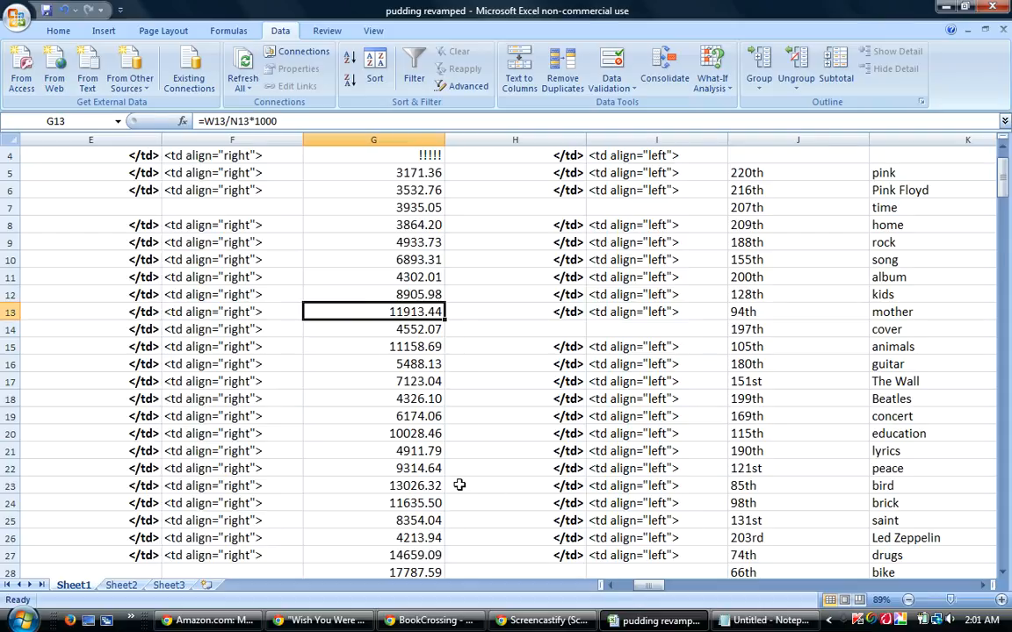
click(411, 485)
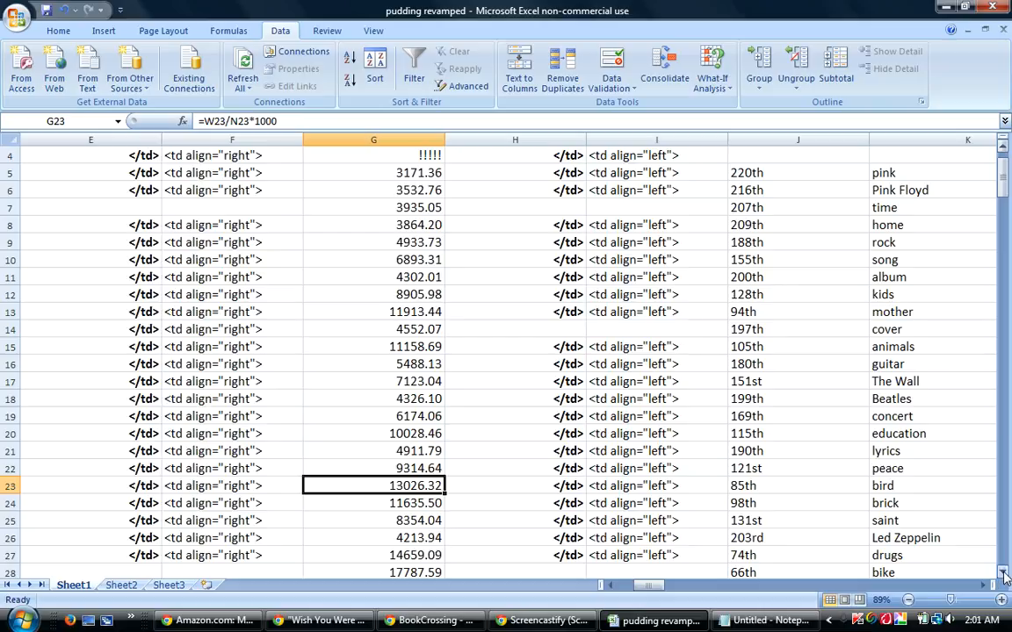
drag(1003, 574, 1004, 574)
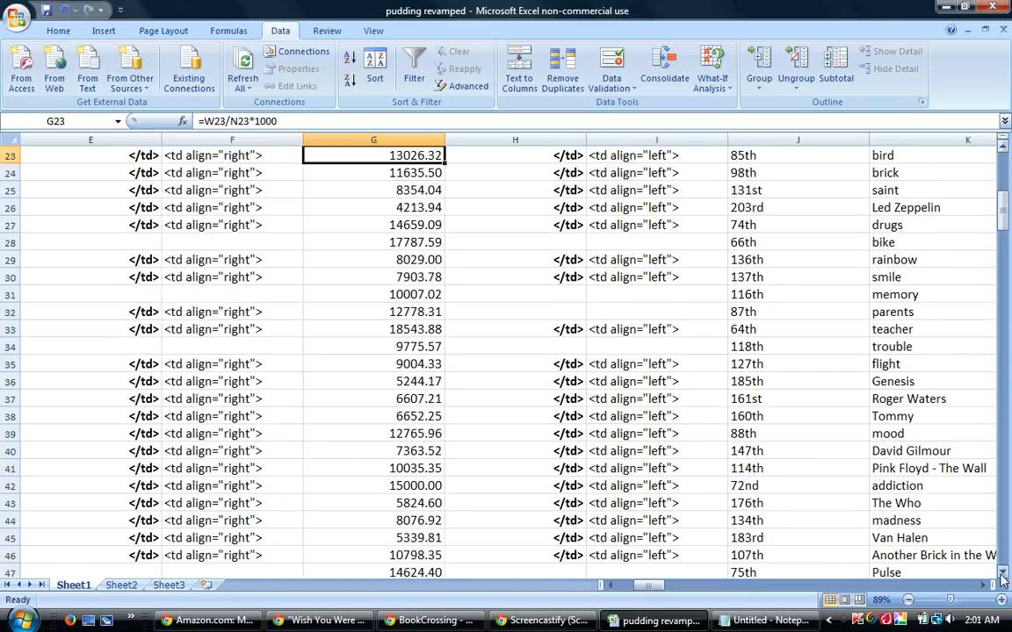
click(394, 226)
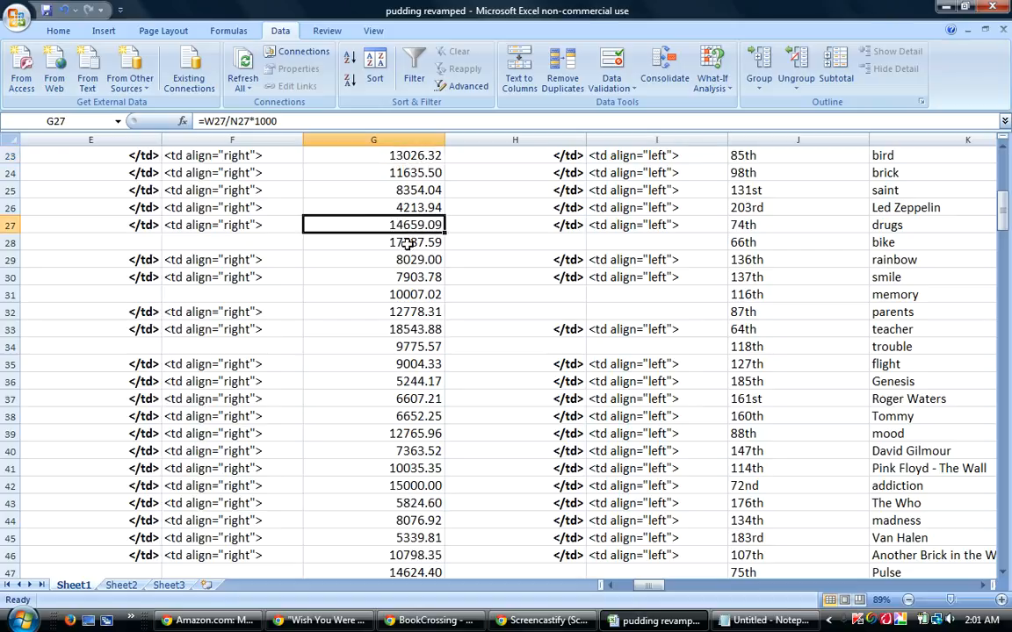
click(371, 241)
click(397, 329)
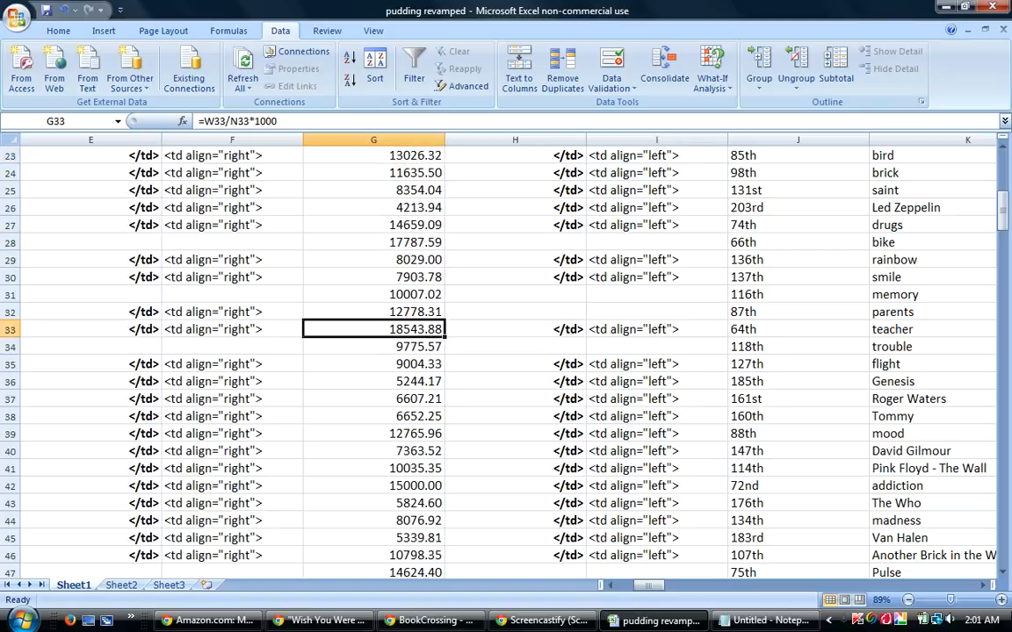
Trace each successively higher percentage score in column G from row 33 to row 82.
drag(1005, 573, 1005, 572)
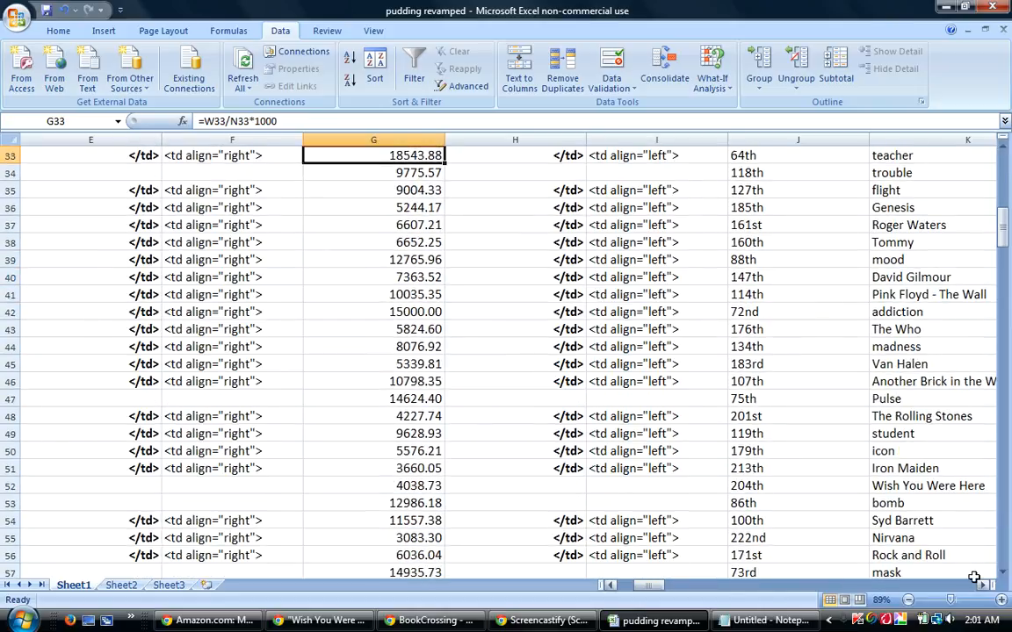
drag(1003, 575, 1004, 575)
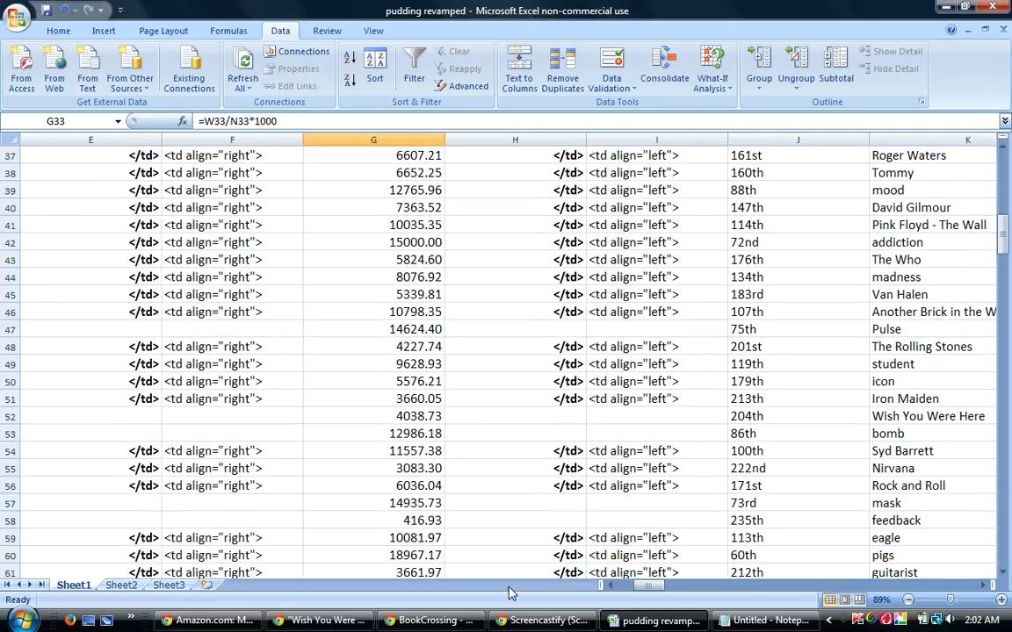
click(356, 553)
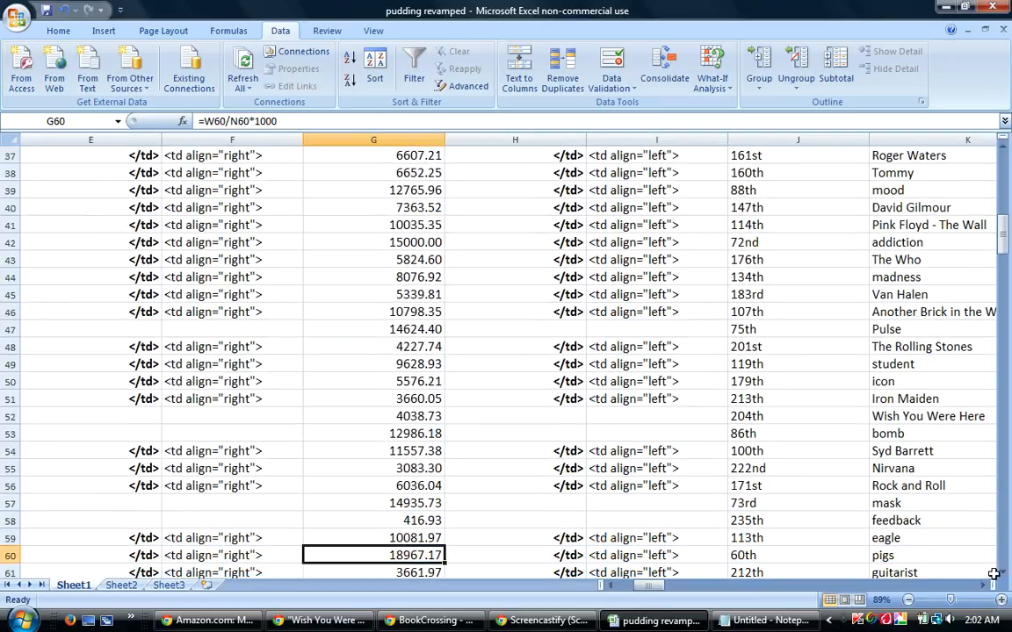
drag(1003, 574, 1004, 574)
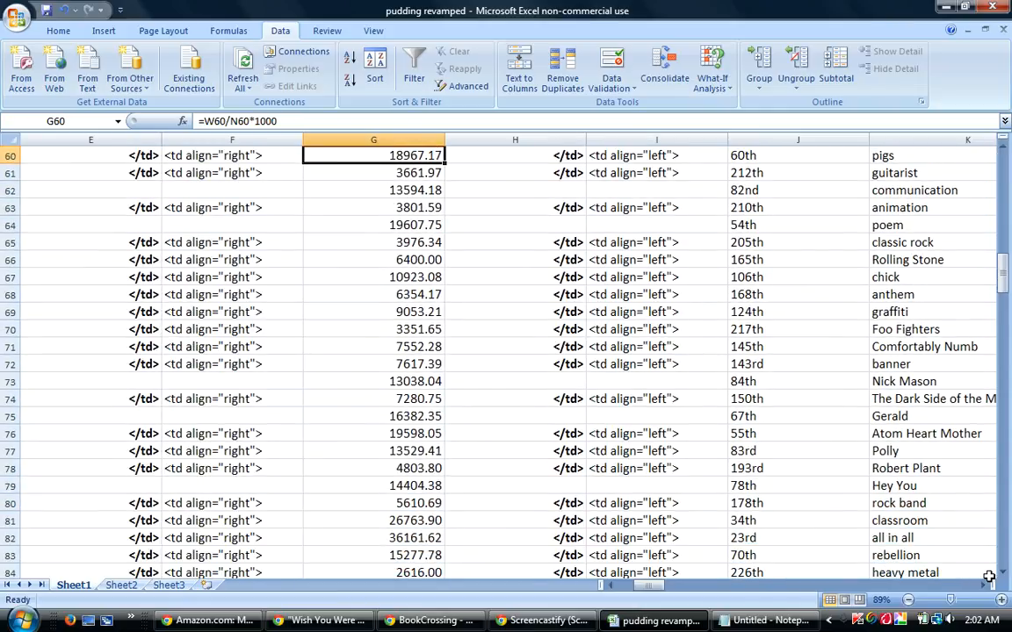
click(364, 225)
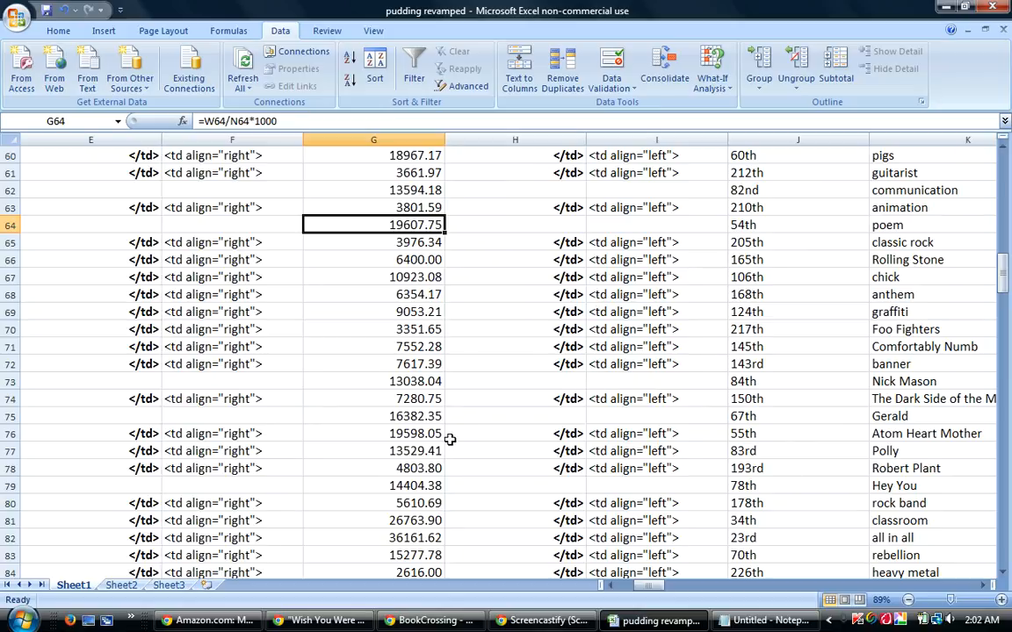
click(415, 520)
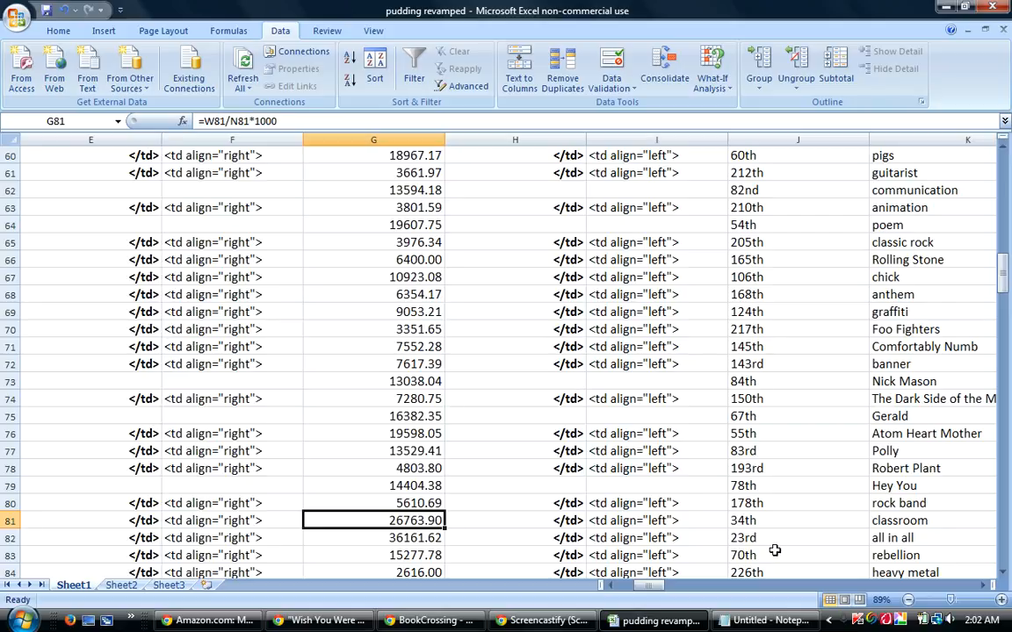
click(343, 537)
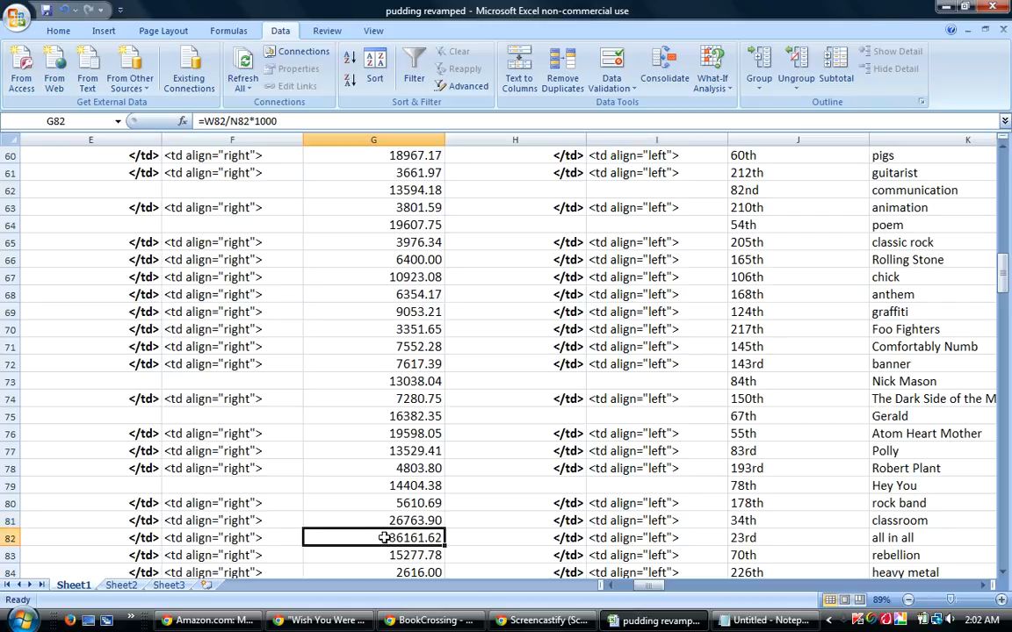
Scan column G below row 82 for the next higher percentage score and mark it in row 96.
click(1002, 573)
click(1002, 573)
click(1002, 574)
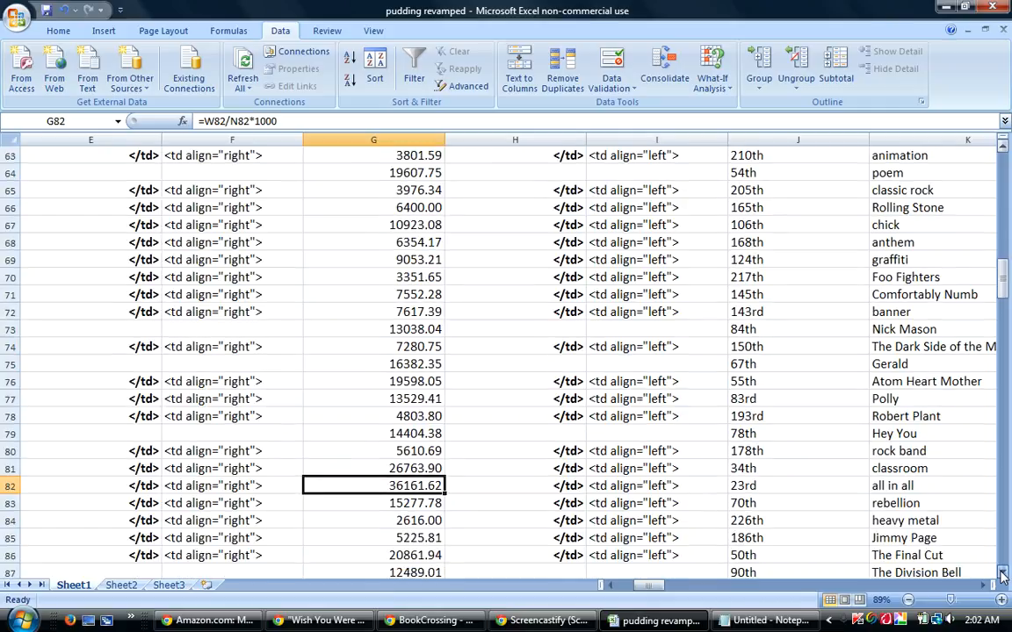
click(1002, 574)
click(1002, 573)
click(1002, 574)
click(1002, 573)
click(1002, 573)
click(1002, 573)
click(1002, 573)
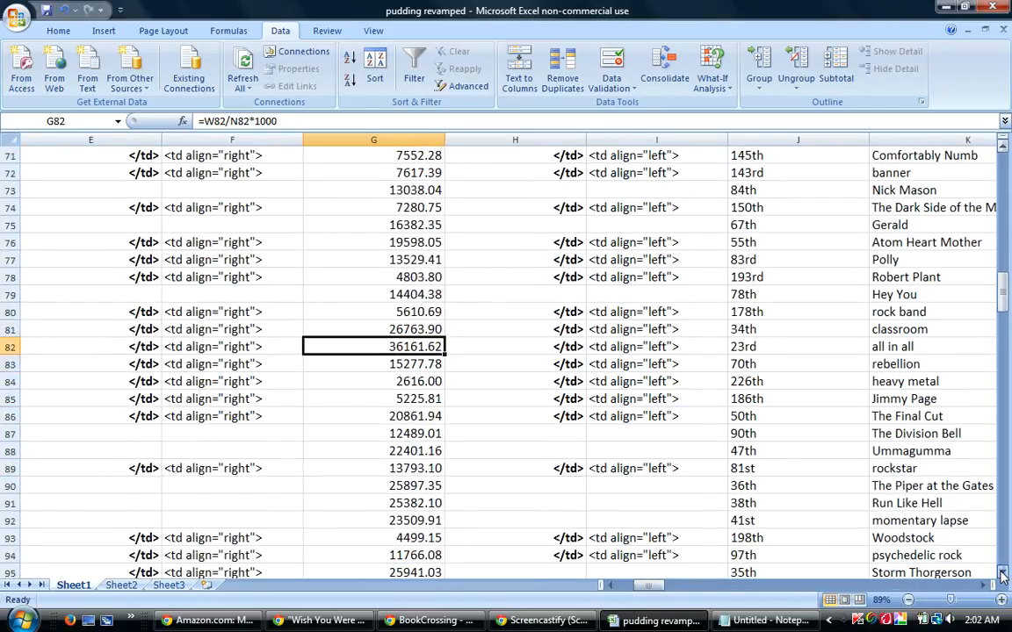
click(1002, 574)
click(1002, 574)
click(1002, 573)
click(1002, 574)
click(1002, 574)
click(1002, 574)
click(1002, 573)
click(375, 485)
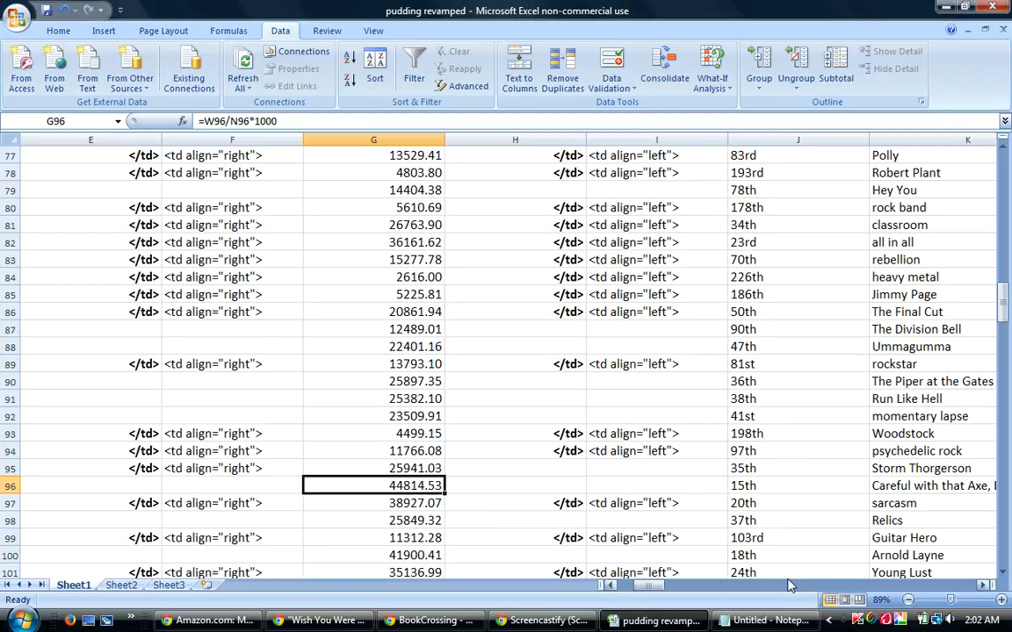
Scan column G below row 96 for the next higher percentage score and mark it in row 106.
click(1002, 573)
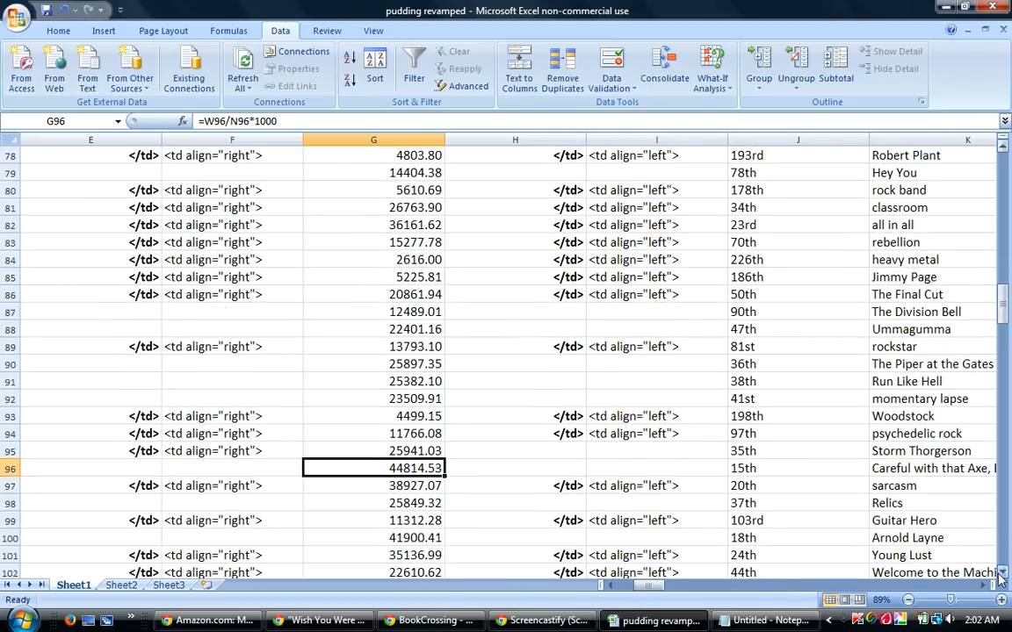
click(1002, 573)
click(1002, 574)
click(1002, 574)
click(1002, 573)
click(1002, 573)
click(1002, 574)
click(1002, 574)
click(1002, 574)
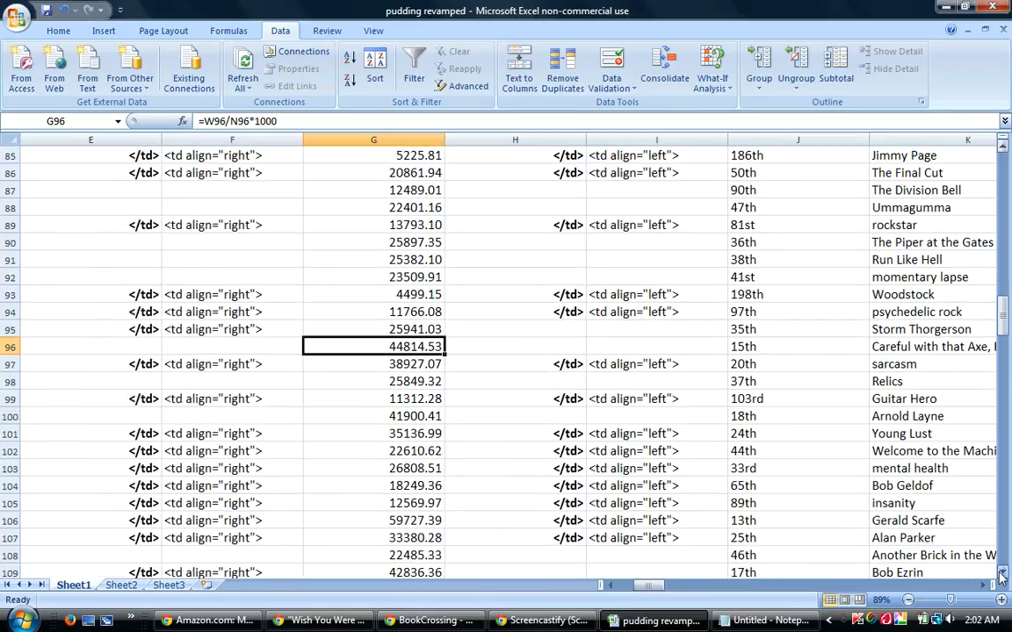
click(407, 520)
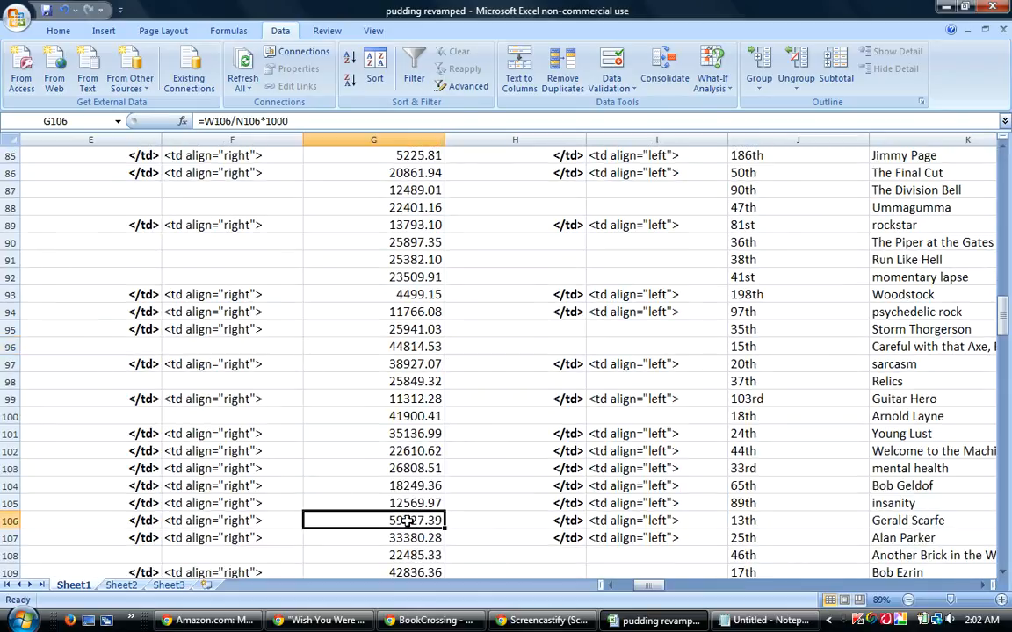
Scan column G below row 106 for the next higher percentage score and mark it in row 115.
click(1002, 573)
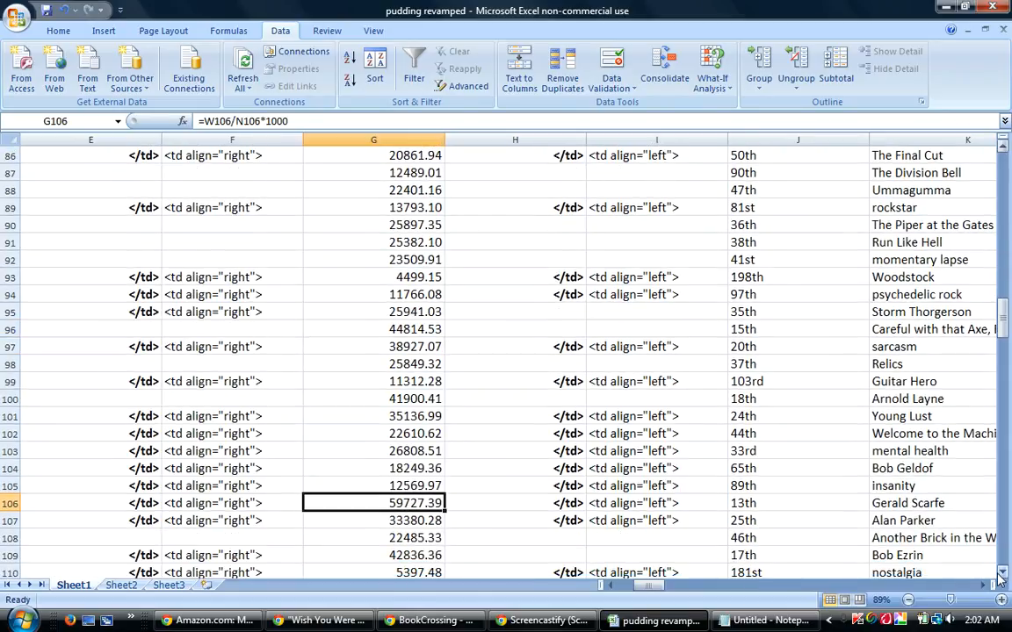
click(1002, 573)
click(1002, 574)
click(1001, 573)
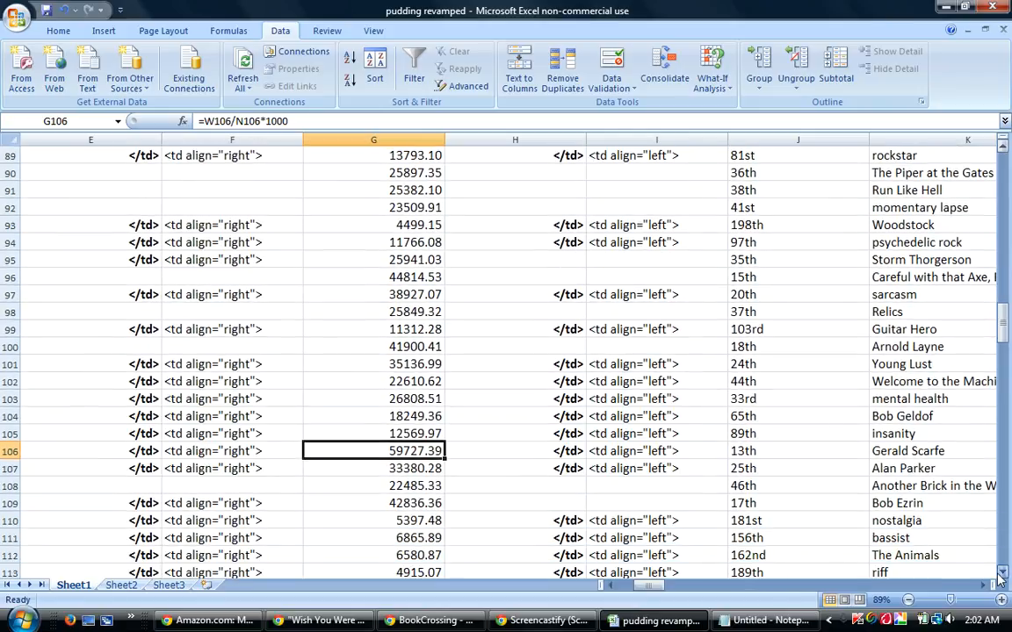
click(1002, 574)
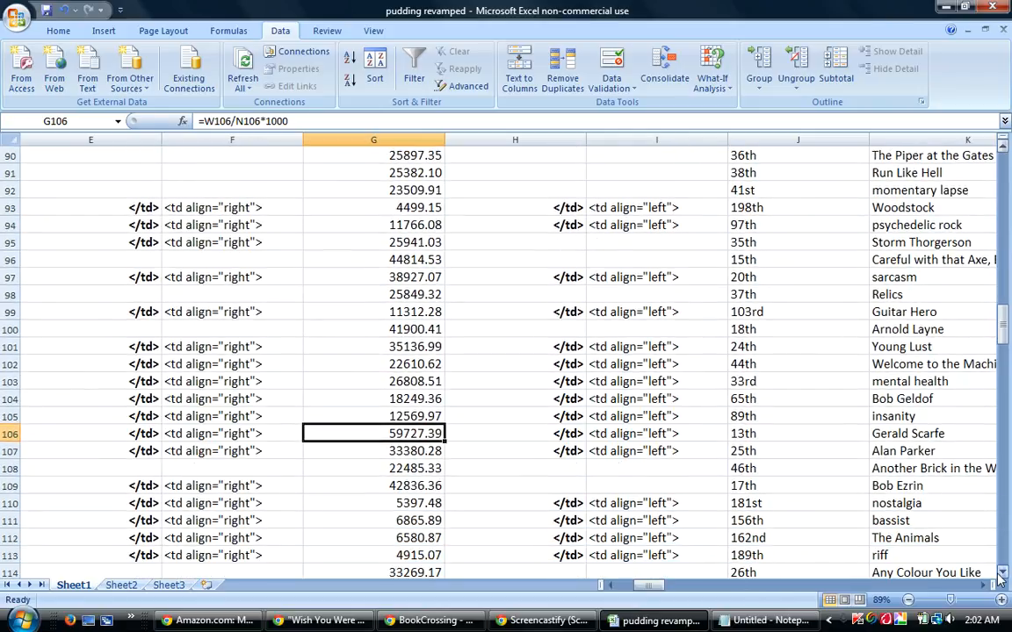
click(1002, 574)
scroll(1002, 573, down, 1)
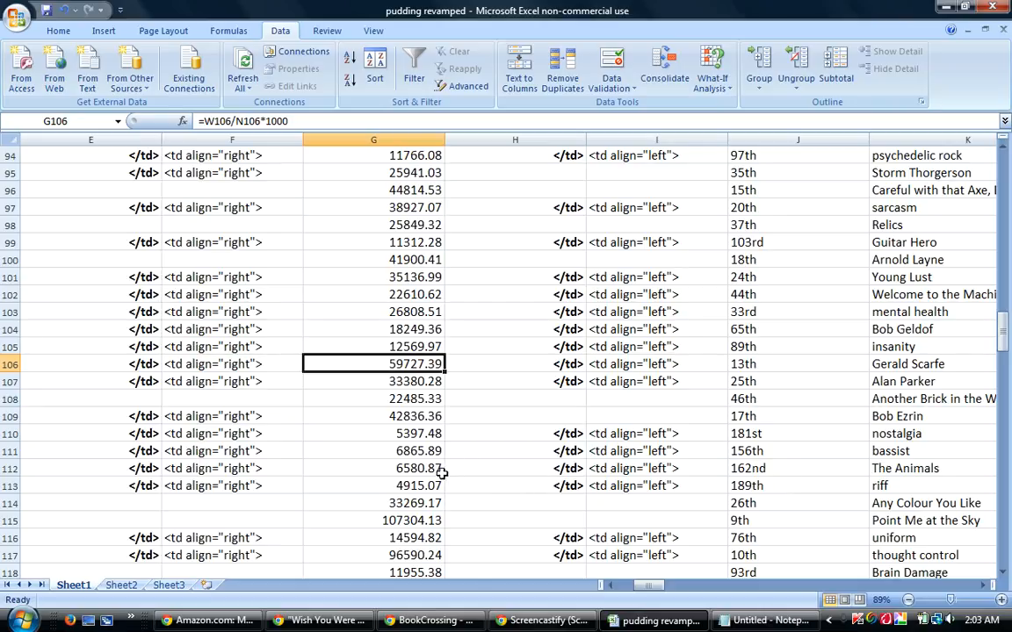
click(392, 520)
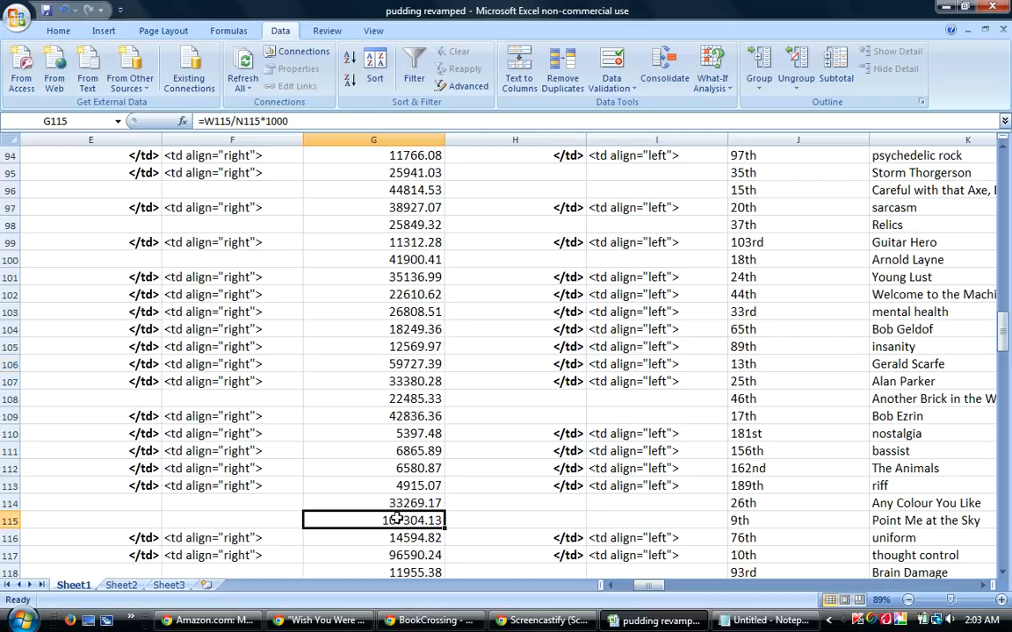
Compare the percentage scores in column G for "Gerald Scarfe", "Point Me at the Sky" and "thought control".
click(1005, 575)
click(1004, 575)
click(1004, 575)
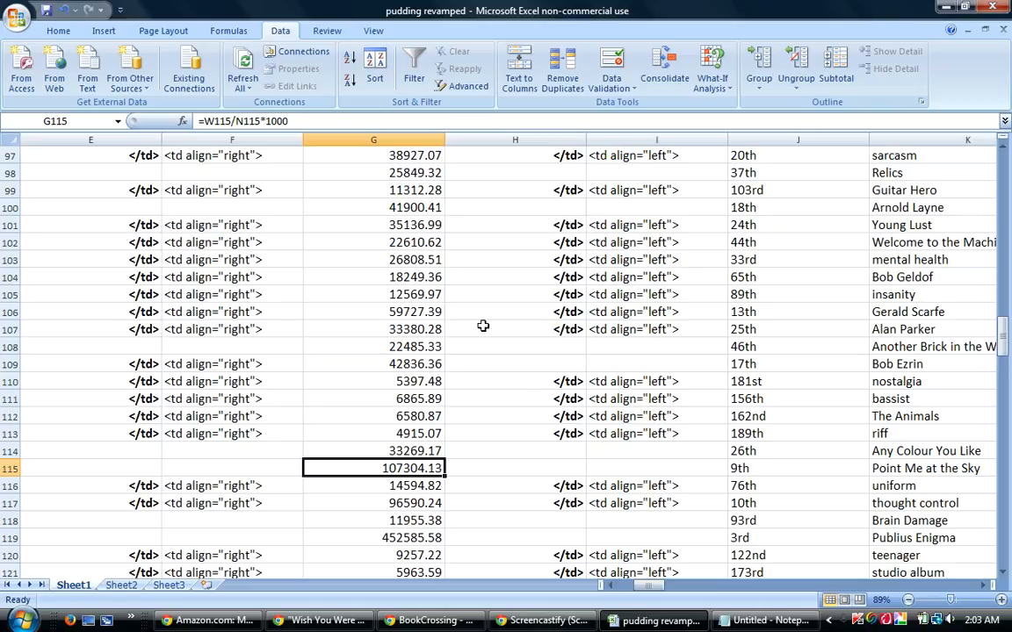
click(422, 312)
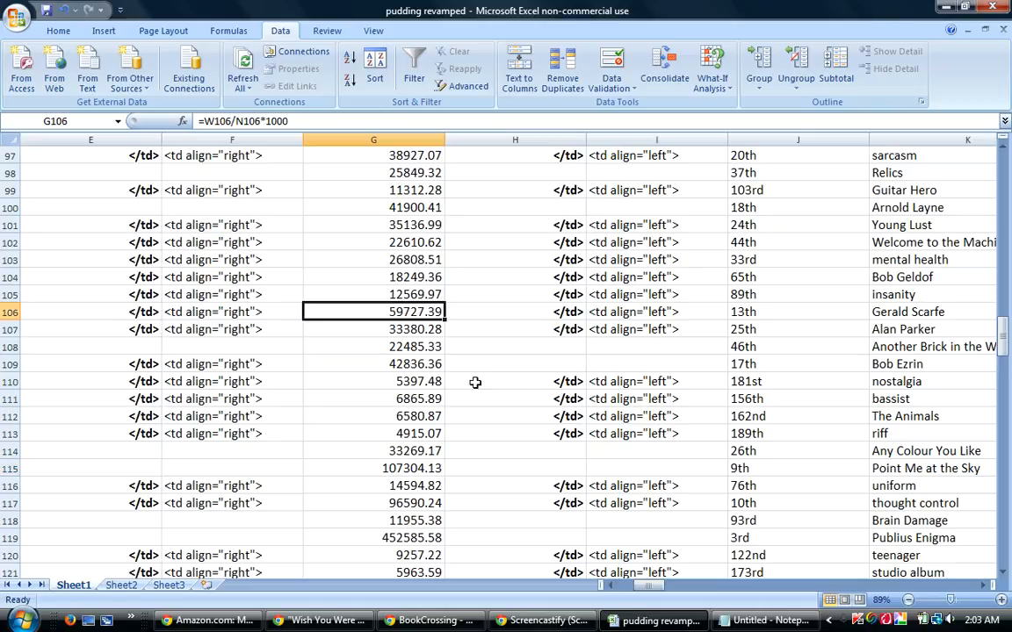
click(418, 468)
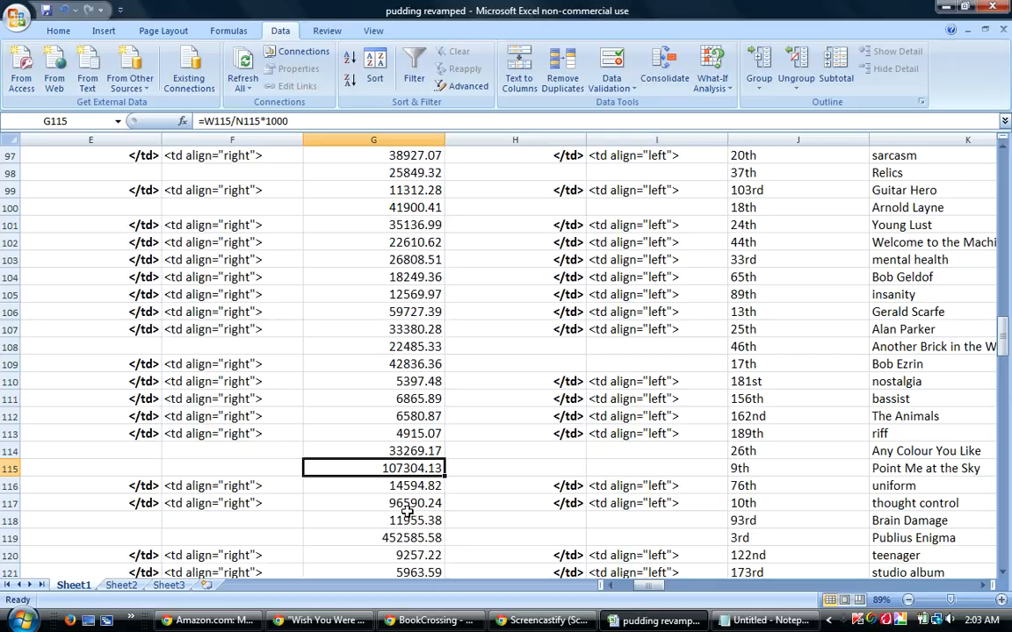
click(410, 505)
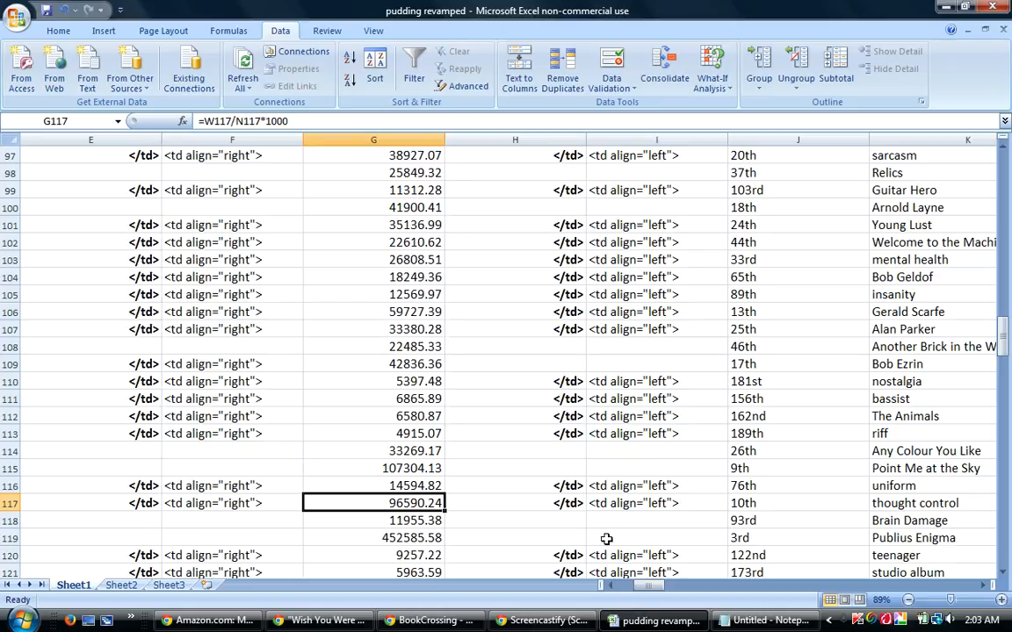
Switch to the BookCrossing forum thread in the browser and search the page for "point me".
click(453, 624)
drag(1007, 578, 1006, 56)
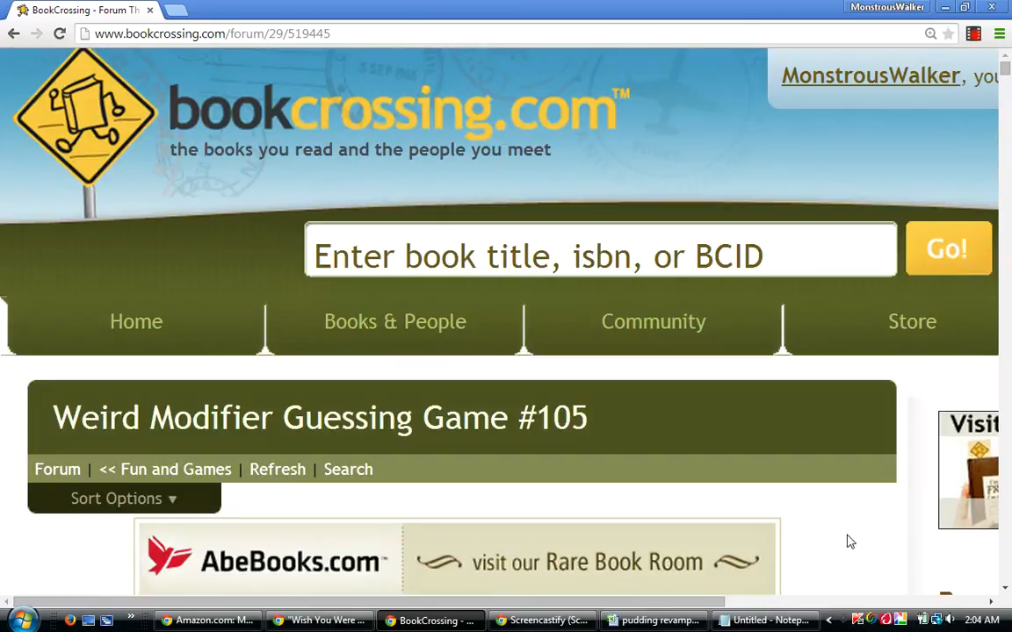
key(ctrl+f)
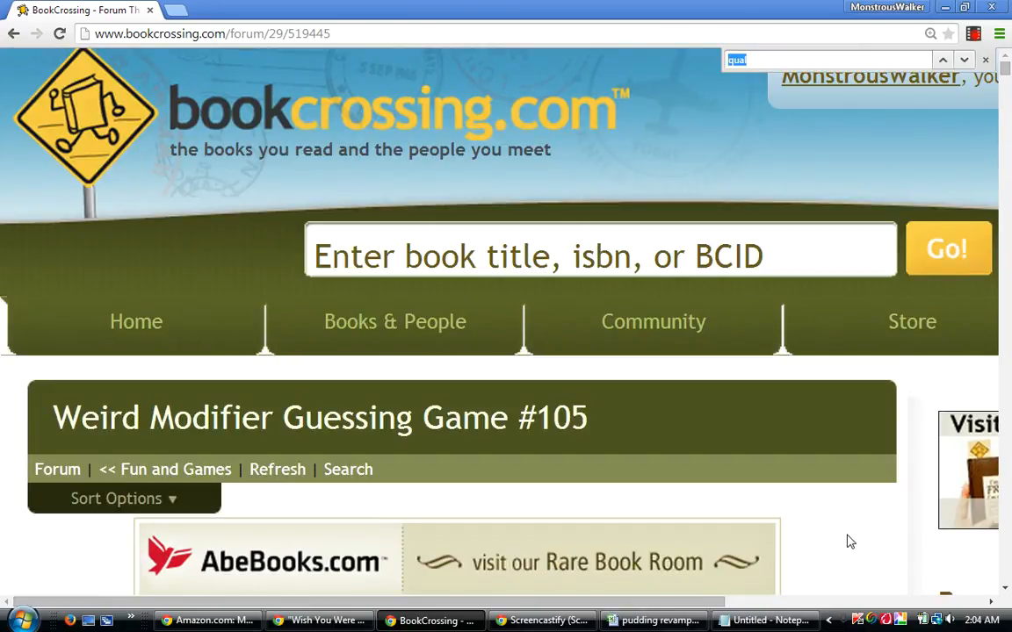
text(point me)
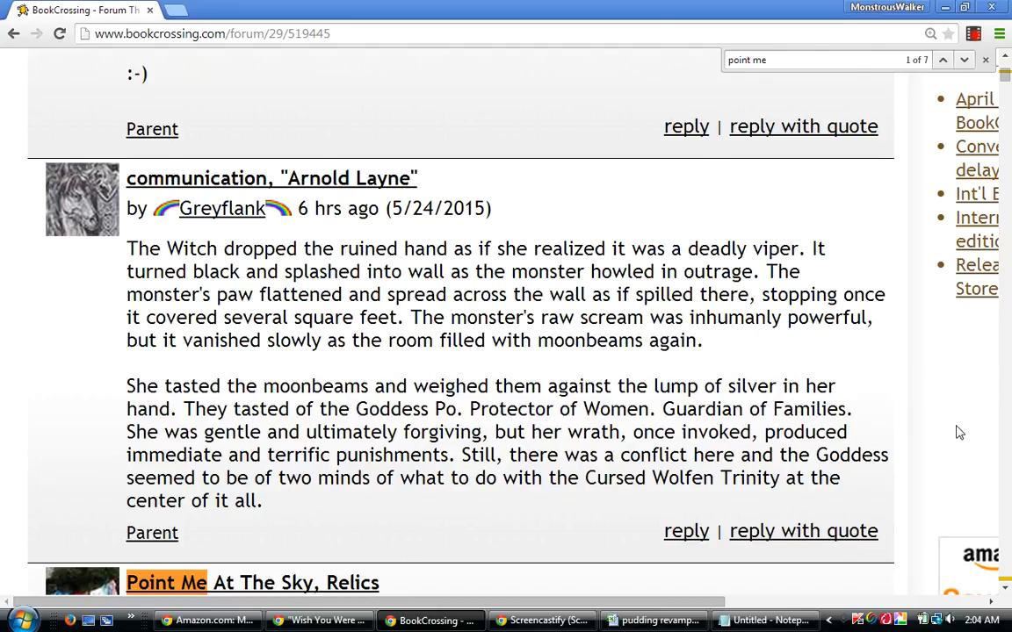
Replace the page search text with "qual" to find the qualified bests list in the thread.
key(BackSpace)
key(BackSpace)
key(BackSpace)
key(BackSpace)
key(BackSpace)
key(BackSpace)
key(BackSpace)
key(BackSpace)
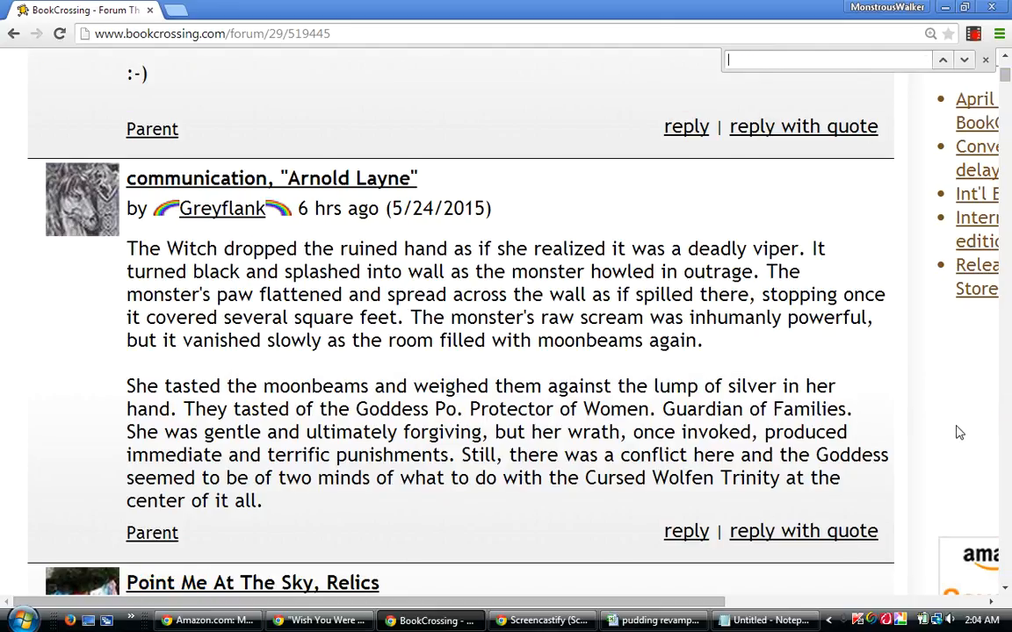
text(qual)
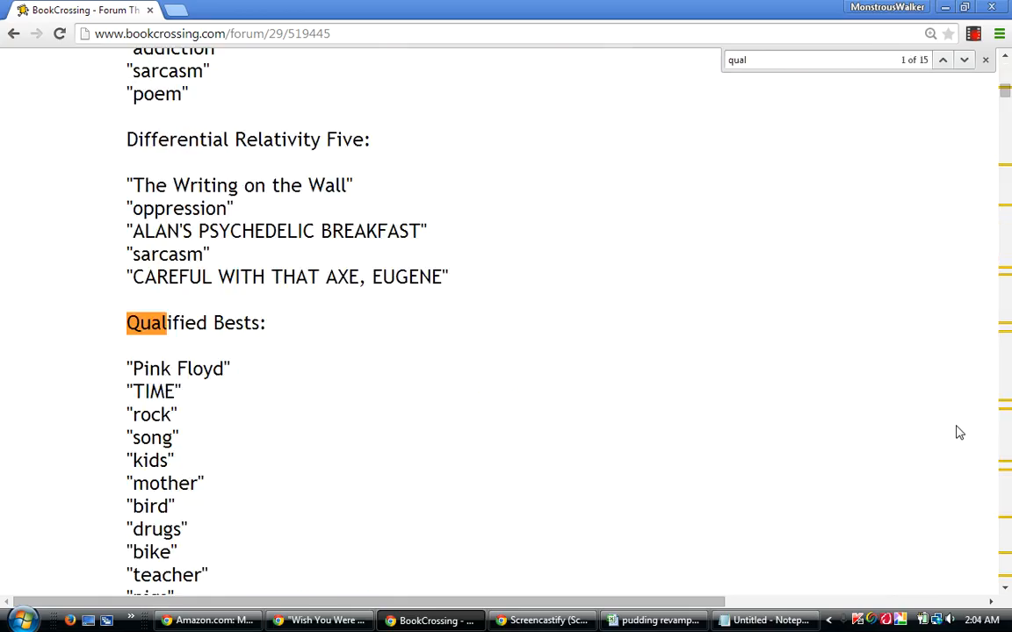
Copy the whole Qualified Bests list from the earlier post, from its heading through "behind the bikesheds".
click(1005, 589)
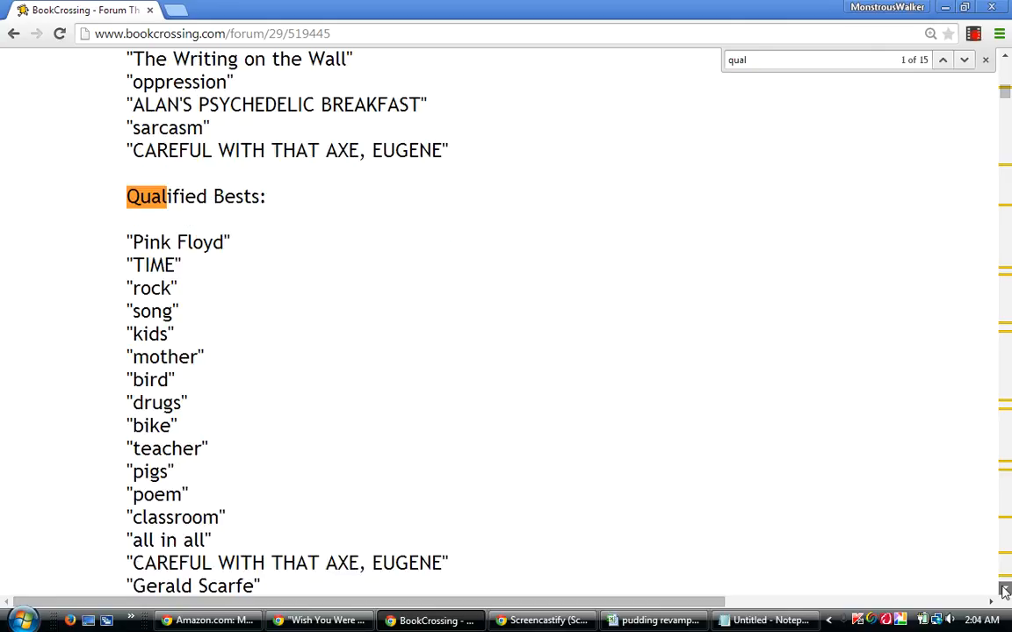
click(1005, 590)
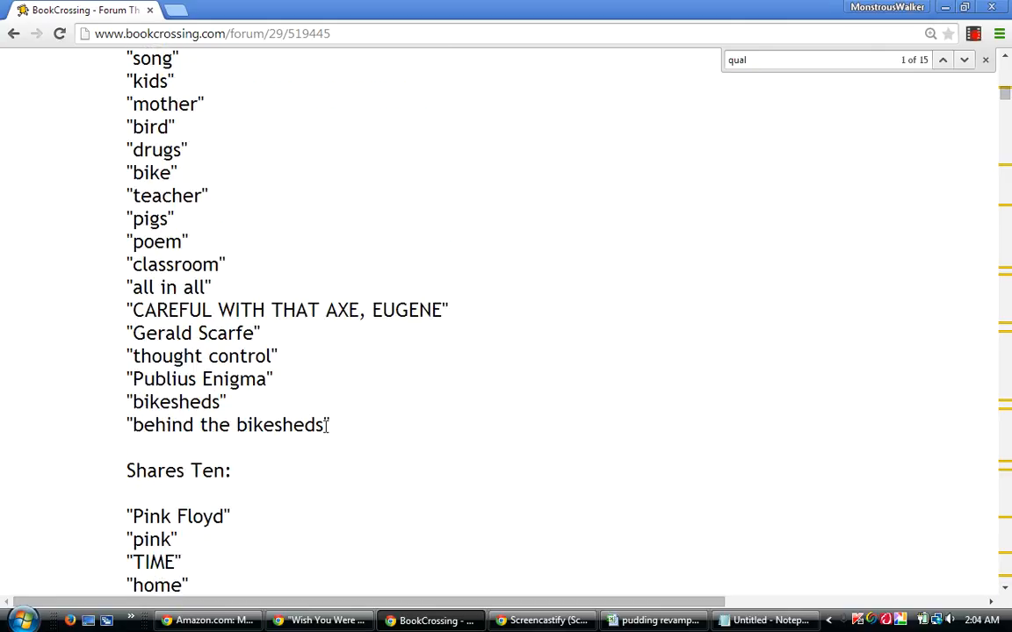
drag(334, 427, 121, 160)
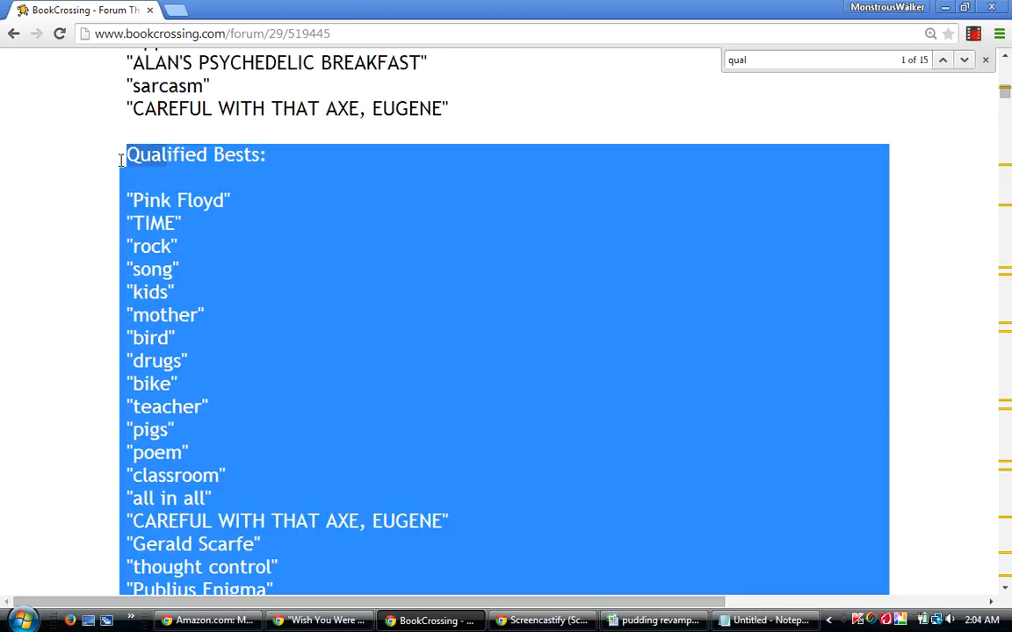
right_click(167, 205)
click(191, 219)
Paste the copied Qualified Bests list into the reply message, between the "ARNOLD LAYNE" entry and the "238 guesses" line.
drag(1007, 91, 1007, 584)
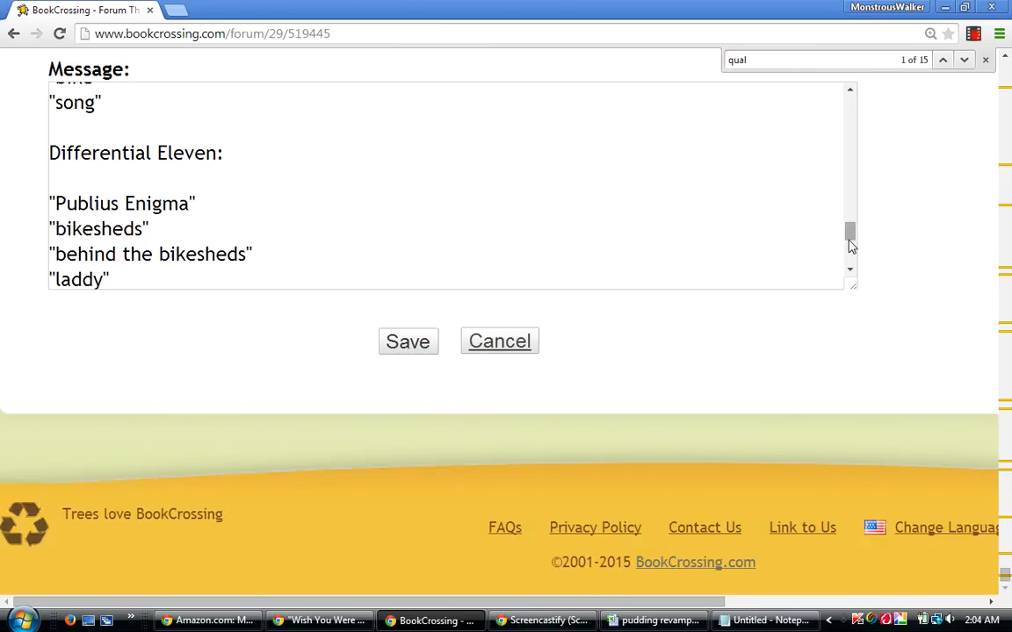
drag(850, 231, 850, 269)
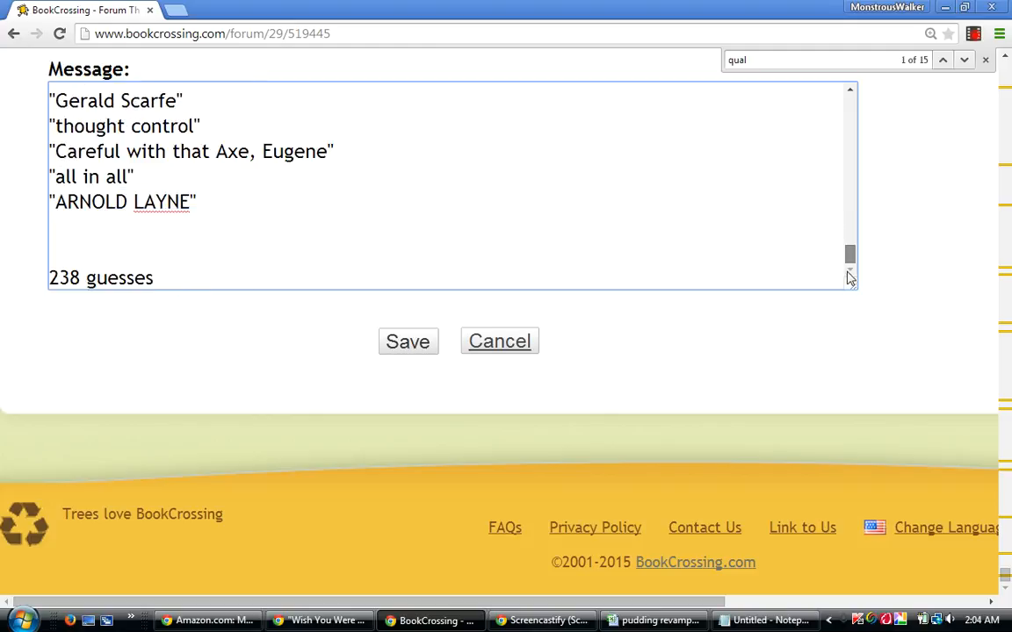
click(93, 239)
key(Return)
key(Up)
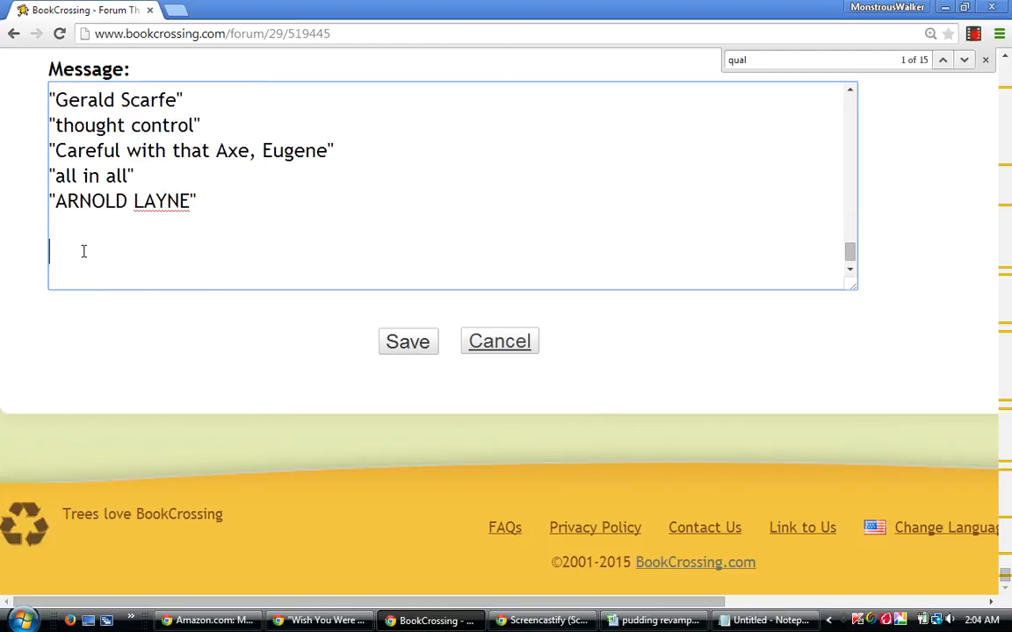
right_click(83, 252)
click(107, 341)
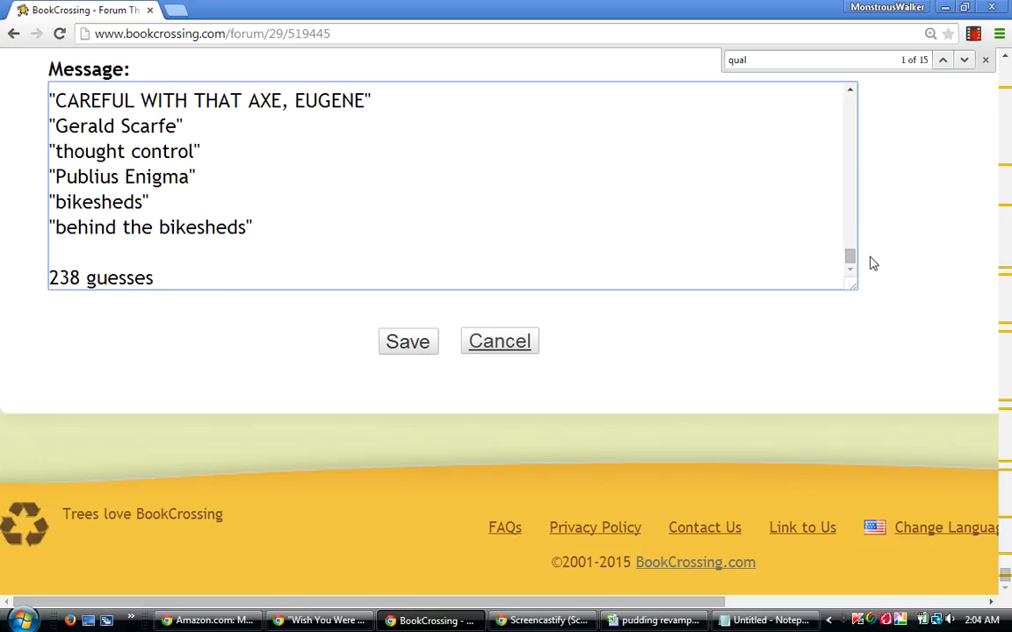
Move the "thought control" entry out of the pasted list to its own line above the "Percentages:" heading at the start of the message.
drag(851, 259, 852, 255)
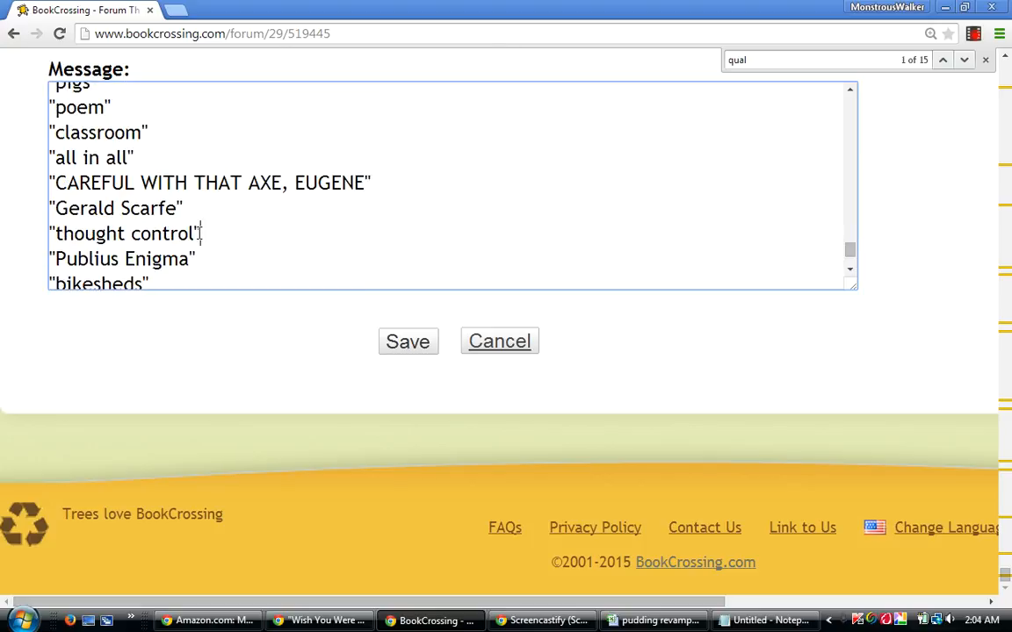
drag(202, 233, 40, 233)
right_click(55, 233)
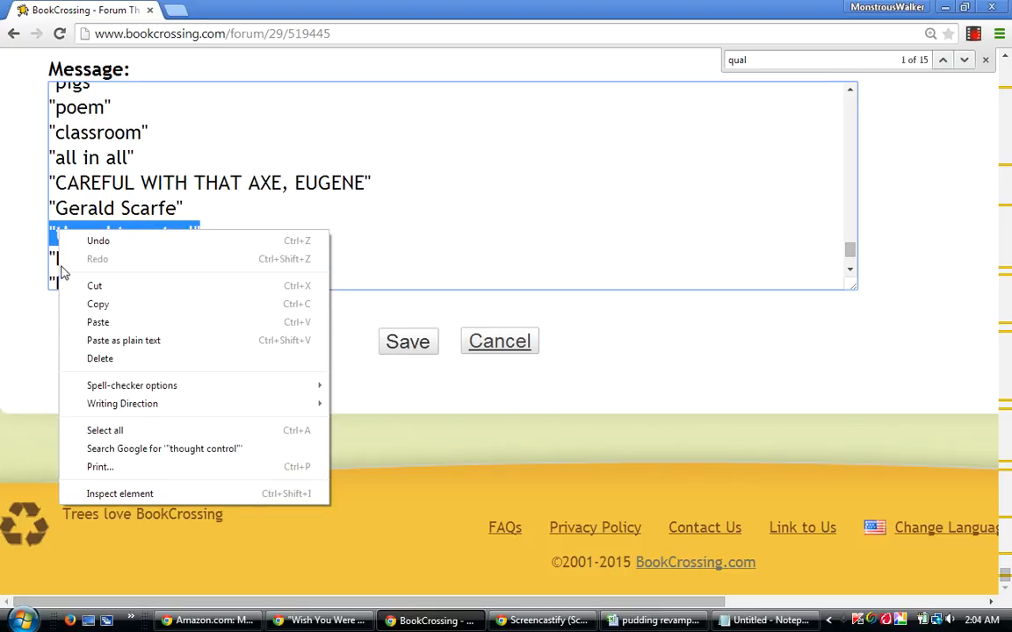
click(83, 287)
drag(849, 249, 852, 82)
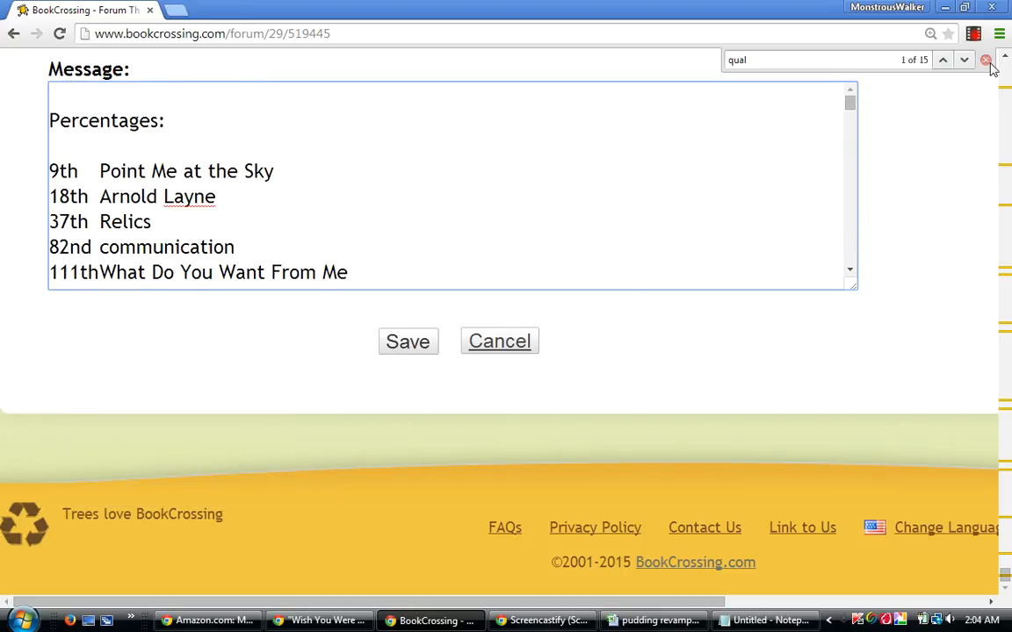
scroll(901, 49, up, 3)
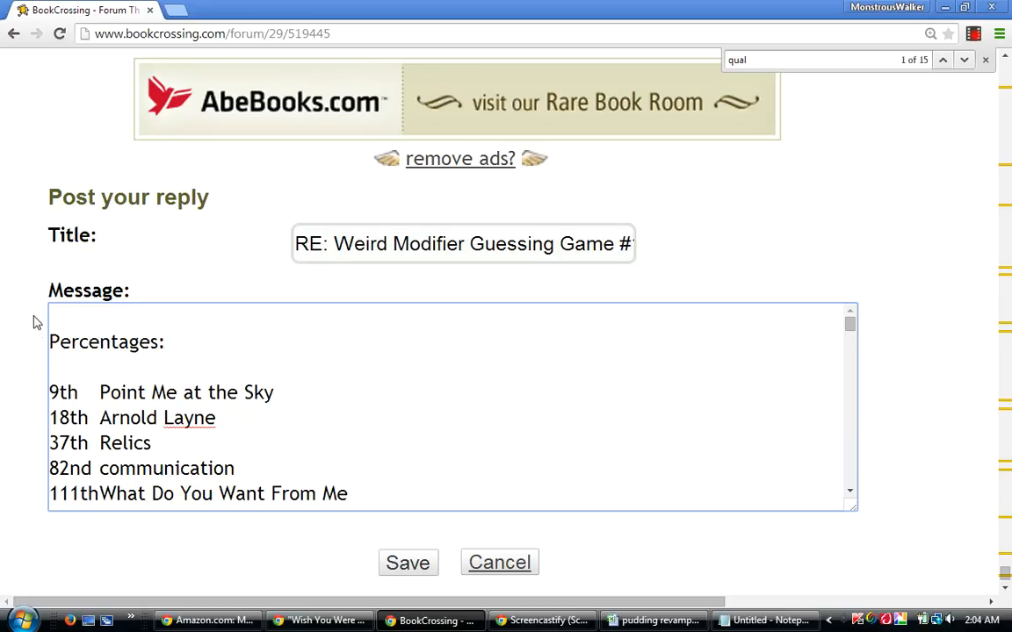
click(64, 316)
key(Return)
key(Return)
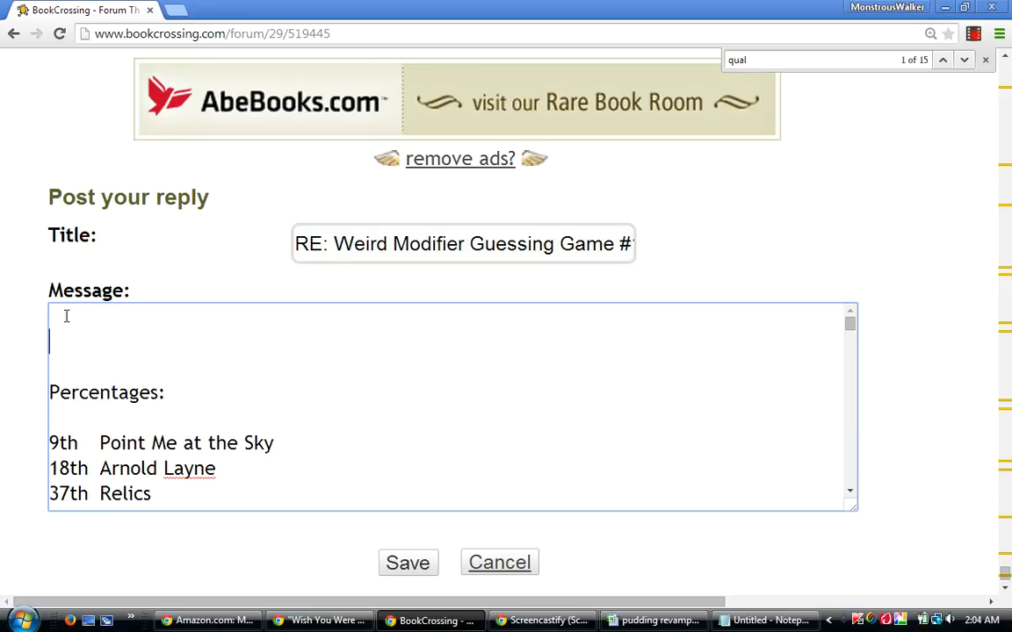
right_click(56, 340)
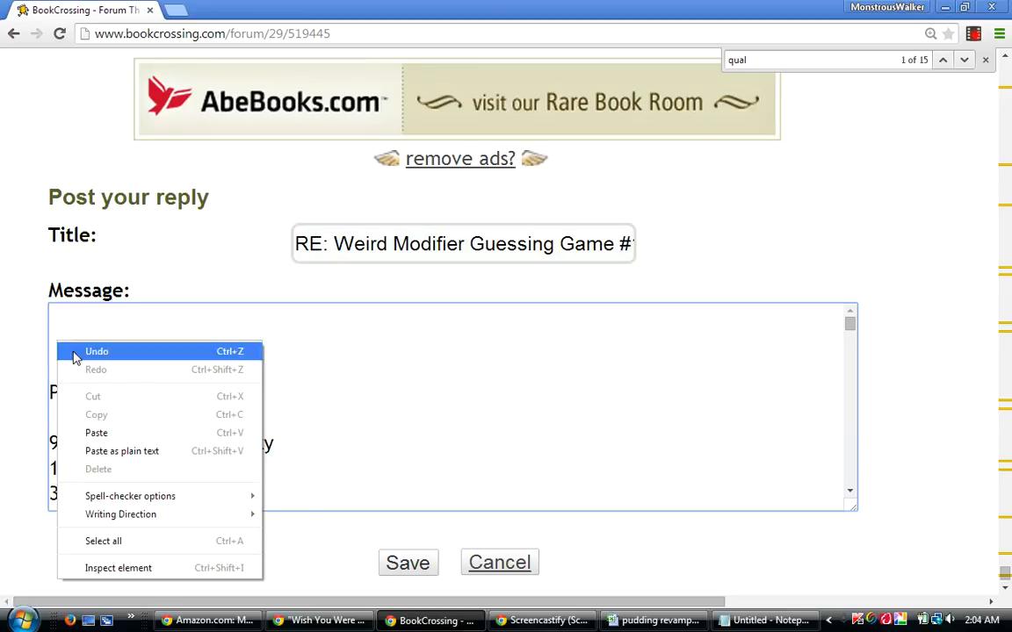
click(97, 435)
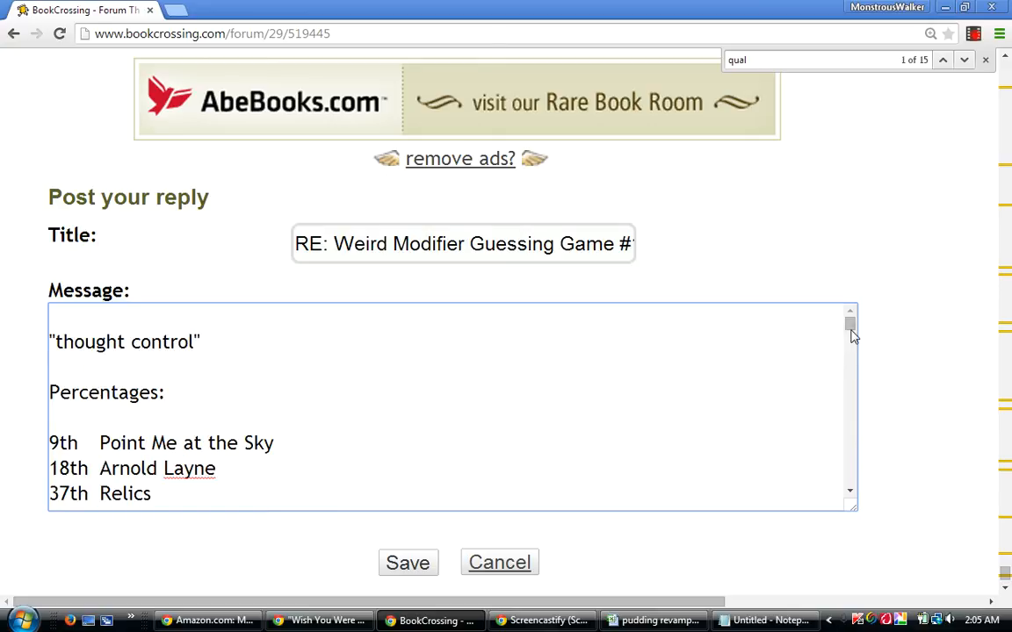
Fill the blank line between "Gerald Scarfe" and "Publius Enigma" in the qualified bests with "POINT ME AT THE SKY" in quotes.
drag(848, 326, 782, 467)
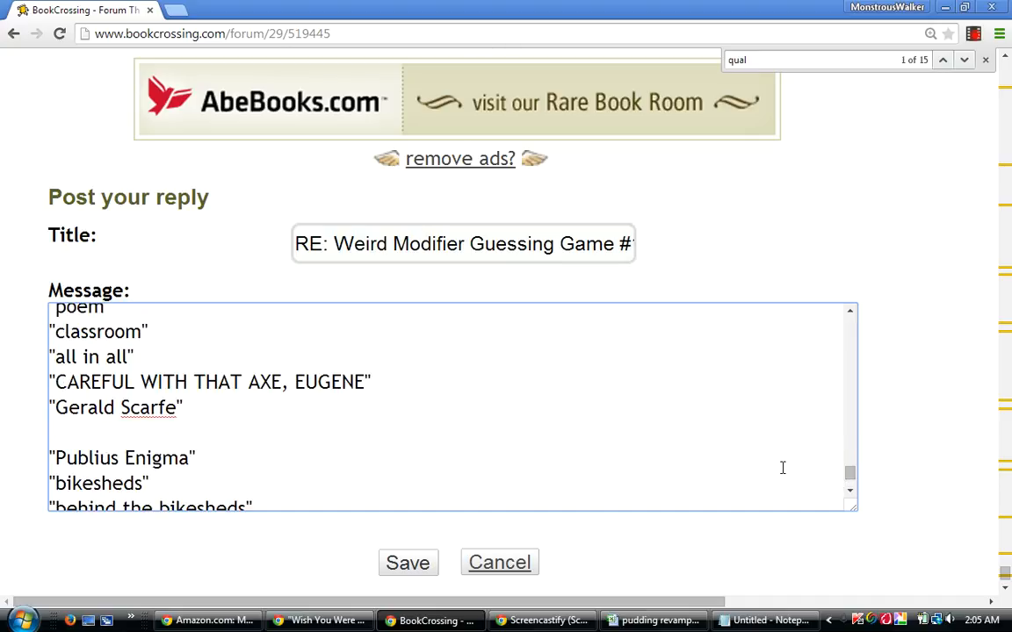
click(57, 429)
text("POIN)
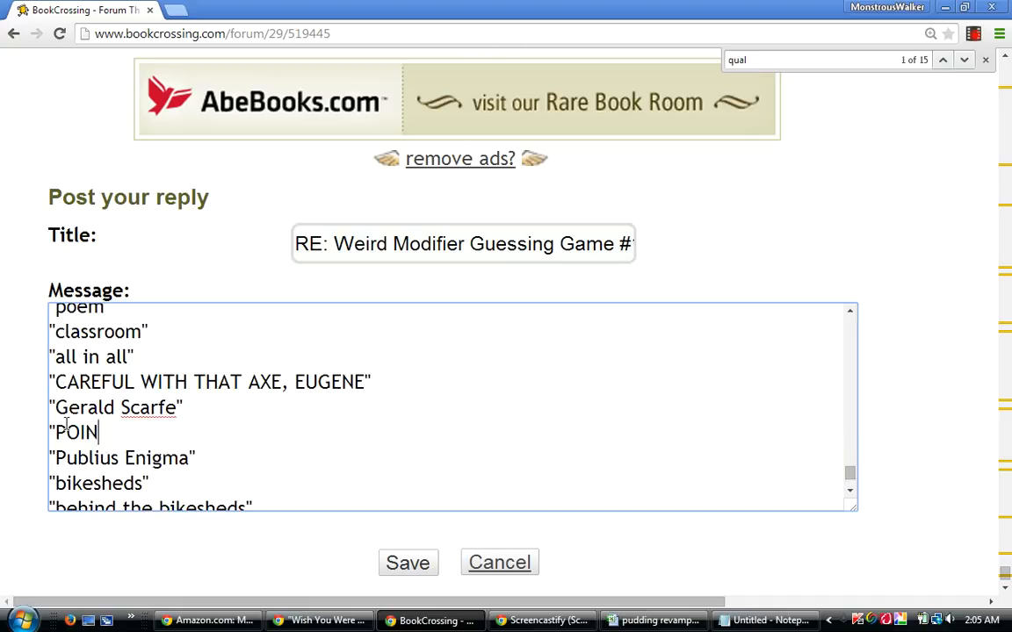
text(T ME AT THE)
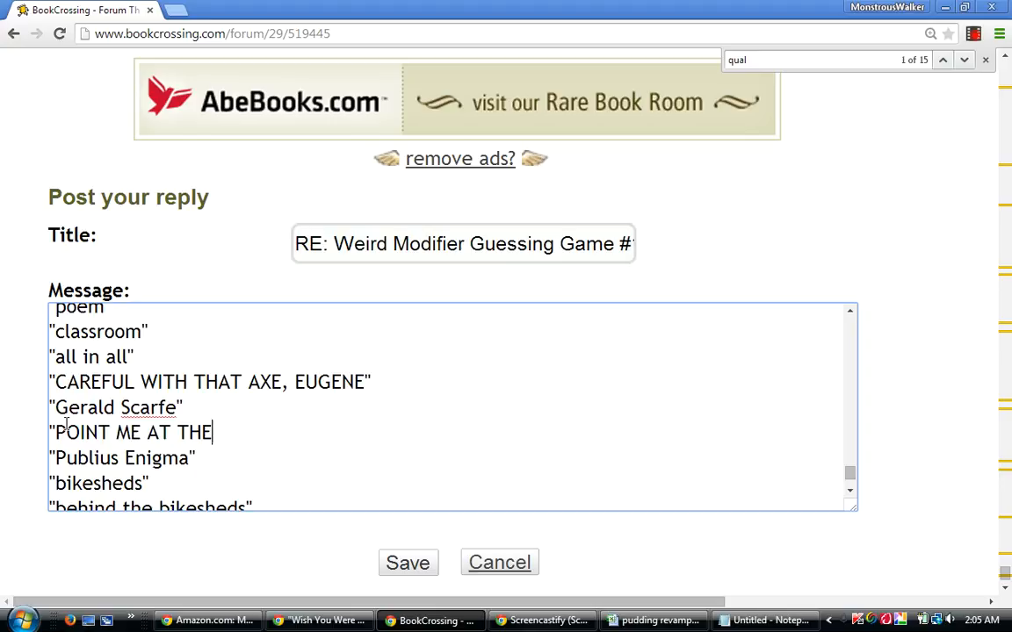
text( SKY")
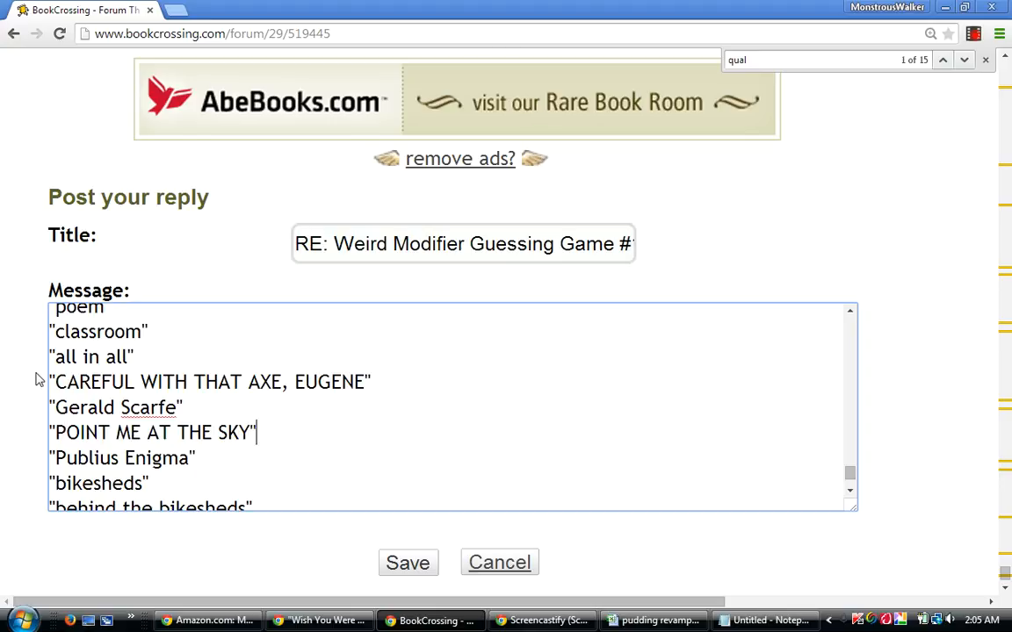
Rewrite the all-capitals axe entry in the qualified bests as "Careful with that Axe, Eugene".
click(368, 382)
key(BackSpace)
key(BackSpace)
key(BackSpace)
key(BackSpace)
key(BackSpace)
key(BackSpace)
key(BackSpace)
key(BackSpace)
key(BackSpace)
key(BackSpace)
key(BackSpace)
key(BackSpace)
key(BackSpace)
key(BackSpace)
key(BackSpace)
key(BackSpace)
key(BackSpace)
key(BackSpace)
key(BackSpace)
key(BackSpace)
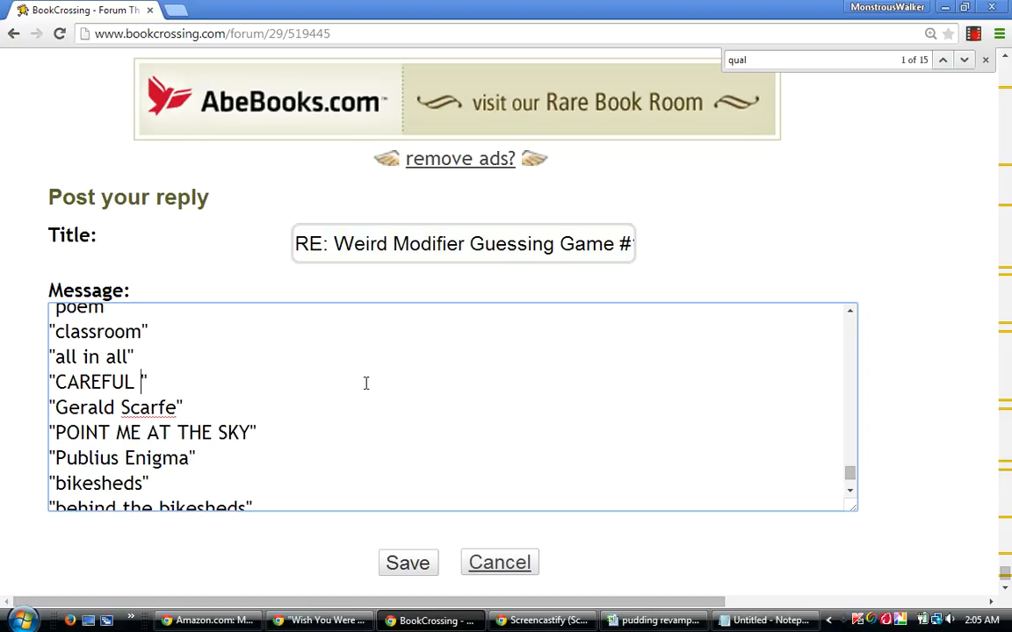
key(BackSpace)
key(BackSpace)
key(BackSpace)
key(BackSpace)
text(are)
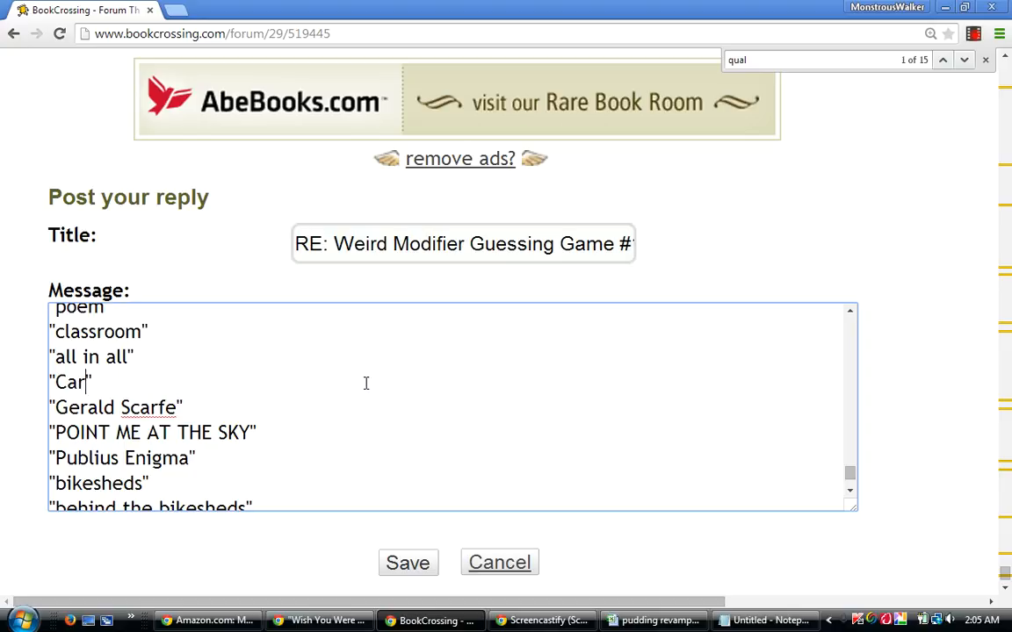
text(ful with )
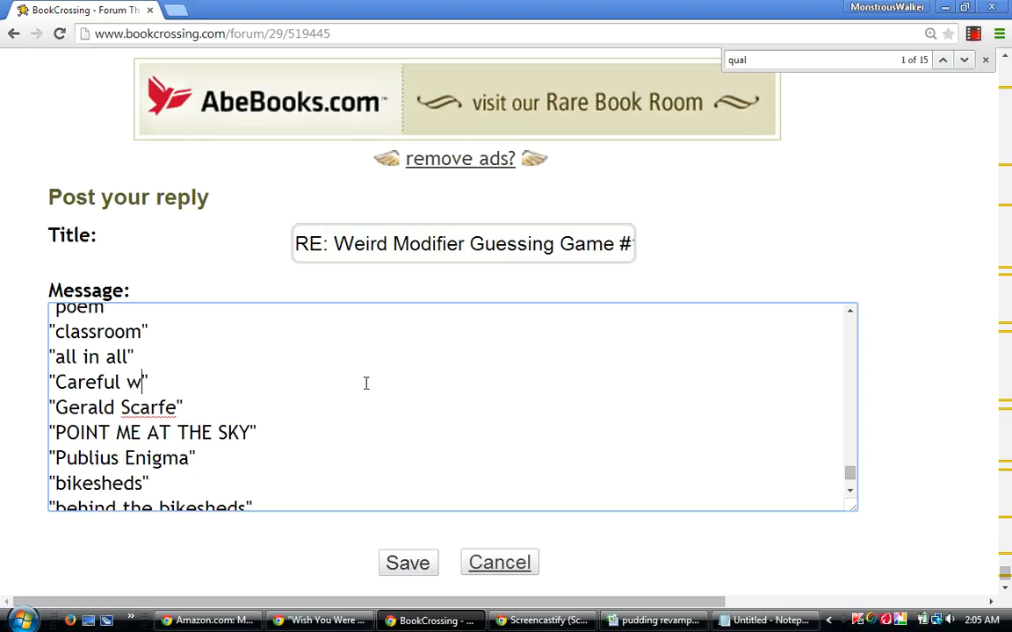
text(that Axe, )
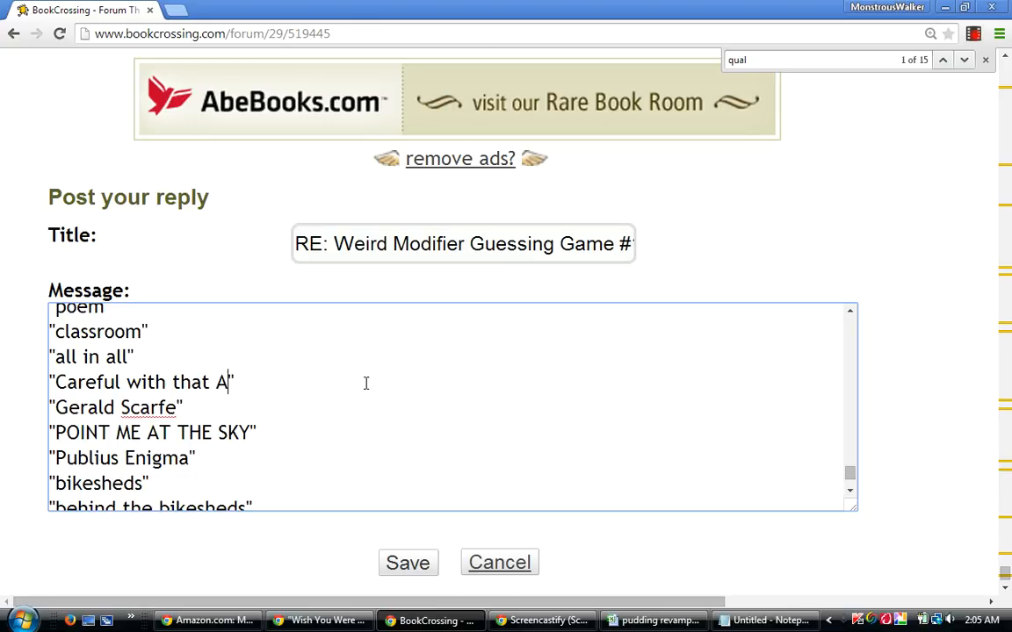
text(Eugene)
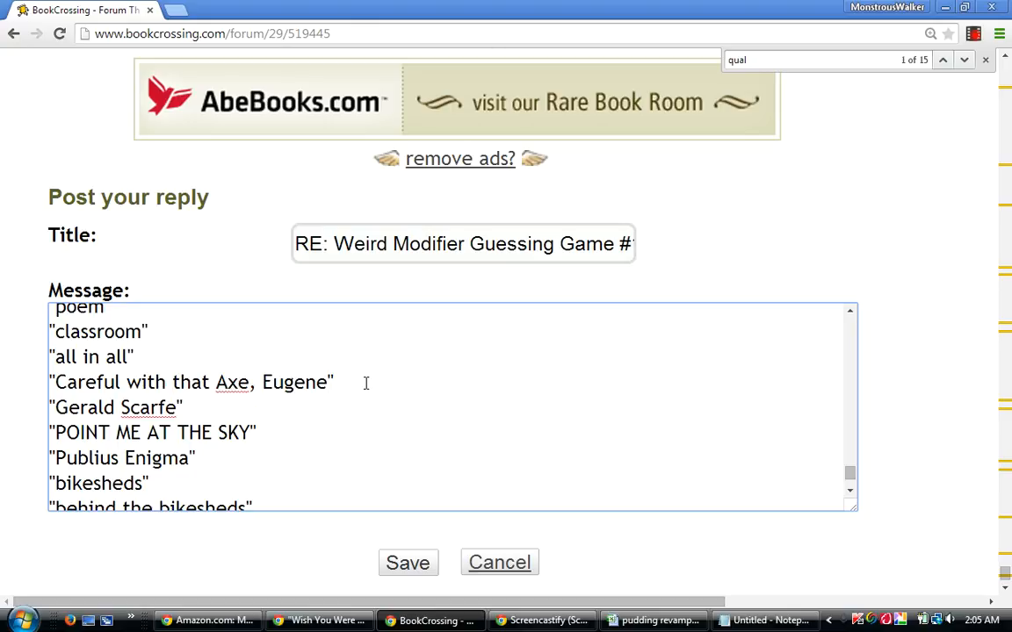
key(Right)
drag(850, 474, 850, 477)
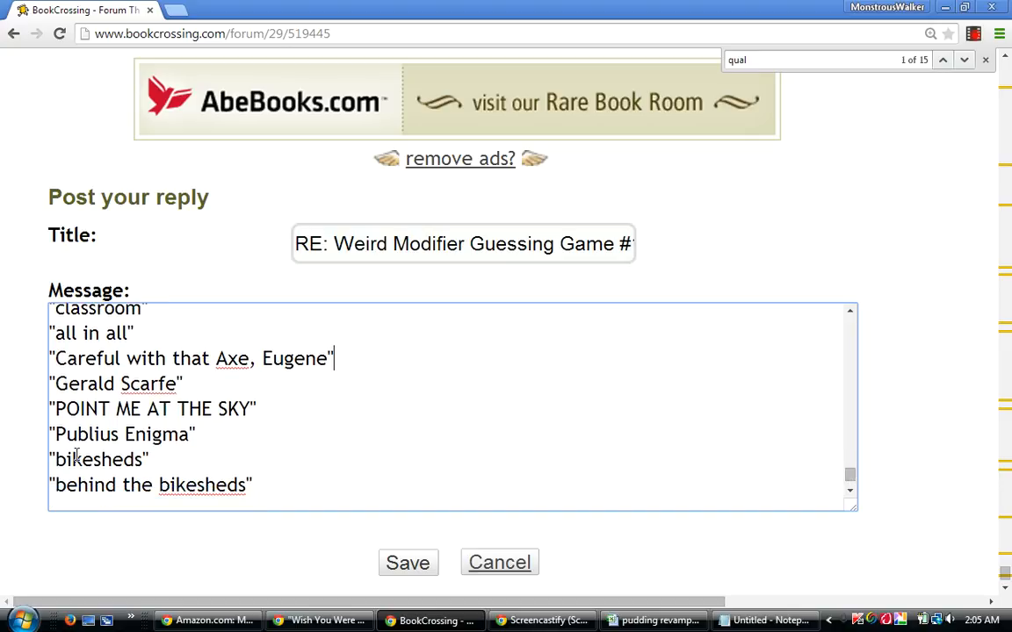
drag(130, 358, 209, 358)
click(310, 375)
drag(850, 480, 849, 470)
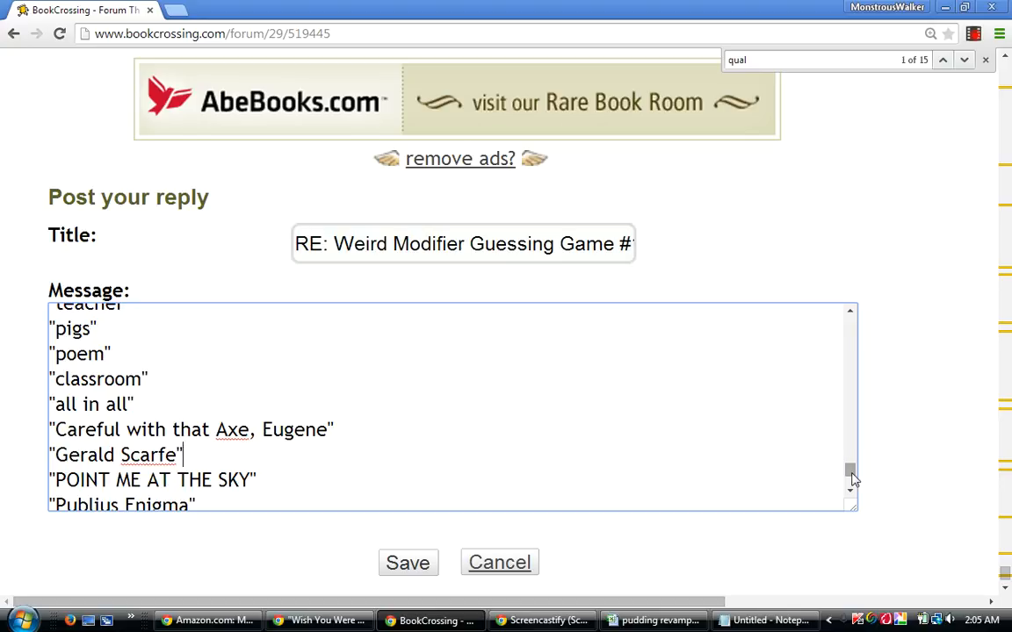
Switch to Notepad, add "schoolchildren" two lines below "I Don't Want Any Trouble", and return to the forum reply.
mouse_move(753, 625)
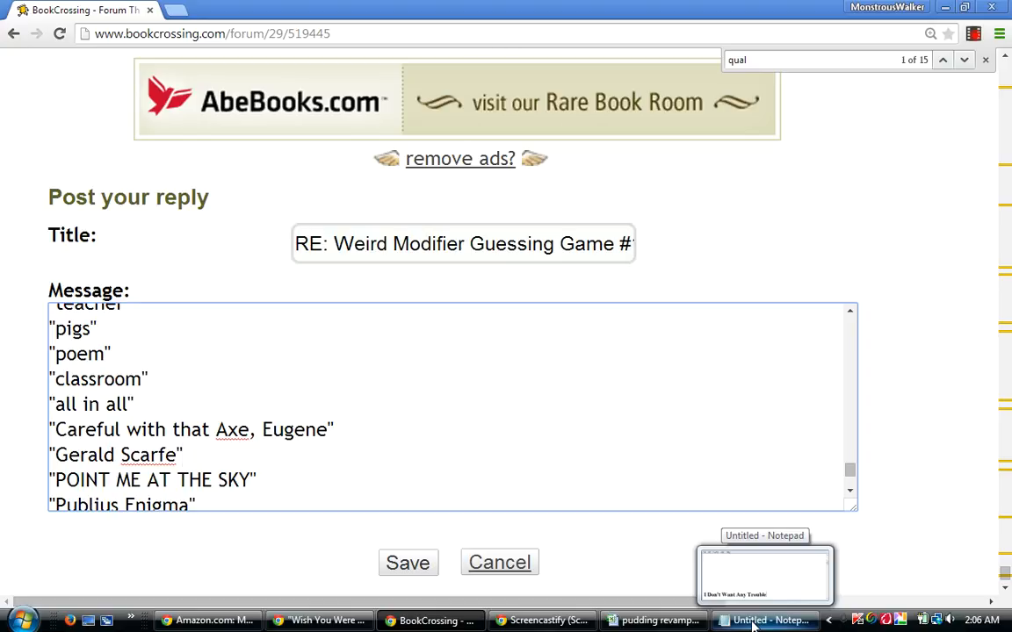
click(752, 625)
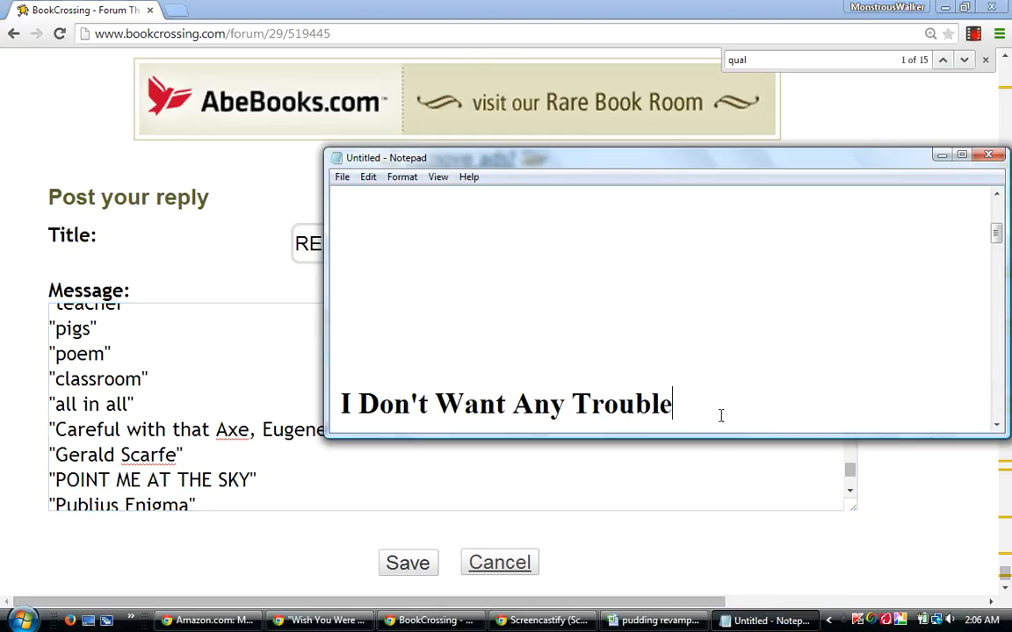
key(Return)
key(Return)
text(c)
key(BackSpace)
text(school)
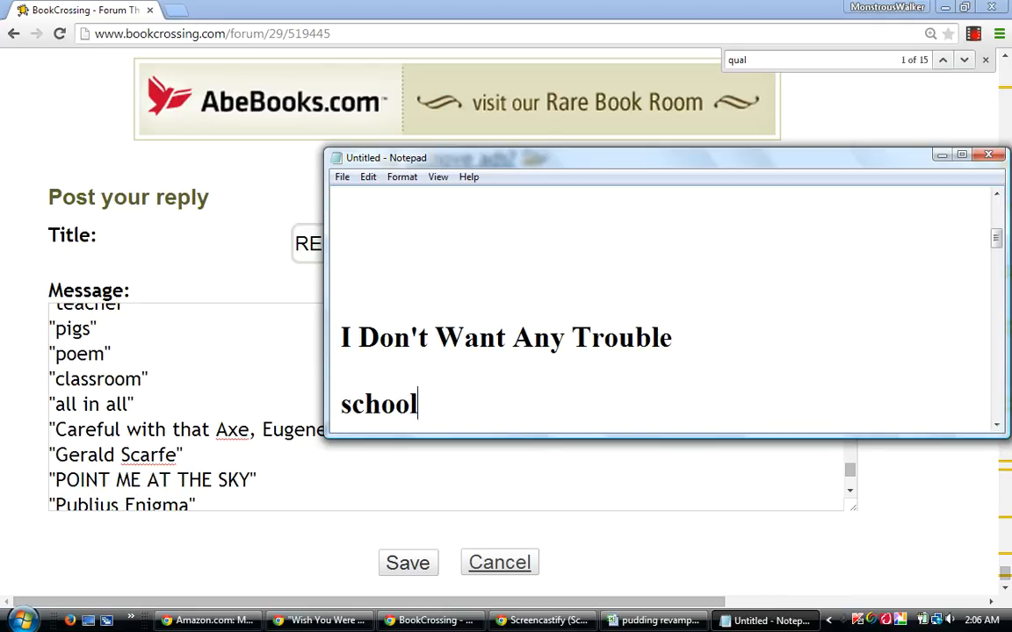
text(children)
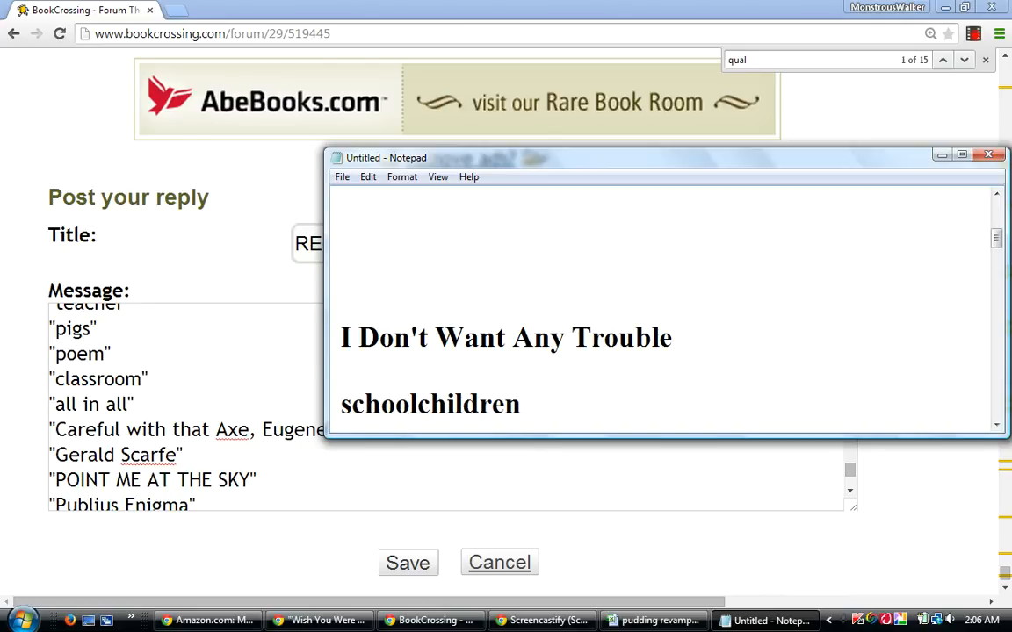
click(940, 156)
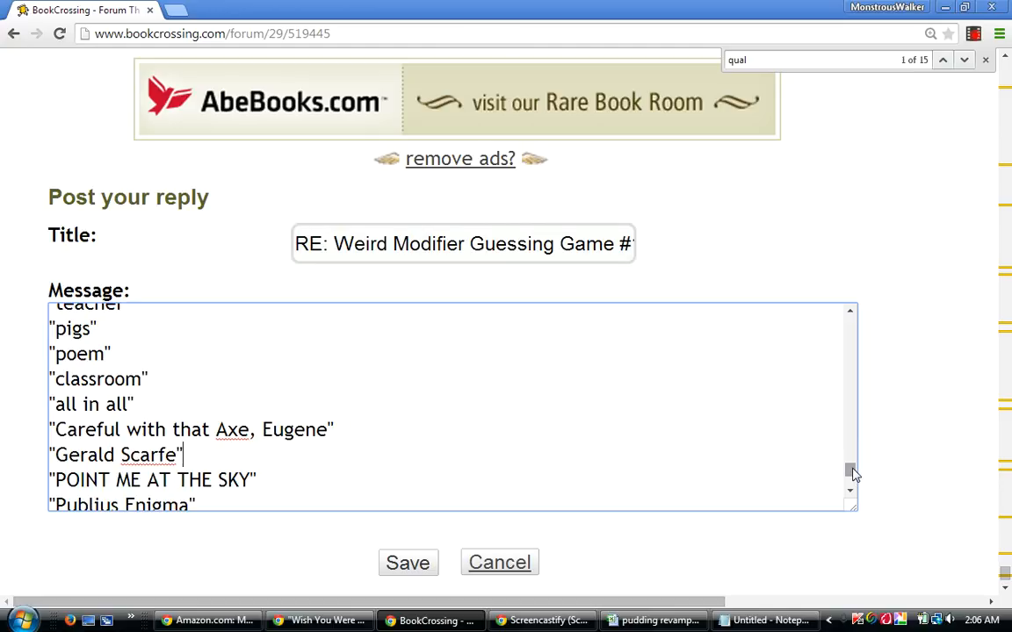
Review the qualified bests in the reply message from the "Qualified Bests:" heading down to the line giving the number of guesses.
drag(850, 474, 852, 482)
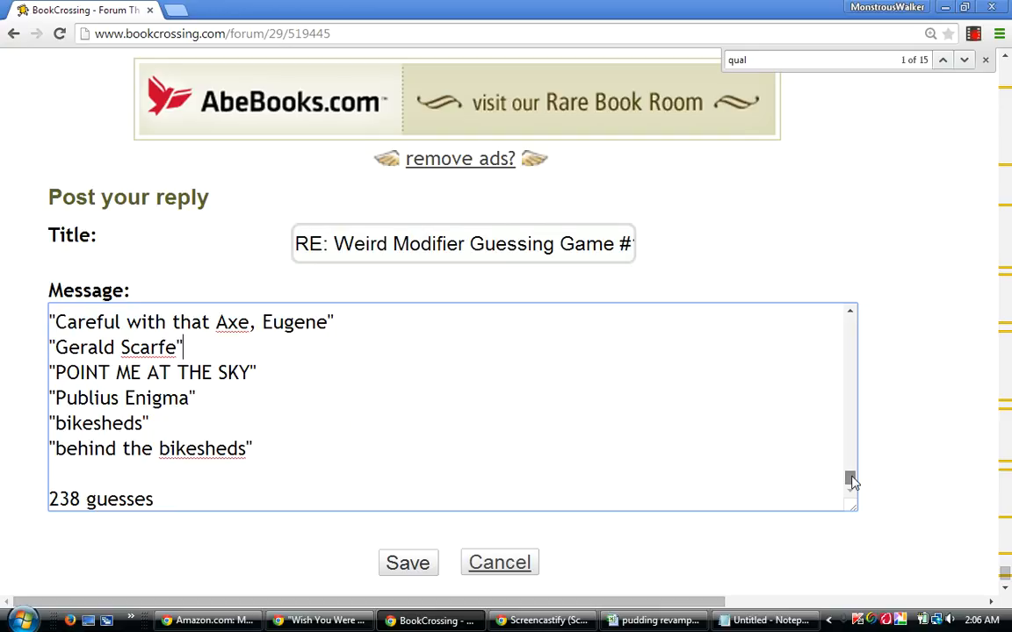
drag(852, 479, 851, 477)
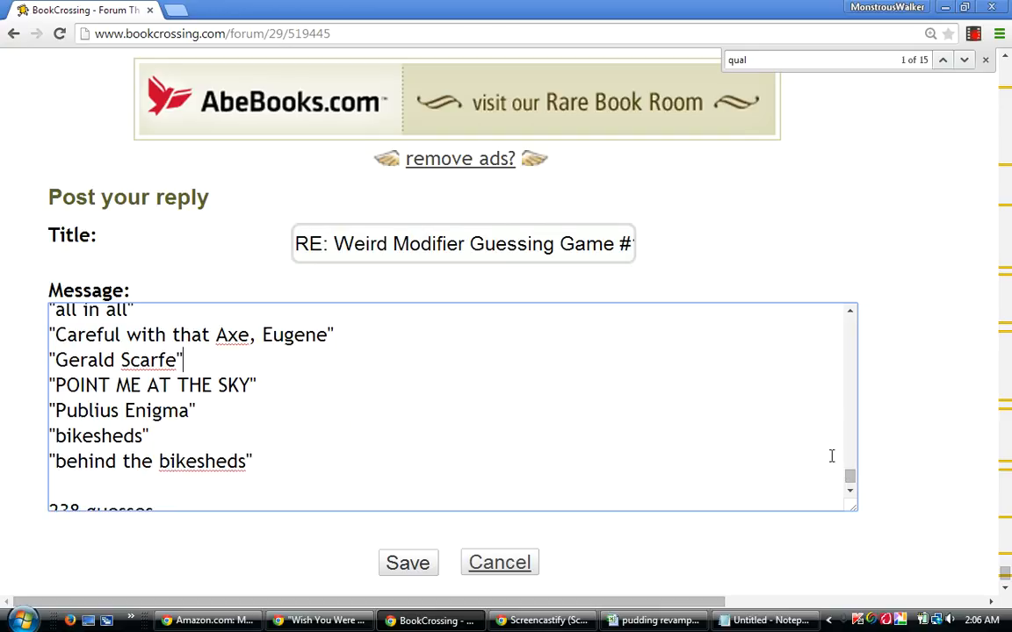
click(849, 313)
click(849, 313)
click(849, 313)
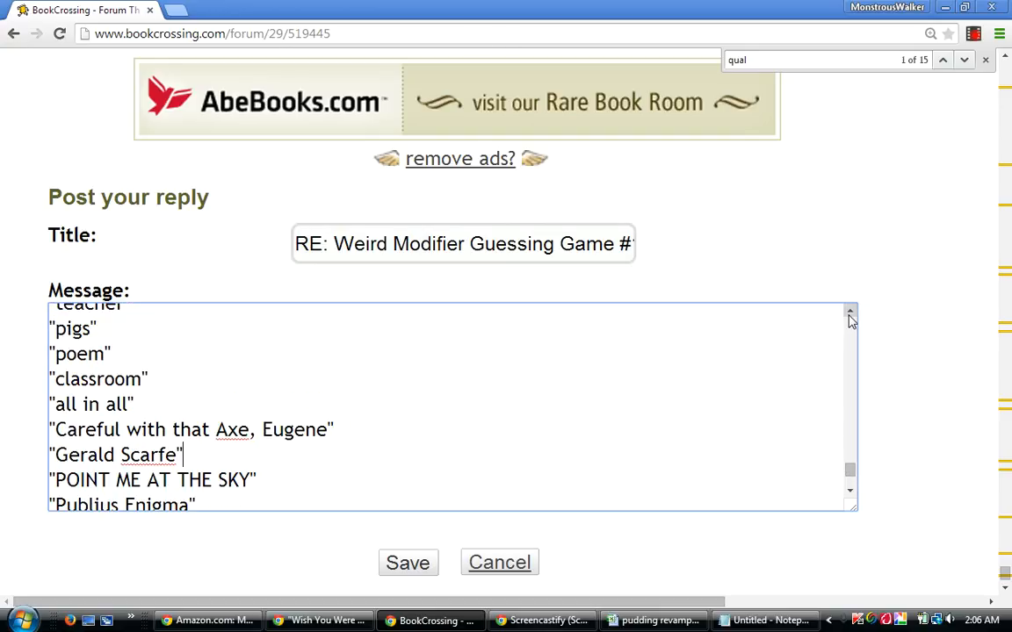
click(849, 313)
click(850, 313)
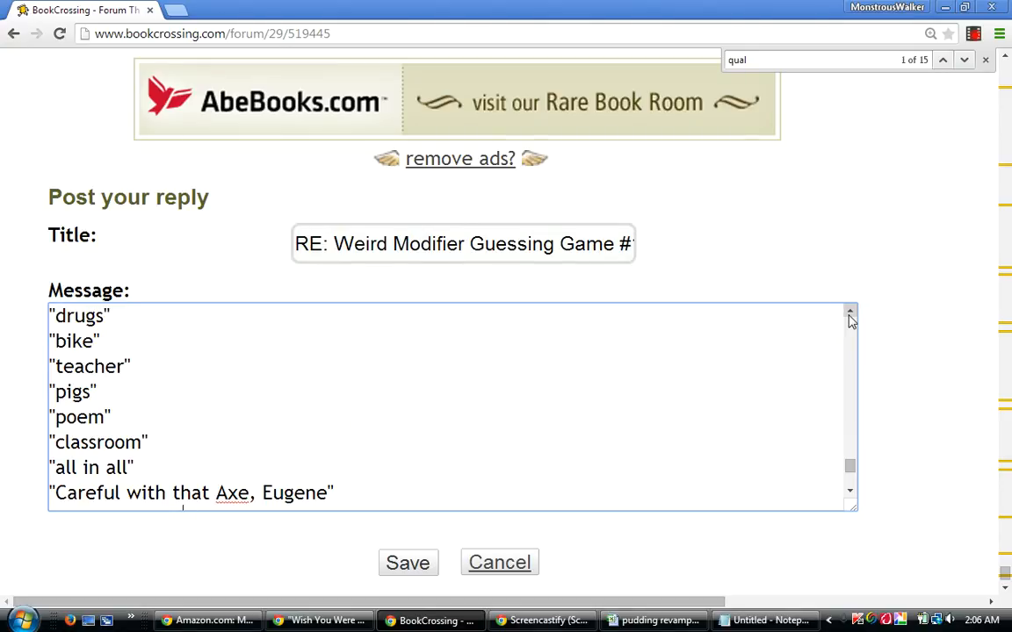
click(849, 312)
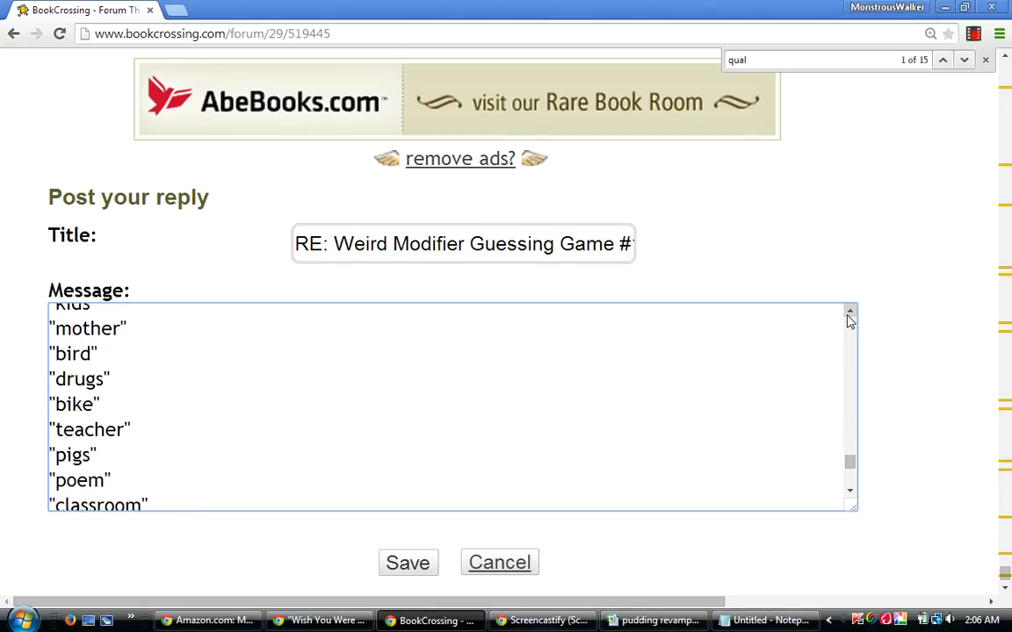
click(849, 316)
click(848, 316)
click(848, 316)
click(848, 317)
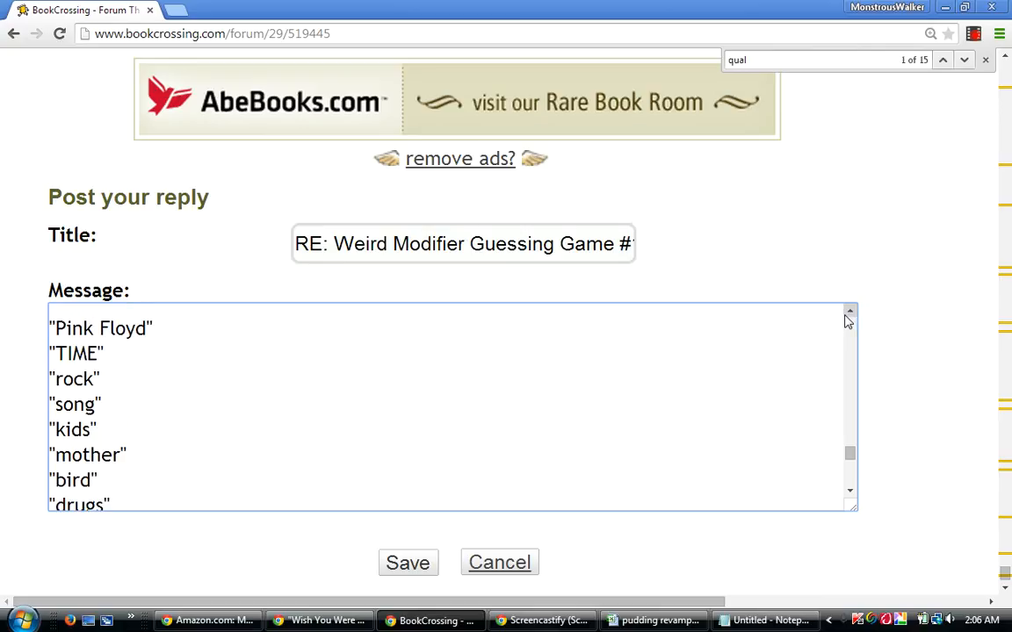
click(848, 316)
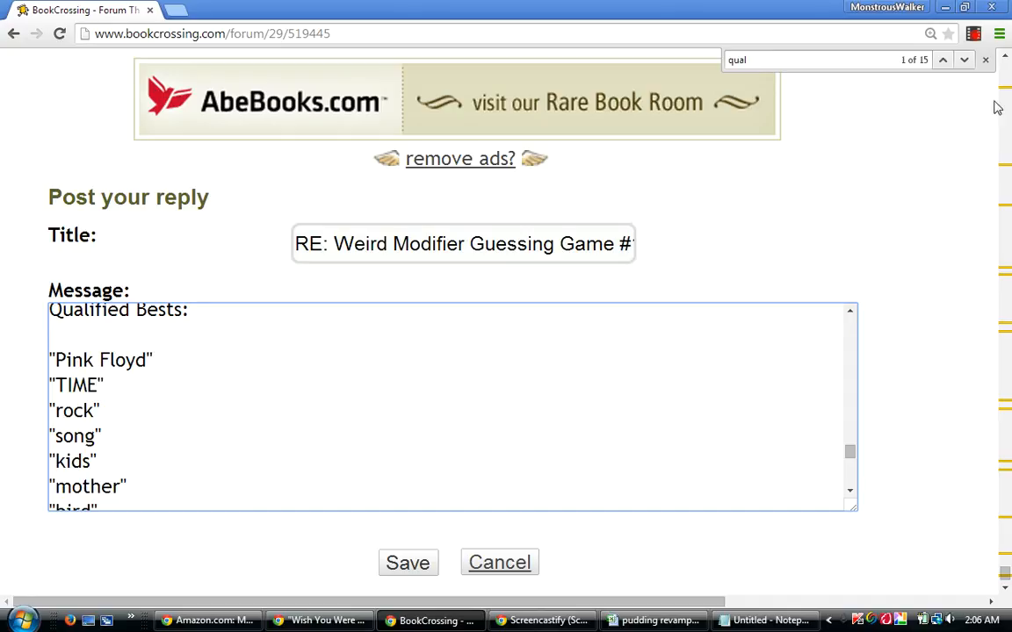
click(850, 495)
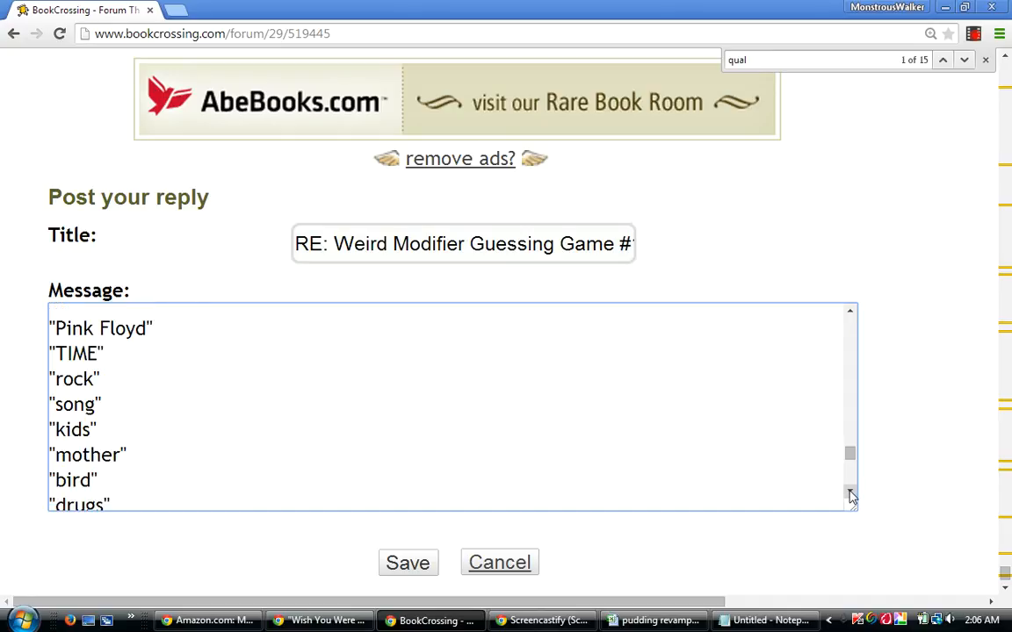
click(850, 495)
click(850, 494)
click(850, 495)
click(850, 494)
click(850, 494)
click(850, 495)
click(850, 494)
click(850, 495)
click(850, 495)
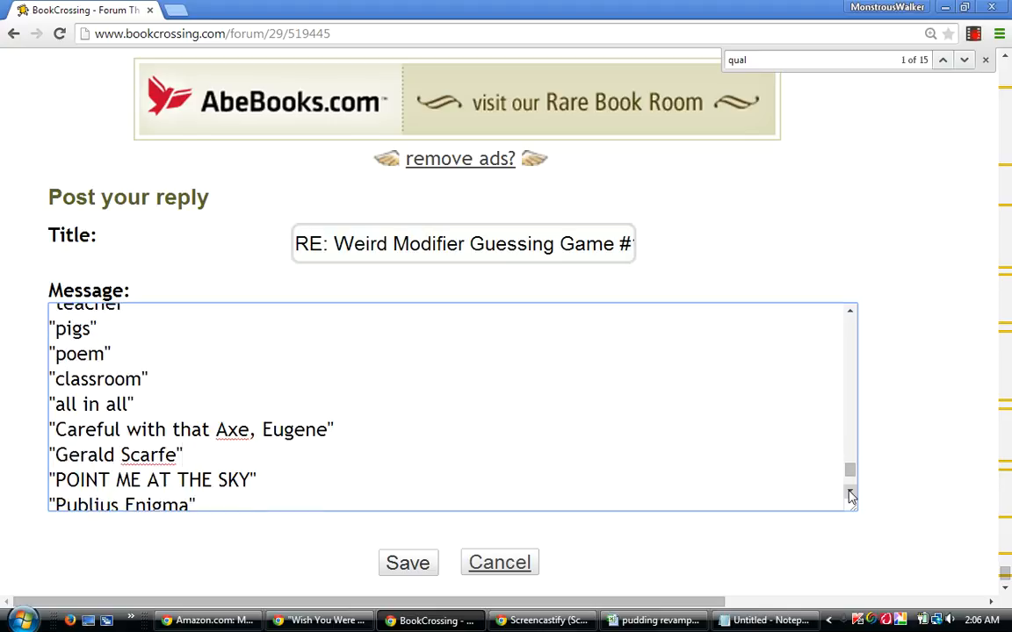
click(850, 495)
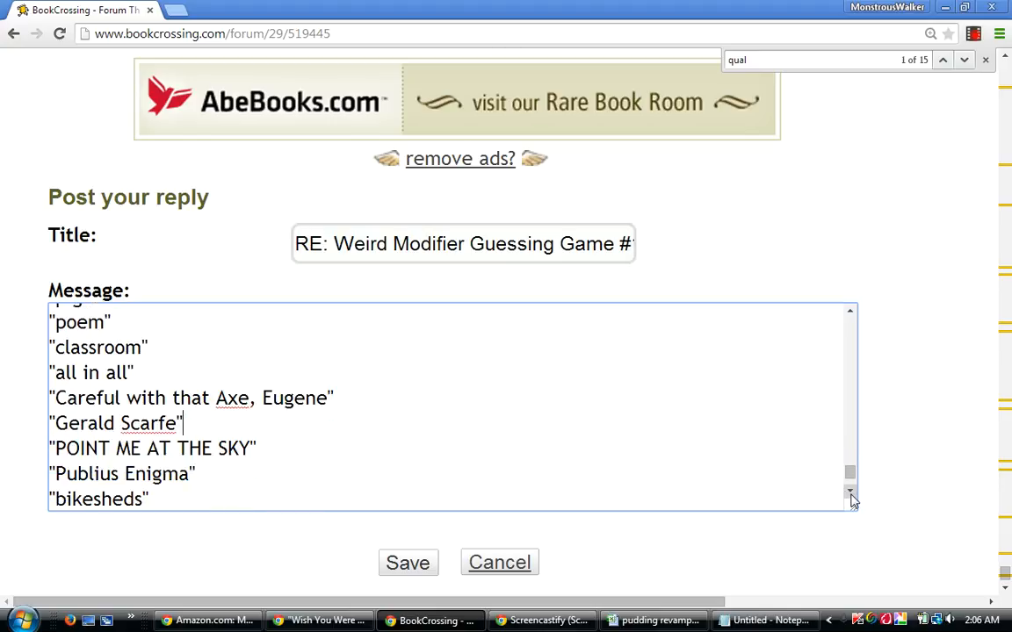
click(851, 494)
click(850, 494)
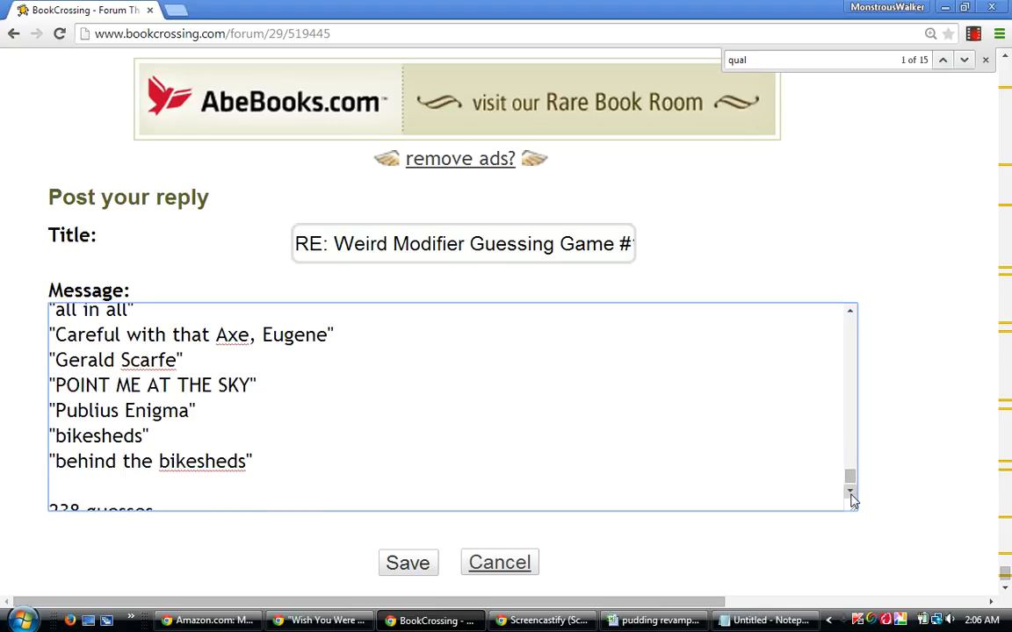
click(850, 496)
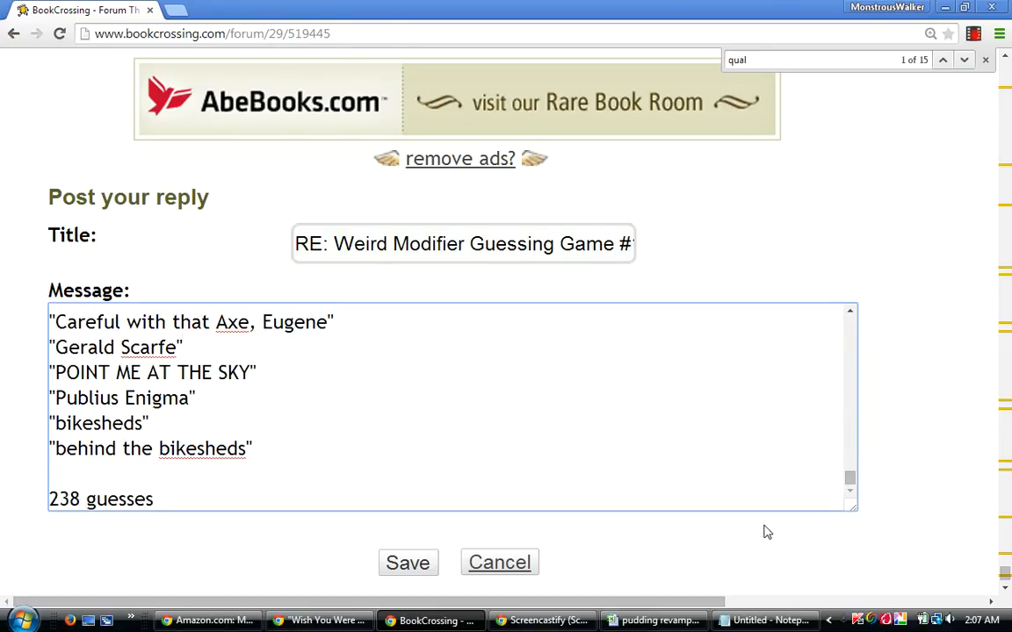
Switch to the pudding revamped workbook and extend the number series from AW7:AW8 down column AW to row 242.
click(673, 621)
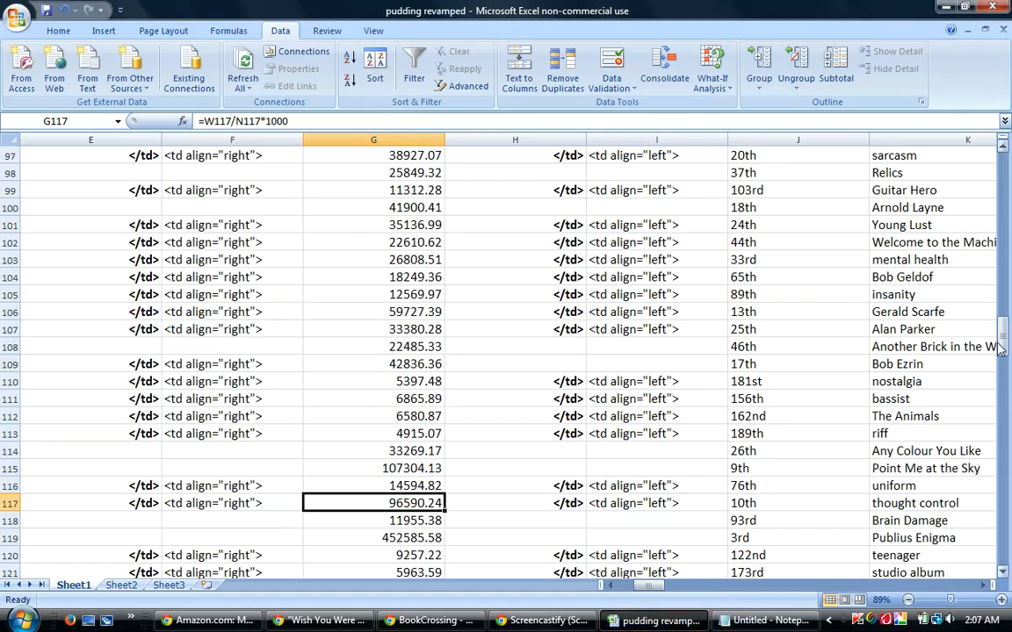
drag(1002, 336, 1002, 167)
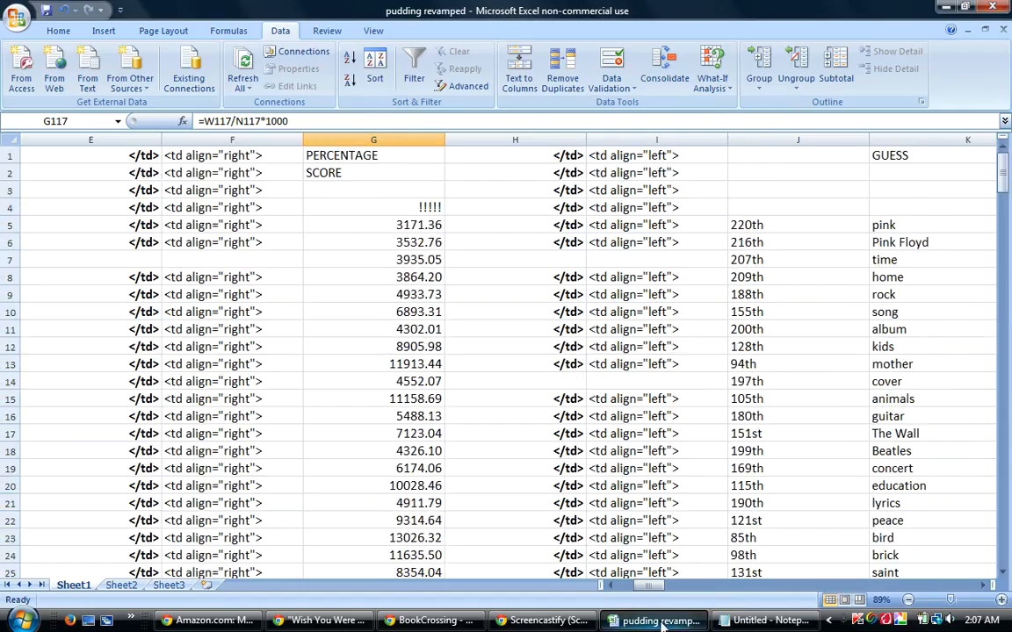
drag(644, 585, 809, 597)
drag(571, 263, 581, 295)
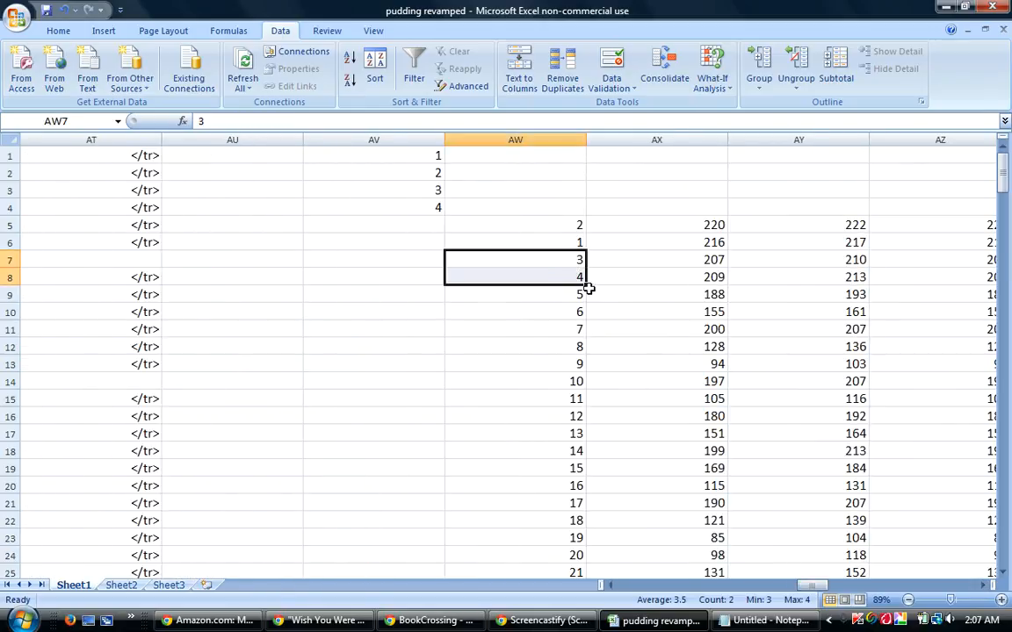
drag(586, 286, 555, 549)
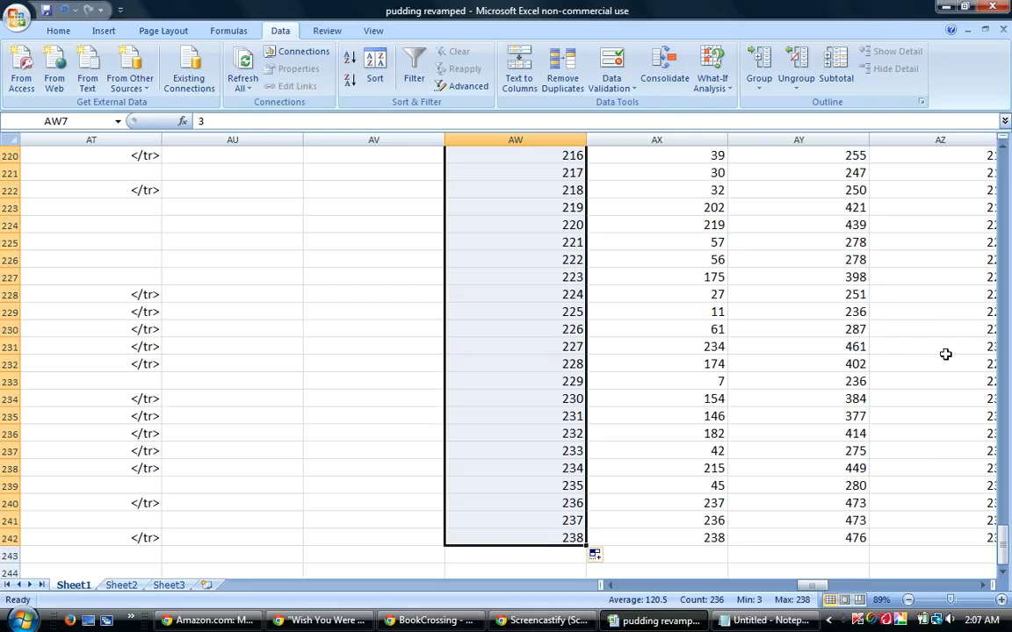
drag(1007, 552, 1007, 162)
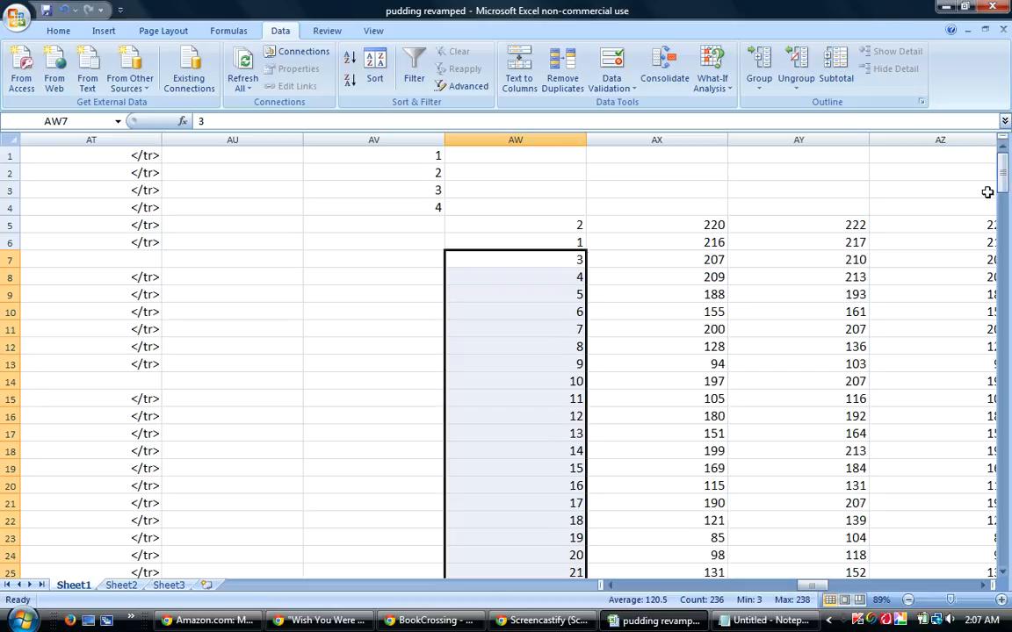
Fill the formulas in AY5:AZ5 down to row 242.
drag(827, 230, 420, 235)
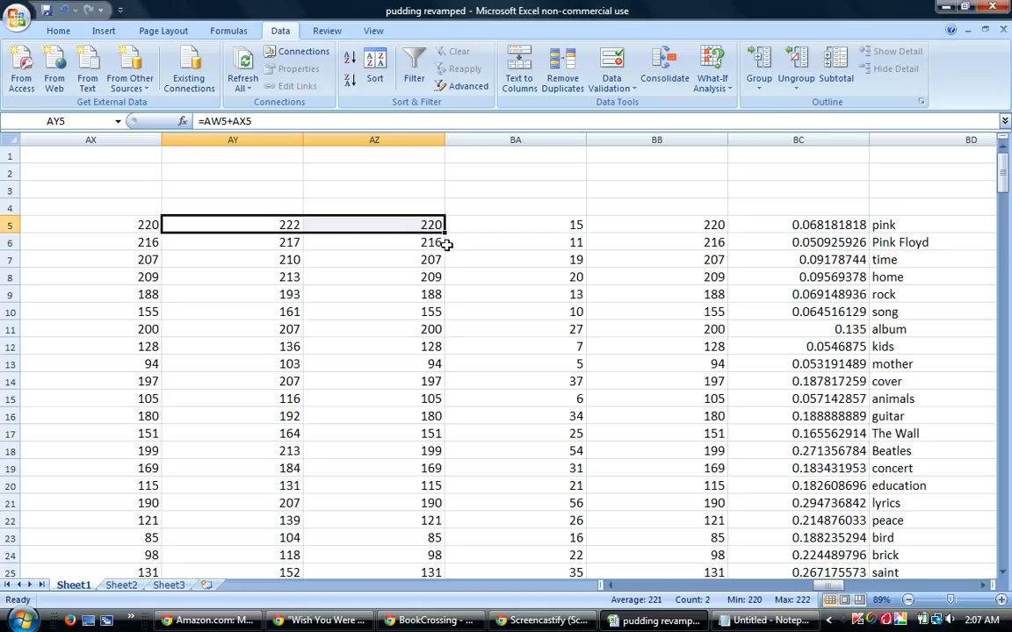
mouse_move(446, 234)
mouse_down()
mouse_move(474, 519)
mouse_move(468, 629)
mouse_move(458, 574)
mouse_move(472, 519)
mouse_up()
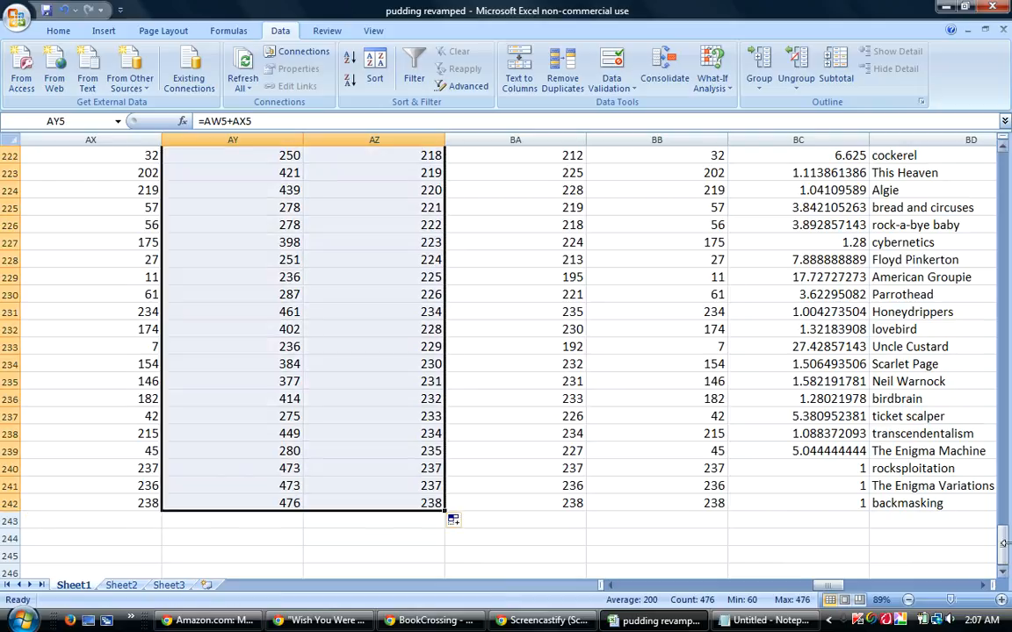
drag(1005, 552, 994, 165)
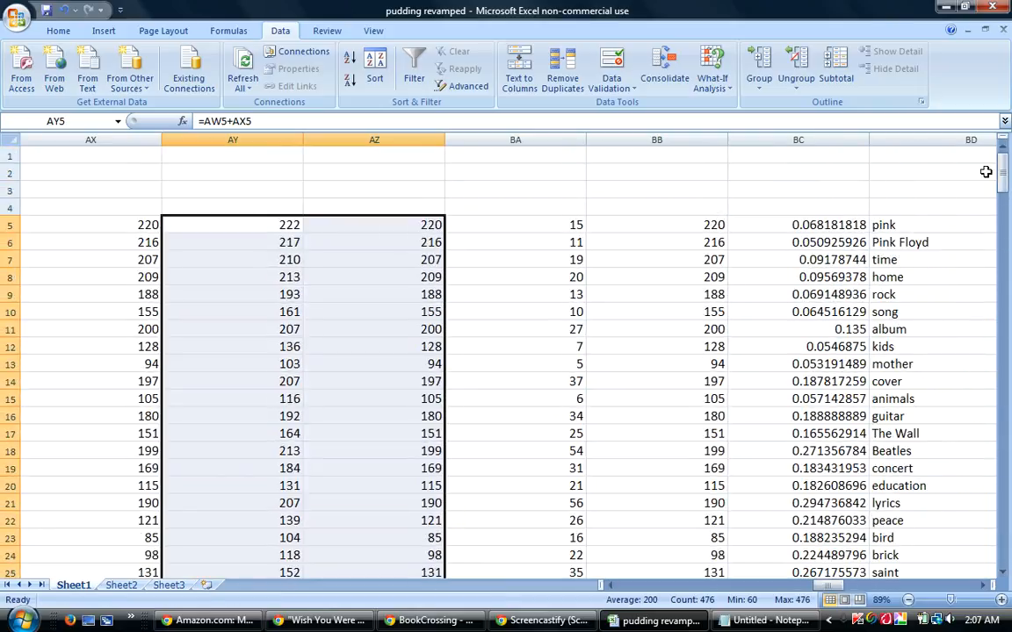
Copy the formulas in BB5:BC5 down columns BB and BC through row 242.
click(556, 272)
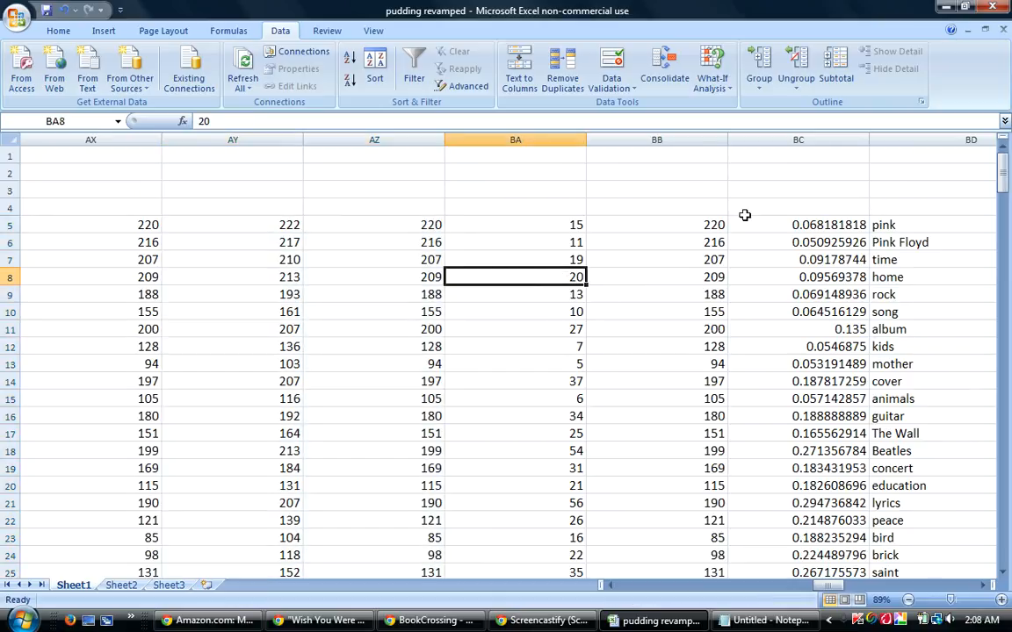
drag(712, 222, 849, 481)
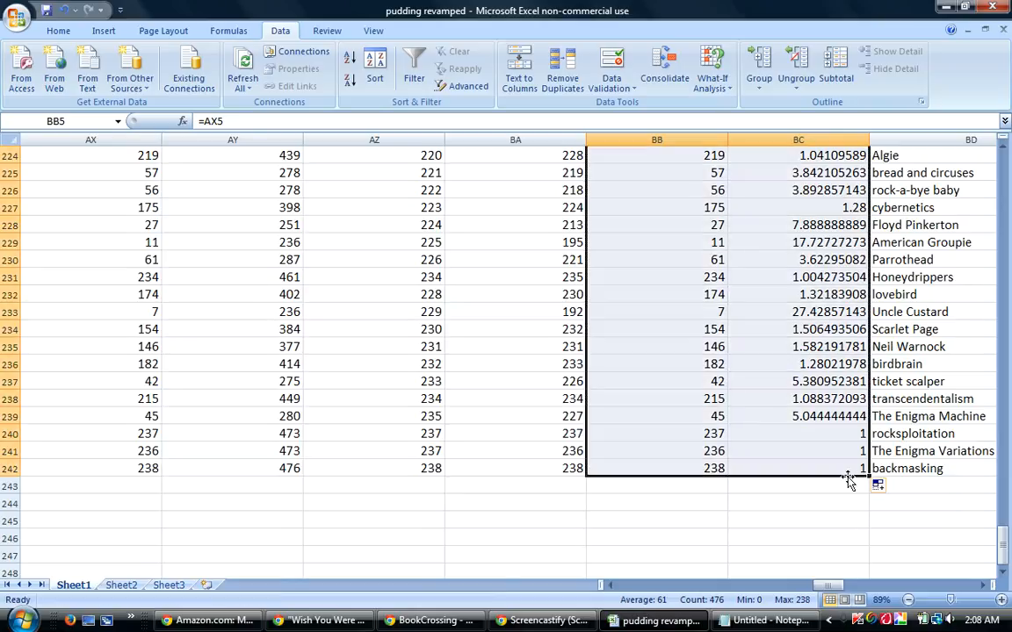
drag(1002, 538, 1002, 167)
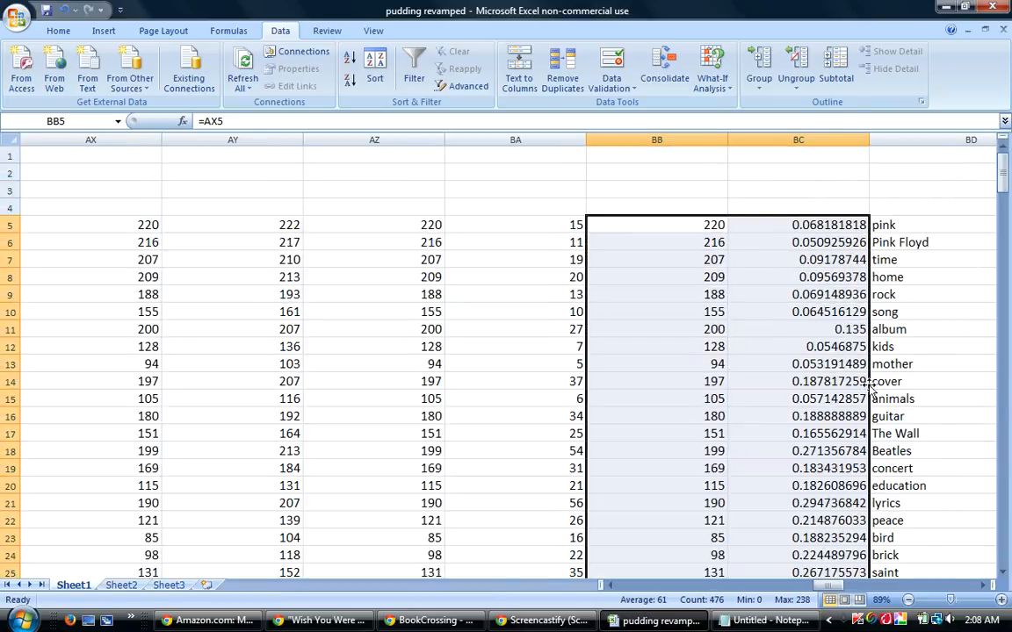
Fill the formulas from BR5 through the DIVVYENTIAL column BZ down to row 242.
drag(830, 586, 891, 591)
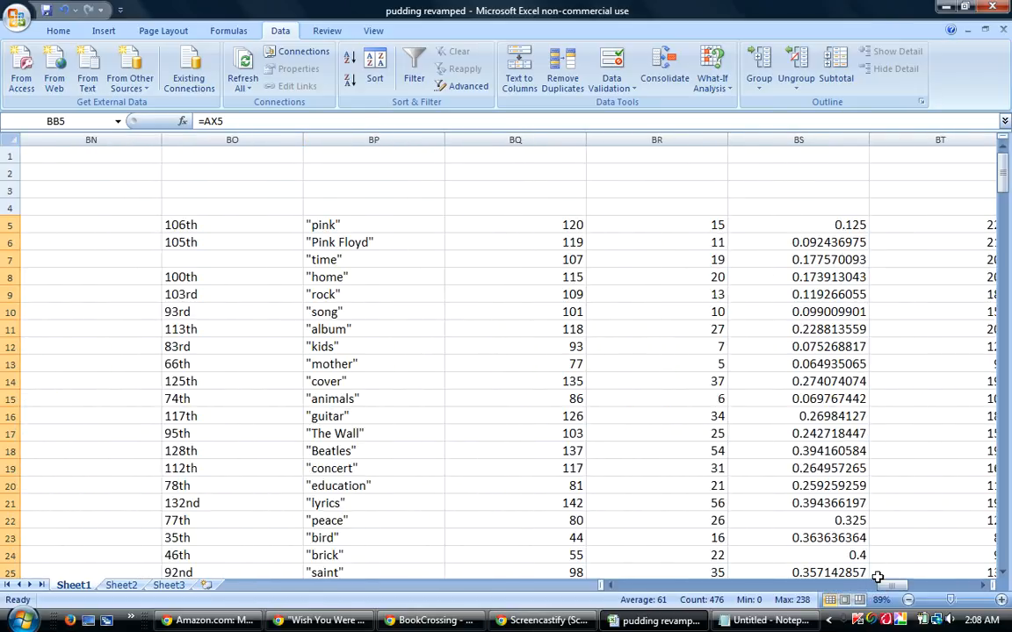
drag(693, 225, 721, 625)
drag(729, 584, 732, 530)
drag(1007, 553, 1007, 172)
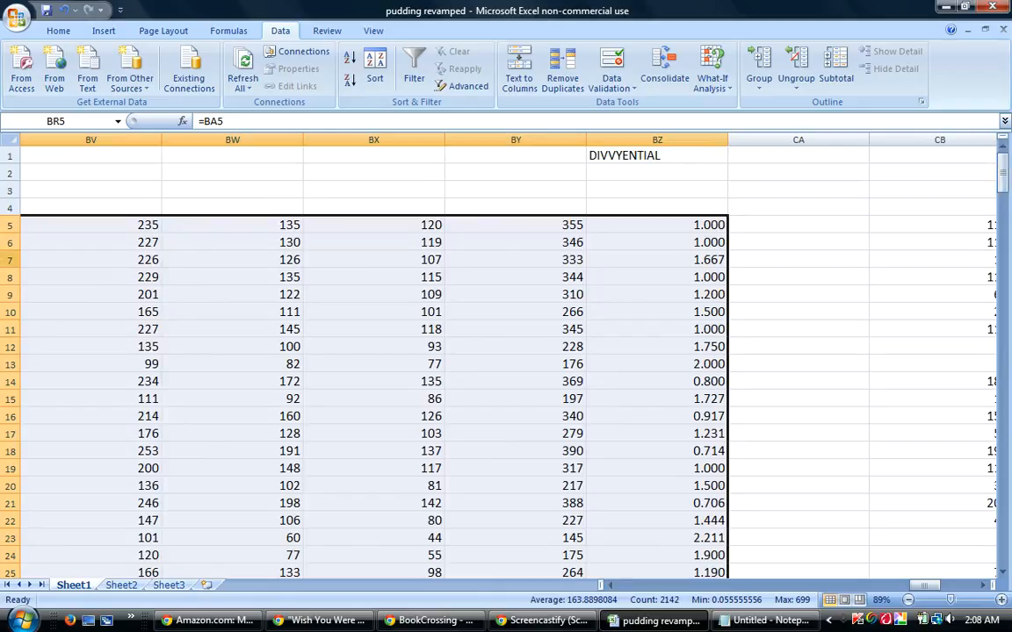
Sort rows 5 to 242 by column AV A to Z, then by column BZ from largest to smallest.
drag(7, 224, 61, 625)
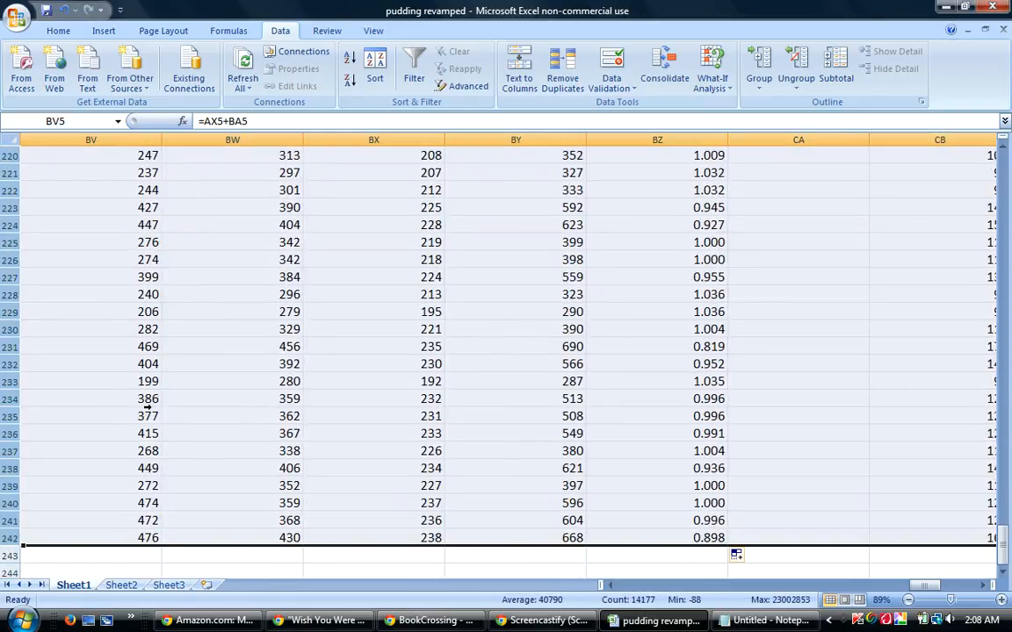
click(374, 67)
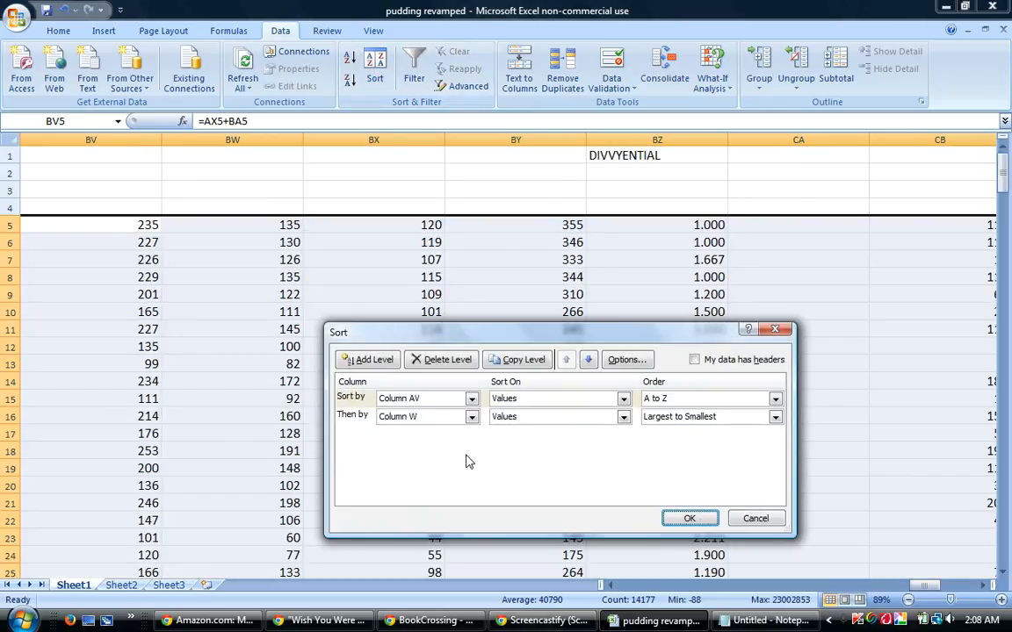
click(472, 420)
drag(472, 480, 478, 521)
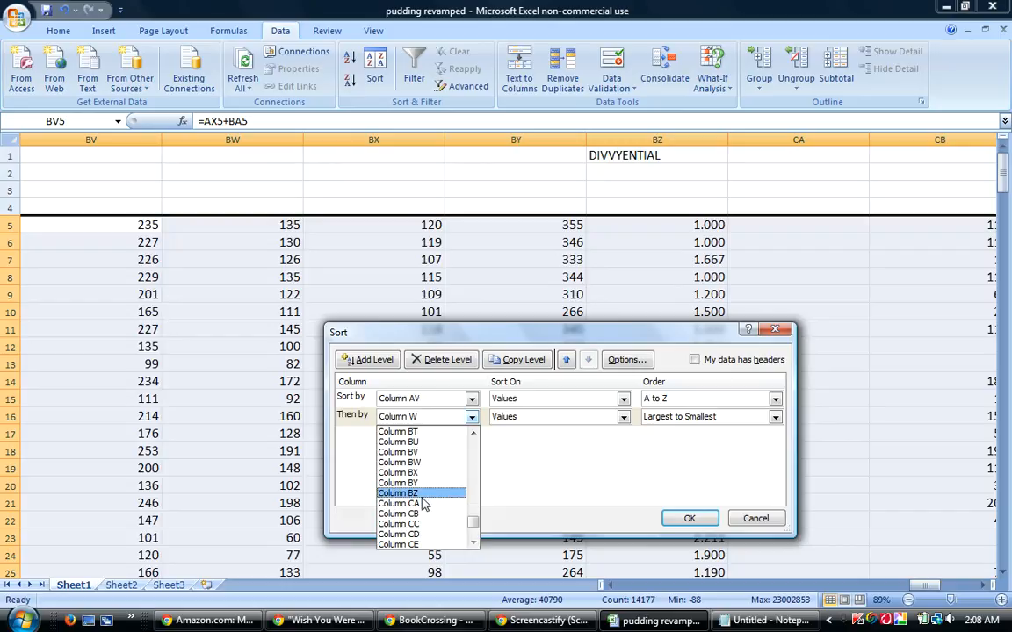
click(429, 493)
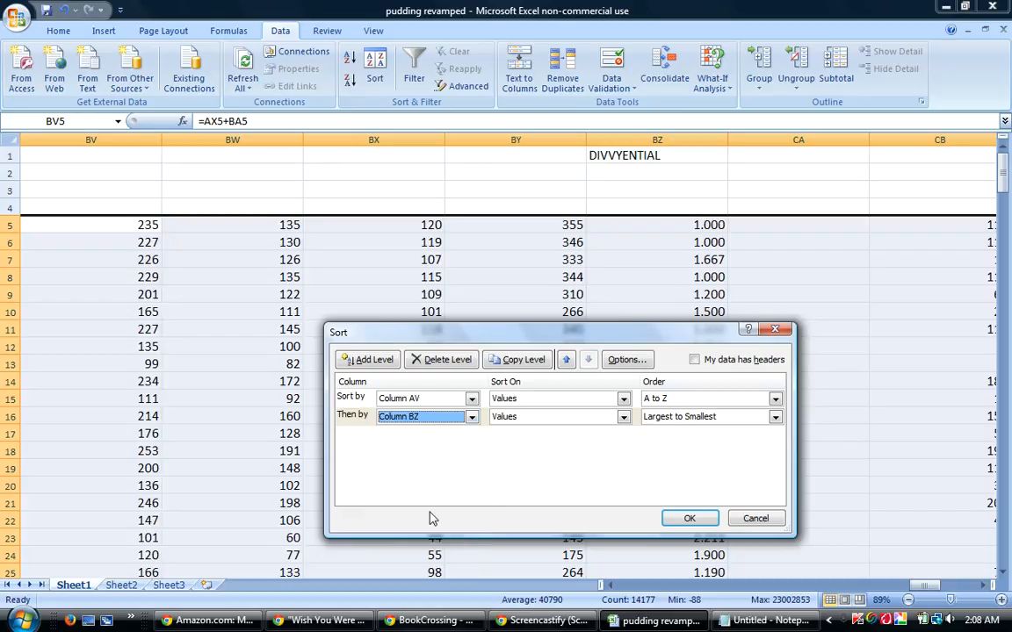
click(687, 519)
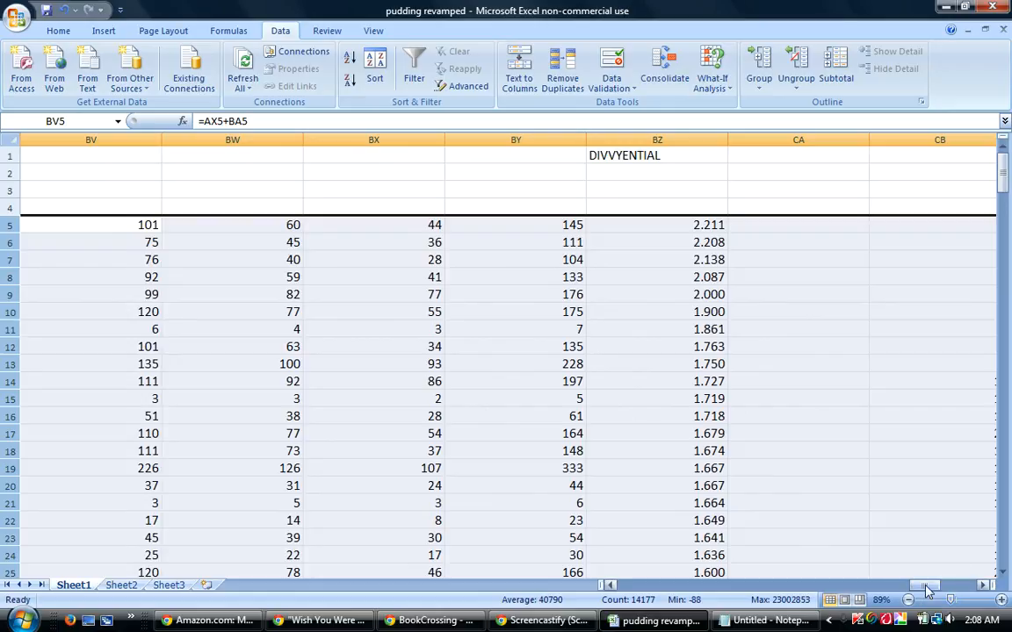
Renumber column CB from 1 to 238 in rows 5 to 242, continuing the series in CB5:CB6.
drag(926, 586, 931, 591)
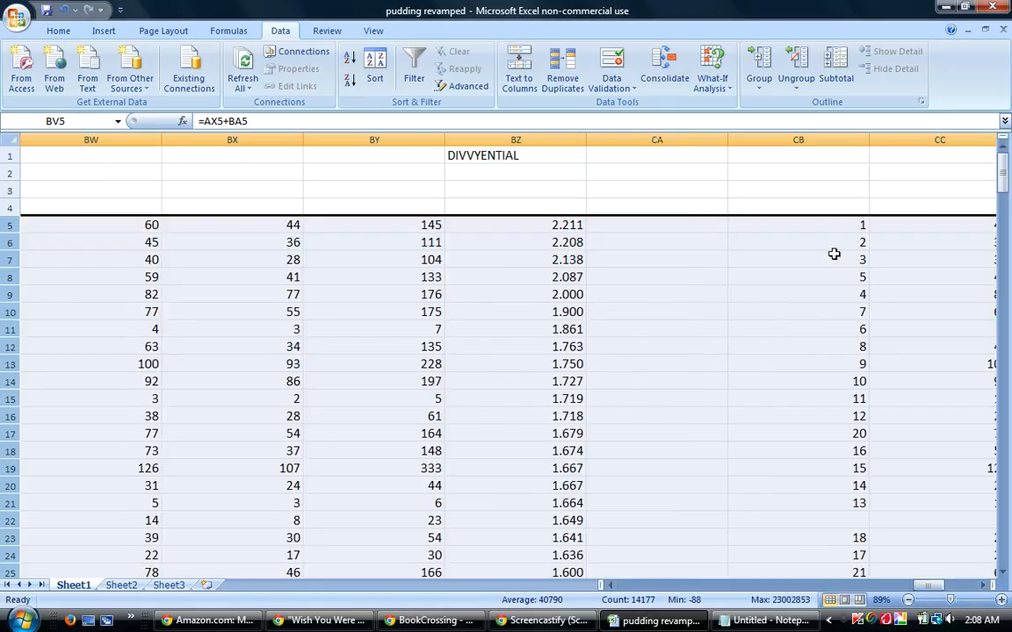
drag(859, 230, 860, 245)
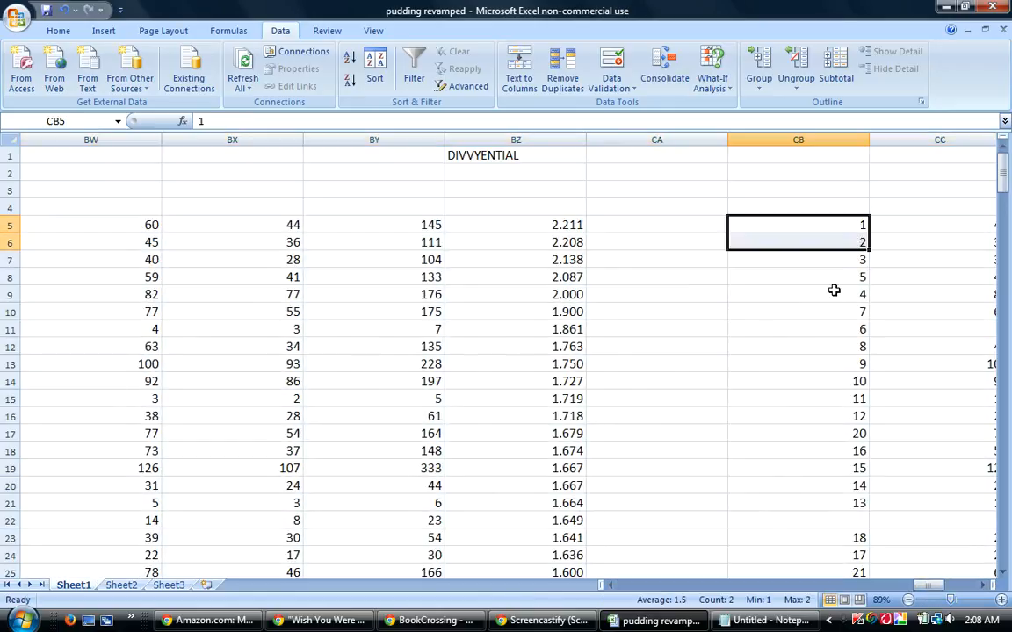
click(858, 432)
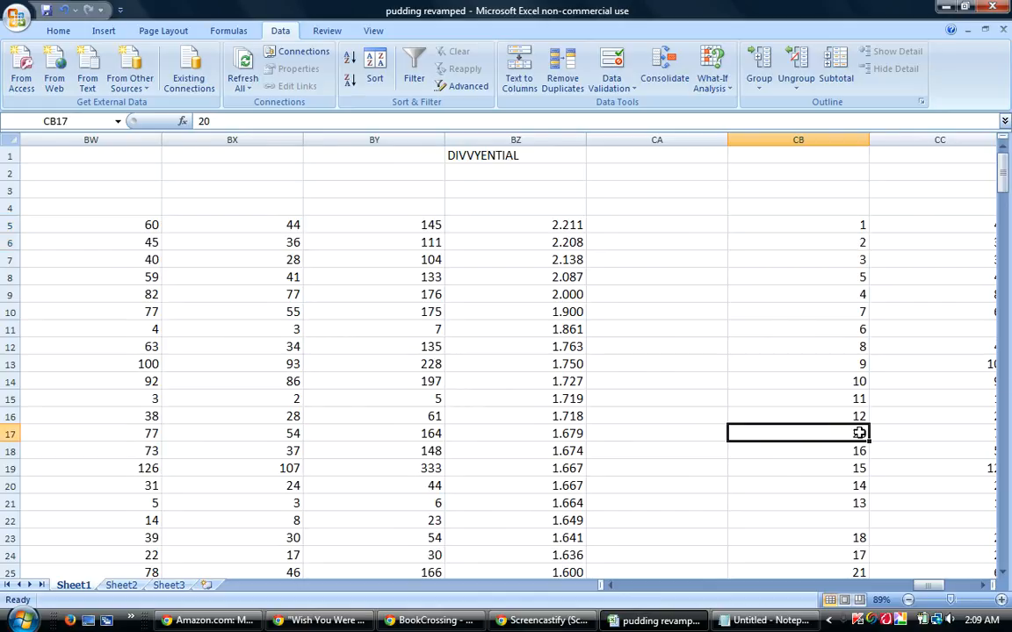
drag(861, 226, 871, 530)
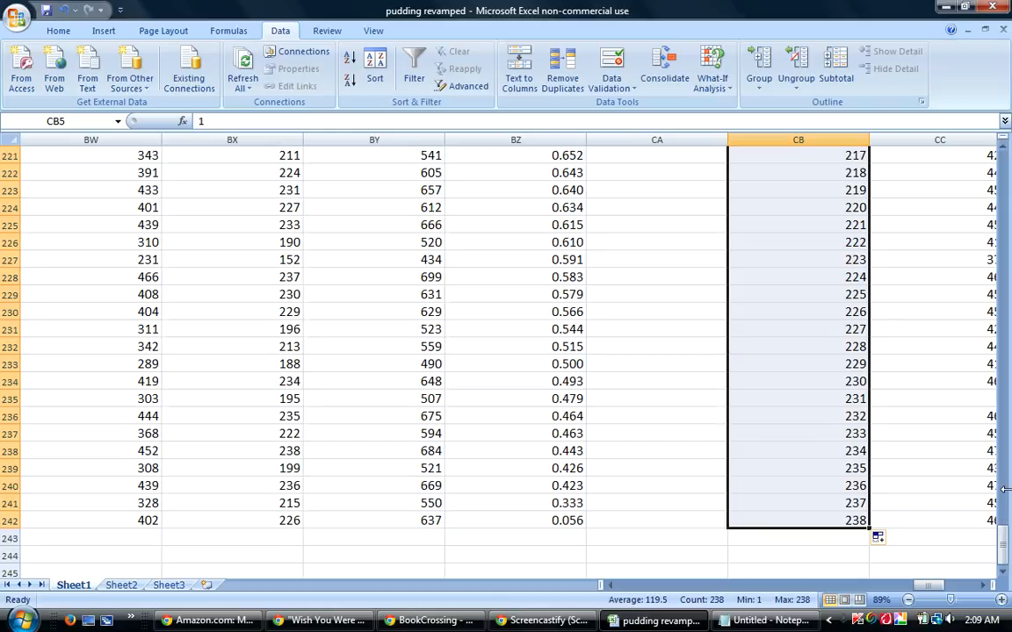
drag(1007, 549, 1003, 163)
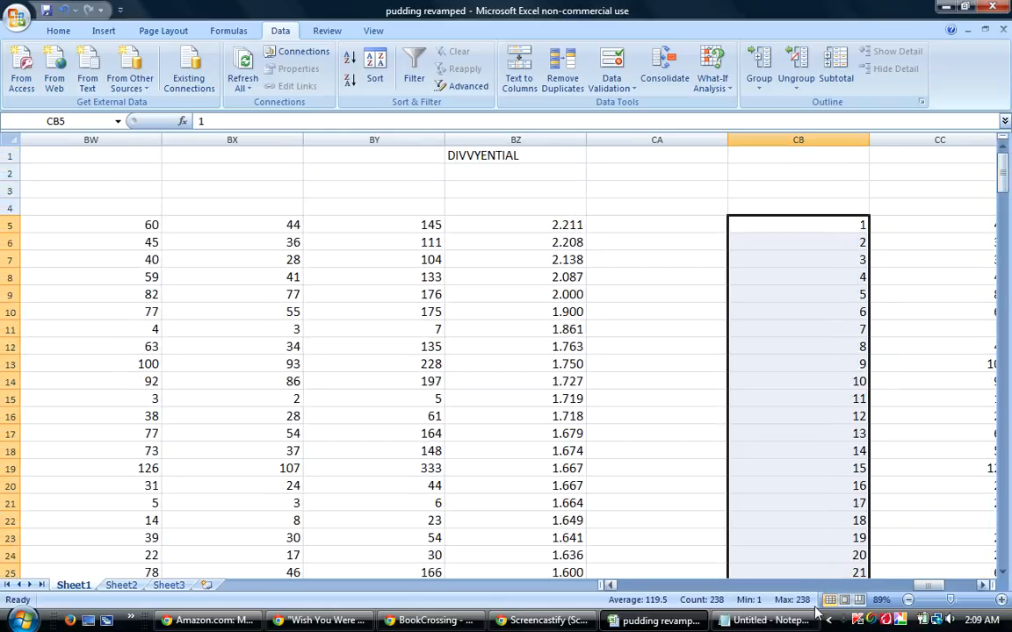
Fill the formulas in CC5:CE5 down columns CC to CE through row 242.
drag(927, 585, 937, 585)
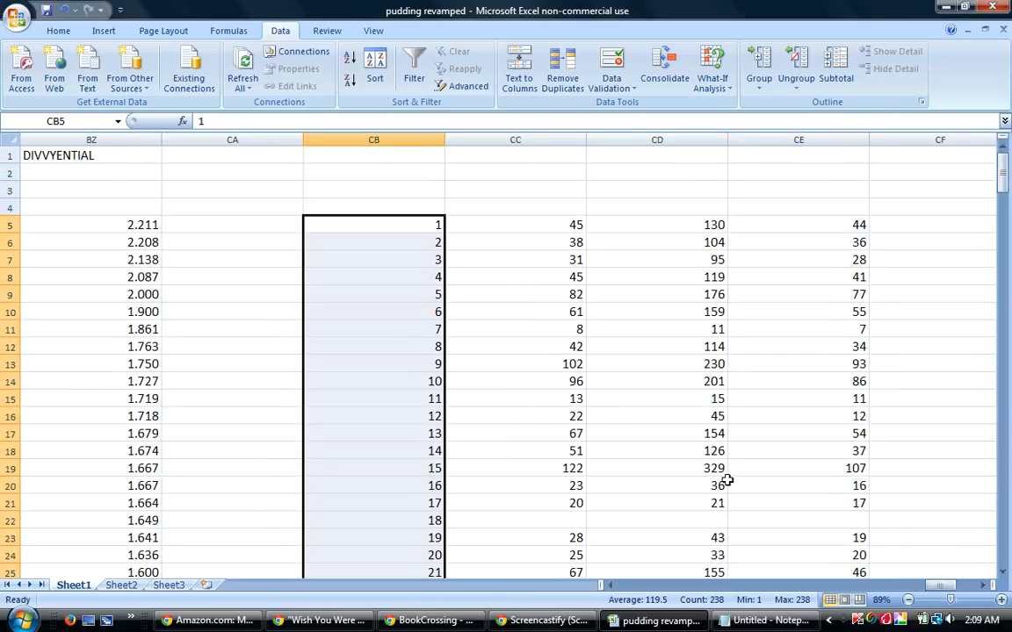
drag(569, 226, 773, 226)
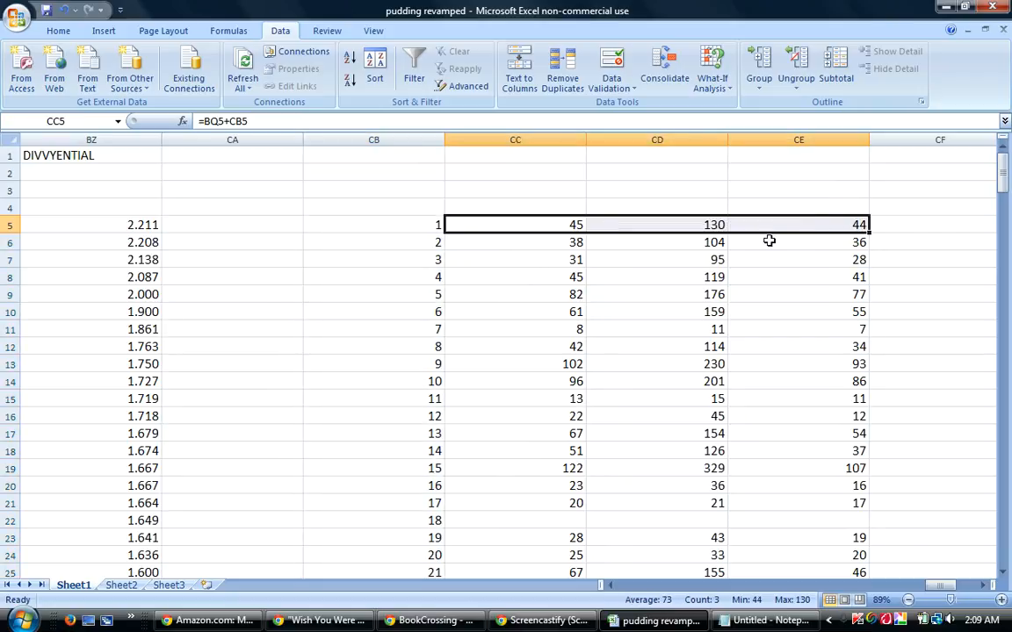
drag(870, 230, 879, 546)
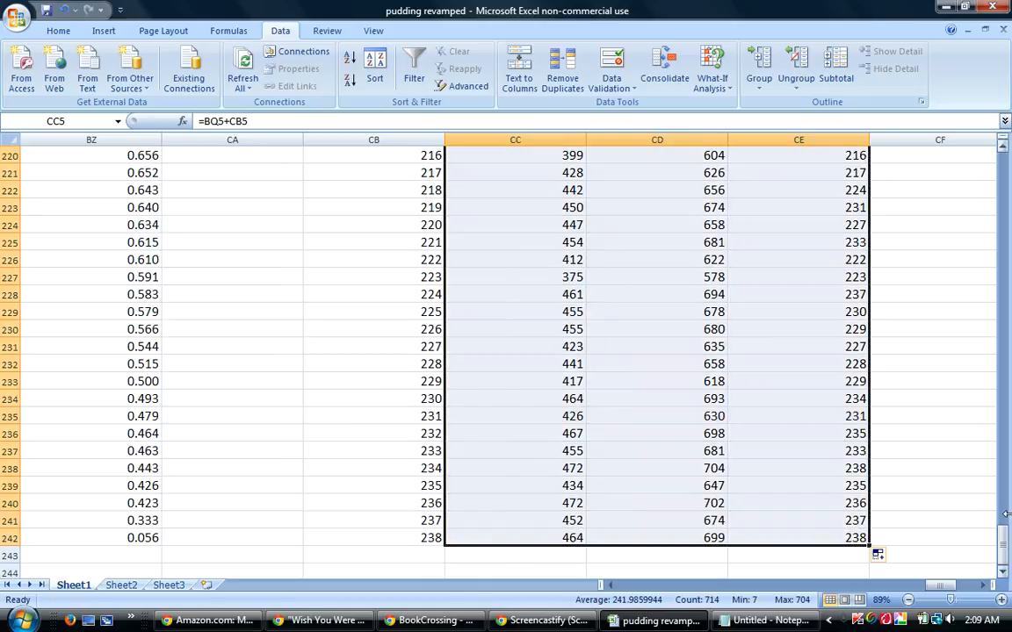
drag(1005, 549, 1002, 156)
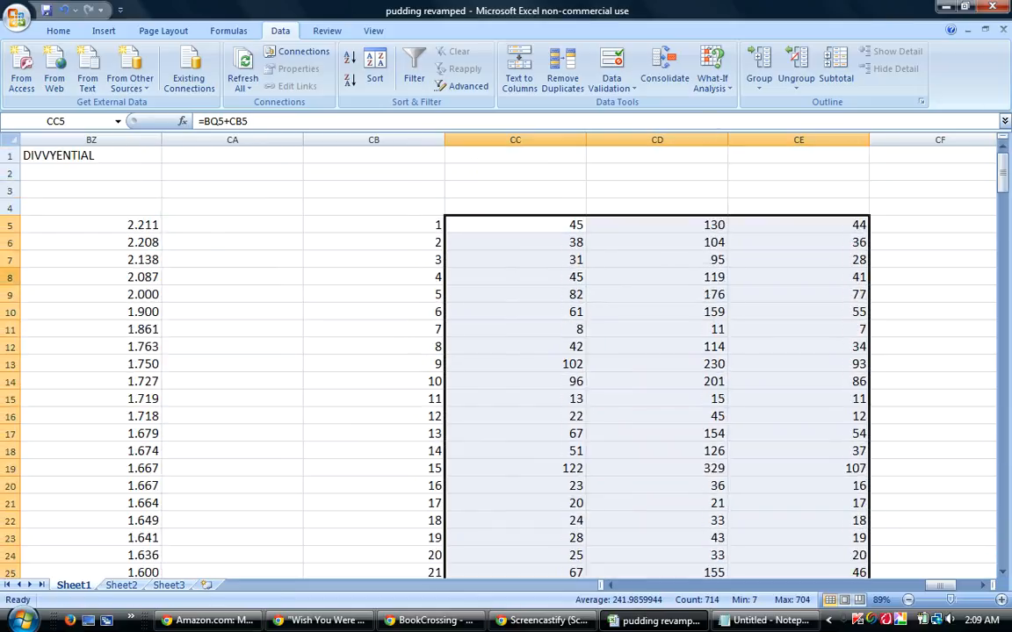
Sort rows 5 to 242 by column AV A to Z, then by column AY from smallest to largest.
drag(7, 226, 12, 538)
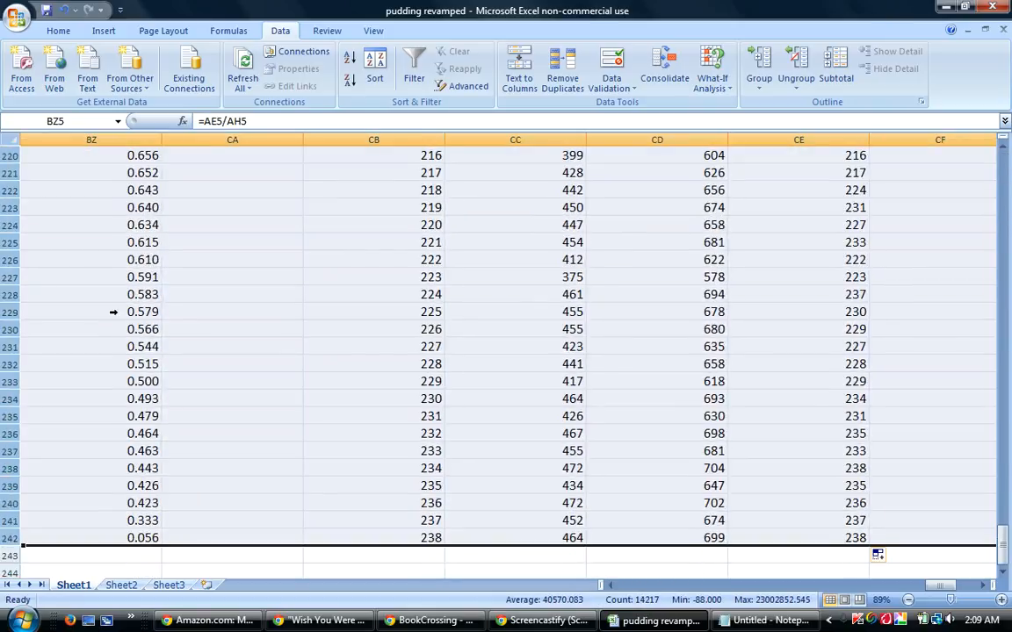
click(374, 71)
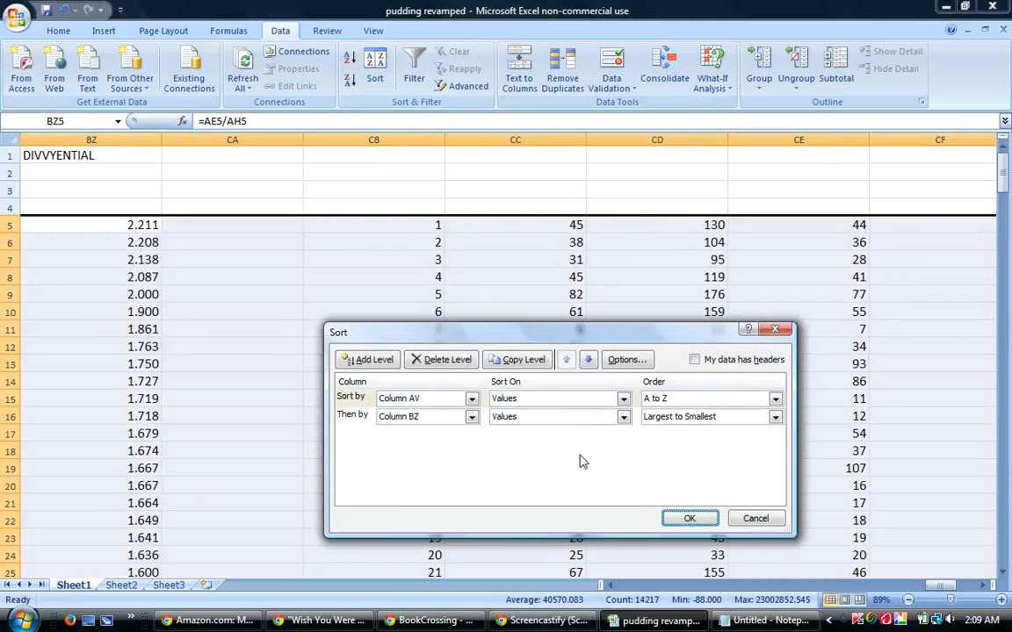
click(472, 416)
drag(472, 535, 472, 493)
click(419, 504)
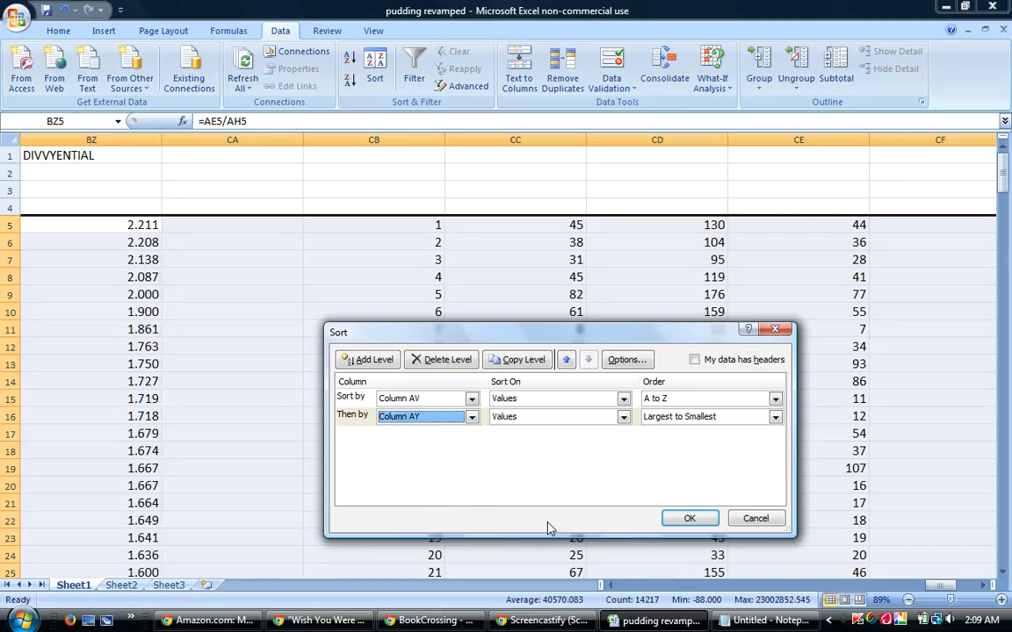
click(709, 420)
click(703, 429)
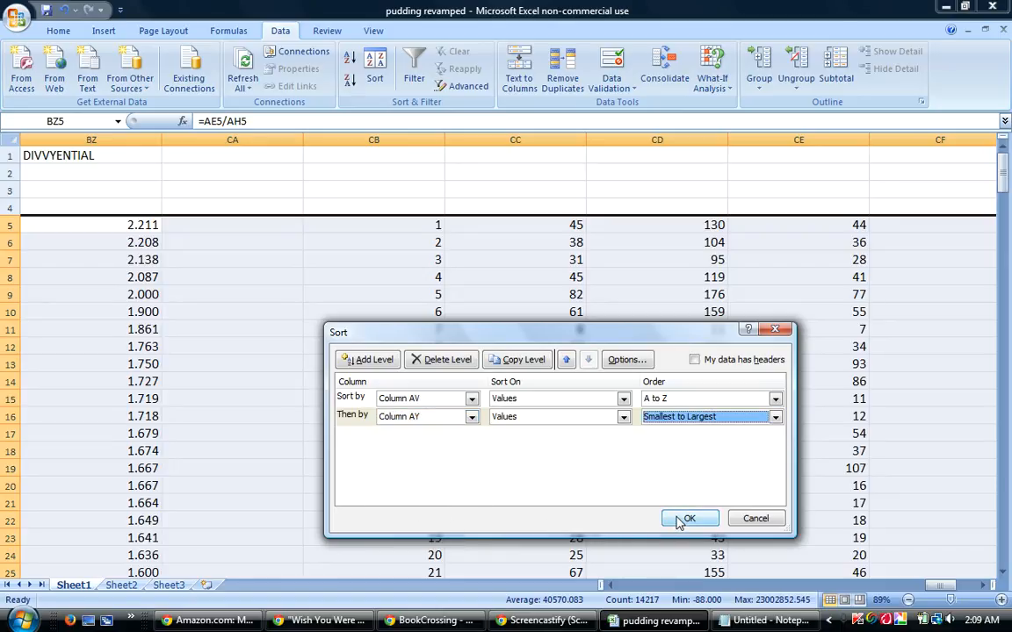
click(683, 521)
Re-sort rows 5 to 242 by column AV A to Z, then by column AZ from smallest to largest.
drag(933, 585, 481, 571)
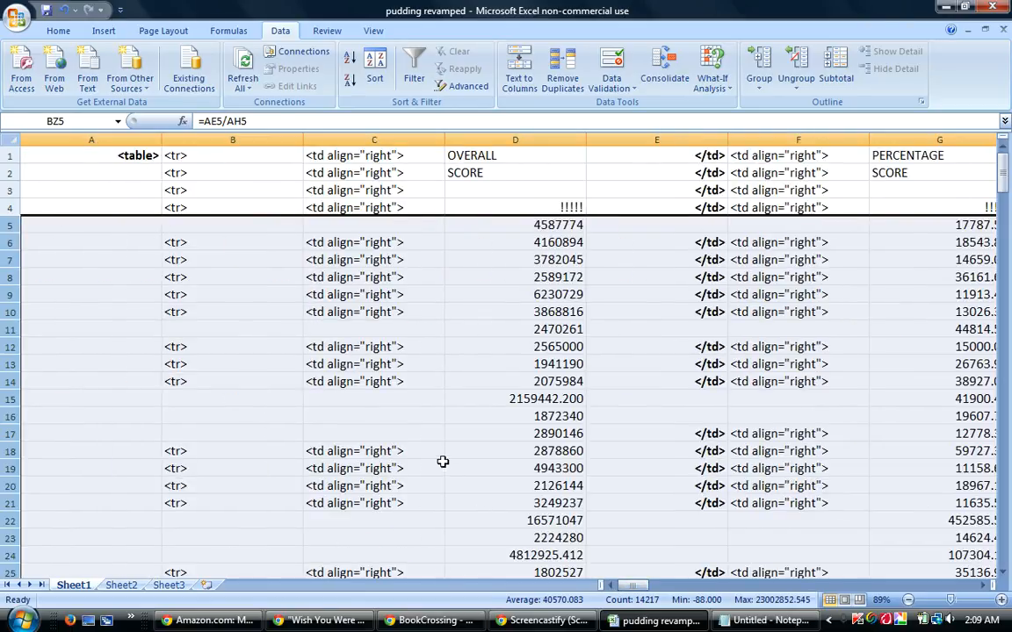
drag(443, 464, 522, 470)
mouse_move(764, 620)
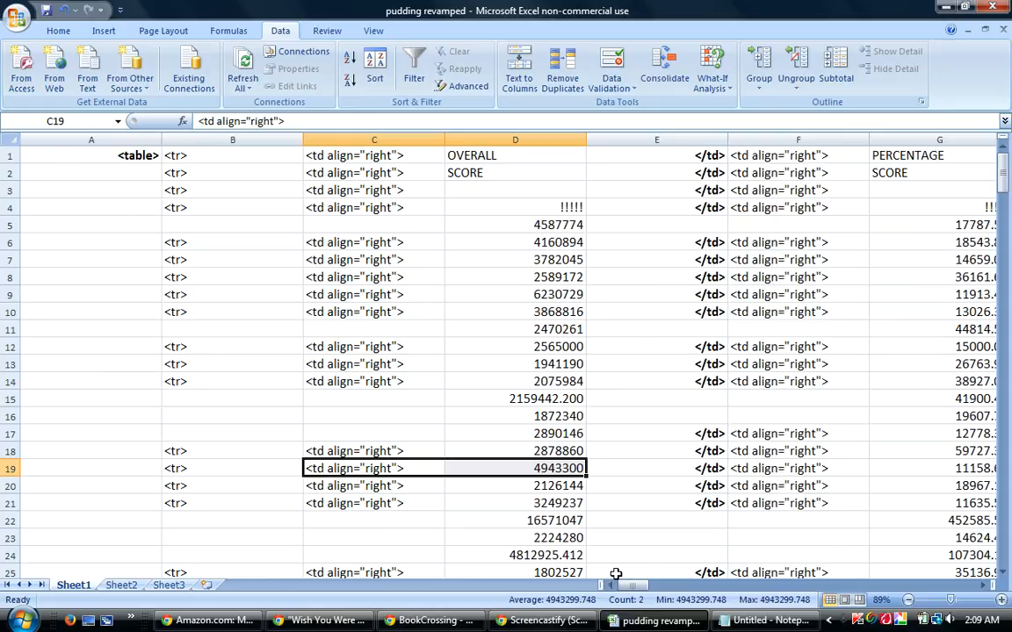
drag(619, 586, 640, 591)
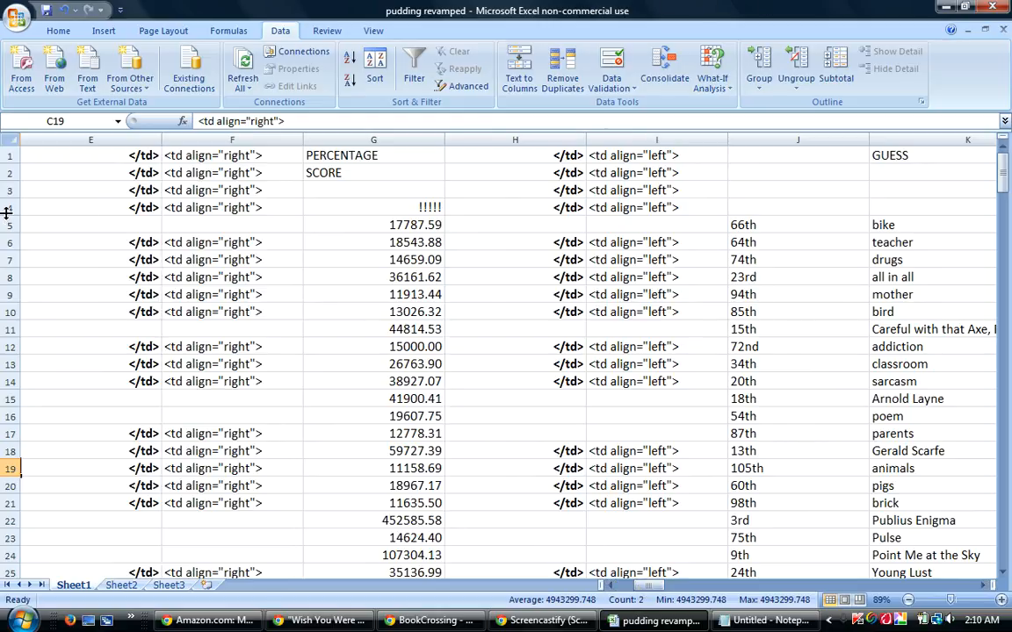
drag(6, 224, 7, 294)
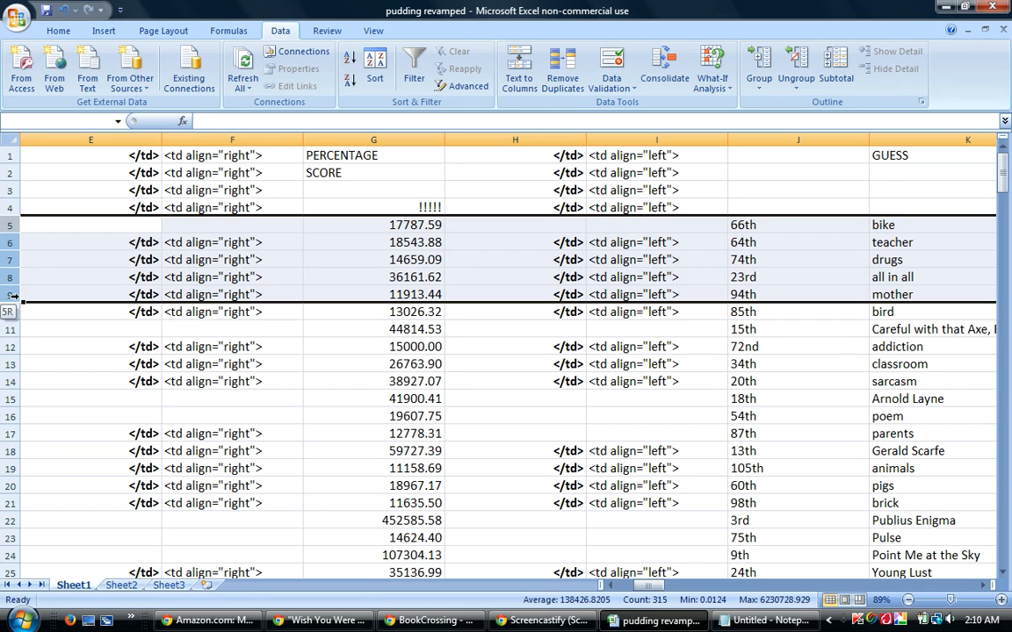
drag(16, 301, 13, 547)
click(373, 65)
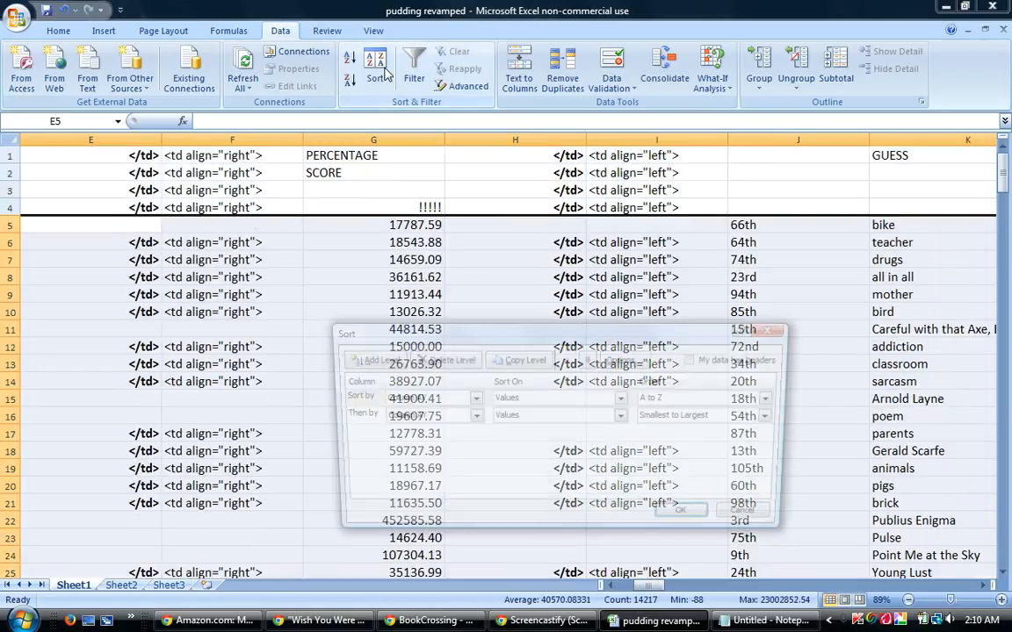
click(471, 416)
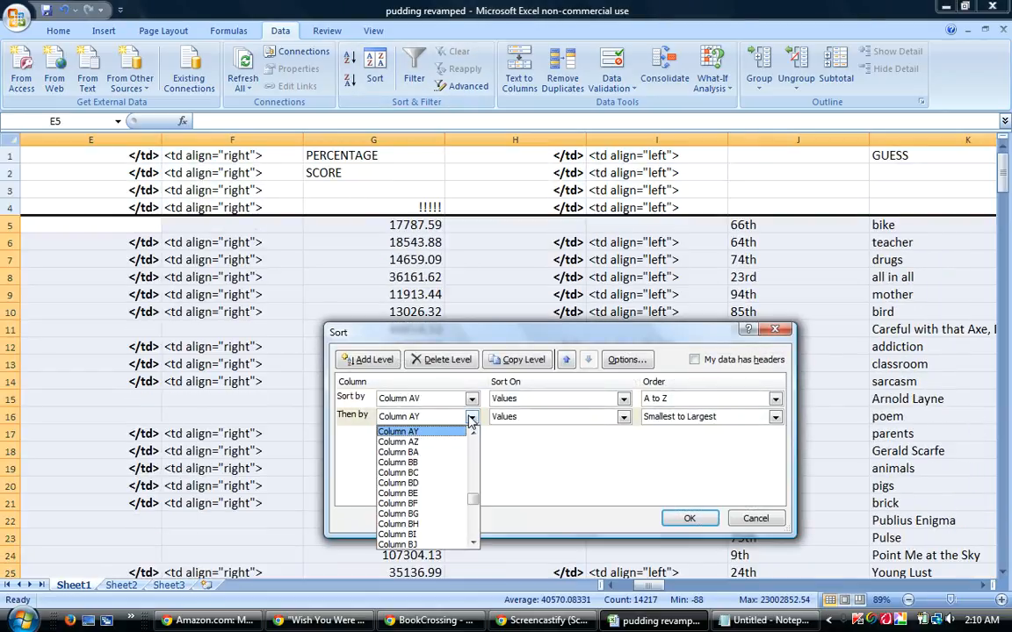
click(412, 440)
click(680, 518)
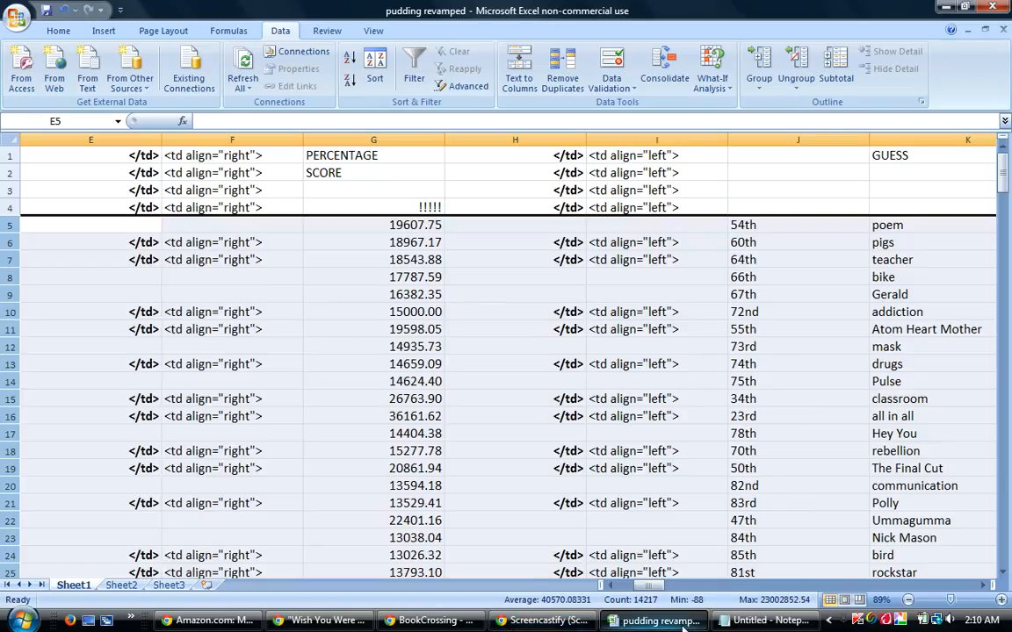
Change the second sort level for rows 5 to 242 to column BC, smallest to largest, keeping column AV first.
drag(646, 586, 621, 600)
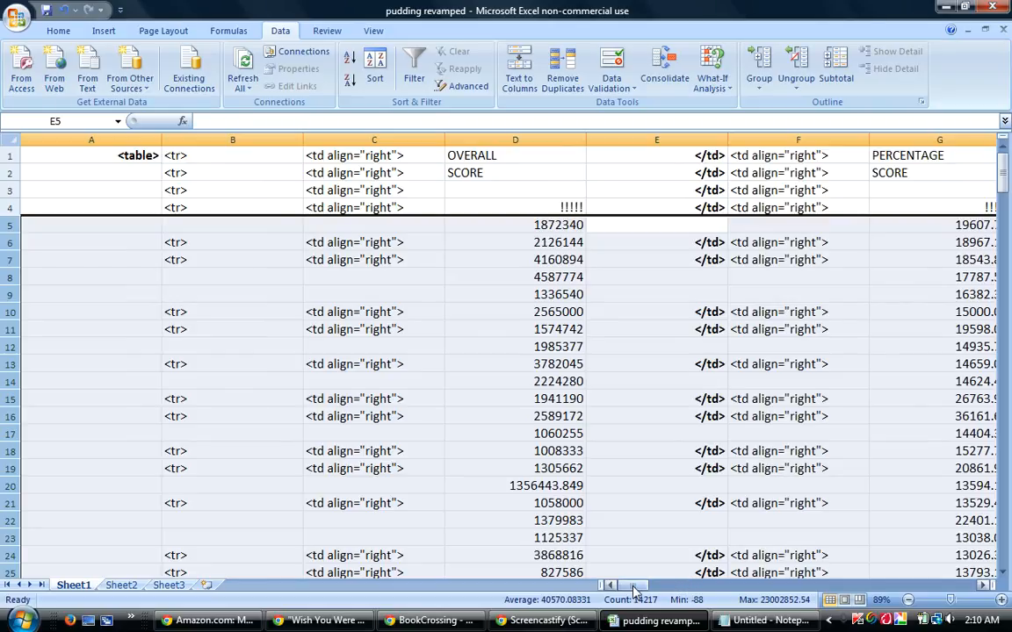
drag(635, 587, 642, 589)
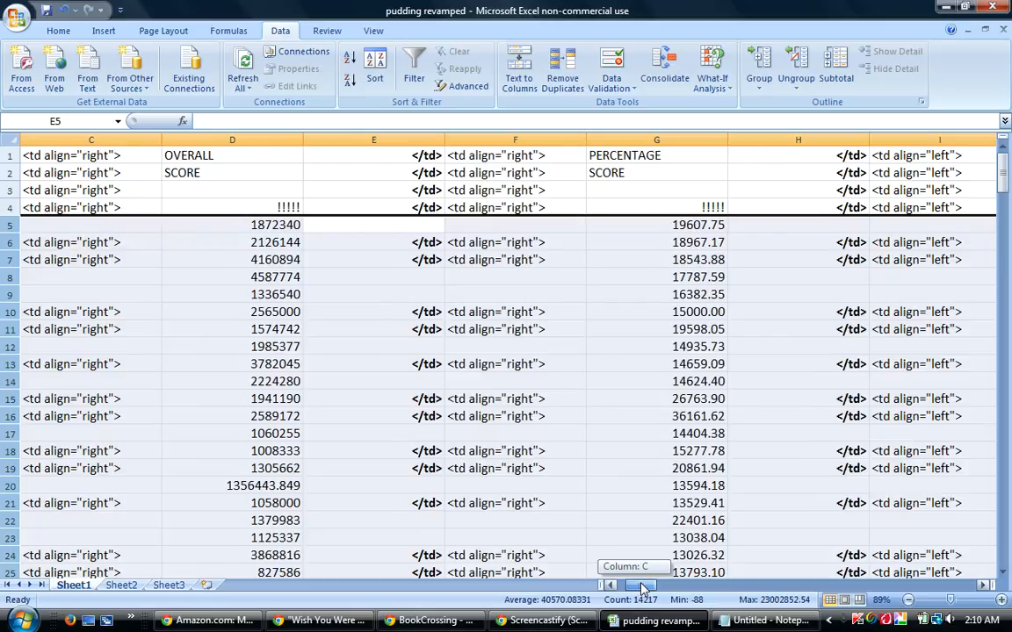
drag(642, 589, 663, 587)
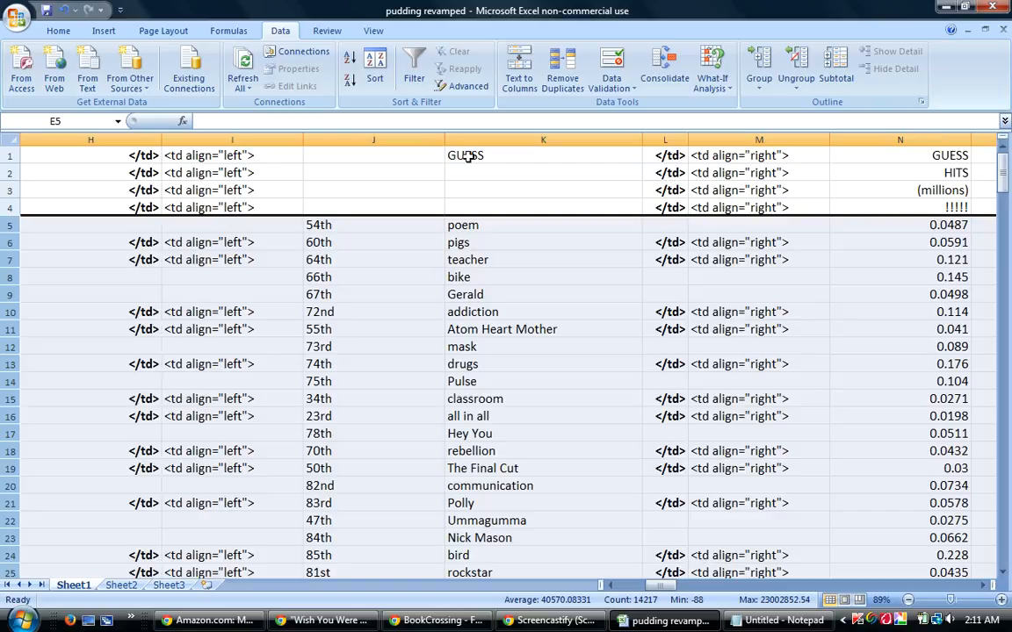
click(376, 72)
drag(657, 588, 625, 586)
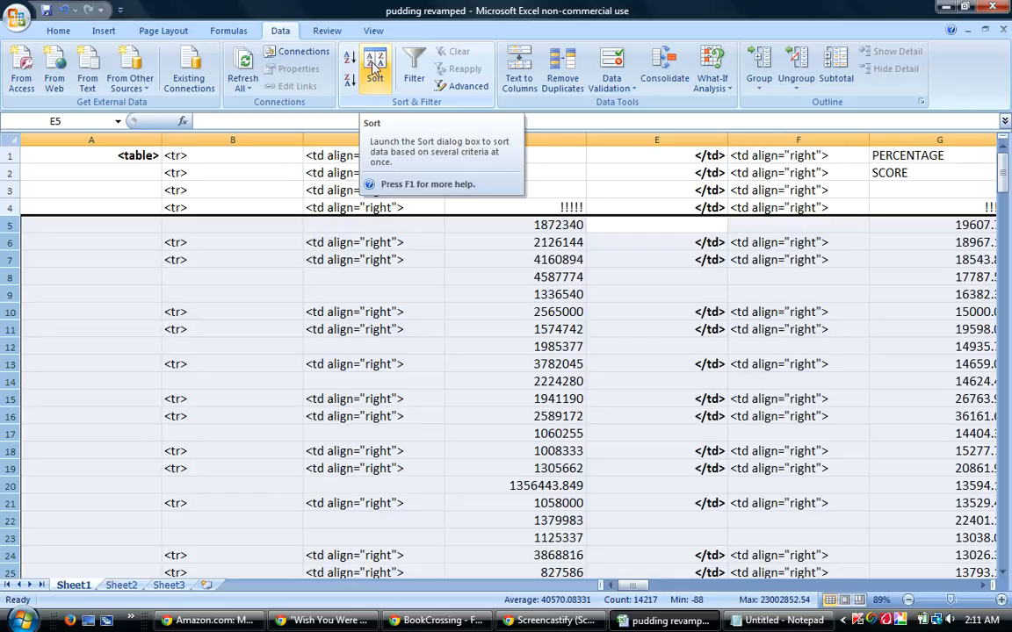
click(375, 60)
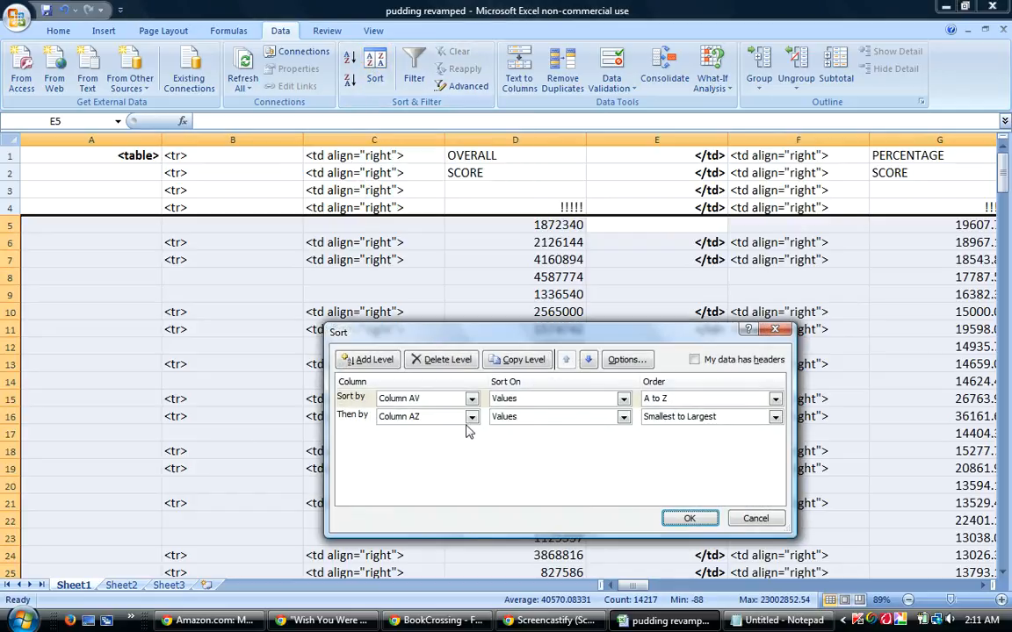
click(471, 418)
key(Down)
key(Down)
key(Down)
key(Return)
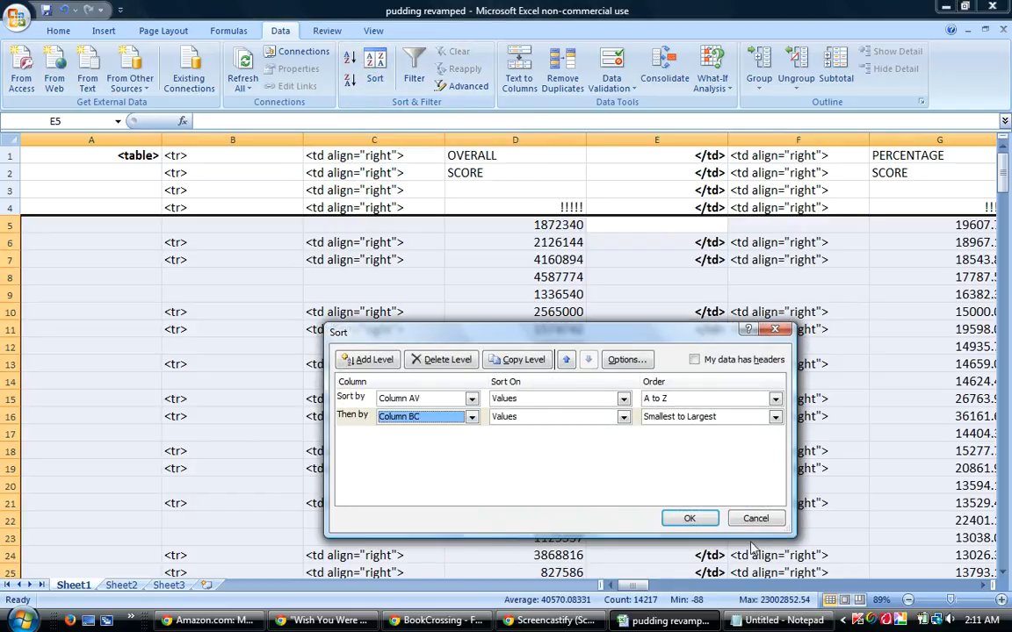
click(689, 518)
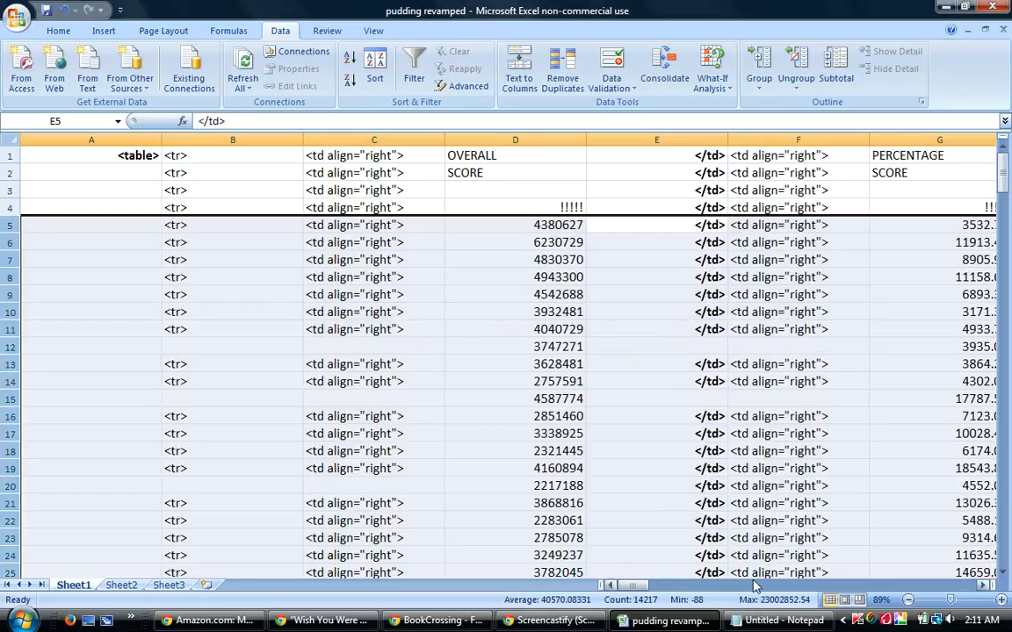
Sort the rows again with column BC ordered from largest to smallest after column AV.
mouse_move(628, 586)
mouse_down()
mouse_move(660, 593)
mouse_move(640, 590)
mouse_up()
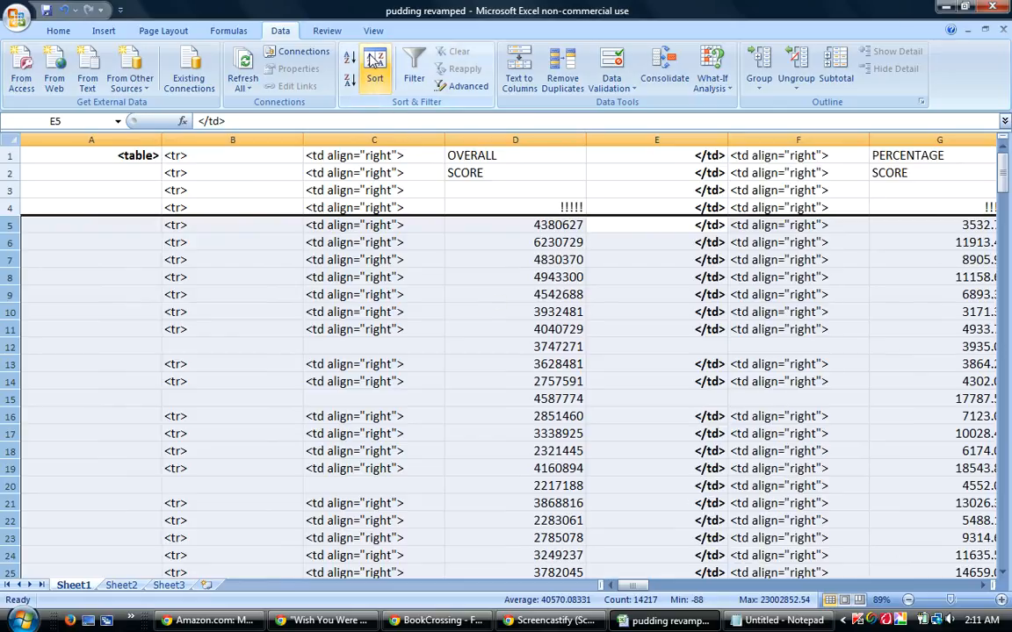
click(375, 81)
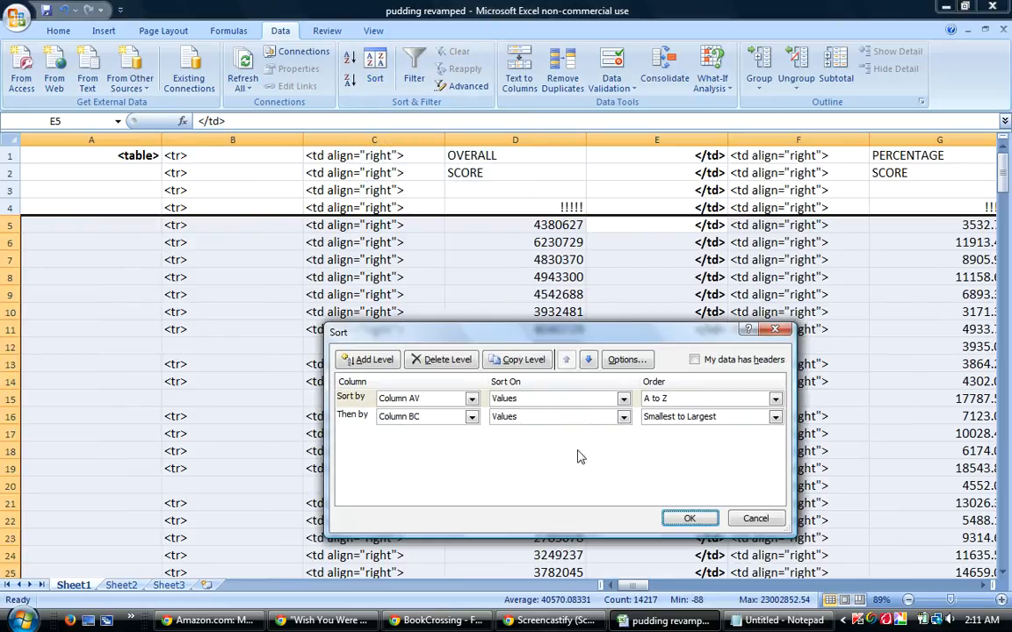
click(665, 418)
click(685, 440)
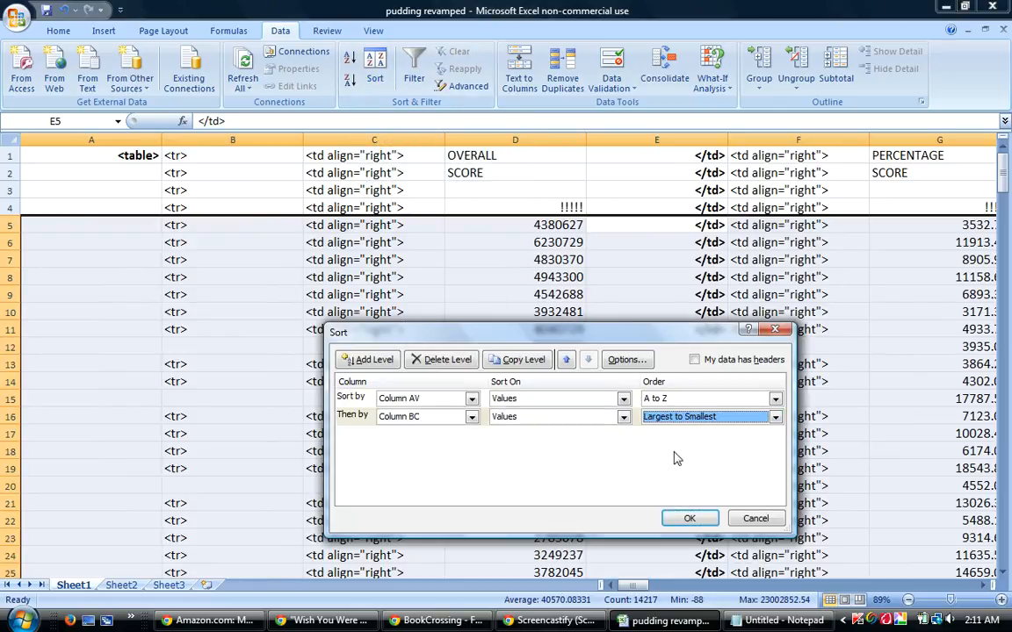
click(690, 518)
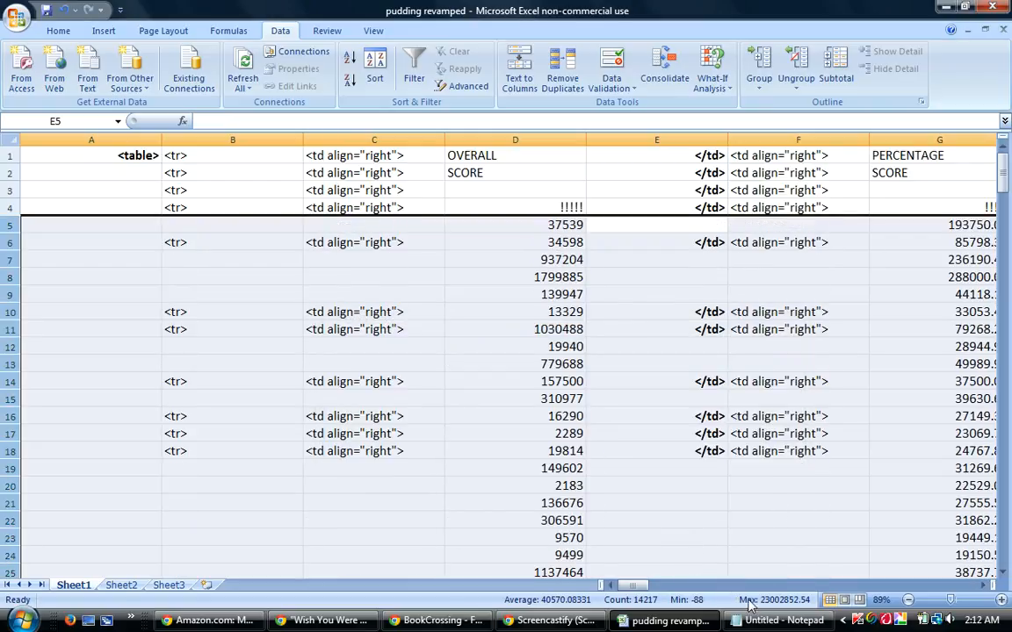
Sort the selected rows by column AV A to Z, then by column BS from largest to smallest.
mouse_move(625, 585)
mouse_down()
mouse_move(669, 589)
mouse_move(629, 587)
mouse_up()
click(372, 60)
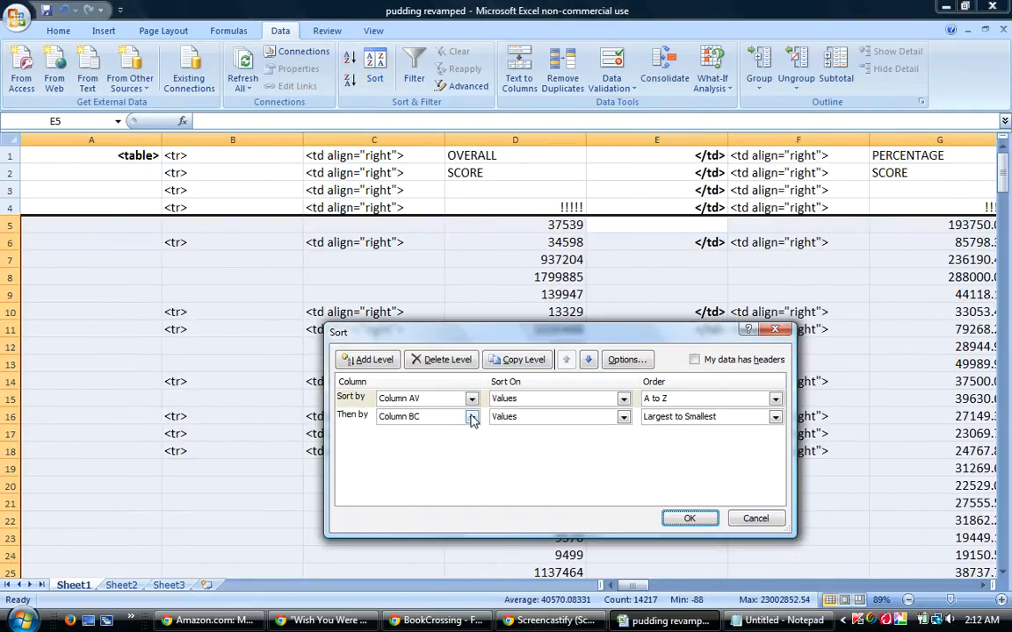
click(471, 416)
drag(475, 506, 475, 519)
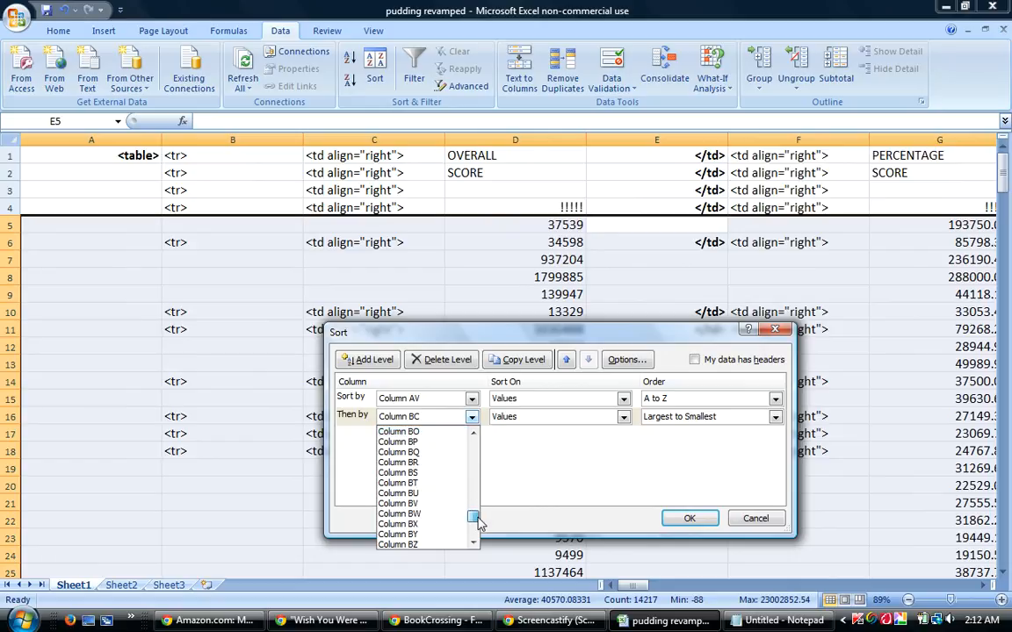
click(416, 475)
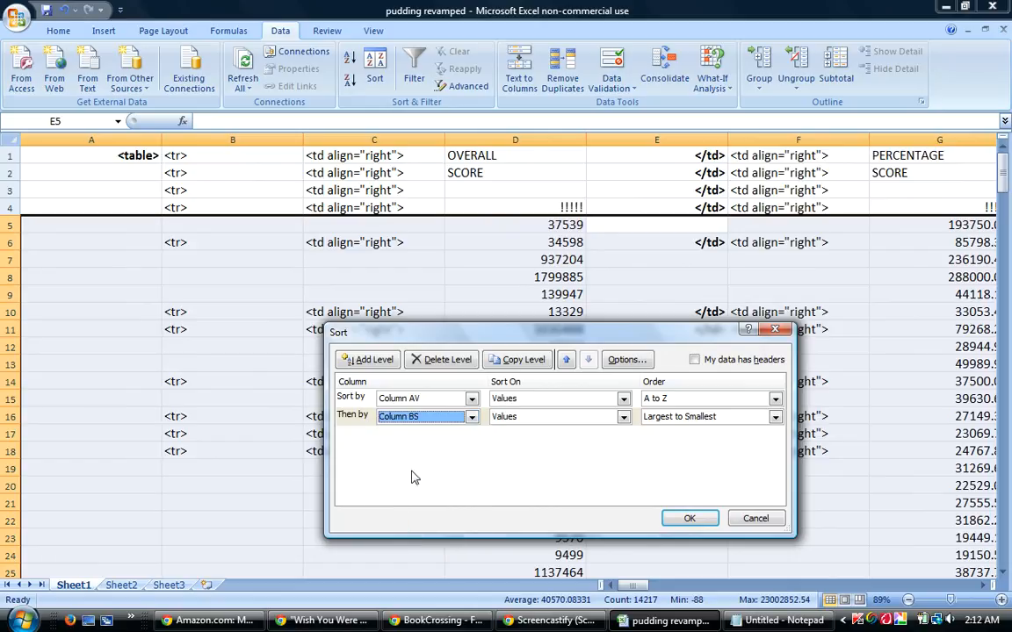
click(694, 520)
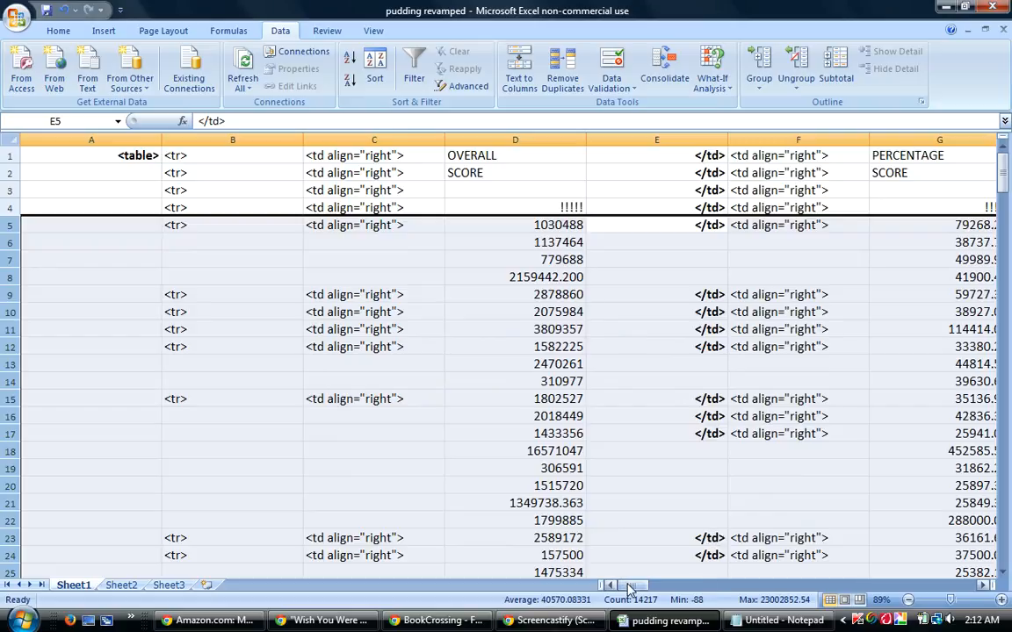
Switch to the BookCrossing reply draft, change "TIME" to "time" under Qualified Bests, and go through that list to its end.
drag(629, 588, 646, 590)
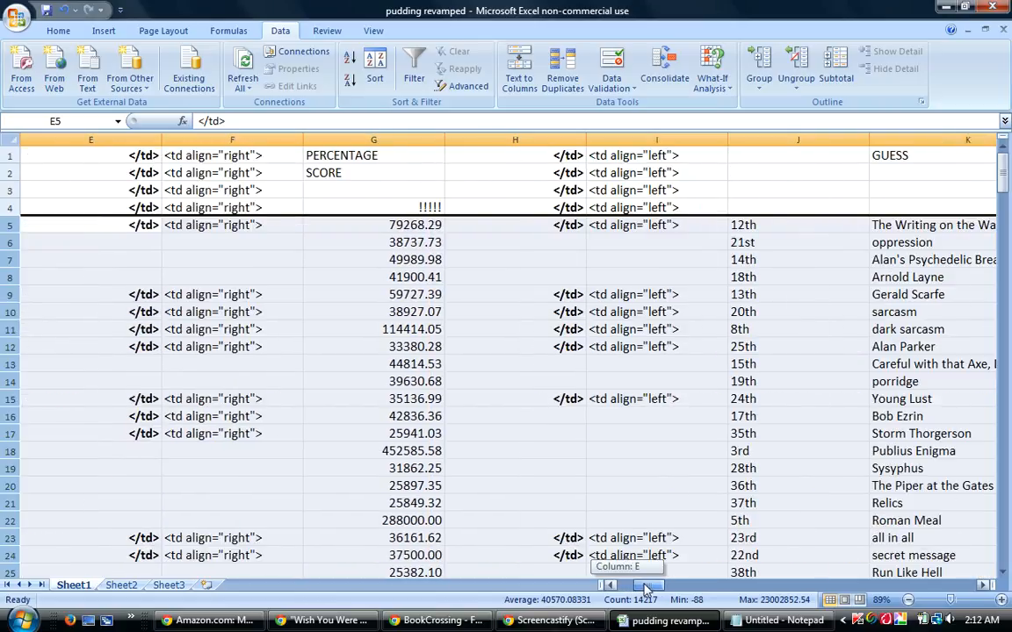
drag(645, 590, 630, 590)
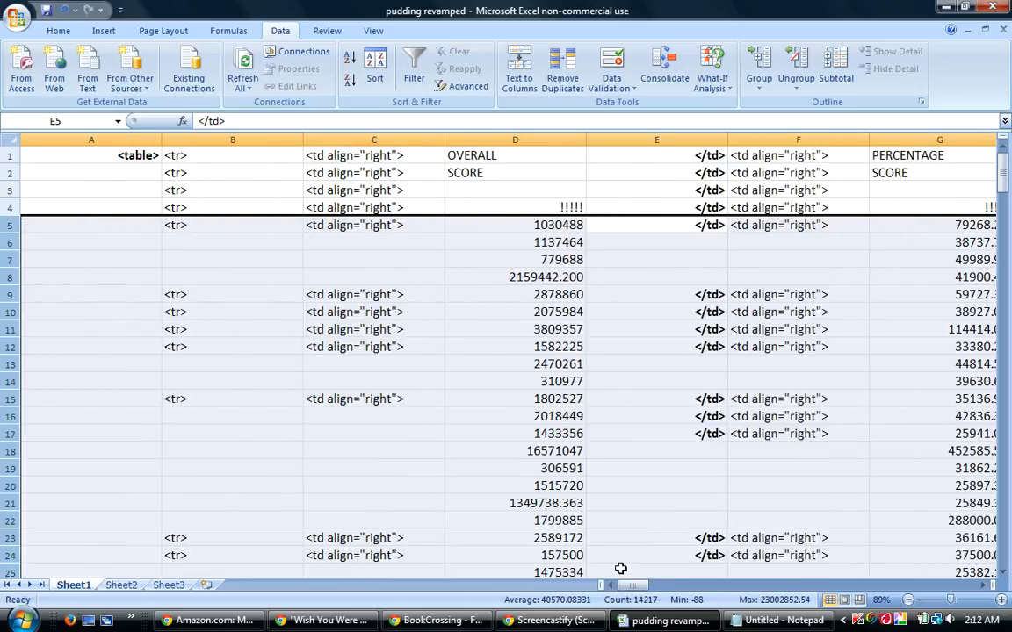
click(431, 620)
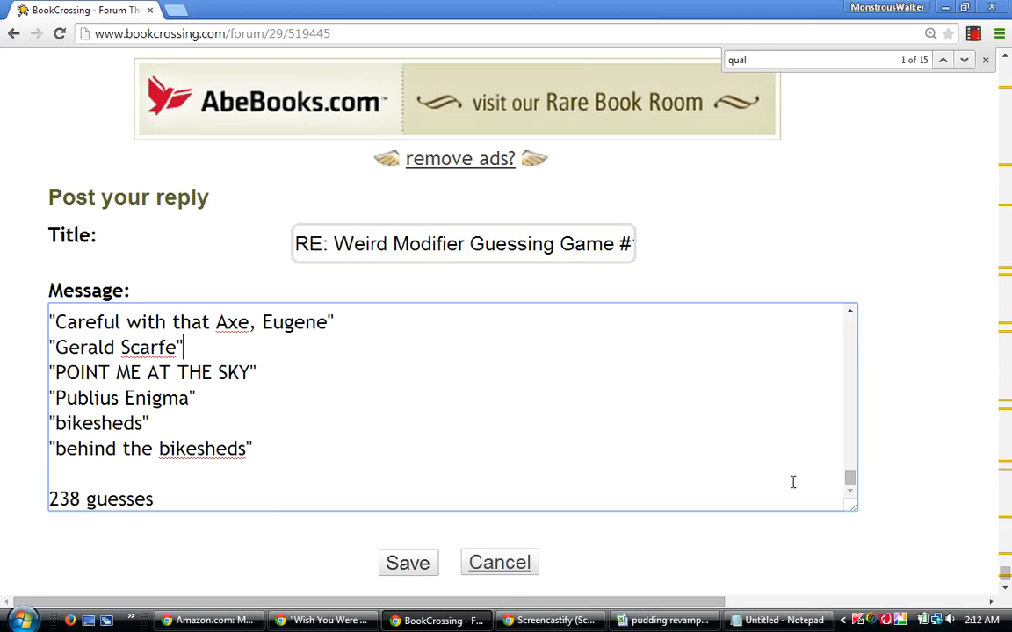
drag(851, 478, 838, 443)
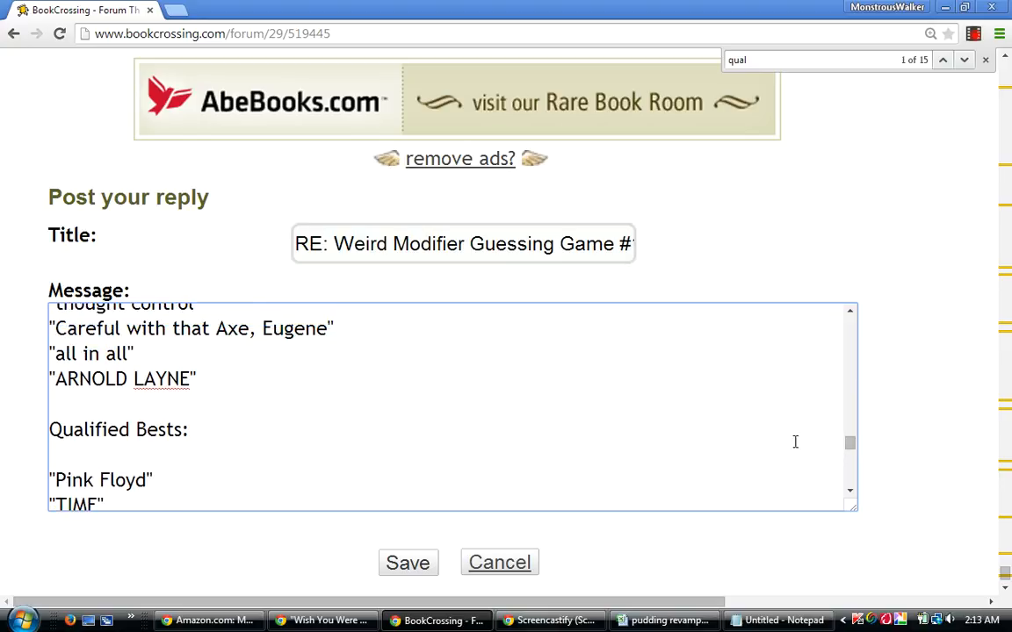
scroll(850, 490, down, 2)
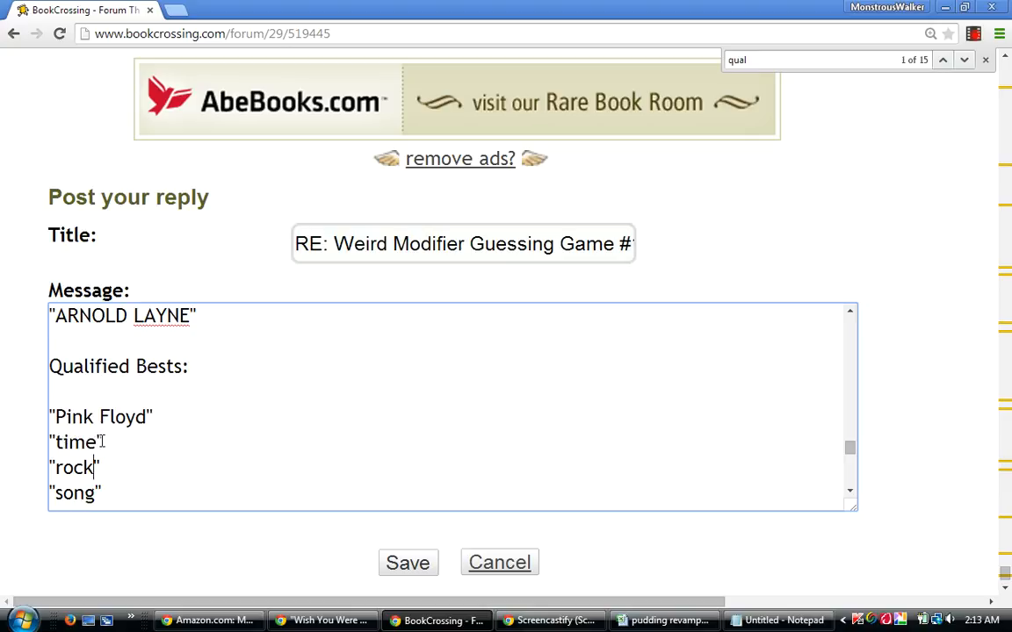
key(Down)
key(Down)
key(Down)
key(Down)
key(Down)
key(Down)
key(Down)
key(Down)
key(Down)
key(Down)
key(Down)
key(Down)
key(Down)
key(Down)
key(Down)
key(Down)
key(Down)
key(Down)
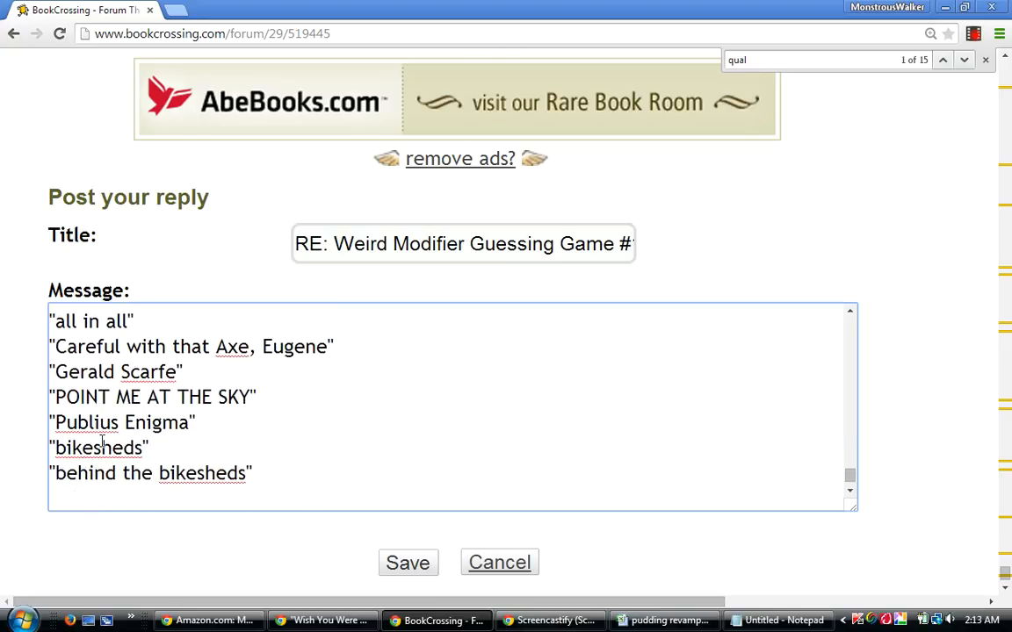
key(Down)
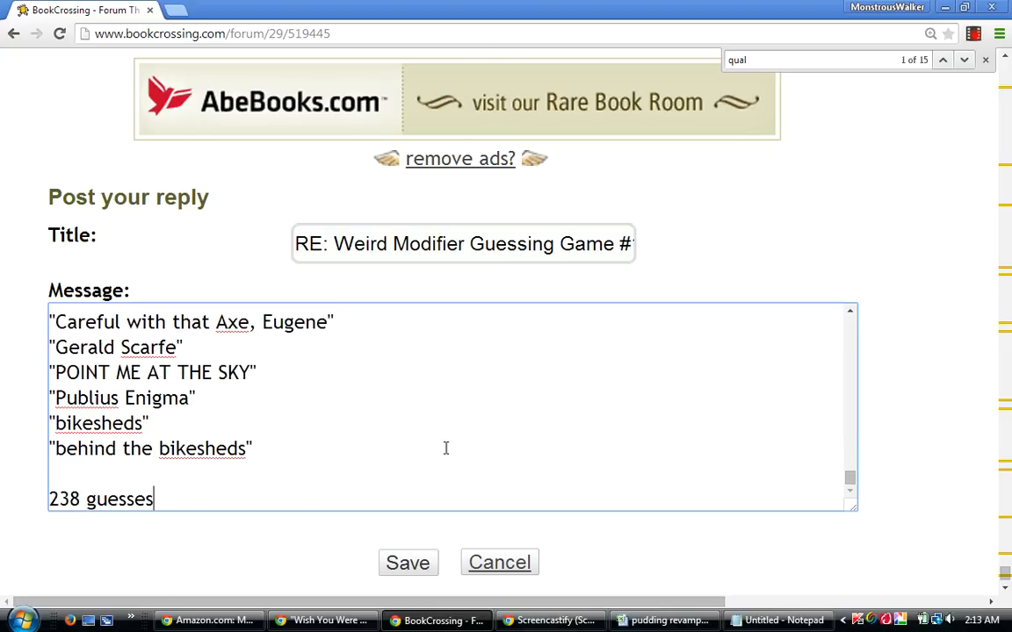
Add the heading "Differential Relativity Five:" on its own line between the "ARNOLD LAYNE" entry and the Qualified Bests section.
drag(850, 485, 828, 371)
scroll(826, 385, down, 4)
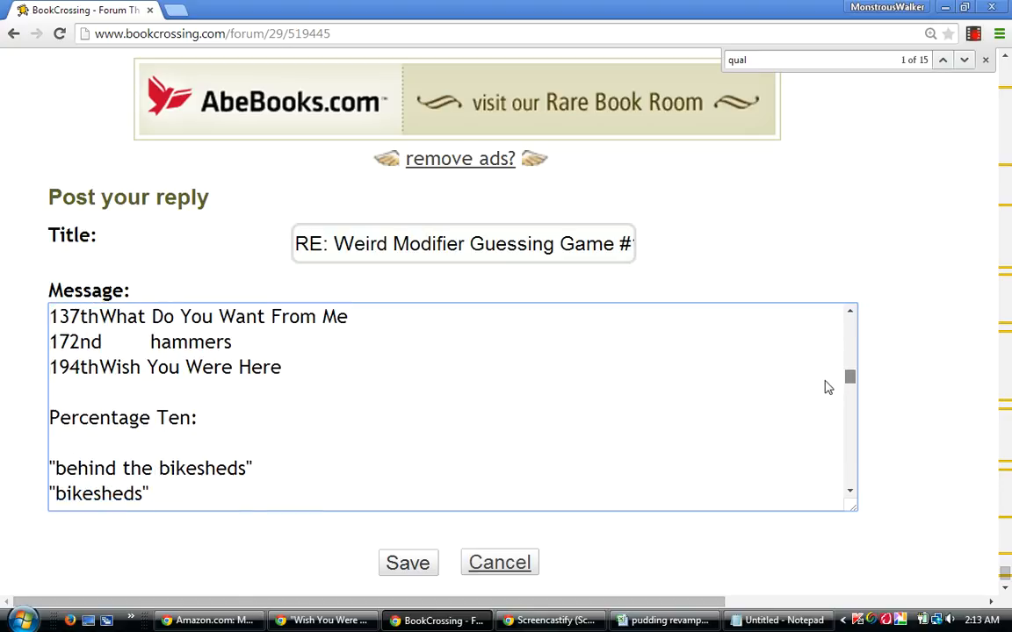
scroll(826, 404, down, 6)
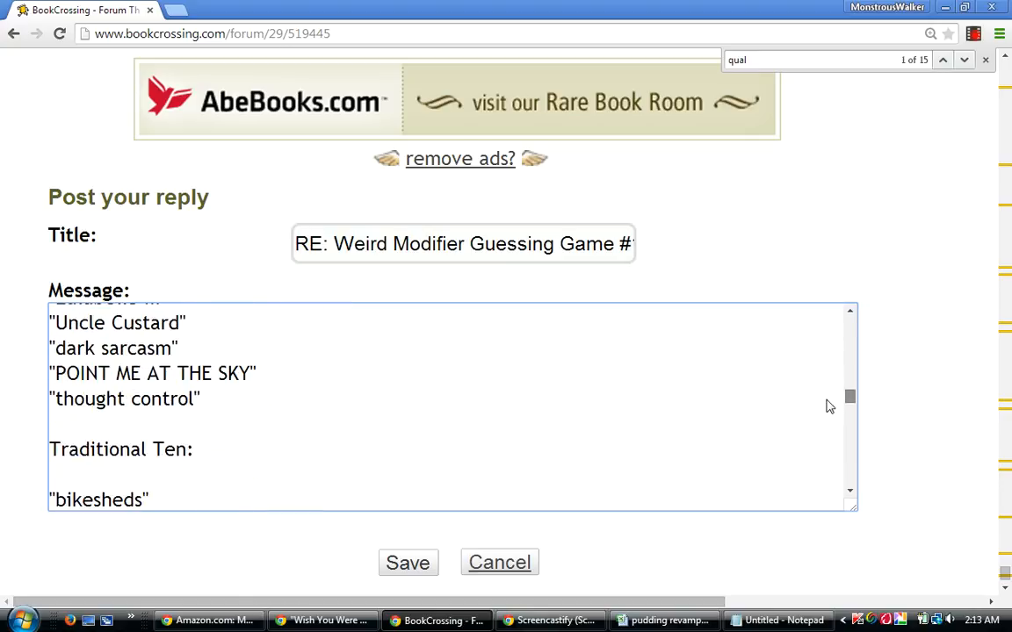
scroll(835, 432, down, 5)
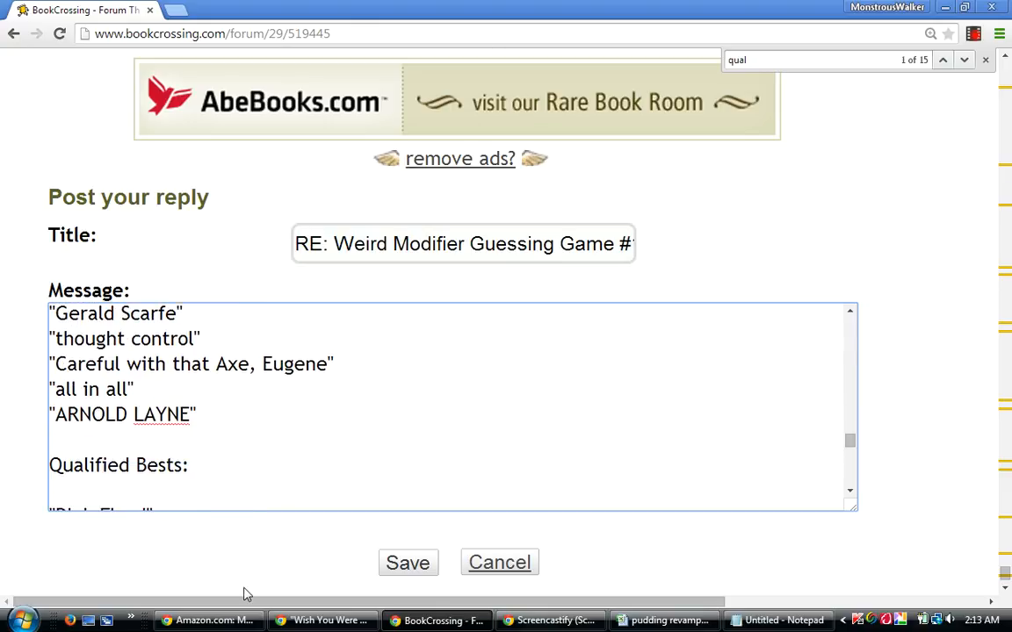
click(271, 411)
key(Return)
key(Return)
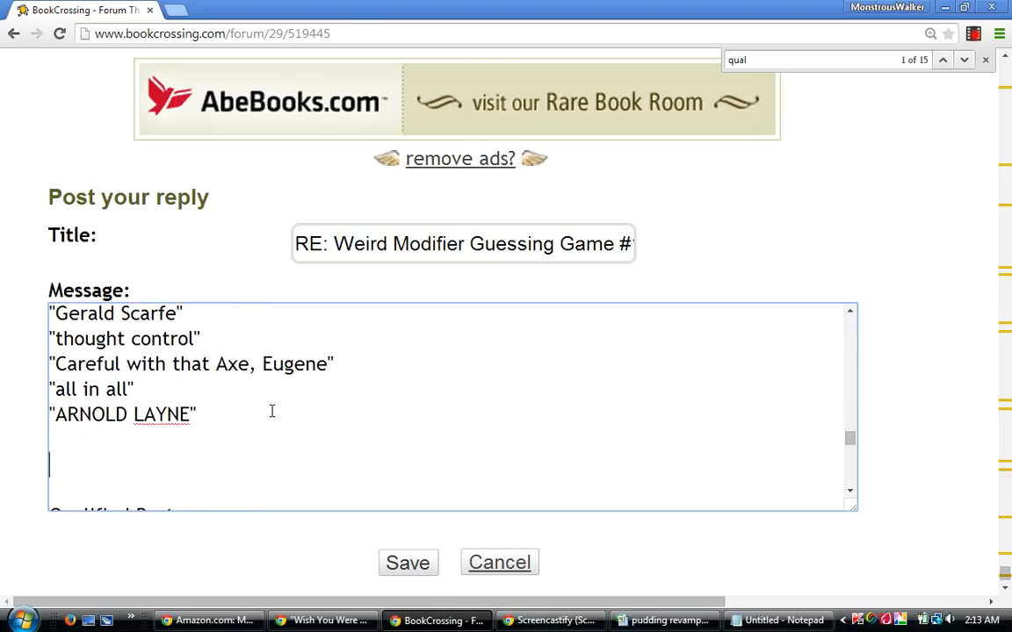
text(Differential Re)
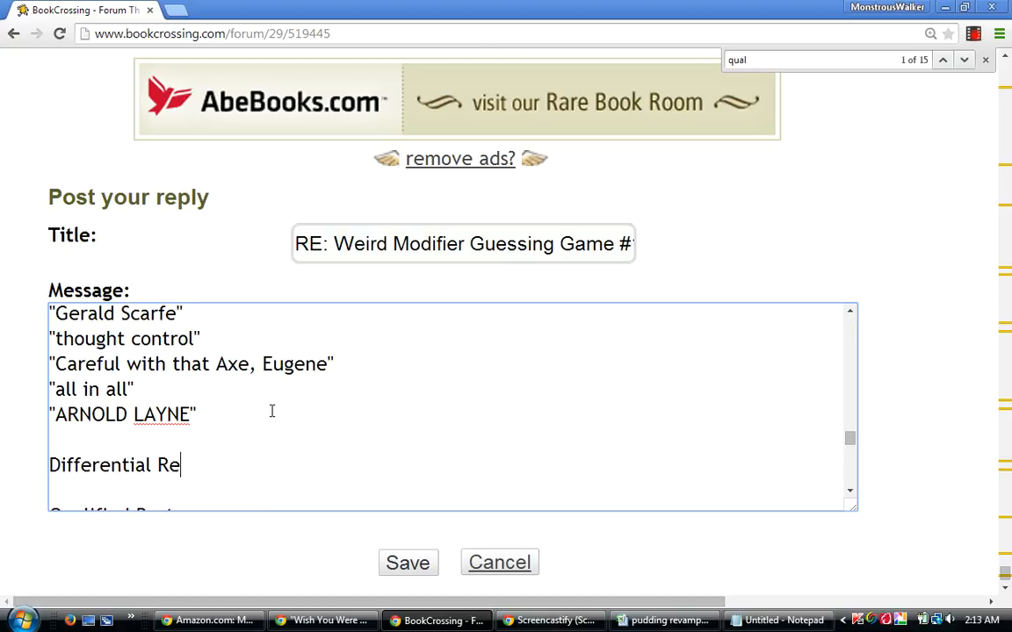
text(lativity )
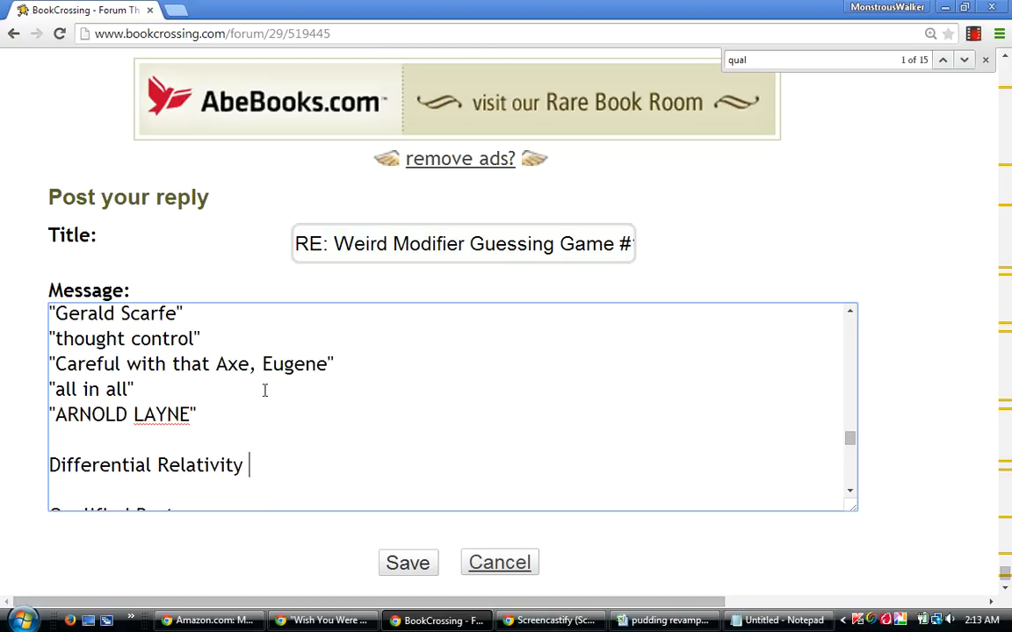
text(Five:)
key(Return)
key(Return)
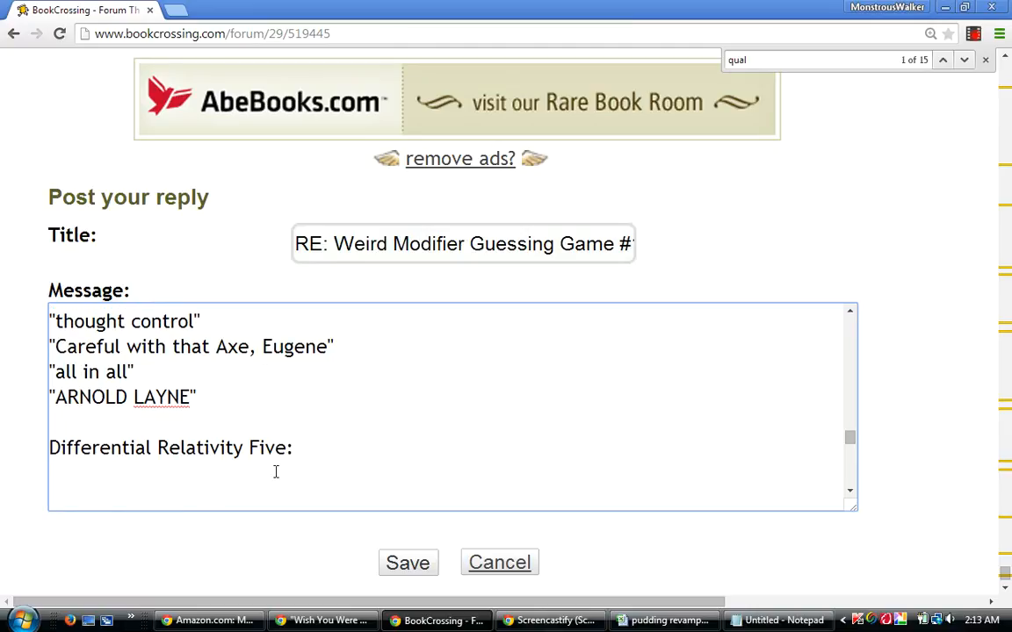
Switch to the pudding revamped workbook and copy the top five quoted guesses in cells BP5 to BP9.
click(689, 626)
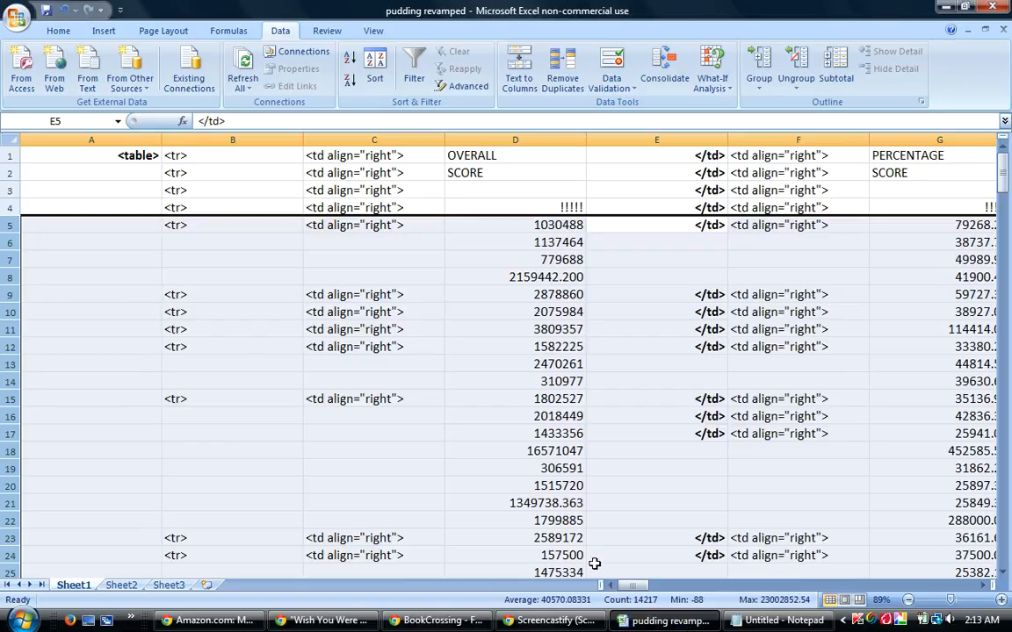
drag(639, 591, 887, 587)
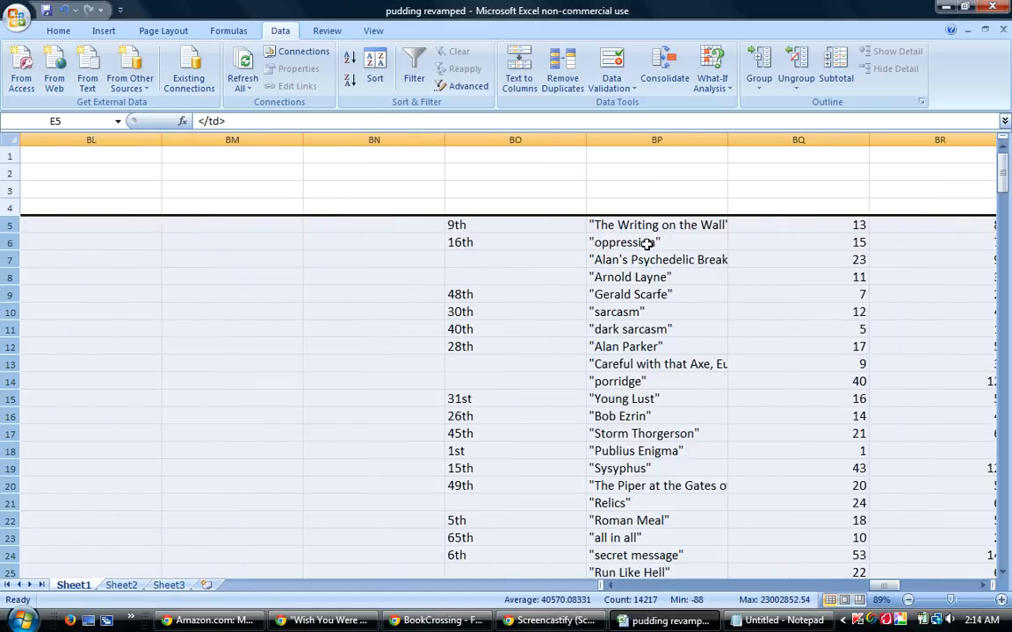
drag(648, 225, 659, 289)
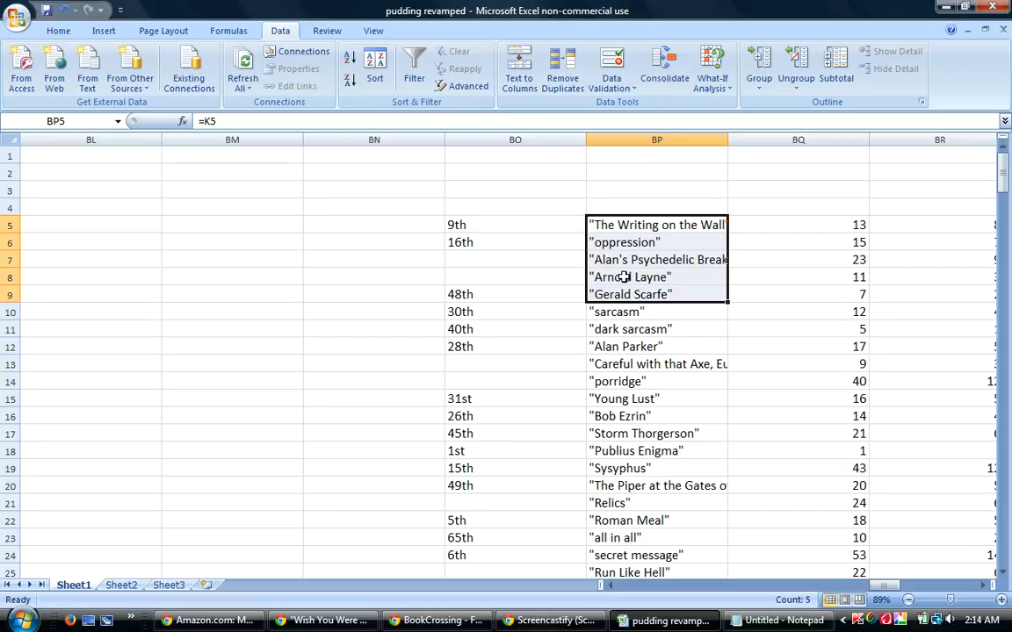
right_click(624, 277)
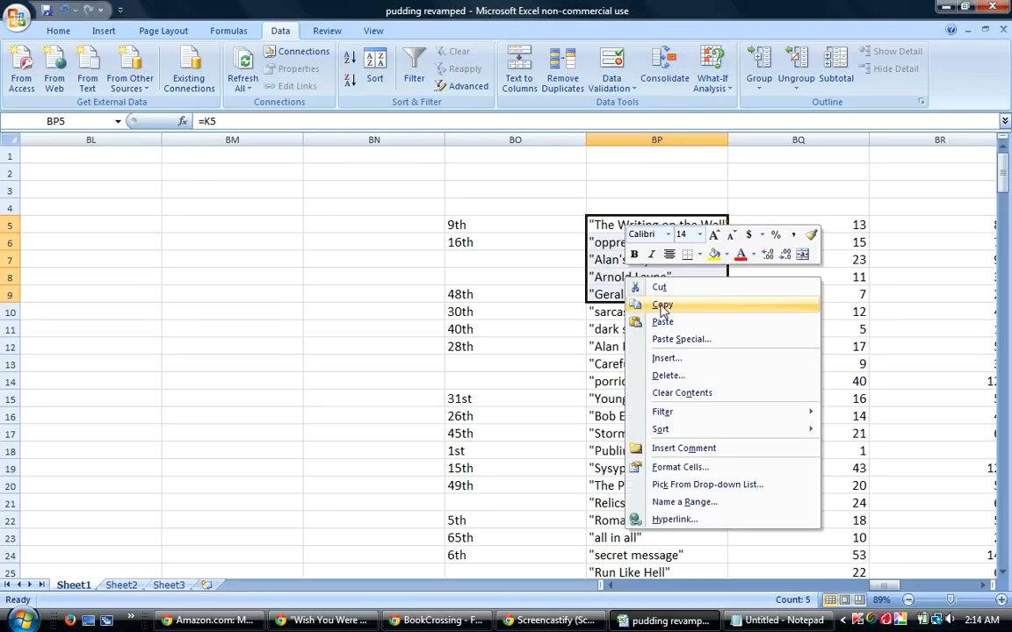
click(662, 305)
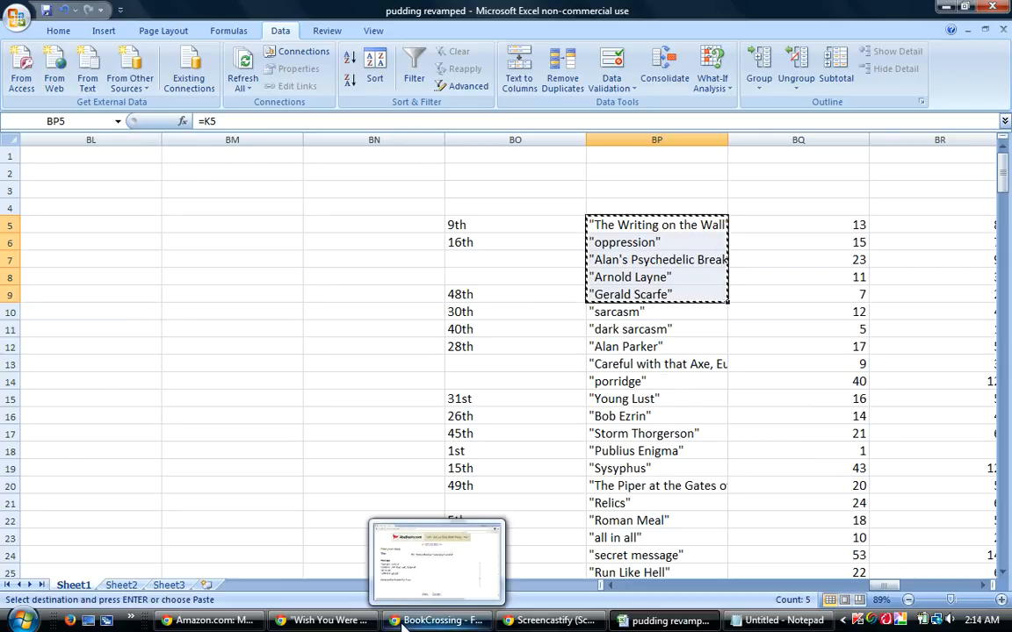
Return to the BookCrossing reply and paste the five copied guesses under the Differential Relativity Five heading.
click(437, 620)
right_click(176, 505)
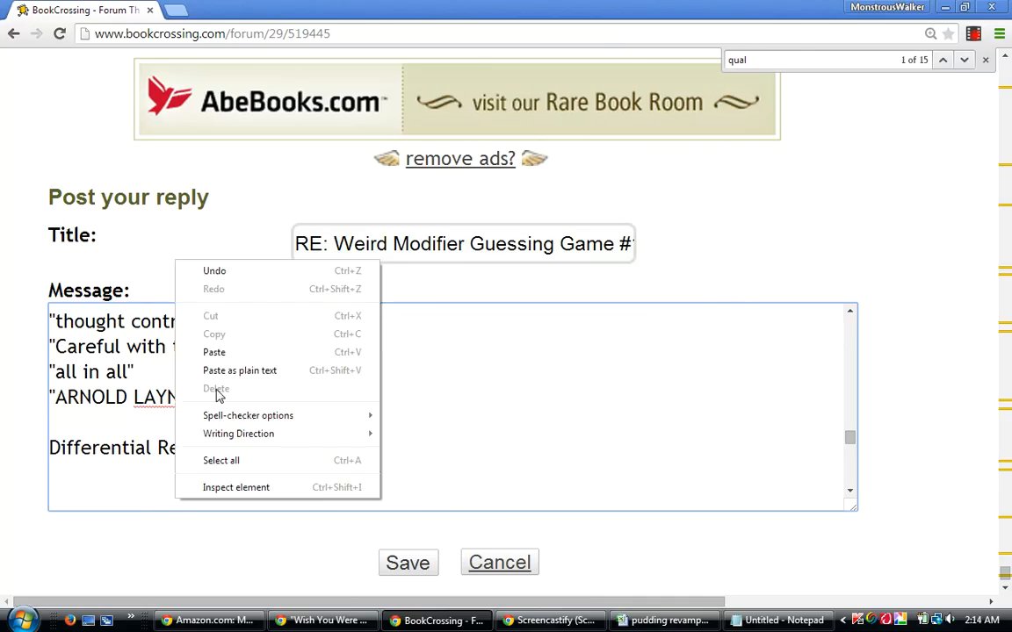
click(215, 352)
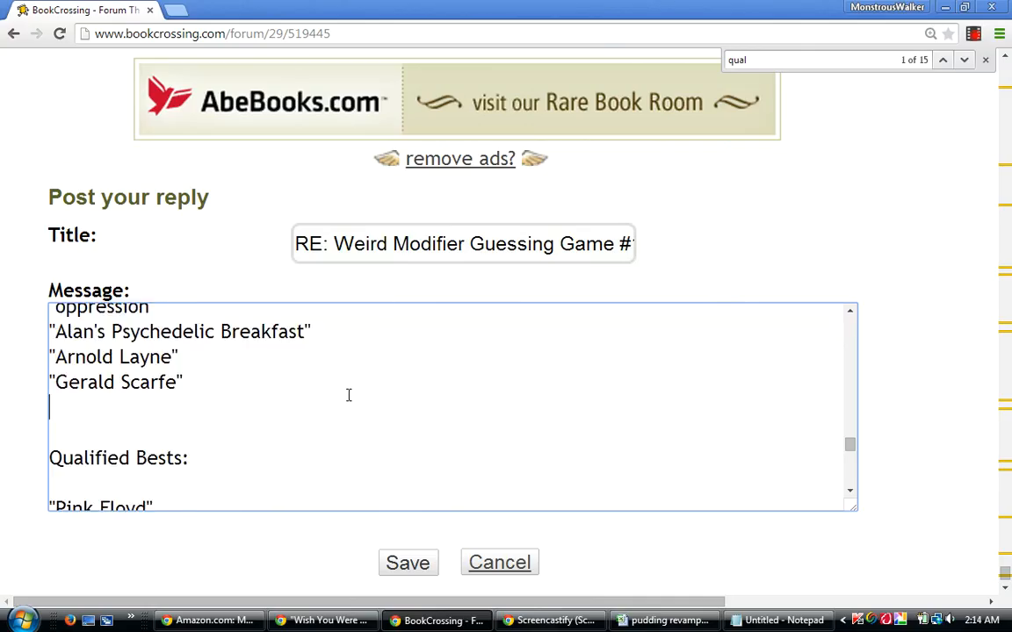
Change "Arnold Layne" to "ARNOLD LAYNE" in the Differential Relativity Five list.
click(850, 312)
click(850, 312)
click(850, 312)
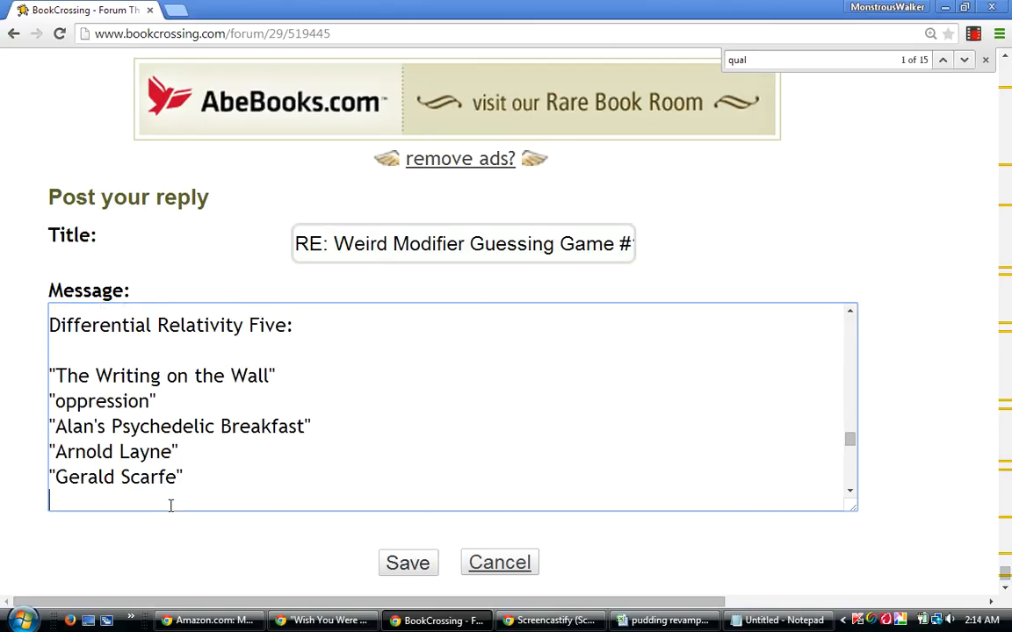
key(BackSpace)
key(BackSpace)
key(BackSpace)
key(BackSpace)
key(BackSpace)
key(BackSpace)
key(BackSpace)
key(BackSpace)
key(BackSpace)
key(BackSpace)
key(BackSpace)
text(RNOLD LAYNE)
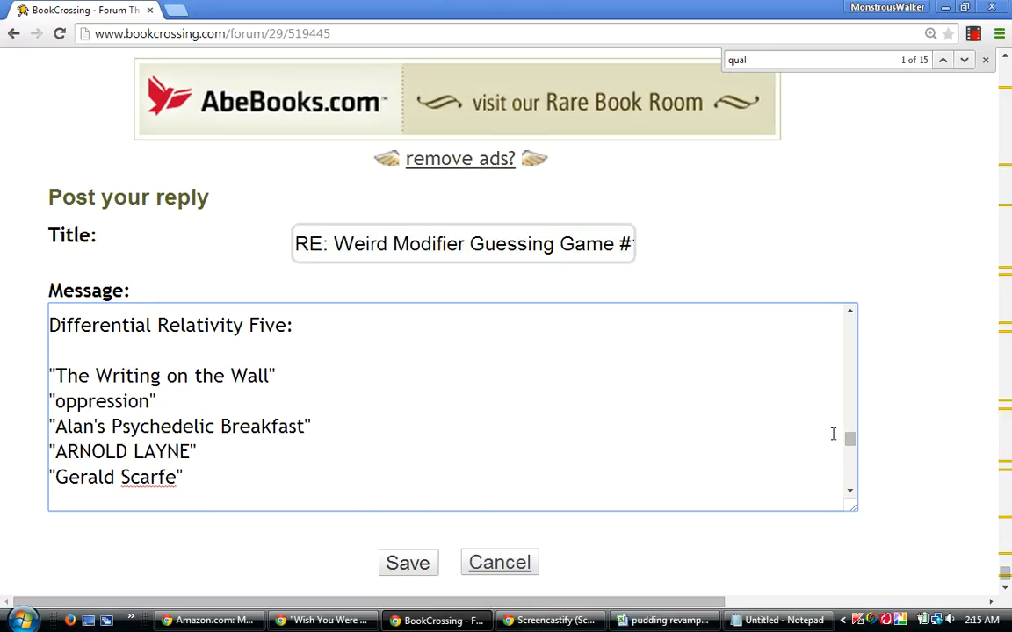
scroll(850, 440, down, 2)
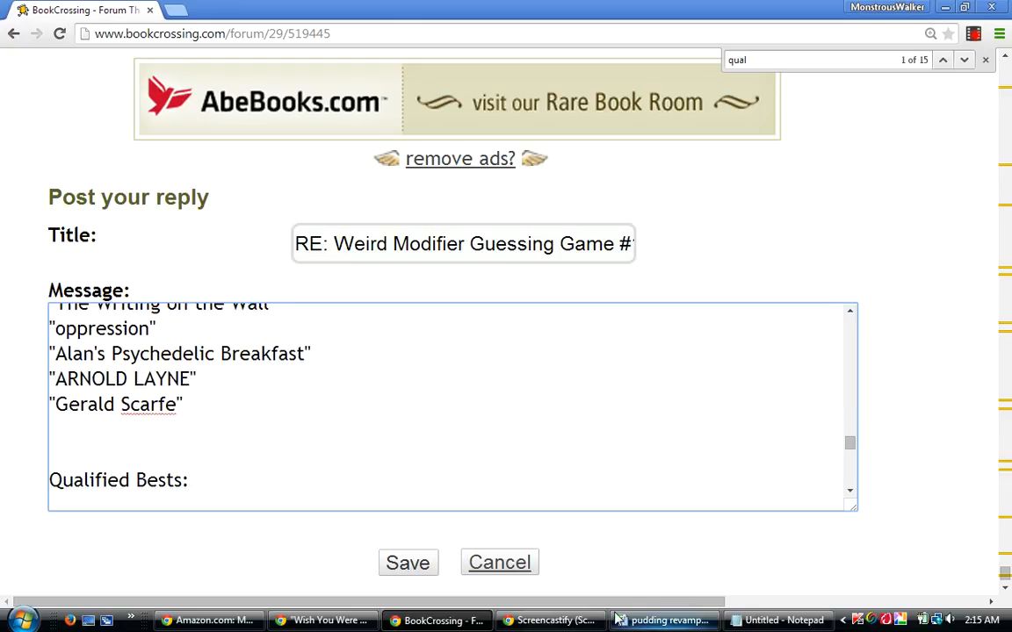
Switch to the pudding revamped workbook and sort rows 5 to 242 by column AV A to Z, then by column BT from smallest to largest.
click(689, 625)
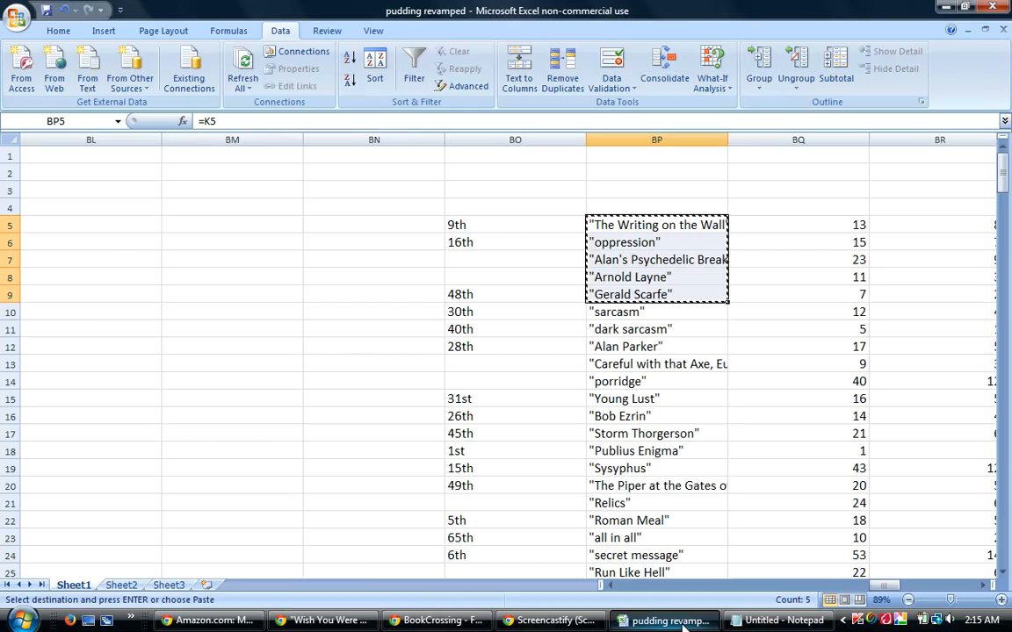
key(Escape)
drag(889, 587, 483, 501)
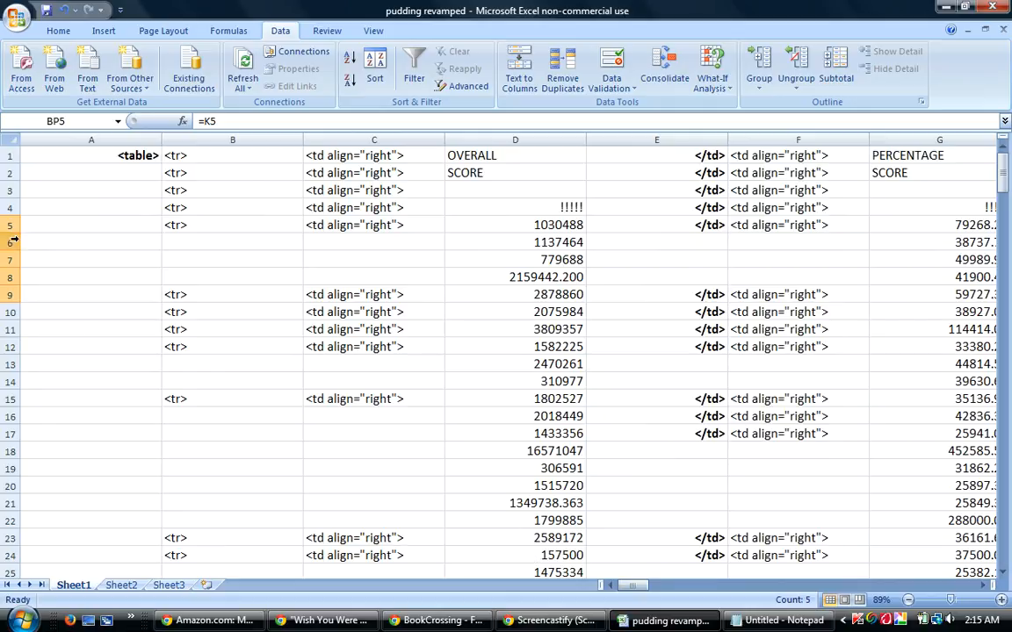
drag(12, 224, 198, 546)
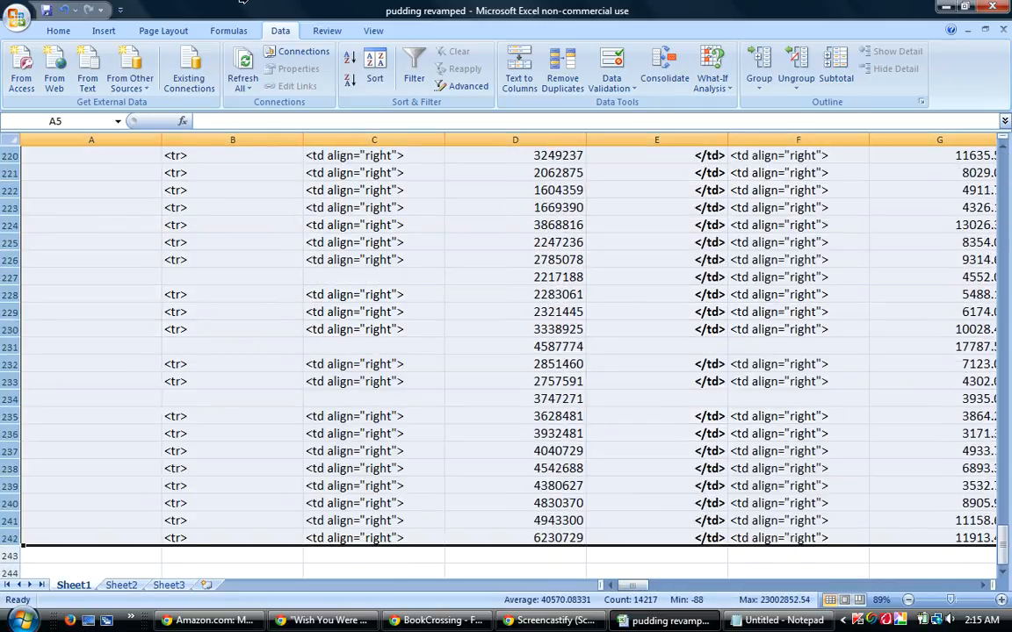
click(374, 77)
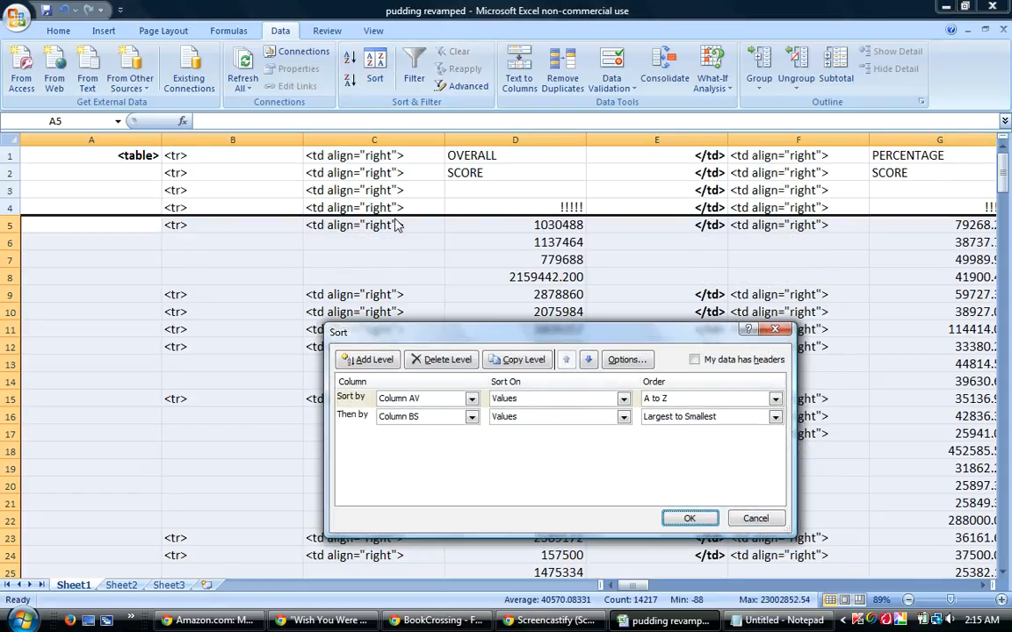
click(472, 418)
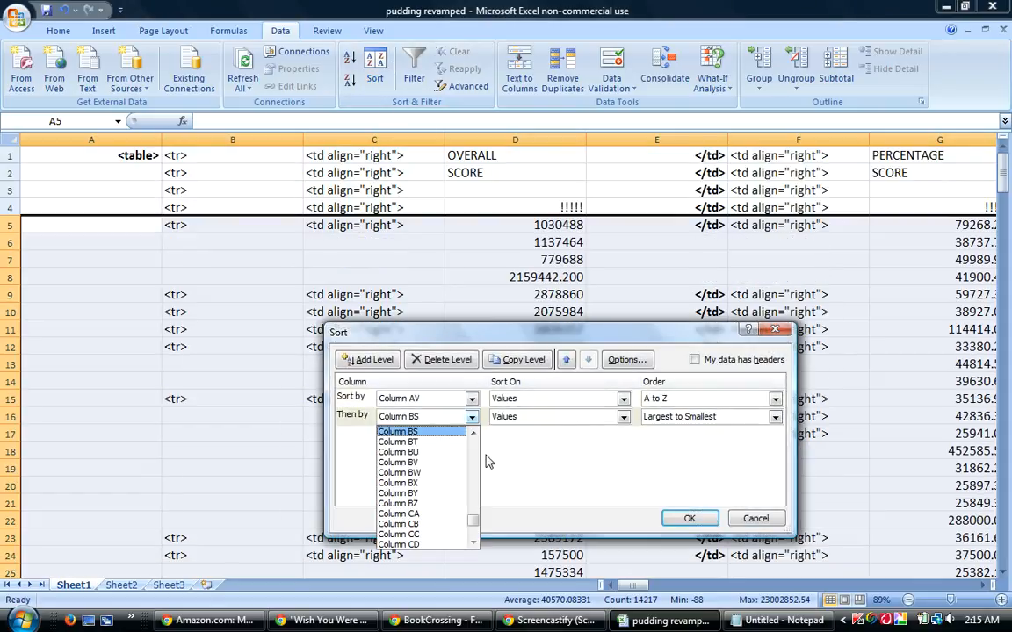
click(411, 442)
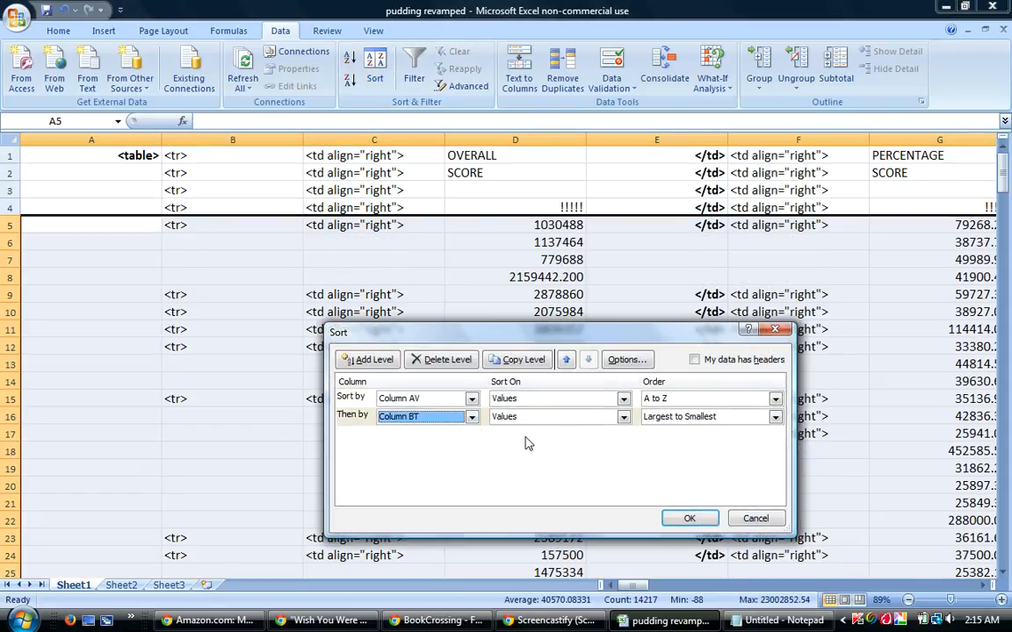
click(694, 416)
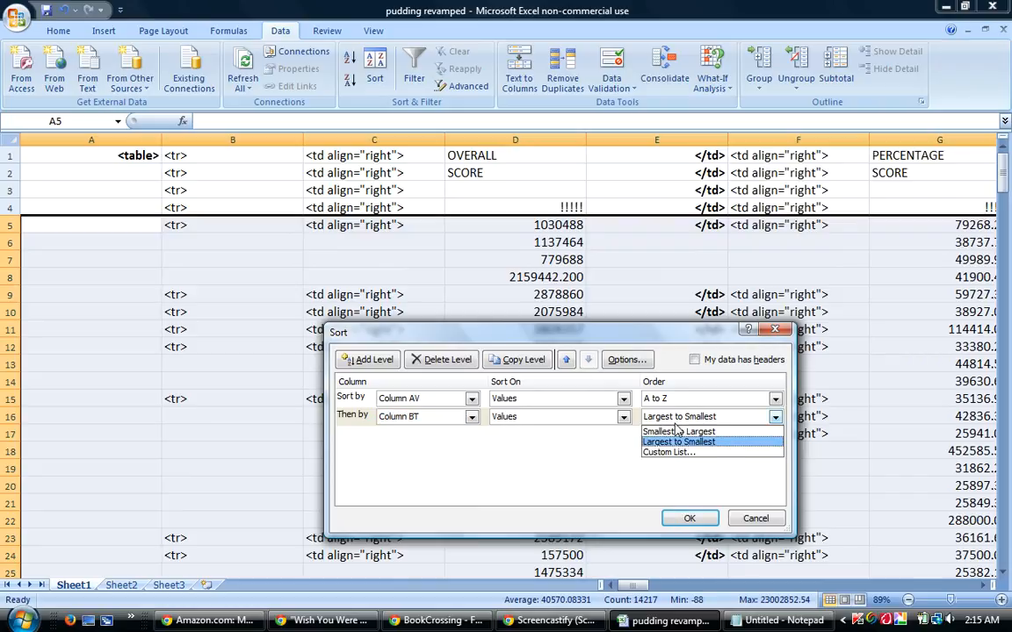
click(672, 428)
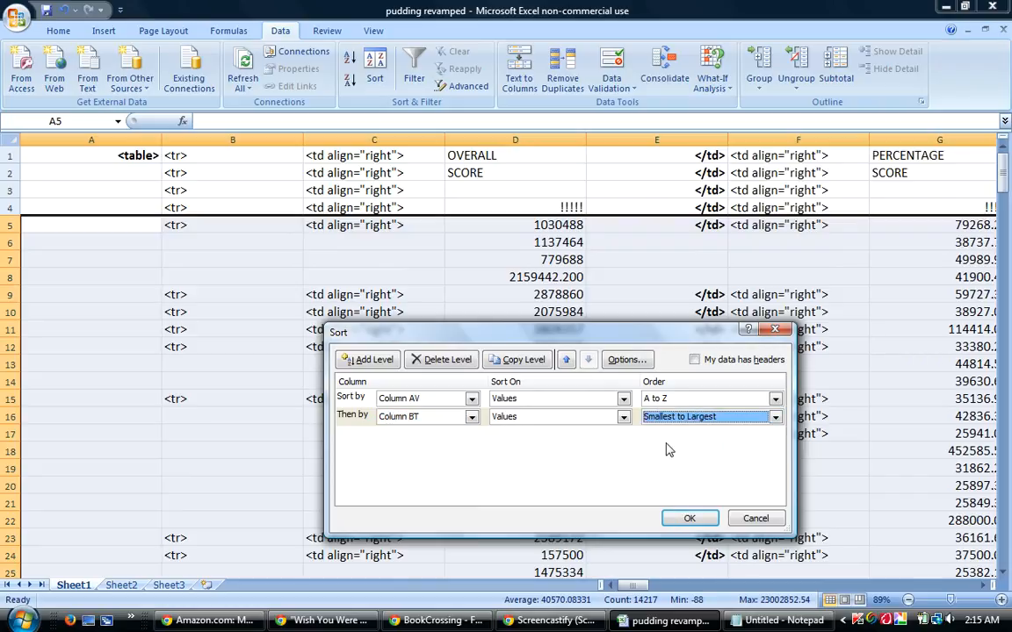
click(690, 519)
mouse_move(700, 621)
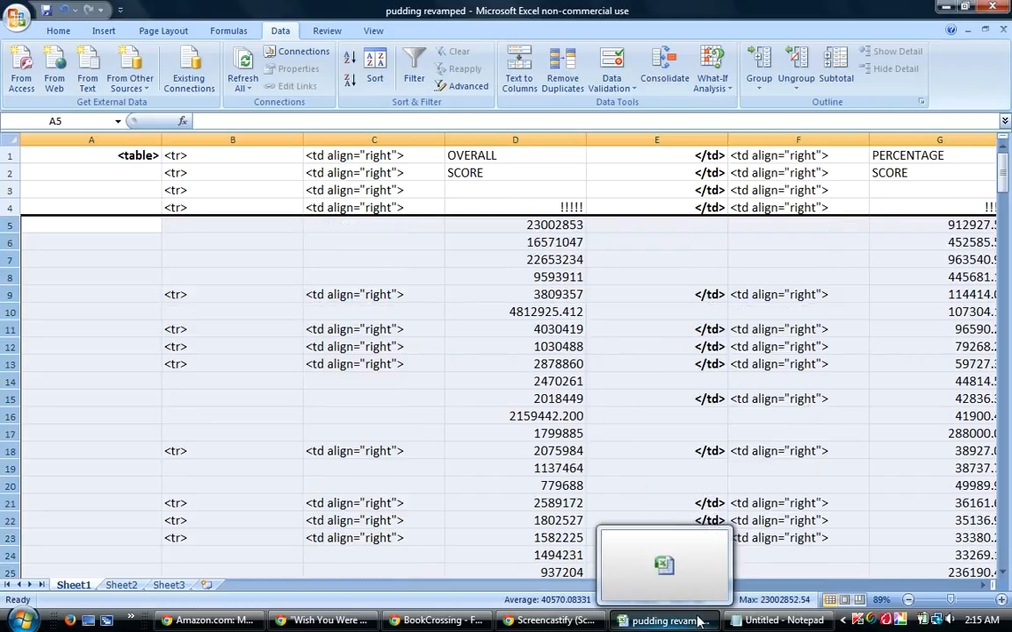
Sort the selected guess rows by column AV A to Z, then by column BU from smallest to largest.
drag(636, 586, 651, 587)
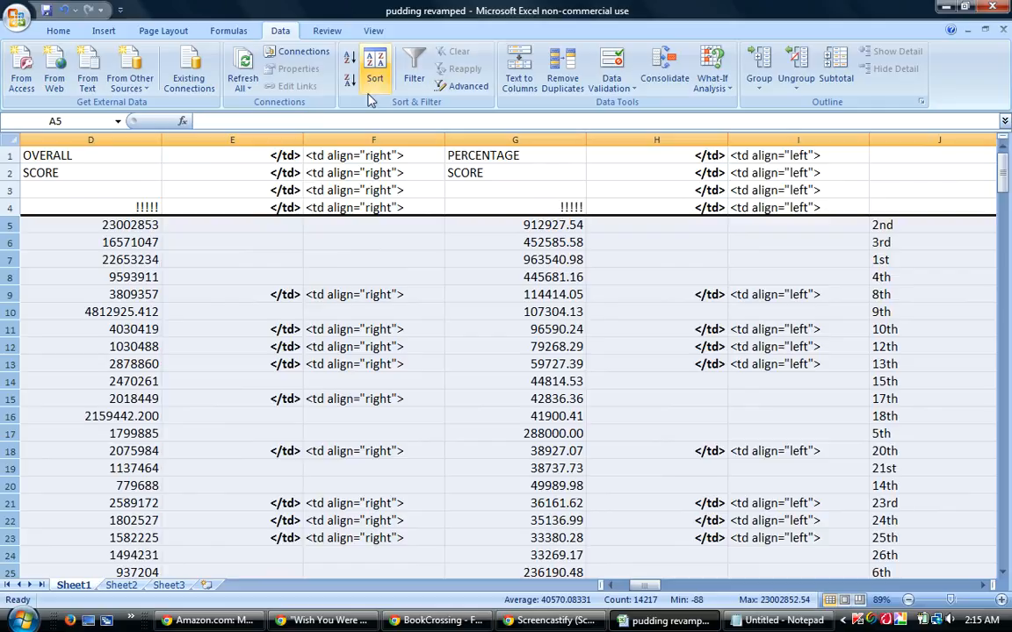
click(376, 66)
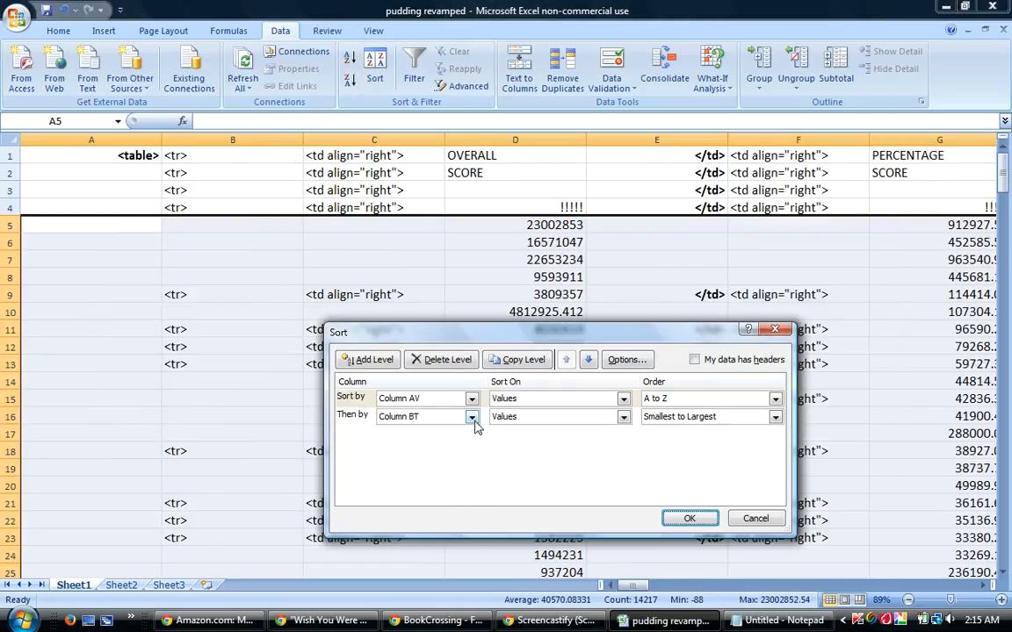
click(470, 418)
click(439, 442)
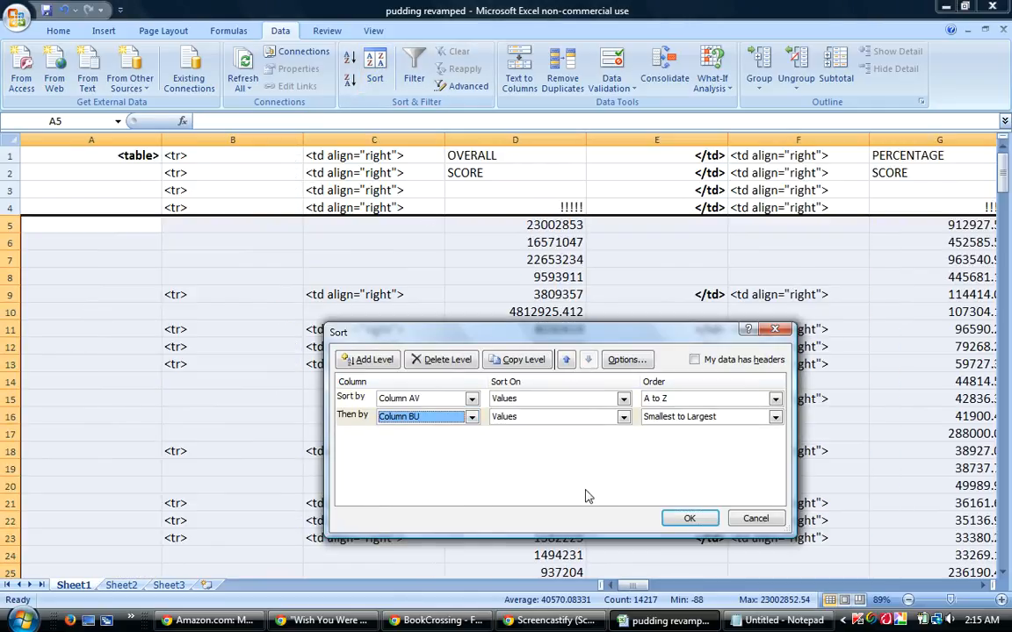
click(685, 519)
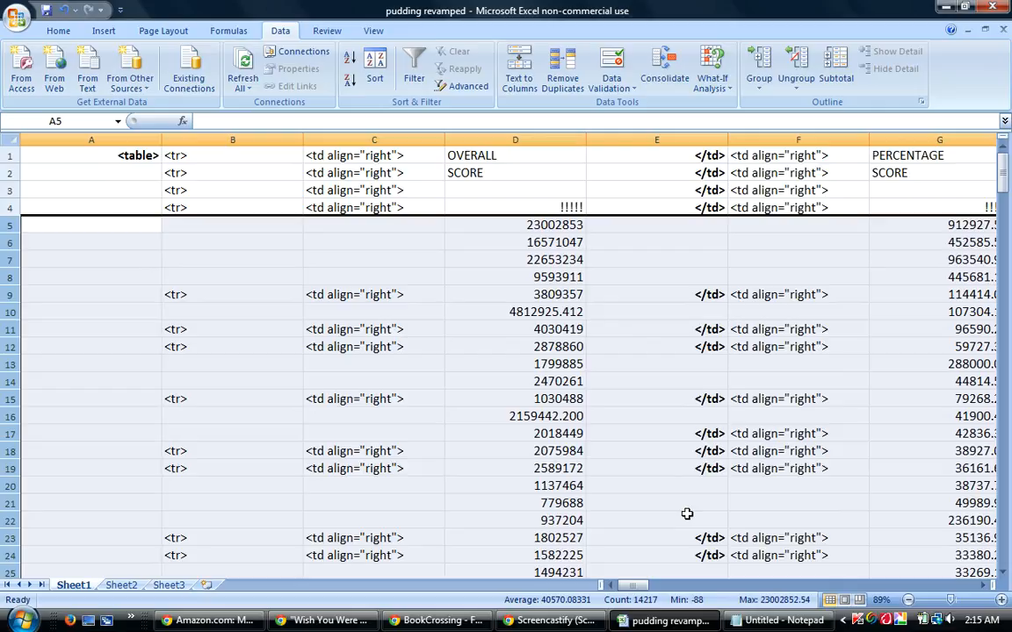
Sort the selected guess rows by column AV A to Z, then by column BW from smallest to largest.
mouse_move(749, 624)
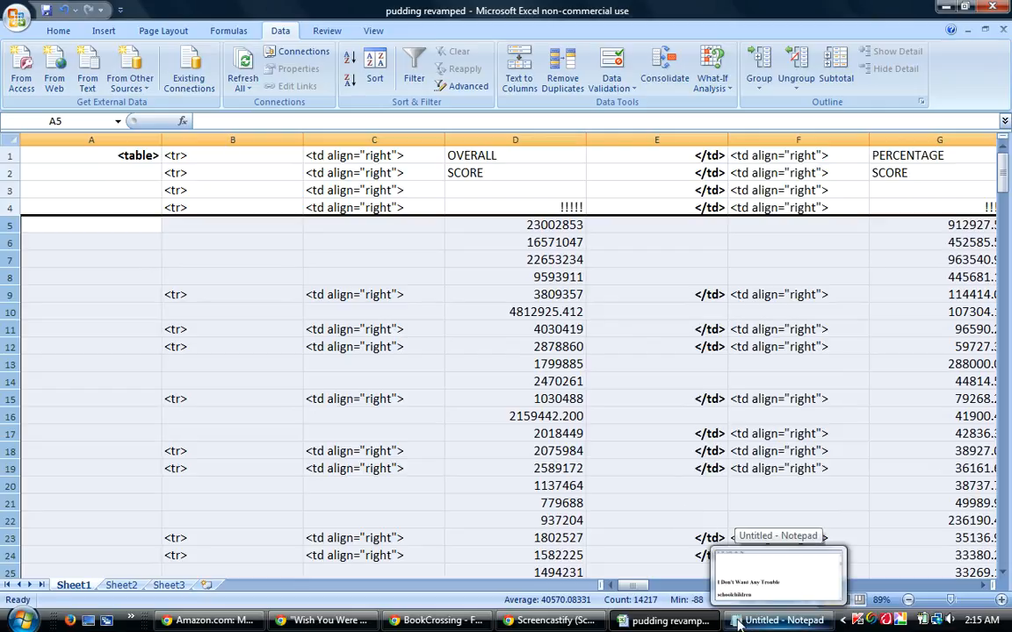
mouse_move(631, 585)
mouse_down()
mouse_move(670, 583)
mouse_move(634, 586)
mouse_up()
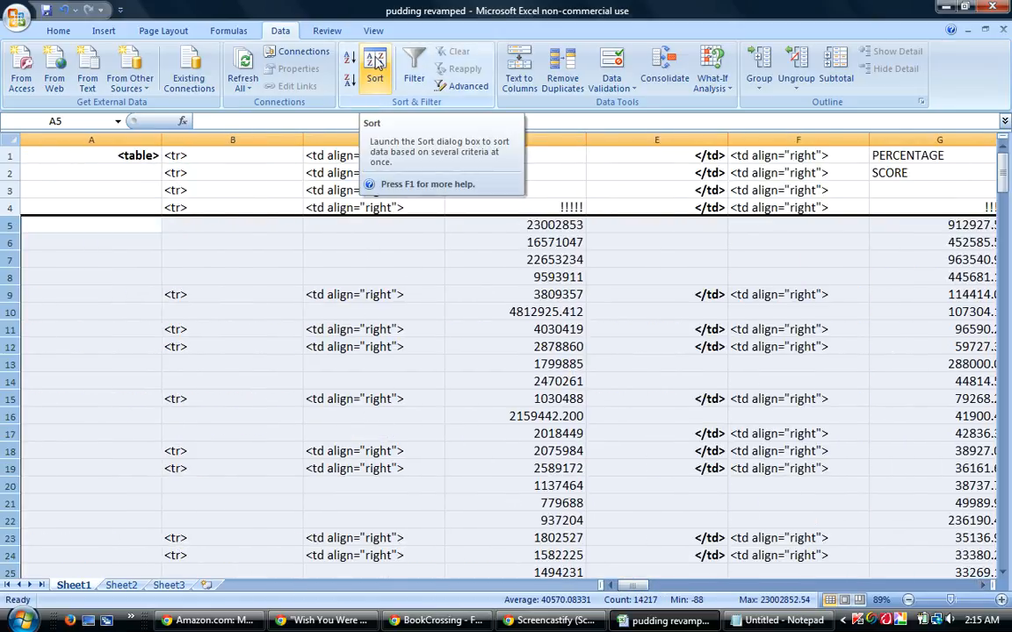
click(372, 60)
click(471, 418)
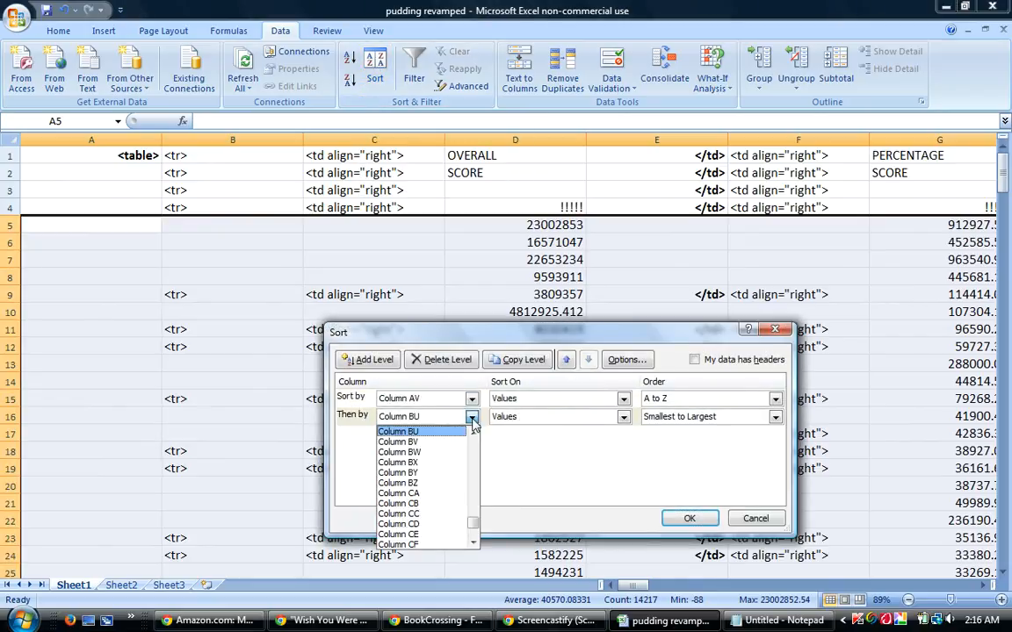
click(439, 452)
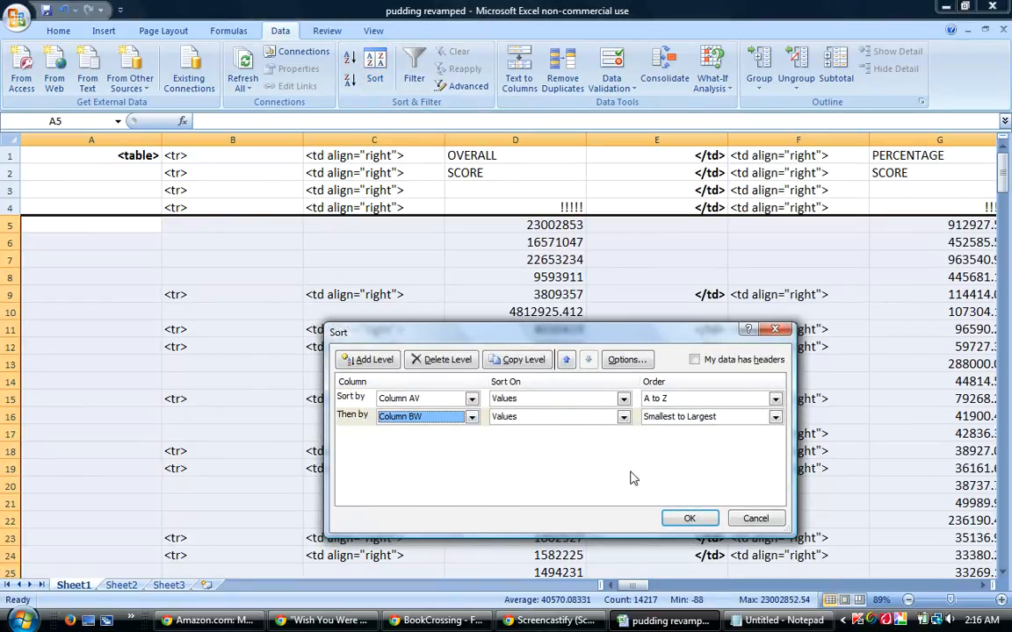
click(689, 519)
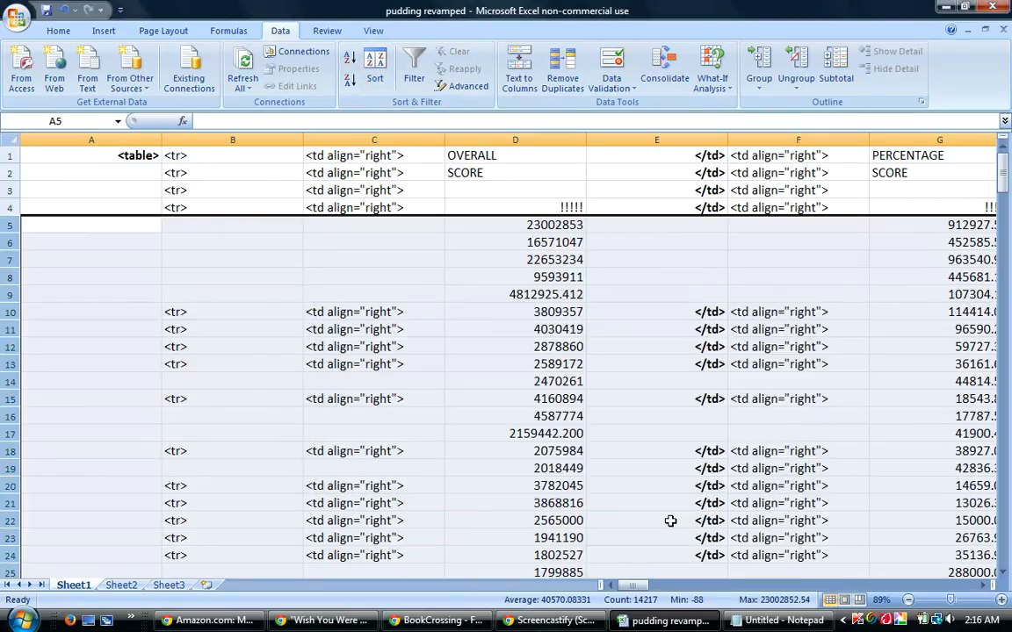
Sort the selected guess rows by column AV A to Z, then by column BX from smallest to largest.
mouse_move(634, 587)
mouse_down()
mouse_move(645, 587)
mouse_move(618, 596)
mouse_up()
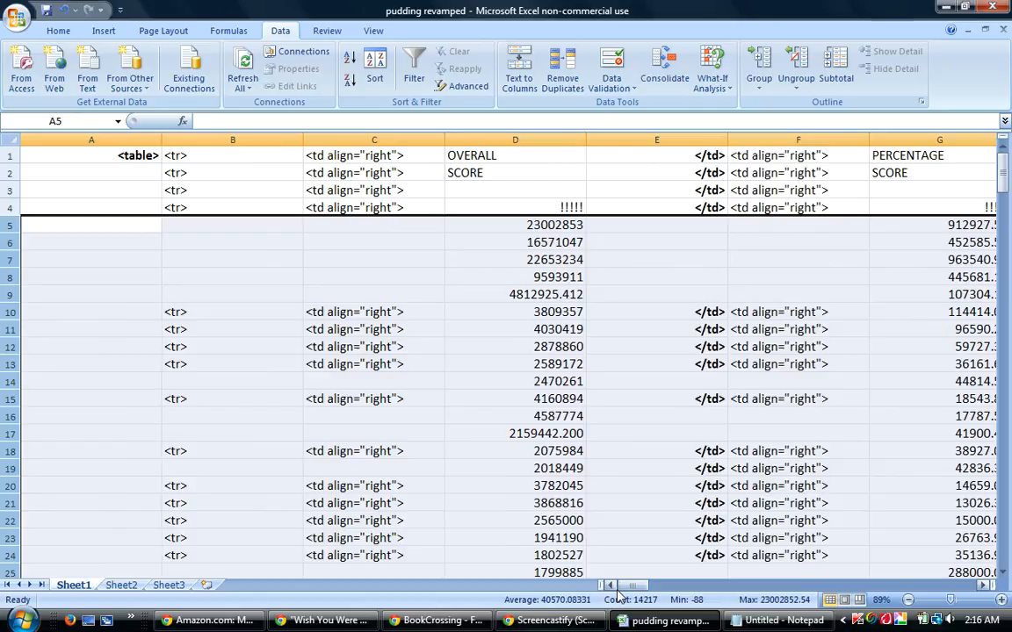
click(375, 74)
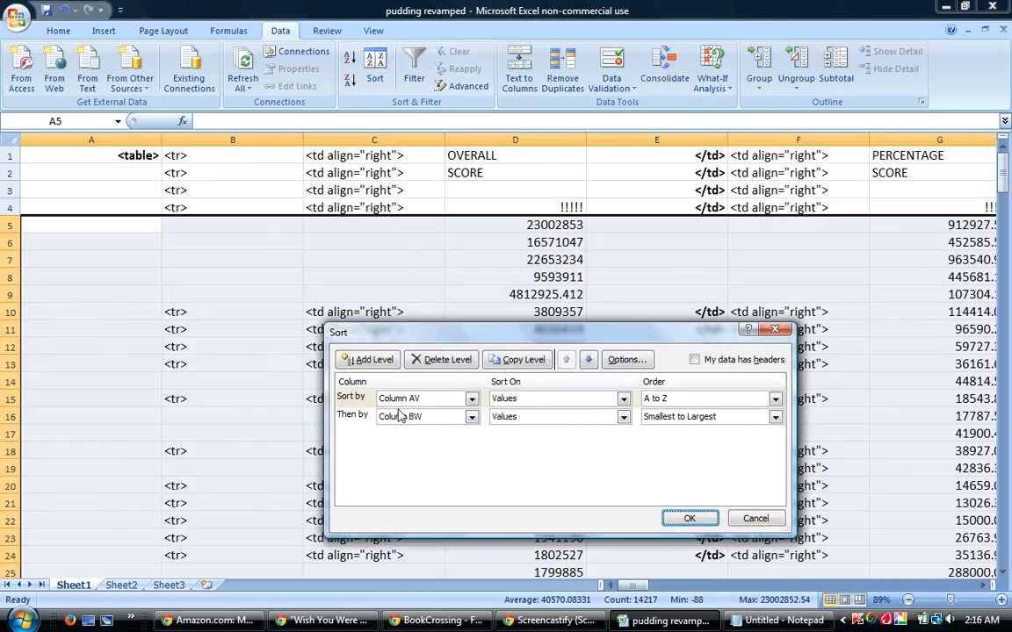
click(472, 416)
click(426, 447)
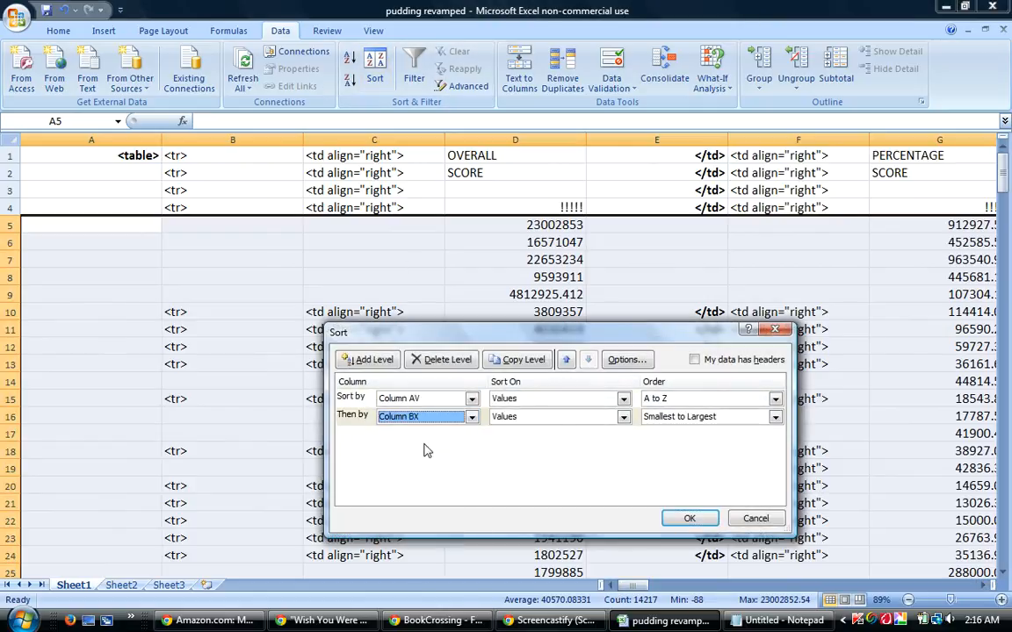
click(688, 518)
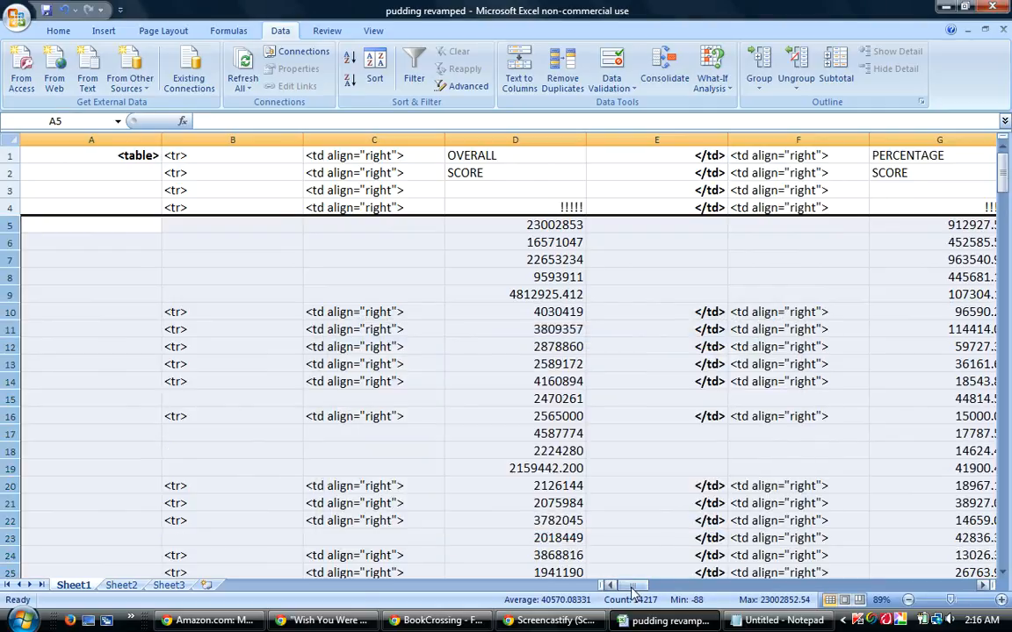
Sort the selected guess rows by column AV A to Z, then by column BZ from largest to smallest.
click(386, 65)
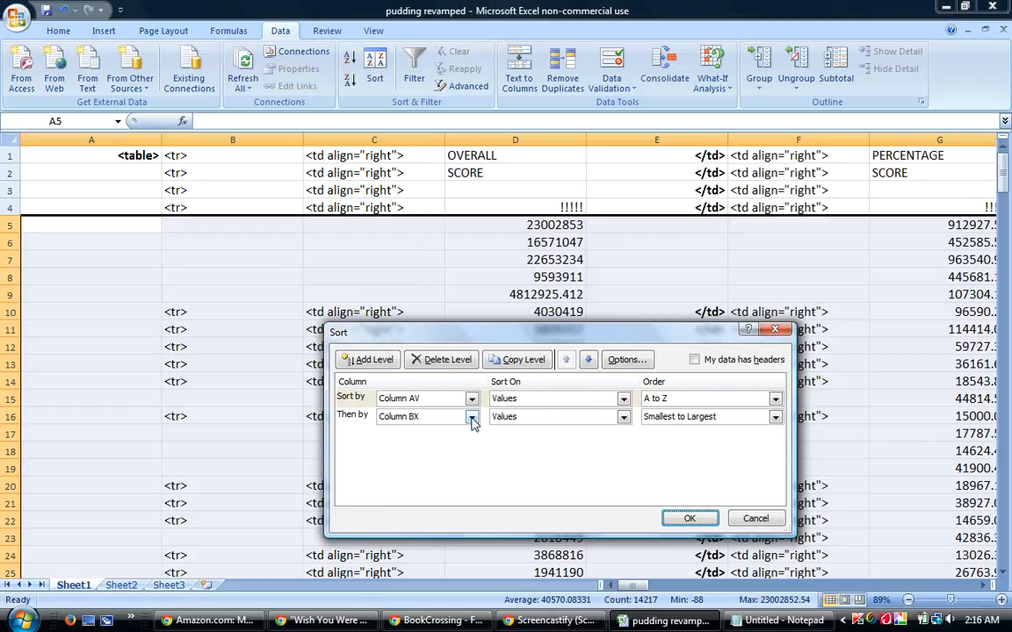
click(472, 422)
click(413, 404)
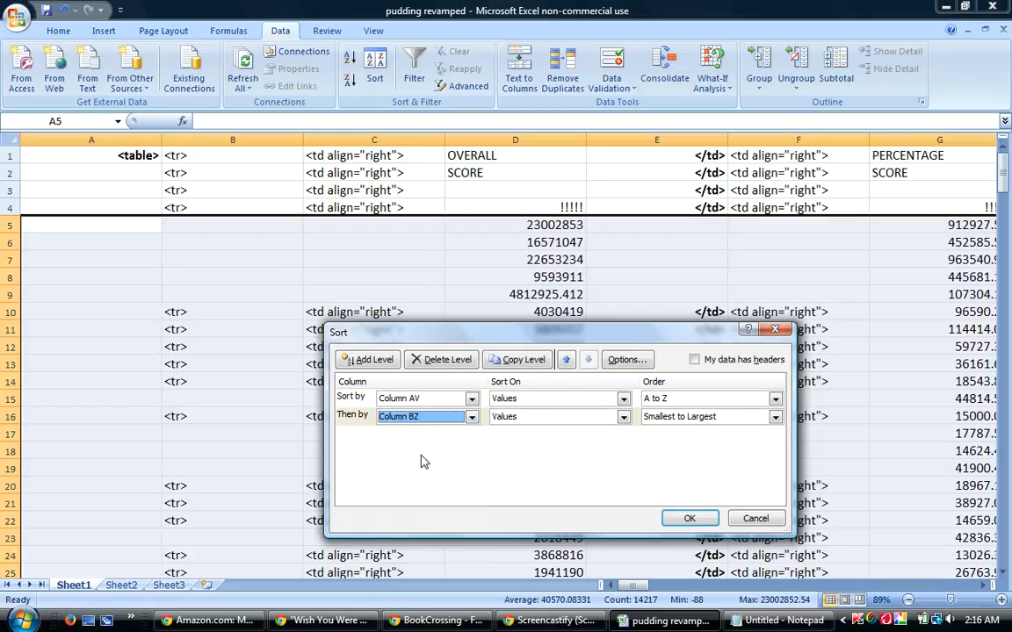
click(681, 416)
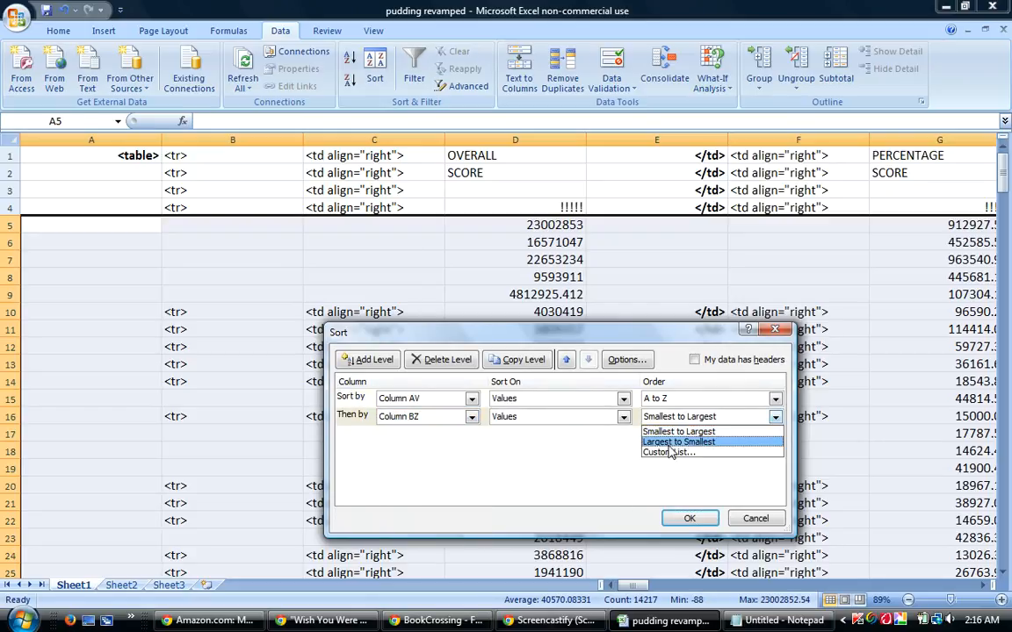
click(678, 438)
click(690, 519)
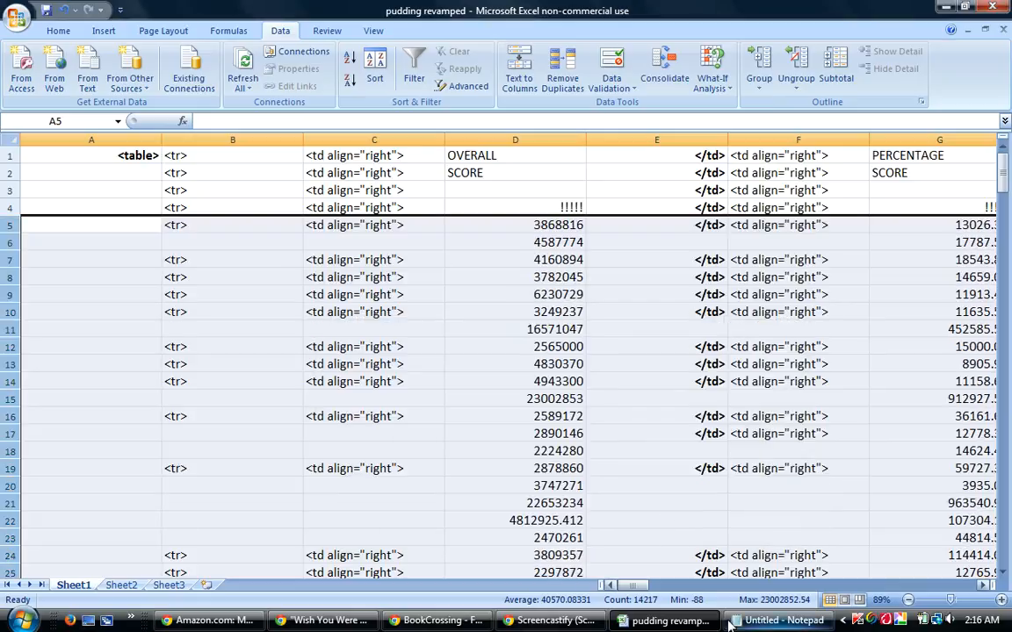
Sort the selected guess rows by column AV A to Z, then by column CC from smallest to largest.
mouse_move(632, 585)
mouse_down()
mouse_move(653, 589)
mouse_move(643, 588)
mouse_up()
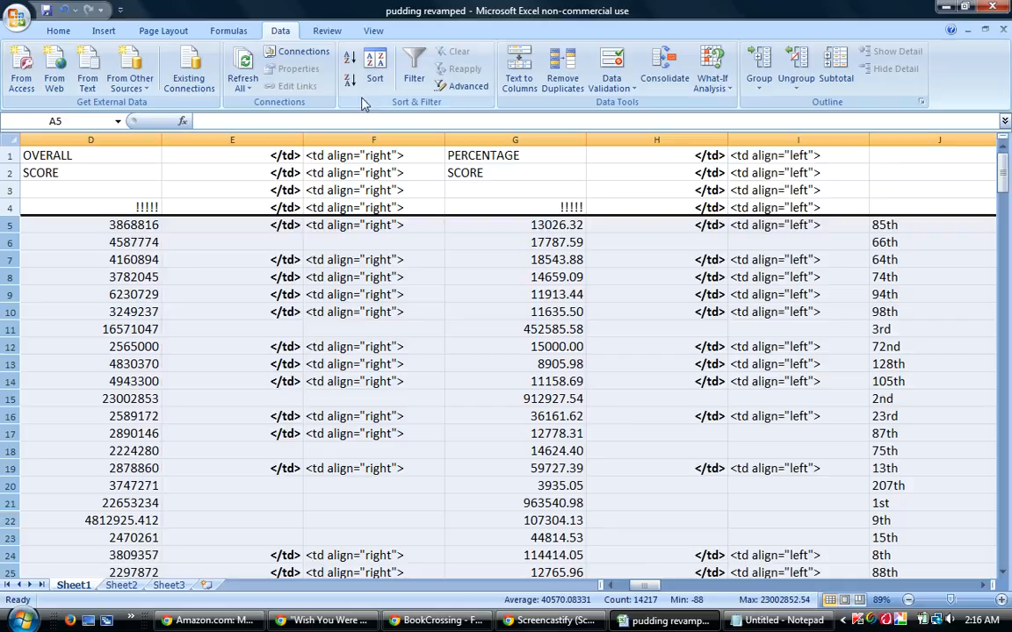
click(376, 74)
click(470, 417)
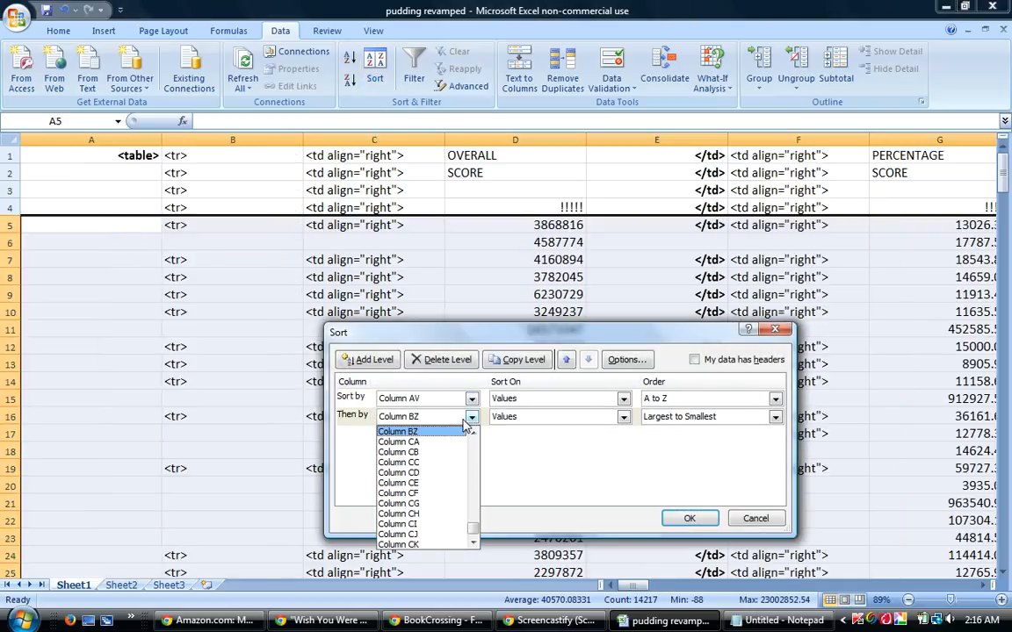
click(422, 459)
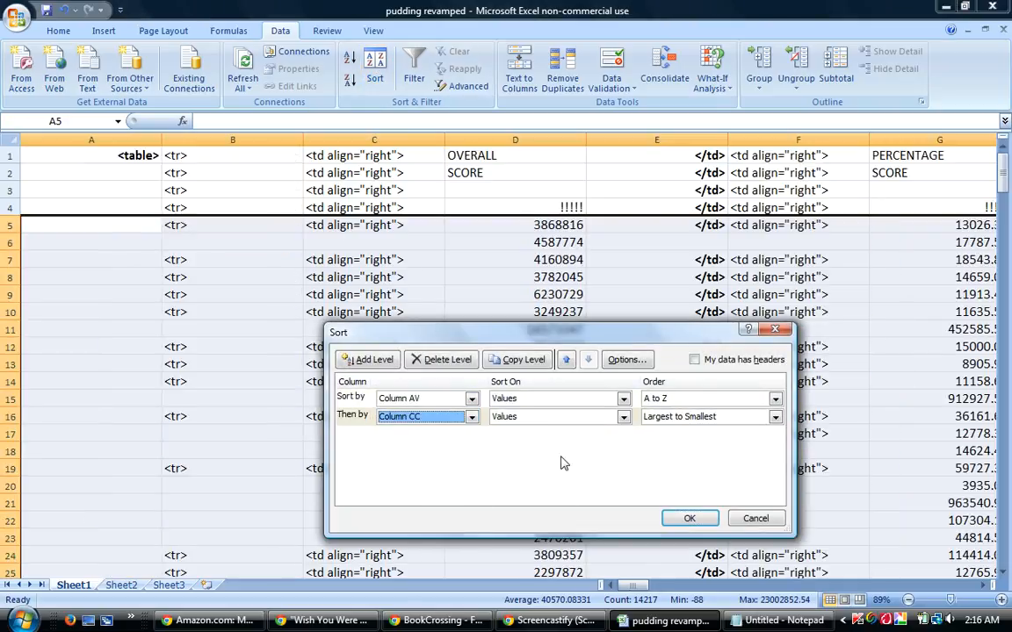
click(675, 419)
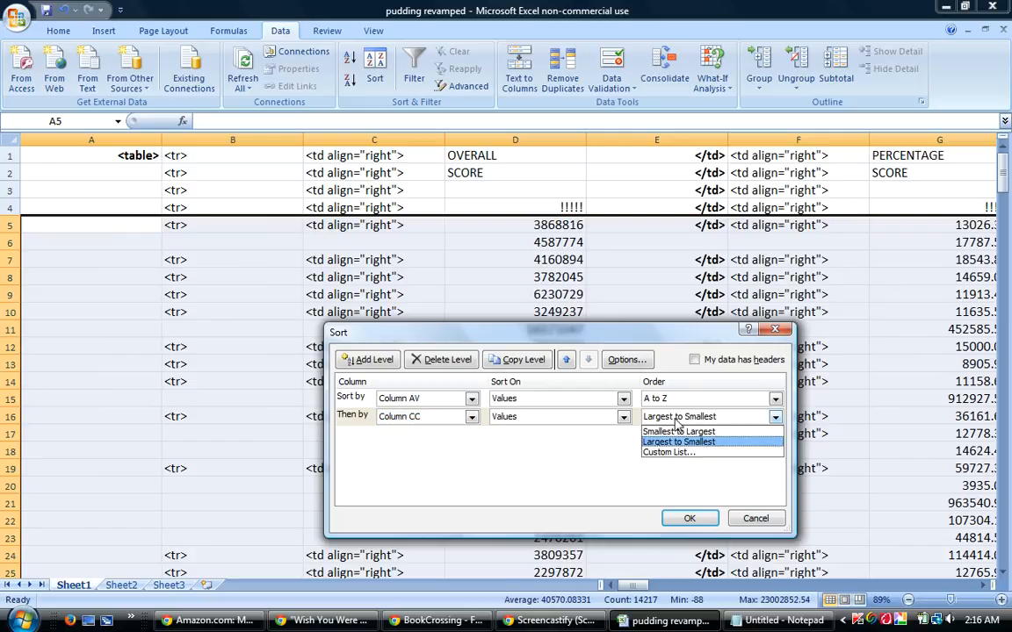
click(676, 431)
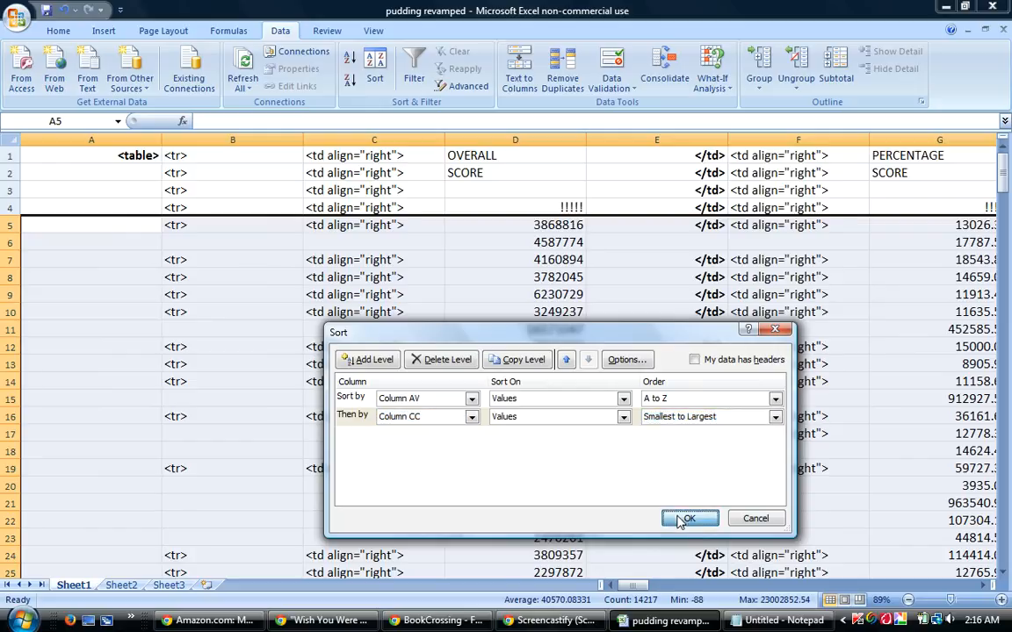
click(685, 519)
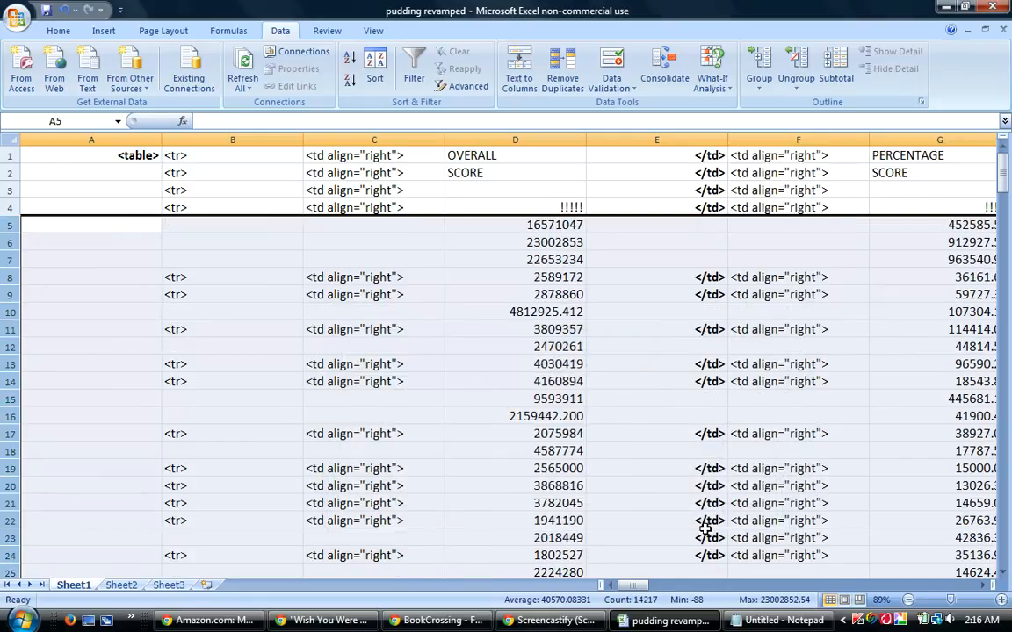
Sort the selected guess rows by column AV A to Z, then by column CE from smallest to largest.
mouse_move(644, 587)
mouse_down()
mouse_move(655, 587)
mouse_move(643, 587)
mouse_up()
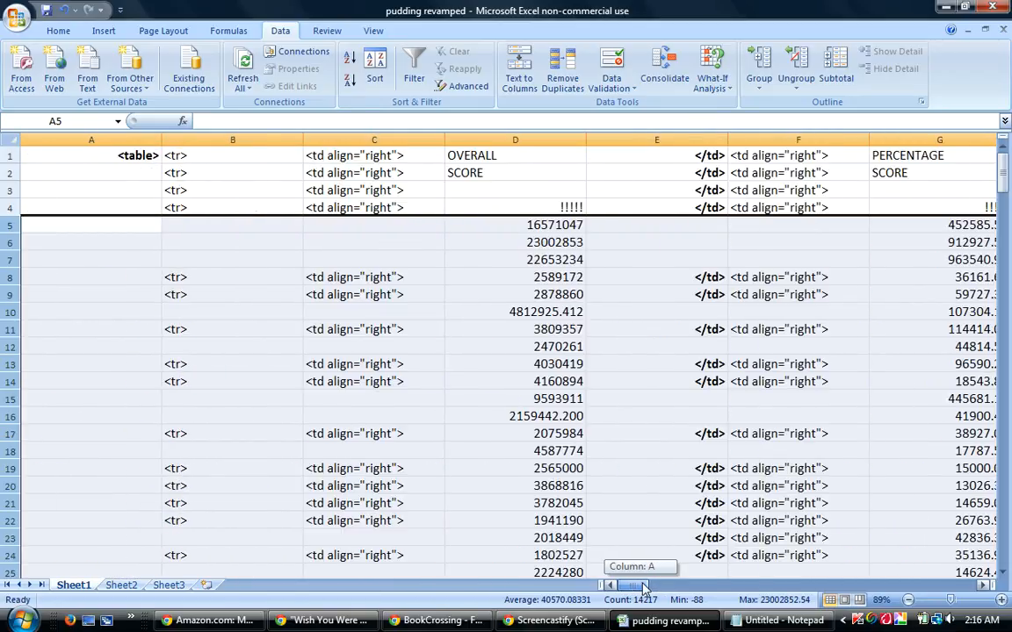
drag(644, 586, 665, 586)
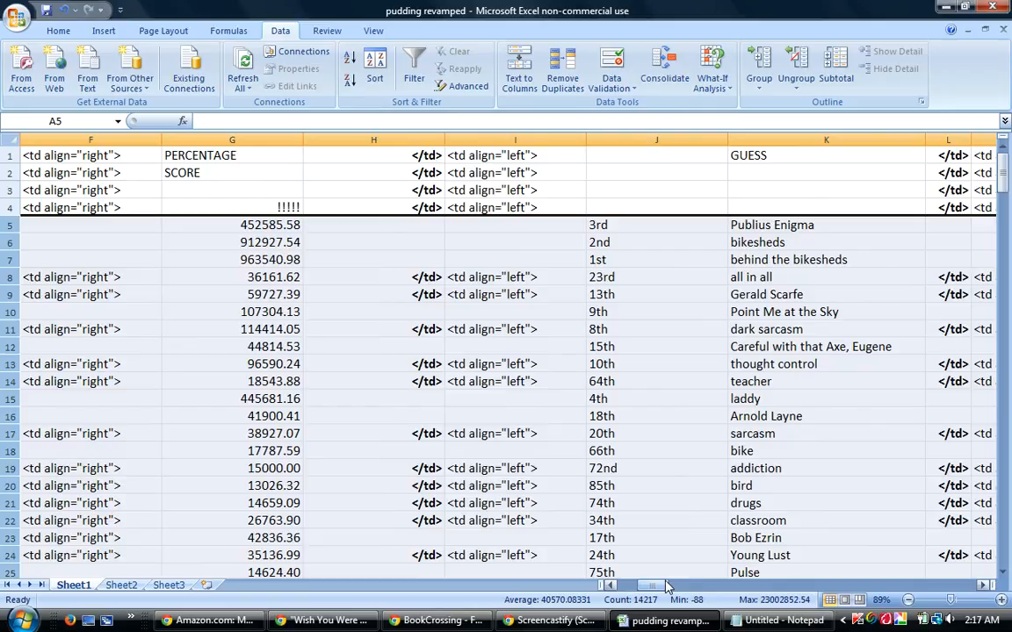
click(375, 64)
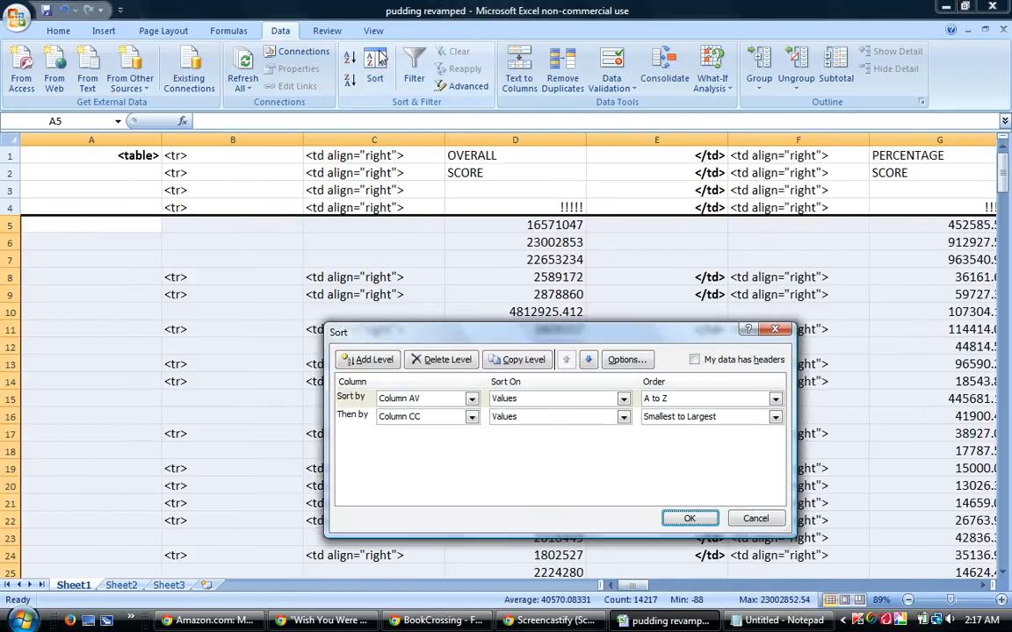
click(472, 416)
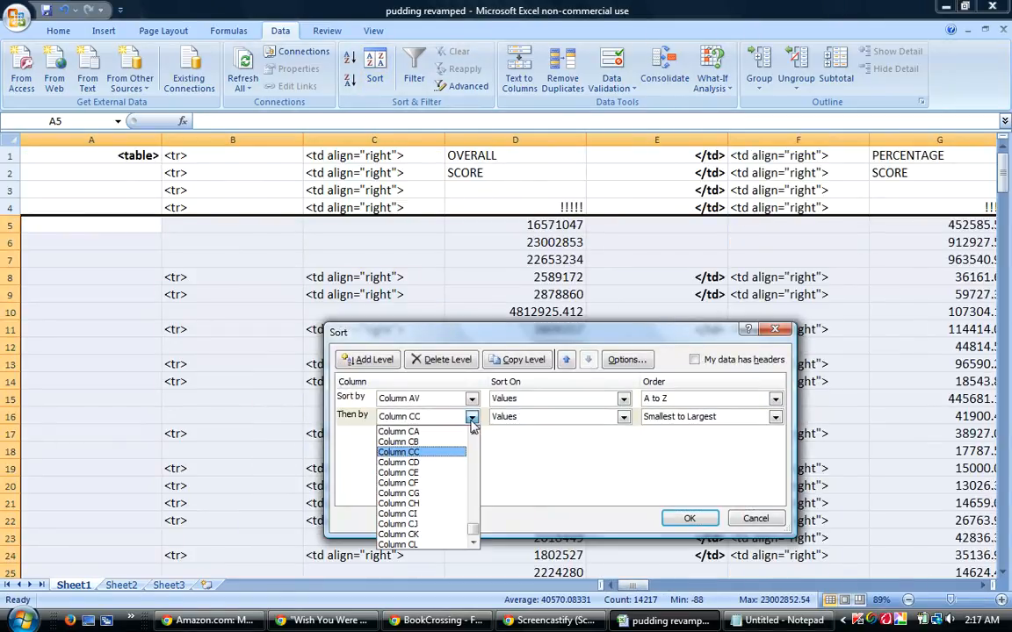
click(429, 473)
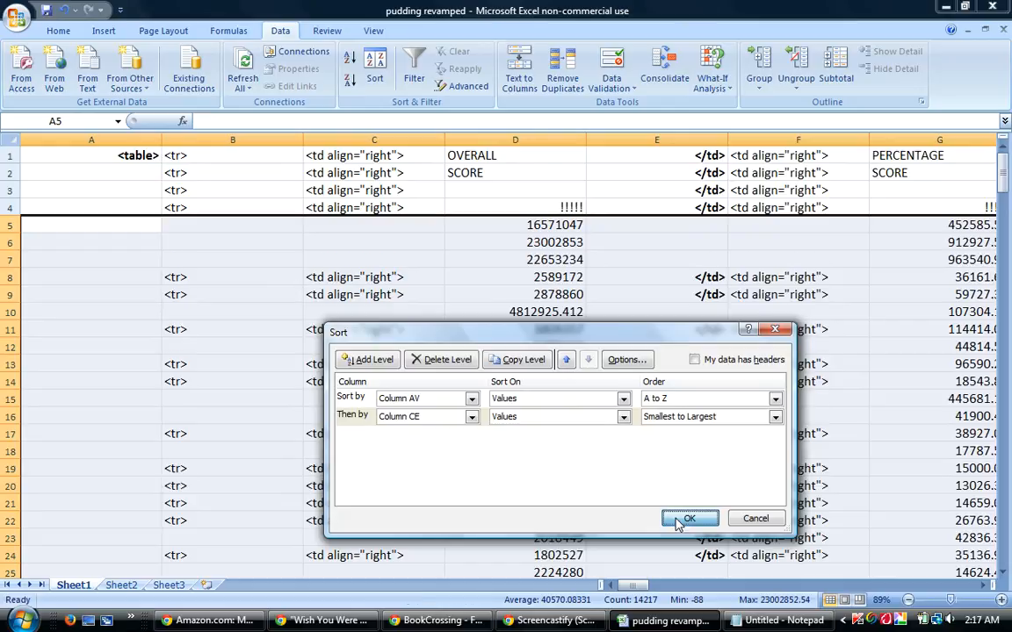
click(678, 521)
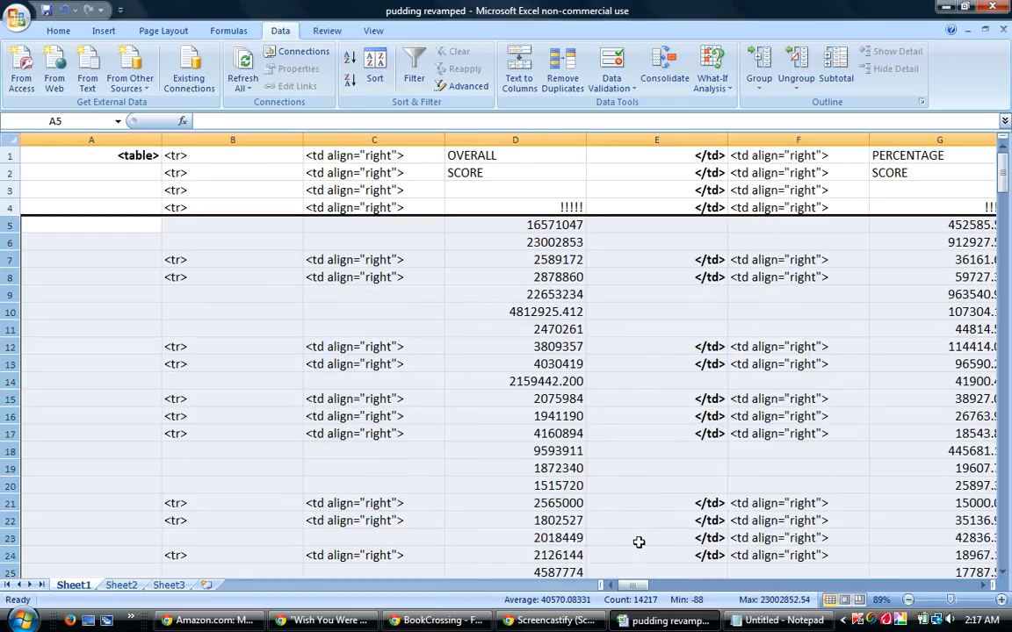
mouse_move(632, 585)
mouse_down()
mouse_move(645, 597)
mouse_move(628, 587)
mouse_up()
Switch to the BookCrossing reply and review its ranking lists around the Differentials and Percentage Ten headings, down to the end of the message.
mouse_move(470, 625)
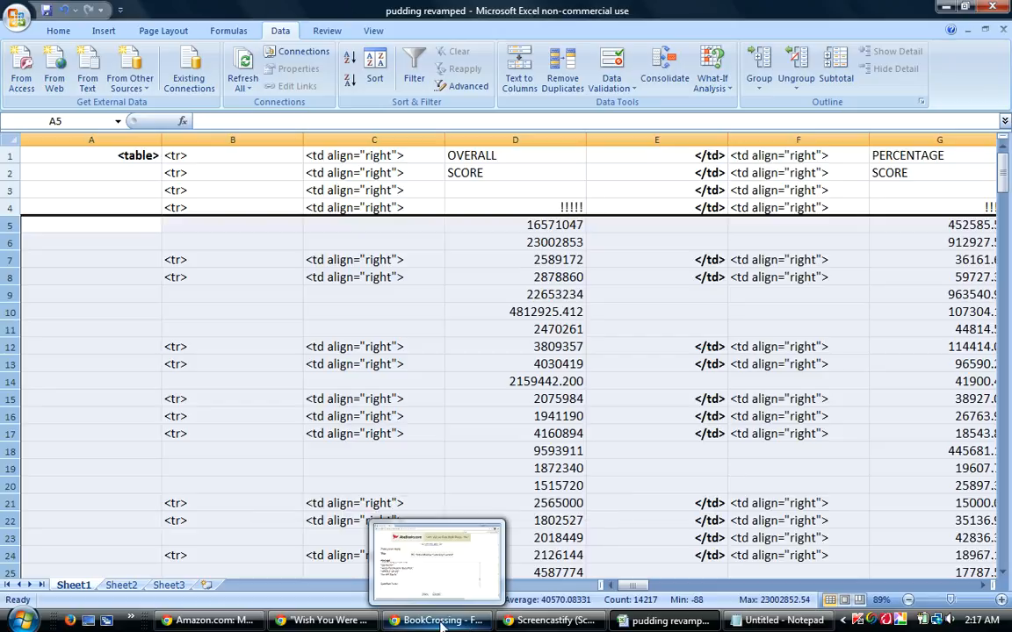
click(441, 625)
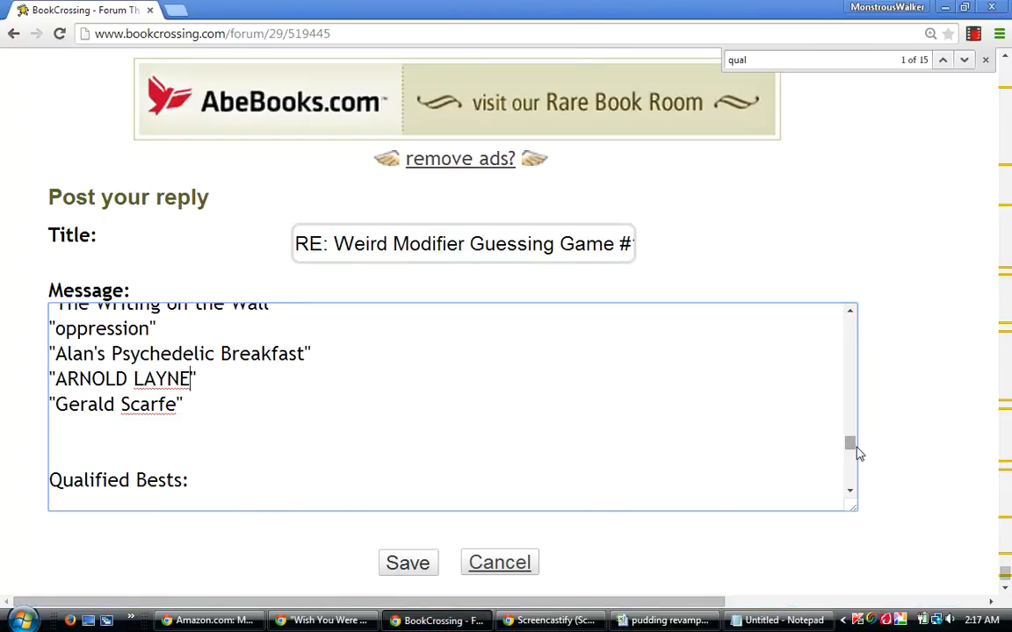
drag(854, 444, 865, 366)
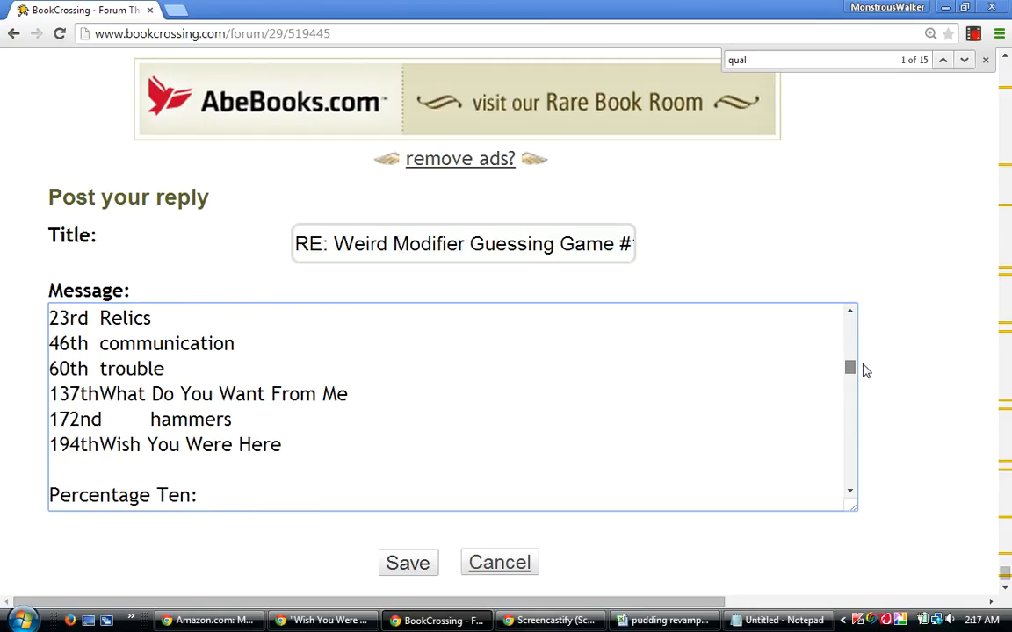
drag(865, 369, 868, 362)
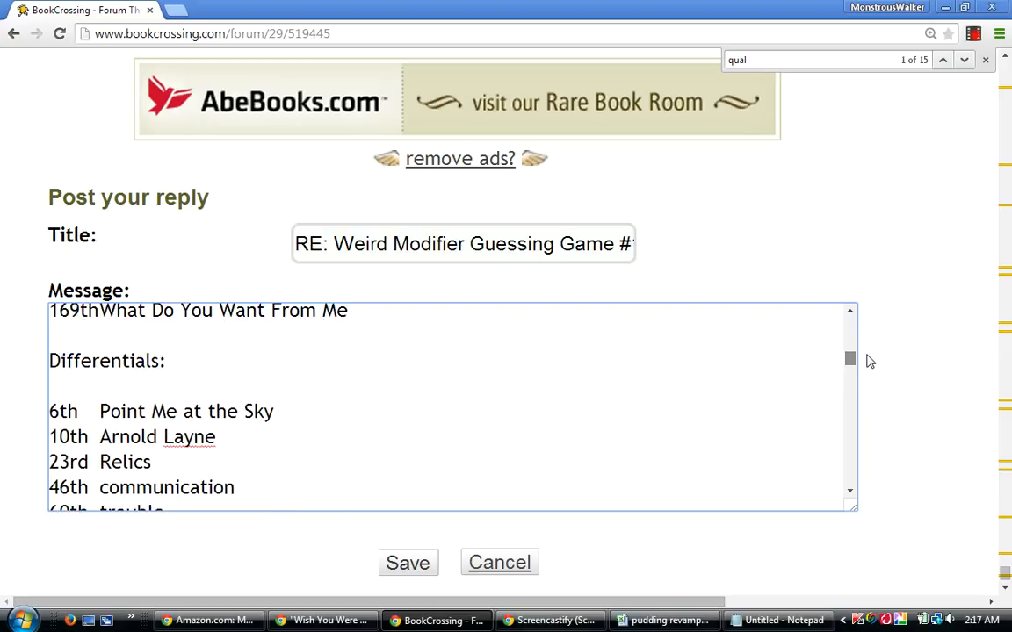
drag(869, 361, 862, 343)
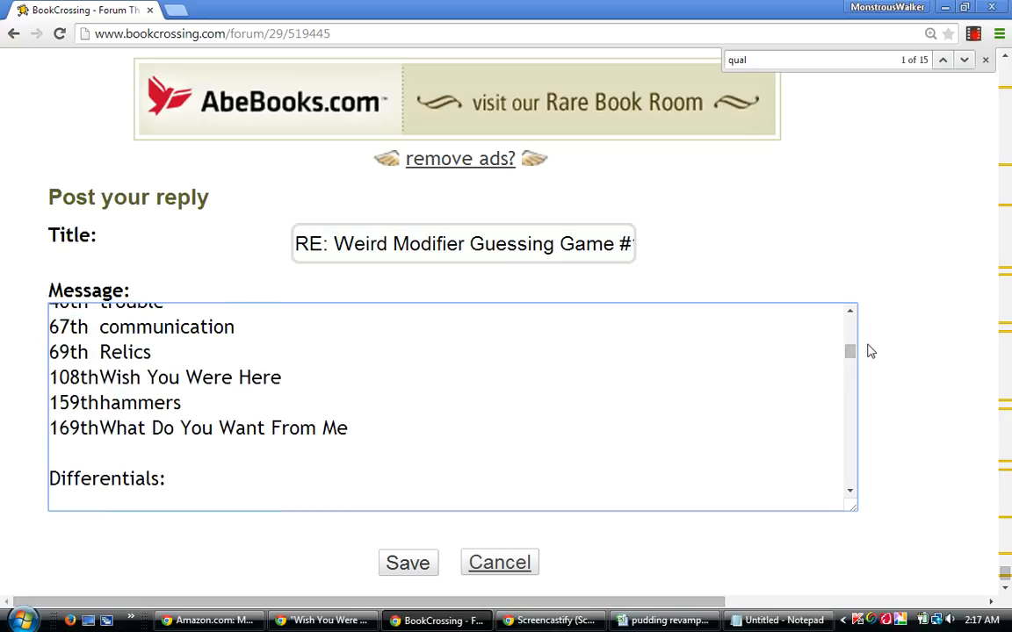
drag(850, 355, 798, 507)
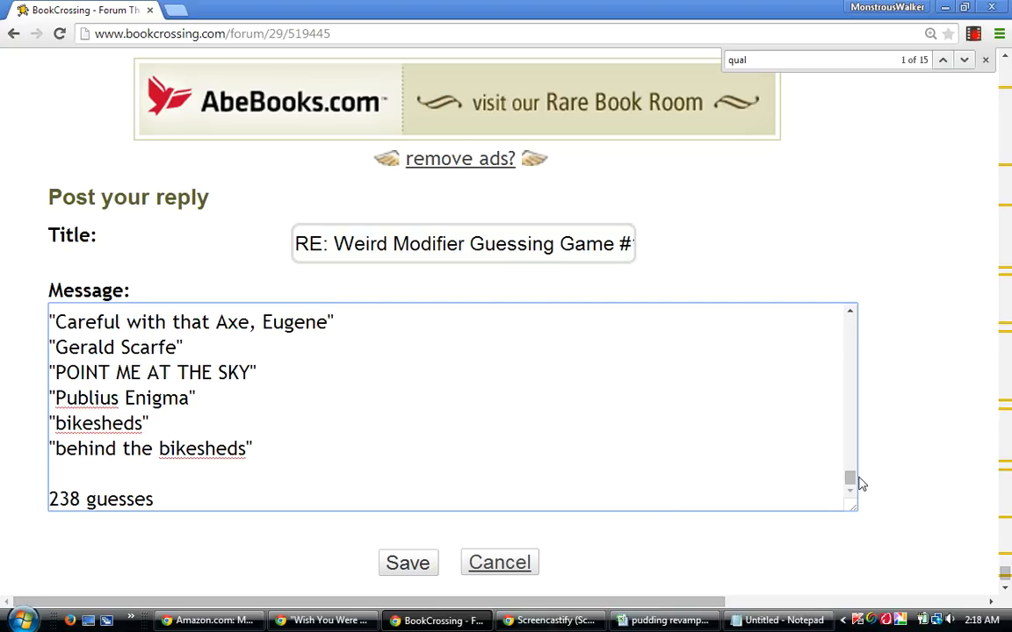
Add the heading "Traditional/Differential Ten:" after the list ending in "ARNOLD LAYNE", above the Differential Relativity Five section.
drag(849, 479, 876, 437)
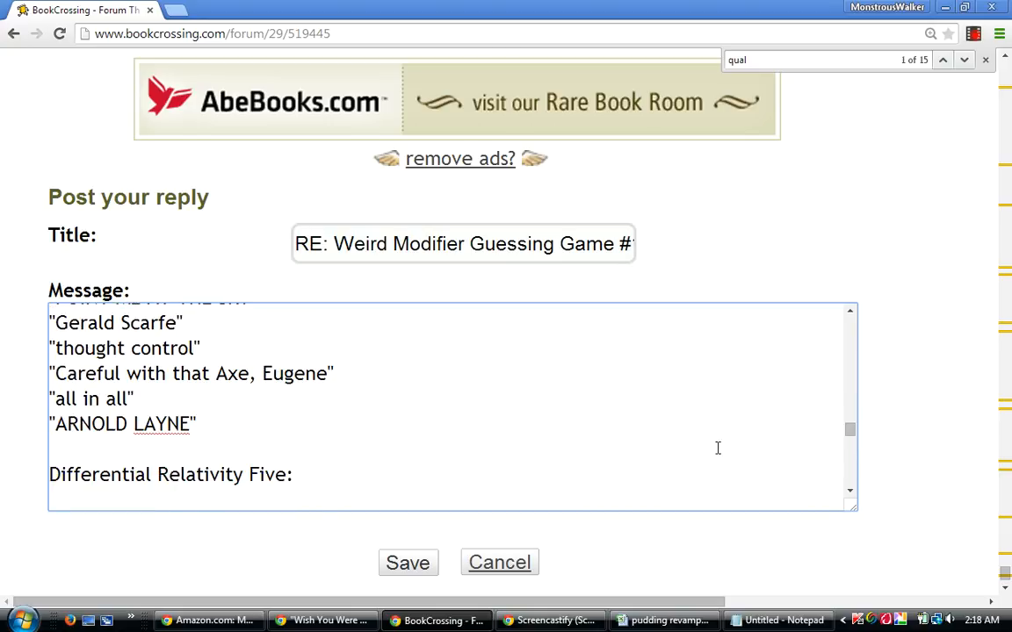
click(257, 419)
key(Return)
key(Return)
text(tra)
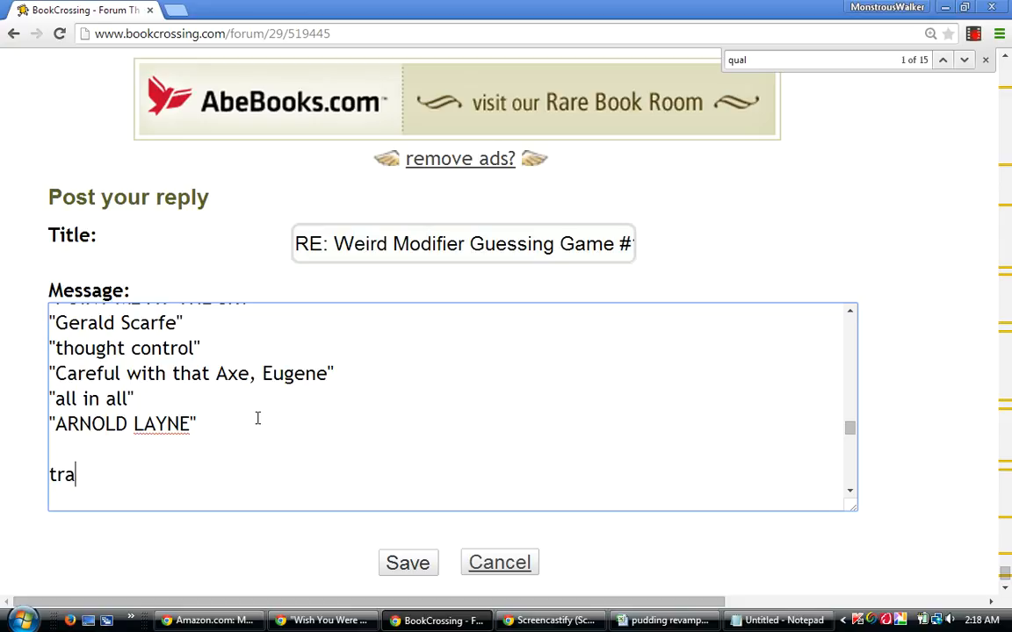
key(BackSpace)
key(BackSpace)
text(Traditional/D)
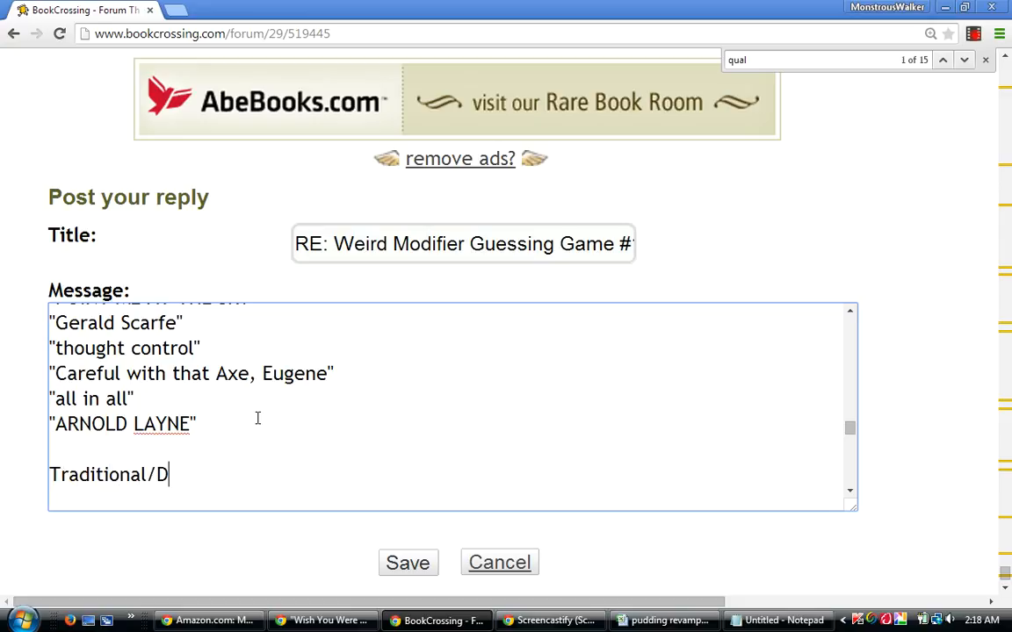
text(ifferential)
key(BackSpace)
text(al Ten:)
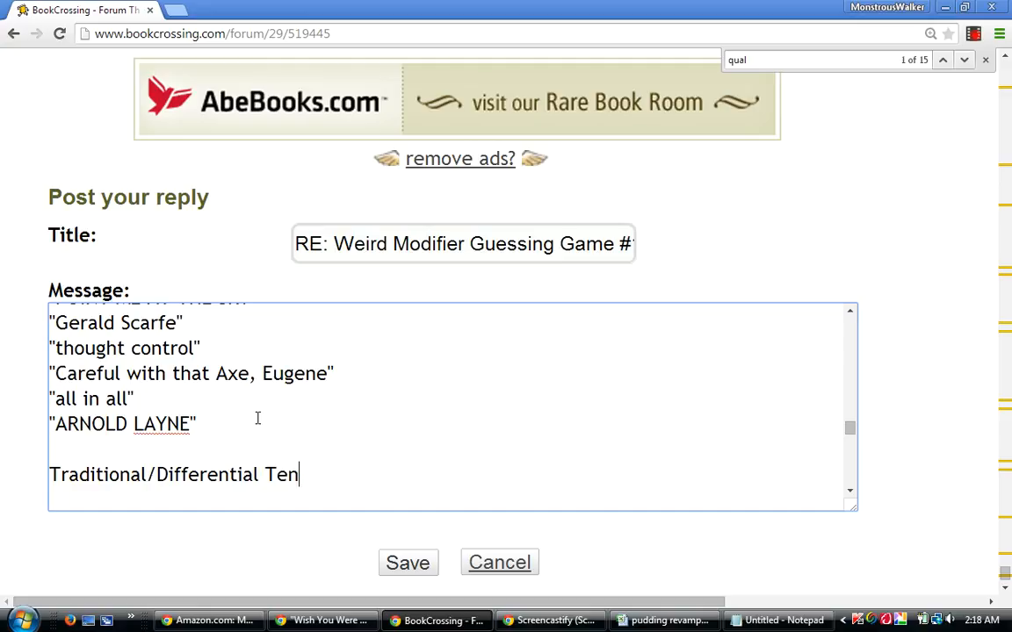
key(Return)
key(Return)
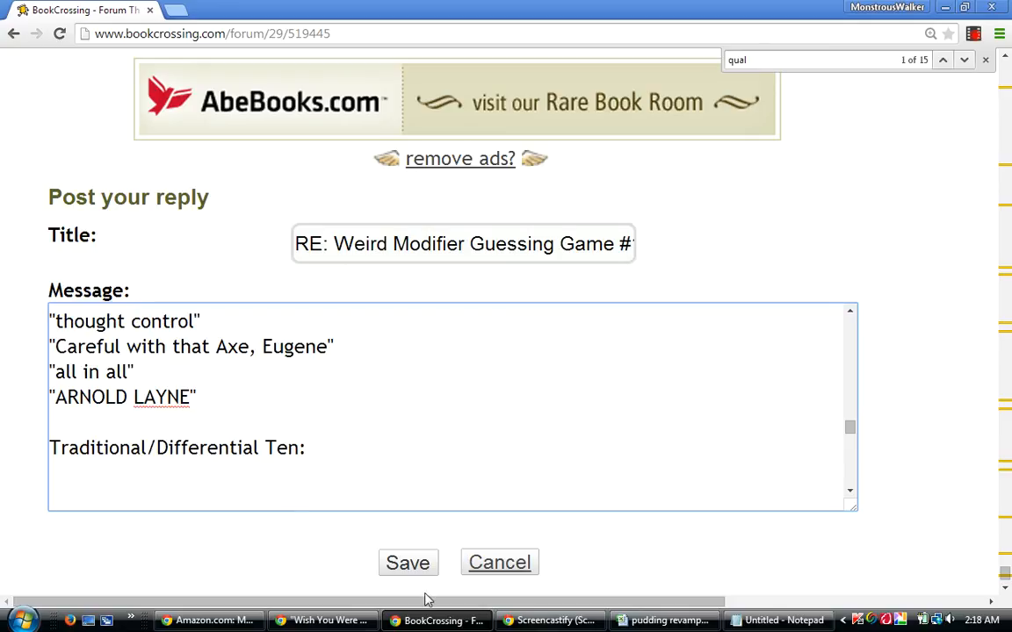
Switch to the pudding revamped workbook and sort the selected guess rows by column AV A to Z, then by column AP from smallest to largest.
mouse_move(663, 624)
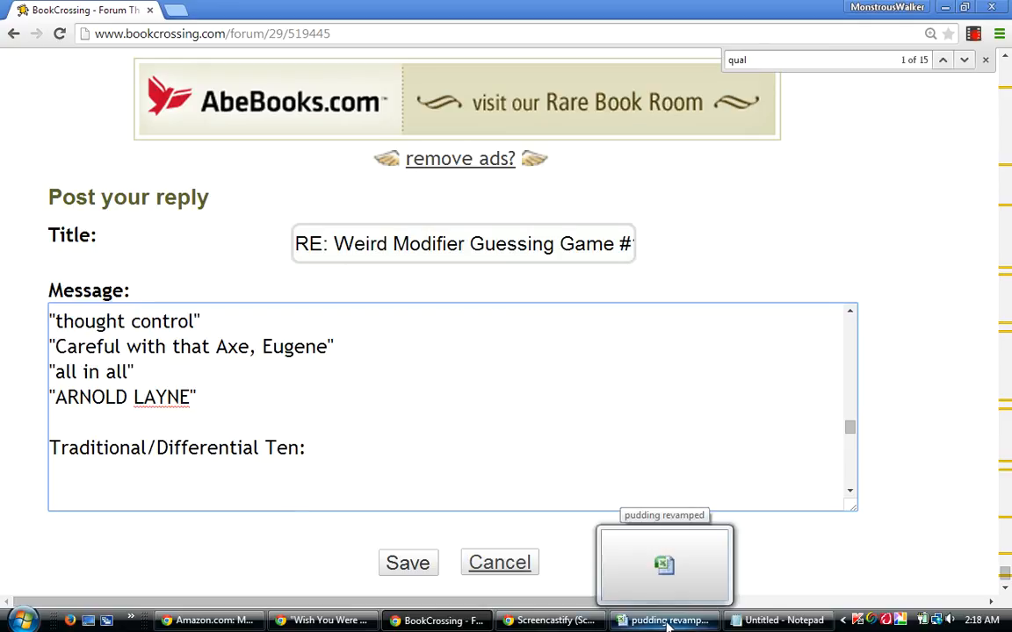
click(667, 624)
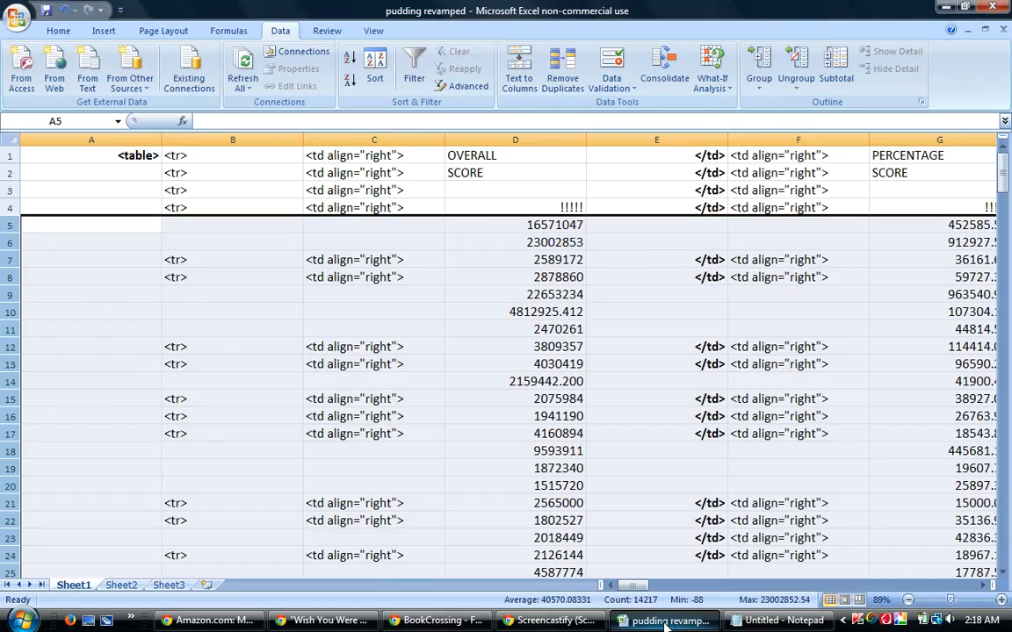
click(375, 71)
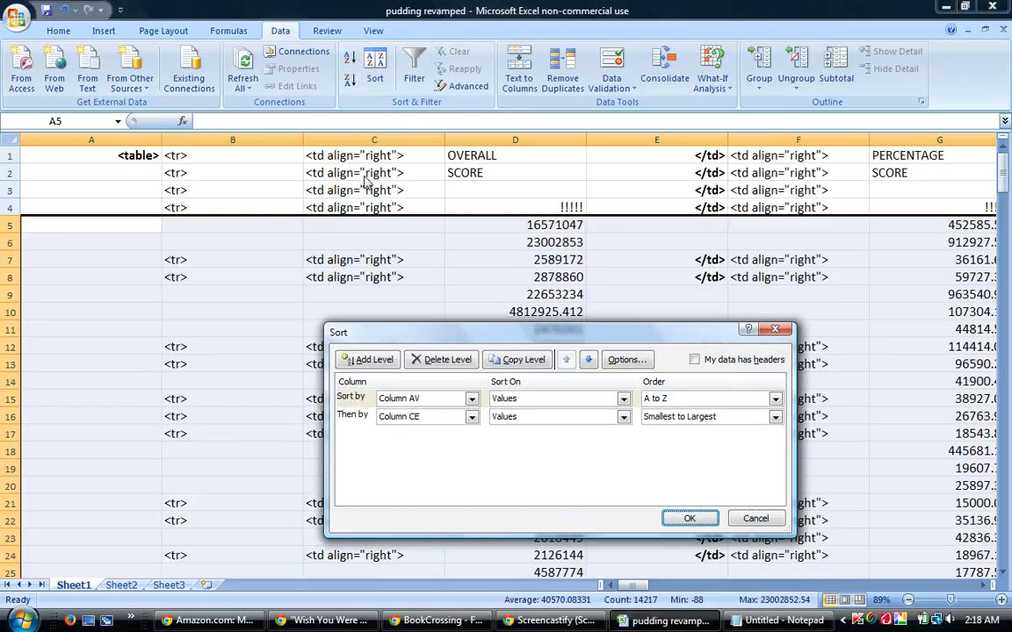
click(472, 416)
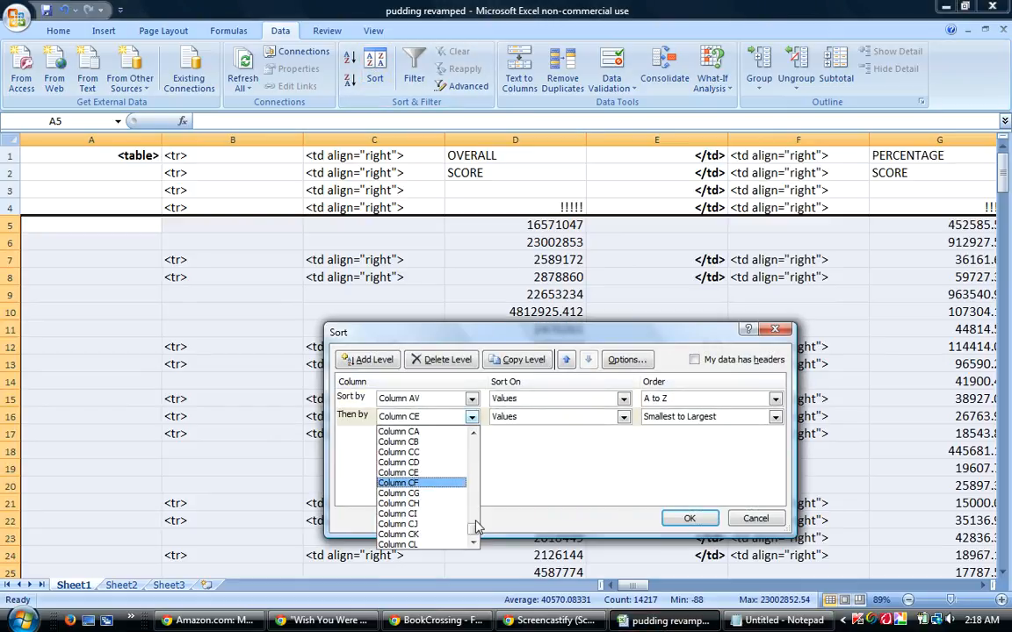
drag(475, 525, 479, 490)
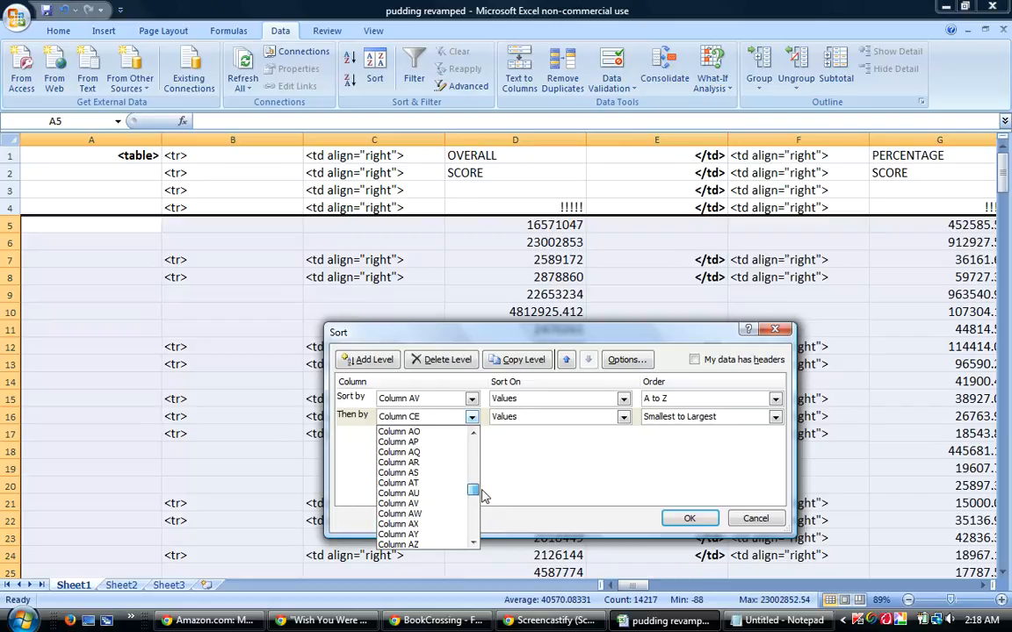
click(413, 442)
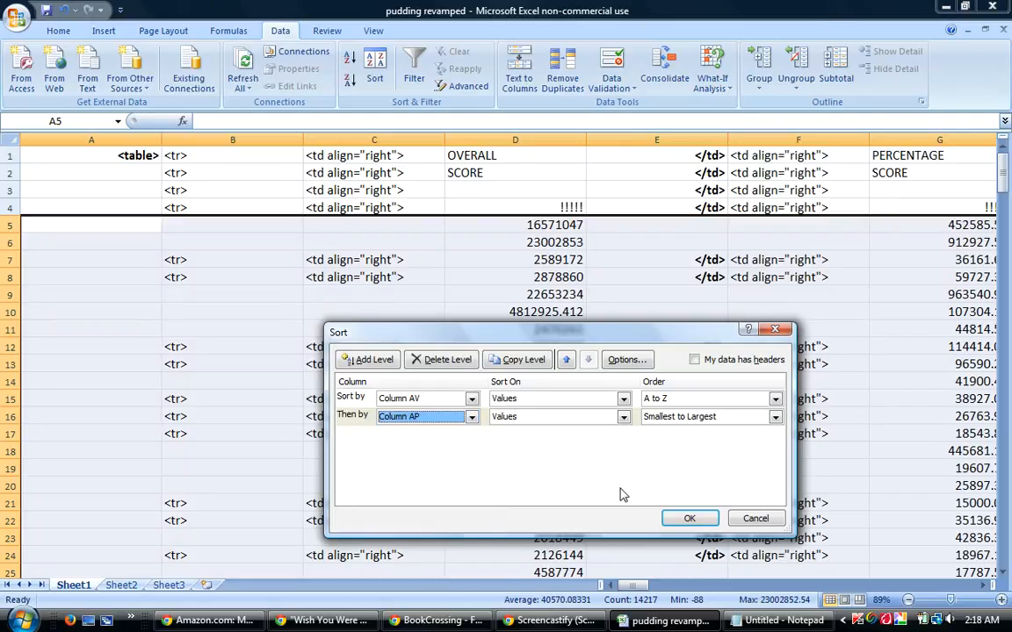
click(690, 520)
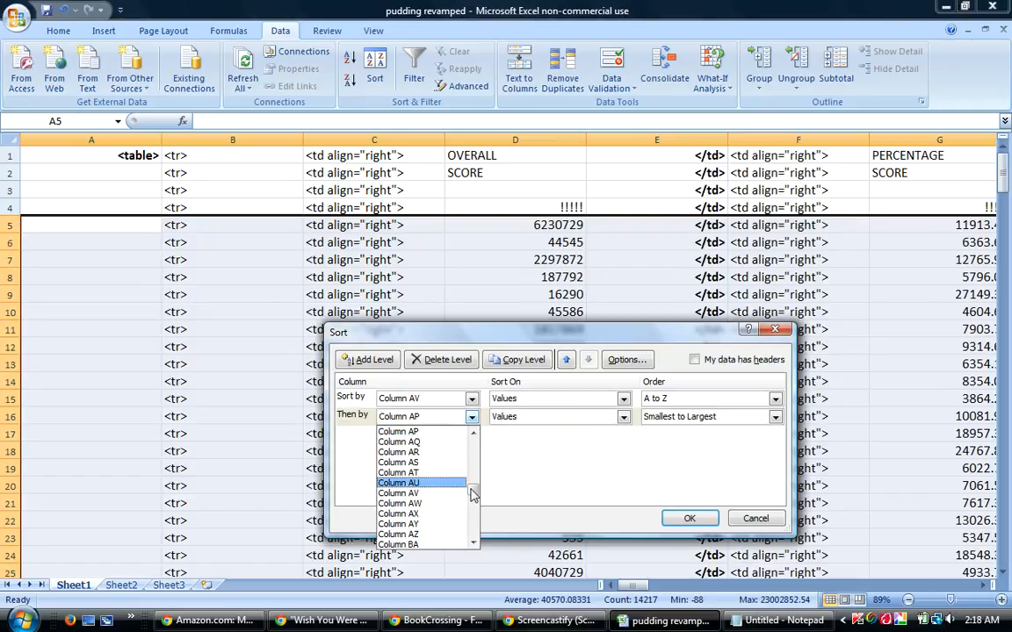
Sort the selected guess rows by column AV A to Z, then by column BW from smallest to largest.
drag(472, 481, 472, 515)
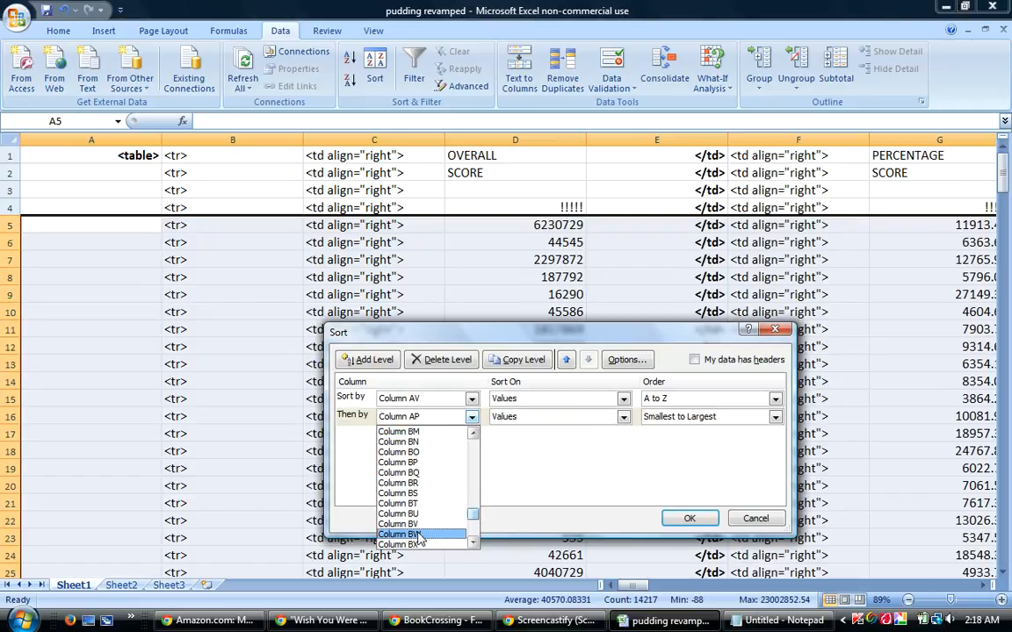
click(419, 535)
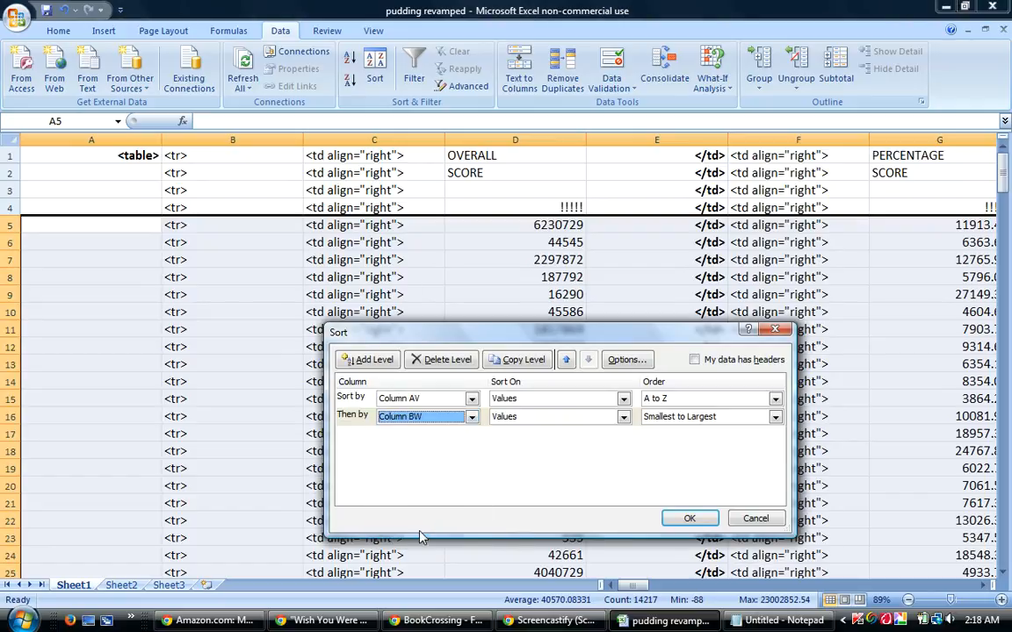
click(687, 519)
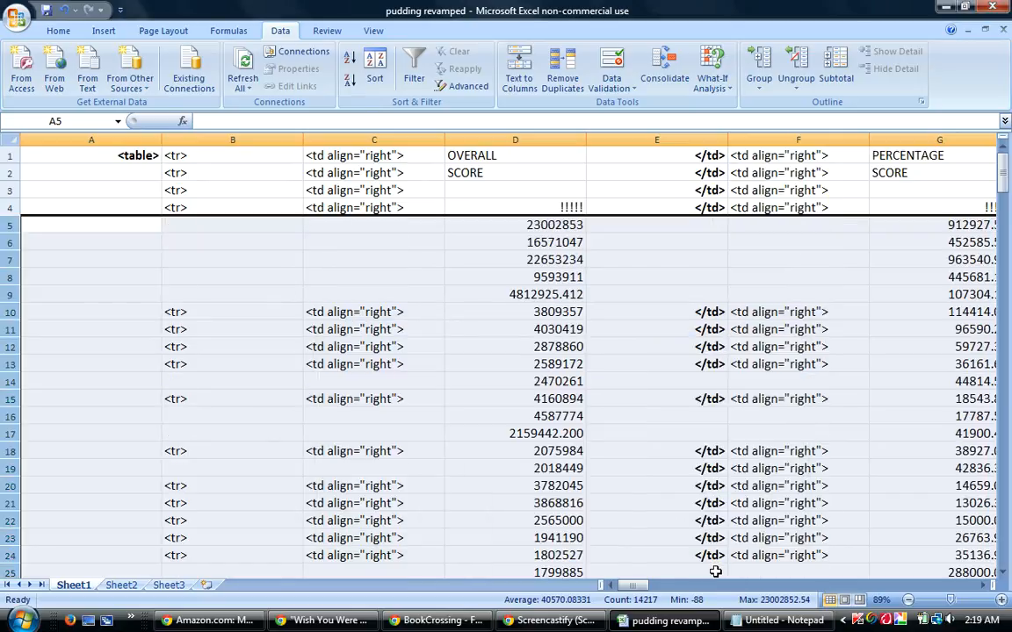
Copy the top ten guesses in cells BP5 to BP14, from "bikesheds" to "Careful with that Axe, Eugene".
drag(629, 586, 634, 586)
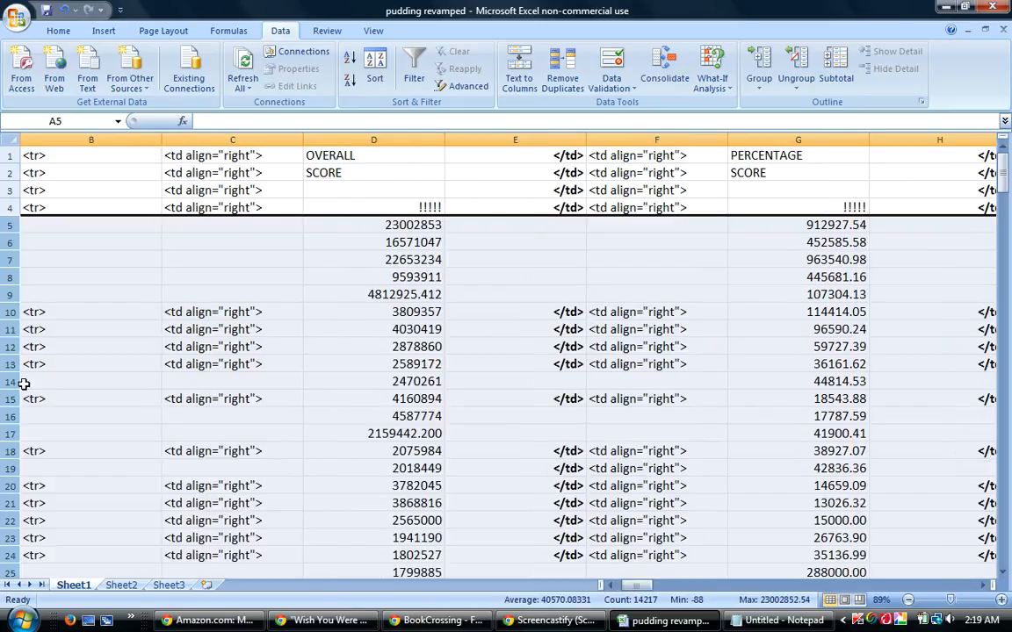
click(11, 382)
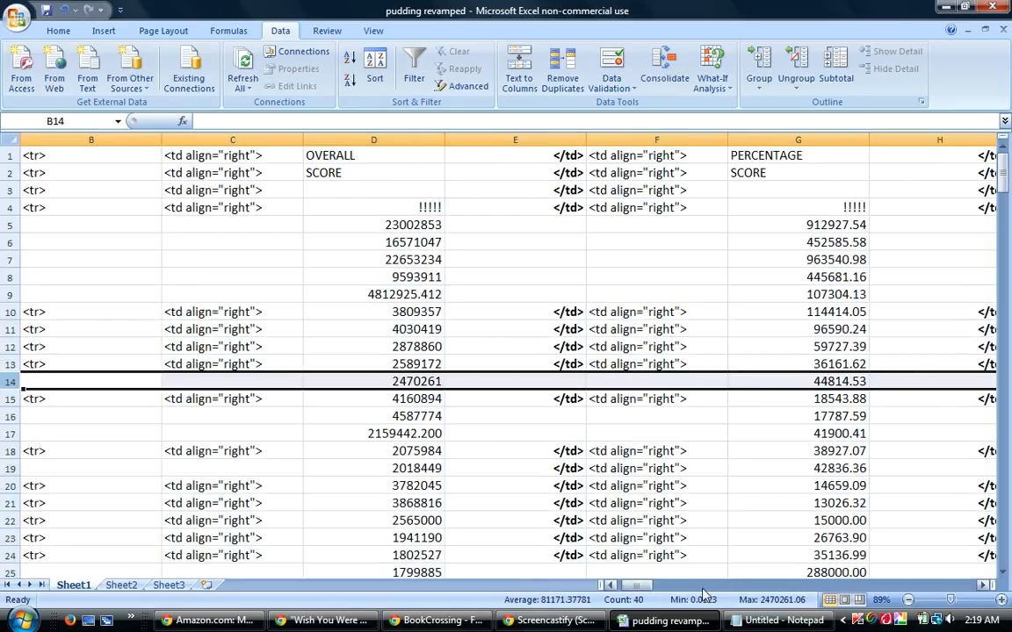
drag(634, 594, 919, 622)
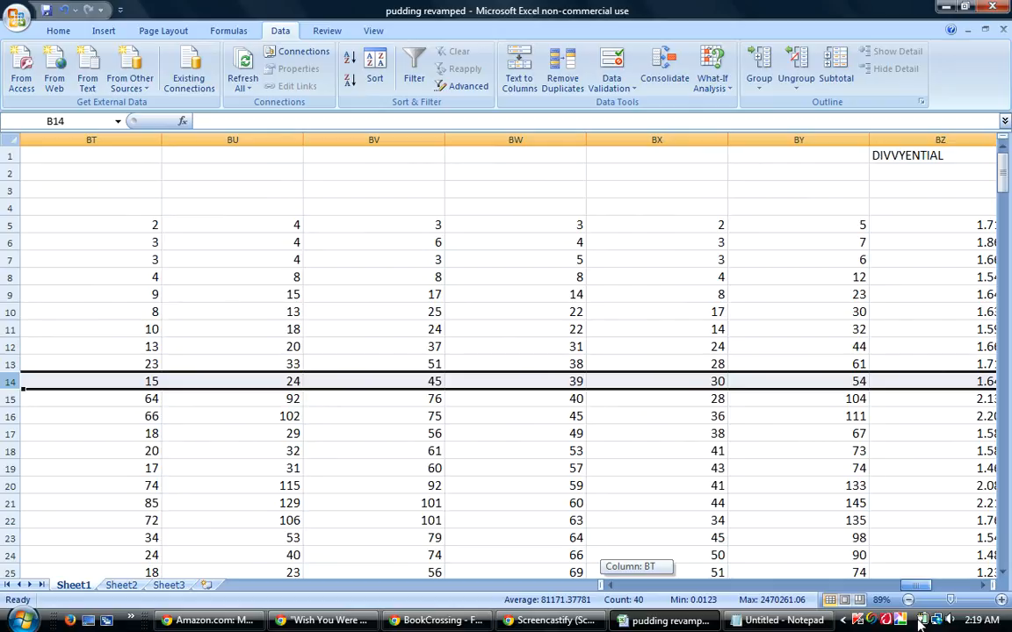
drag(918, 624, 880, 624)
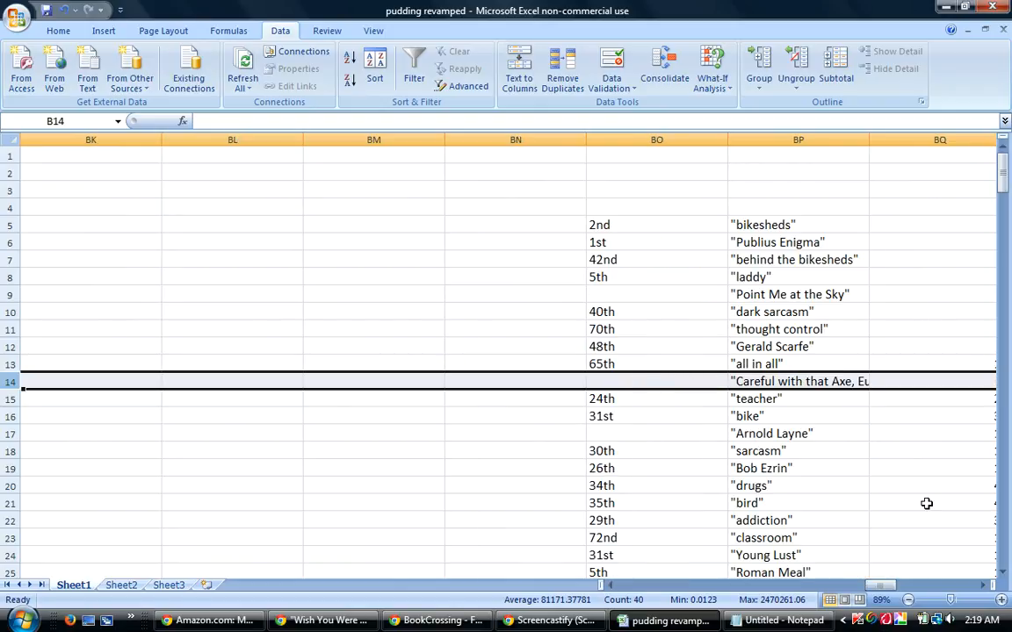
drag(771, 225, 769, 376)
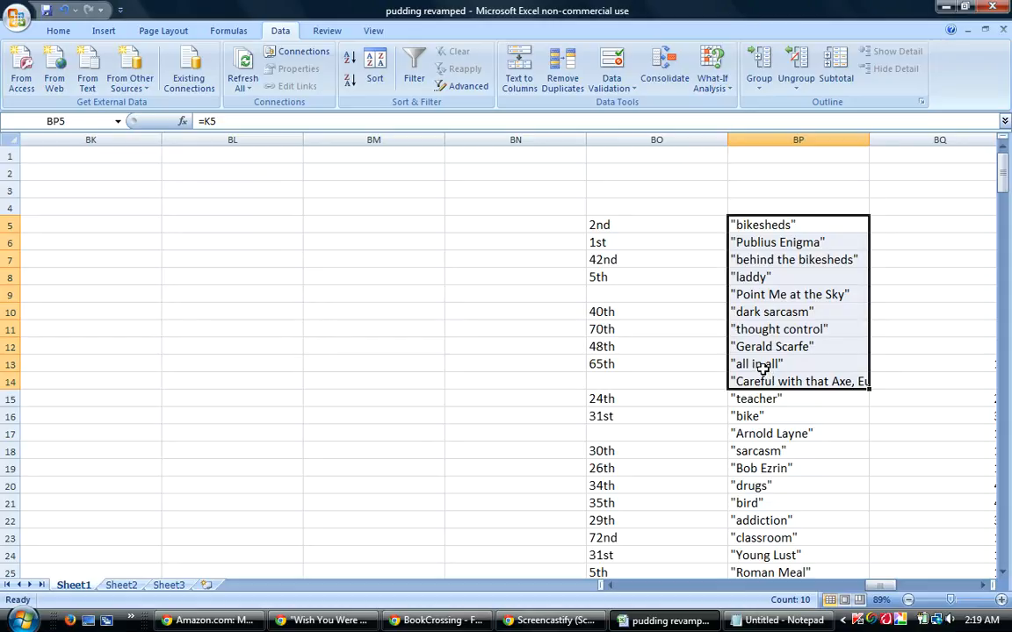
right_click(779, 339)
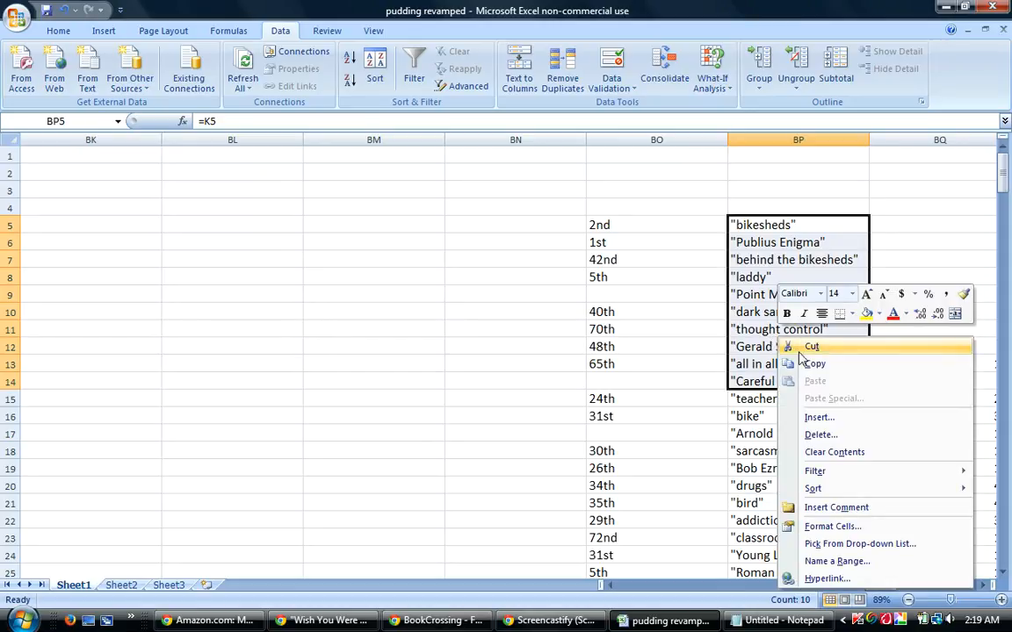
click(814, 364)
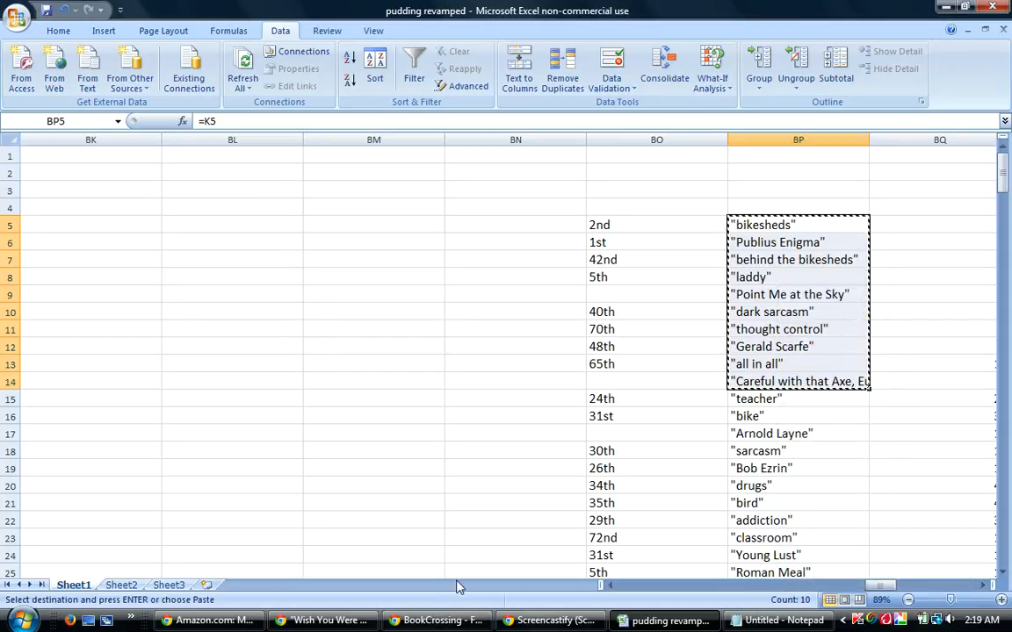
Paste the ten copied guesses under the Traditional/Differential Ten heading in the BookCrossing reply and review the pasted list.
click(420, 623)
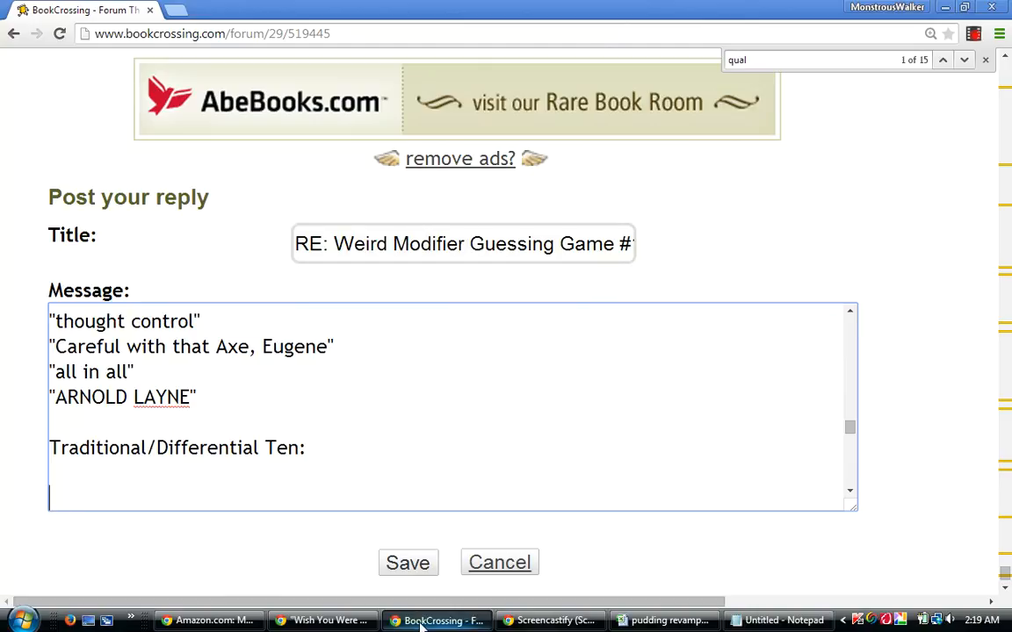
right_click(90, 497)
click(129, 352)
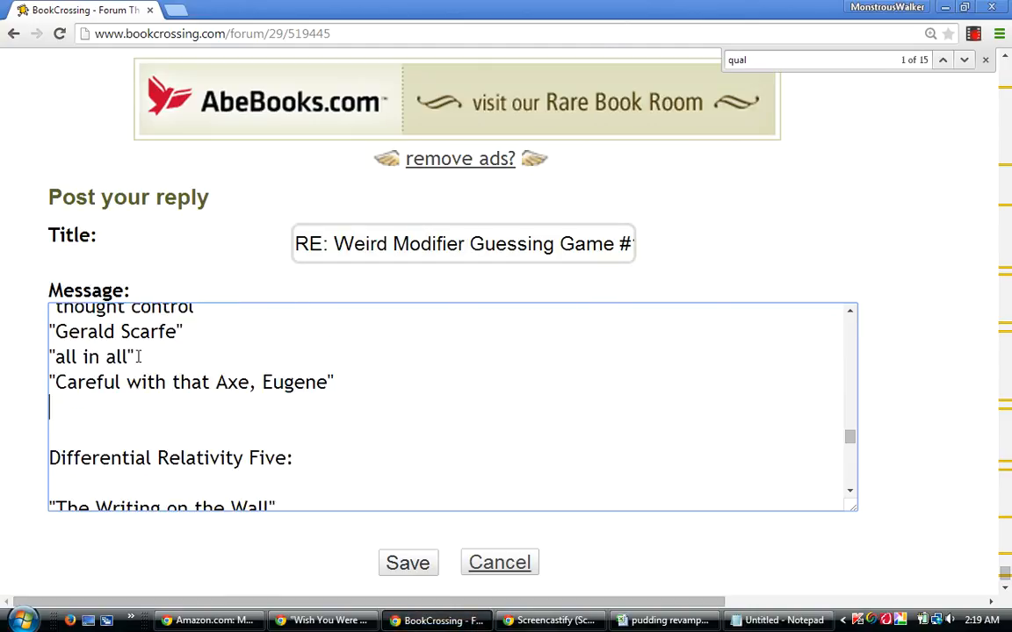
mouse_move(851, 437)
mouse_down()
mouse_move(856, 419)
mouse_move(854, 429)
mouse_up()
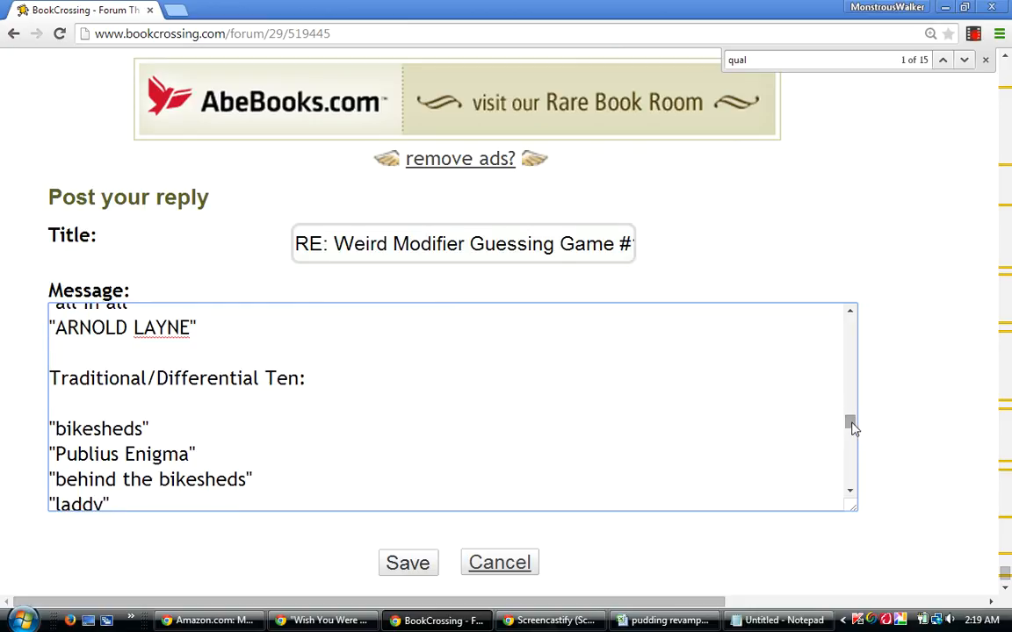
click(851, 494)
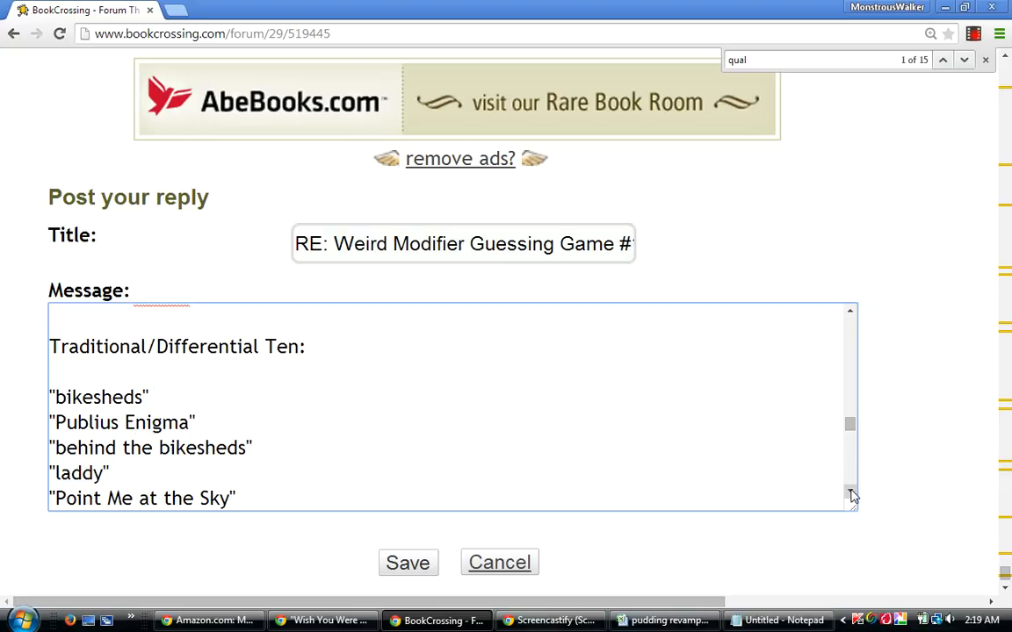
Rewrite the "Point Me at the Sky" entry in the Traditional/Differential Ten list in capitals as "POINT ME AT THE SKY".
click(850, 494)
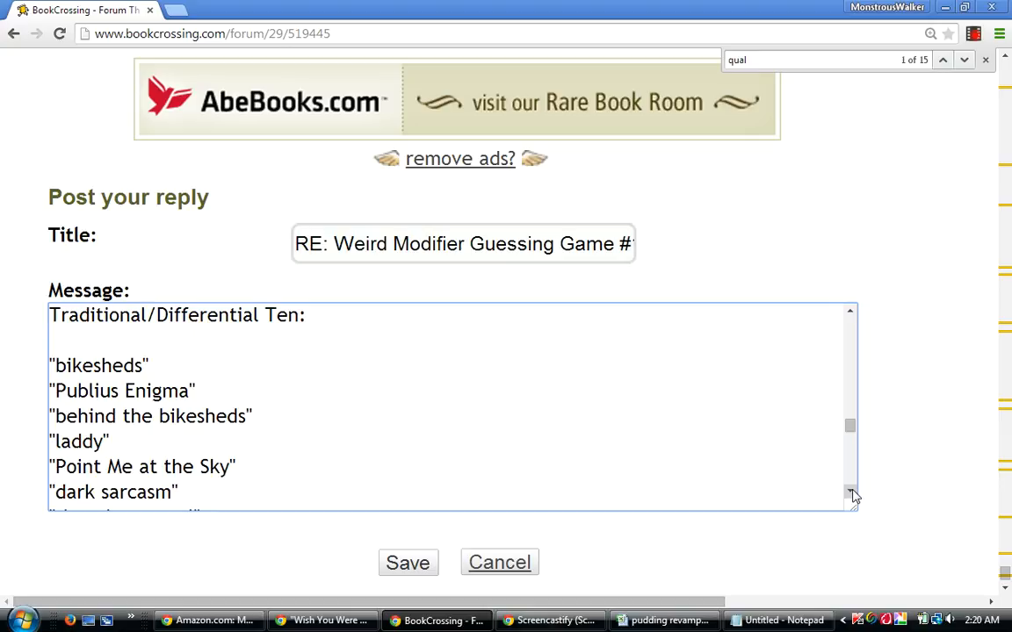
click(229, 464)
key(BackSpace)
key(BackSpace)
key(BackSpace)
key(BackSpace)
key(BackSpace)
key(BackSpace)
key(BackSpace)
key(BackSpace)
key(BackSpace)
key(BackSpace)
key(BackSpace)
key(BackSpace)
key(BackSpace)
key(BackSpace)
key(BackSpace)
key(BackSpace)
key(BackSpace)
key(BackSpace)
text(OINT ME A)
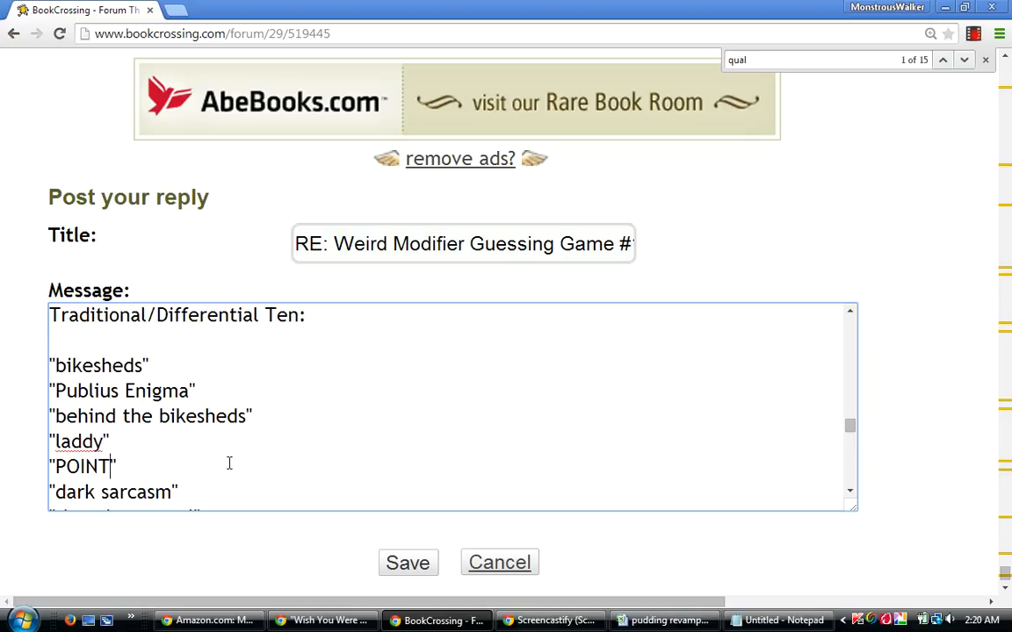
text(T THE SKY)
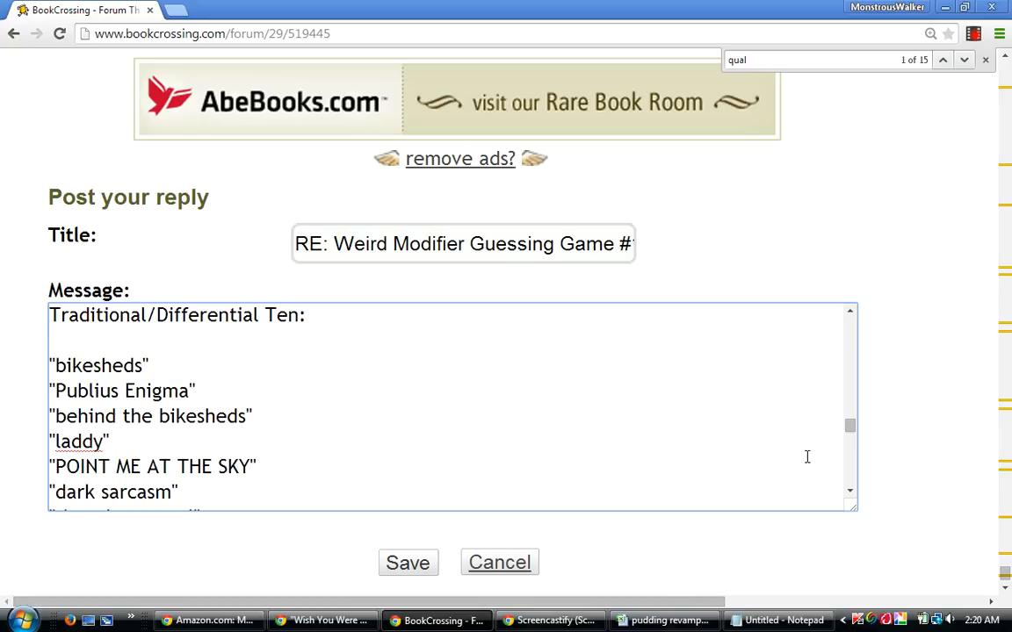
Add a blank line after "Careful with that Axe, Eugene" at the end of the Traditional/Differential Ten list.
drag(851, 427, 849, 430)
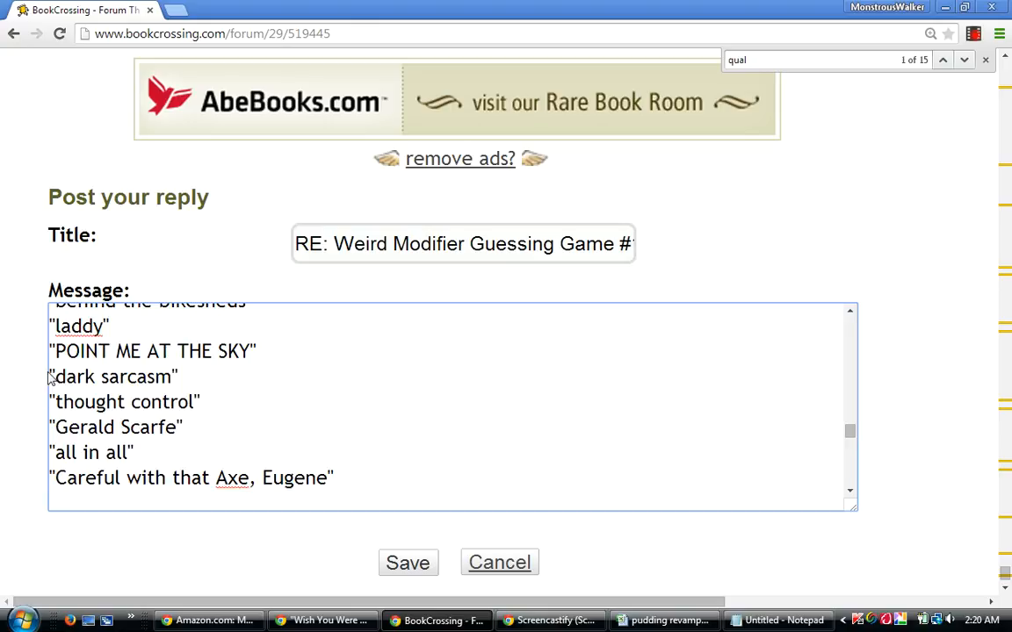
drag(50, 376, 203, 401)
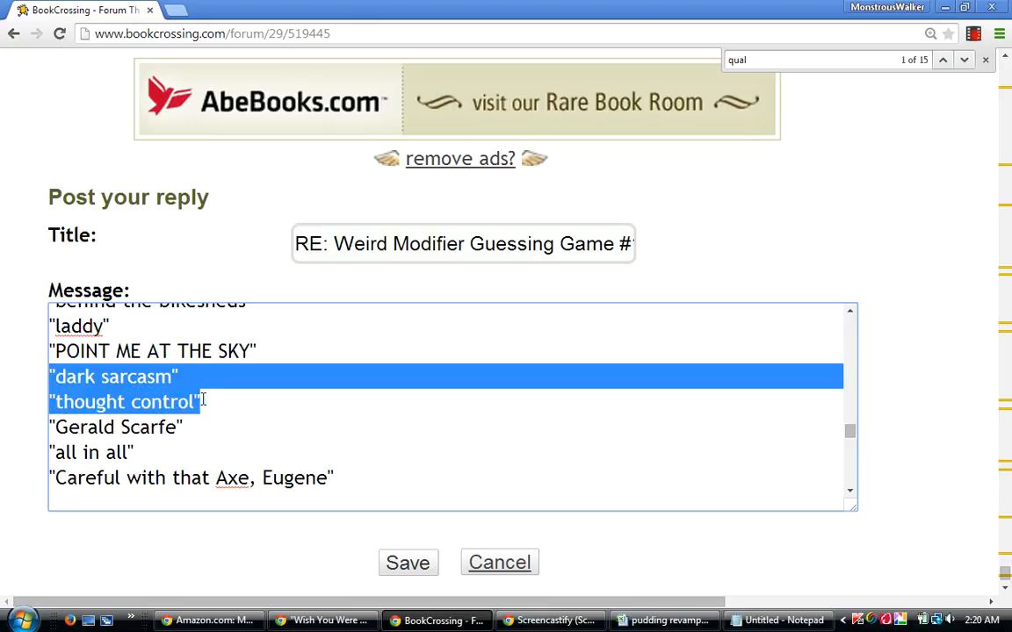
click(768, 470)
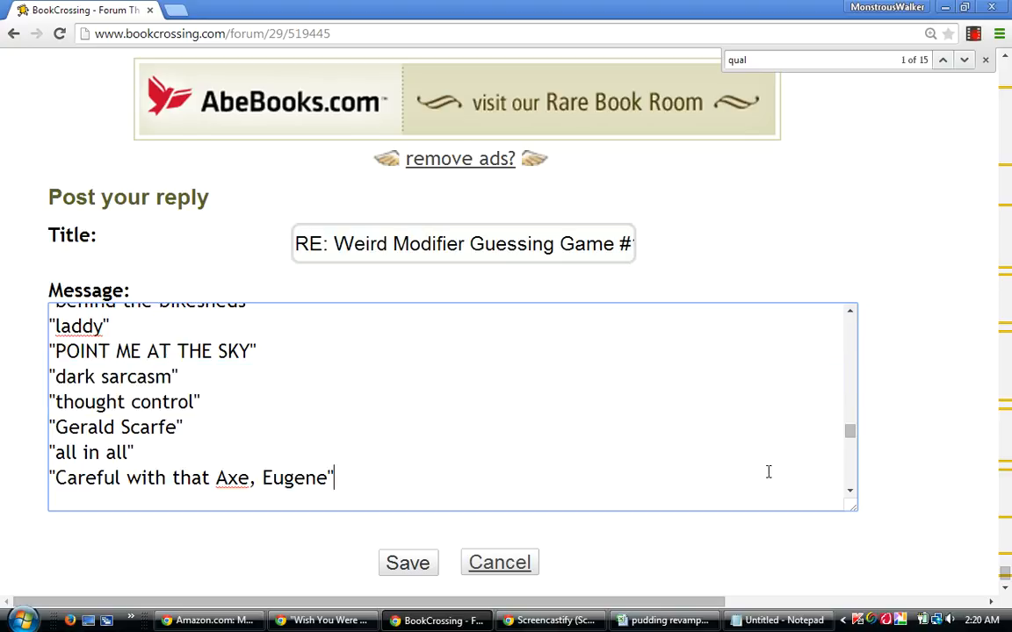
click(850, 490)
key(Return)
Read through the Traditional/Differential Ten entries from the end of the list up to its heading.
key(Up)
key(Up)
key(Up)
key(Up)
key(Up)
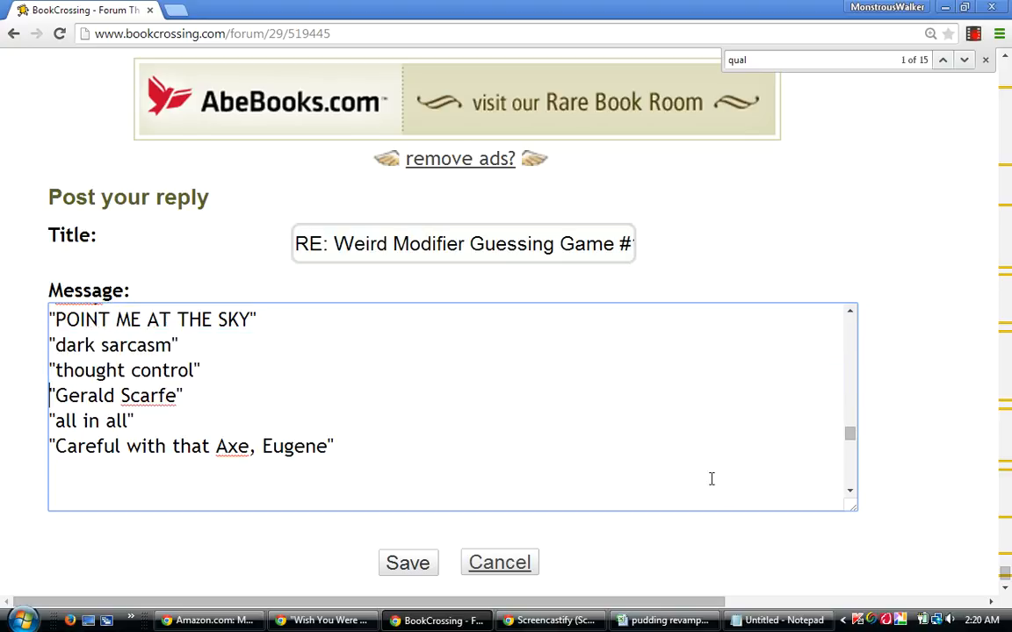
key(Up)
key(Up)
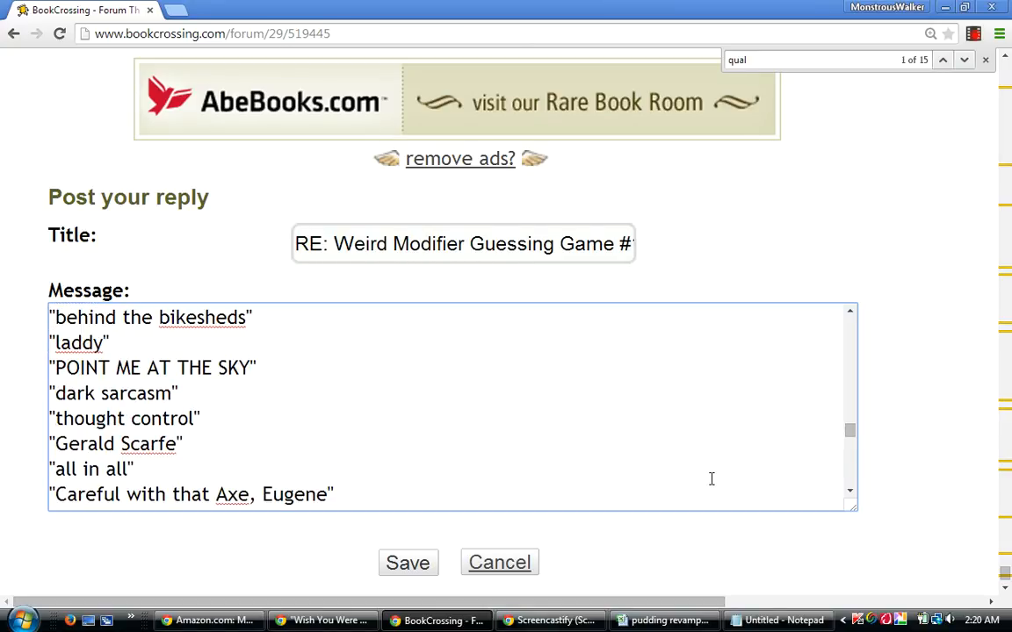
key(Up)
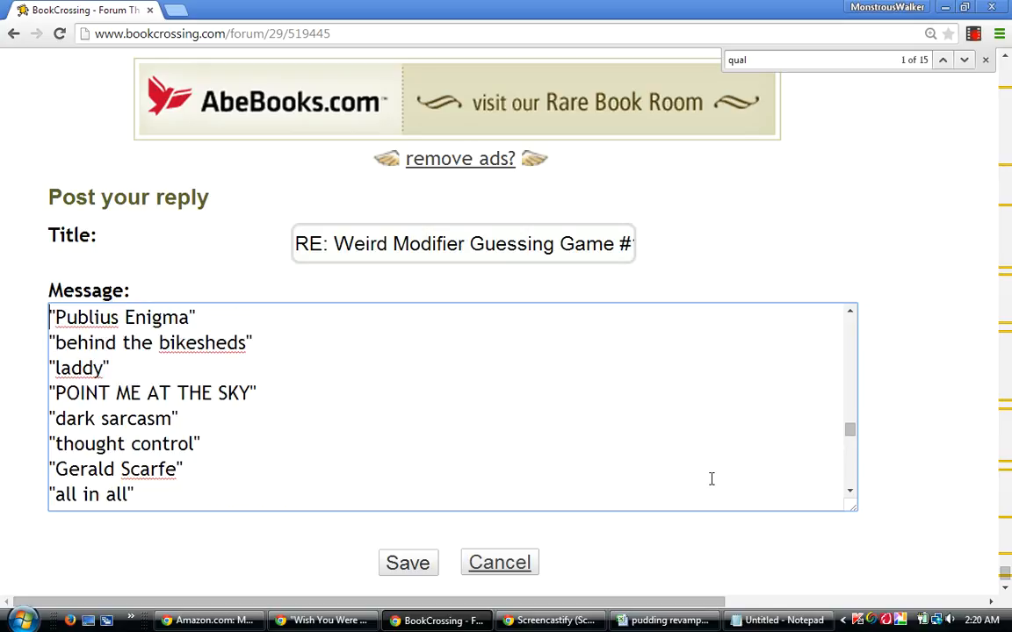
key(Up)
key(Up)
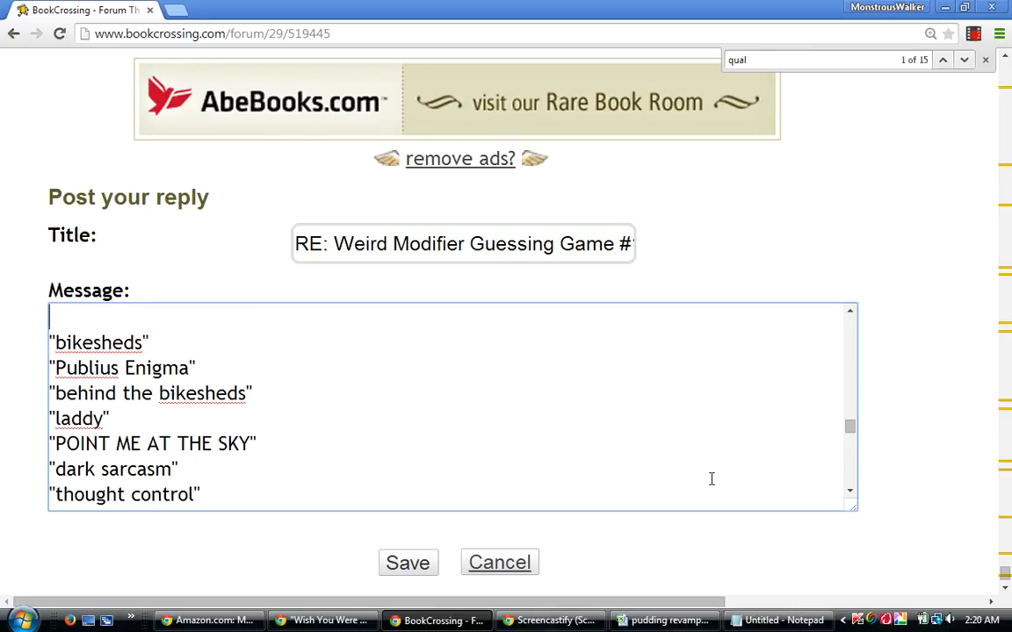
key(Up)
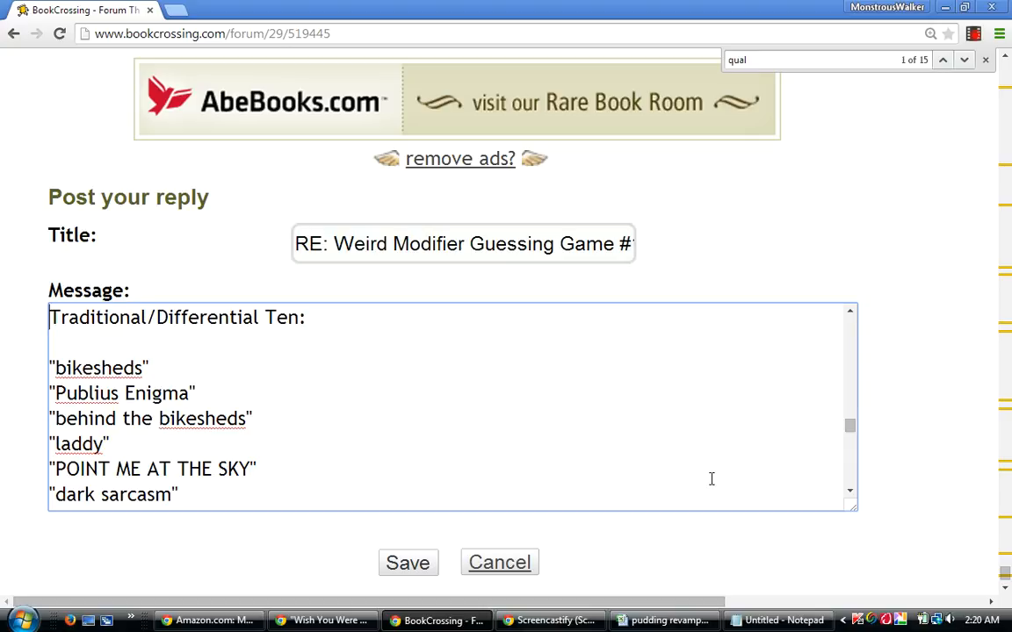
key(Down)
Remove the extra blank line above the Differential Relativity Five heading and the one above the Qualified Bests heading.
mouse_move(663, 620)
drag(855, 432, 855, 443)
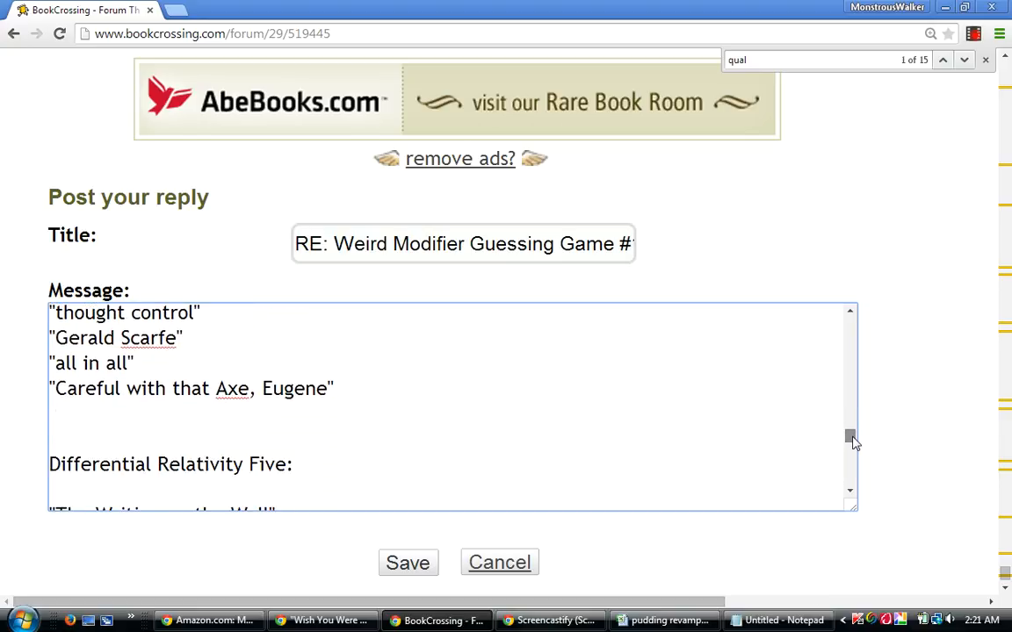
click(49, 463)
key(BackSpace)
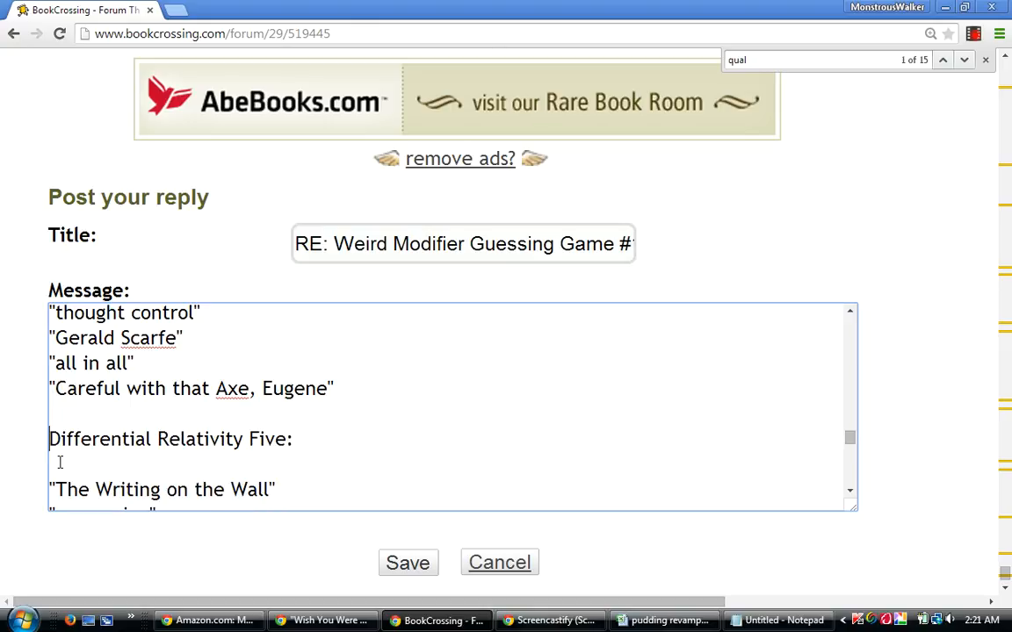
key(Page_Down)
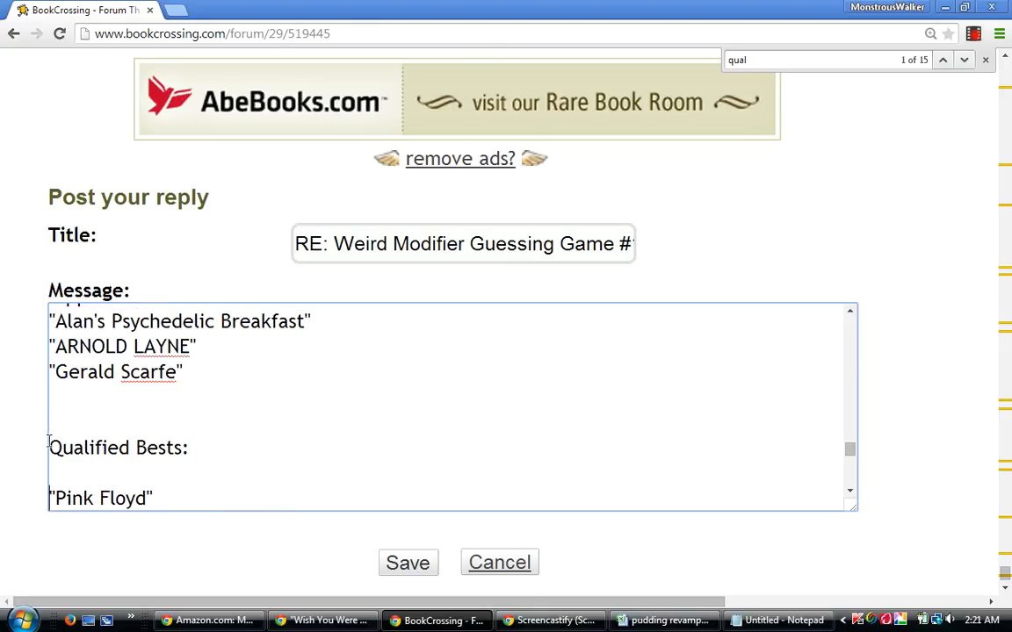
click(50, 442)
key(BackSpace)
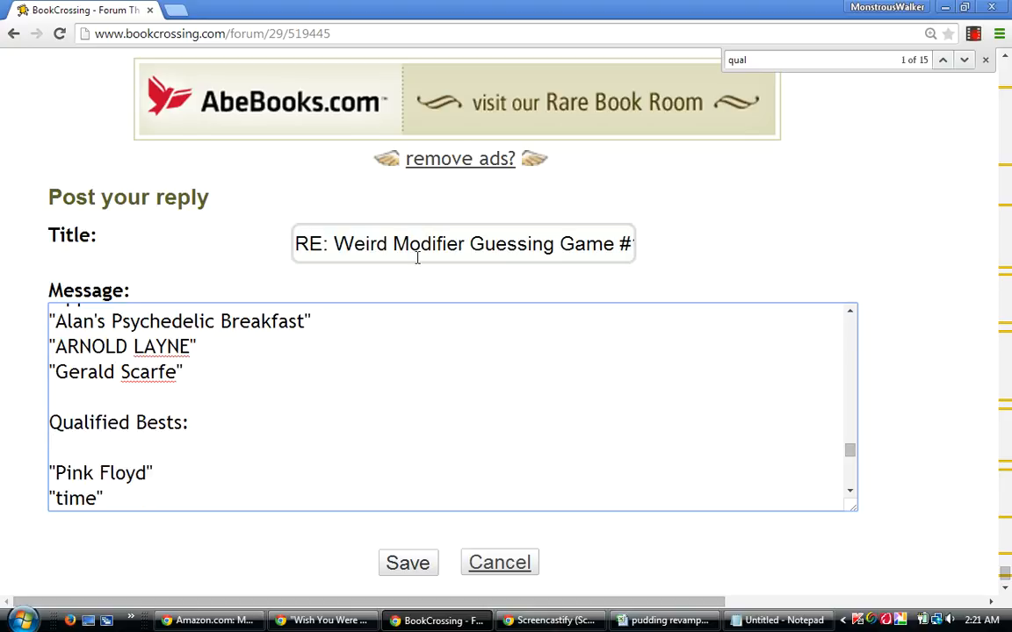
Review the end of the message and the Qualified Bests list, working back up to the Differential Relativity Five heading.
drag(851, 452, 858, 481)
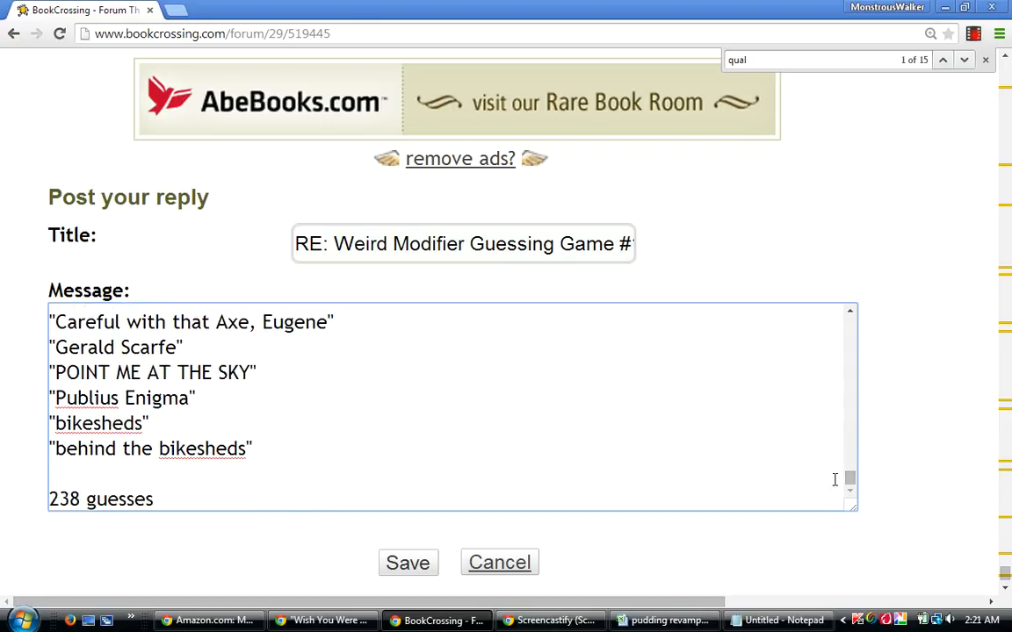
drag(852, 478, 855, 478)
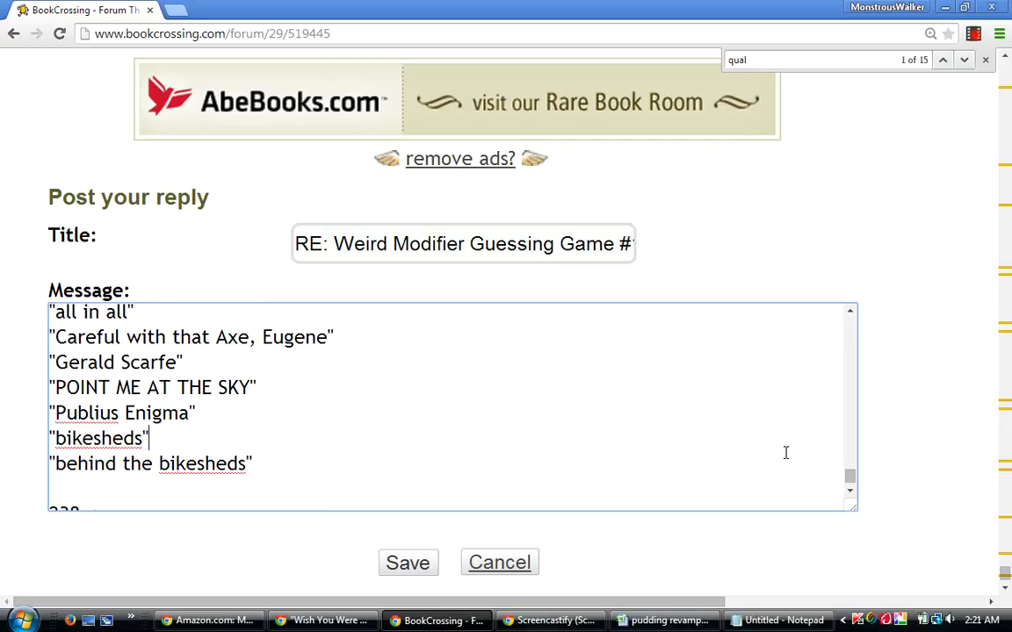
key(Up)
key(Up)
key(Up)
key(Up)
key(Up)
key(Up)
key(Up)
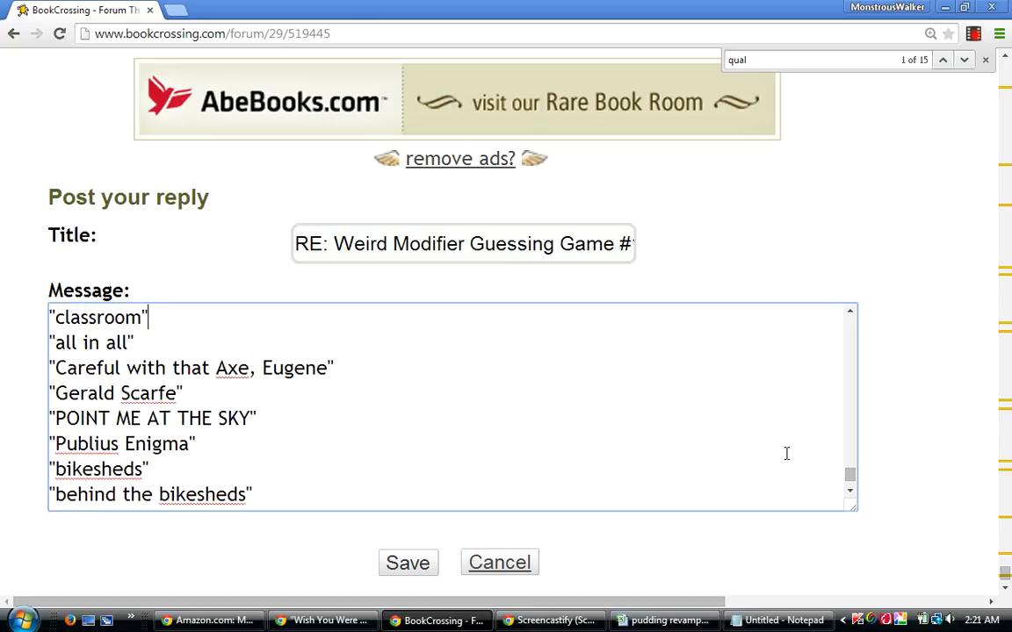
key(Up)
key(Up)
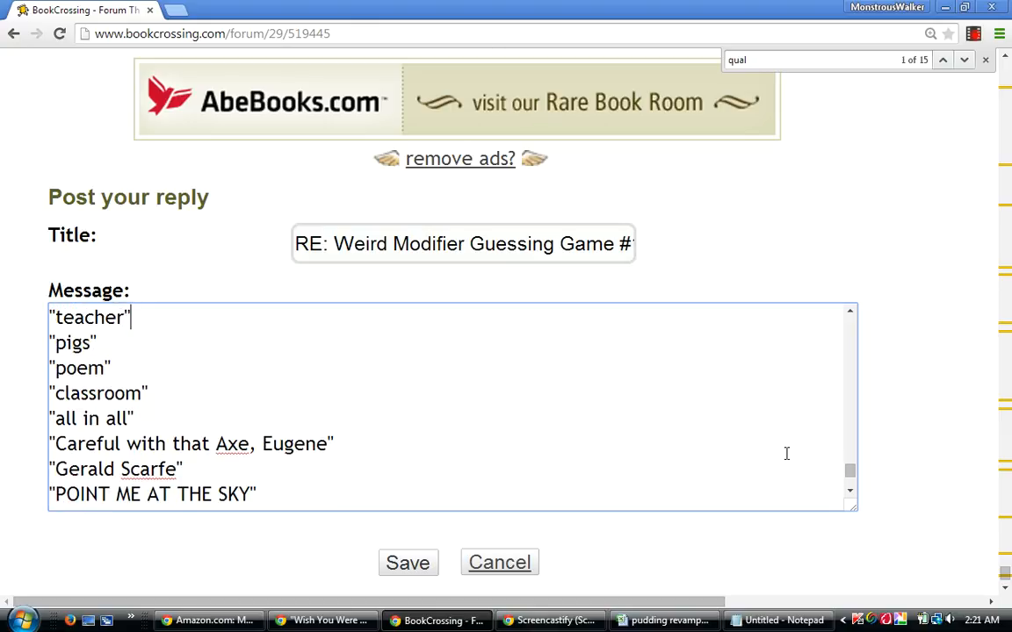
key(Down)
key(Down)
key(Down)
key(Down)
key(Down)
key(Down)
key(Down)
key(Down)
key(Down)
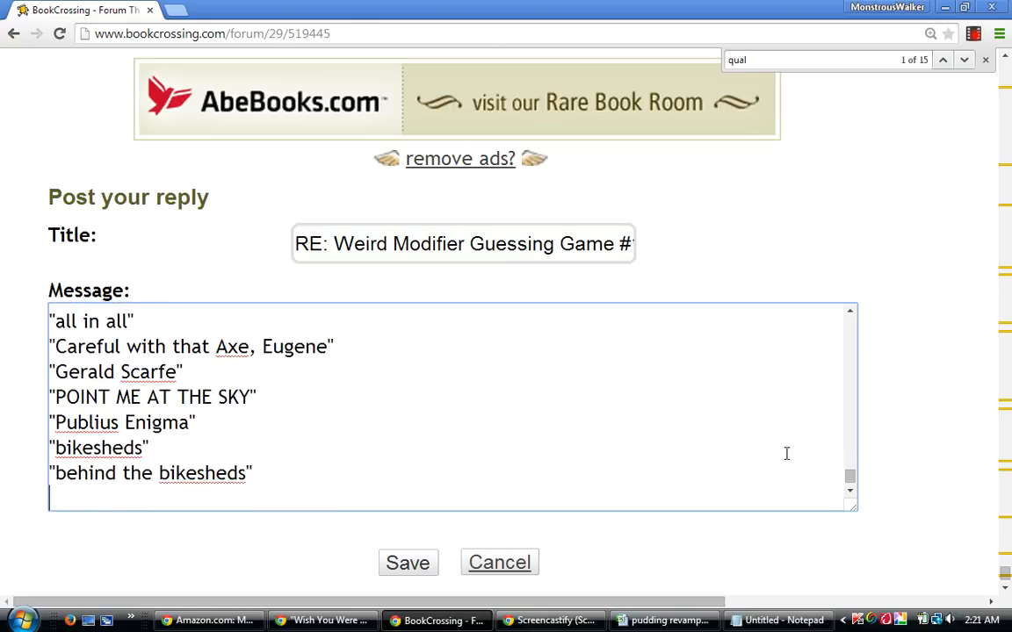
key(Up)
key(Up)
key(Up)
key(Up)
key(Up)
key(Up)
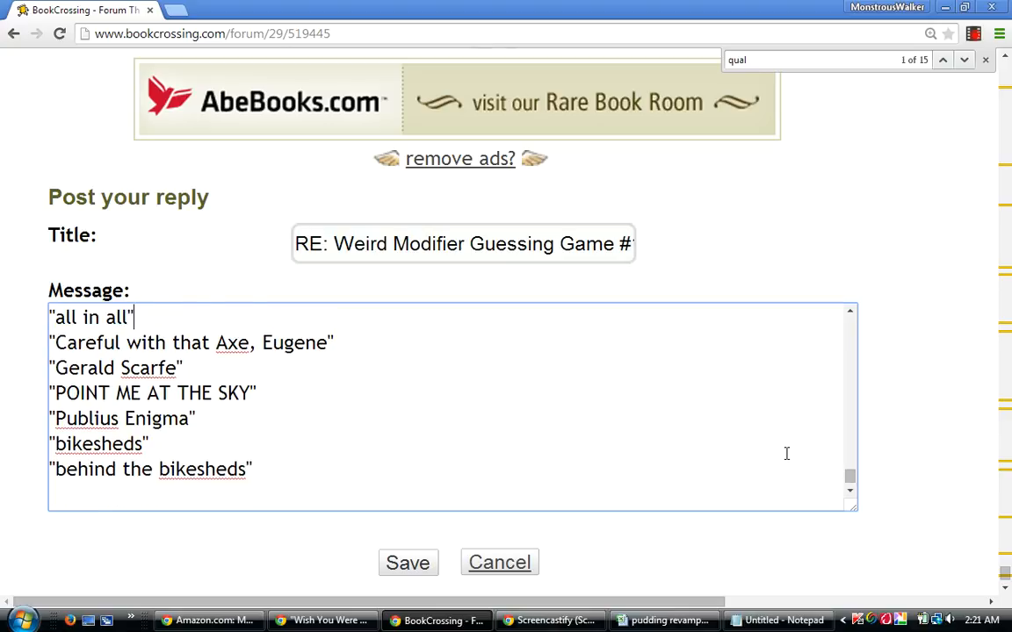
key(Up)
key(Up)
key(Up)
key(Up)
key(Up)
key(Up)
key(Up)
key(Up)
key(Up)
key(Up)
key(Up)
key(Up)
key(Up)
key(Up)
key(Up)
key(Up)
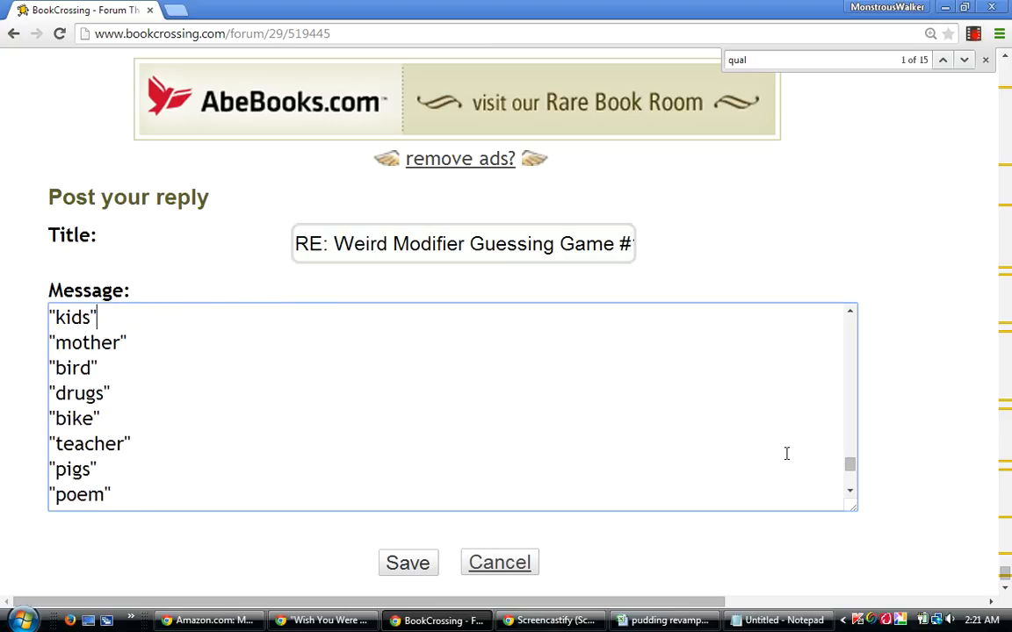
key(Up)
key(Up)
key(Up)
key(Up)
key(Up)
key(Up)
key(Up)
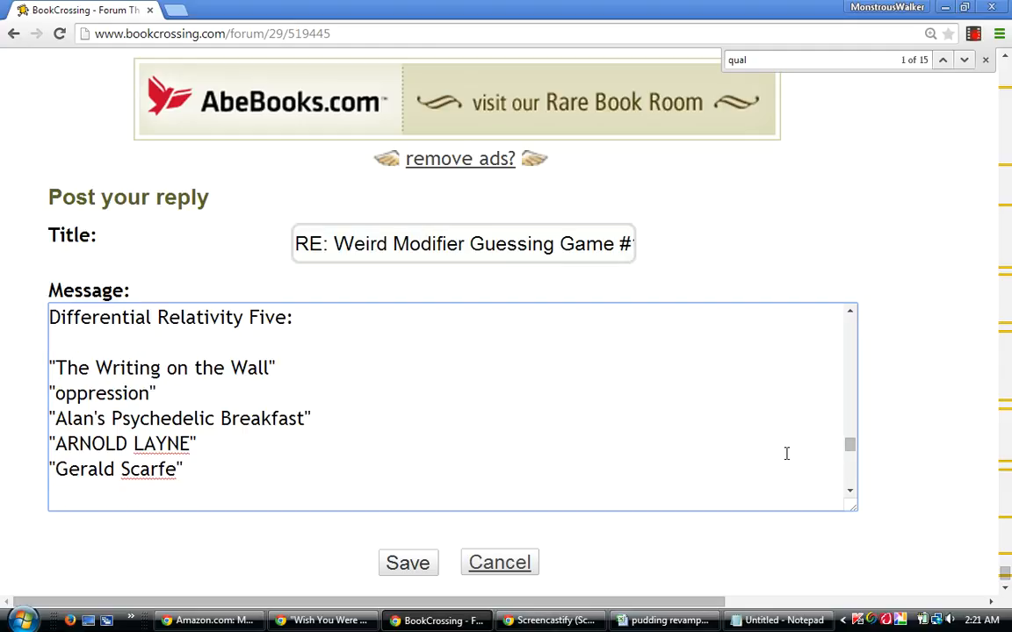
Check the spacing above Differential Relativity Five and reread the order of the Traditional/Differential Ten entries.
key(Up)
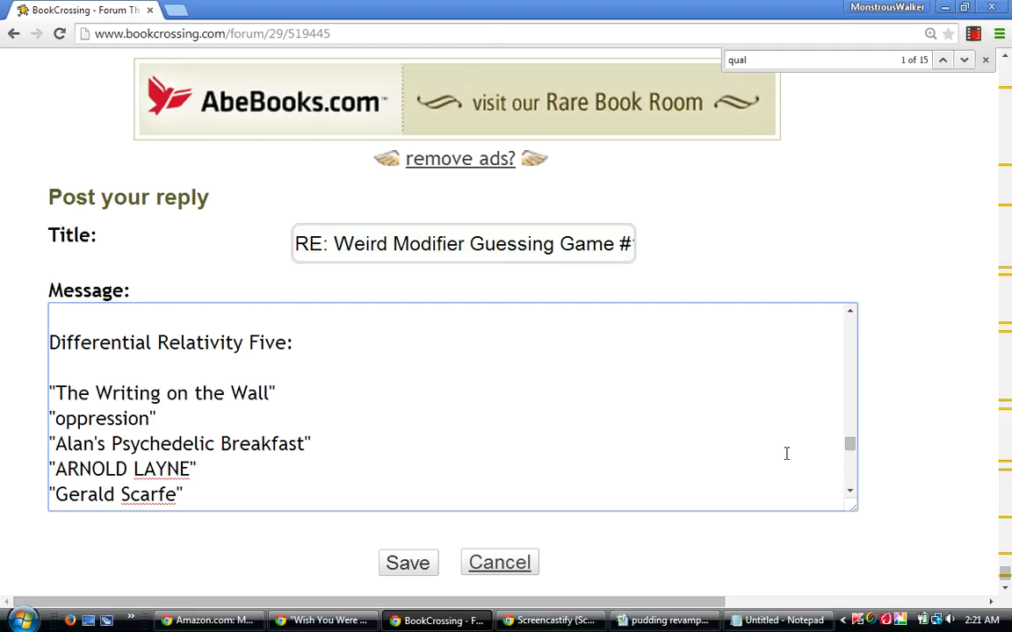
key(Up)
key(Up)
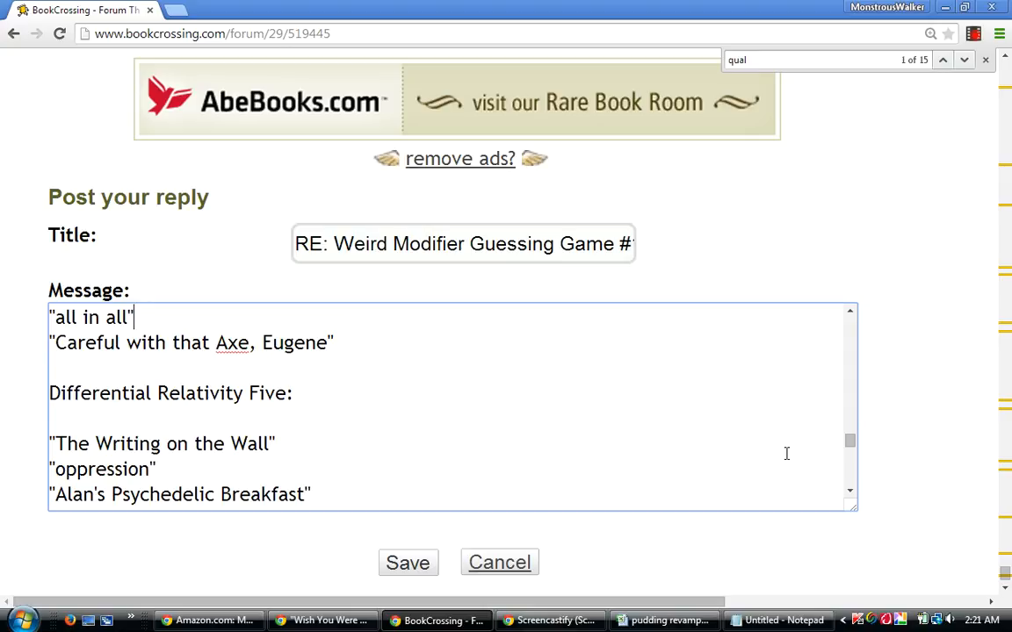
key(Up)
key(Up)
key(Up)
key(Up)
key(Up)
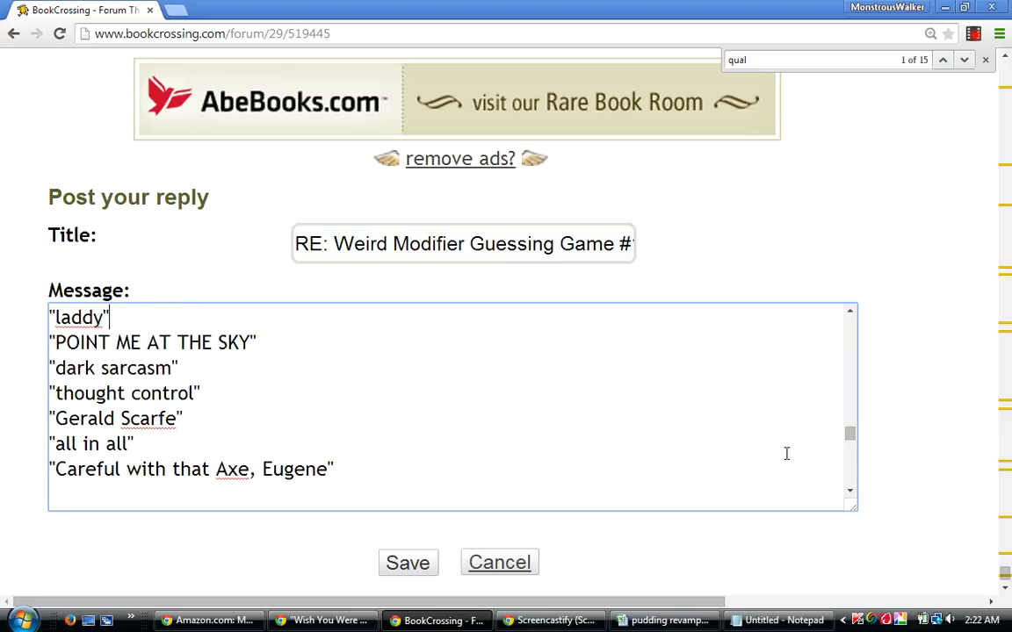
key(Up)
key(Up)
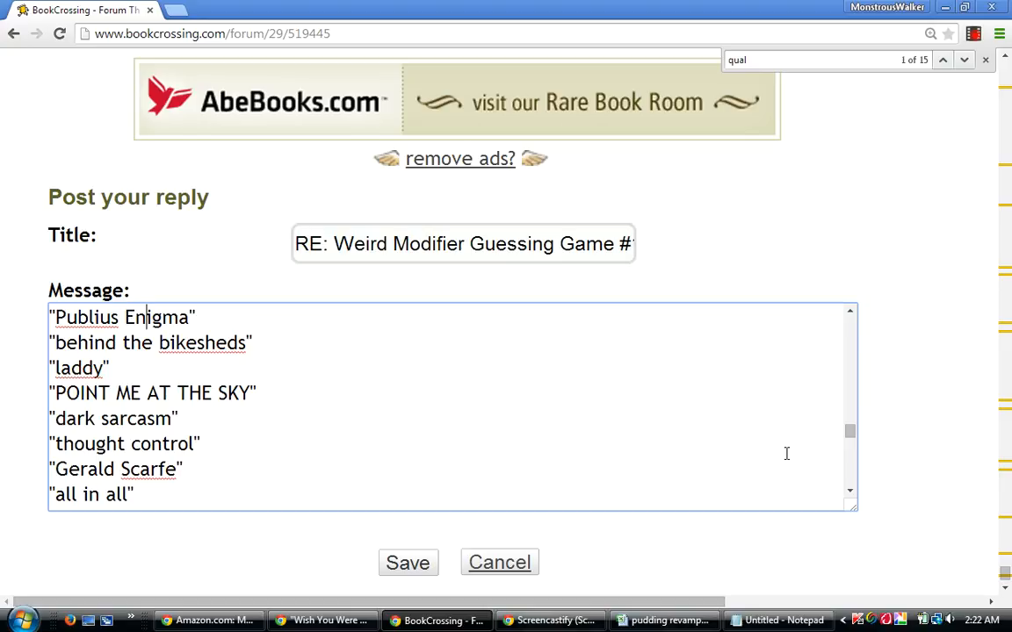
key(Up)
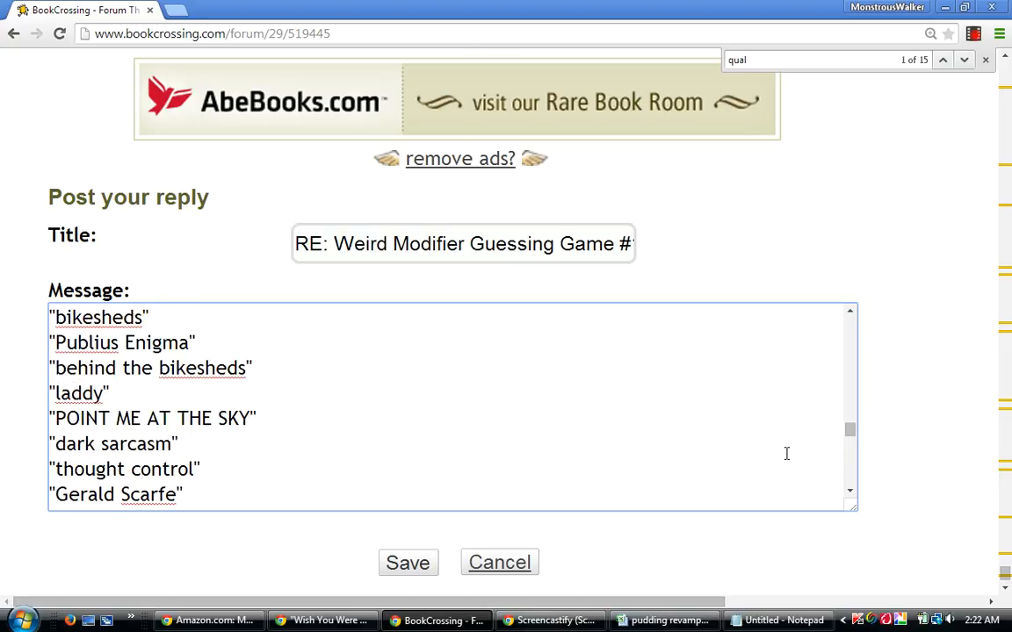
key(Down)
key(Down)
key(Down)
key(Down)
key(Down)
key(Down)
key(Down)
key(Down)
key(Down)
key(Down)
key(Down)
key(Down)
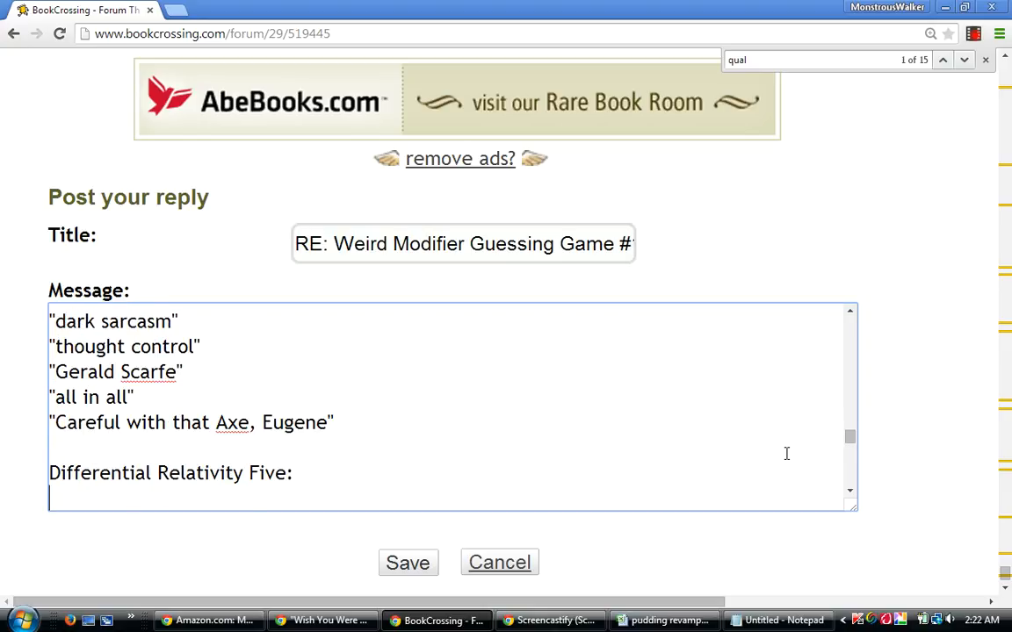
key(Up)
key(Up)
key(Up)
key(Up)
key(Up)
key(Up)
key(Up)
key(Up)
key(Up)
key(Up)
key(Up)
key(Up)
key(Up)
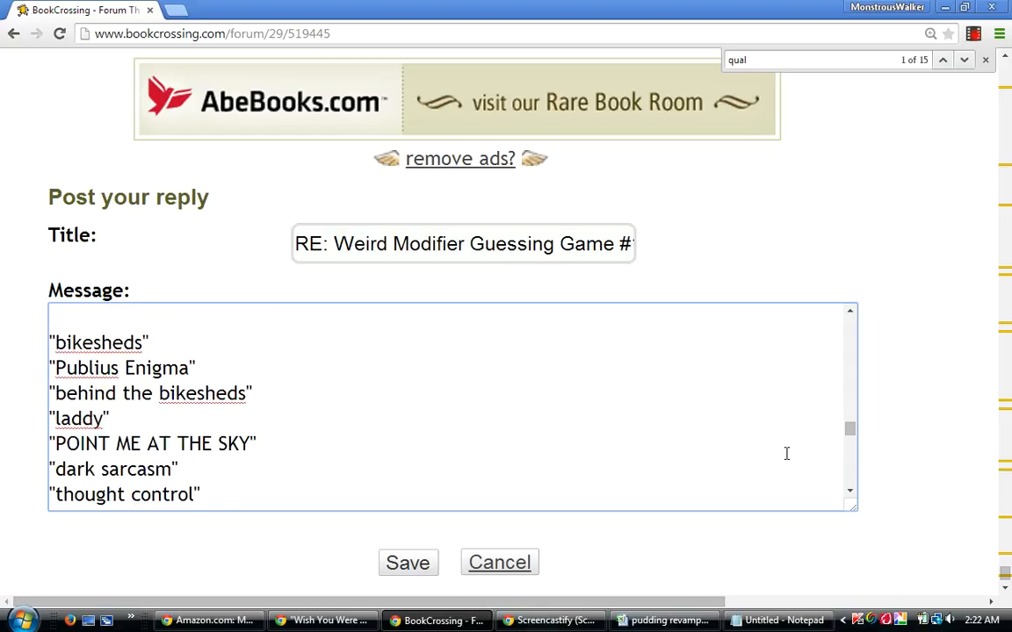
key(Up)
Review the lists above the Traditional/Differential Ten section, going back up to the Differentials heading.
key(Up)
key(Up)
key(Up)
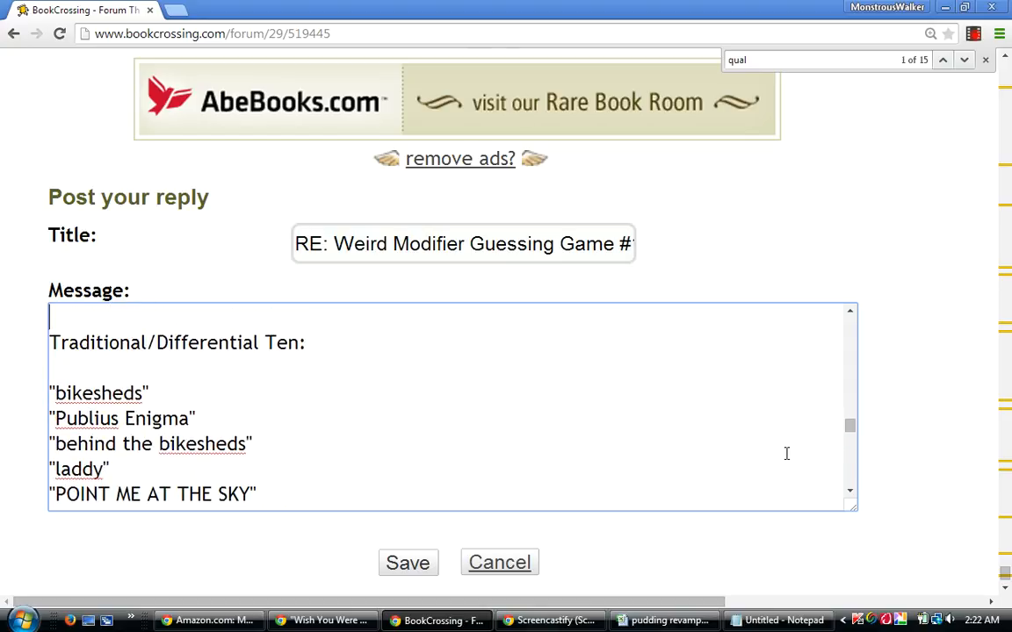
key(Up)
key(Up)
key(Up)
key(Up)
key(Up)
key(Up)
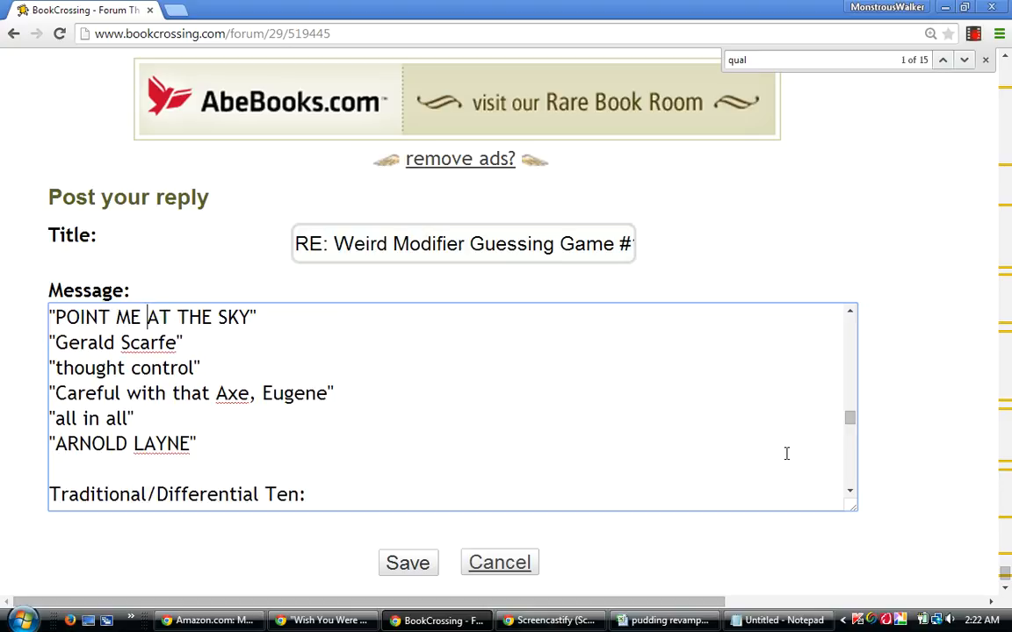
key(Up)
key(Up)
key(Up)
key(Up)
key(Up)
key(Up)
key(Up)
key(Up)
key(Up)
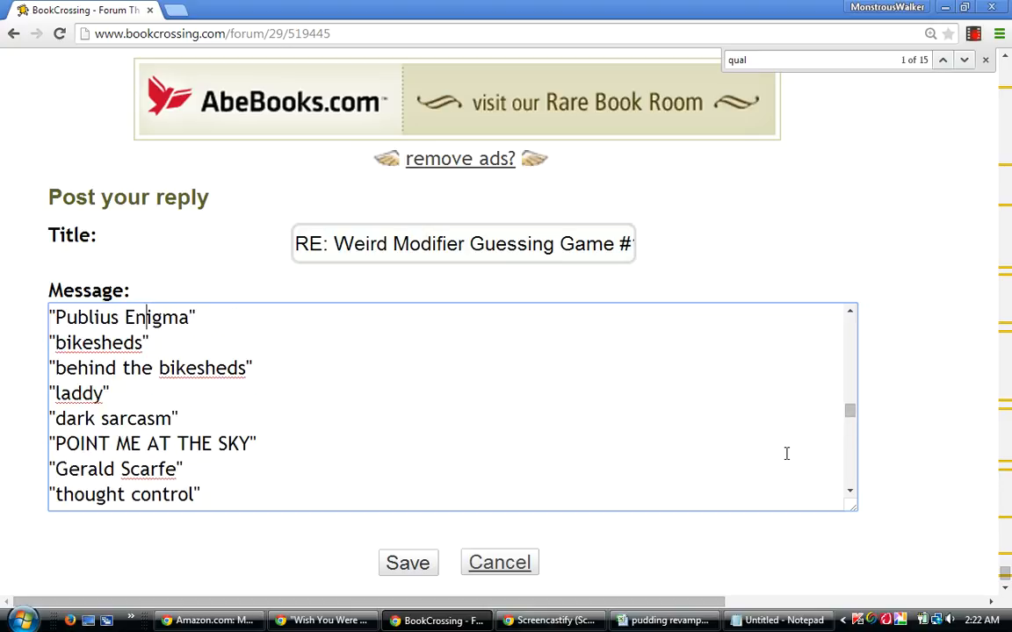
key(Up)
key(Up)
key(Up)
key(Up)
key(Up)
key(Up)
key(Up)
key(Up)
key(Up)
key(Up)
key(Up)
key(Up)
key(Up)
key(Up)
key(Up)
key(Up)
key(Up)
key(Up)
key(Up)
key(Up)
key(Up)
key(Up)
key(Up)
key(Up)
key(Up)
key(Up)
key(Up)
key(Up)
key(Up)
key(Up)
key(Up)
key(Up)
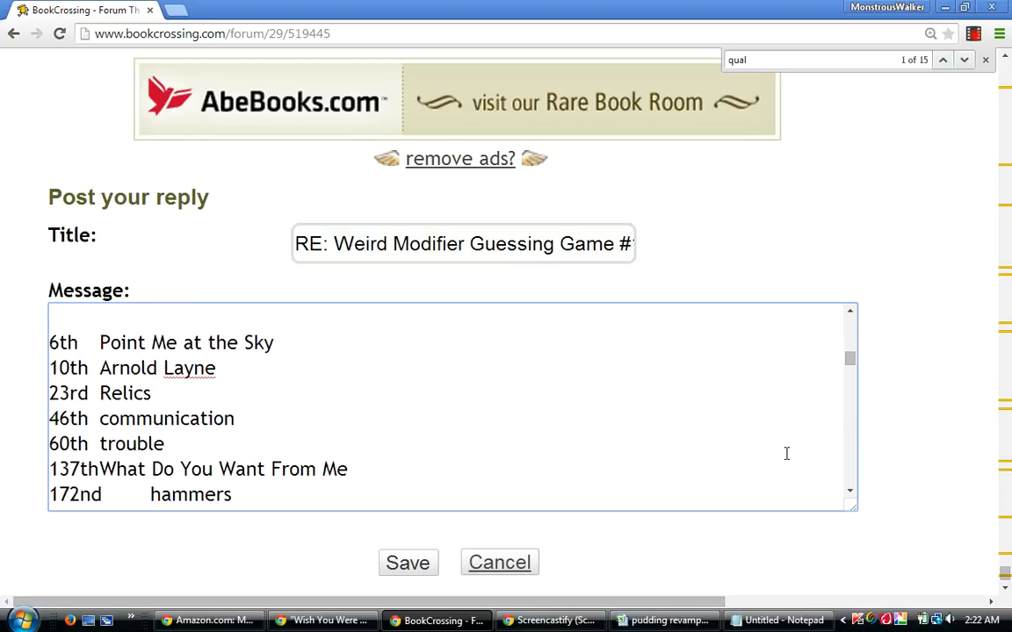
key(Up)
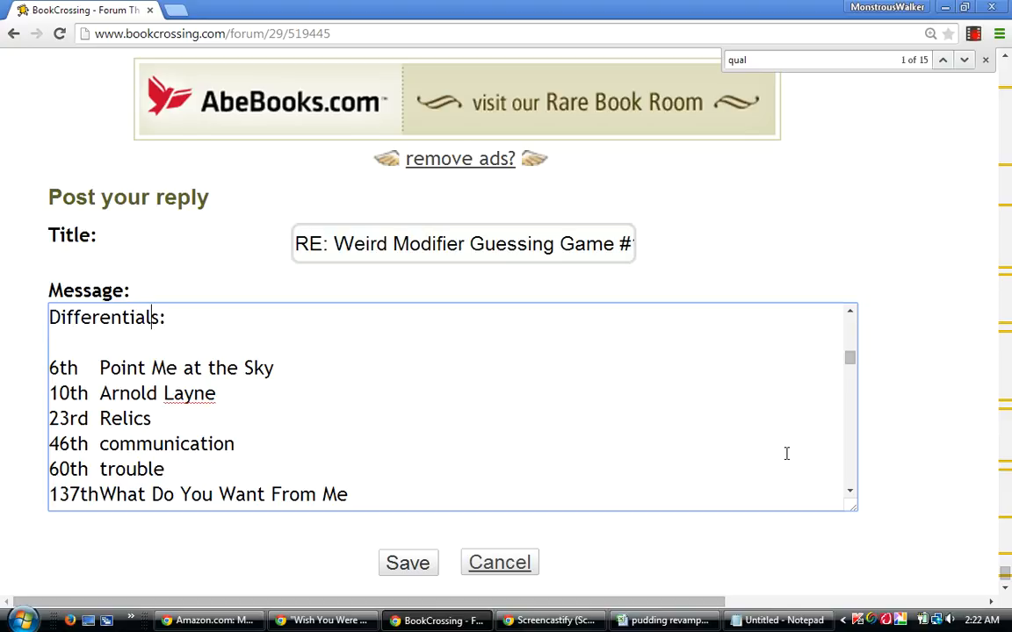
Review the Differentials list and the Traditionals list above it, checking the ranked entries and the spacing around the headings.
key(Down)
key(Down)
key(Down)
key(Up)
key(Up)
key(Down)
click(850, 313)
click(851, 312)
click(850, 313)
click(850, 312)
click(850, 313)
click(850, 312)
click(850, 312)
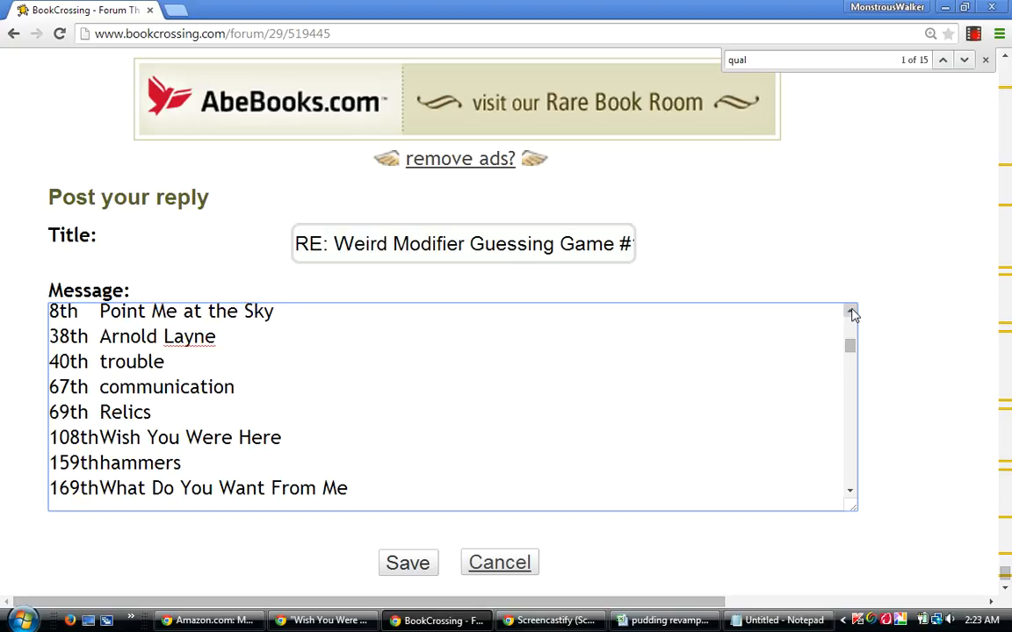
click(850, 313)
click(850, 313)
click(850, 313)
click(850, 312)
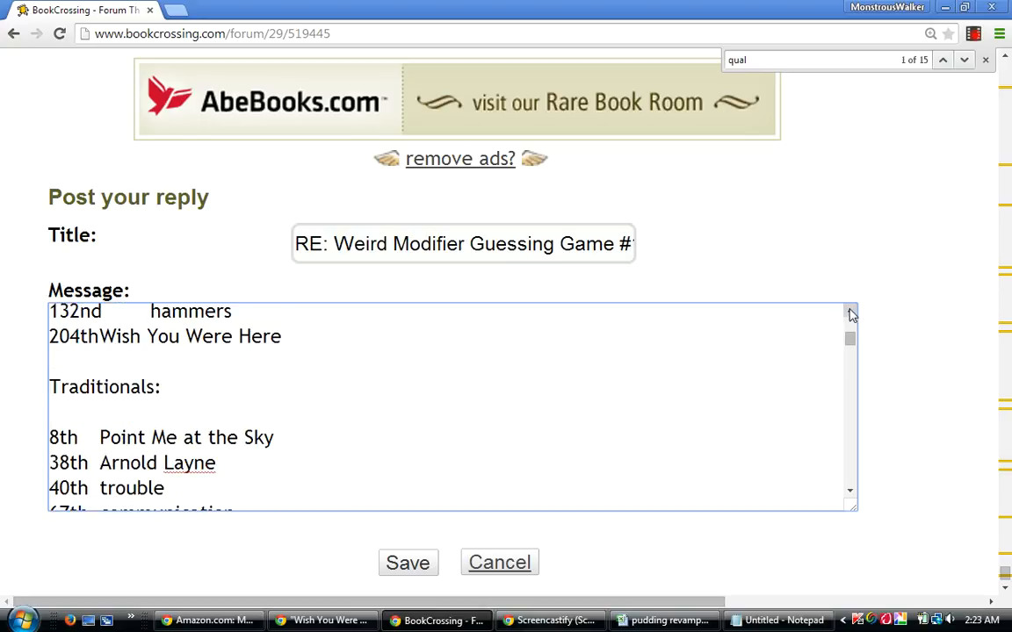
click(850, 492)
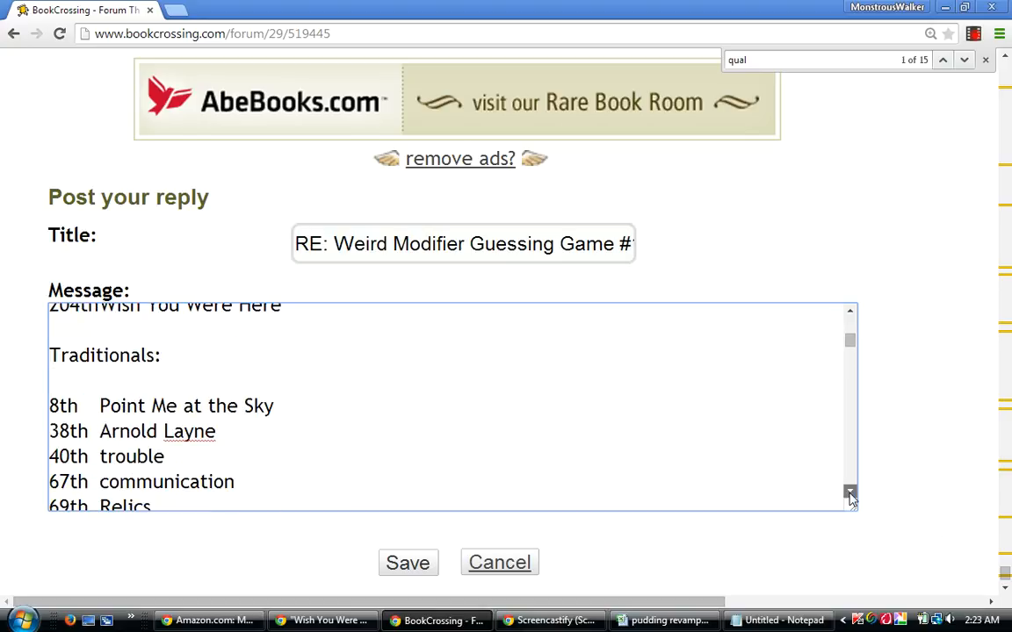
click(850, 492)
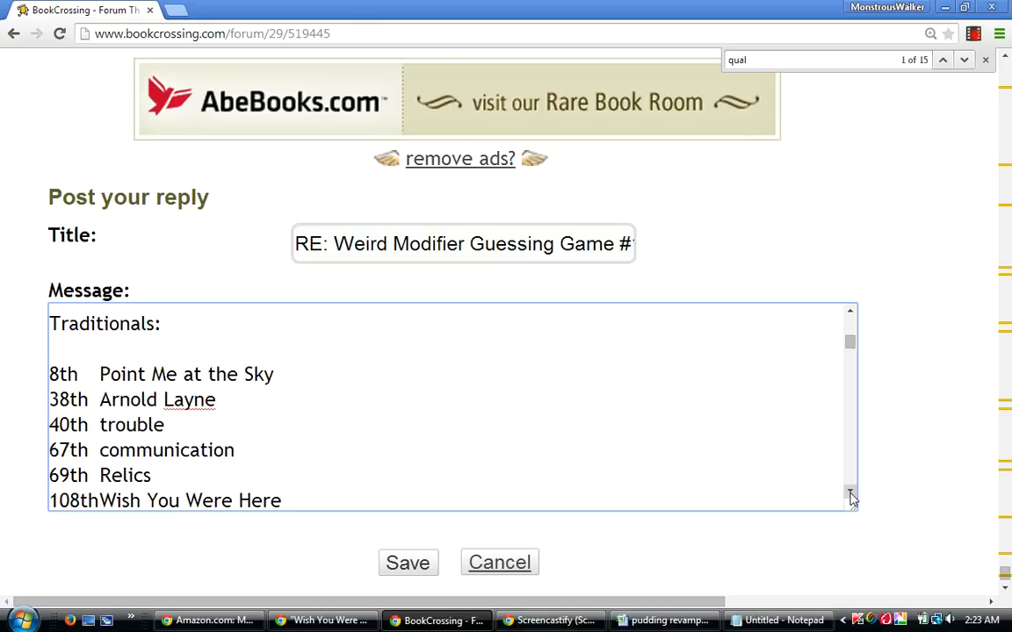
click(851, 494)
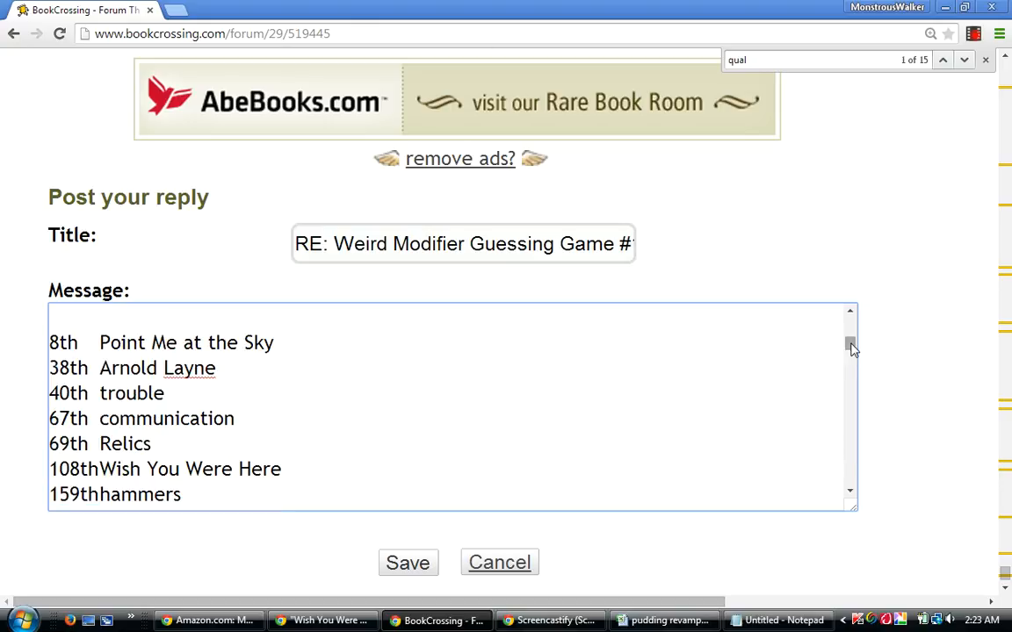
drag(851, 346, 848, 349)
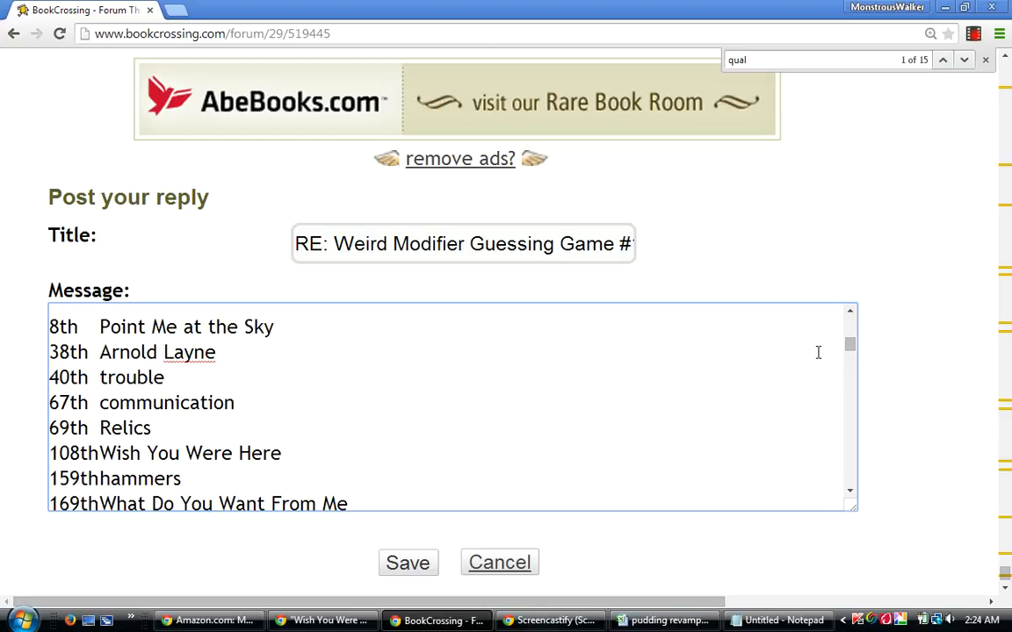
click(851, 314)
click(851, 314)
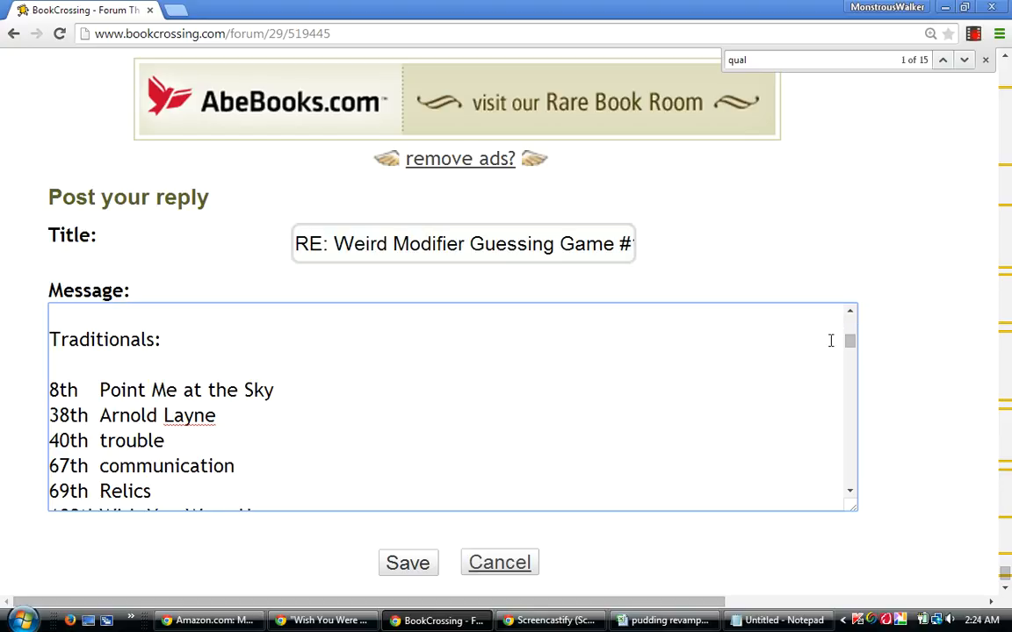
Complete the opening line of the message so it reads 'PMatS' knocks out "thought control". with a closing period.
scroll(852, 344, up, 1)
scroll(859, 343, up, 4)
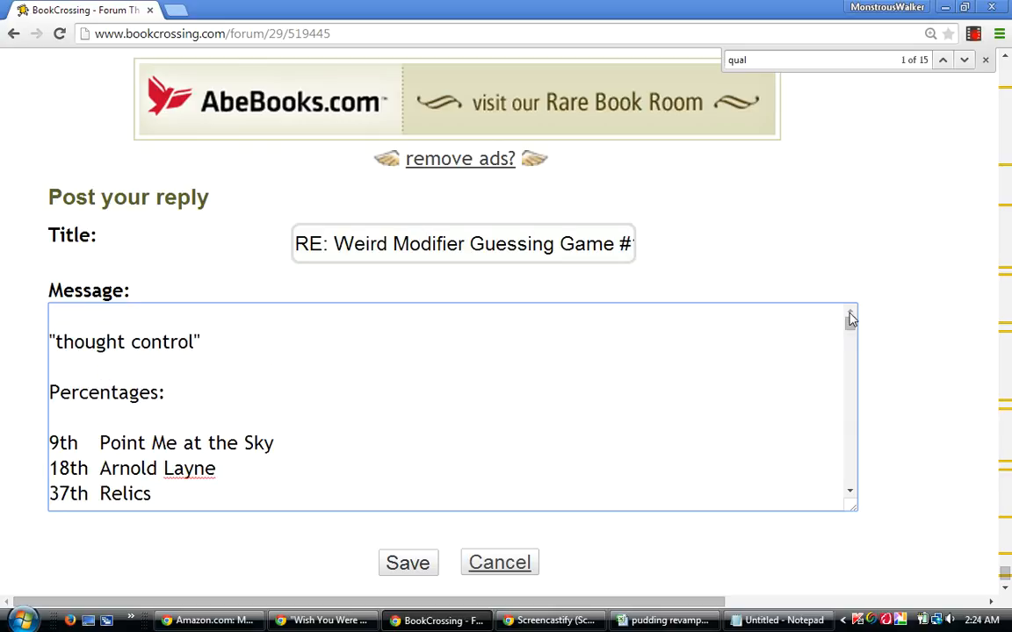
mouse_move(853, 328)
mouse_down()
mouse_move(839, 486)
mouse_move(861, 327)
mouse_up()
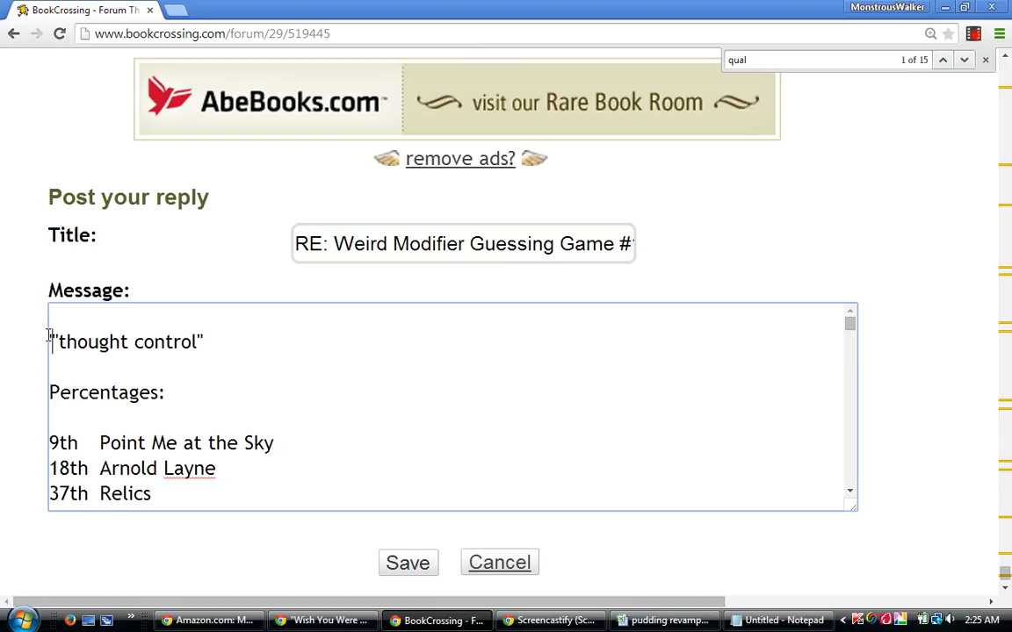
text(PMat)
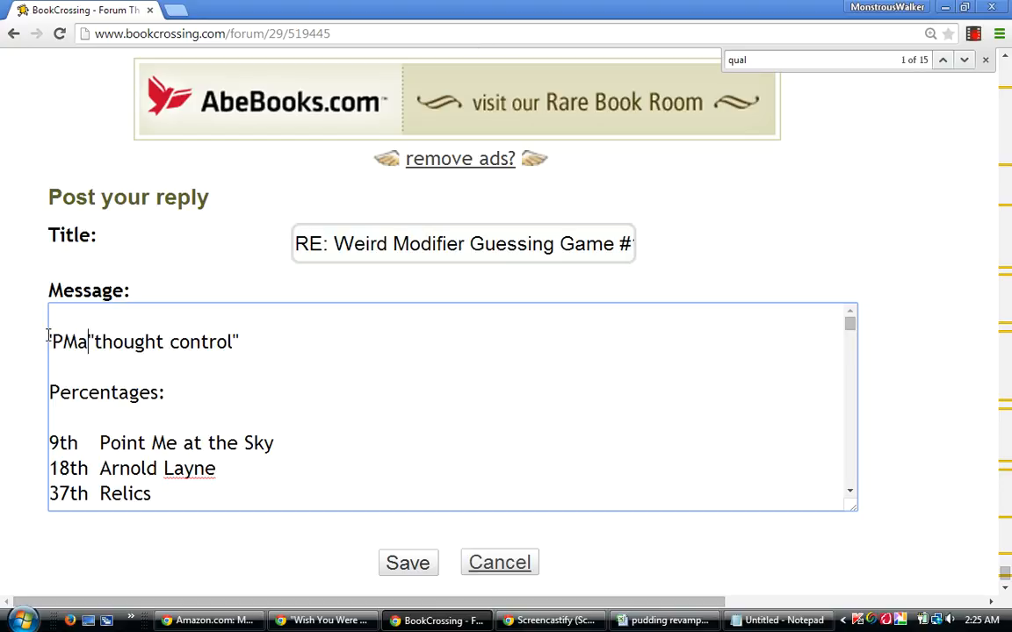
text(S")
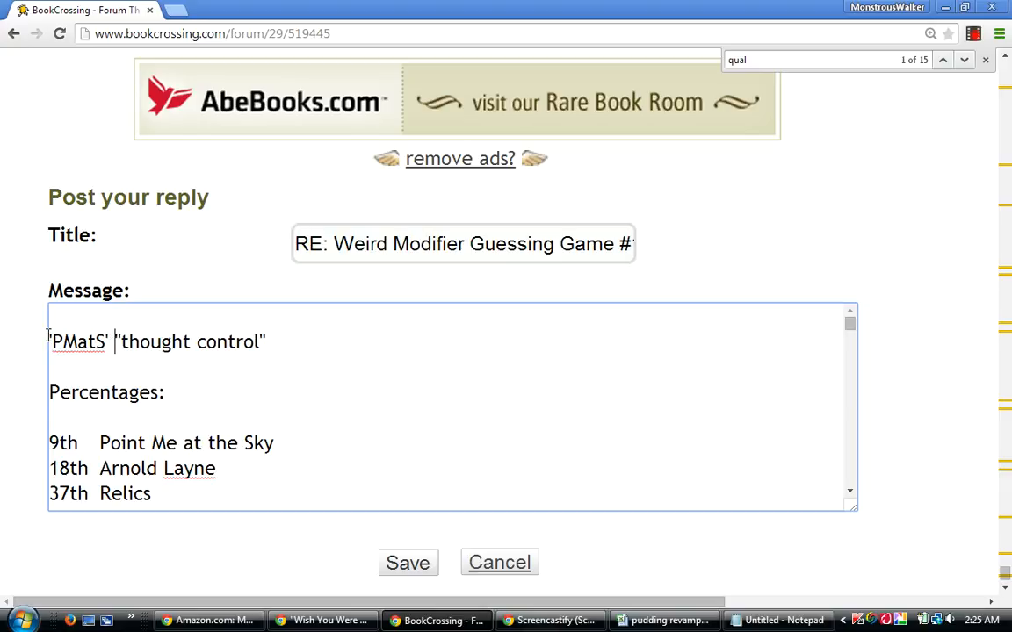
text( knocks out)
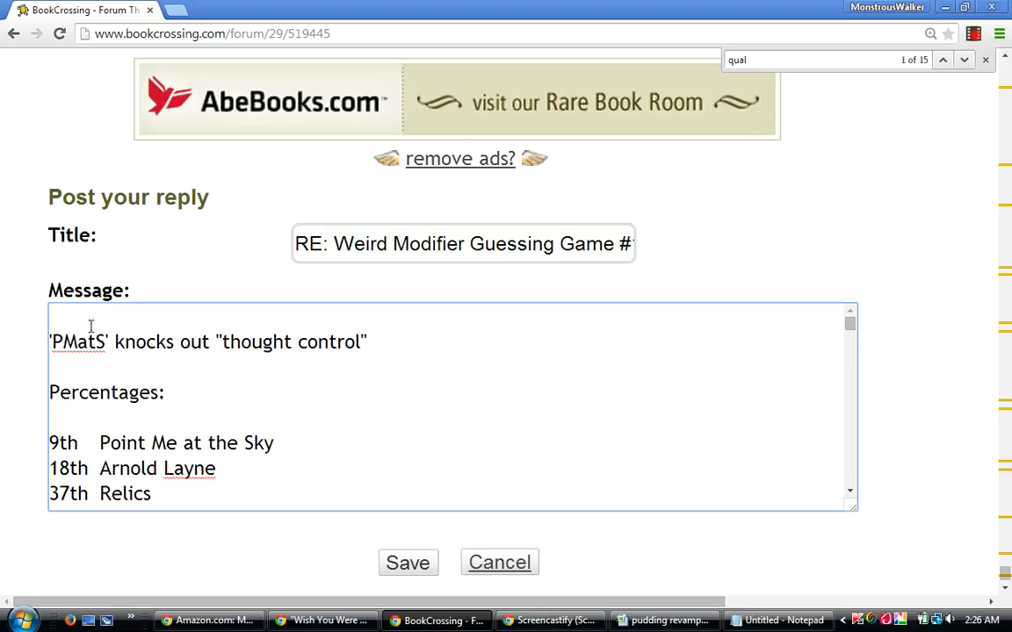
click(397, 356)
text(.)
Add a separate line reading "(I don't want any trouble)" between the opening sentence and the Percentages heading.
drag(850, 323, 854, 323)
click(391, 344)
key(Return)
key(Return)
text((I don't want)
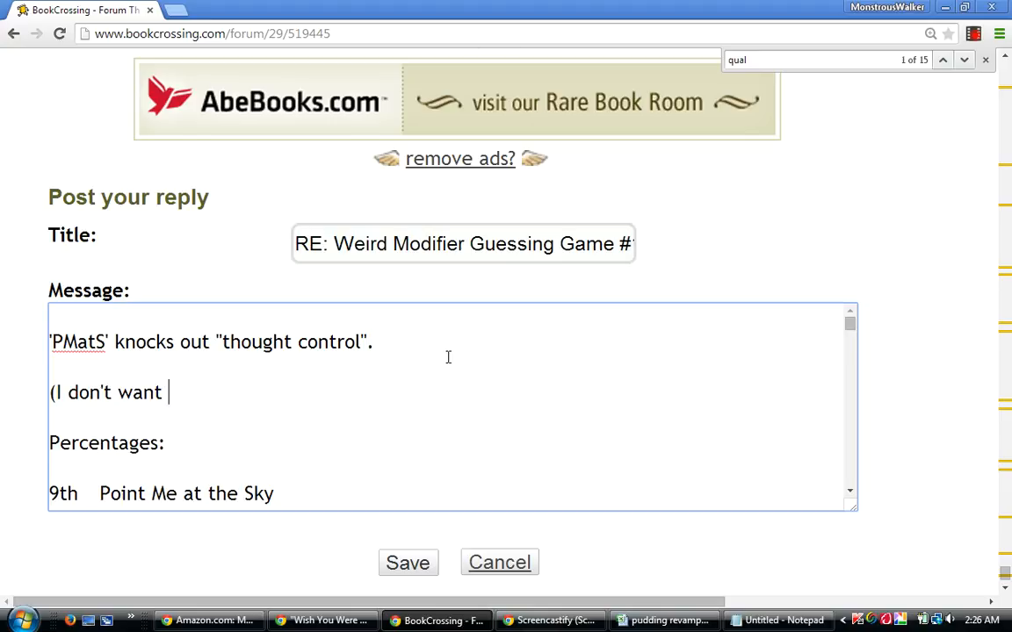
text(any grou)
key(BackSpace)
key(BackSpace)
key(BackSpace)
key(BackSpace)
drag(851, 326, 846, 363)
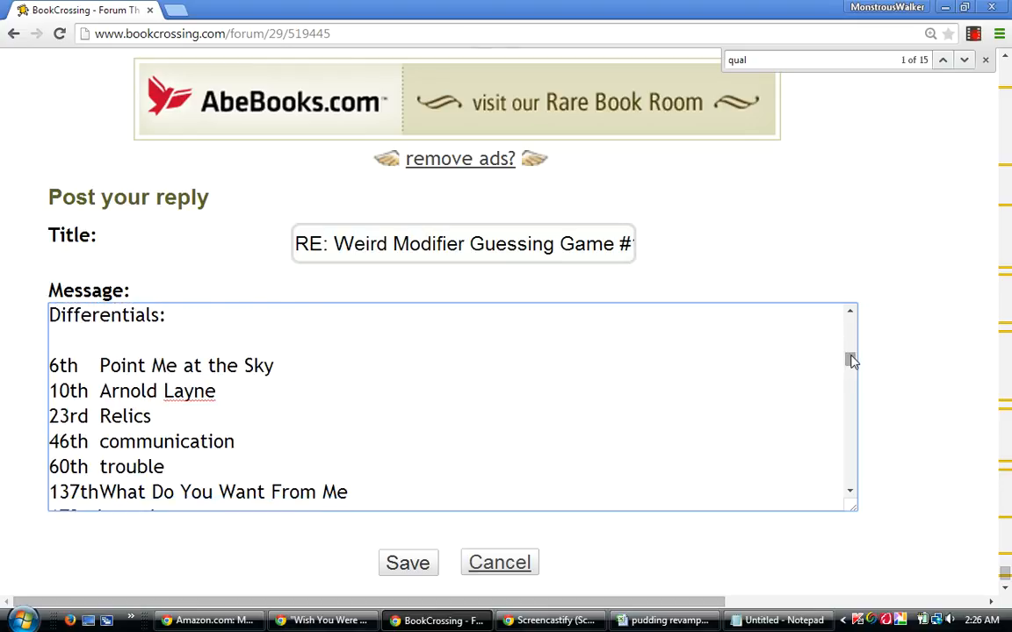
scroll(851, 357, up, 1)
drag(852, 357, 854, 323)
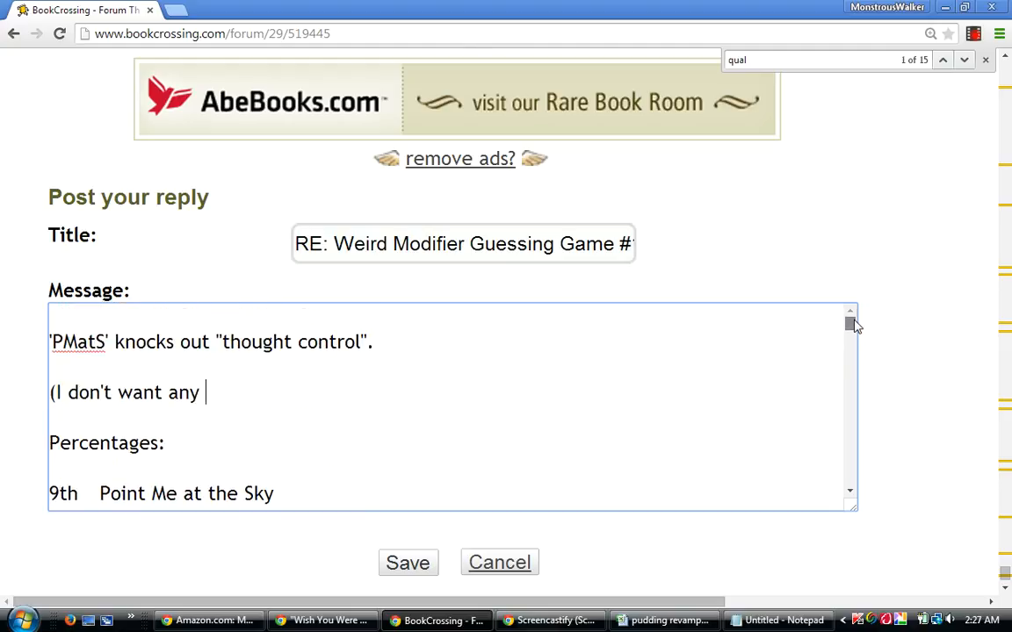
text(trouble))
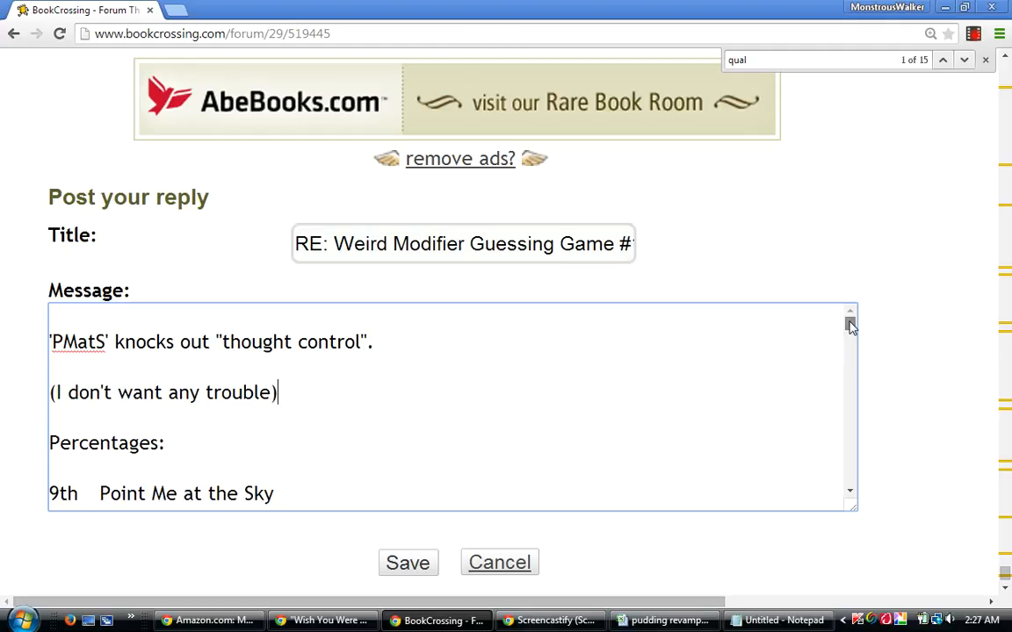
Replace the reply's title with "Thataway!!".
drag(849, 321, 849, 320)
drag(852, 327, 851, 327)
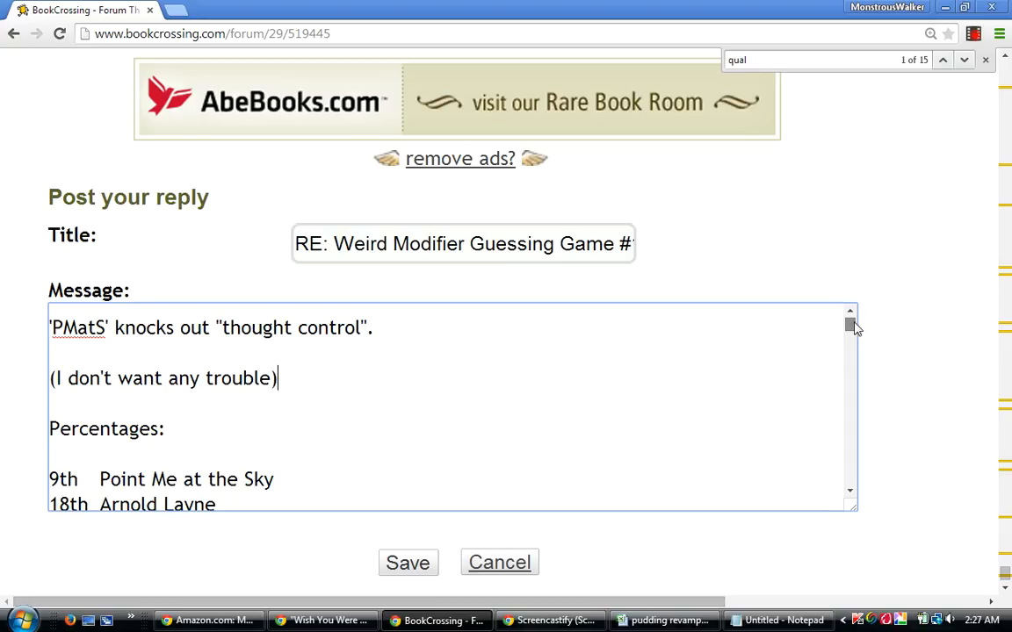
mouse_move(857, 326)
mouse_down()
mouse_move(851, 318)
mouse_move(854, 330)
mouse_up()
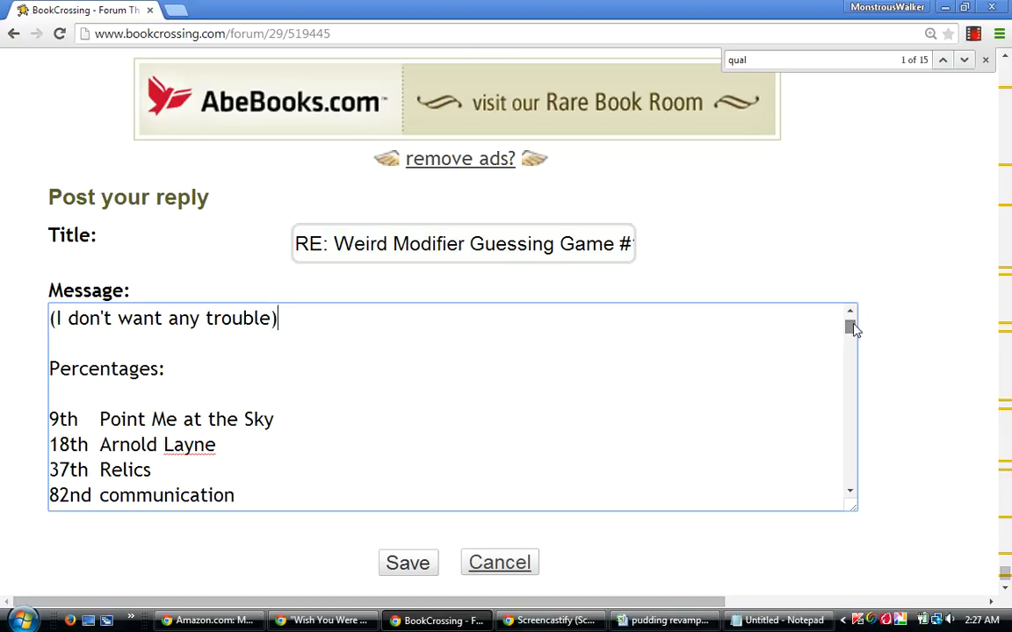
drag(849, 330, 858, 324)
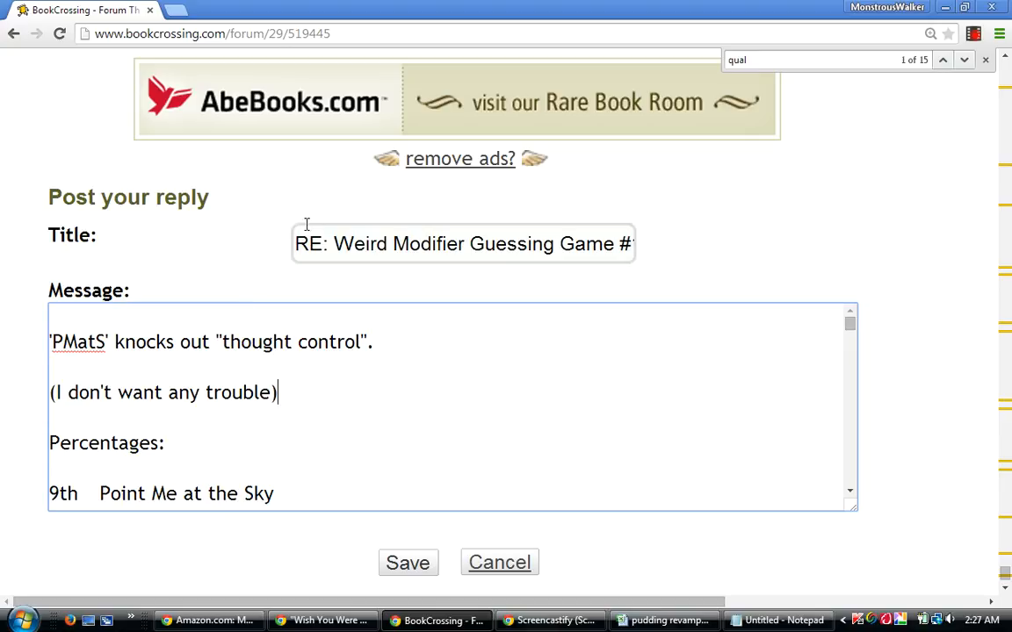
drag(296, 244, 710, 254)
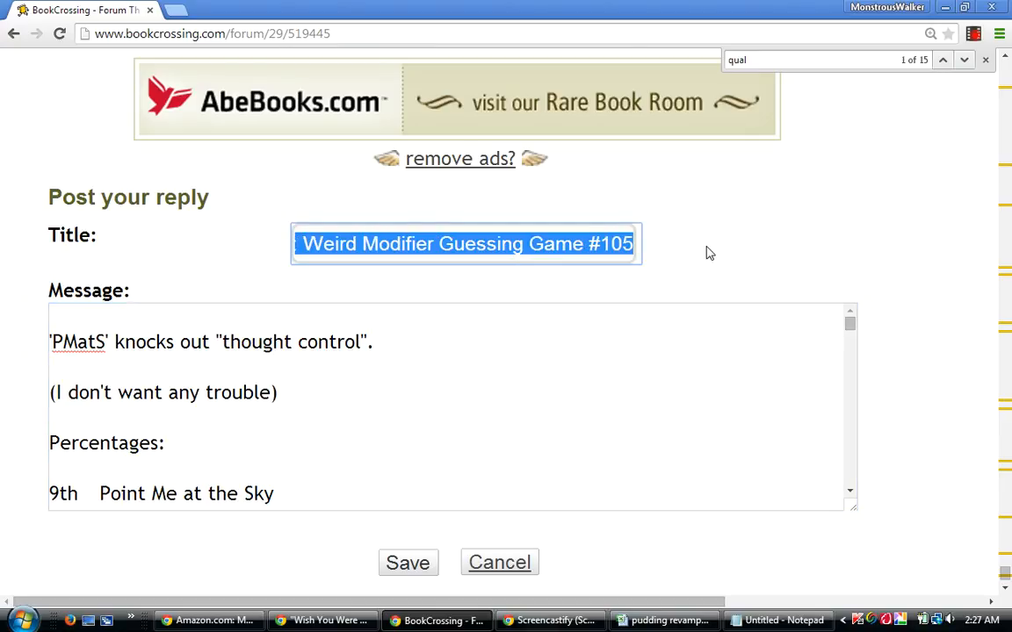
text(tha)
key(BackSpace)
key(BackSpace)
key(BackSpace)
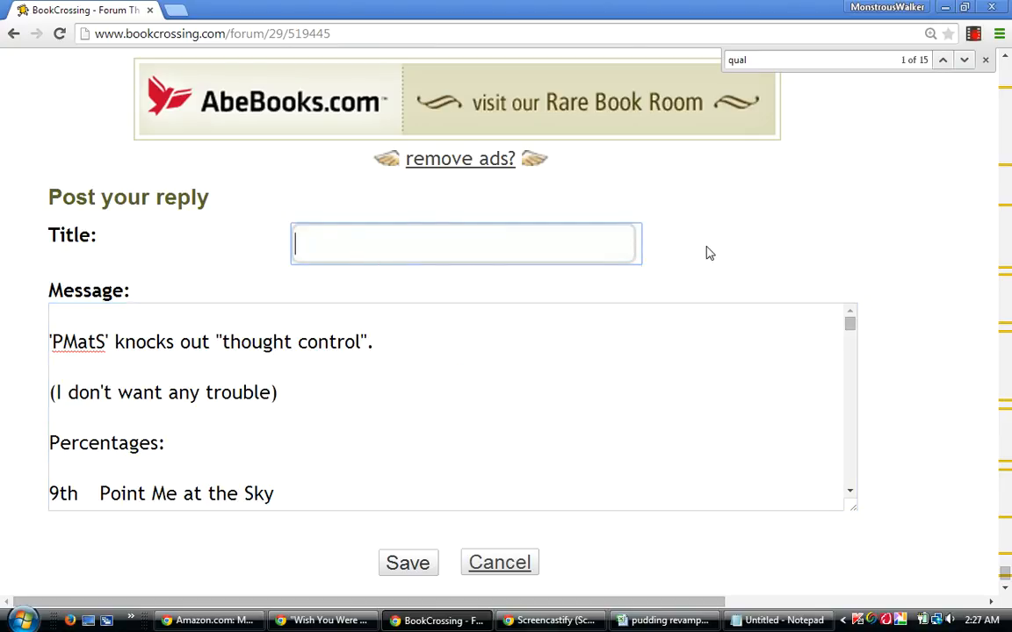
text(Thatawa)
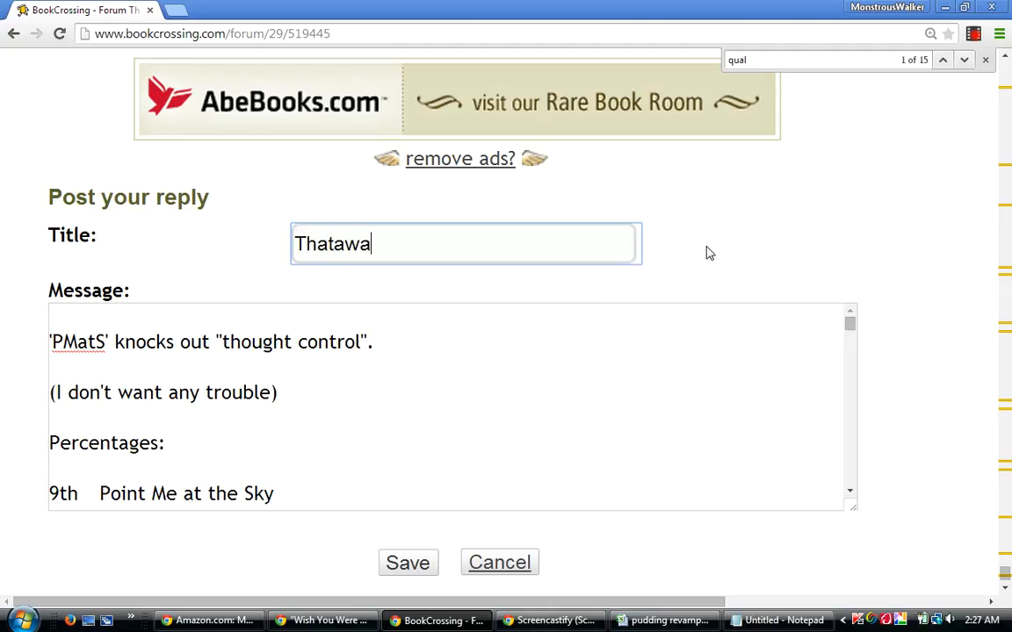
text(y!!)
Copy the entire message text as a backup and save the reply to the forum thread.
drag(851, 329, 844, 485)
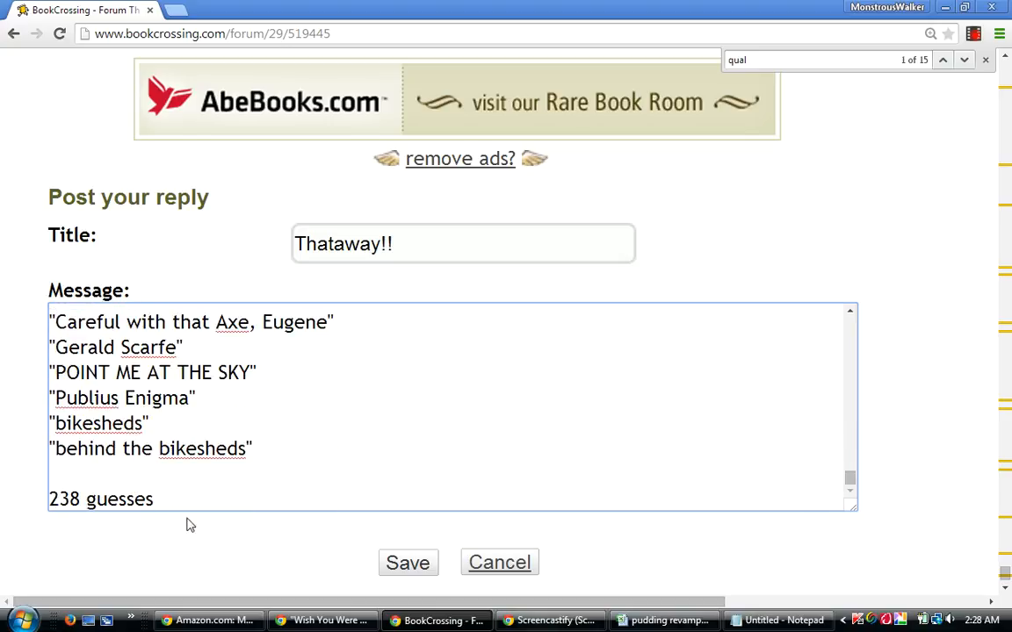
drag(157, 499, 27, 206)
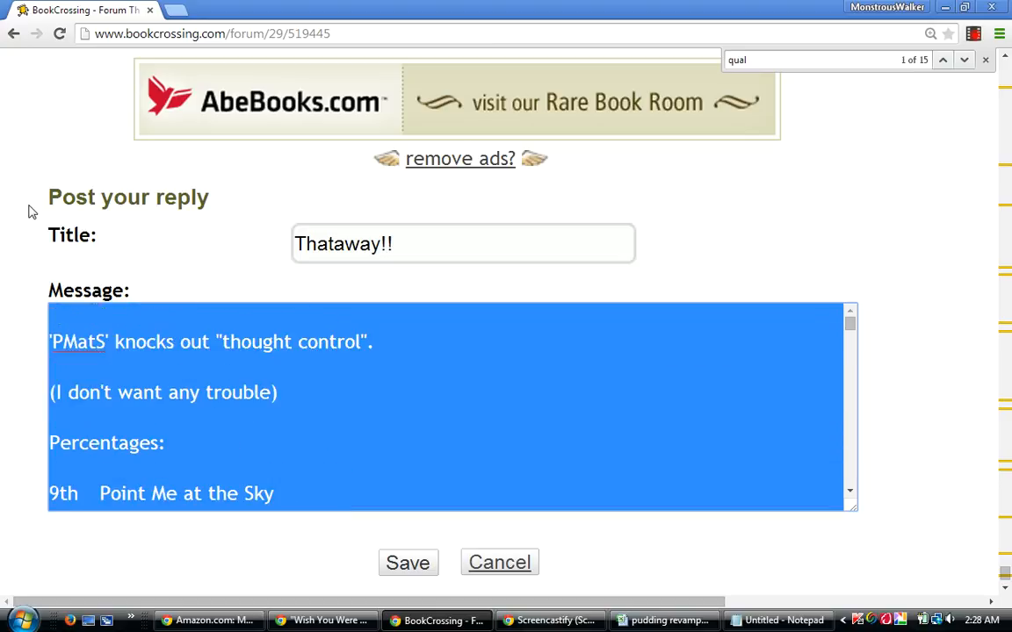
right_click(95, 338)
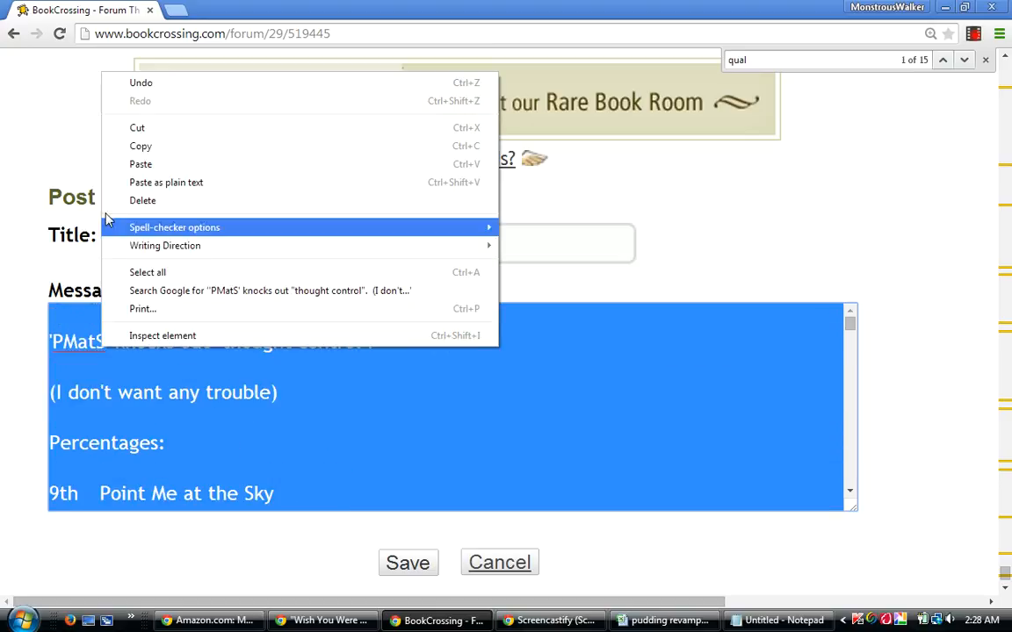
click(135, 150)
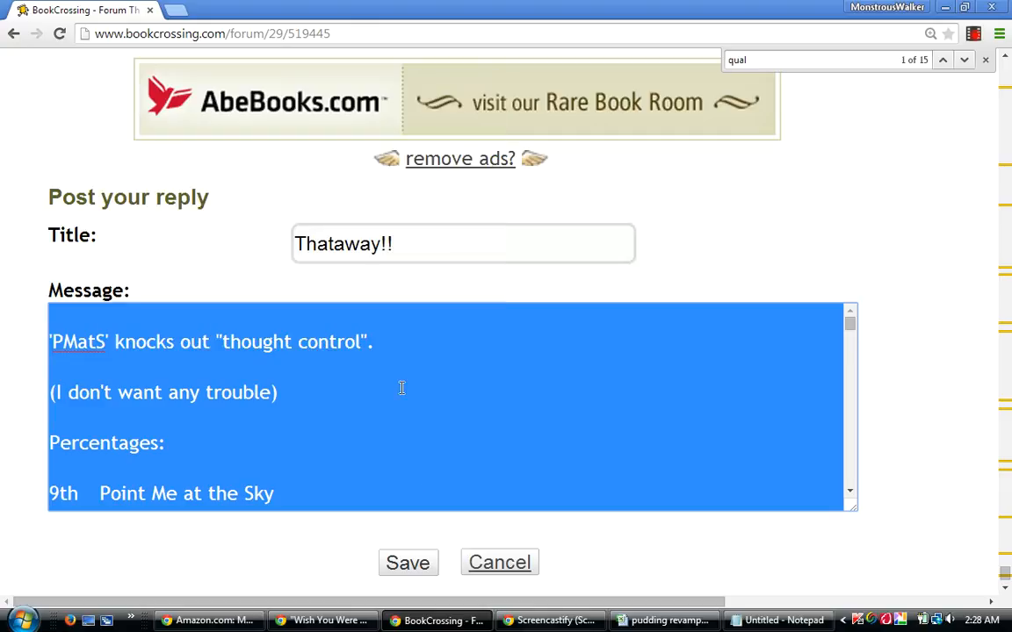
click(408, 564)
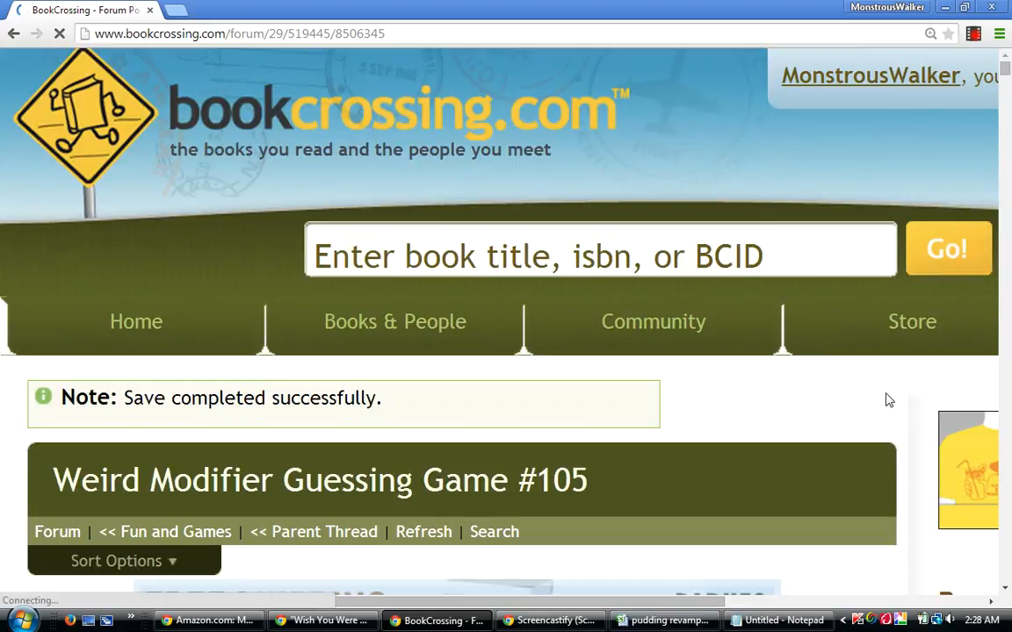
Read through the published "Thataway!!" reply from its opening line down to the guess total.
scroll(885, 399, down, 5)
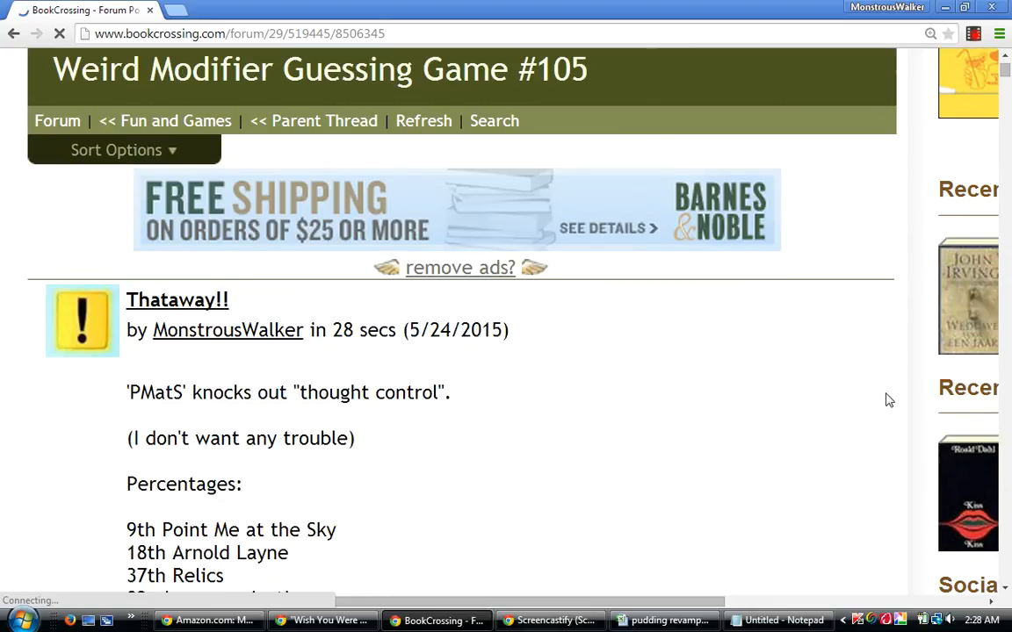
scroll(886, 400, down, 2)
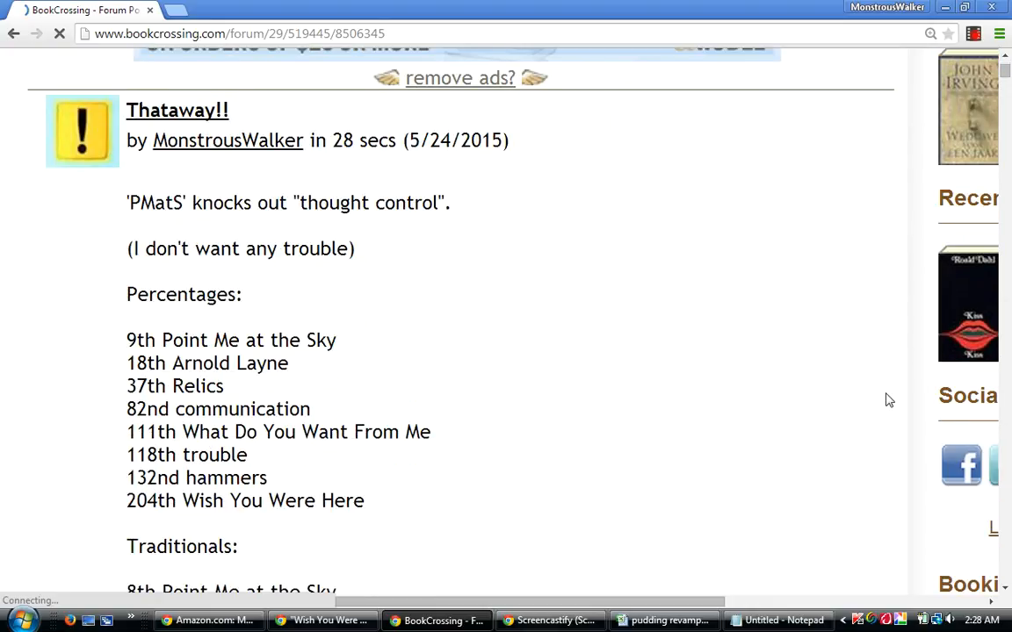
scroll(885, 399, down, 1)
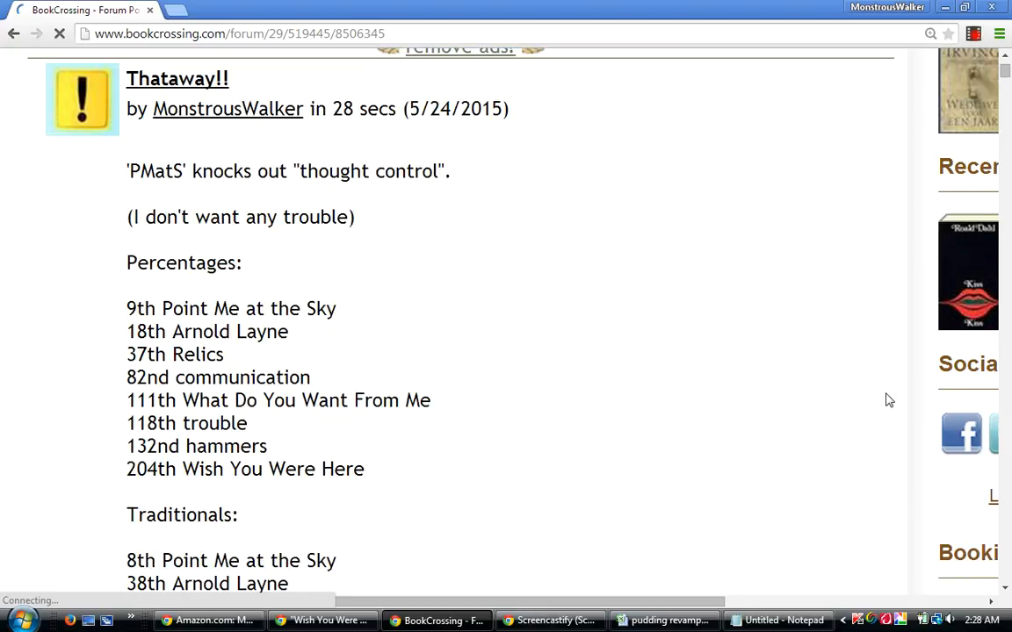
scroll(885, 399, down, 1)
scroll(885, 400, down, 1)
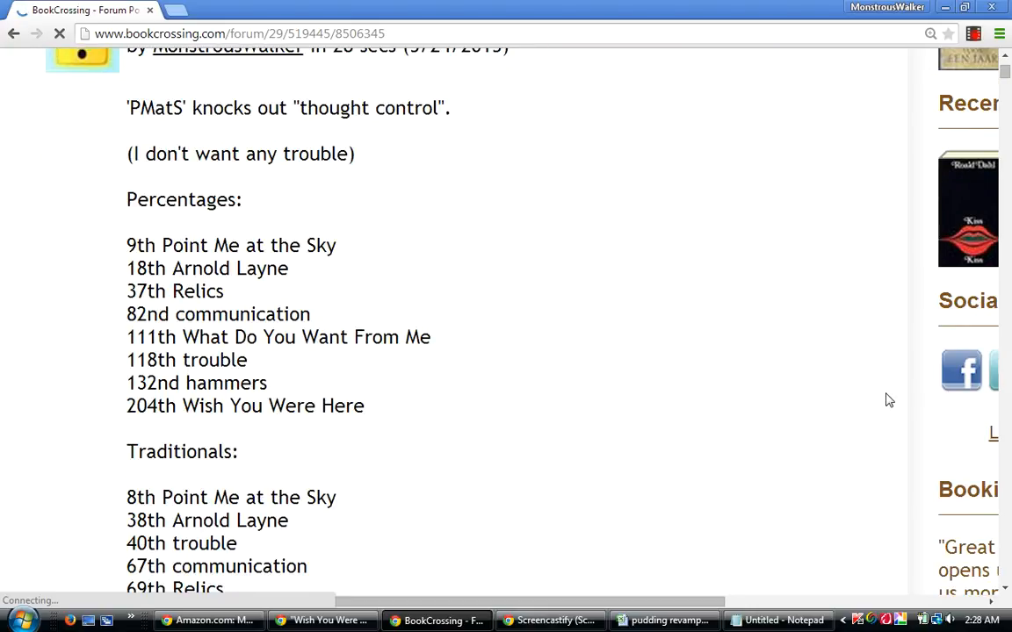
scroll(885, 399, down, 10)
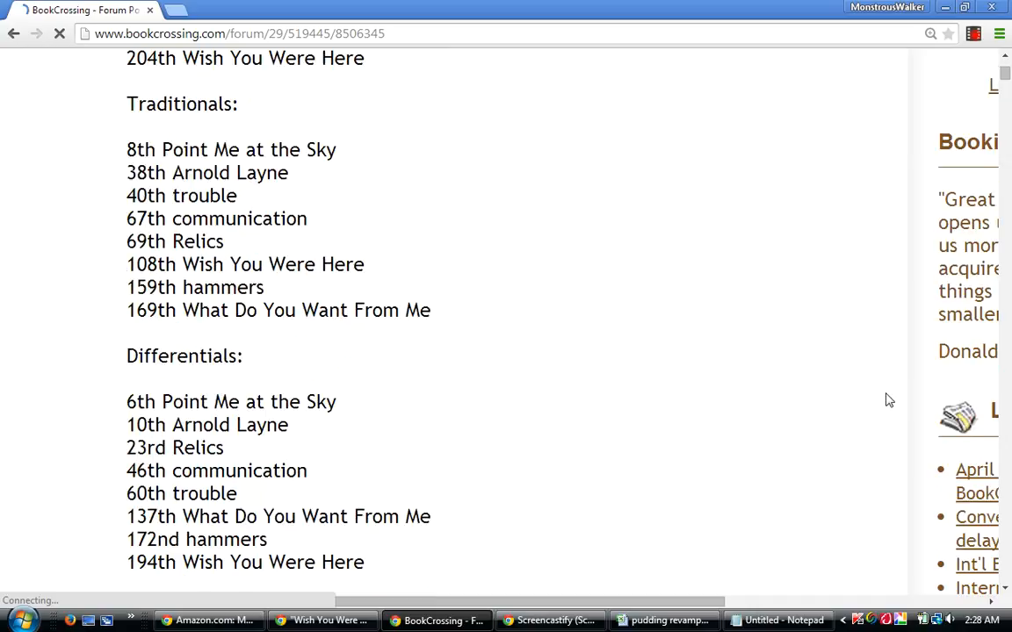
scroll(885, 400, down, 6)
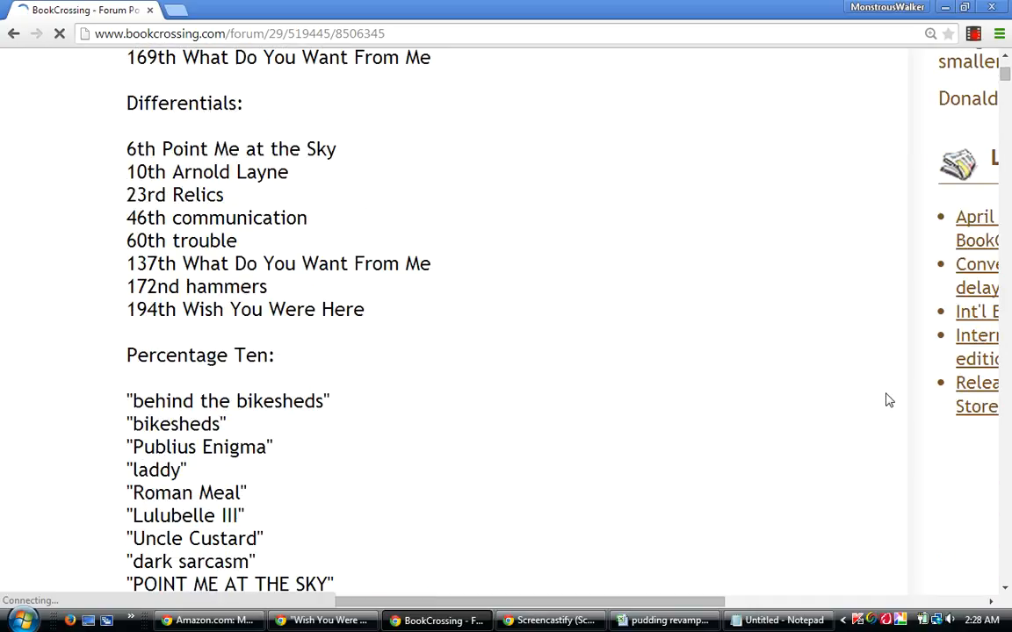
scroll(885, 400, down, 11)
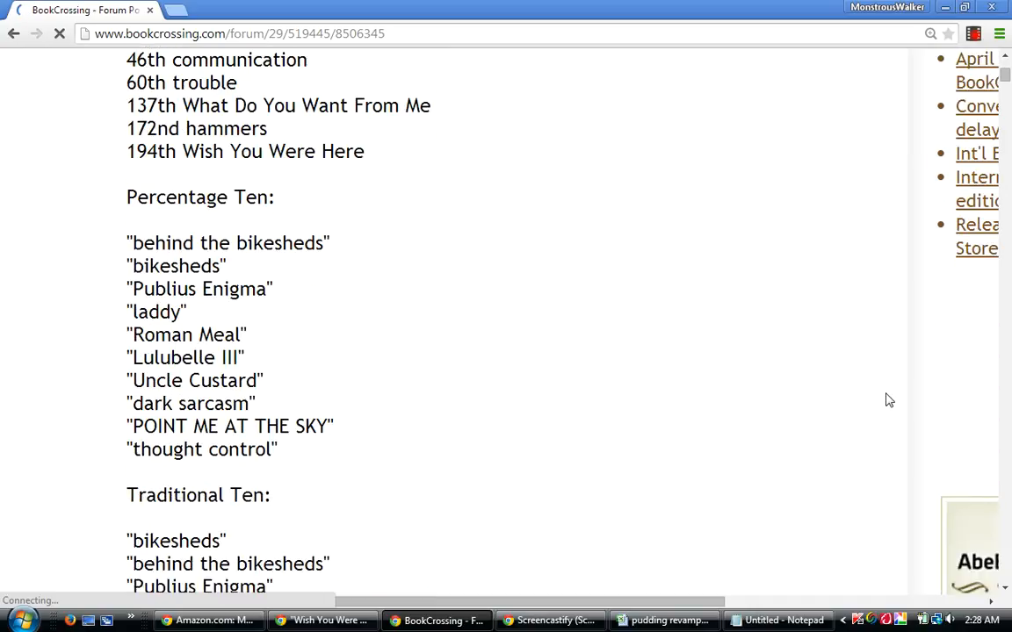
scroll(885, 400, down, 12)
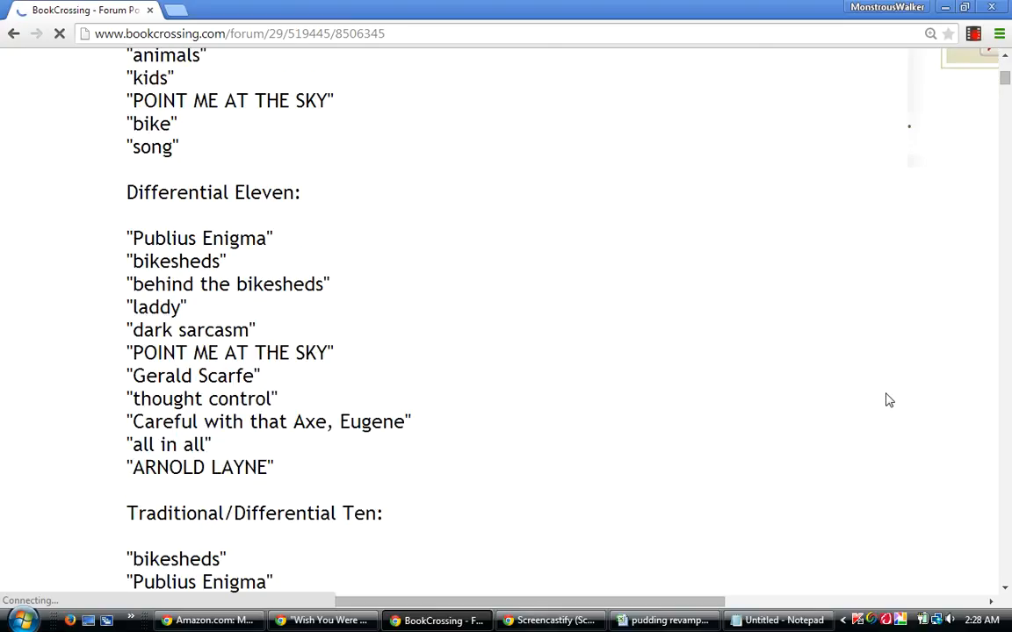
scroll(887, 400, down, 9)
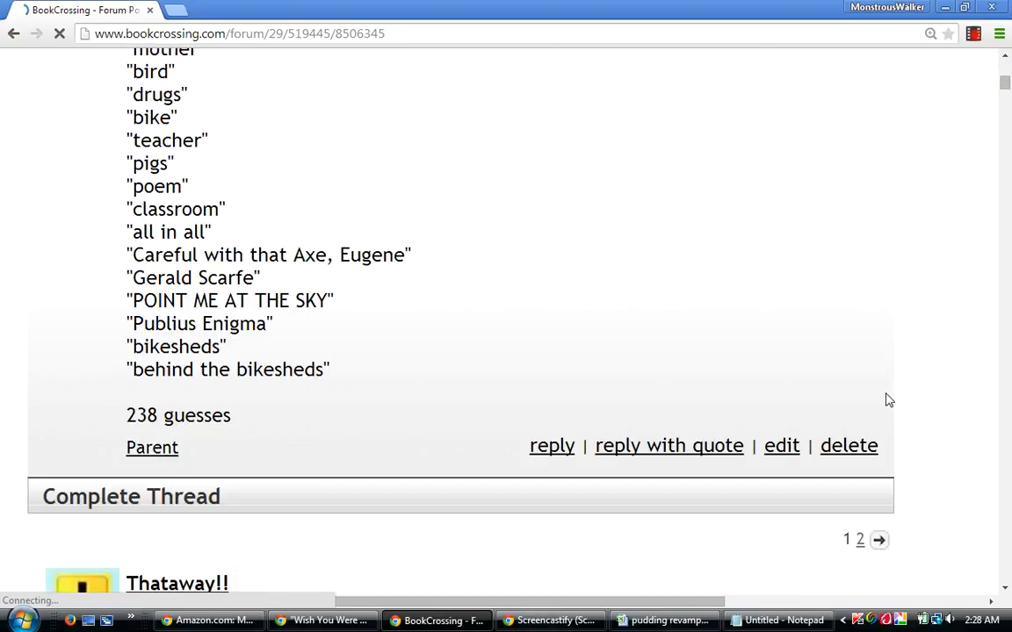
Review the copy of the "Thataway!!" reply listed under Complete Thread.
scroll(887, 400, down, 8)
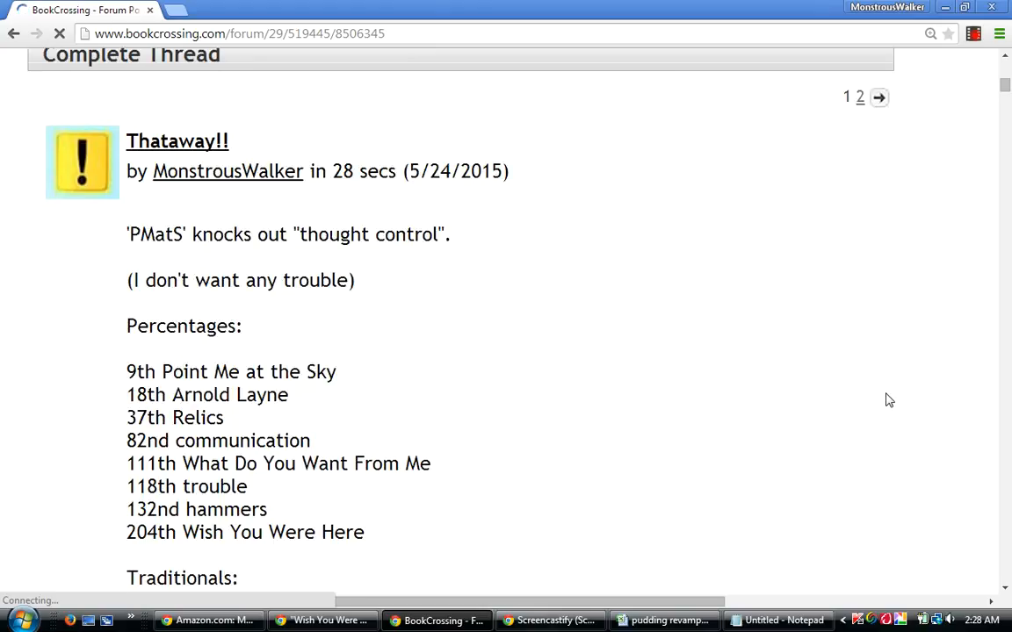
scroll(887, 400, down, 10)
scroll(887, 400, down, 6)
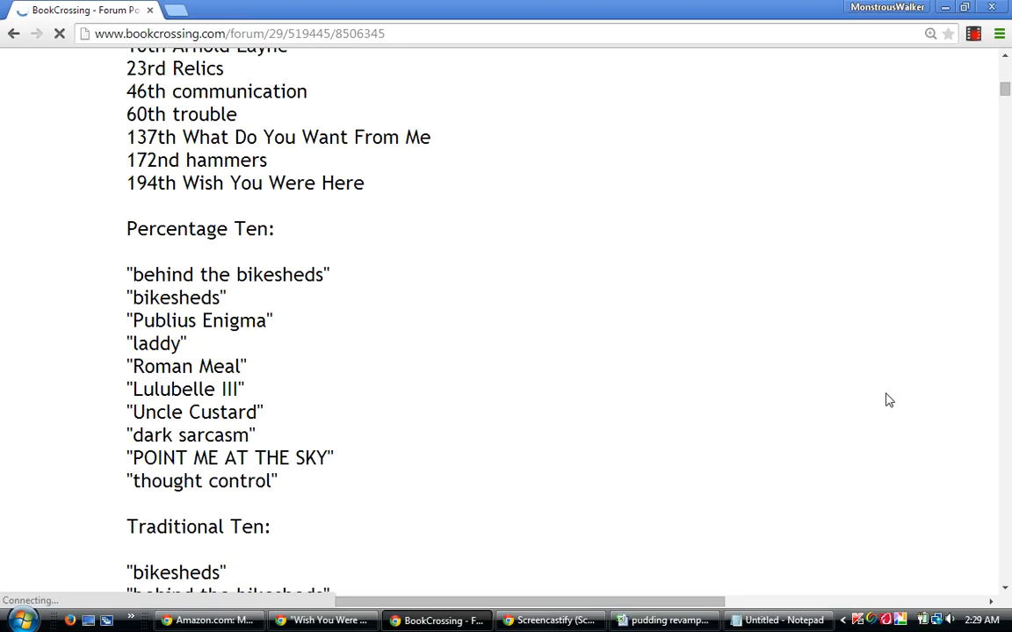
scroll(887, 400, down, 7)
scroll(887, 400, down, 18)
scroll(887, 399, down, 10)
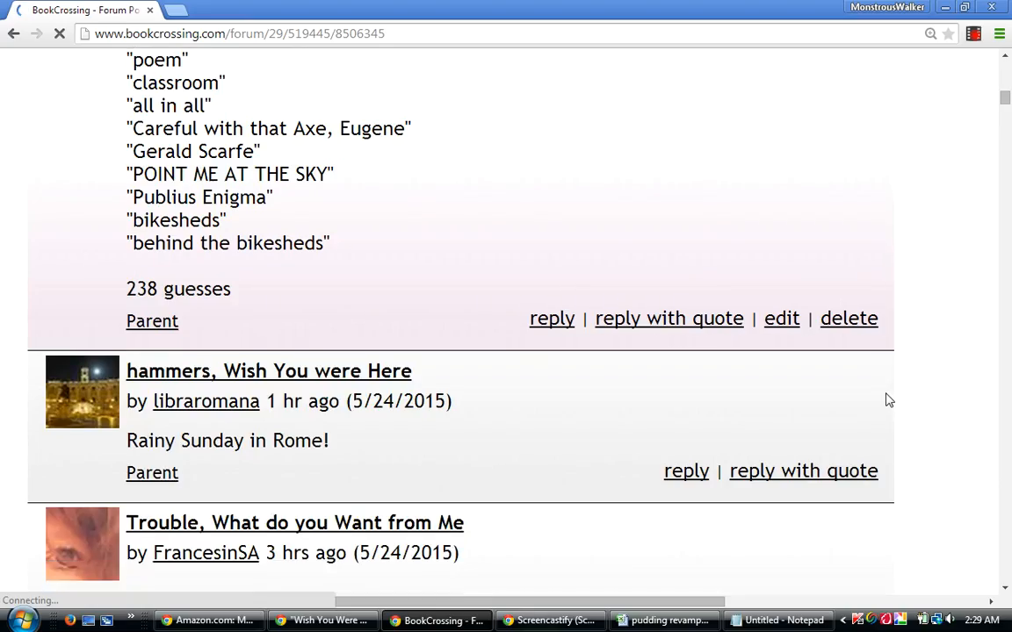
scroll(887, 400, down, 1)
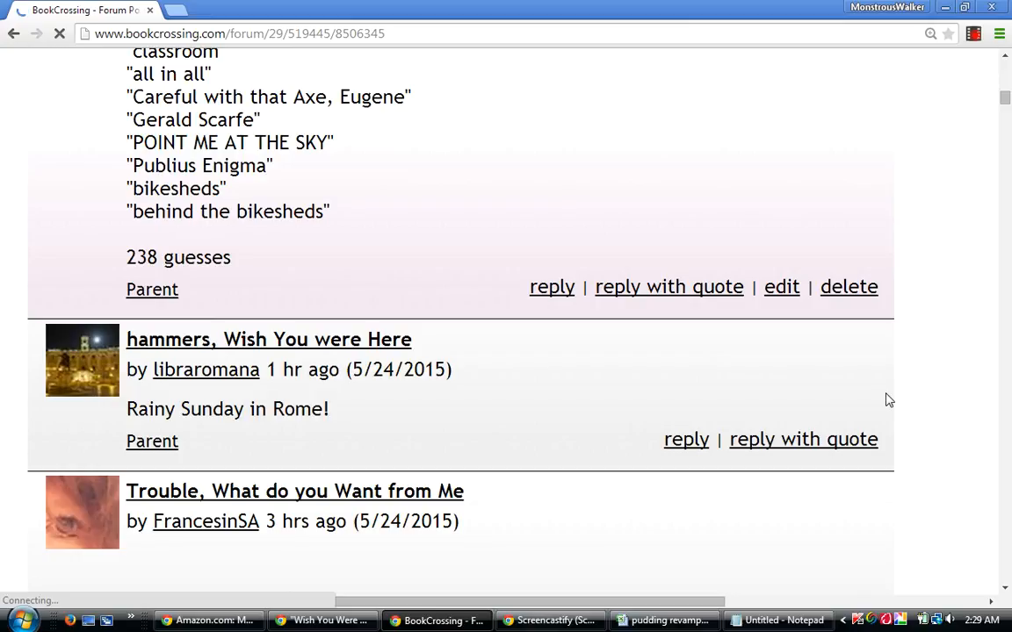
Look over the other players' guesses in the thread down to the "Where Life is Beautiful All the Time!" post.
scroll(887, 399, down, 3)
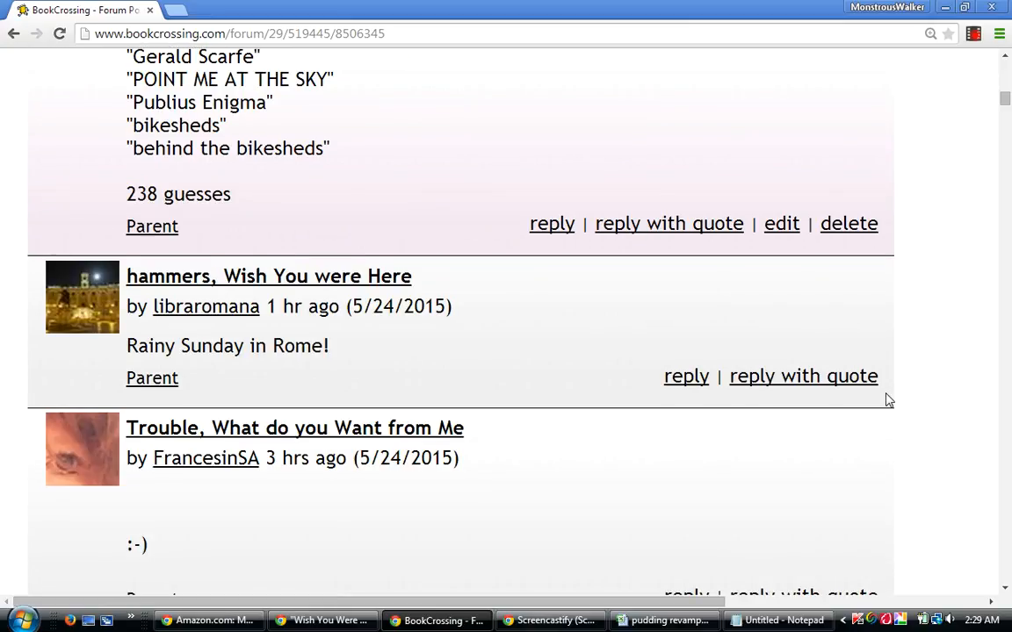
scroll(887, 400, down, 1)
scroll(887, 400, down, 2)
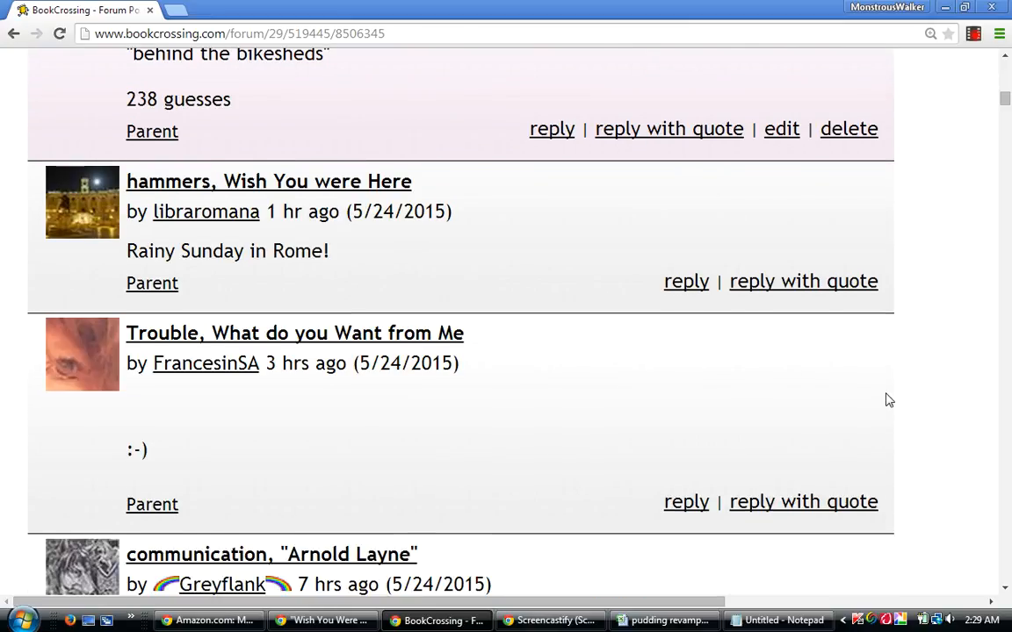
scroll(887, 400, down, 7)
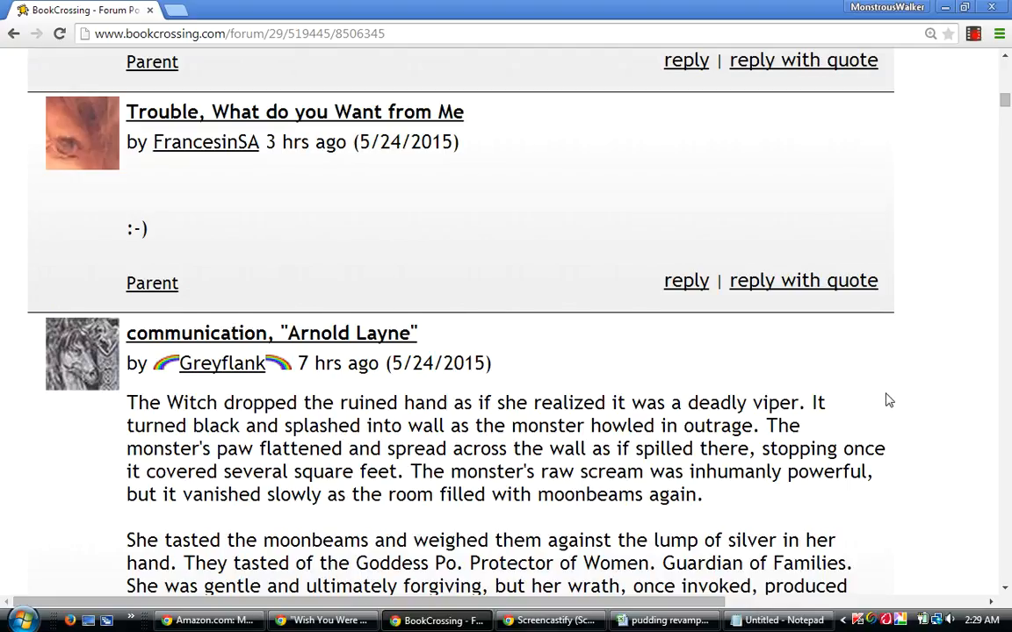
scroll(887, 400, down, 10)
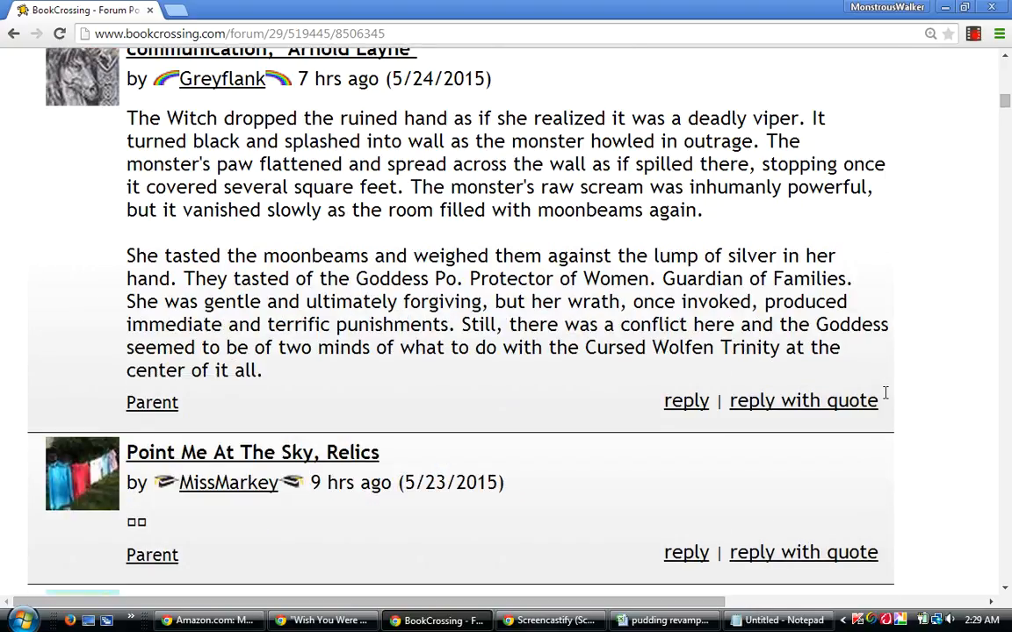
scroll(887, 399, down, 4)
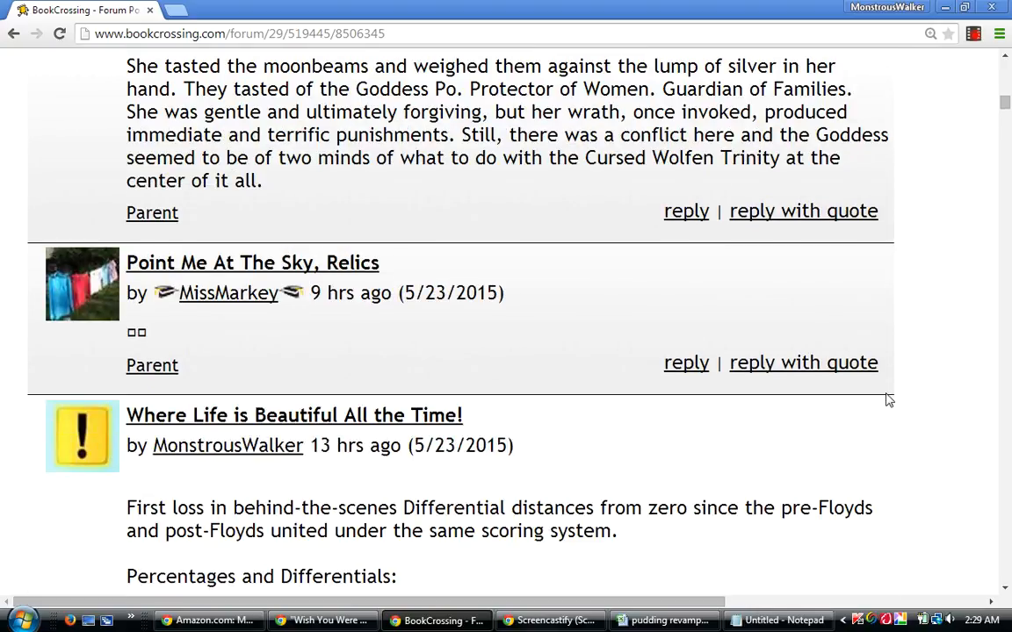
scroll(887, 400, down, 1)
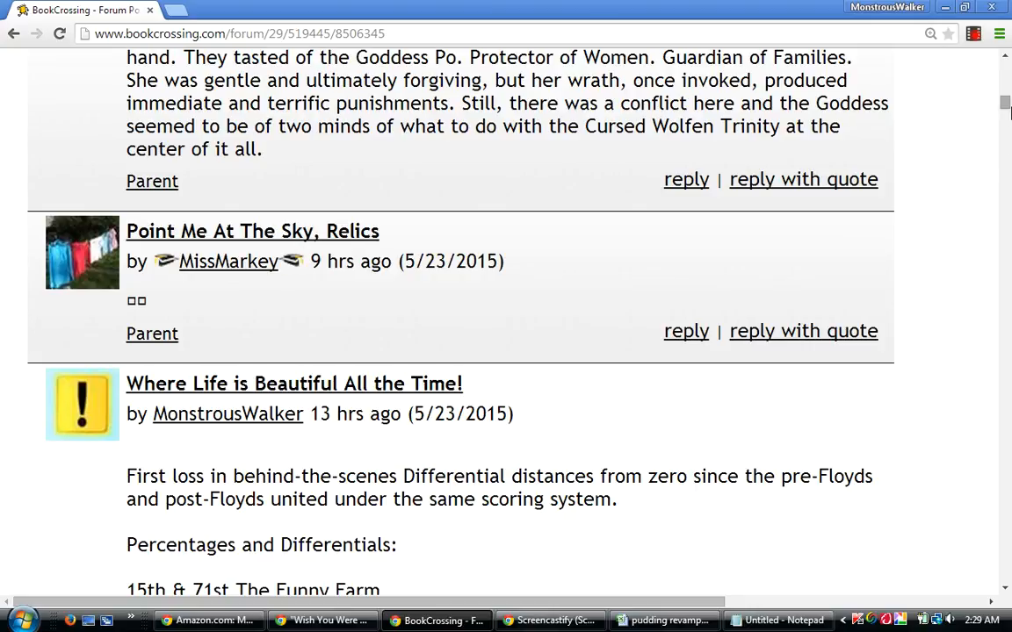
Search the thread page for "poem" and compare its first two occurrences, in both copies of the new reply.
drag(1005, 104, 1006, 64)
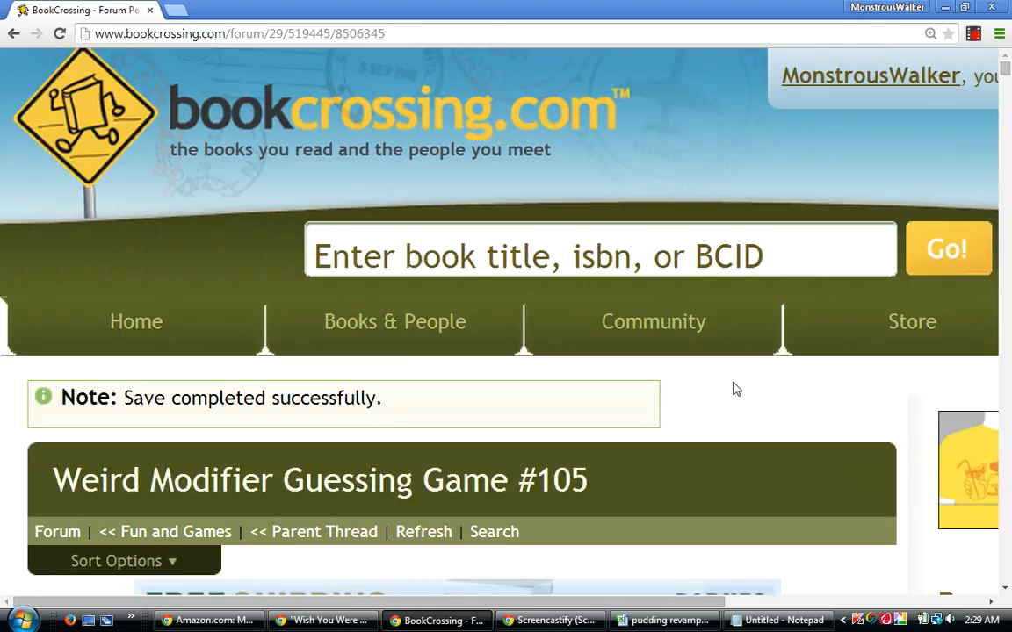
key(ctrl+f)
text(poem)
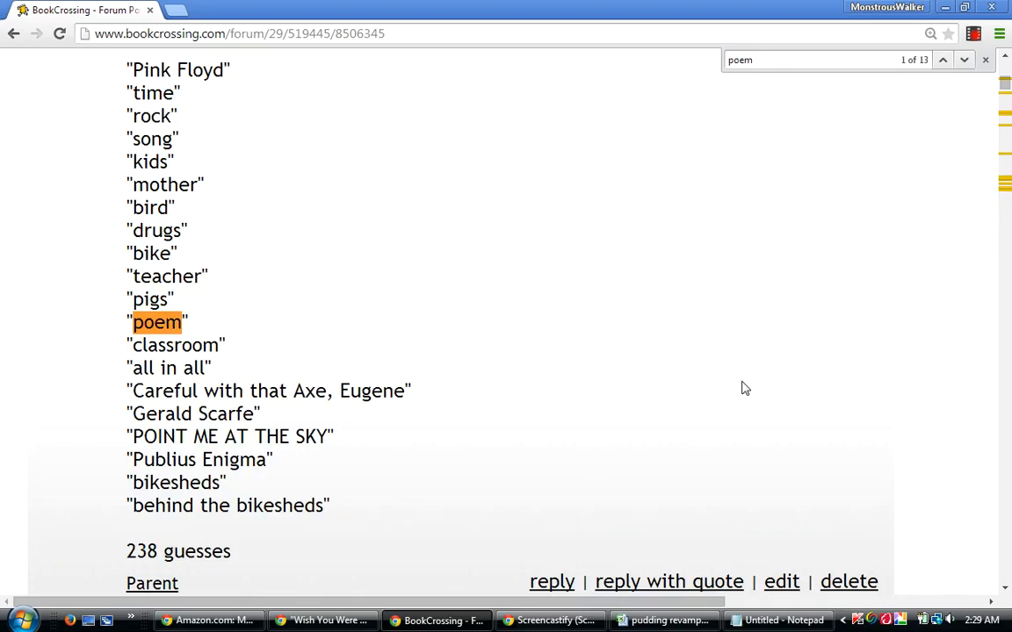
key(Return)
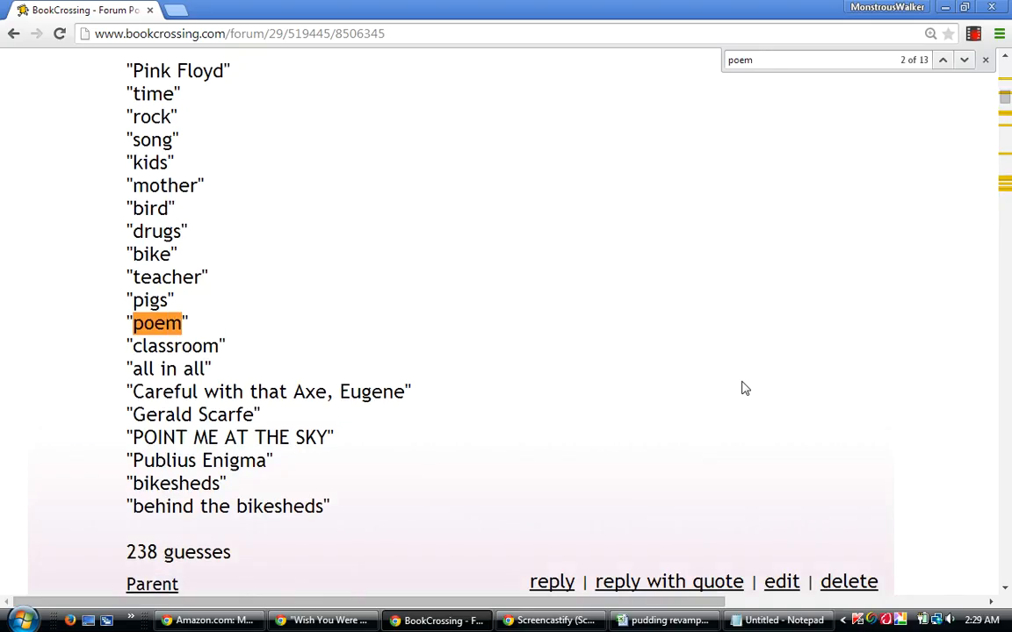
click(943, 61)
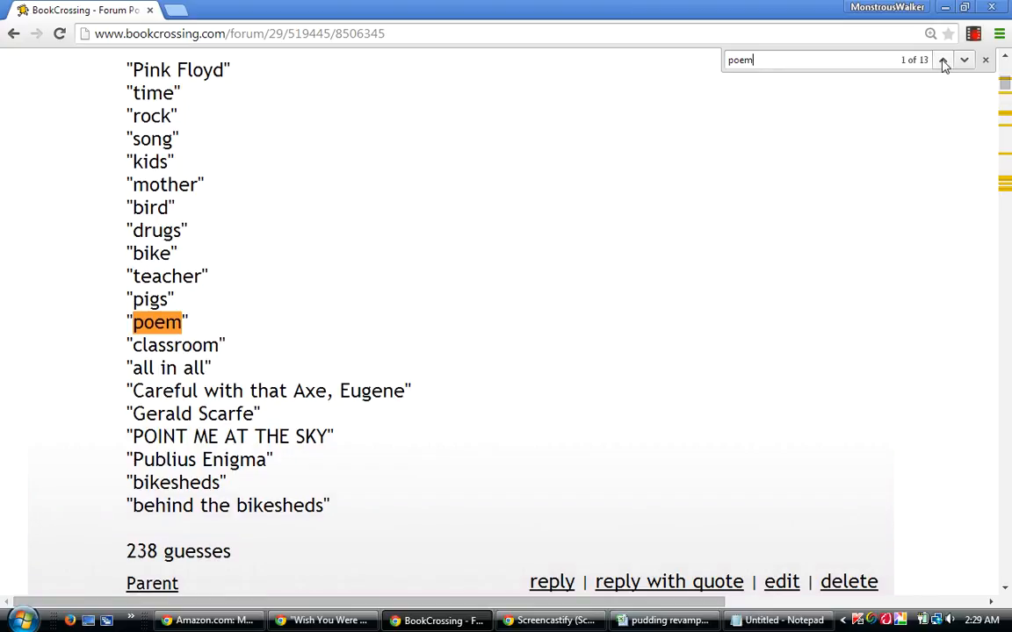
click(964, 63)
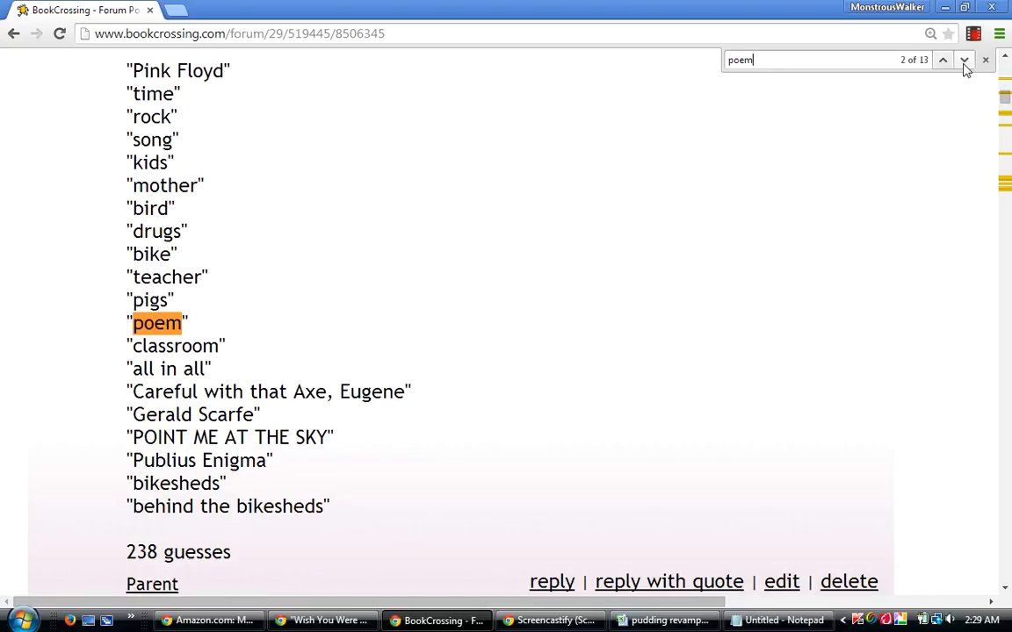
Go through the remaining "poem" matches in the earlier posts, down to the "little black book, poem" guess.
click(964, 61)
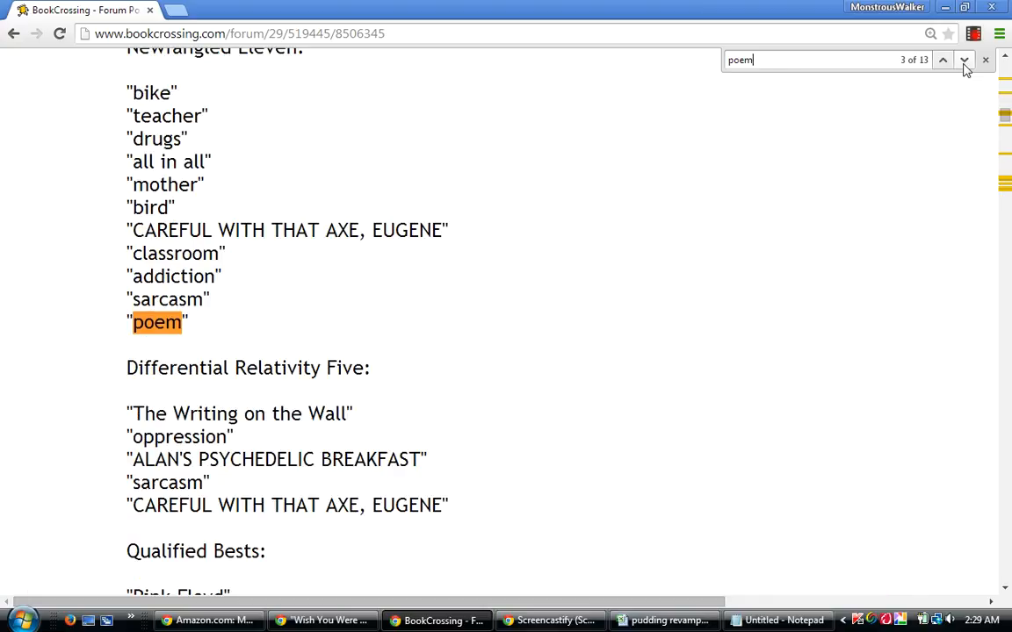
click(963, 62)
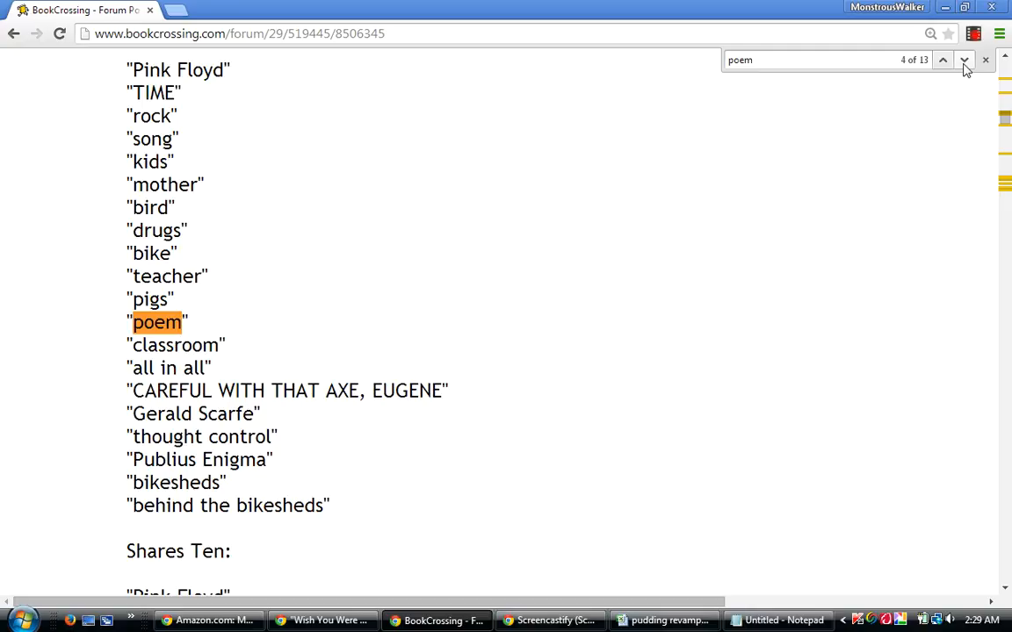
click(963, 61)
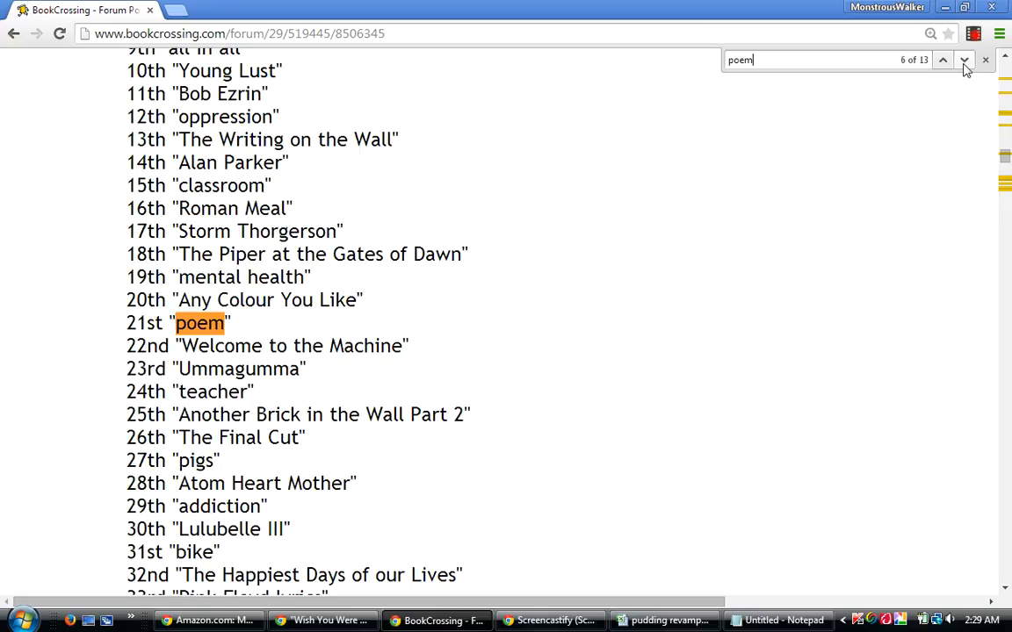
click(963, 62)
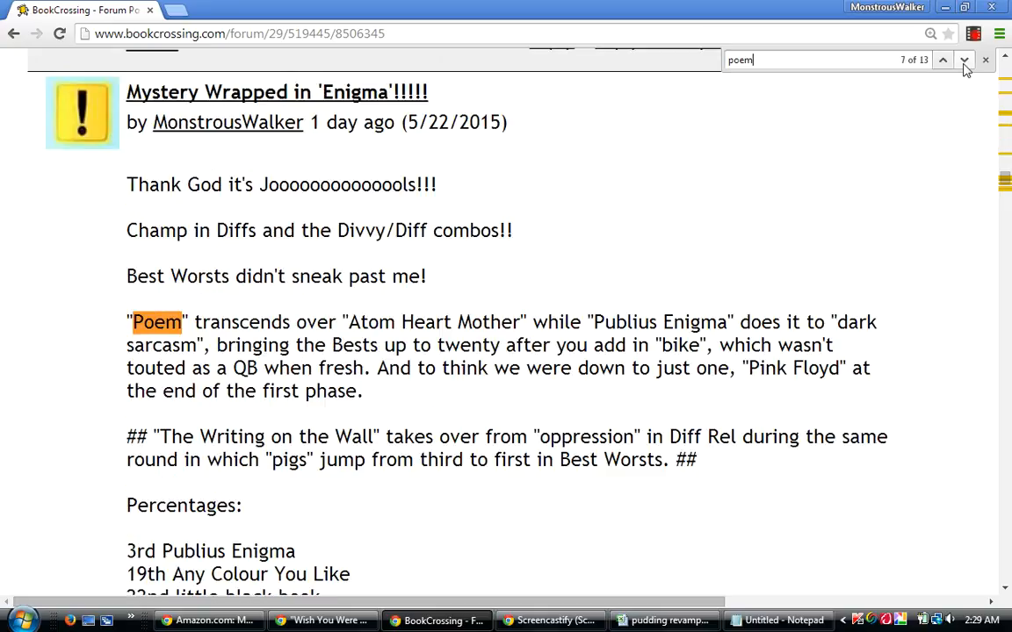
click(963, 61)
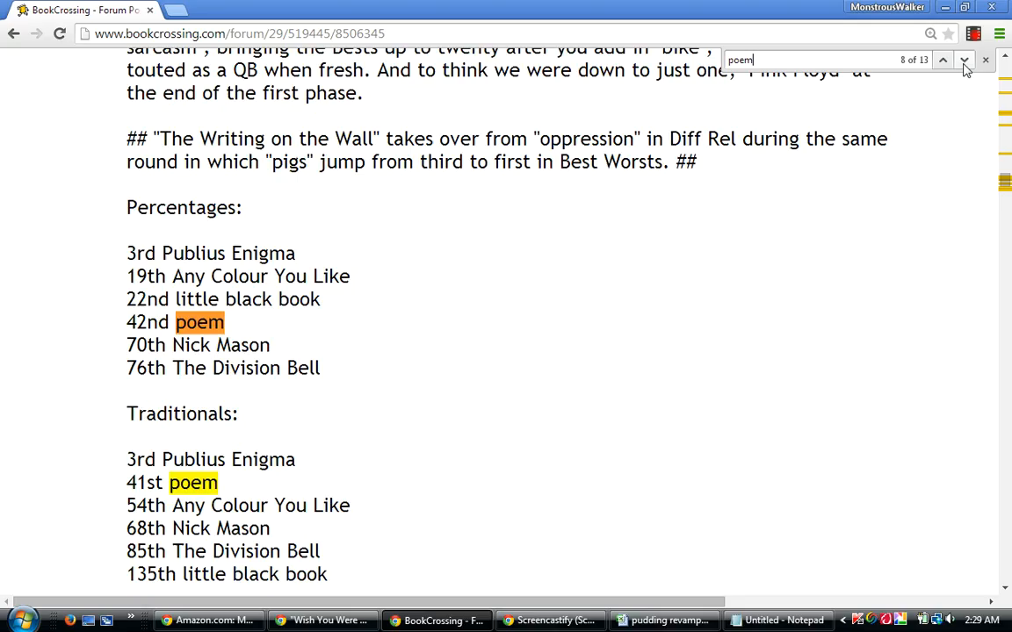
click(964, 61)
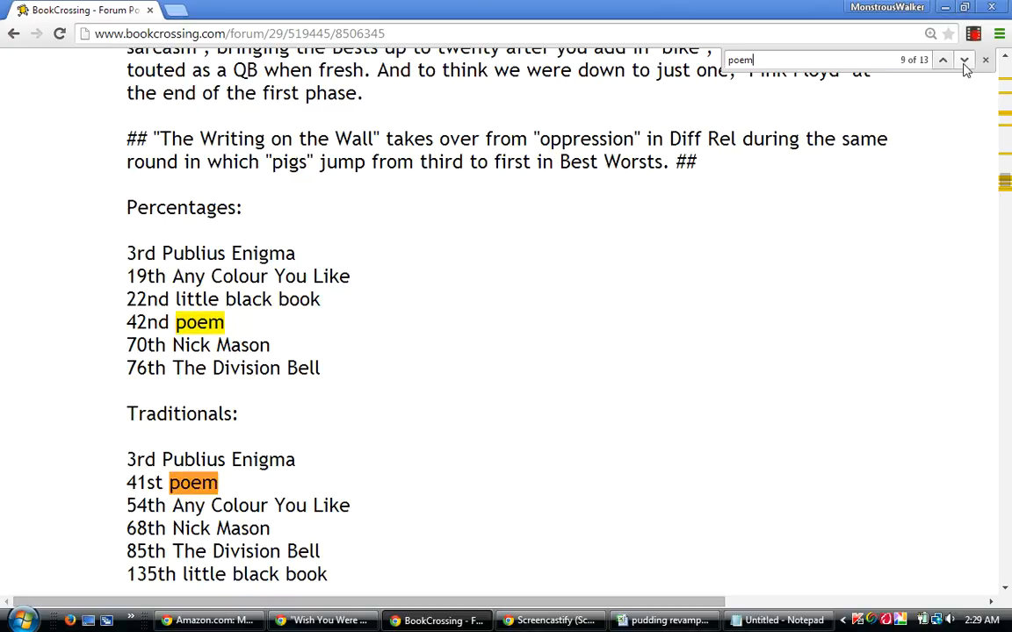
click(964, 61)
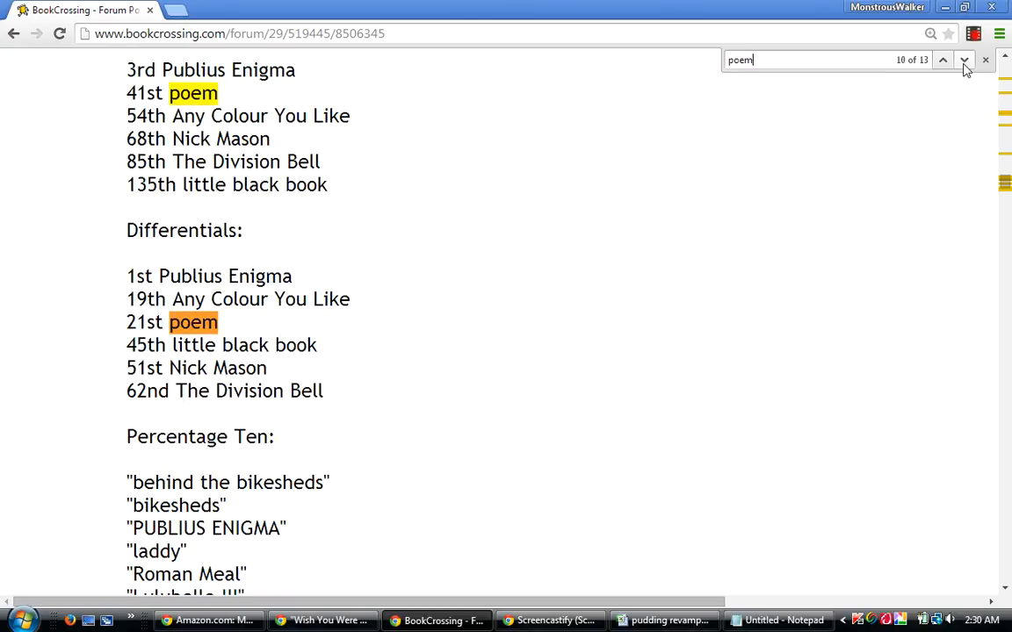
click(963, 62)
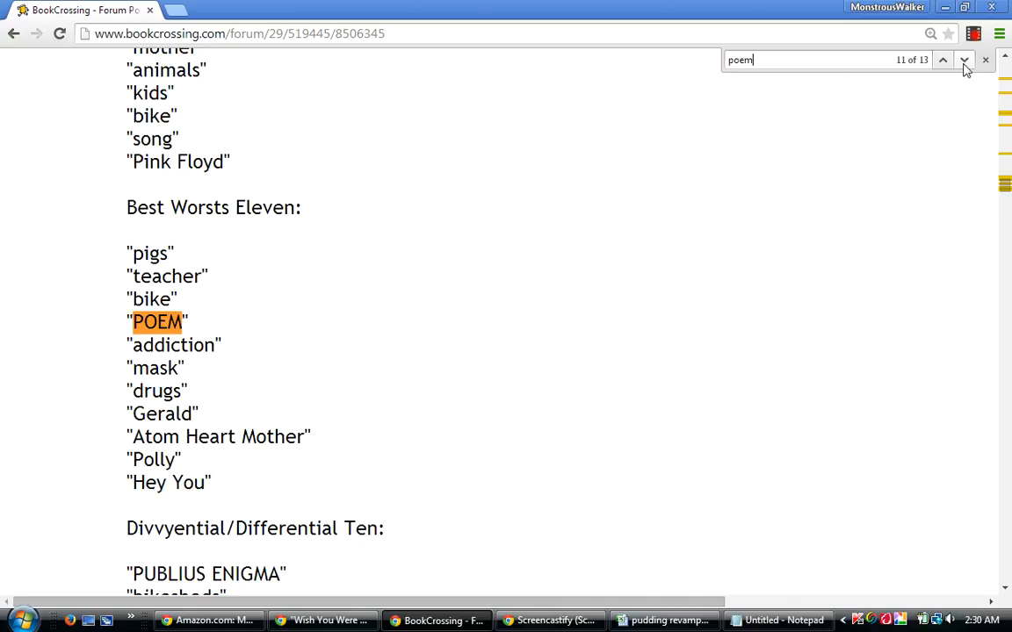
click(964, 61)
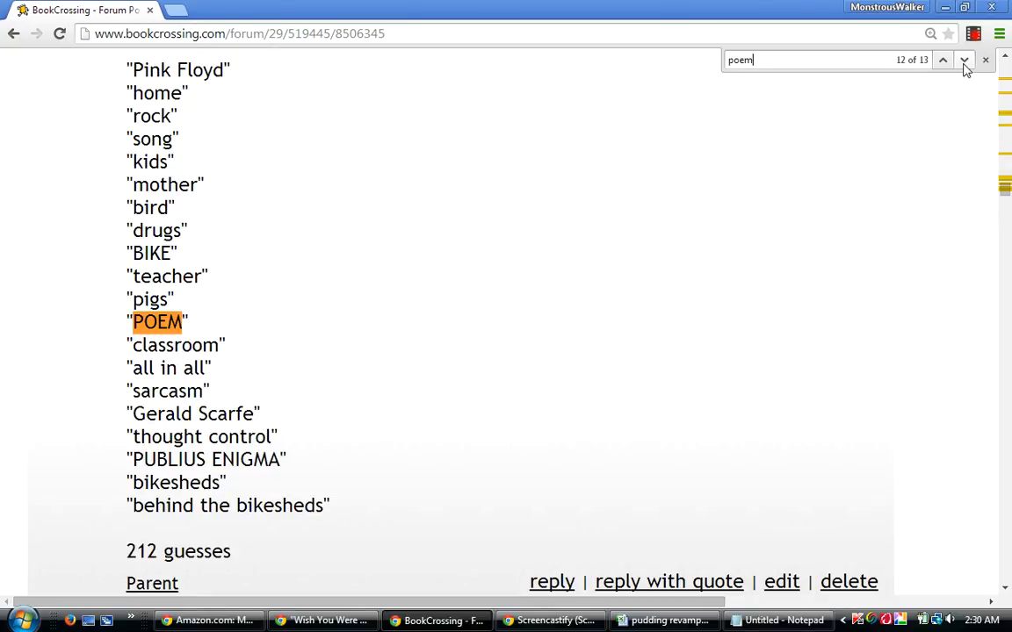
click(965, 62)
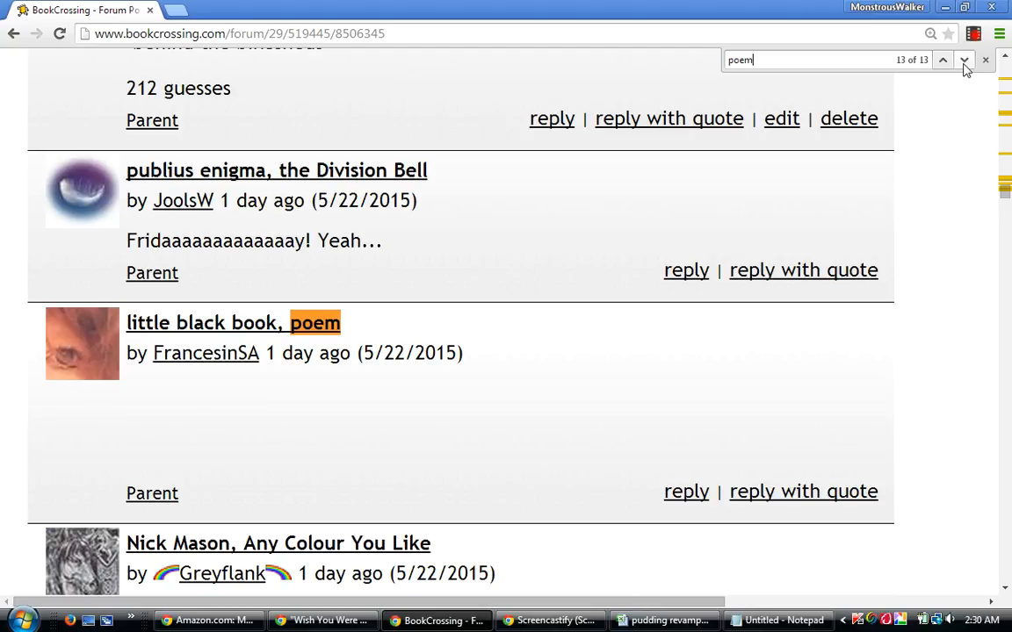
Switch to the "pudding revamped" workbook and sort rows 5 to 242 by column AV, then by column AP from smallest to largest.
mouse_move(762, 624)
click(612, 563)
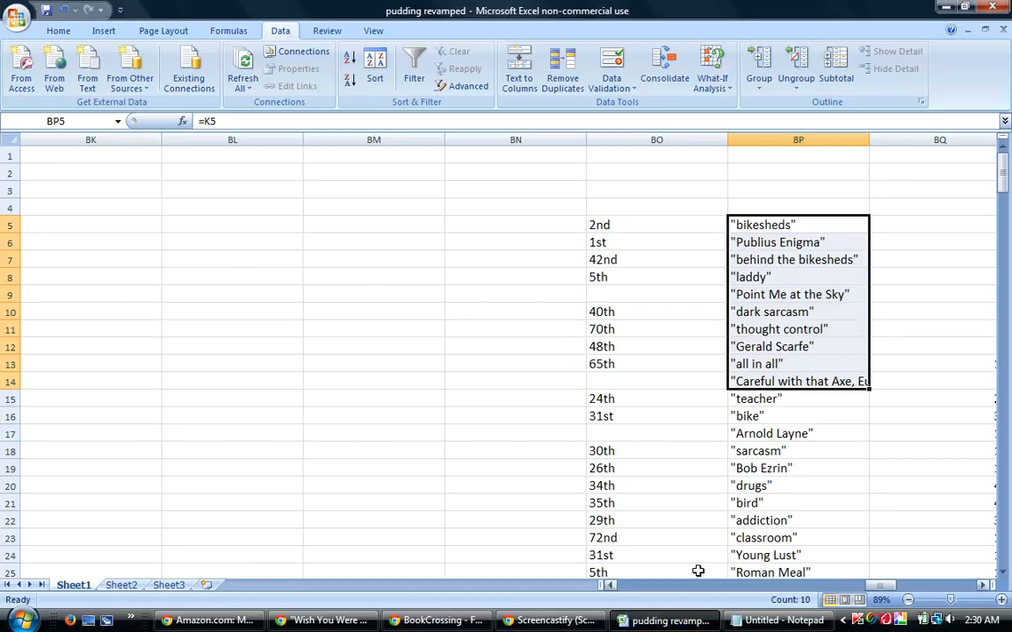
drag(10, 225, 12, 538)
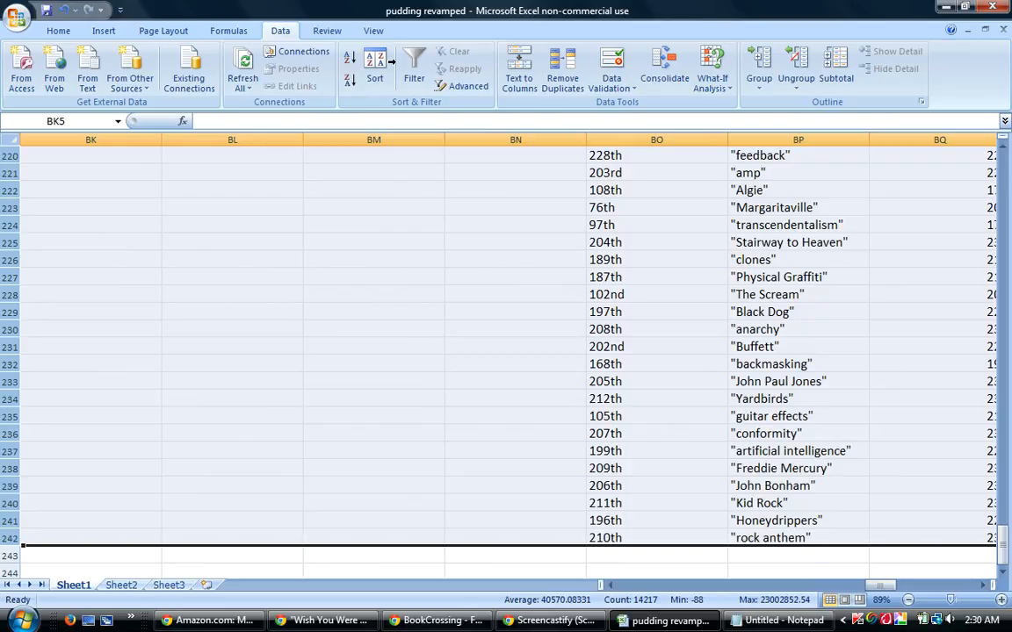
click(375, 68)
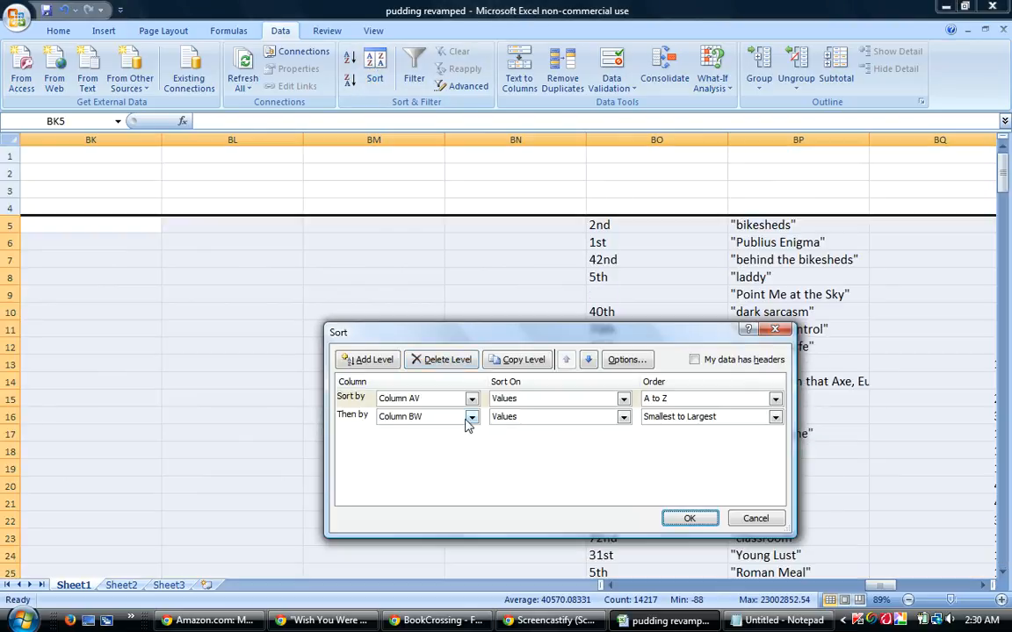
click(470, 418)
drag(473, 528, 473, 479)
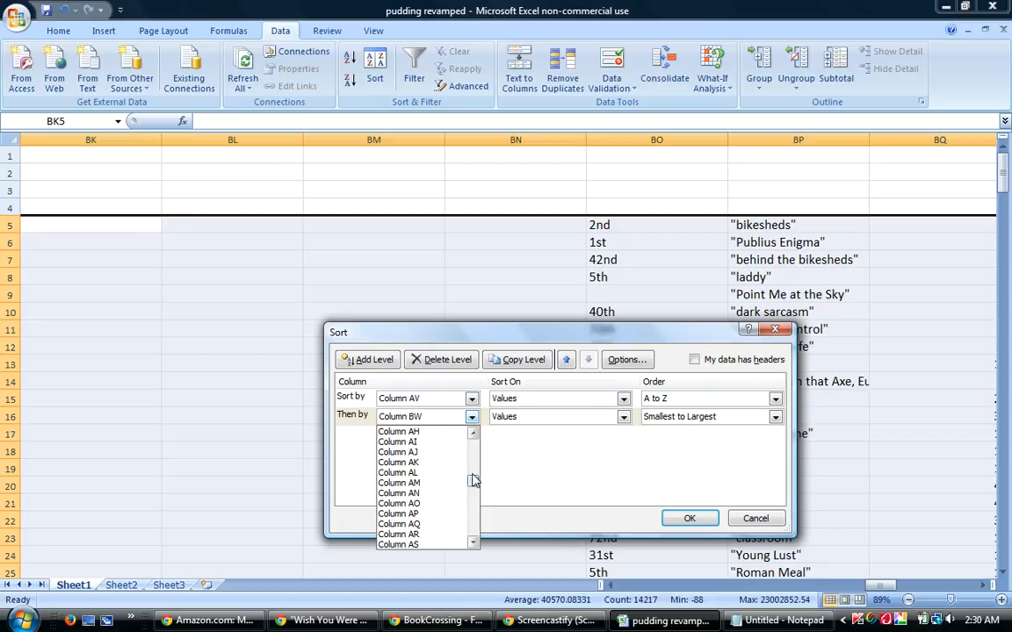
click(412, 515)
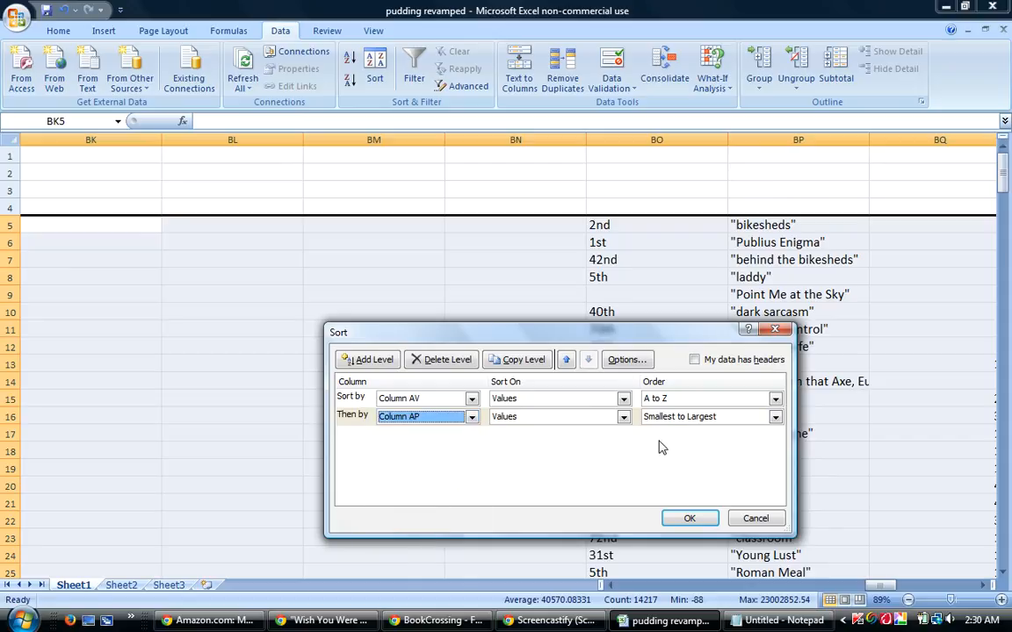
click(692, 519)
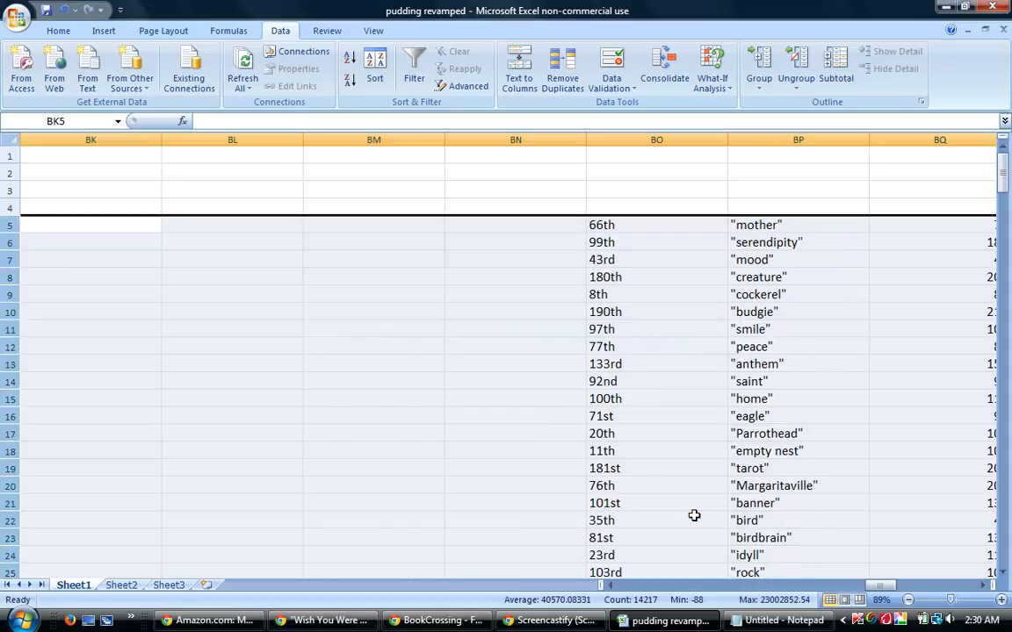
Re-sort the same rows with column AZ as the second level and compare the figures for the first words.
click(372, 68)
click(472, 418)
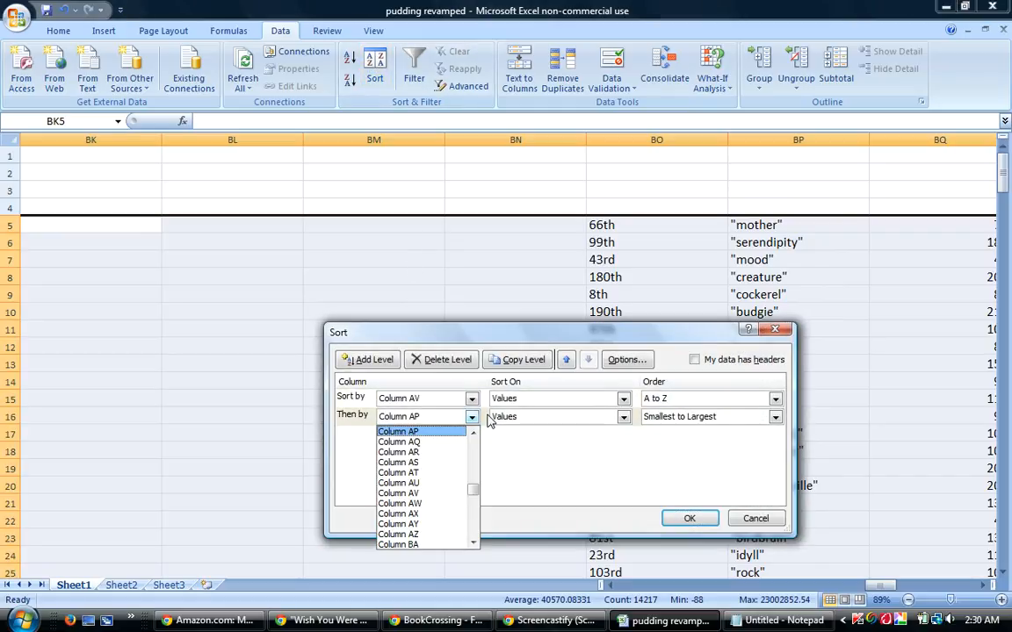
click(429, 534)
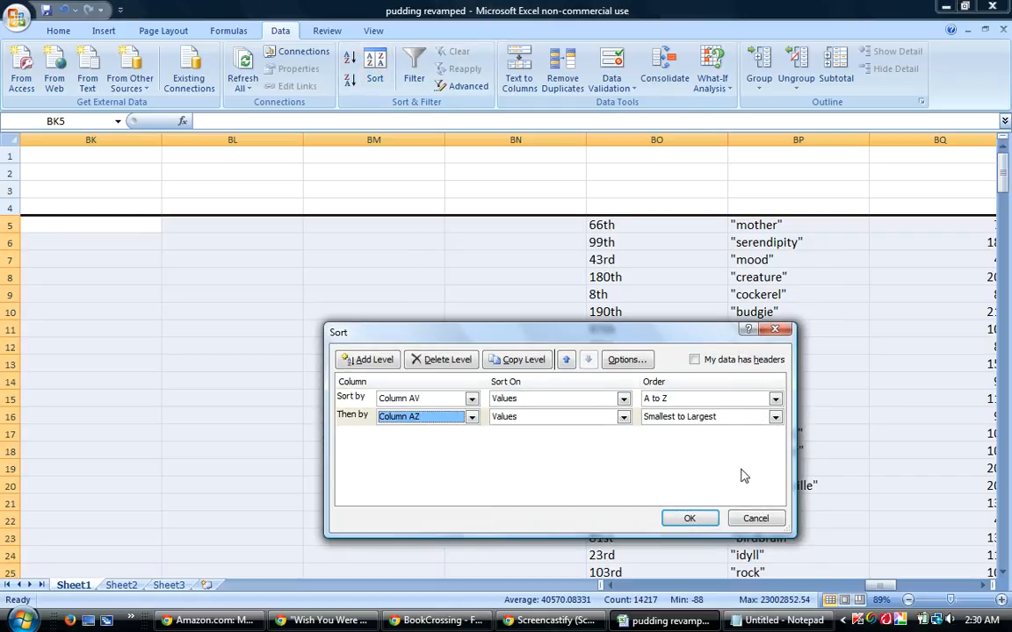
click(690, 519)
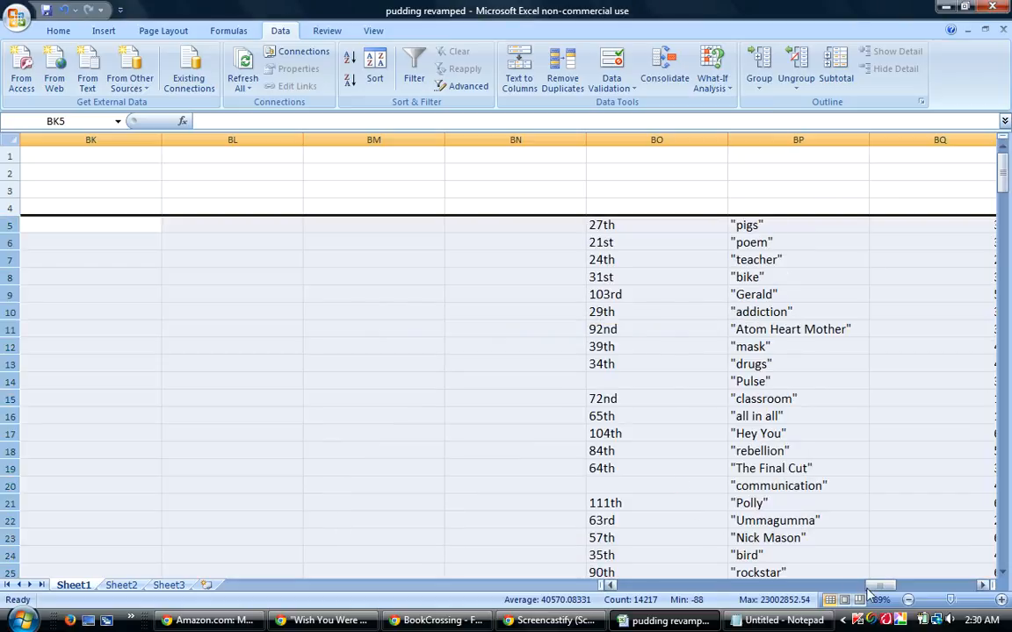
drag(865, 586, 895, 587)
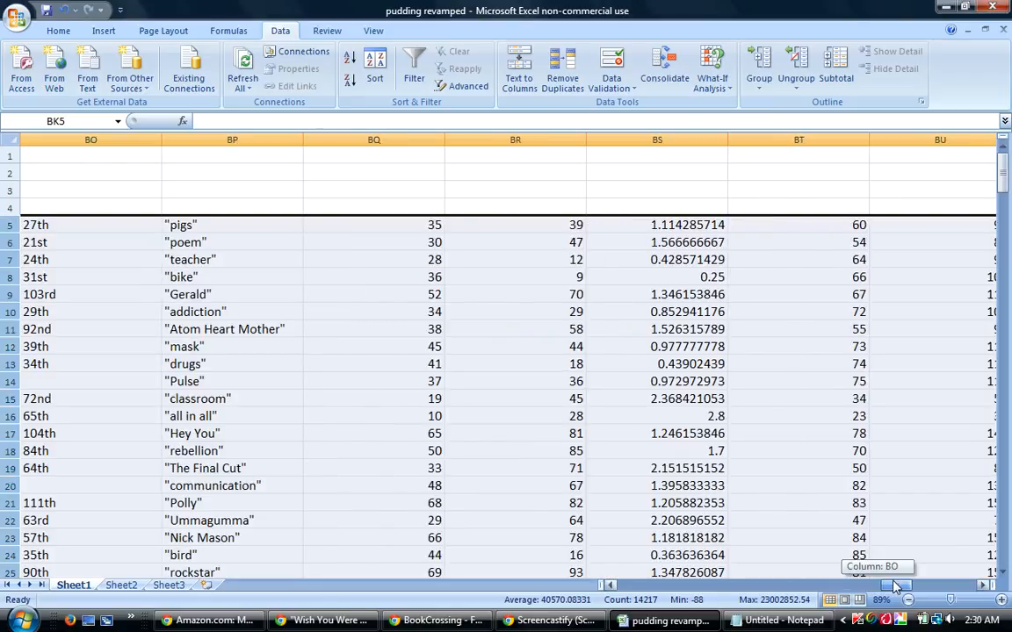
drag(895, 586, 828, 581)
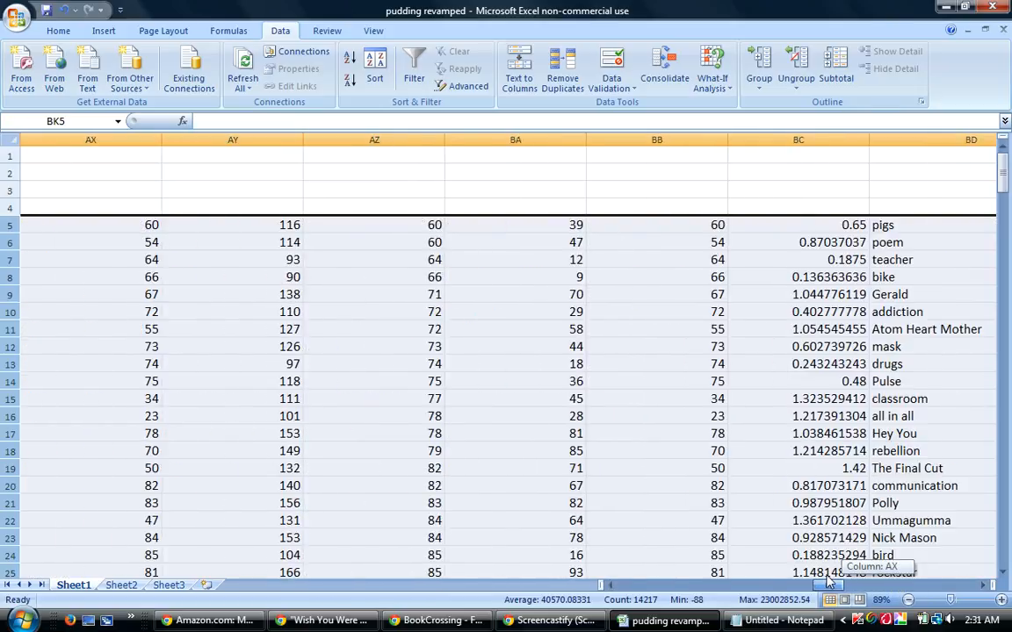
Switch to the BookCrossing thread and look over the newest "Thataway!!" reply from its opening lines down to the guess count.
click(420, 621)
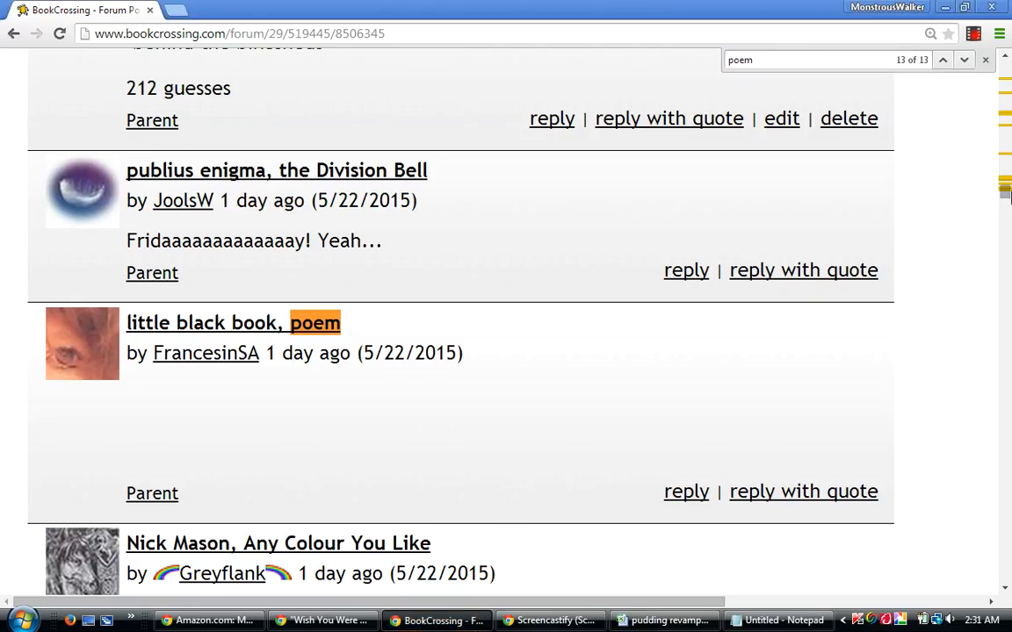
click(1003, 56)
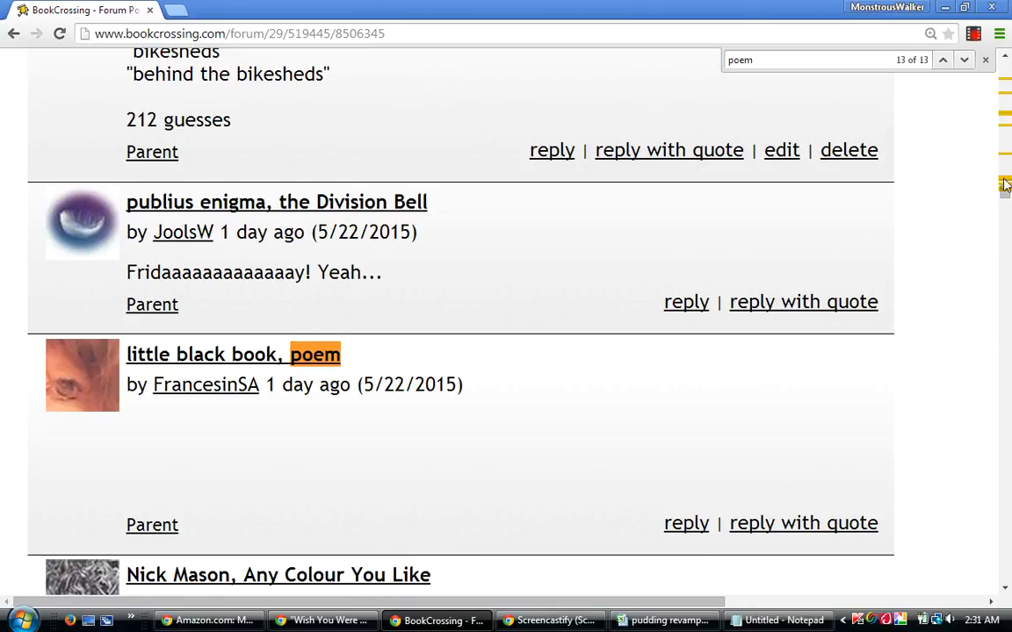
scroll(1005, 199, up, 2)
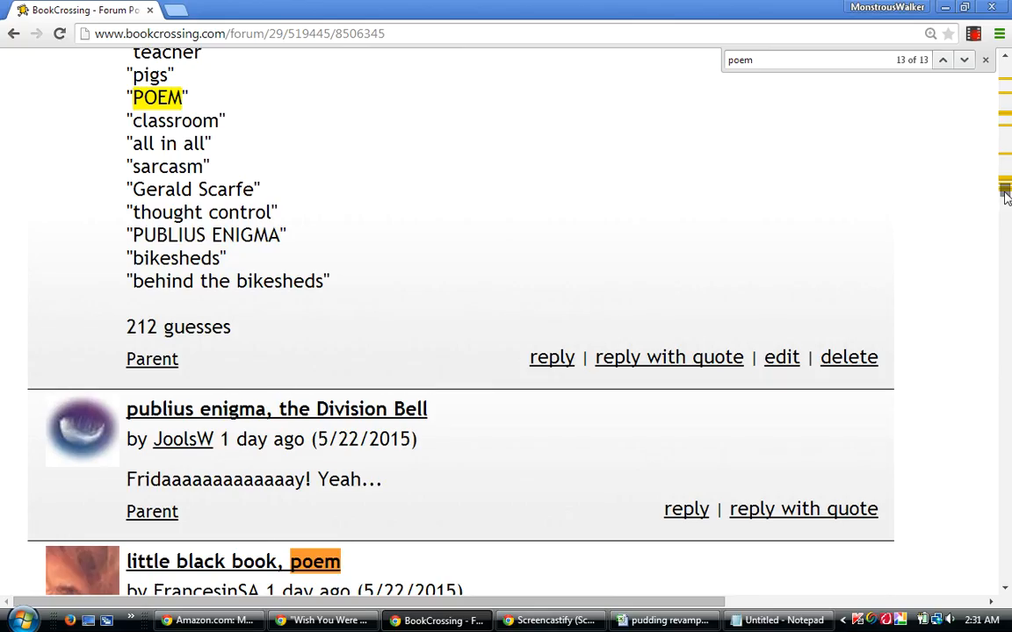
drag(1006, 195, 1007, 94)
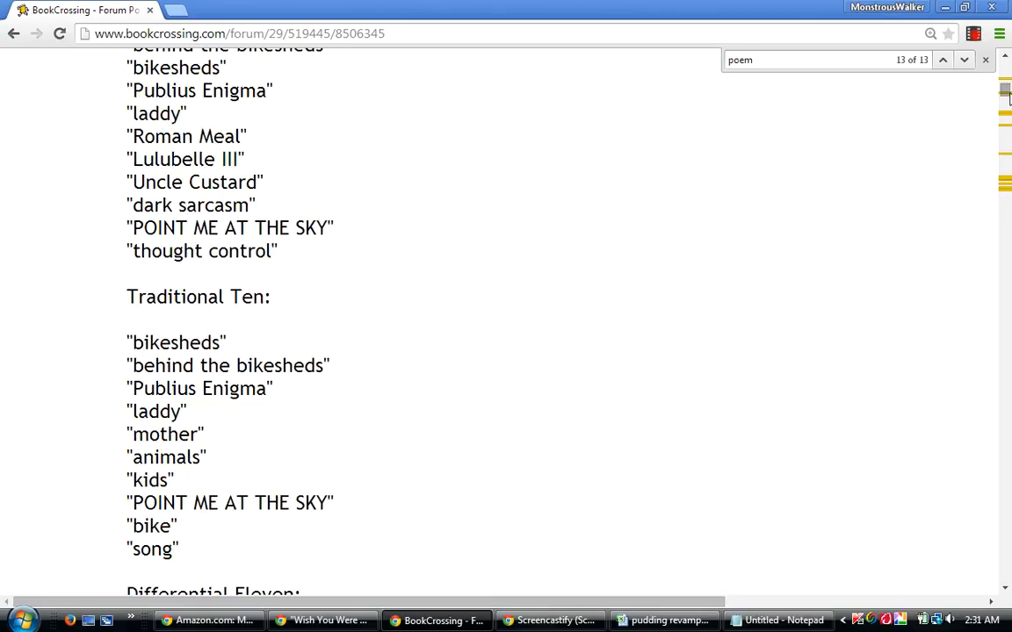
drag(1007, 95, 1004, 88)
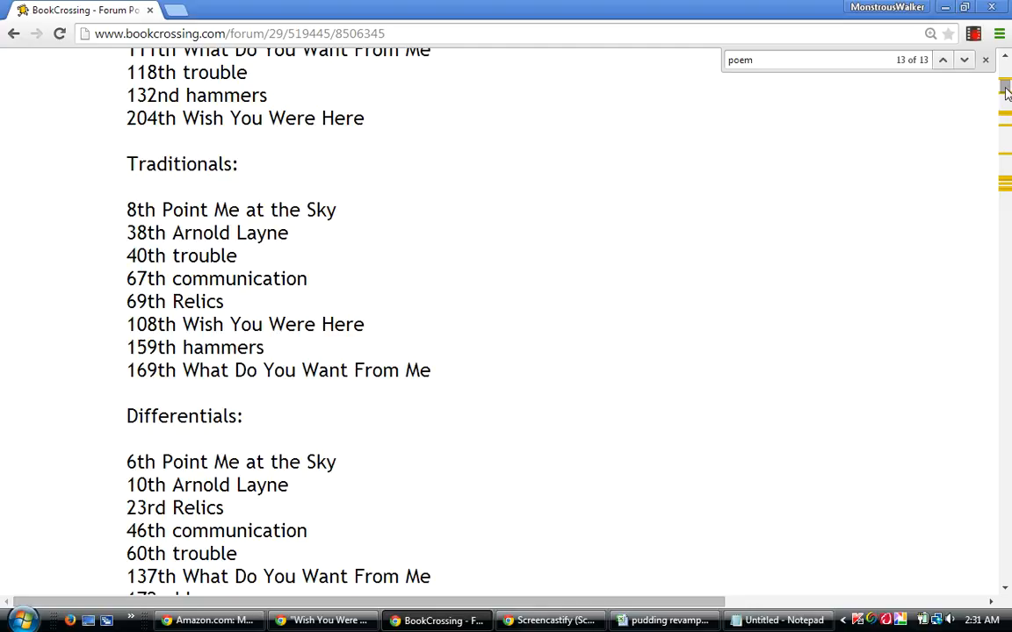
scroll(1007, 91, up, 4)
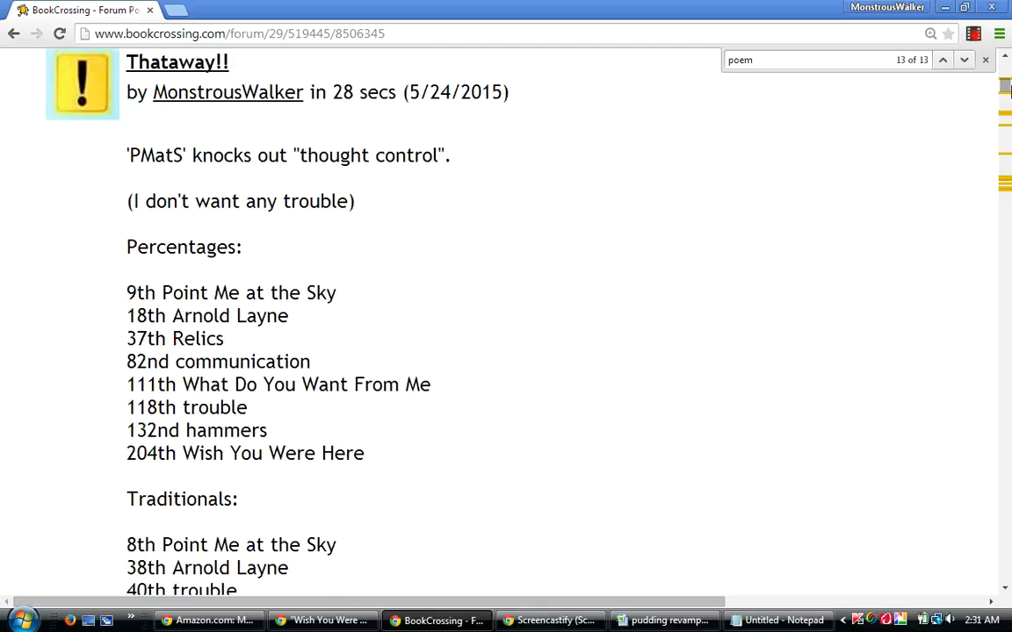
click(1007, 58)
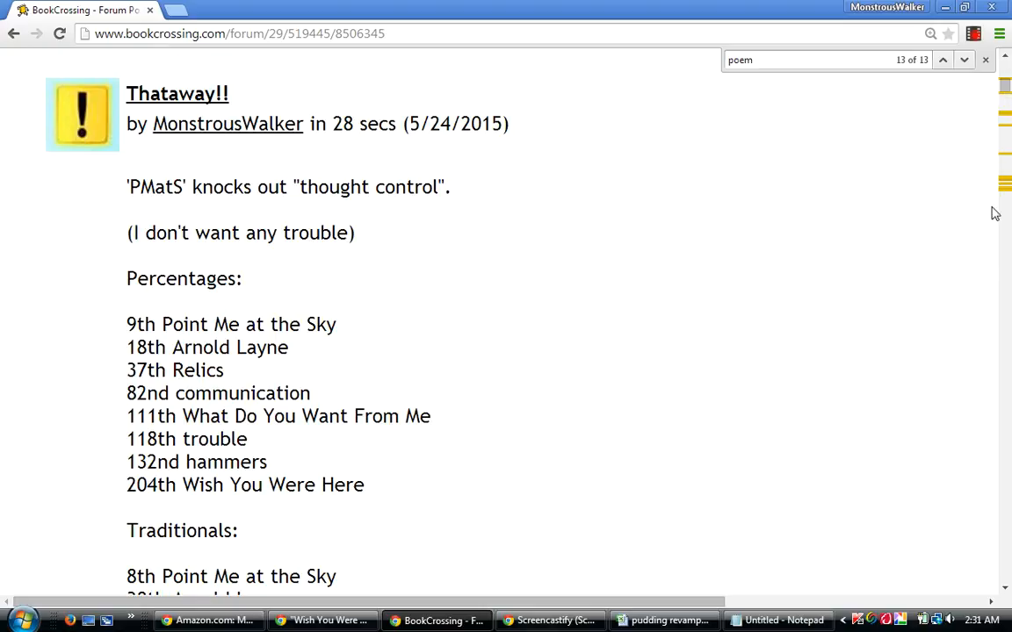
click(1007, 591)
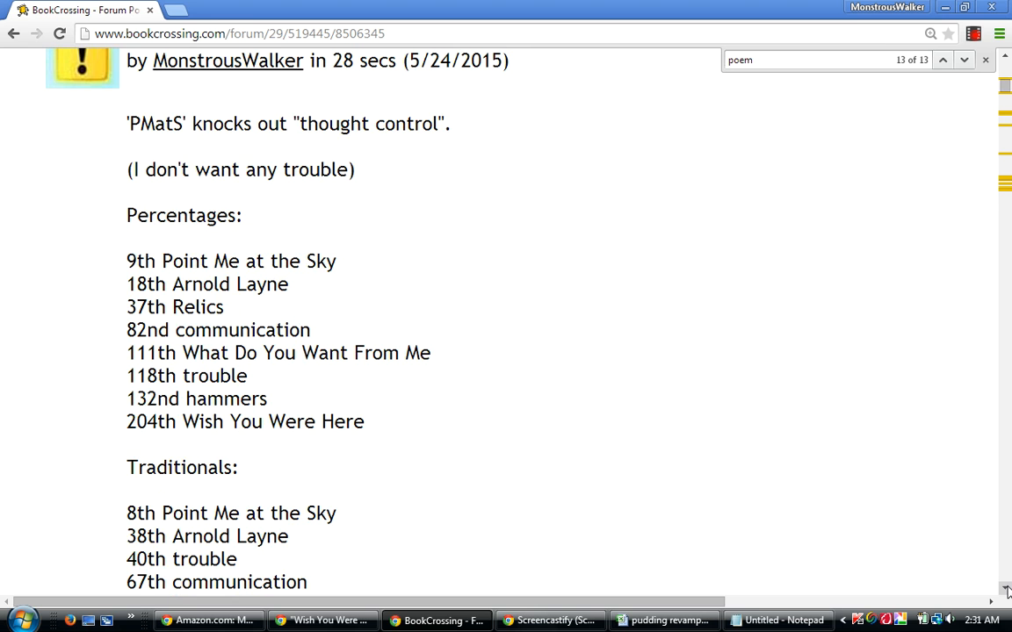
click(1007, 590)
drag(1007, 590, 1006, 590)
click(1006, 590)
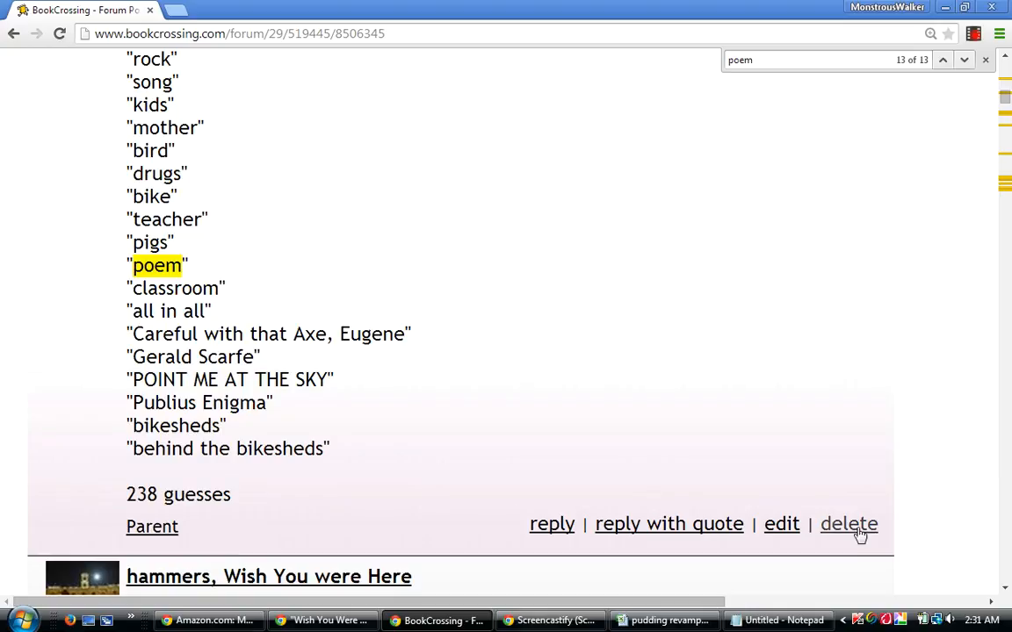
Open the "Thataway!!" reply for editing and add the line ## "Poem" catches "pigs" ## below the "thought control" sentence.
click(781, 525)
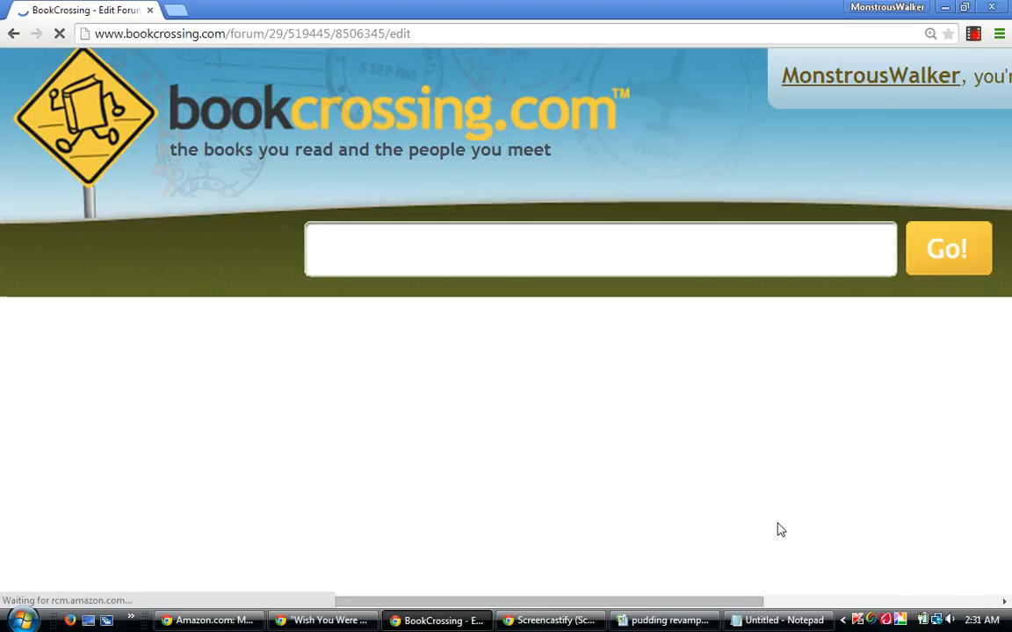
drag(1006, 593, 1006, 594)
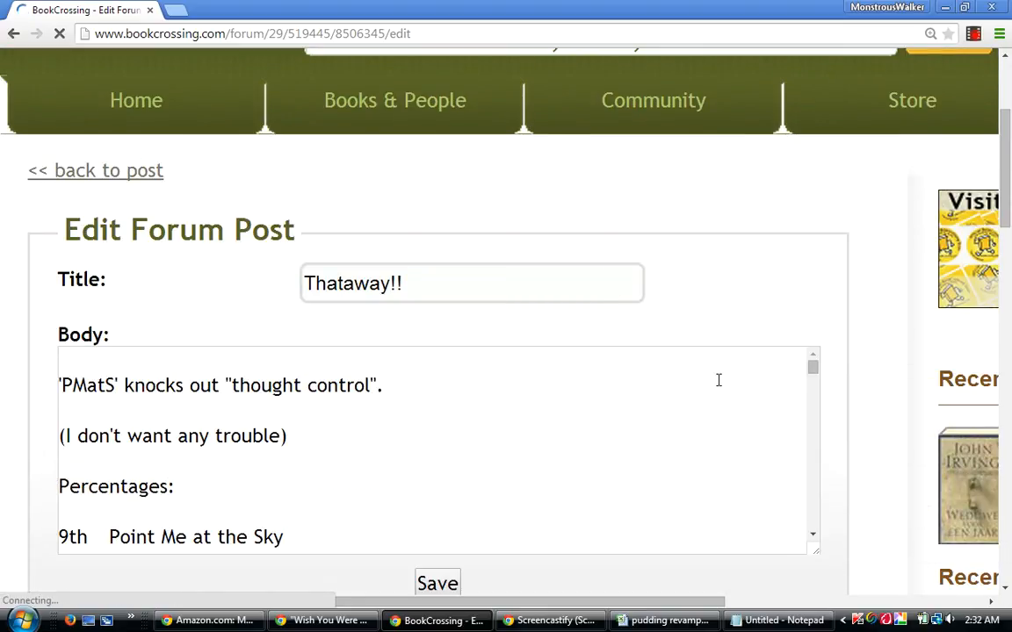
click(419, 392)
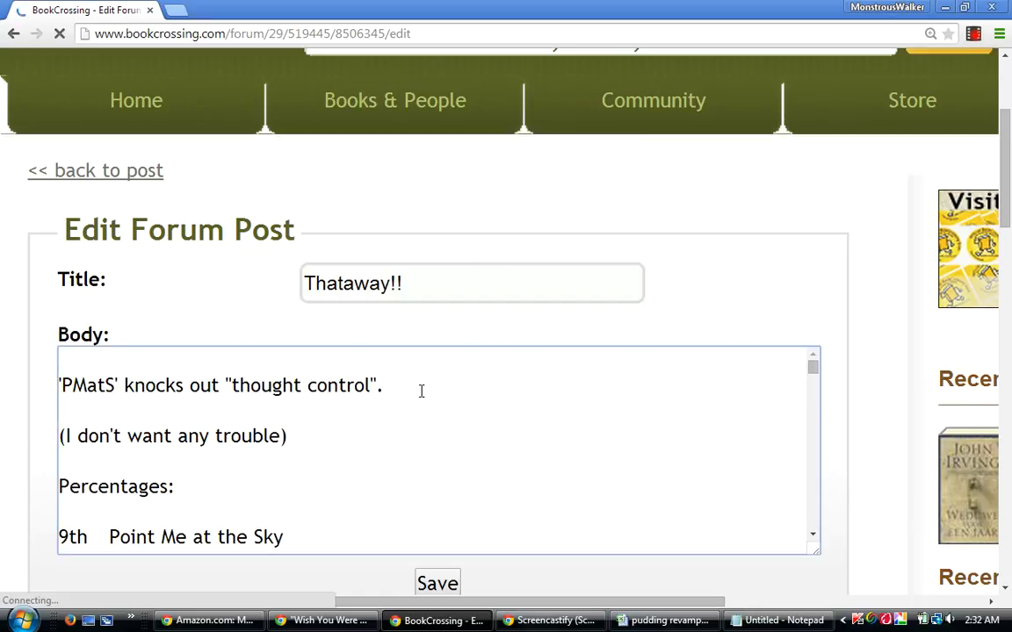
key(Return)
key(Return)
text(## "P)
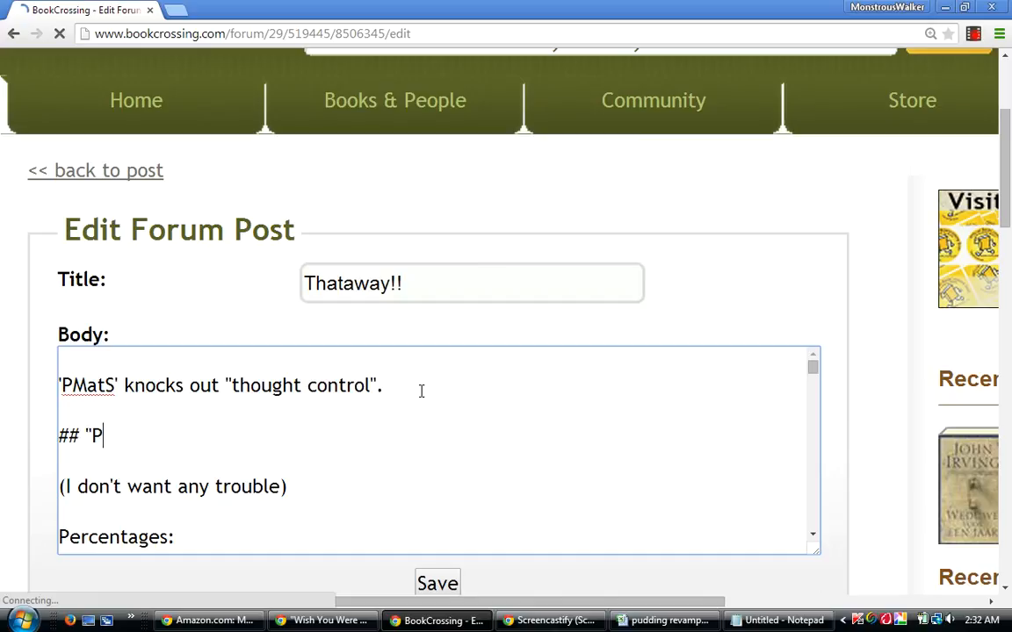
text(oem" catches "pigs")
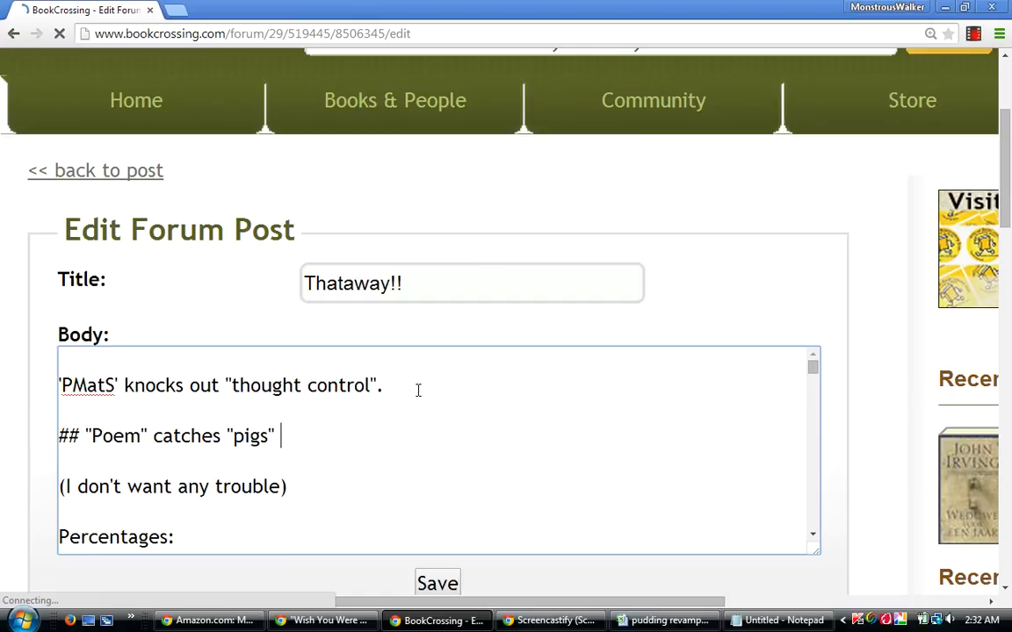
text( ##)
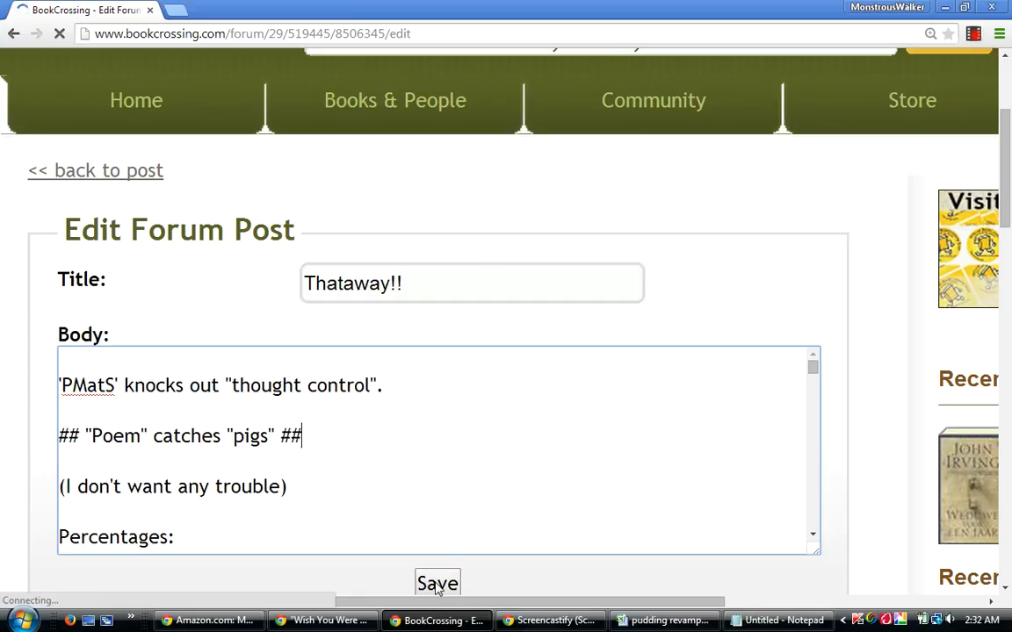
Enclose the added "Poem" catches "pigs" line in curly braces and save the edited post.
click(60, 436)
text({)
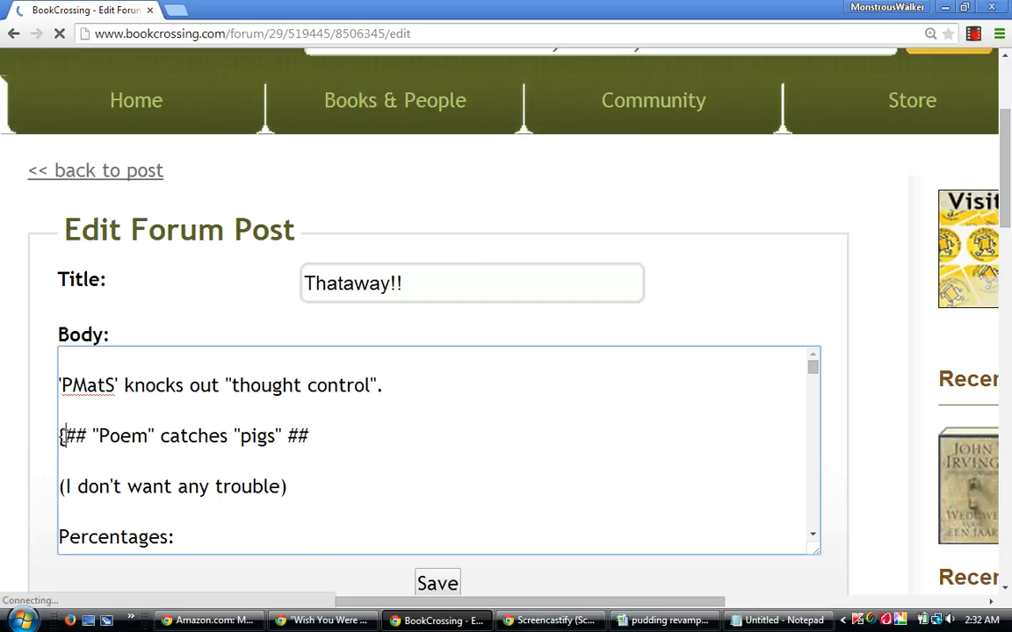
key(Right)
key(Right)
key(Right)
key(Right)
key(Right)
key(Right)
key(Right)
key(Right)
key(Right)
key(Right)
key(Right)
key(Right)
key(Right)
key(Right)
key(Right)
key(Right)
key(Right)
key(Right)
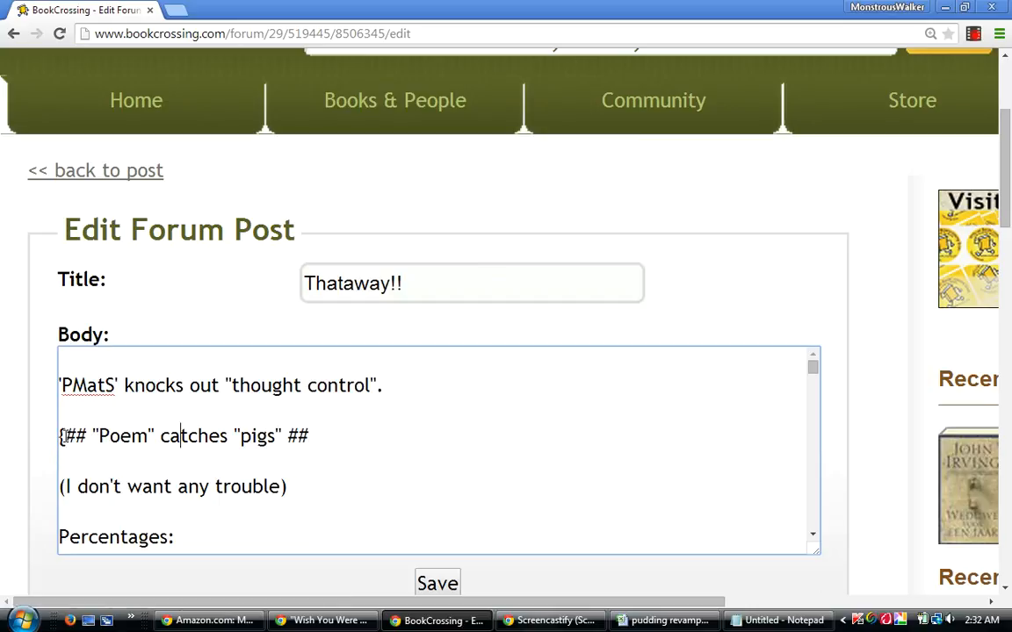
key(Right)
key(Right)
key(Right)
key(Right)
key(Right)
key(Right)
key(Right)
key(Right)
key(Right)
text(})
click(437, 585)
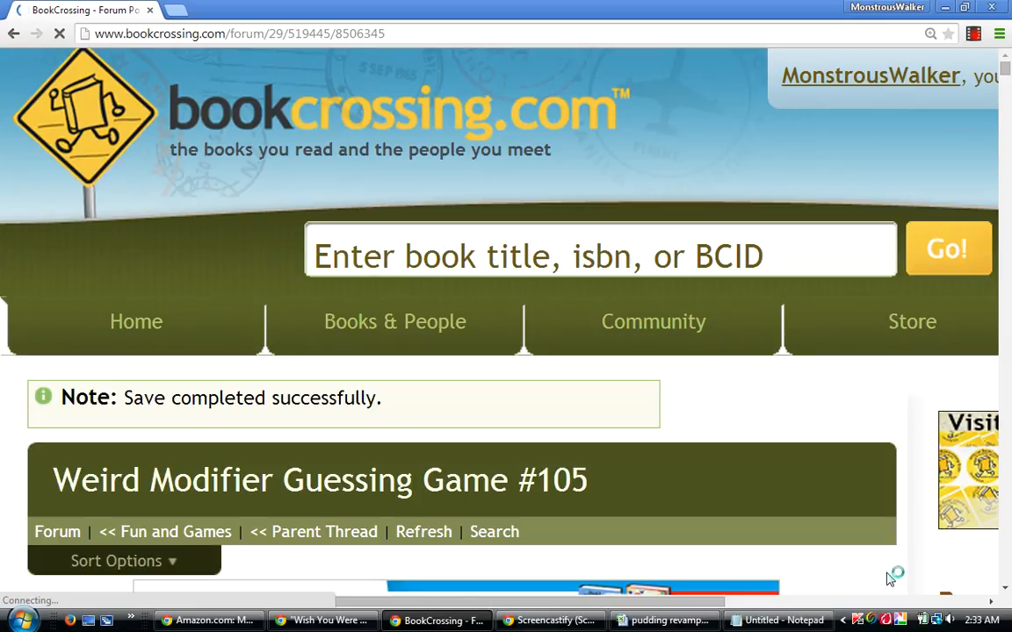
Review the saved "Thataway!!" post from the new line through the Percentages and Traditionals lists.
scroll(889, 578, down, 5)
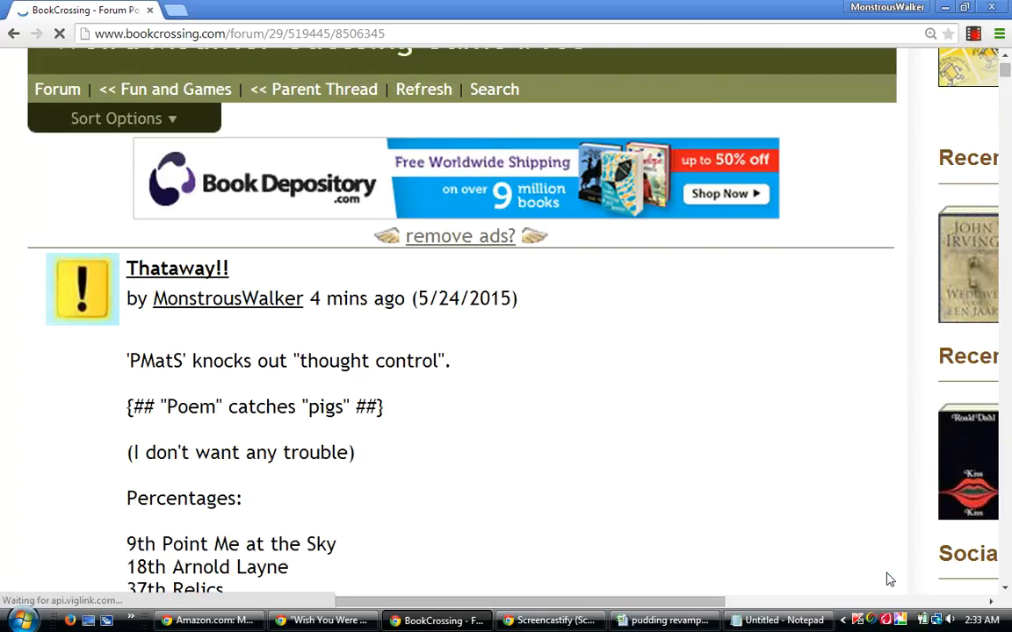
key(Down)
key(Down)
key(Down)
key(Down)
key(Down)
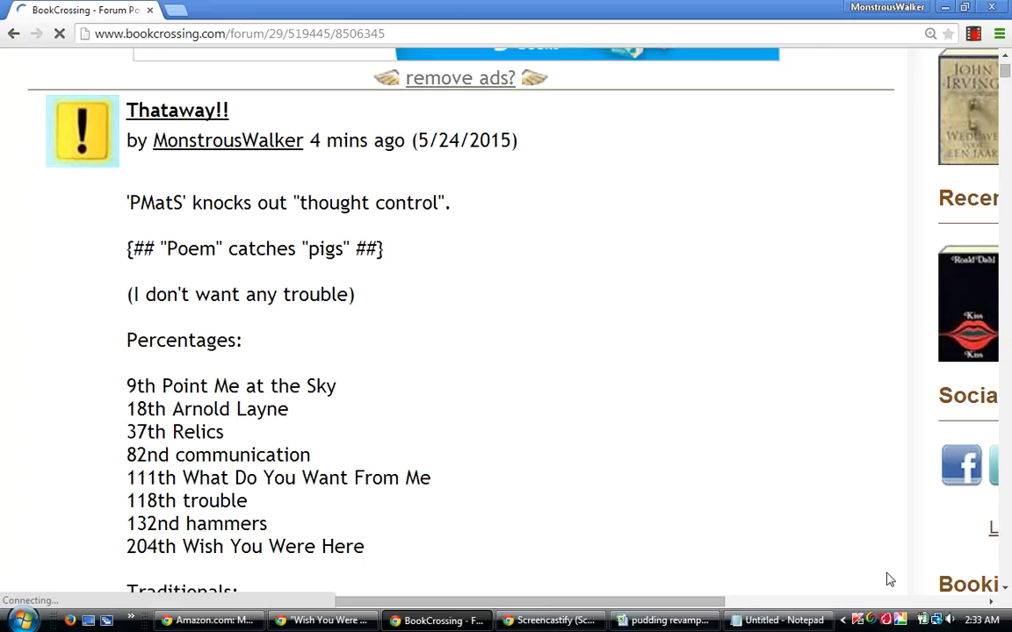
key(Down)
key(Down)
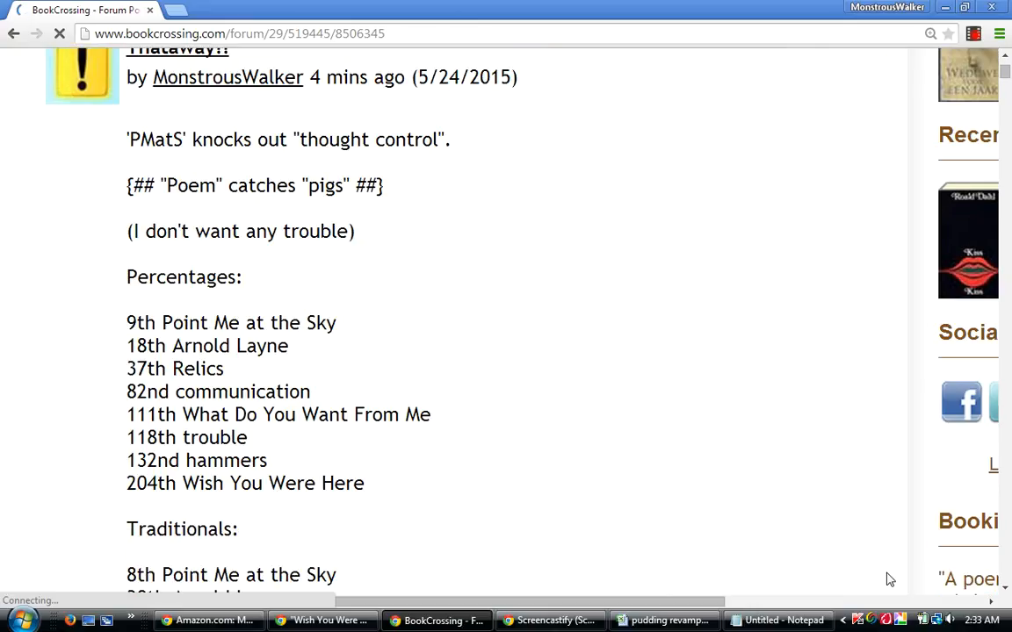
key(Down)
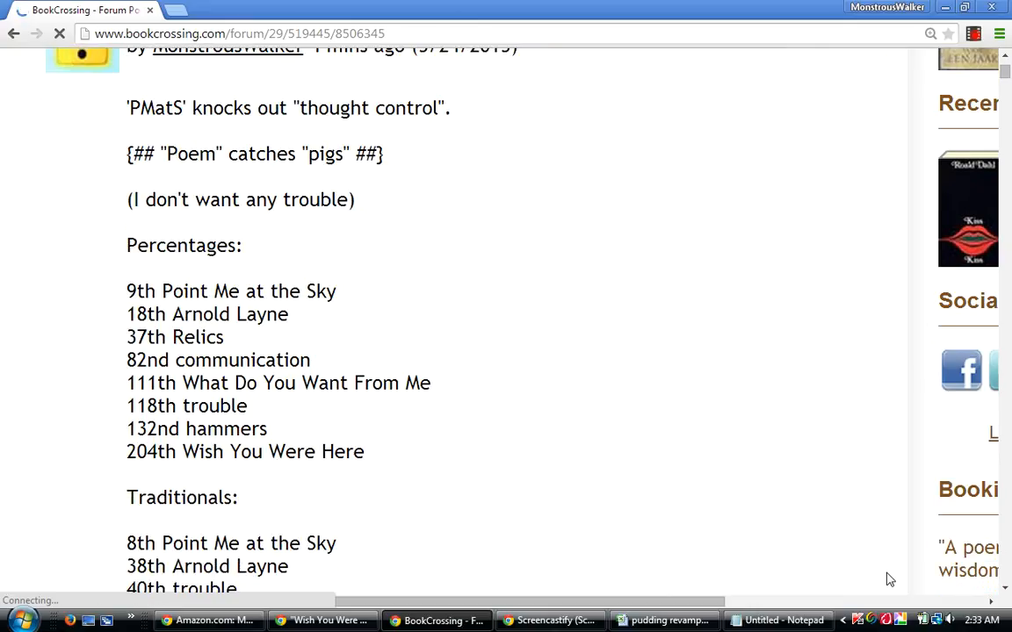
key(Down)
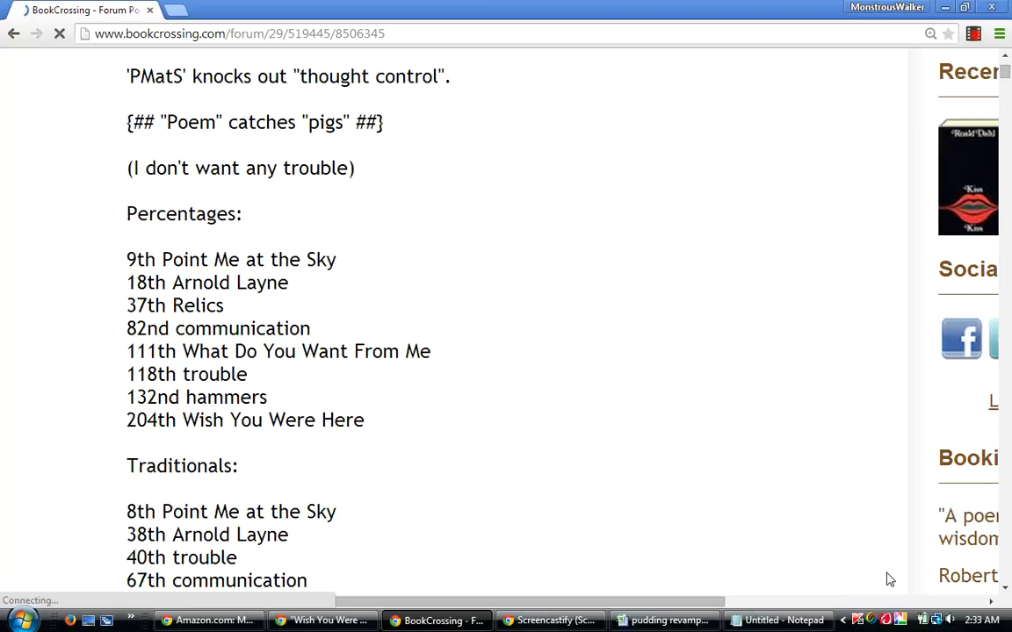
key(Down)
key(Down)
key(Down)
Check the rest of the saved "Thataway!!" post, from the Differentials through the Qualified Bests to the guess count.
key(Down)
key(Down)
key(Down)
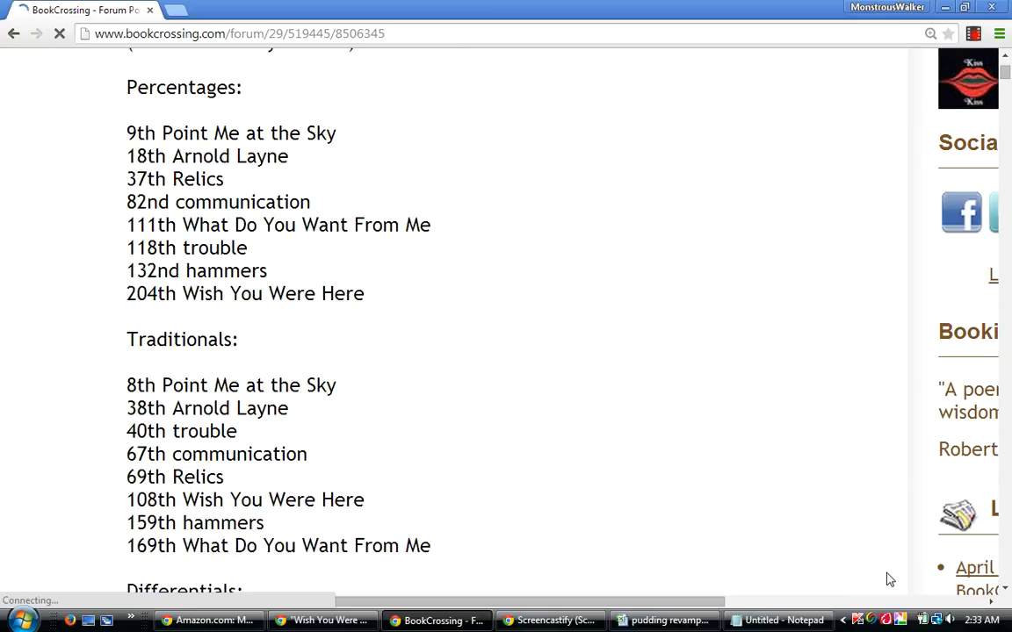
key(Down)
key(Down)
key(Down)
key(Down)
key(Down)
key(Down)
key(Down)
key(Down)
key(Down)
key(Down)
key(Down)
key(Down)
key(Down)
key(Down)
key(Down)
key(Down)
key(Down)
key(Down)
key(Down)
key(Down)
key(Down)
key(Down)
key(Down)
key(Down)
key(Down)
key(Down)
key(Down)
key(Down)
key(Down)
key(Down)
key(Down)
key(Down)
key(Down)
key(Down)
key(Down)
key(Down)
key(Down)
key(Down)
key(Down)
key(Down)
key(Down)
key(Down)
key(Down)
key(Down)
key(Down)
key(Down)
key(Down)
key(Down)
key(Down)
key(Down)
key(Down)
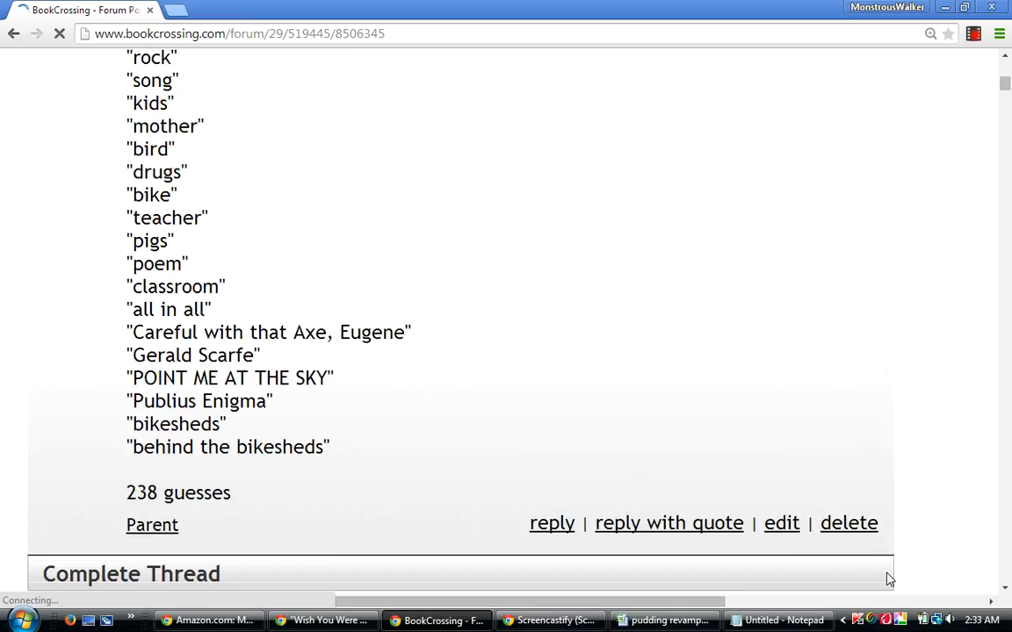
key(Down)
key(Down)
key(Down)
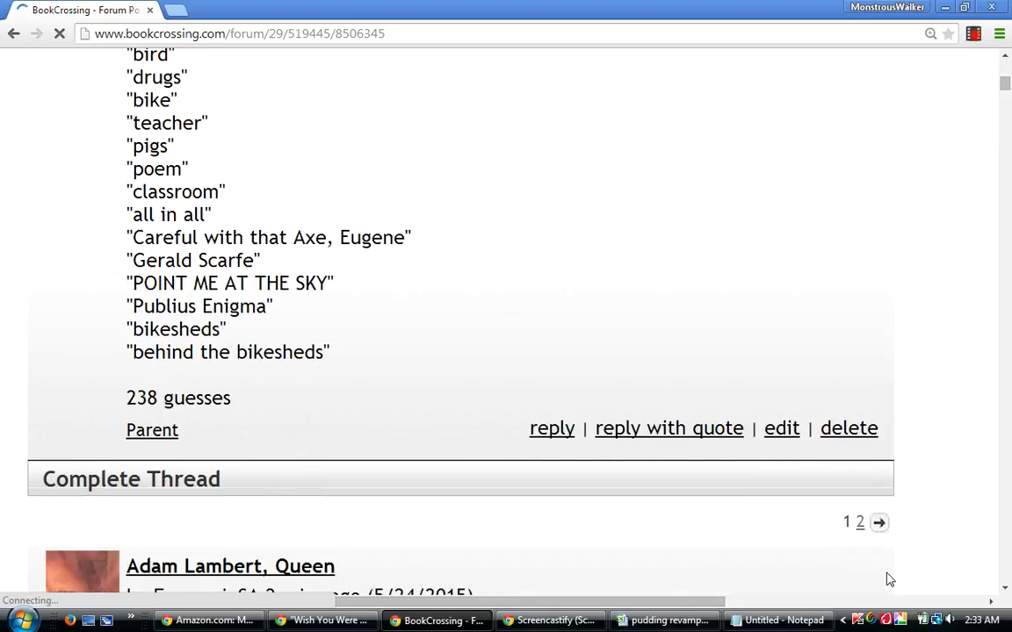
Look at the "Adam Lambert, Queen" reply and the start of the "Thataway!!" post in the Complete Thread section.
key(Down)
key(Down)
key(Down)
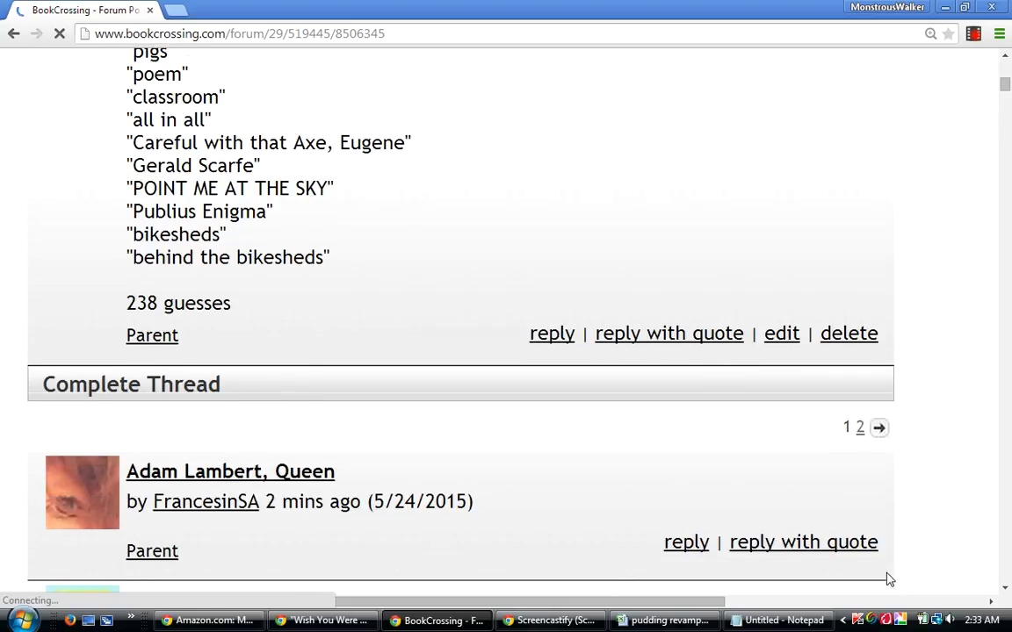
key(Down)
key(Down)
key(Down)
key(Down)
key(Down)
key(Down)
key(Down)
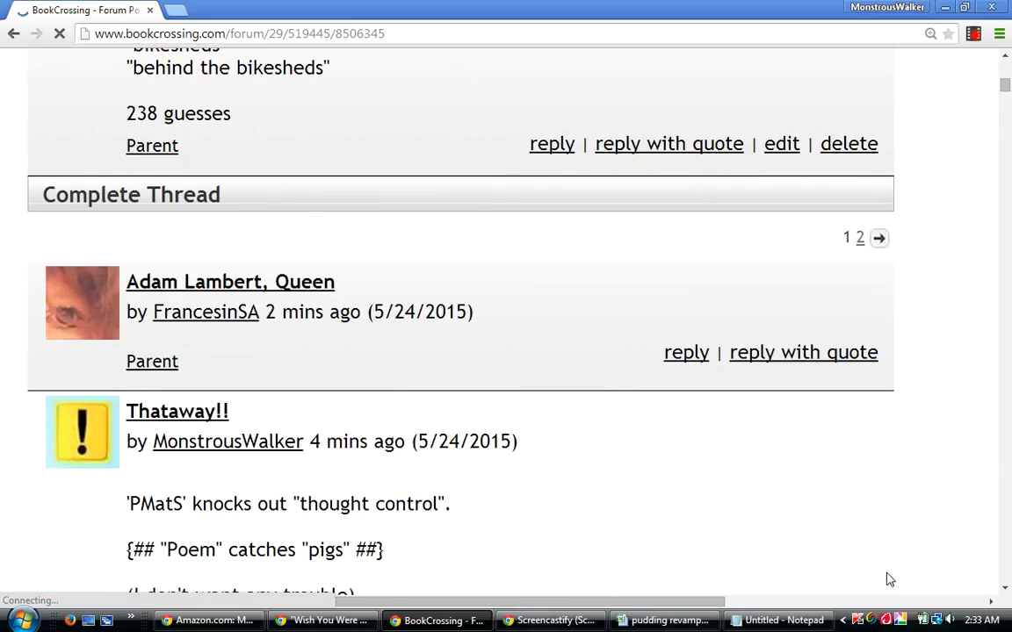
key(Down)
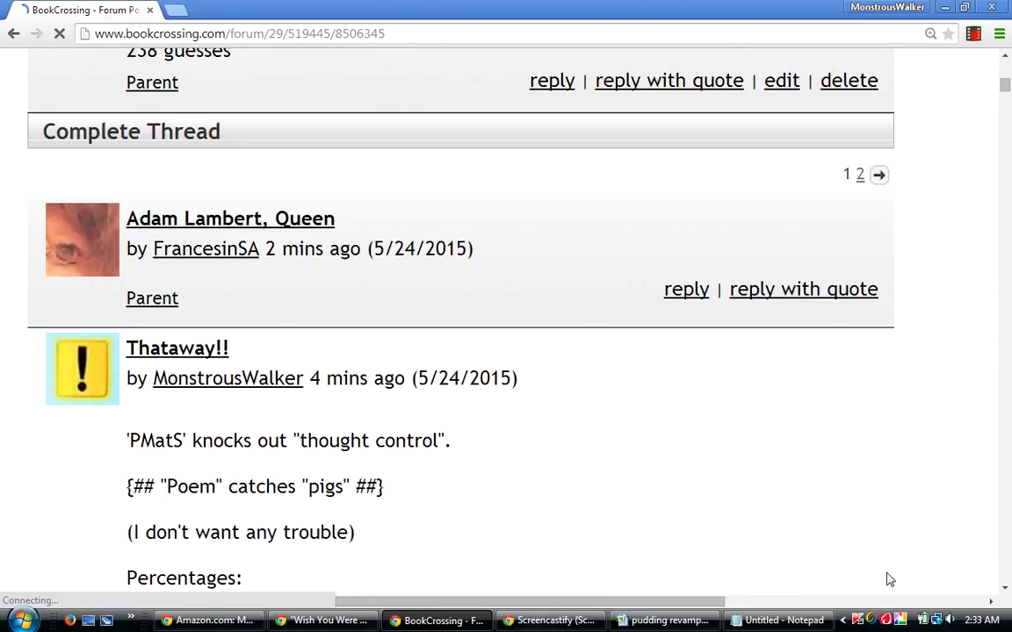
scroll(889, 580, down, 1)
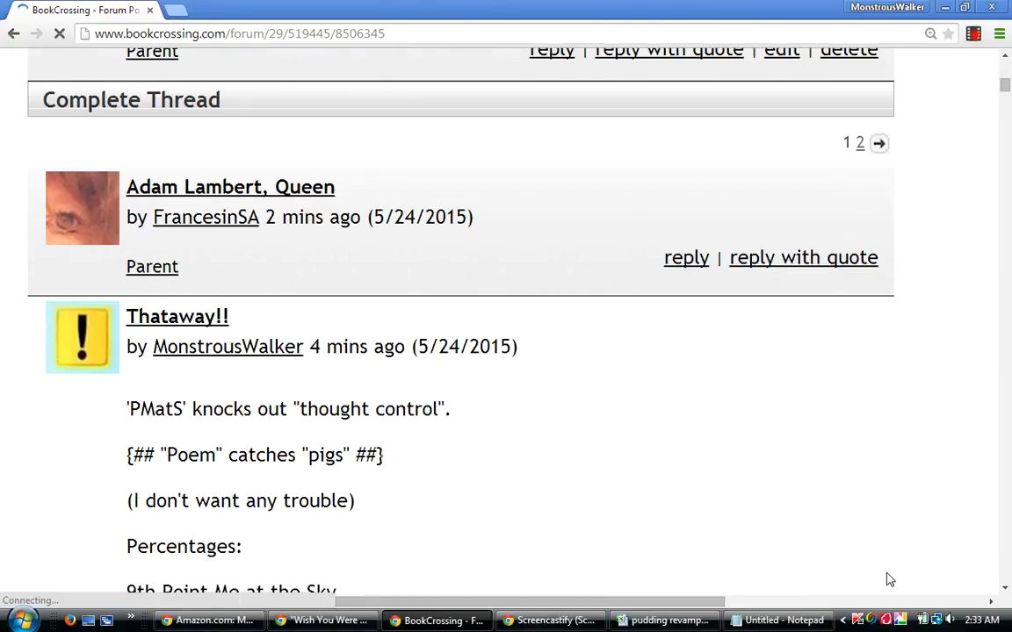
scroll(889, 579, down, 1)
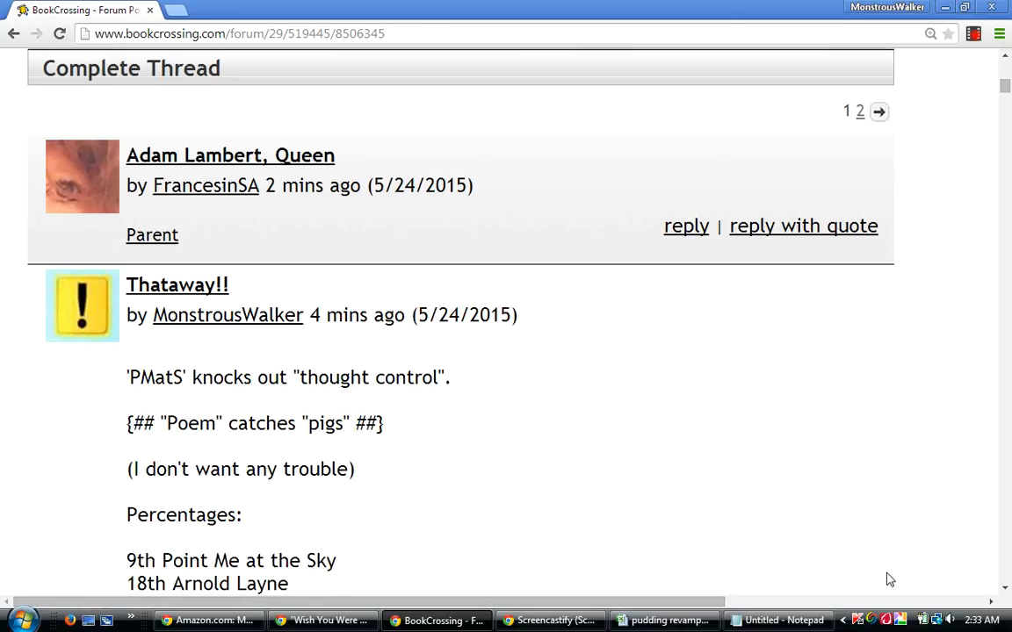
scroll(888, 580, down, 1)
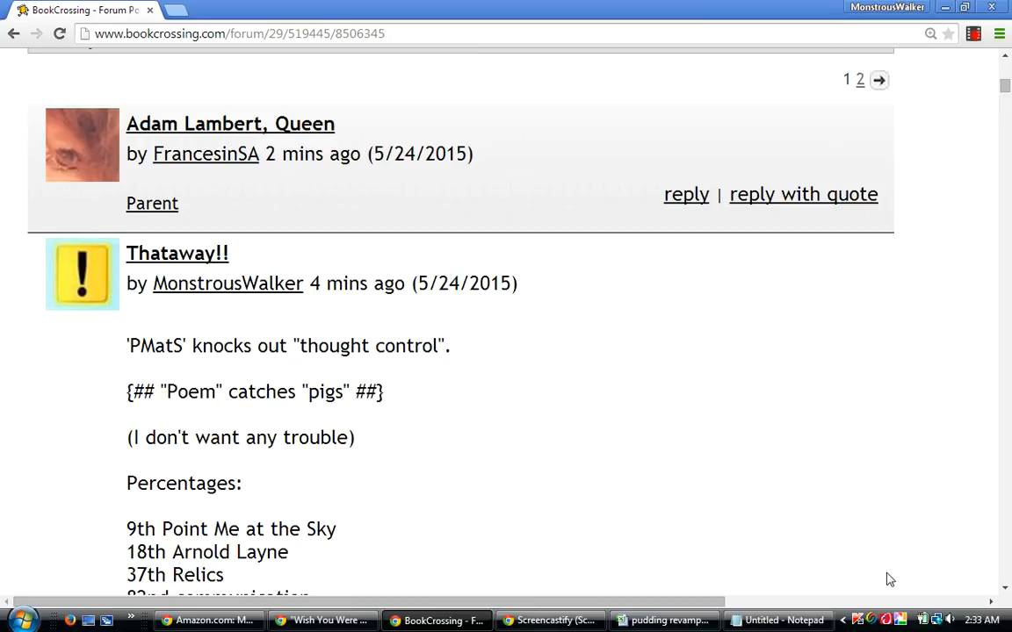
scroll(889, 580, up, 1)
scroll(888, 580, down, 6)
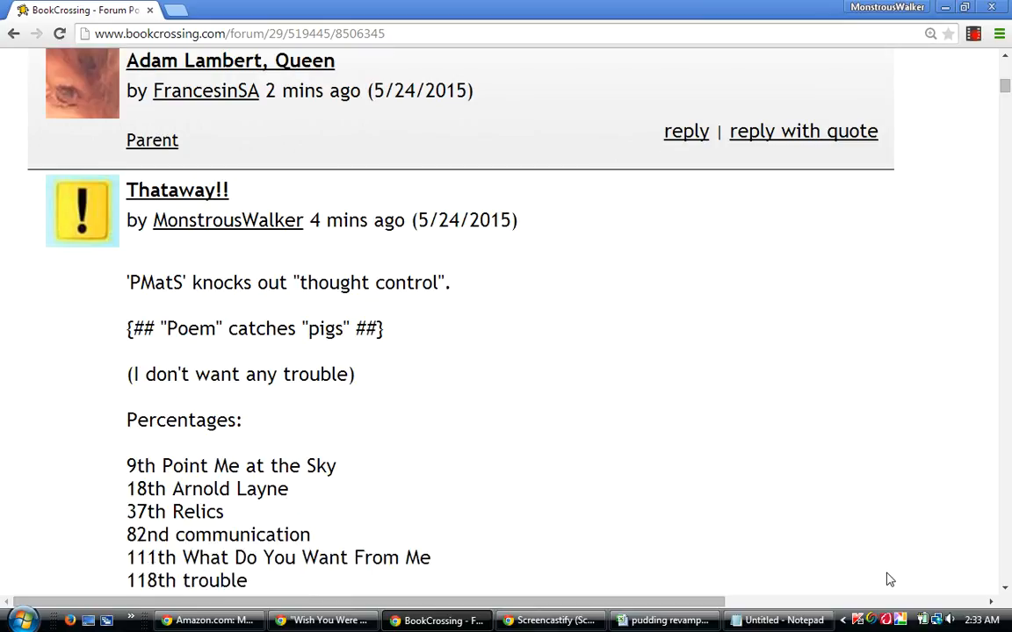
Skim the "Thataway!!" post in the Complete Thread down to the "hammers, Wish You were Here" and "Trouble" replies.
scroll(889, 579, down, 5)
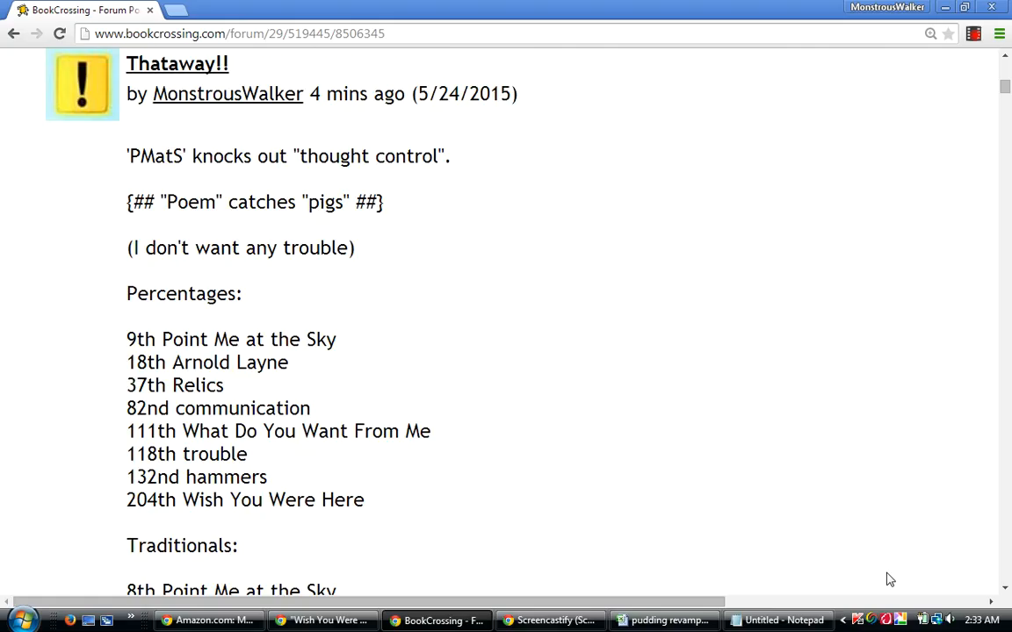
scroll(888, 580, down, 11)
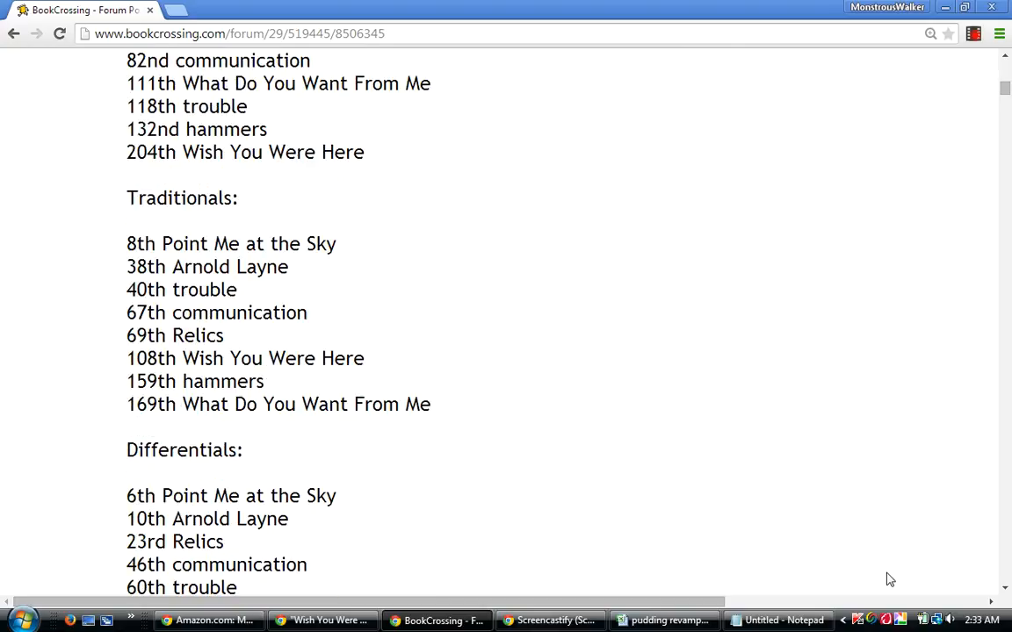
scroll(889, 579, down, 20)
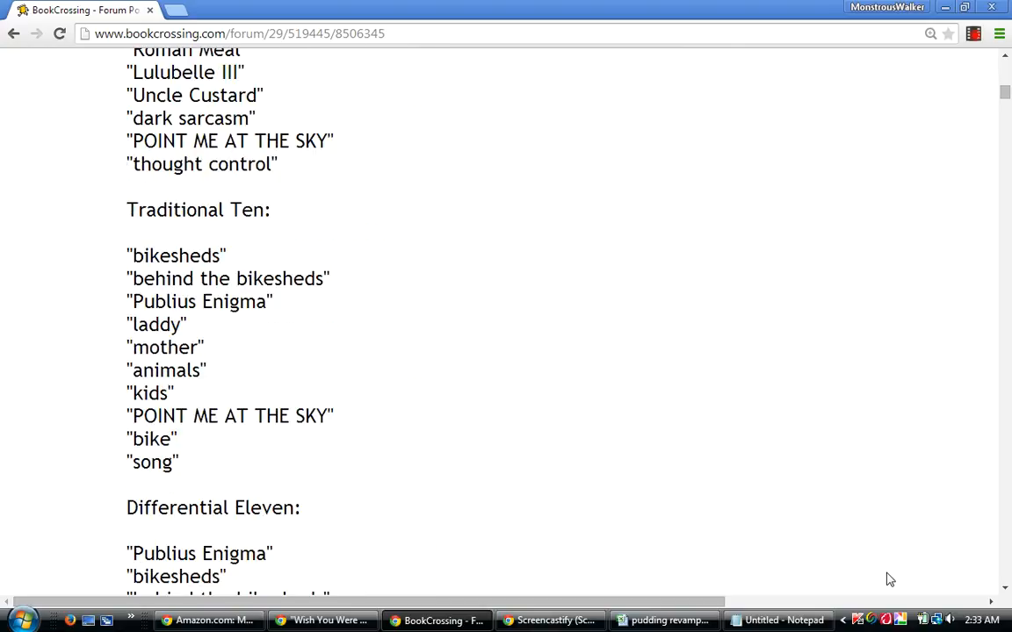
scroll(889, 580, down, 20)
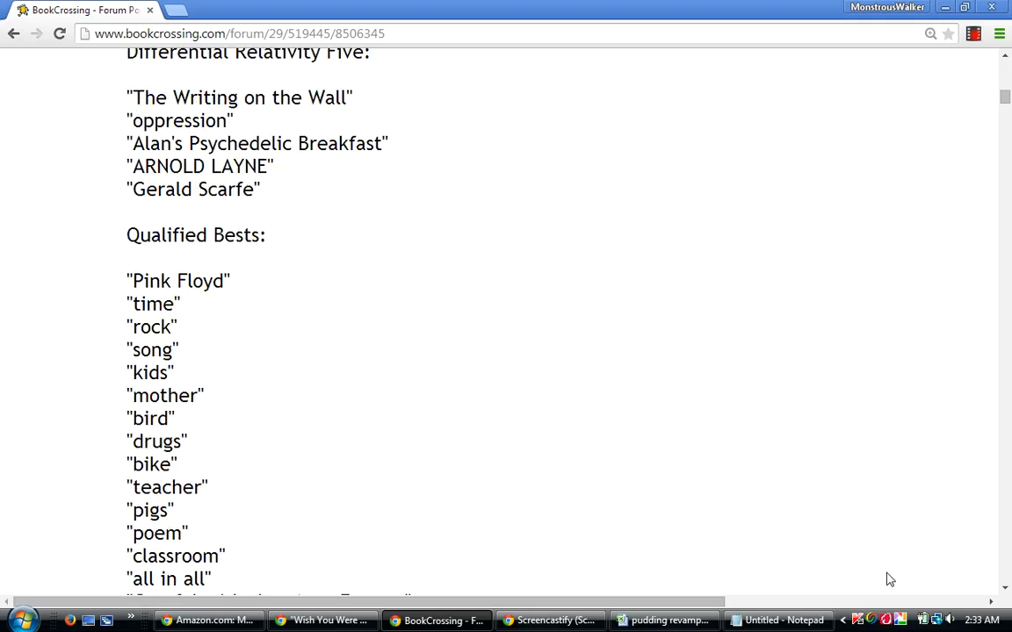
scroll(889, 580, down, 1)
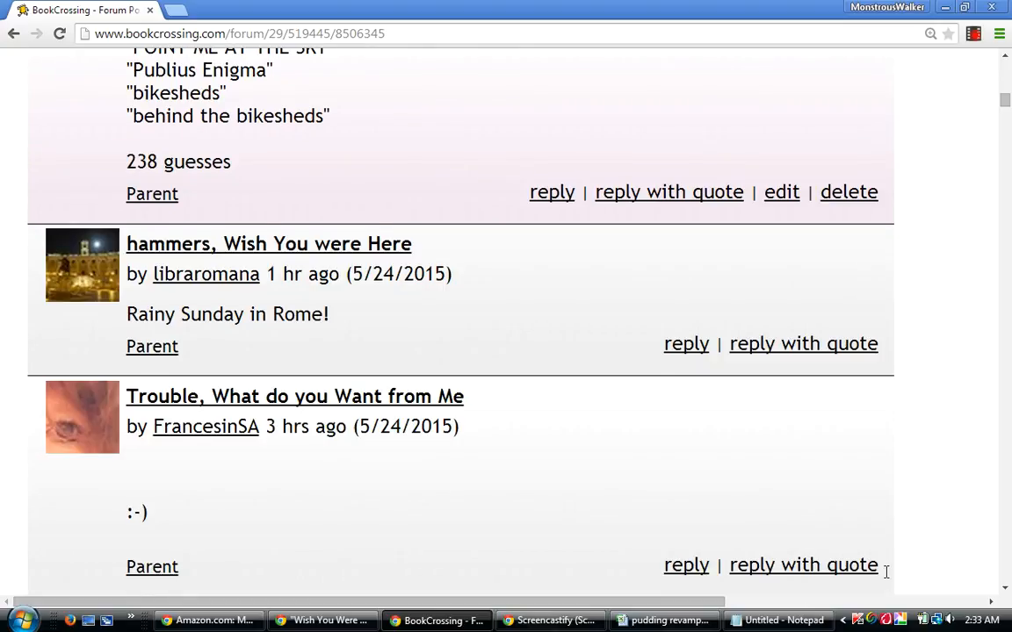
scroll(888, 580, down, 1)
scroll(888, 579, up, 3)
scroll(889, 579, up, 7)
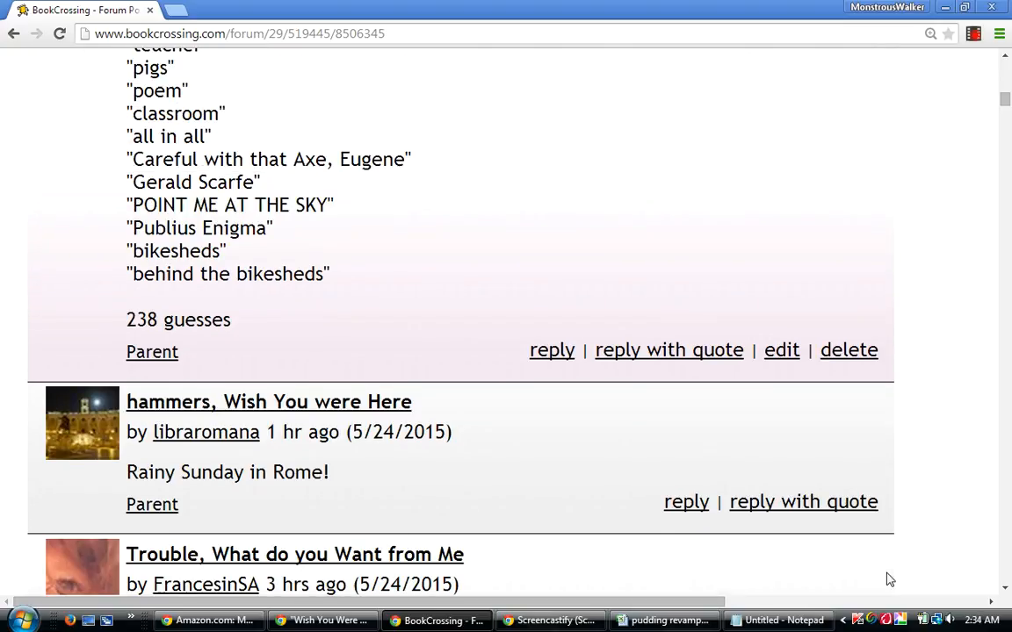
Look back through the "Thataway!!" lists from the Qualified Bests up to the "Adam Lambert, Queen" reply.
scroll(889, 580, up, 13)
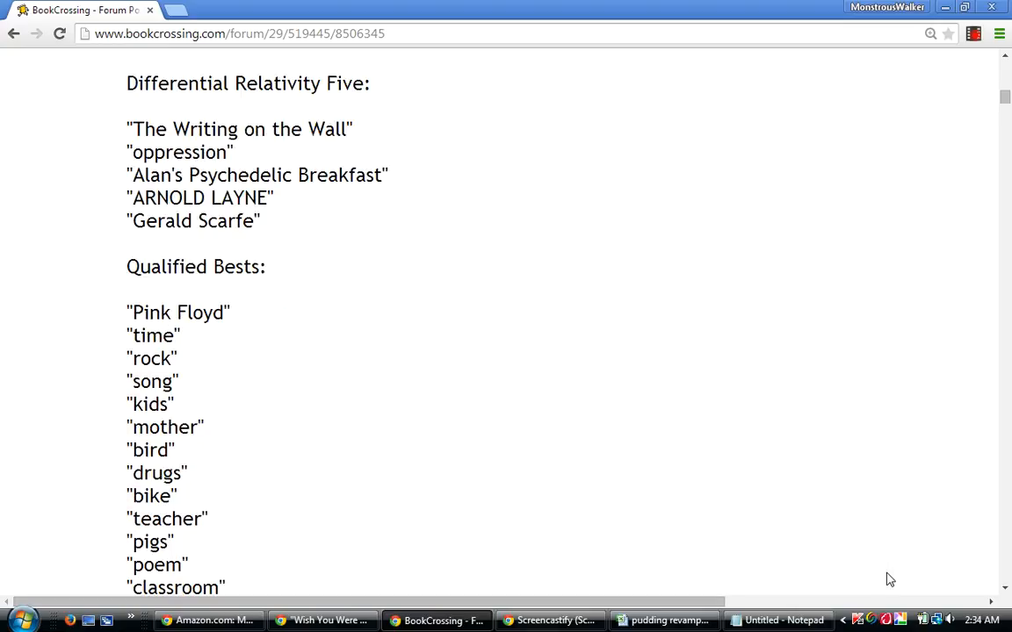
scroll(889, 579, up, 20)
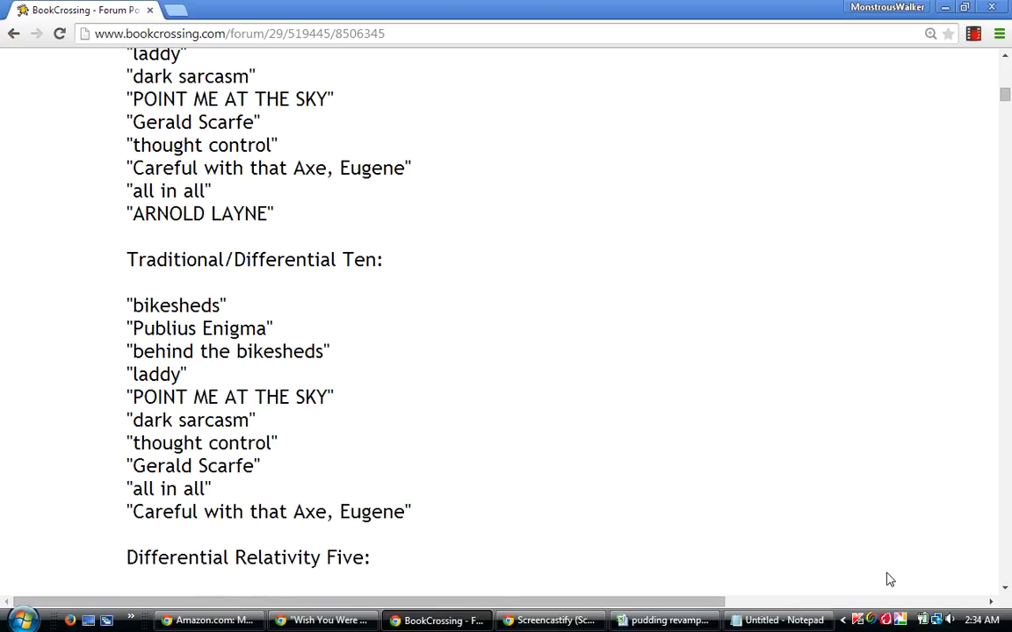
scroll(889, 580, up, 20)
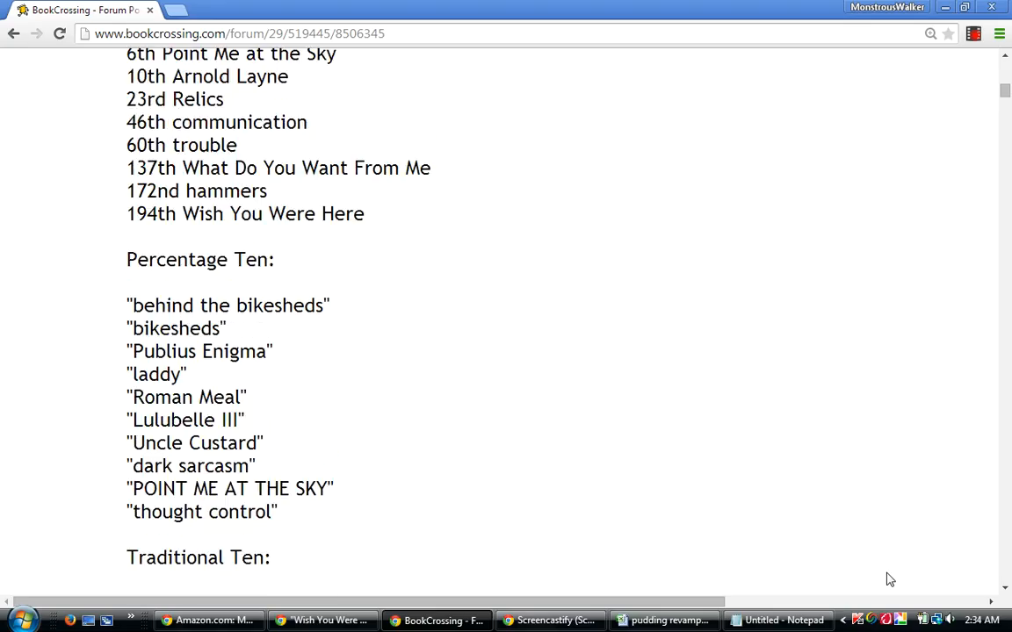
scroll(889, 579, up, 14)
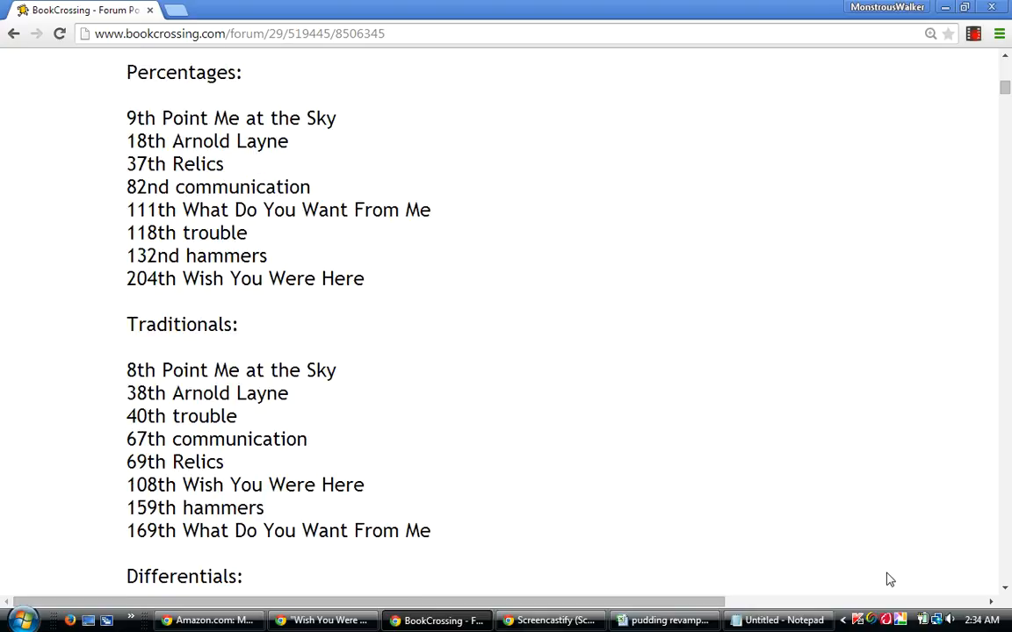
scroll(889, 579, up, 9)
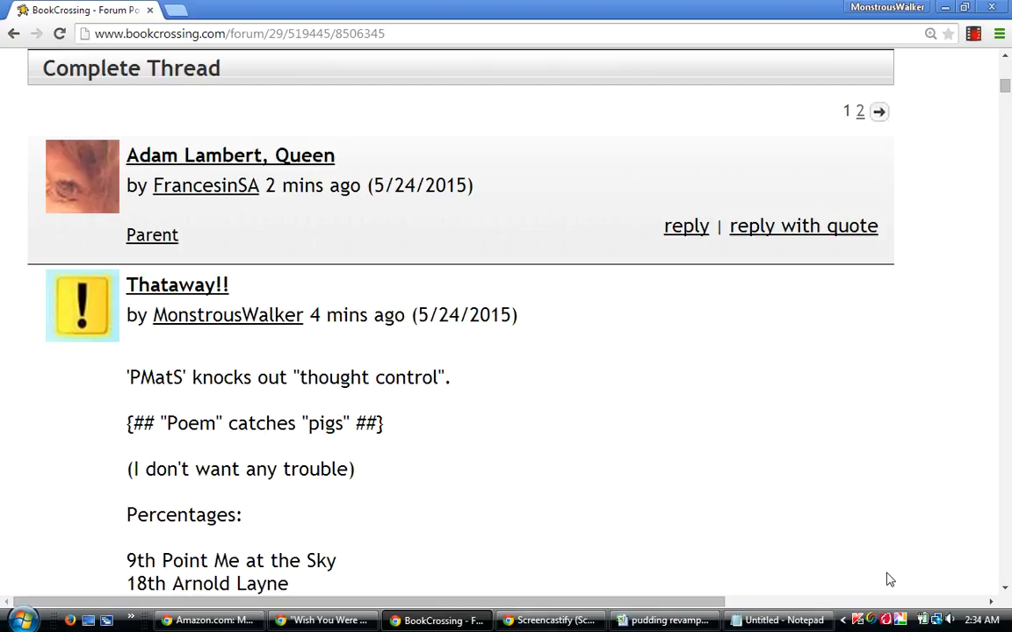
scroll(889, 580, up, 1)
scroll(889, 580, up, 1)
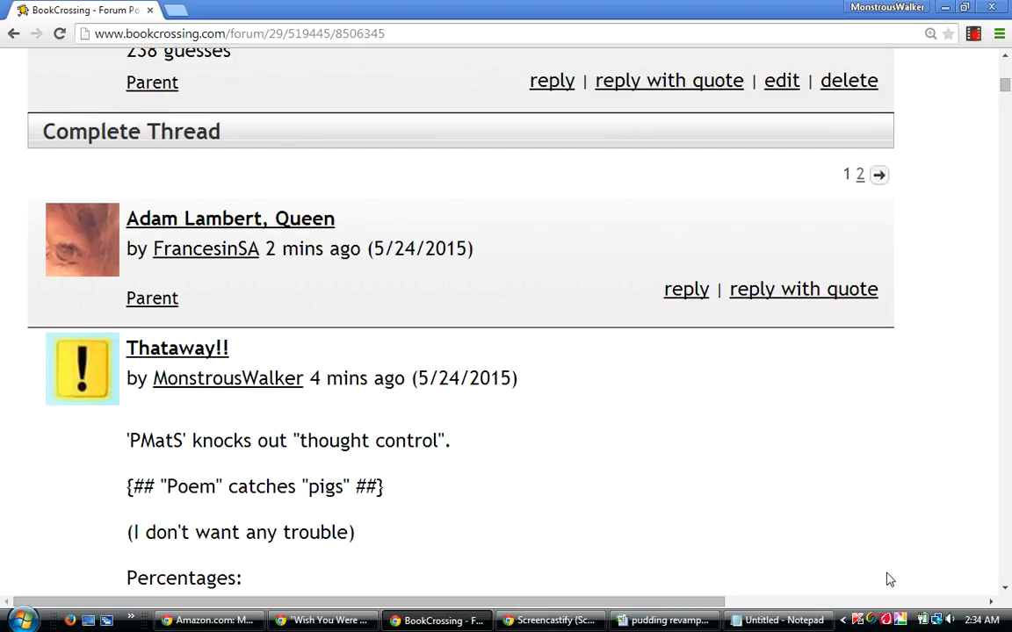
Reread the opening lines and the Percentages list of the "Thataway!!" post in the Complete Thread.
scroll(889, 580, down, 2)
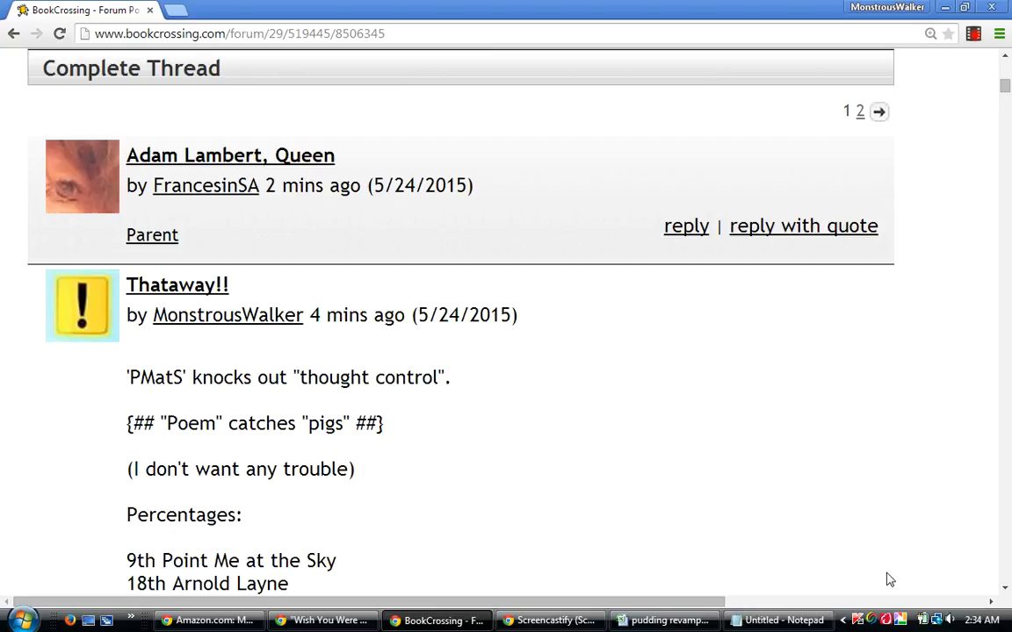
scroll(888, 580, down, 2)
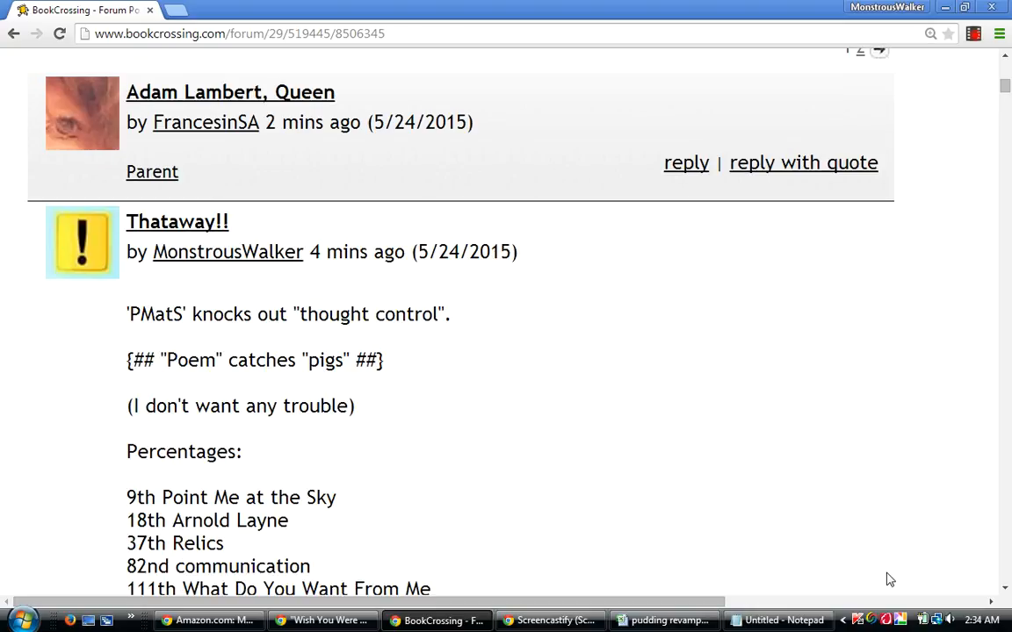
scroll(888, 579, down, 2)
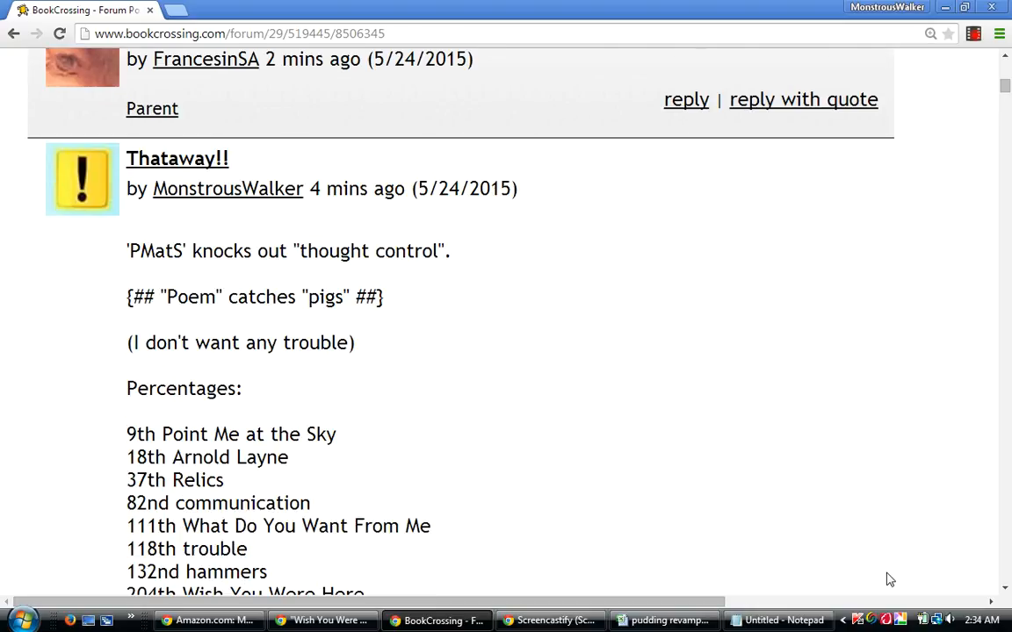
scroll(888, 579, down, 1)
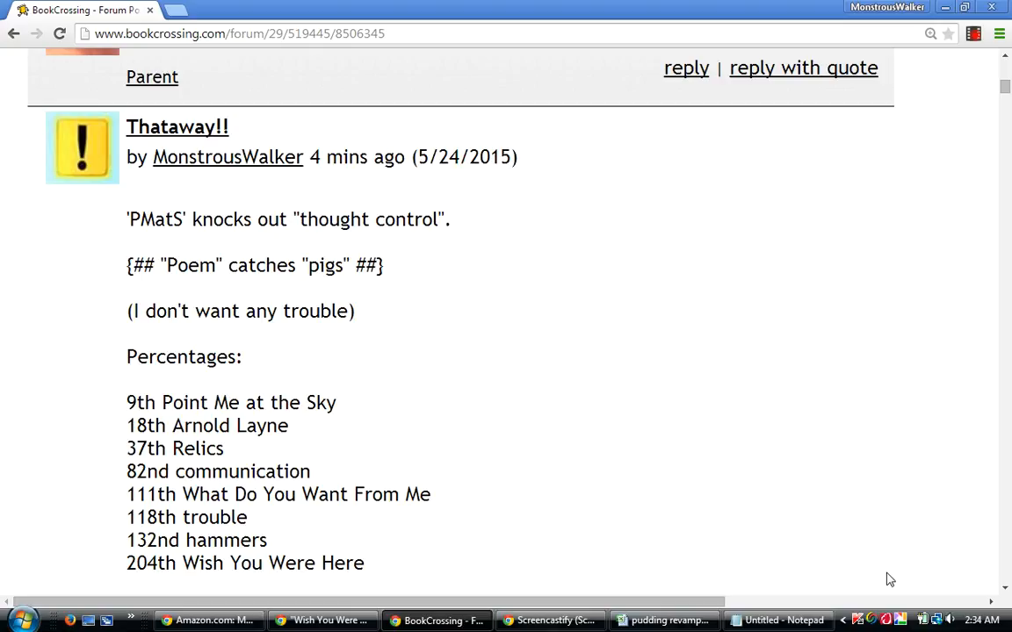
scroll(889, 580, down, 1)
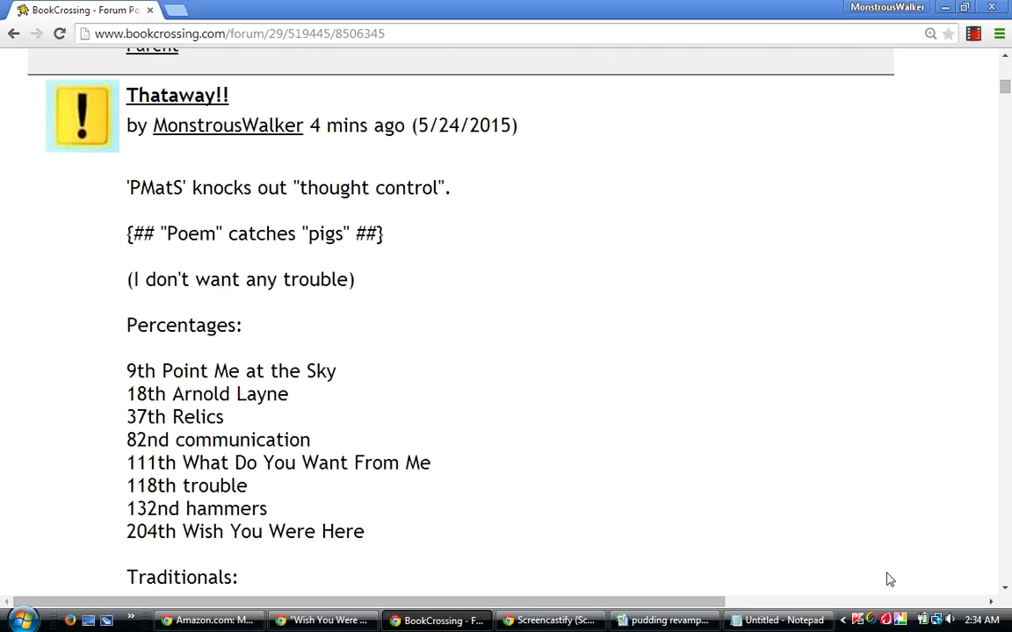
scroll(889, 580, up, 1)
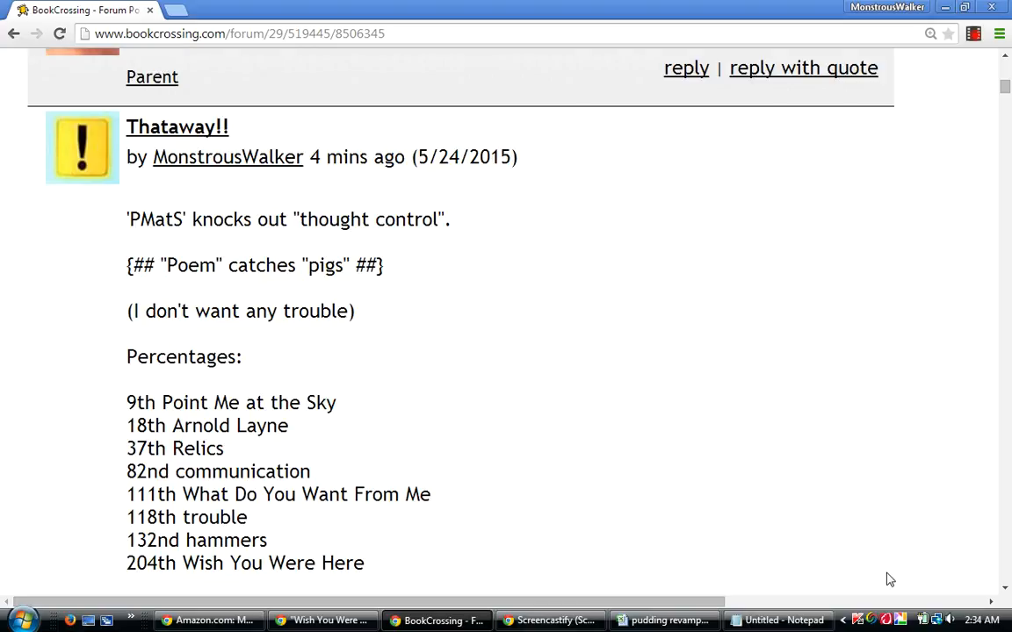
scroll(889, 580, down, 1)
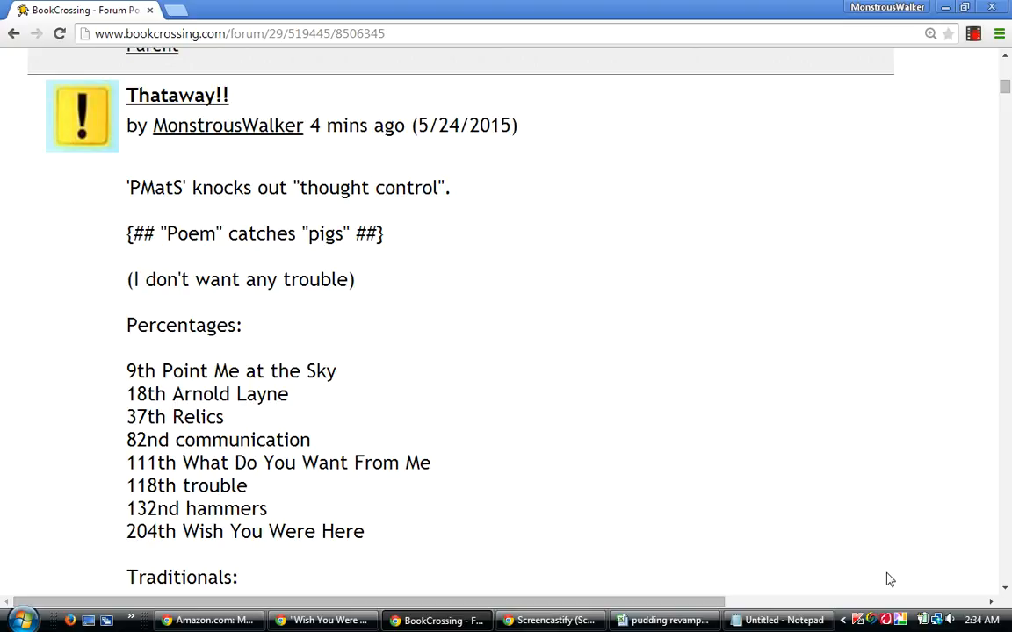
scroll(889, 580, up, 2)
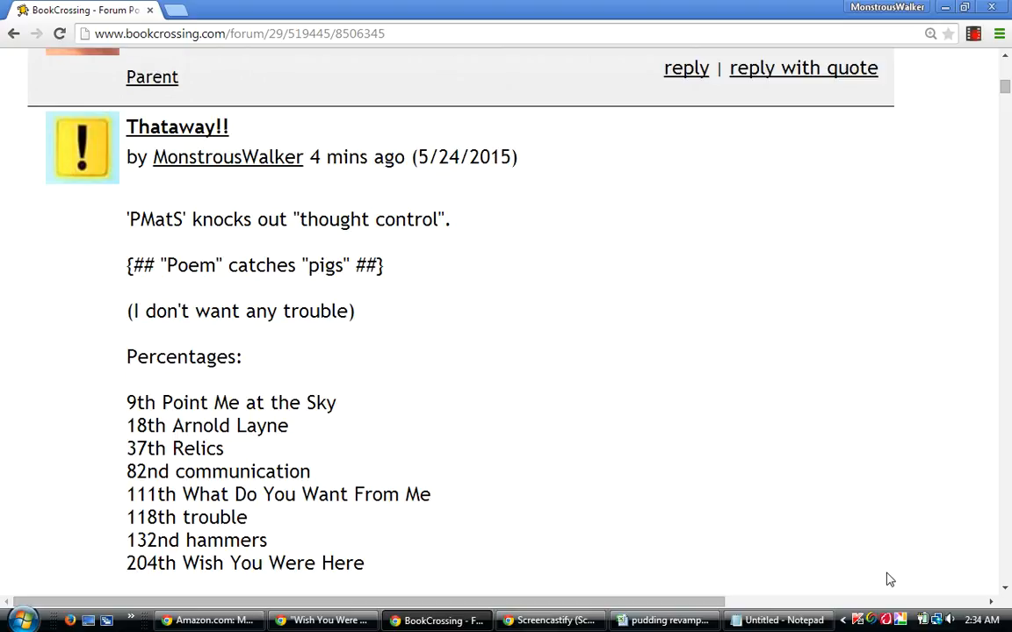
Examine the Traditionals, Differentials and Percentage Ten lists of the "Thataway!!" post.
scroll(888, 579, down, 1)
scroll(889, 579, down, 9)
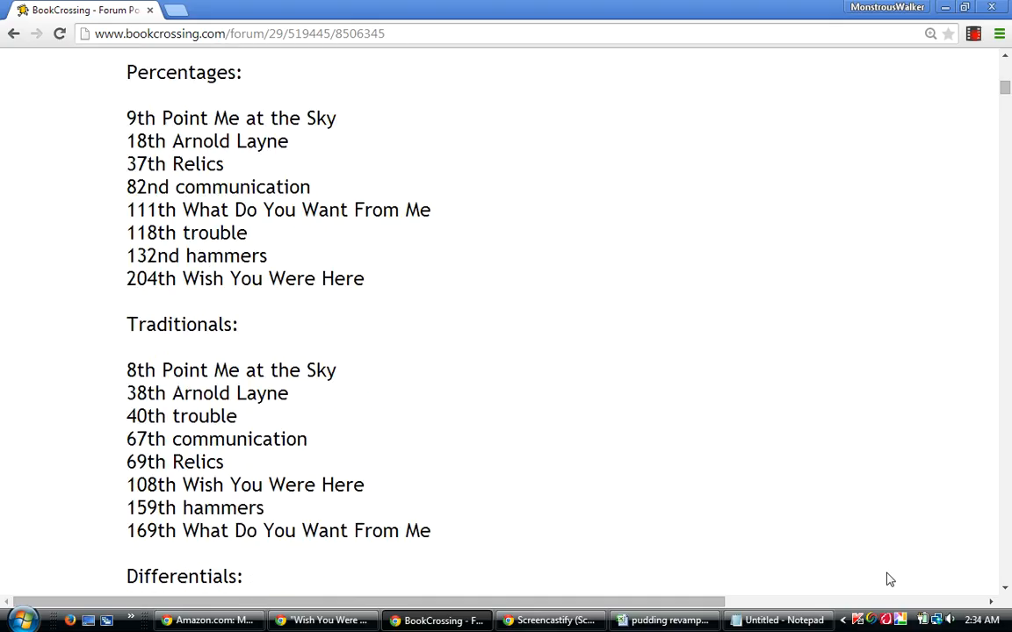
scroll(889, 579, down, 9)
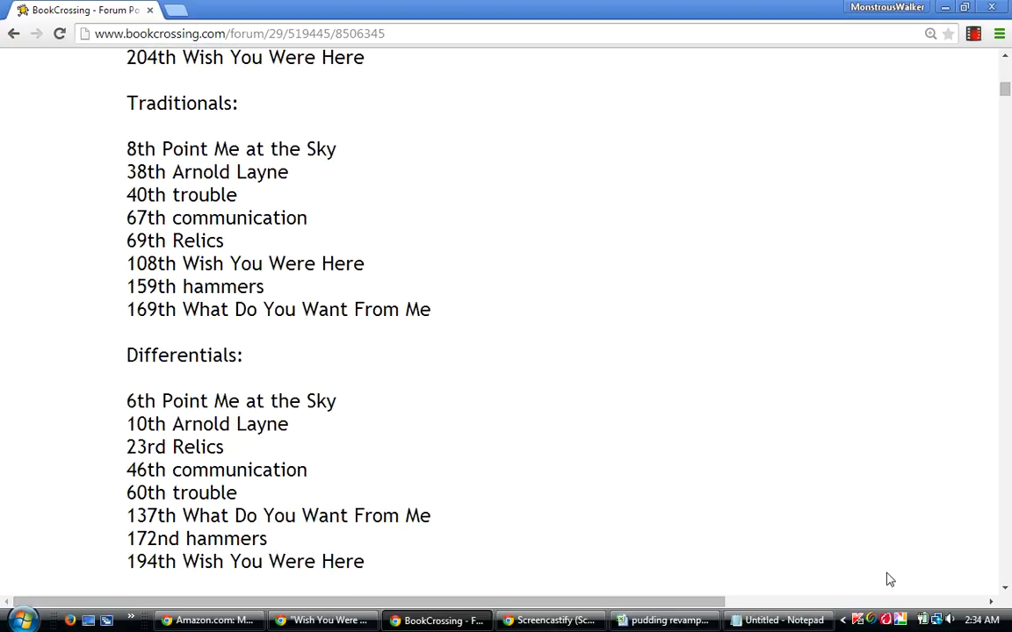
scroll(889, 579, down, 6)
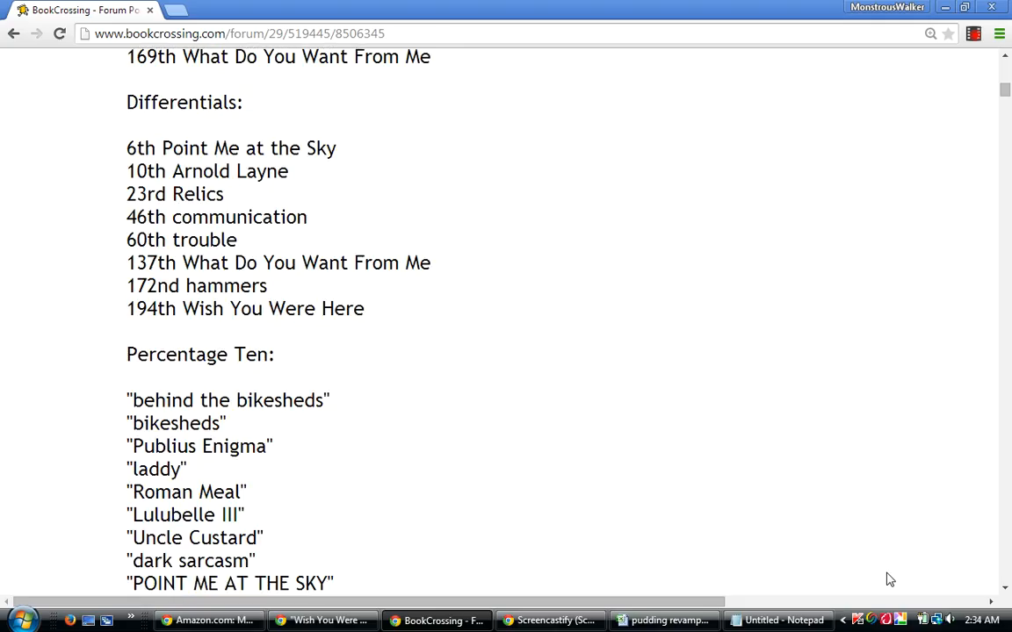
scroll(889, 579, down, 1)
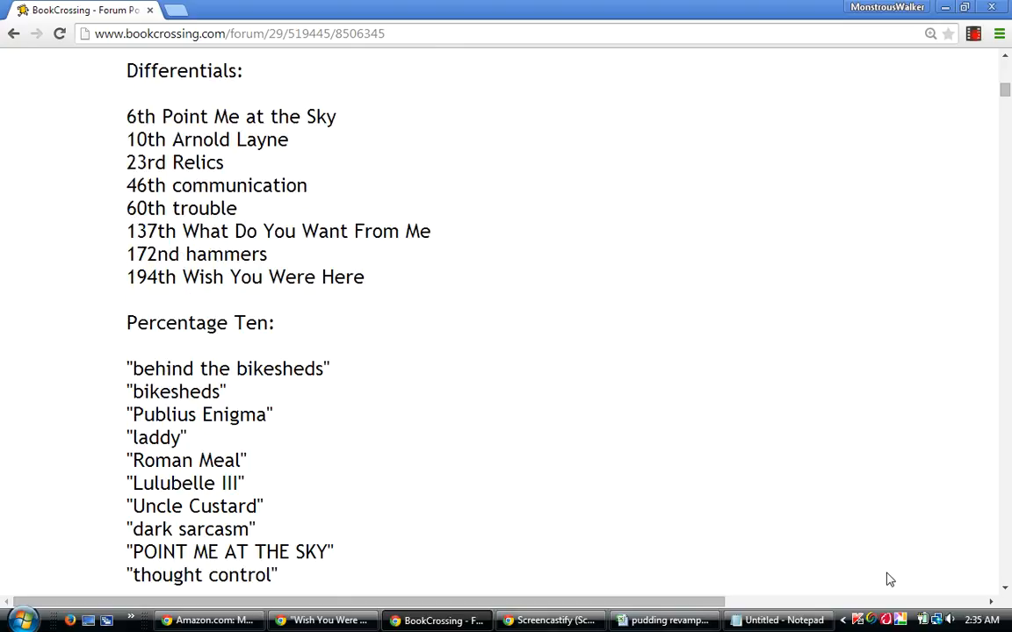
scroll(888, 579, up, 1)
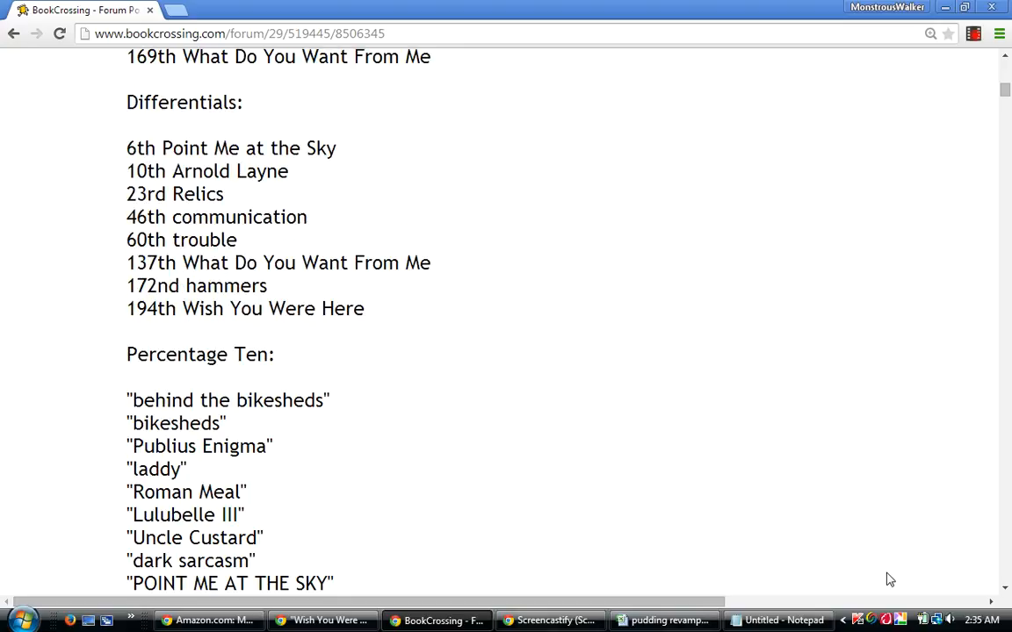
scroll(889, 579, up, 1)
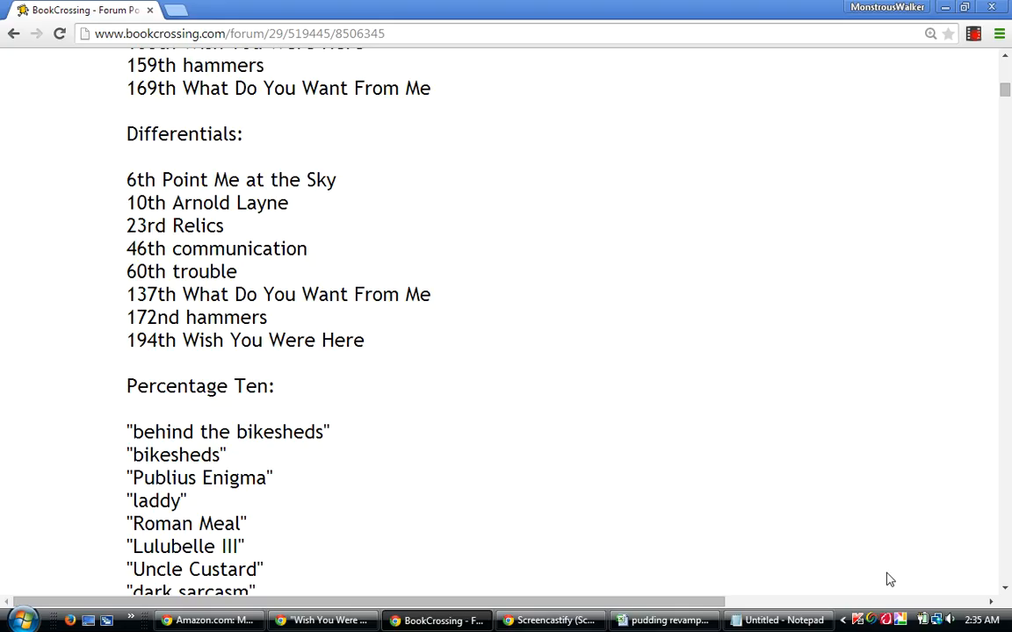
Look back up from the "Thataway!!" lists to the "Adam Lambert, Queen" guess that opens the Complete Thread.
scroll(889, 579, up, 1)
scroll(888, 580, up, 3)
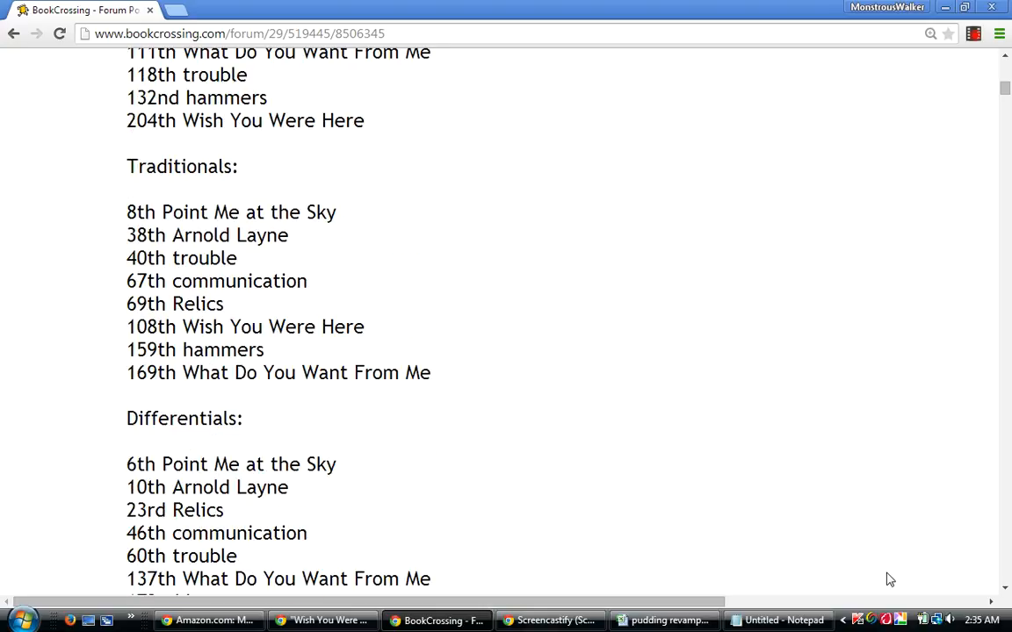
scroll(888, 579, up, 6)
scroll(889, 580, up, 3)
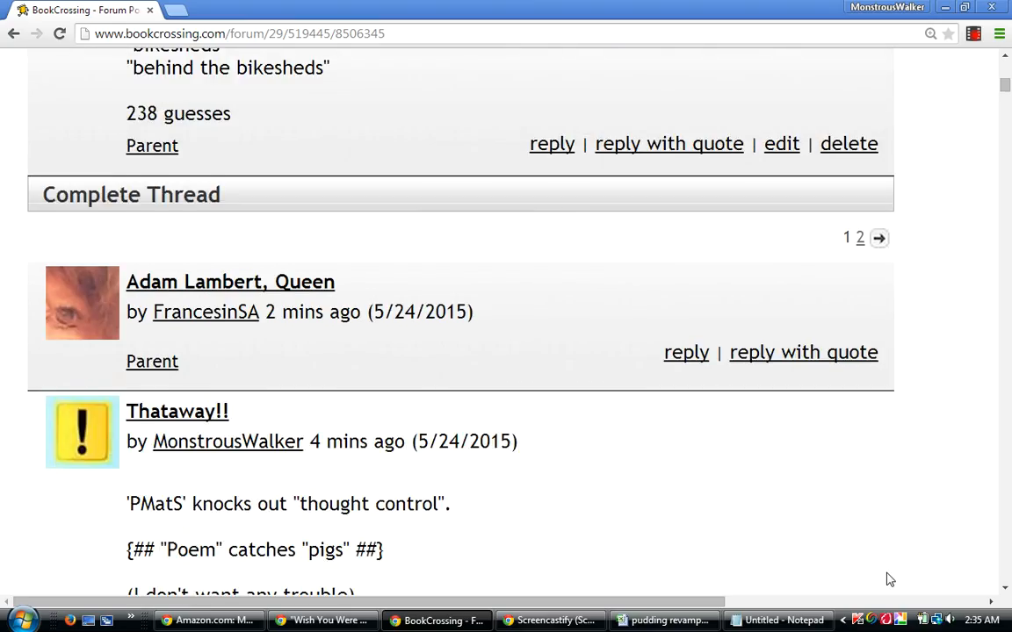
scroll(888, 580, up, 2)
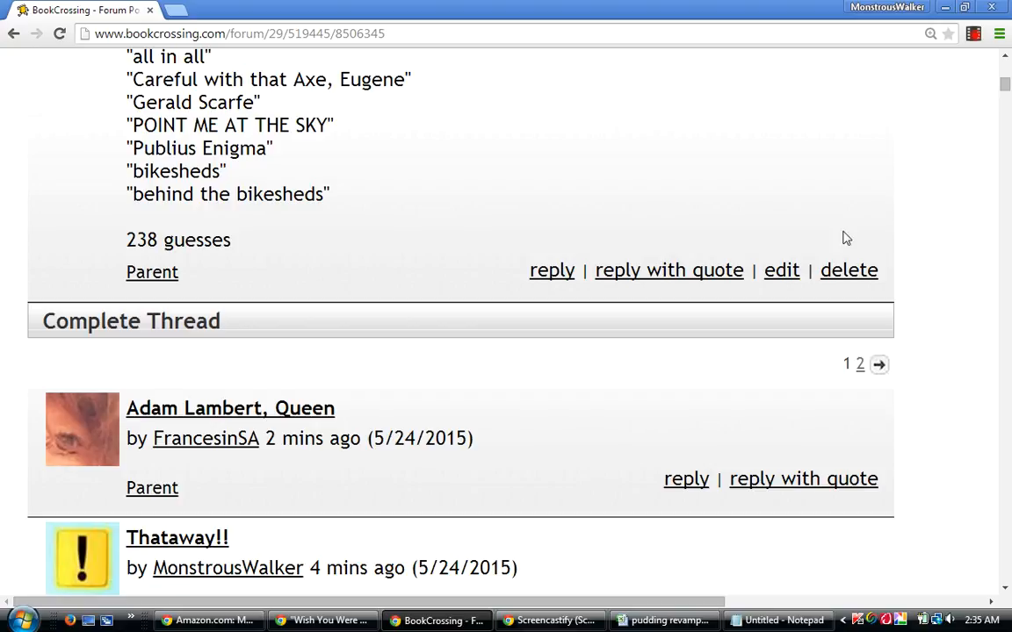
drag(343, 409, 282, 415)
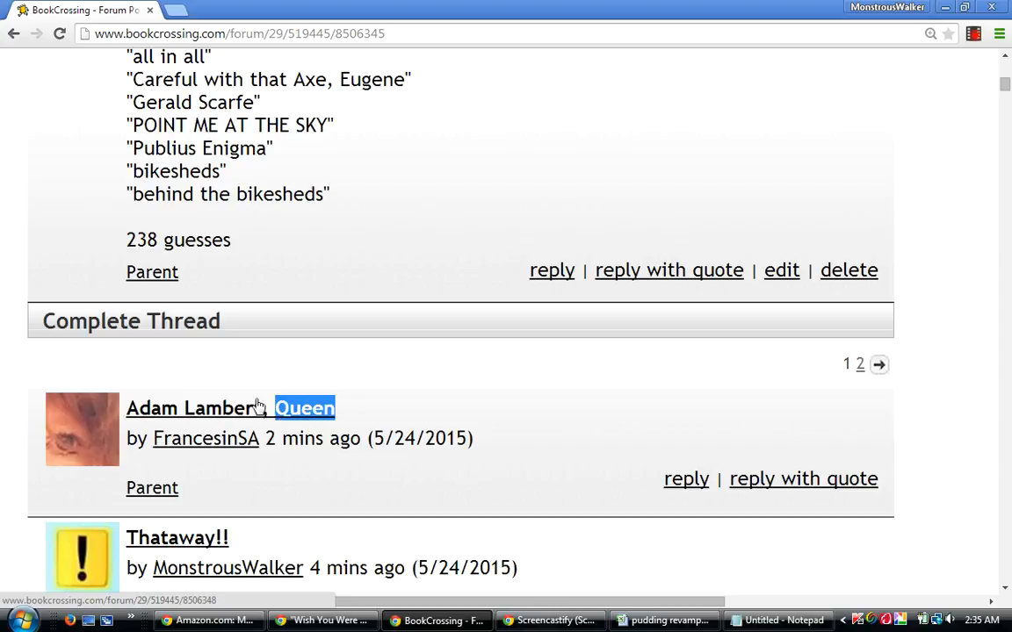
click(469, 393)
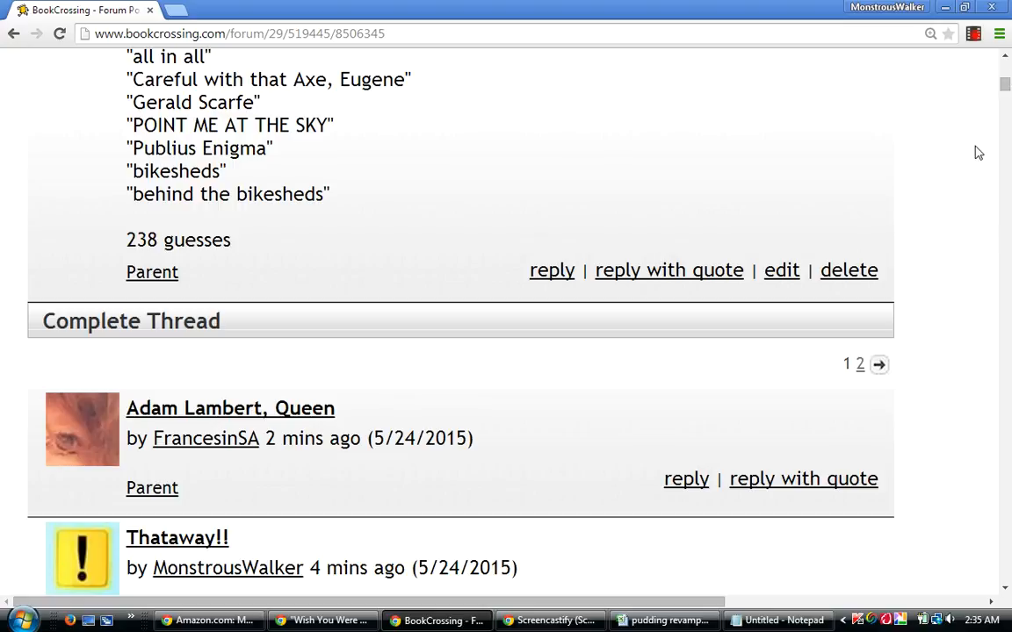
drag(1007, 82, 1008, 84)
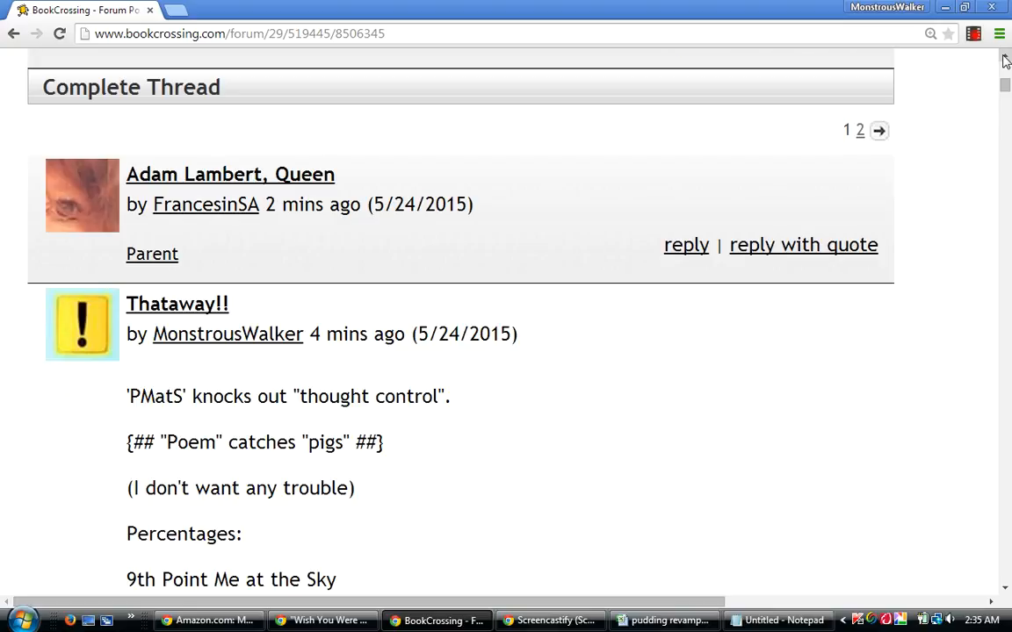
scroll(905, 54, up, 2)
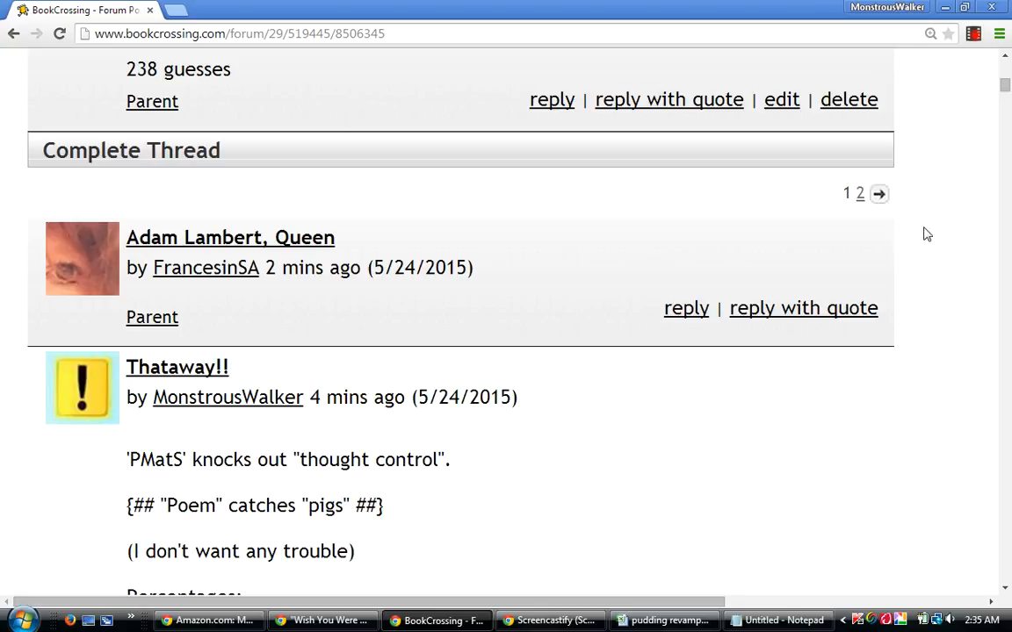
Restore the forum window to a smaller size and show the Amazon book cover preview beside it, keeping the forum in front.
double_click(867, 8)
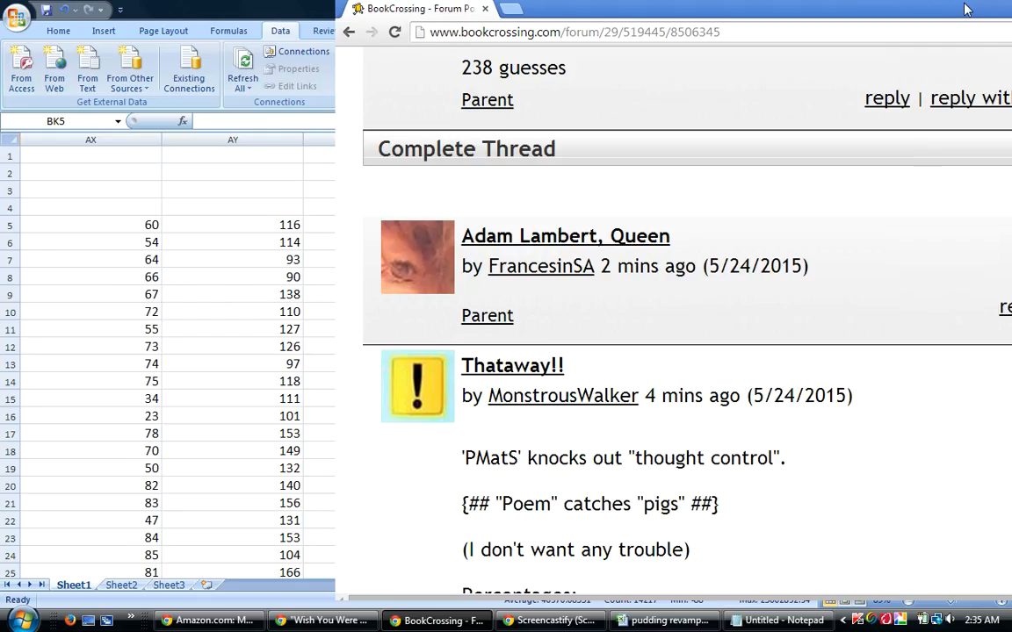
click(209, 621)
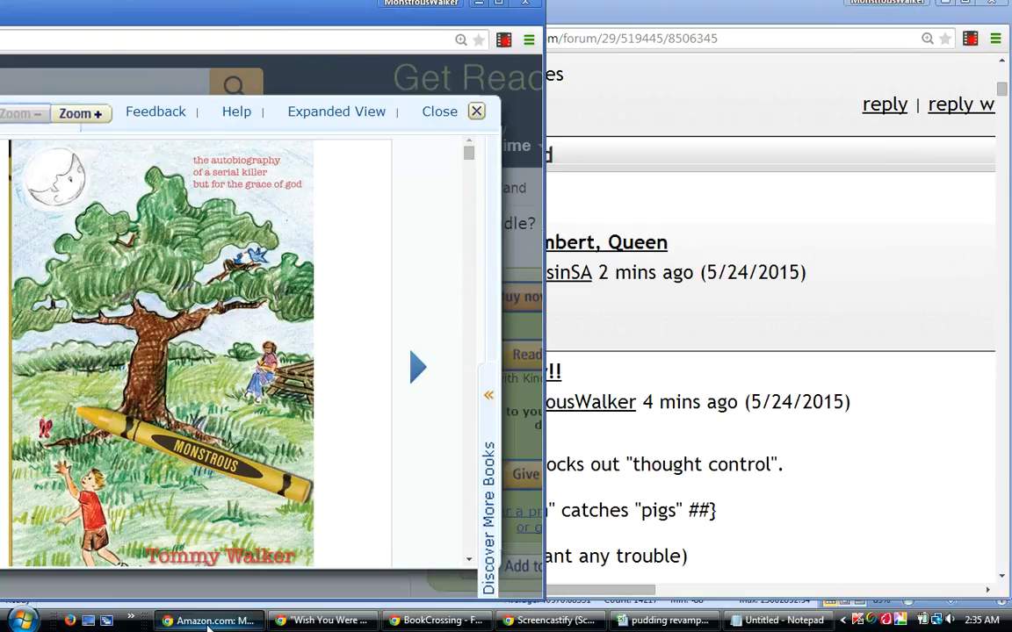
click(817, 307)
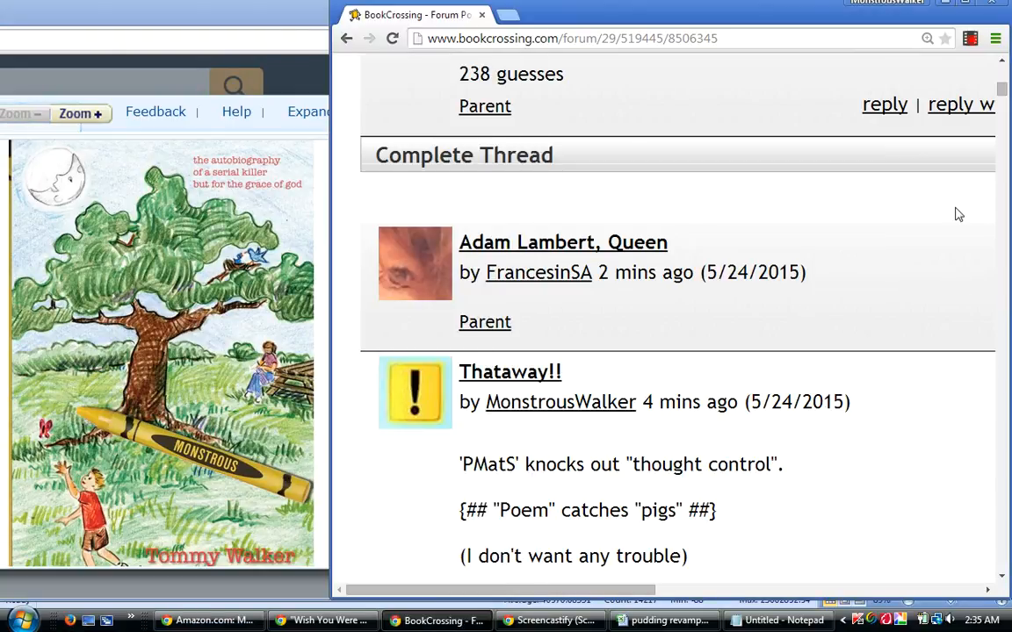
Switch to the untitled Notepad note and add a stretch of blank lines below "schoolchildren", placing the cursor within it.
click(782, 621)
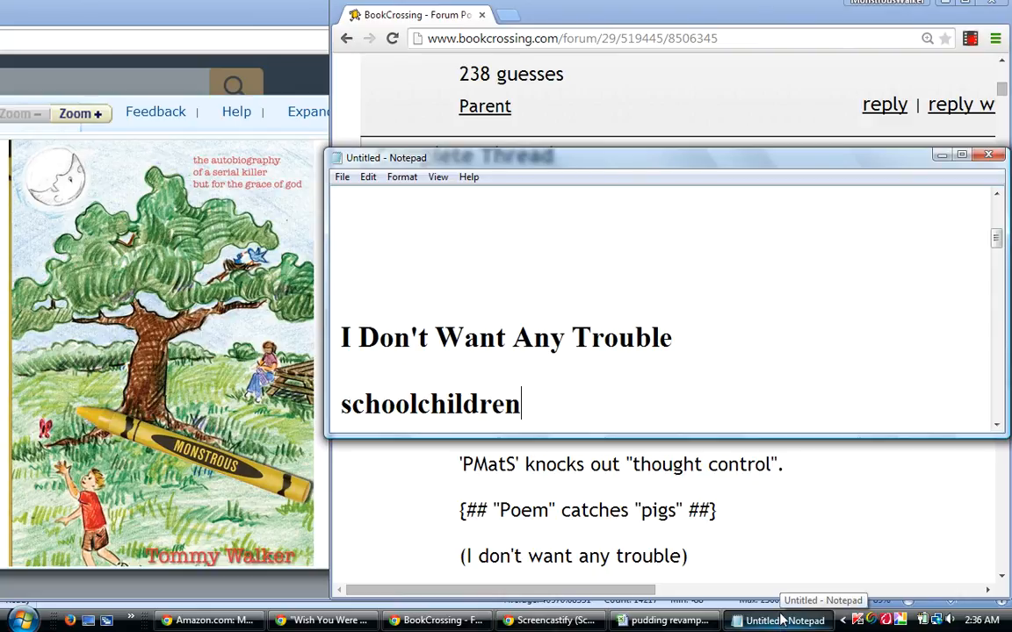
key(Return)
key(Return)
key(Return)
key(Return)
key(Return)
key(Return)
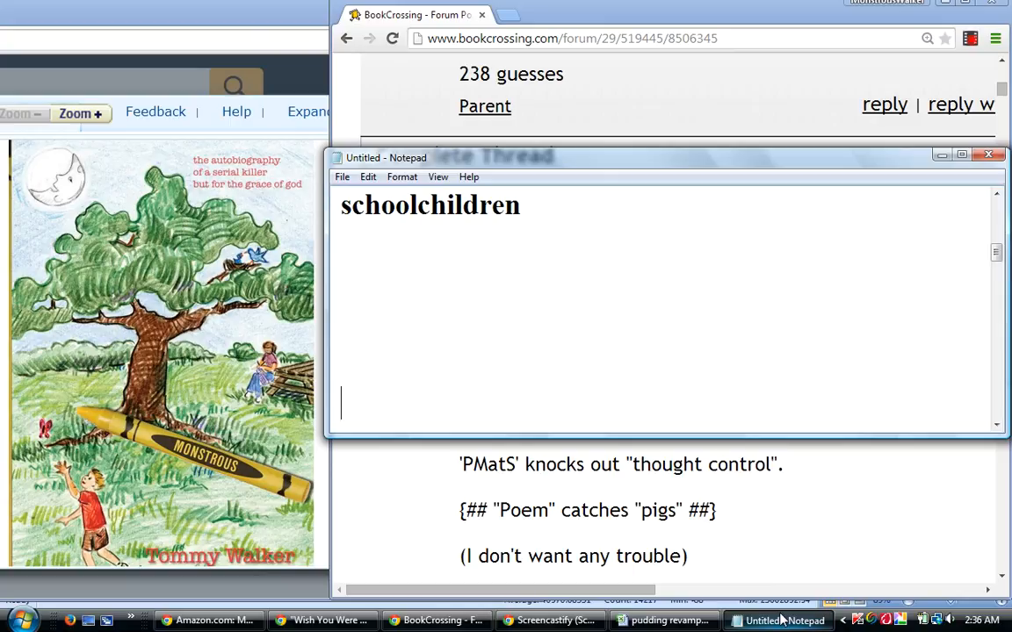
key(Return)
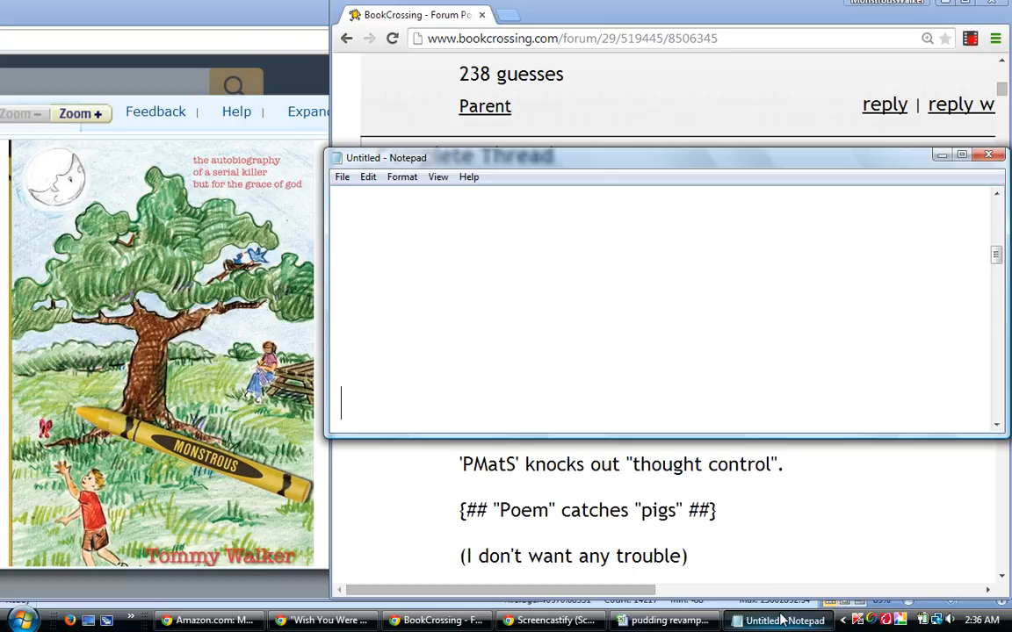
key(Up)
key(Up)
key(Up)
key(Up)
Write the show's title in the blank area of the note, with "Guessing Game" on the line below it.
text(Tomm)
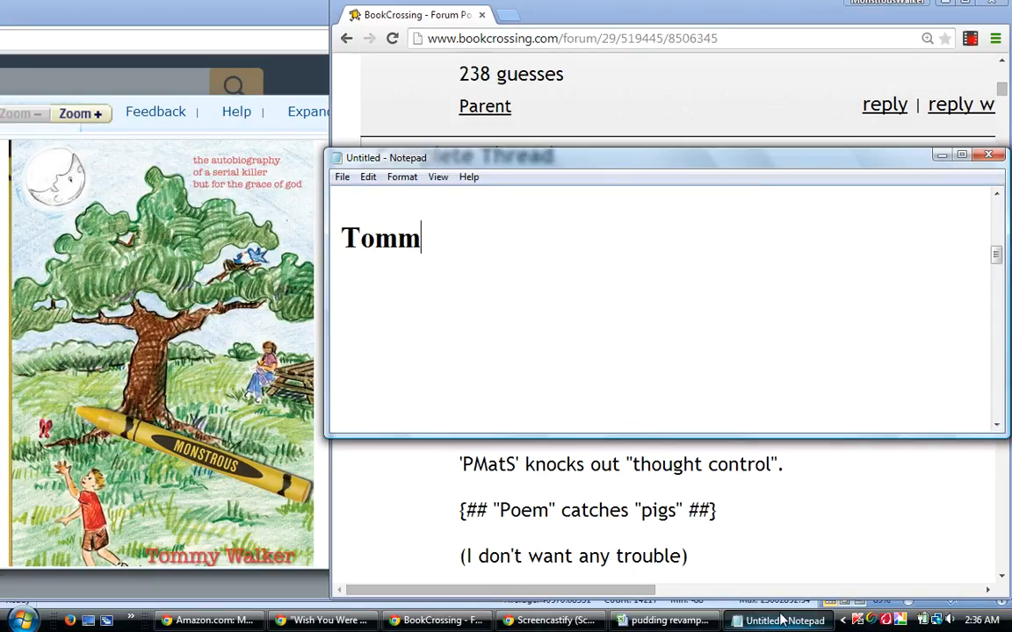
text(y Wa)
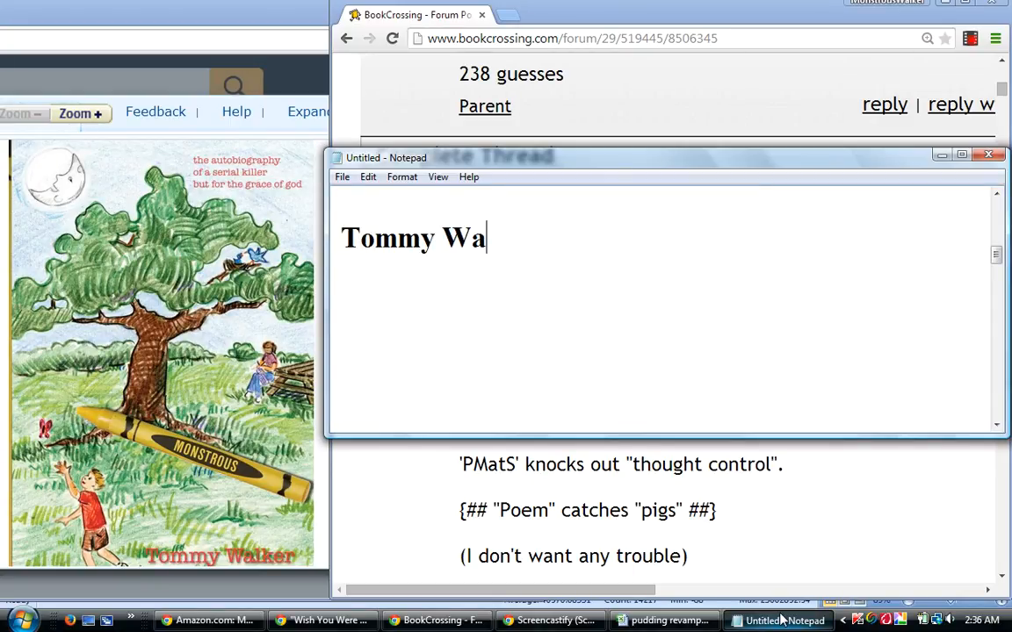
text(lker )
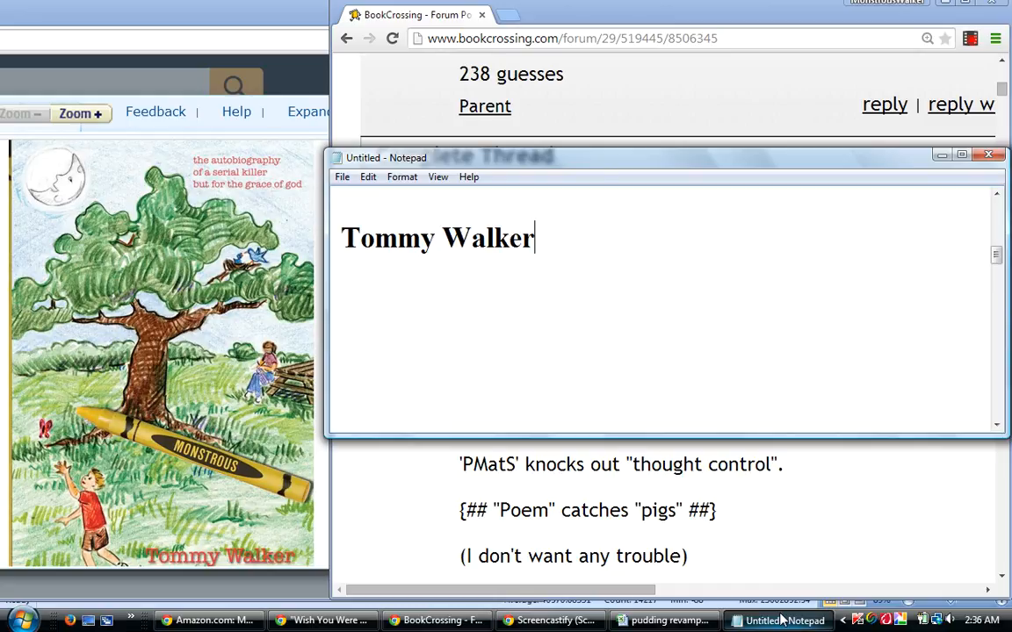
text(Show)
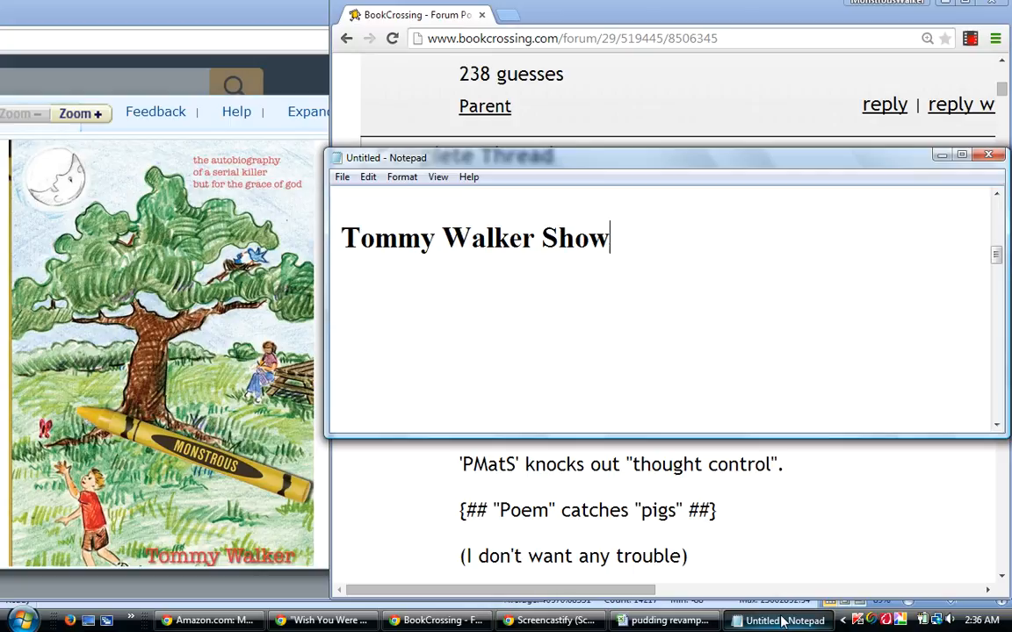
key(Return)
text(Gu)
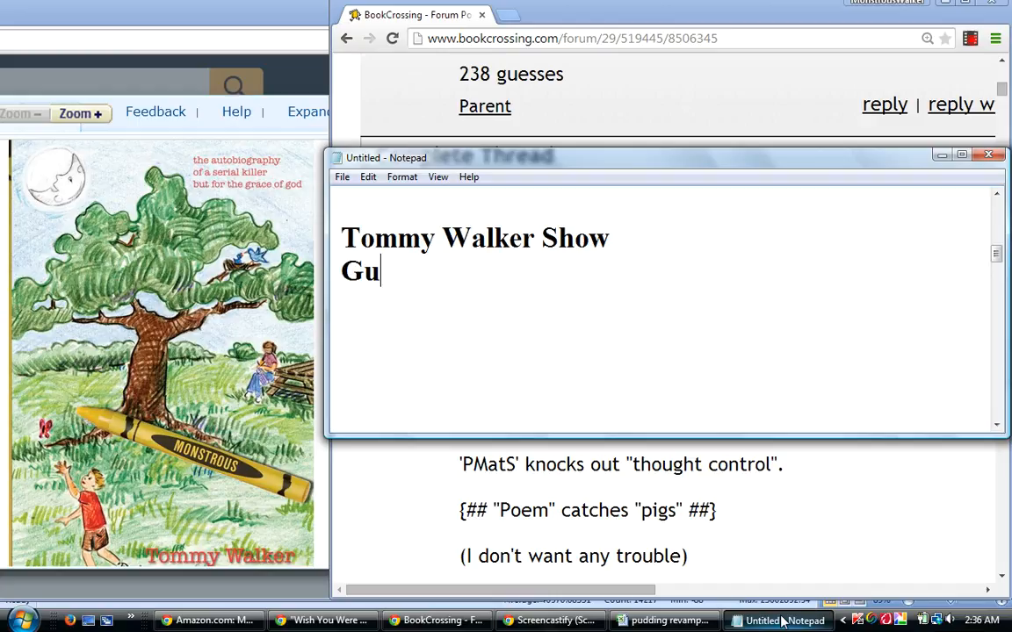
text(essingh)
key(BackSpace)
text(Game)
key(Return)
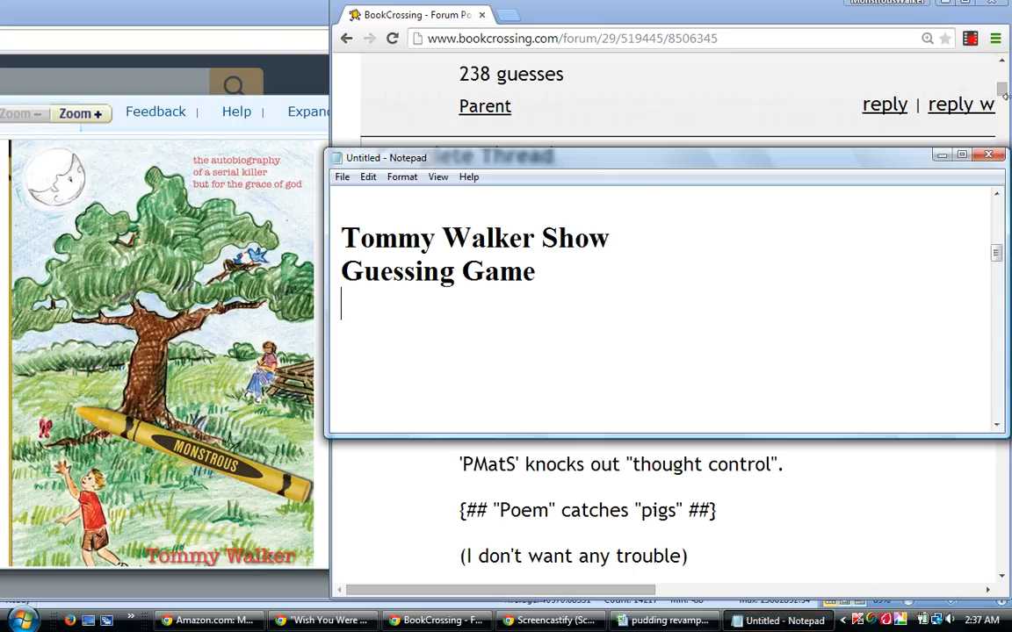
click(971, 39)
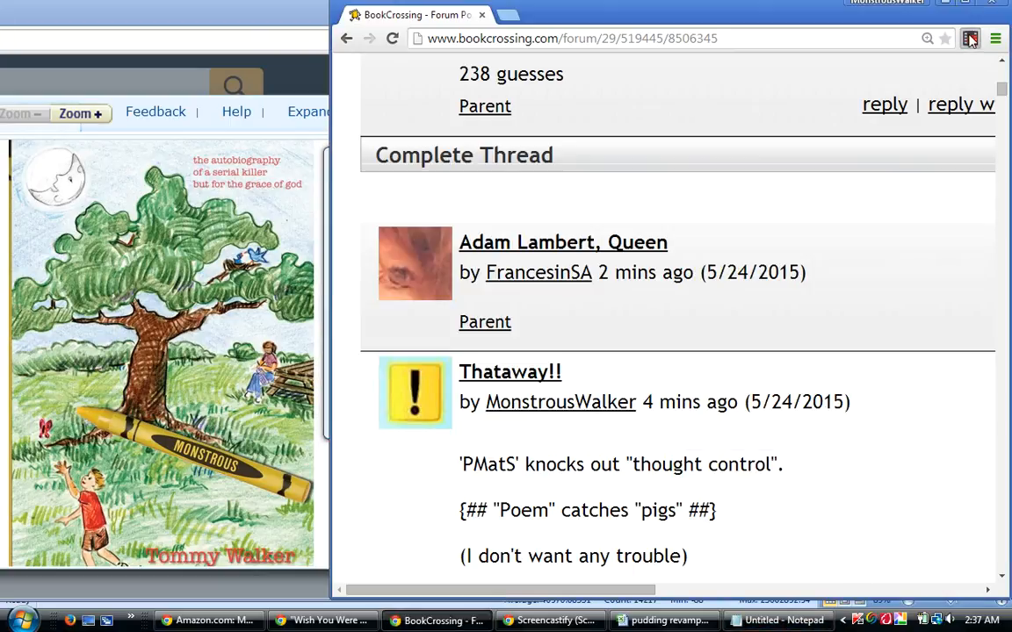